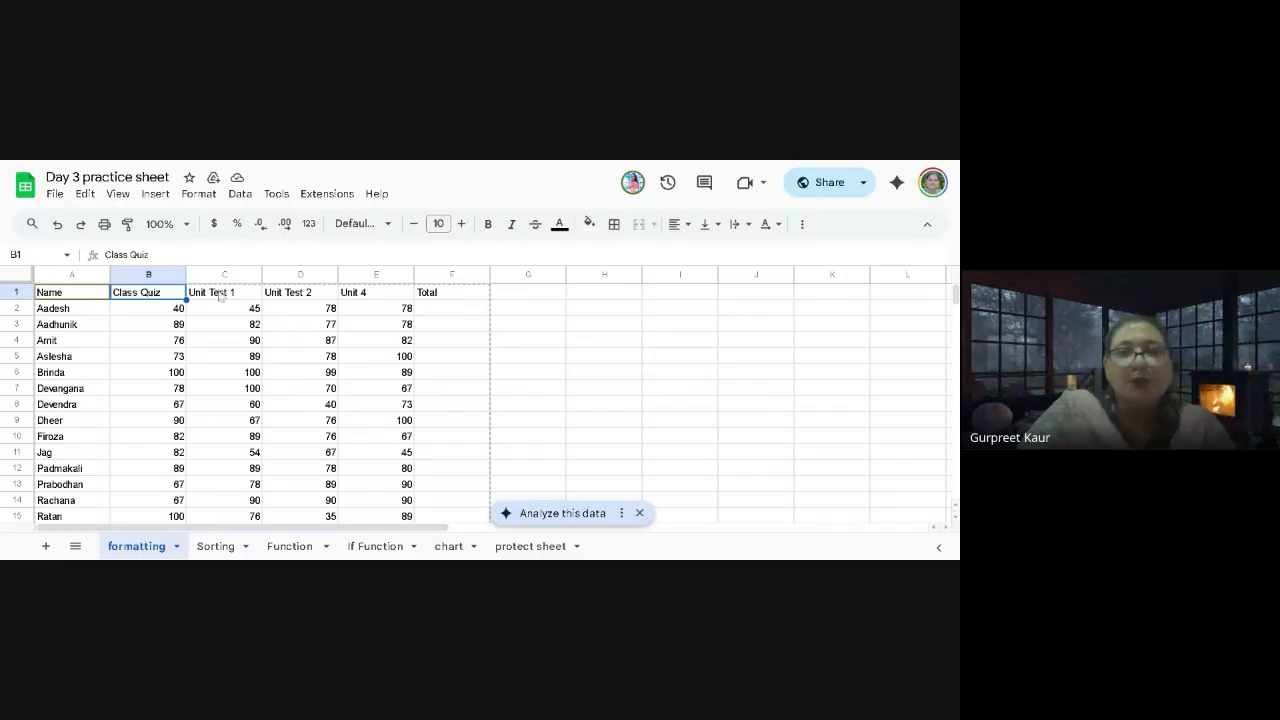
Replace the Unit Test 1 and Unit Test 2 headers in C1 and D1 with "Assignemnt1" and "Assignment 2"
{"action": "type", "text": "Ass"}
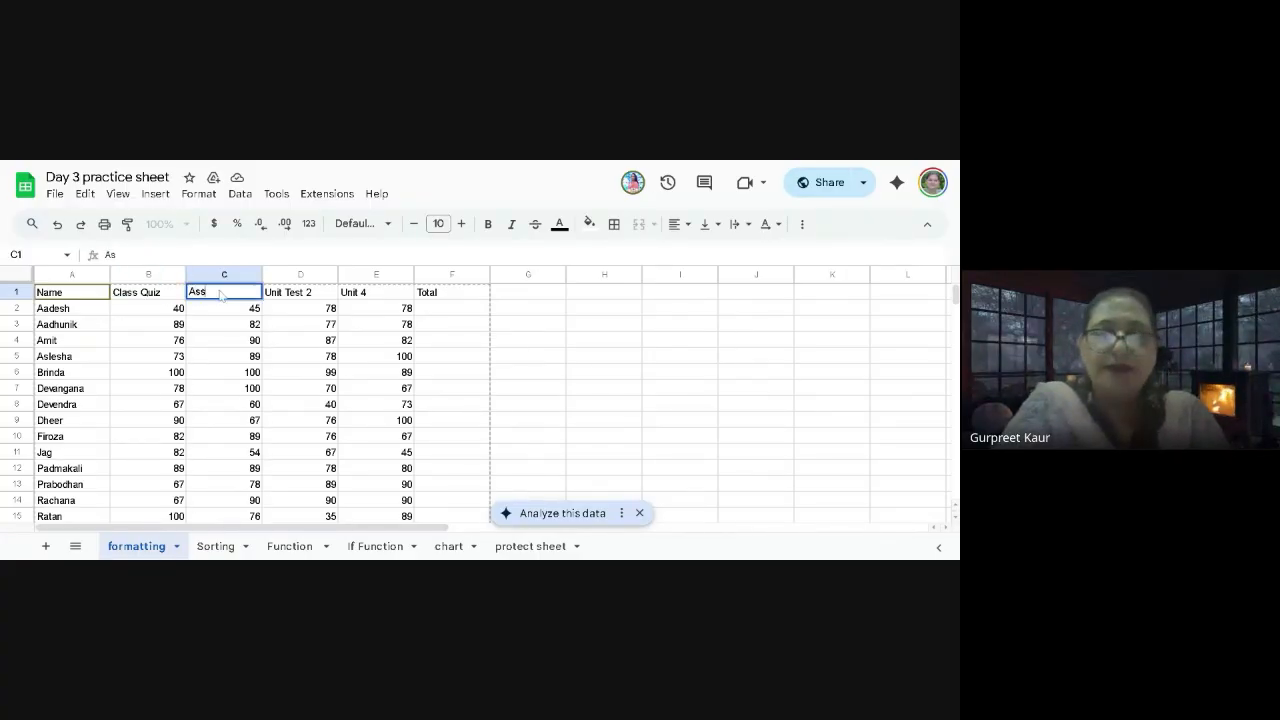
{"action": "type", "text": "ignemnt1"}
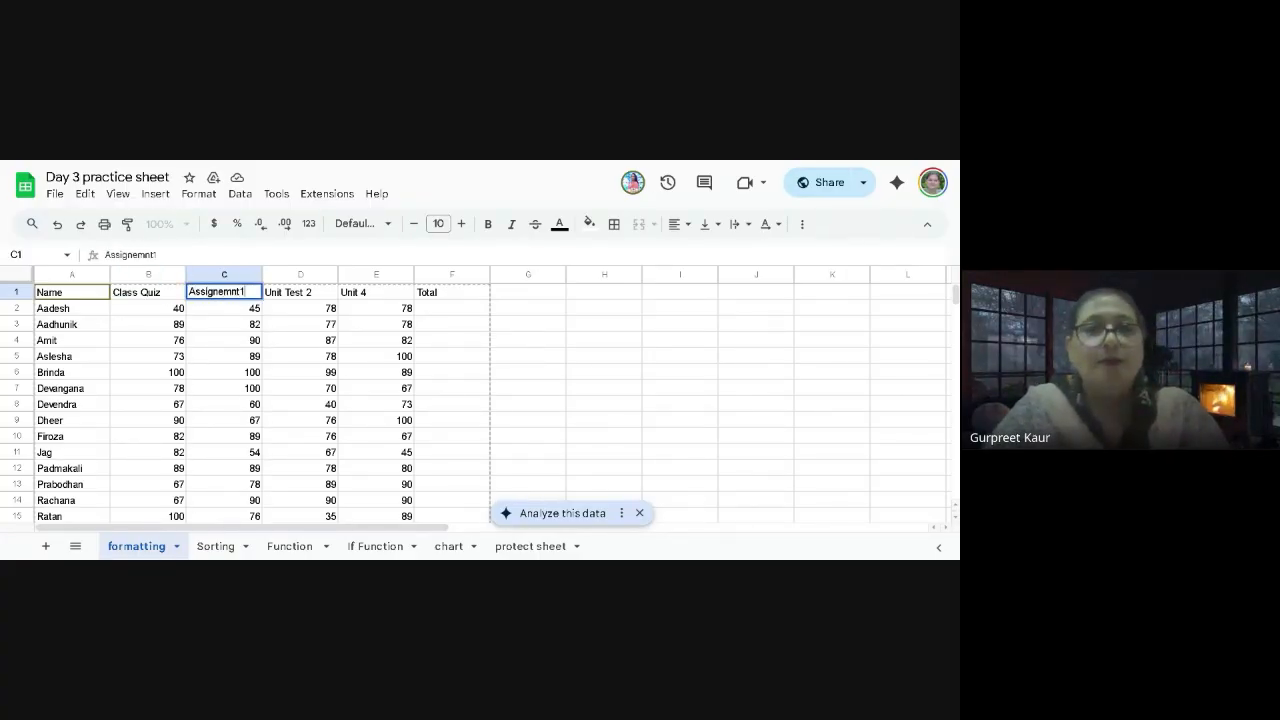
{"action": "key", "text": "Tab"}
{"action": "type", "text": "Assignm"}
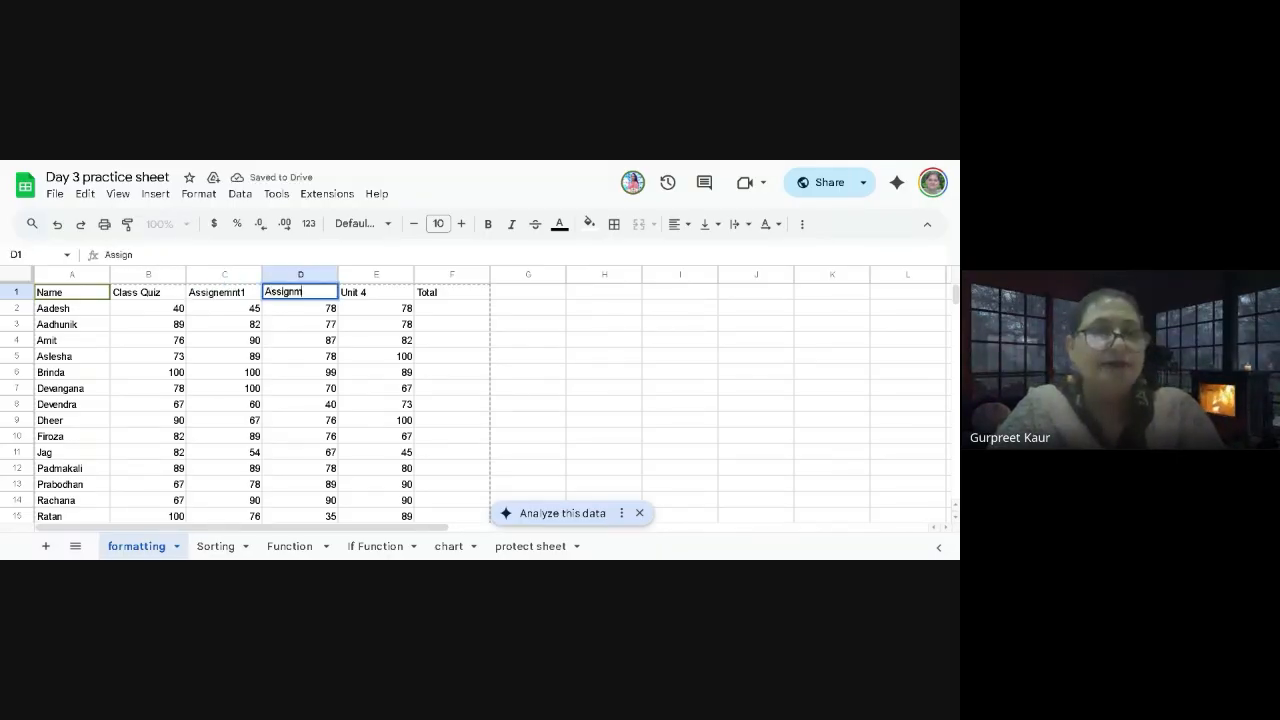
{"action": "type", "text": "en"}
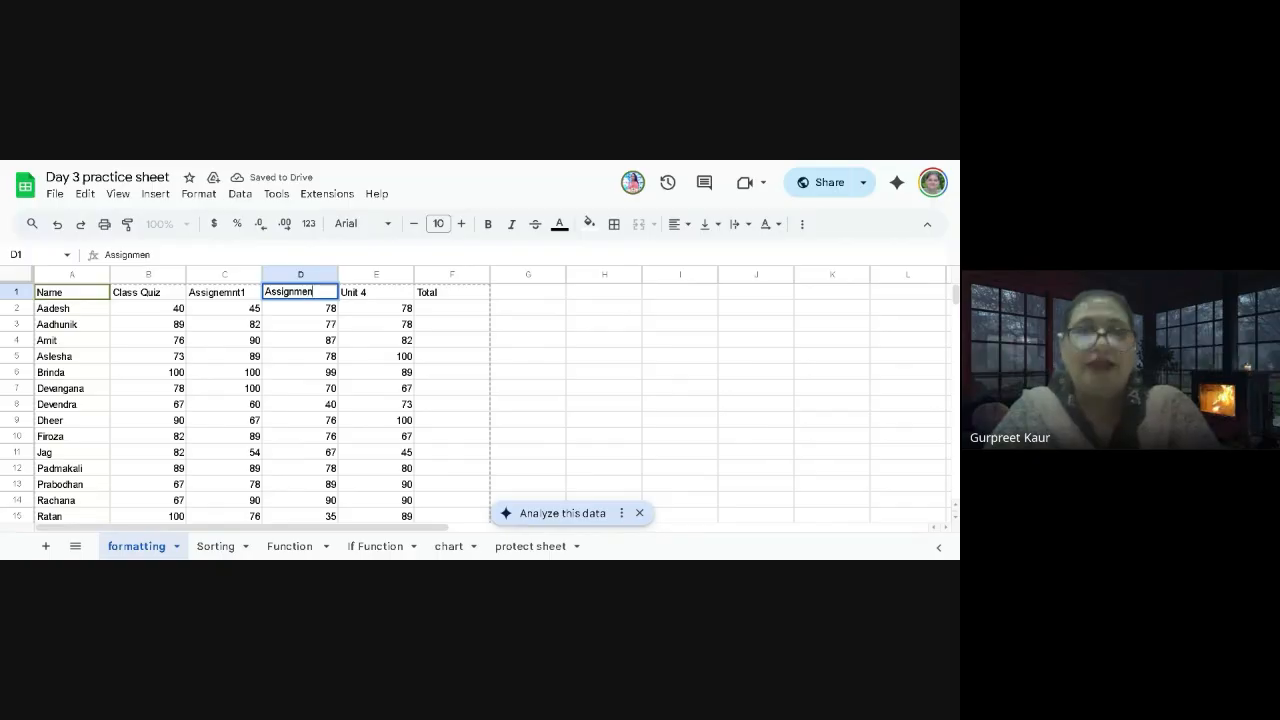
{"action": "type", "text": "ent 2"}
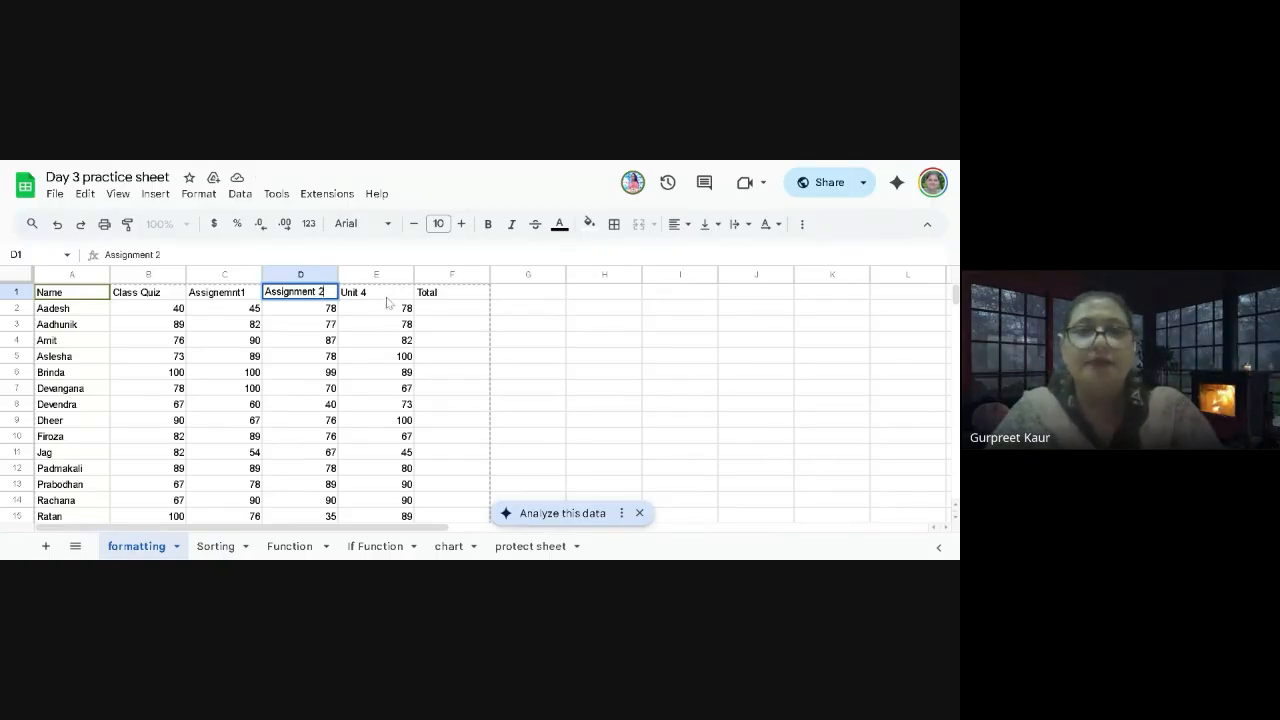
Insert a space before the number in the C1 header, making it "Assignemnt 1"
{"action": "left_click", "coordinate": [247, 292]}
{"action": "double_click", "coordinate": [251, 291]}
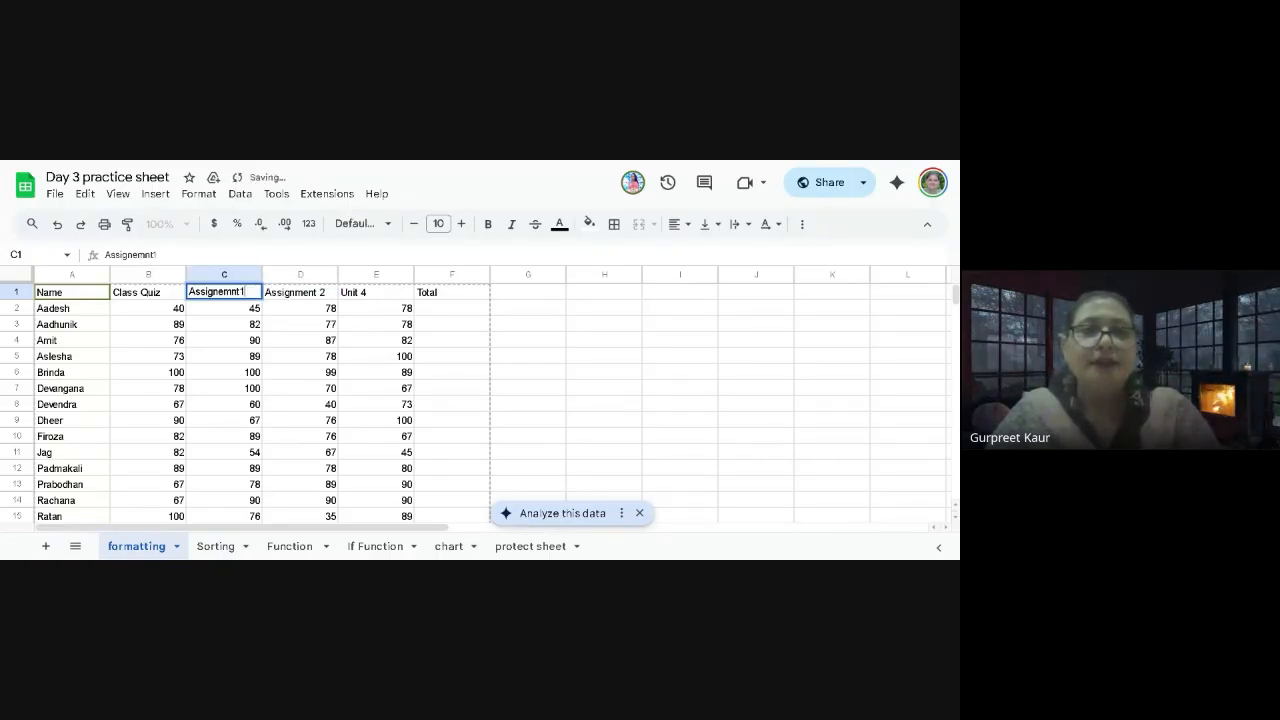
{"action": "key", "text": "Left"}
{"action": "type", "text": "2"}
{"action": "key", "text": "BackSpace"}
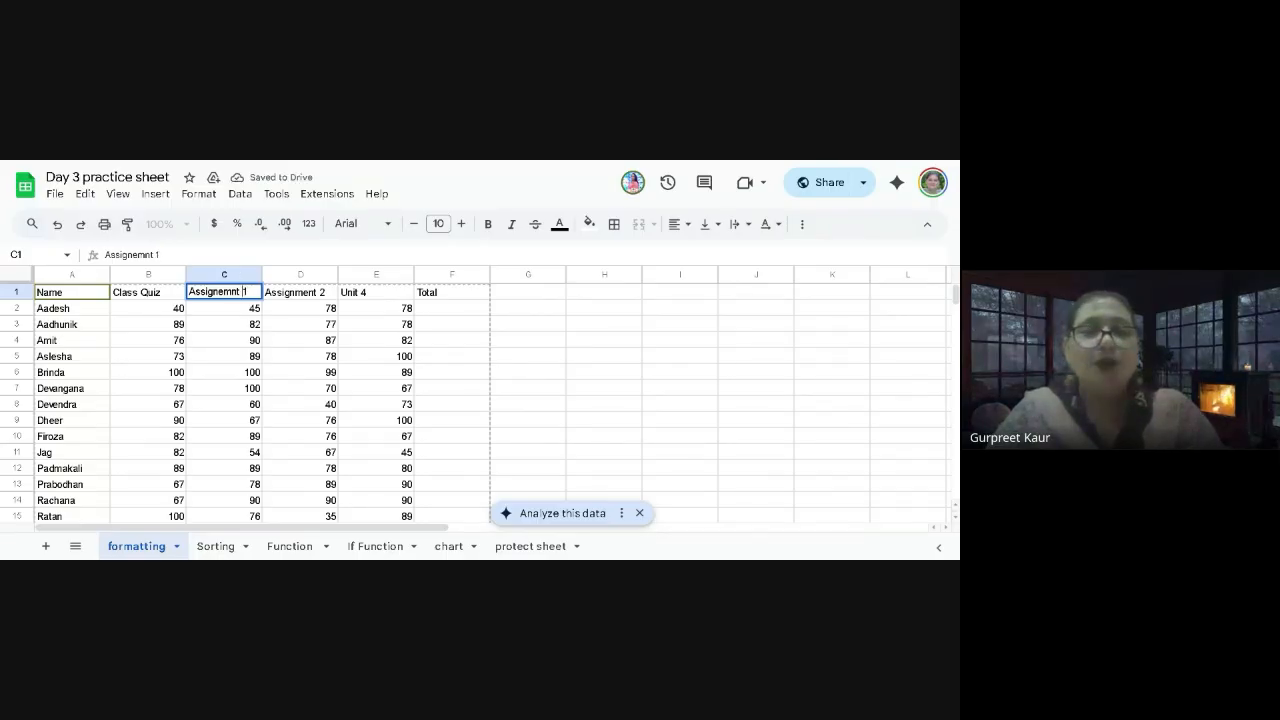
Replace the Unit 4 header in cell E1 with "Assignment 3"
{"action": "left_click", "coordinate": [377, 297]}
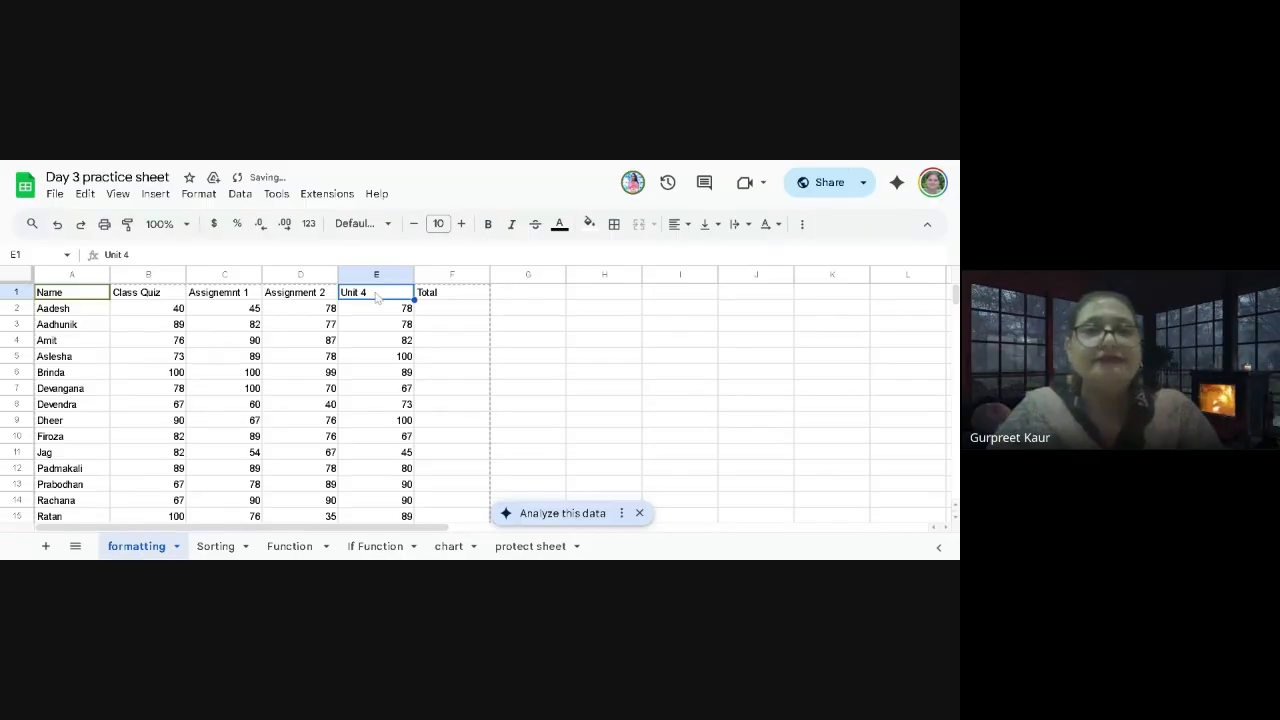
{"action": "type", "text": "Ass"}
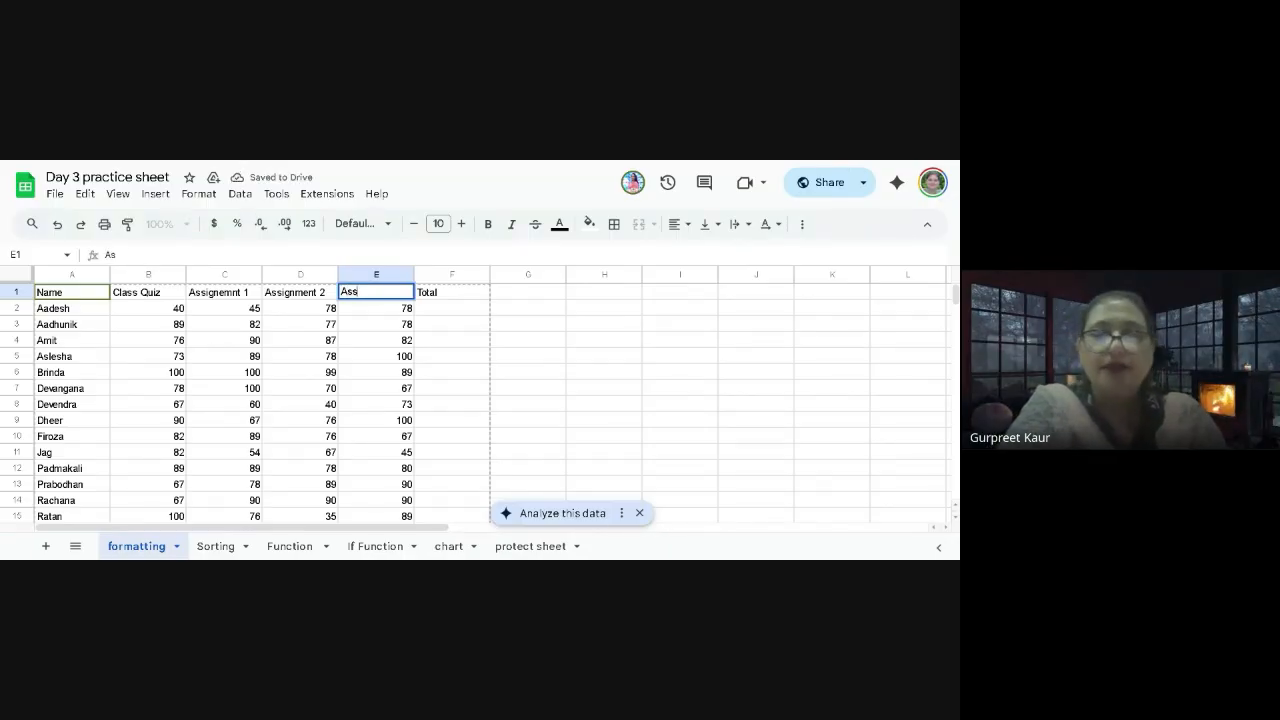
{"action": "type", "text": "ignment "}
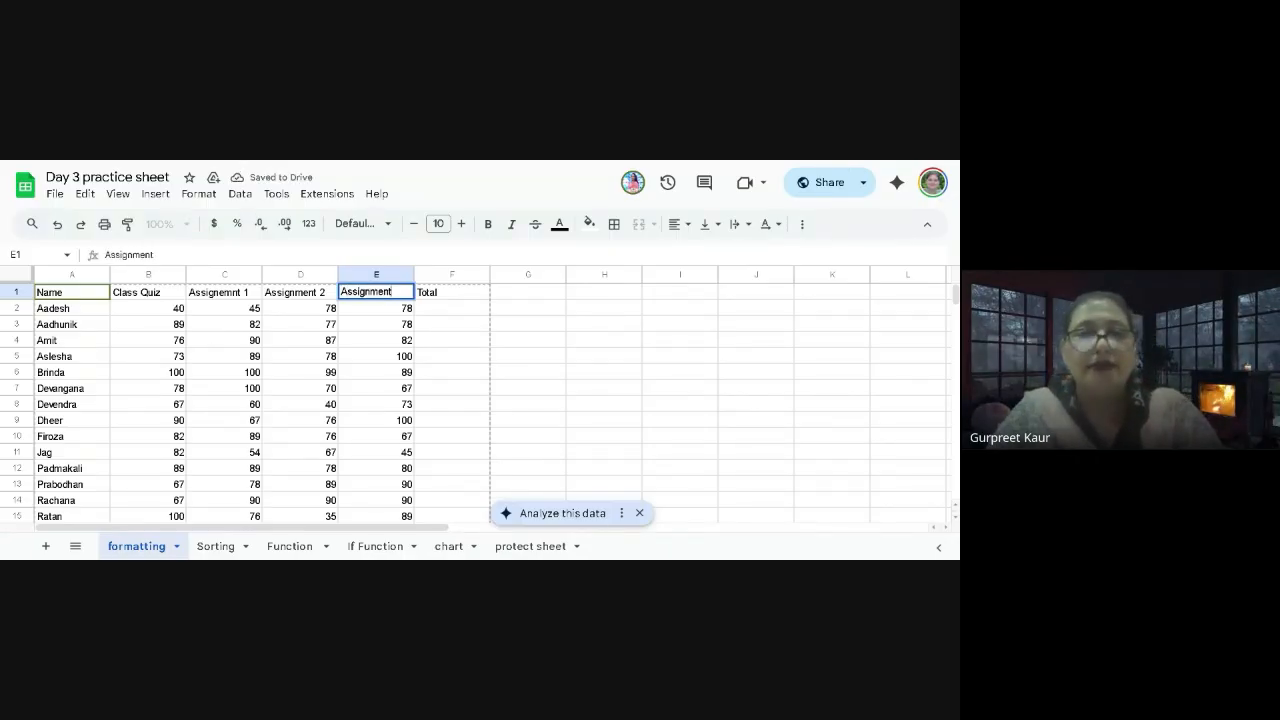
{"action": "type", "text": "3"}
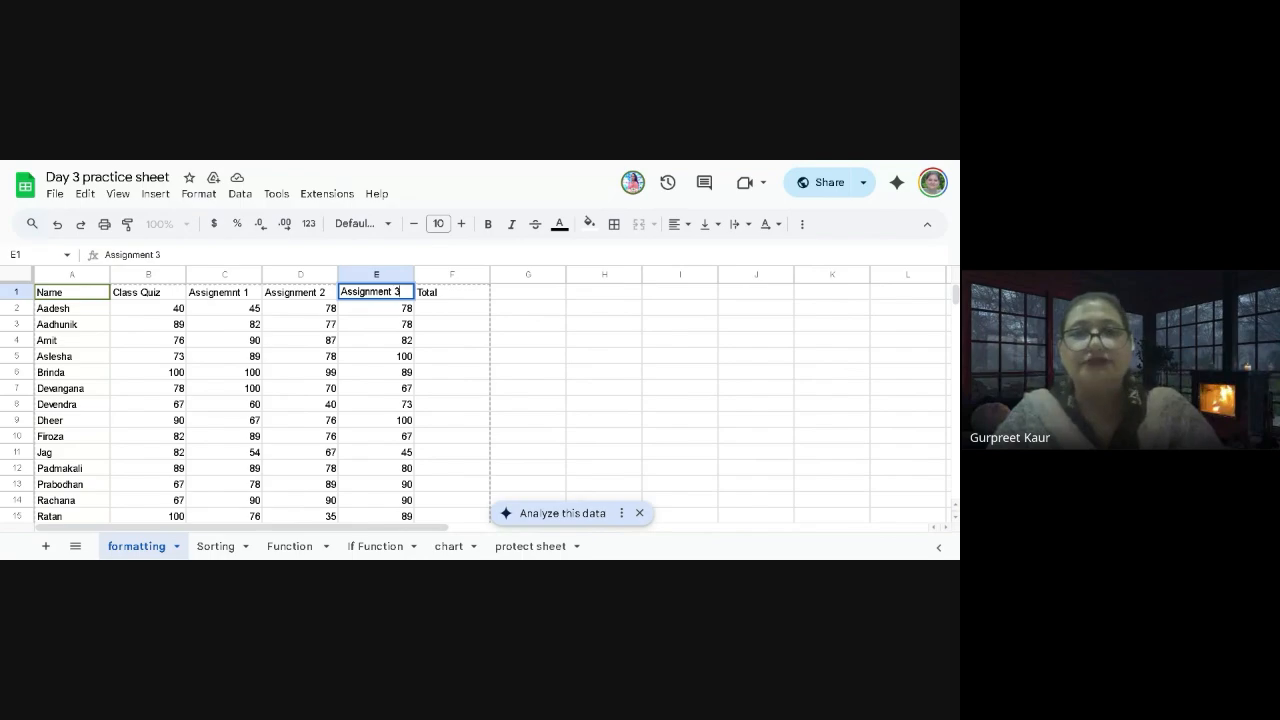
{"action": "left_click", "coordinate": [487, 297]}
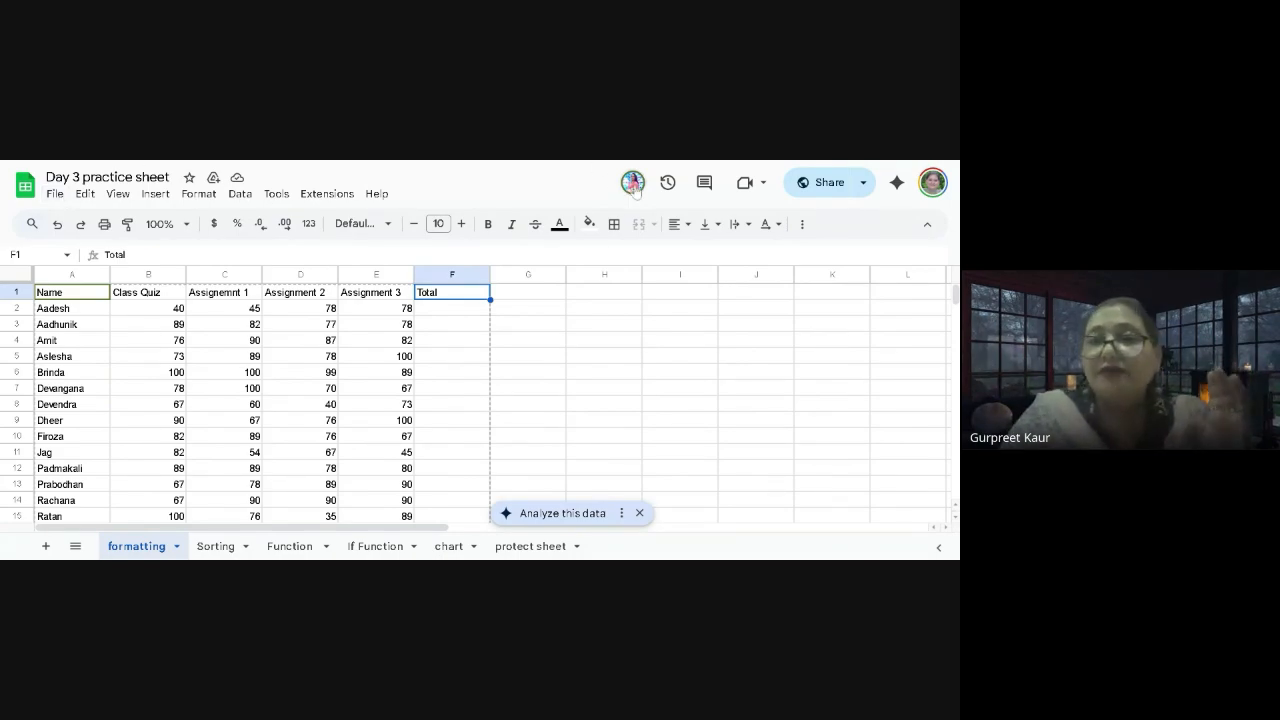
Make a copy of the practice spreadsheet in My Drive named "GCEL1 Group 2 Sheet"
{"action": "mouse_move", "coordinate": [634, 188]}
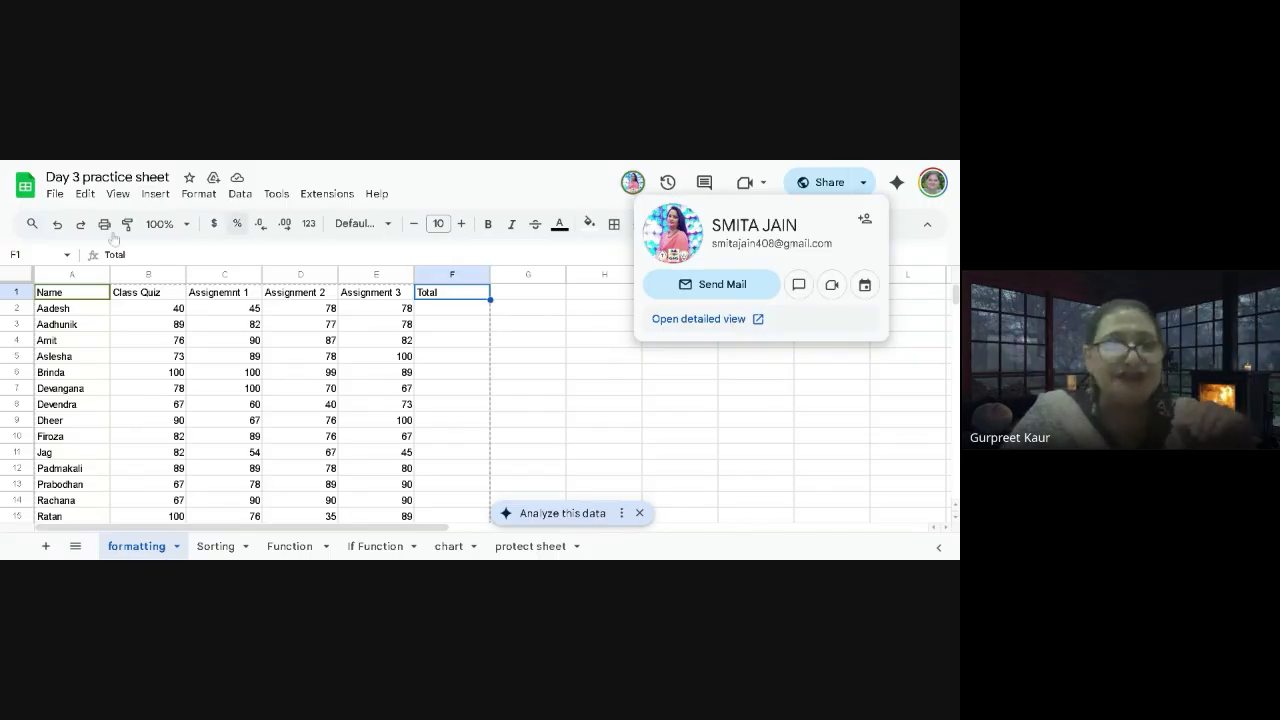
{"action": "left_click", "coordinate": [55, 195]}
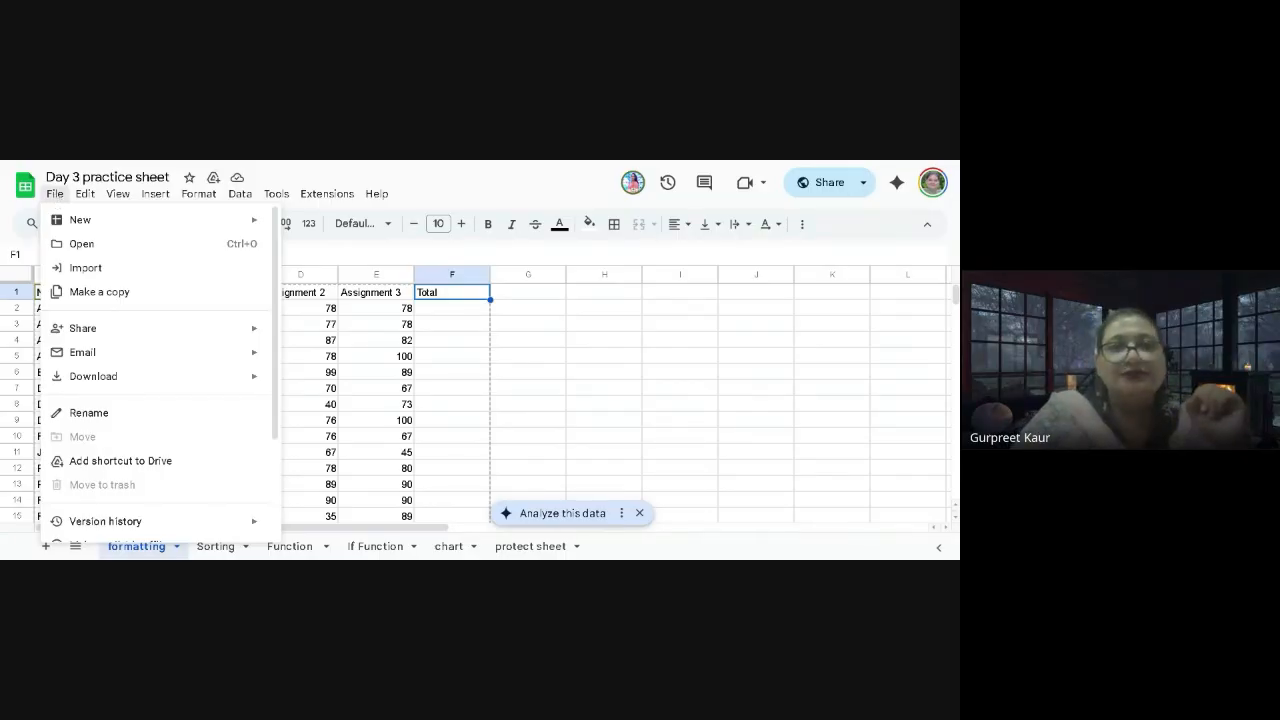
{"action": "left_click", "coordinate": [87, 292]}
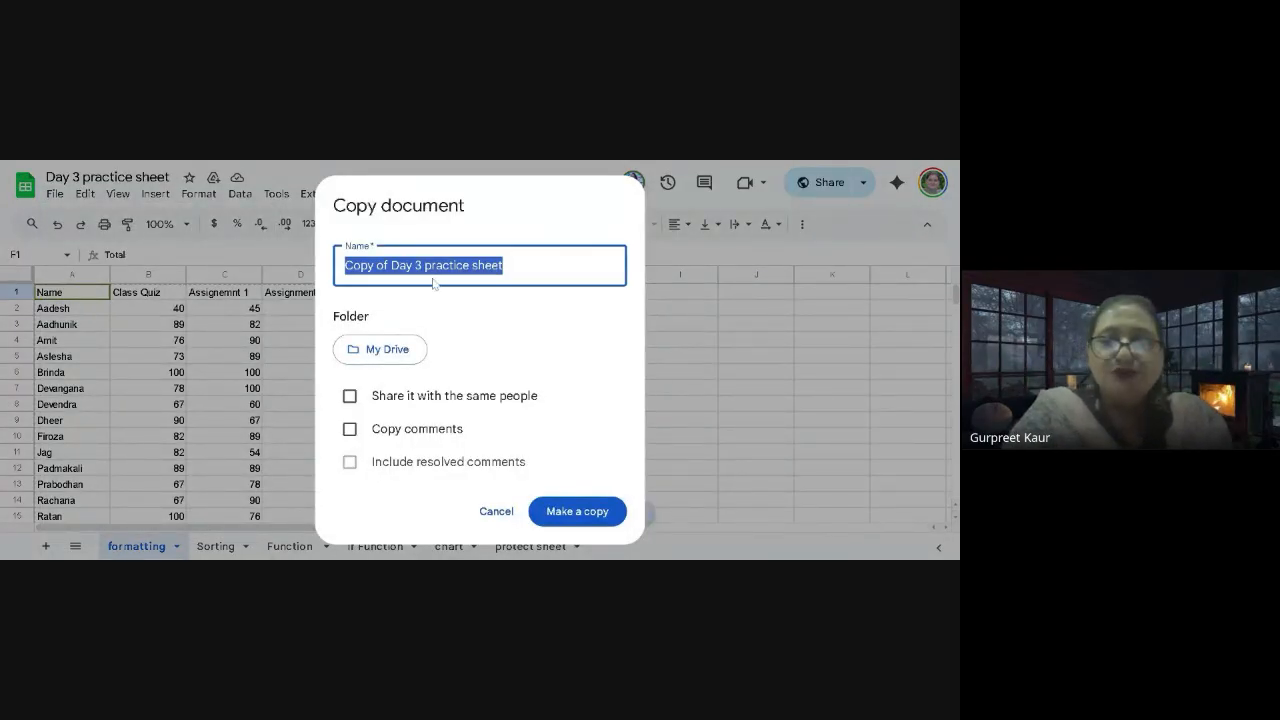
{"action": "type", "text": "GC"}
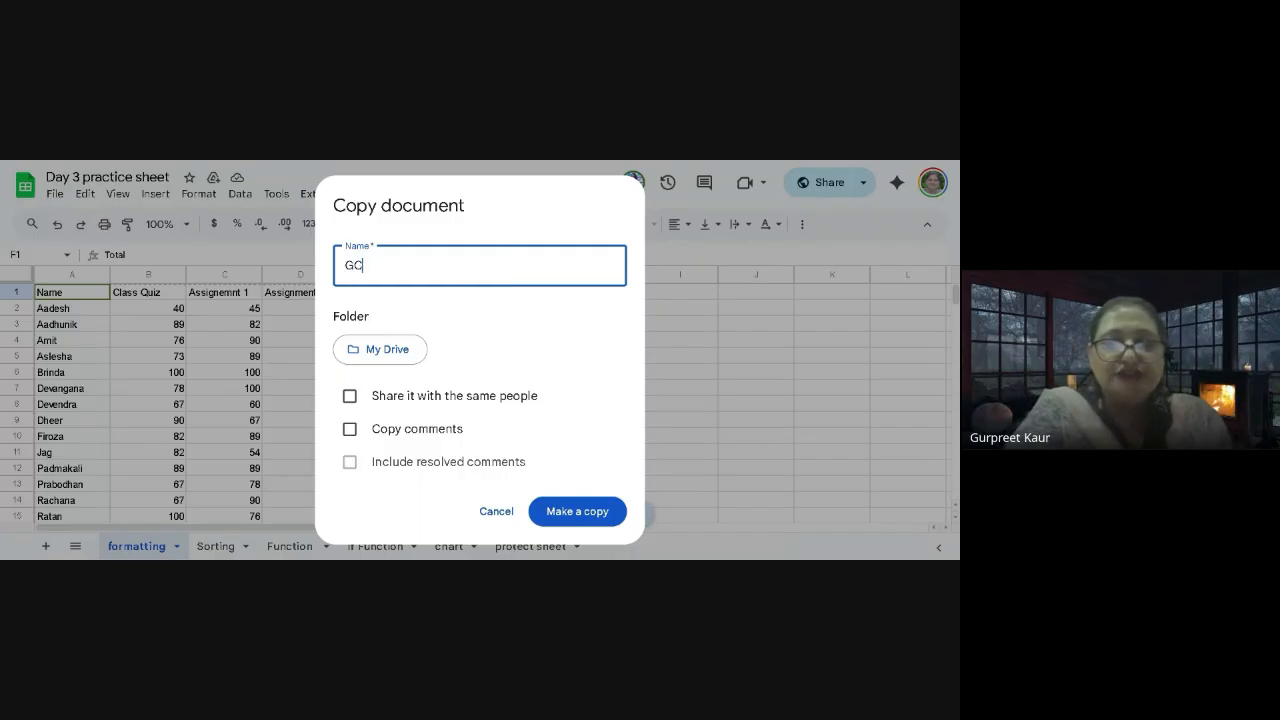
{"action": "type", "text": "EL12"}
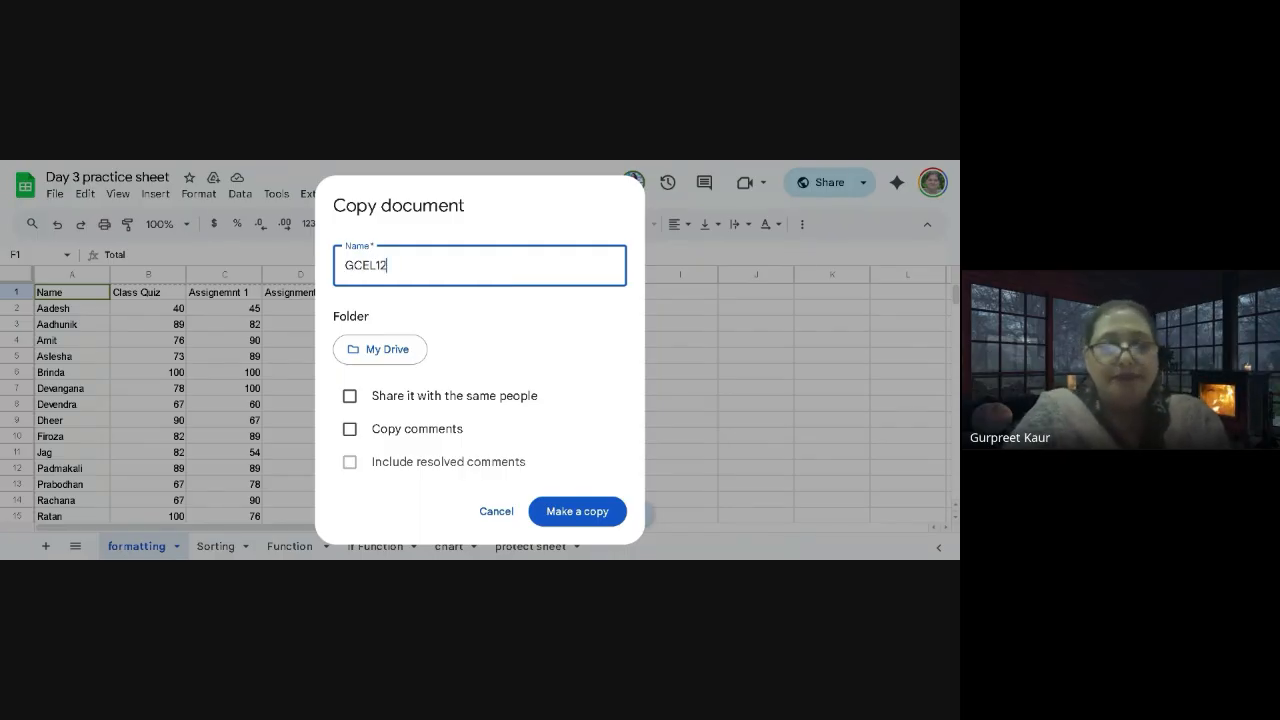
{"action": "key", "text": "BackSpace"}
{"action": "type", "text": "Group 2 Sh"}
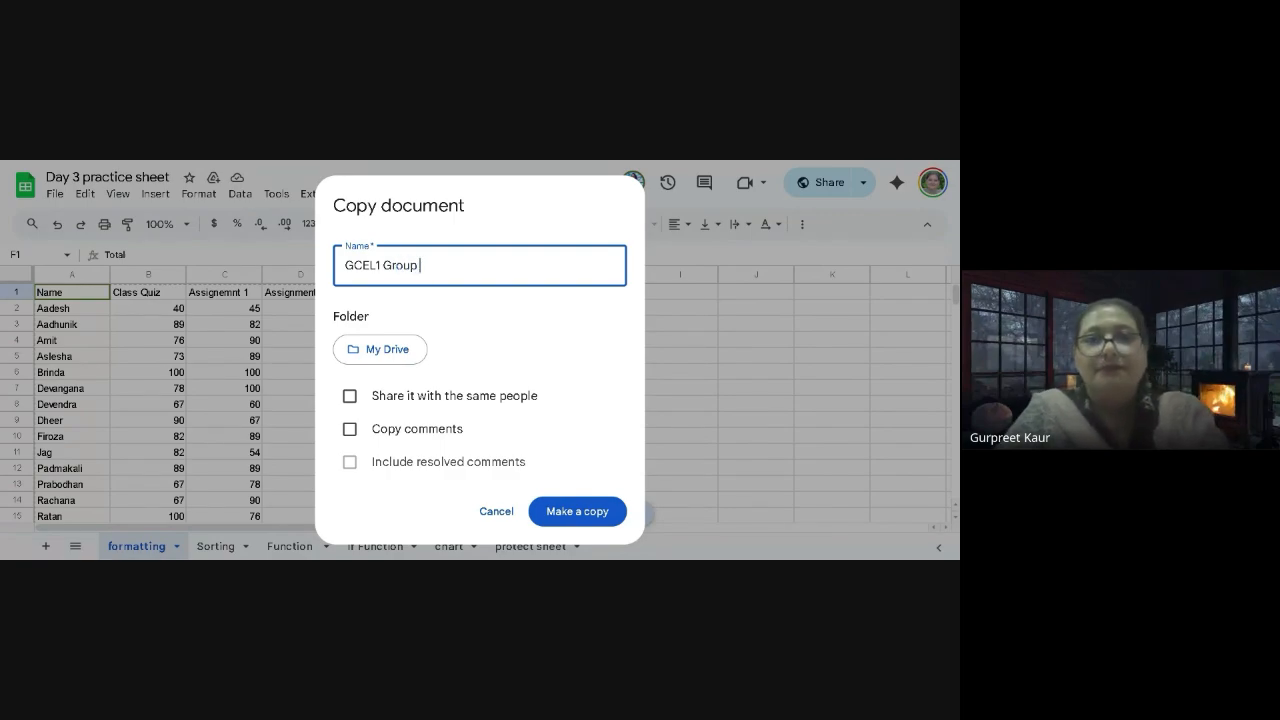
{"action": "type", "text": "eet"}
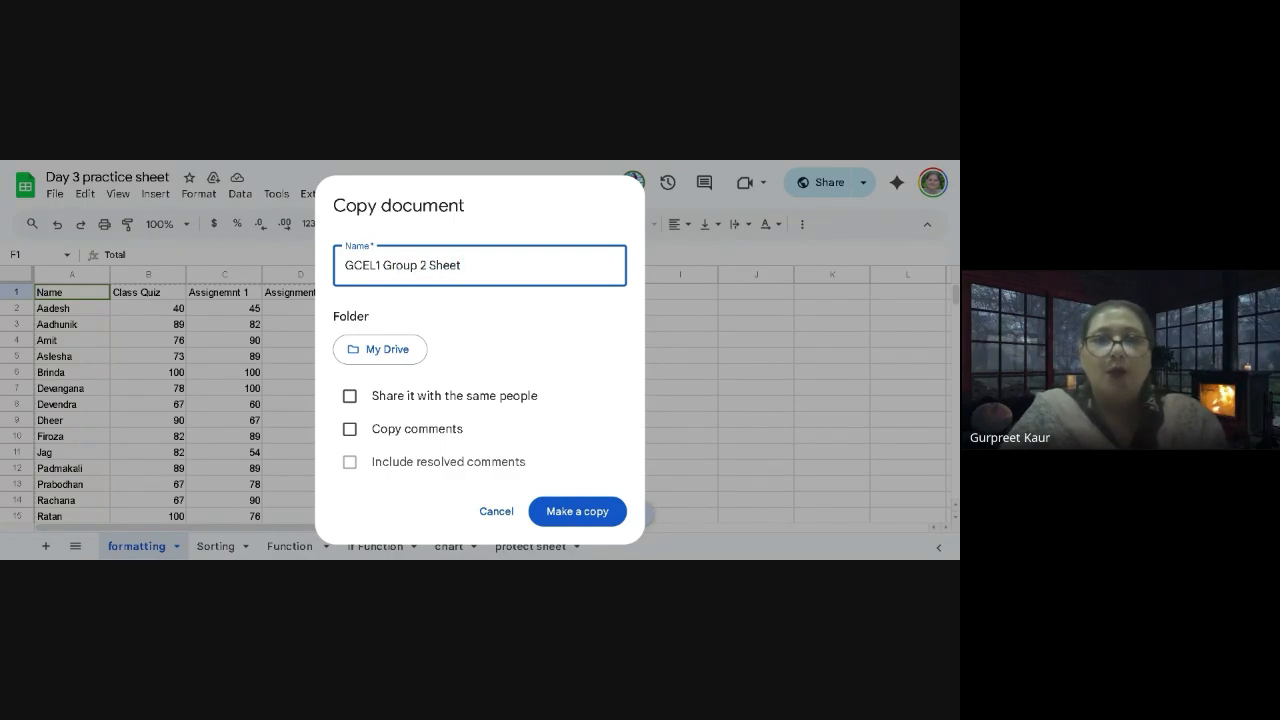
{"action": "left_click", "coordinate": [589, 512]}
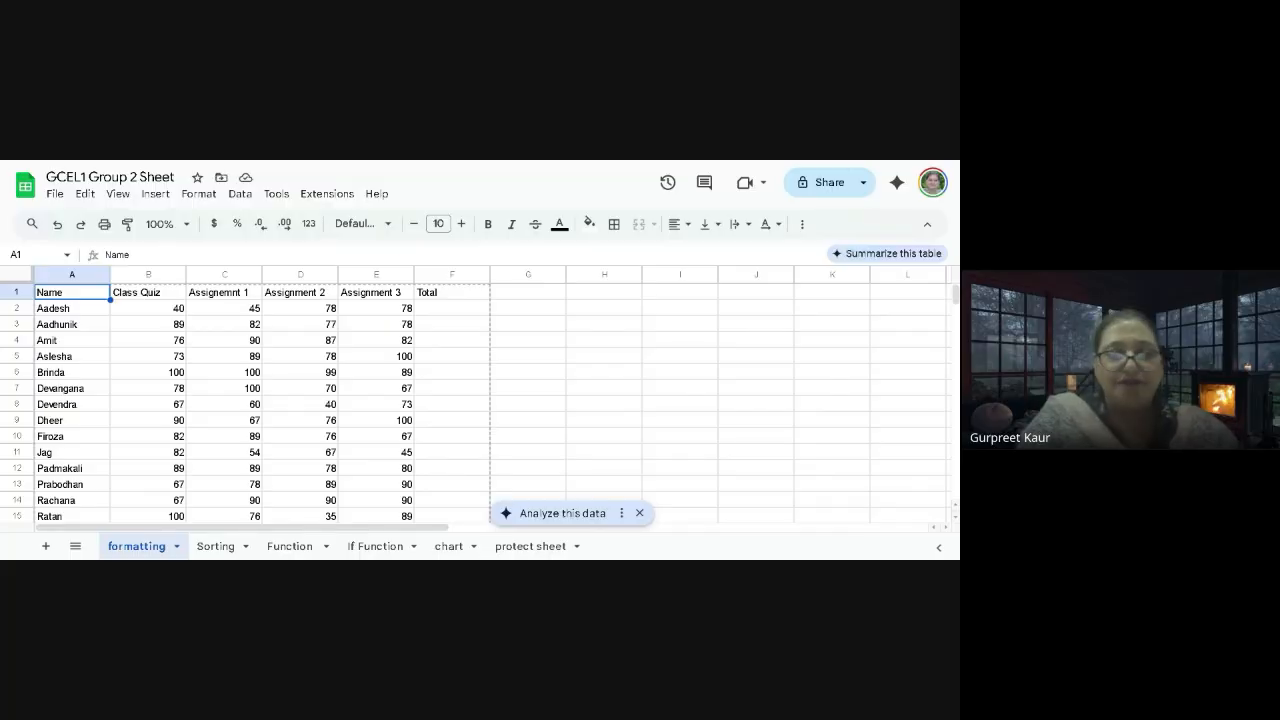
Open the sharing settings of the copied spreadsheet and add the suggested contact as a recipient
{"action": "key", "text": "ctrl+plus"}
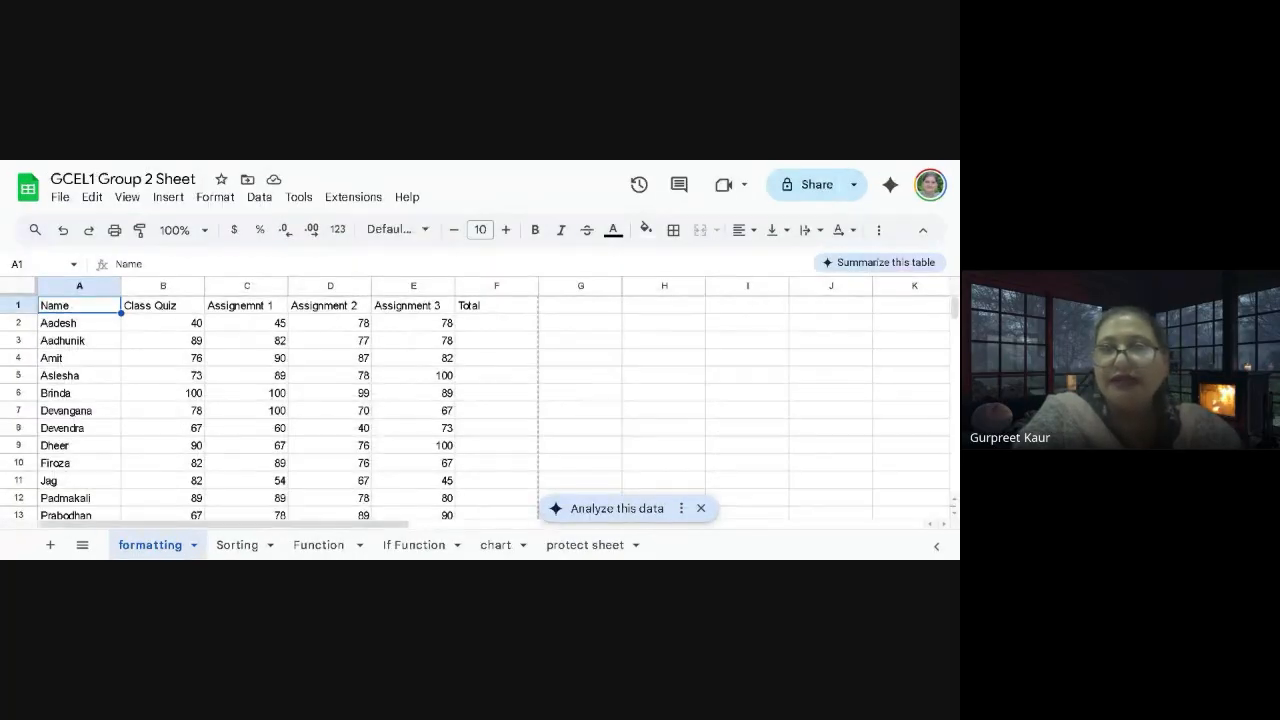
{"action": "key", "text": "ctrl+plus"}
{"action": "key", "text": "ctrl+plus"}
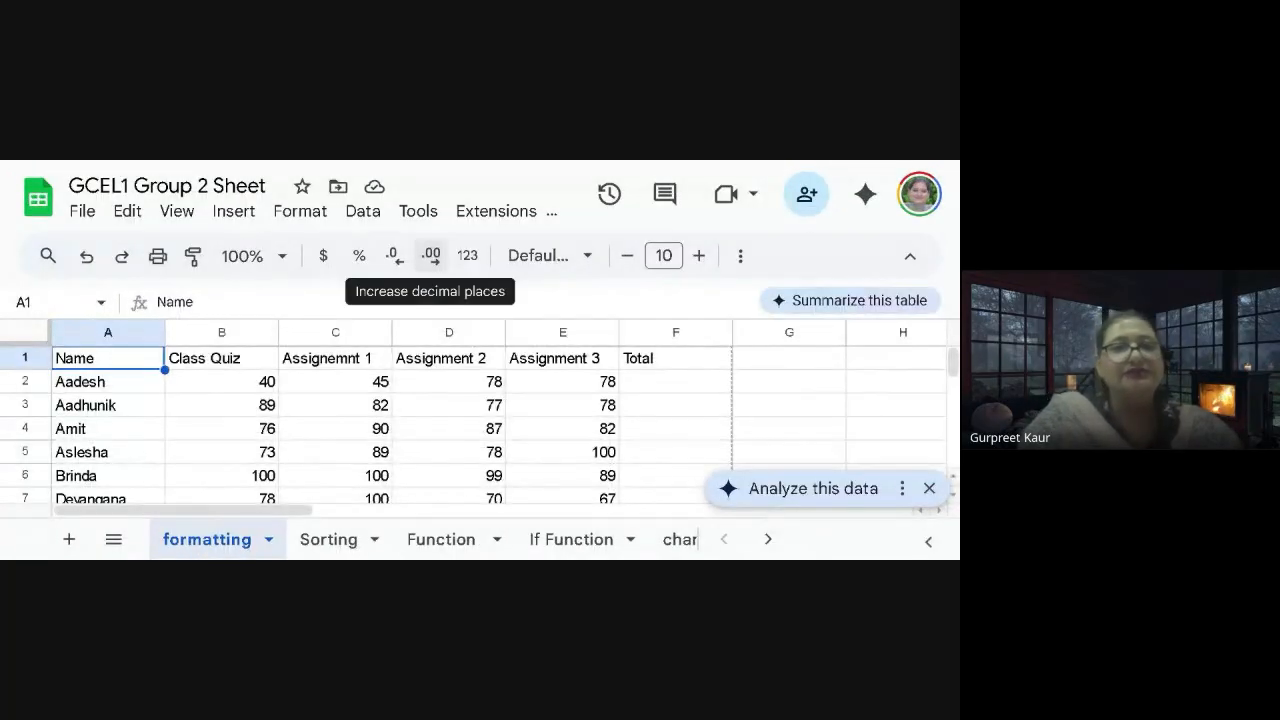
{"action": "key", "text": "ctrl+minus"}
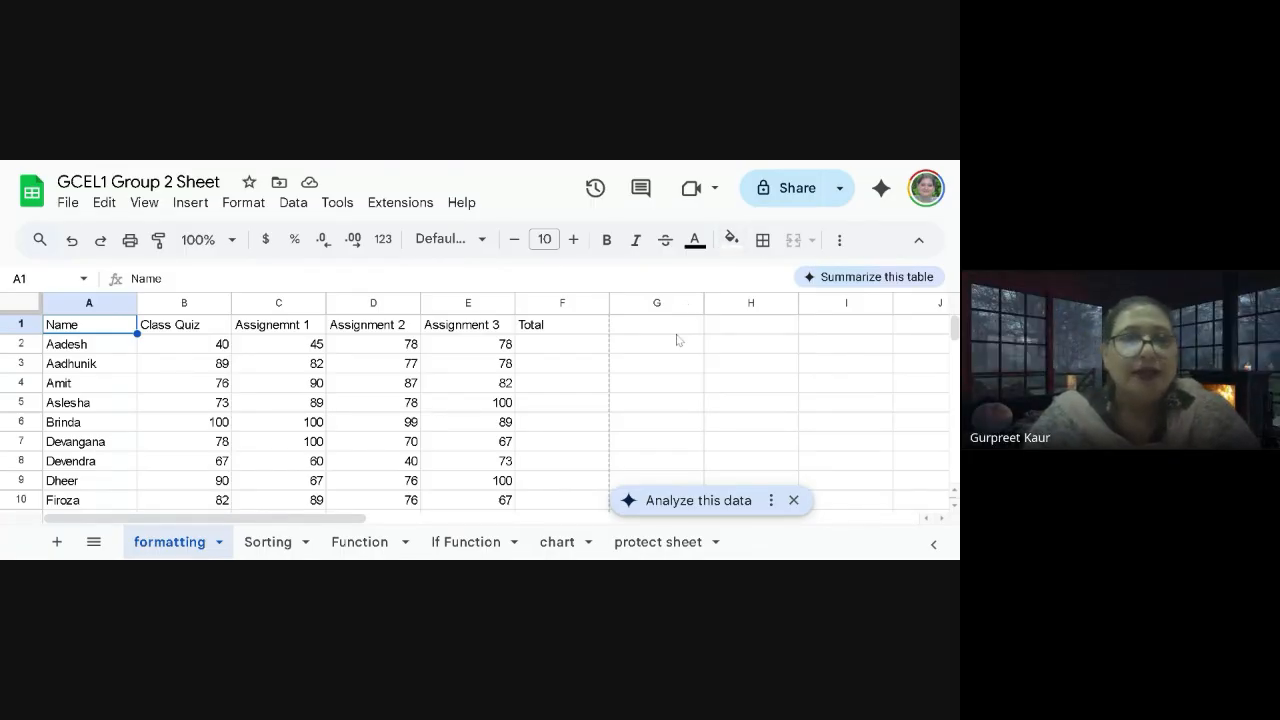
{"action": "left_click", "coordinate": [70, 204]}
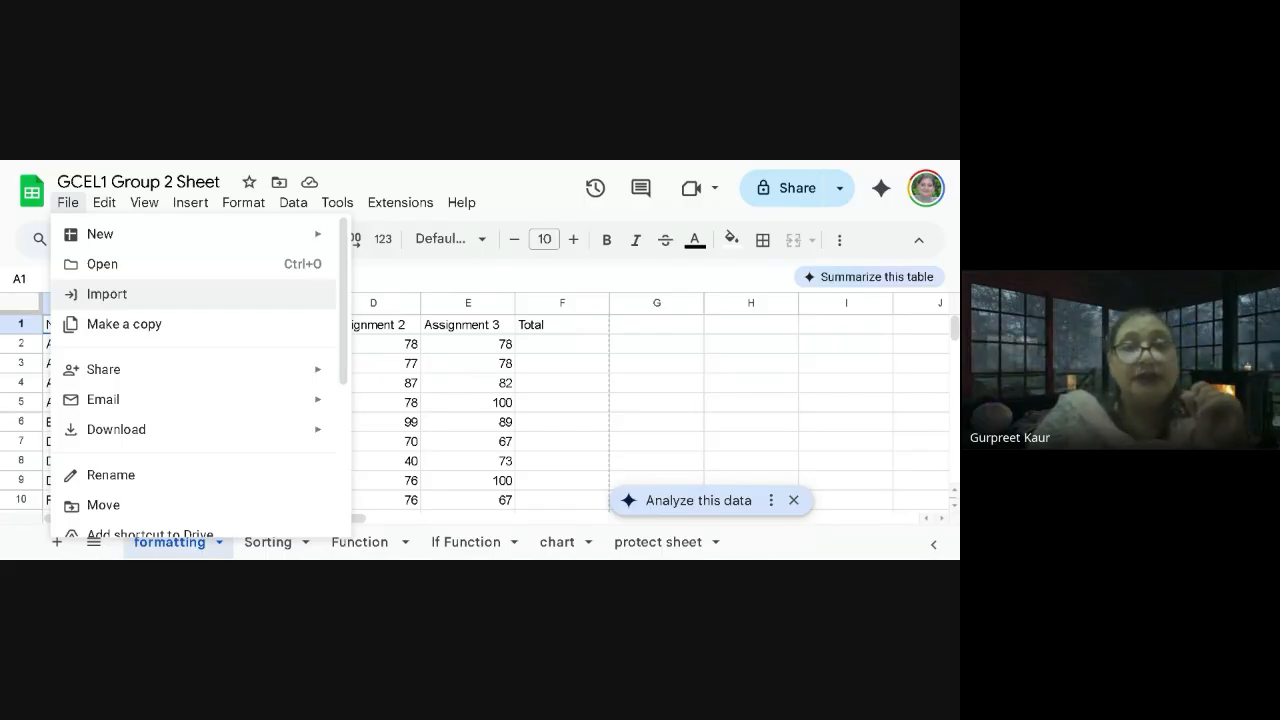
{"action": "mouse_move", "coordinate": [132, 380]}
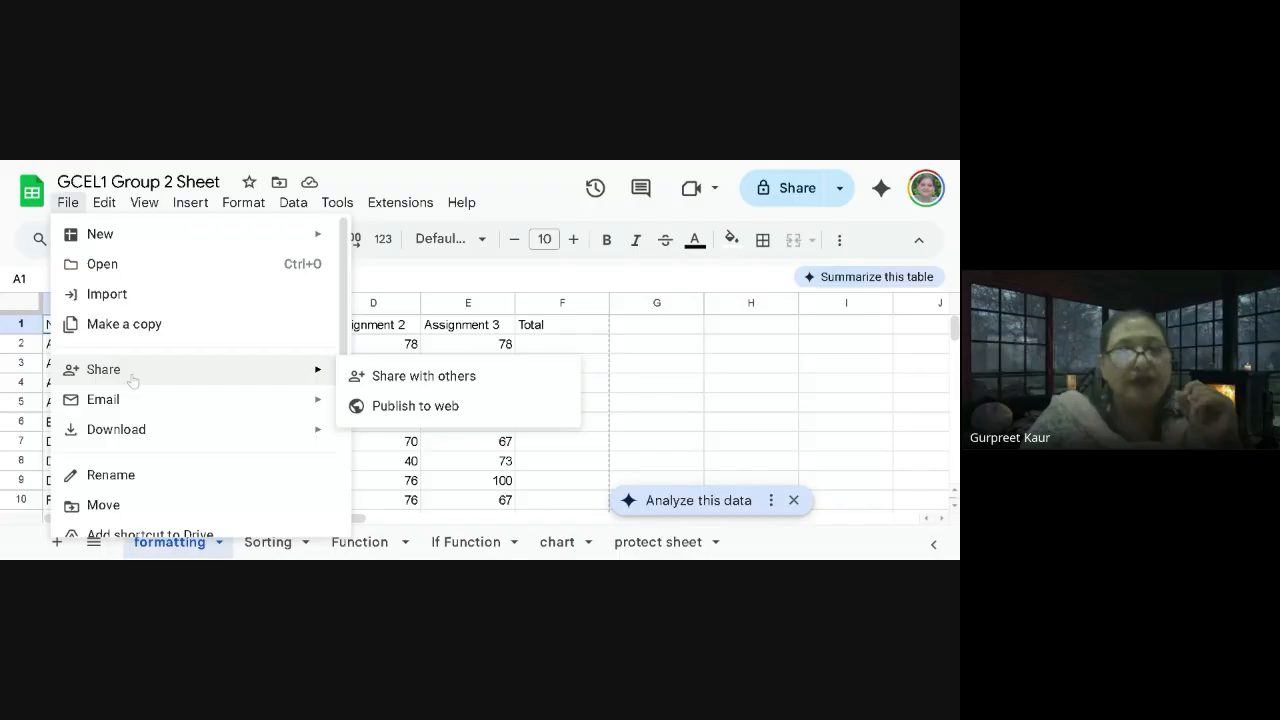
{"action": "left_click", "coordinate": [787, 190]}
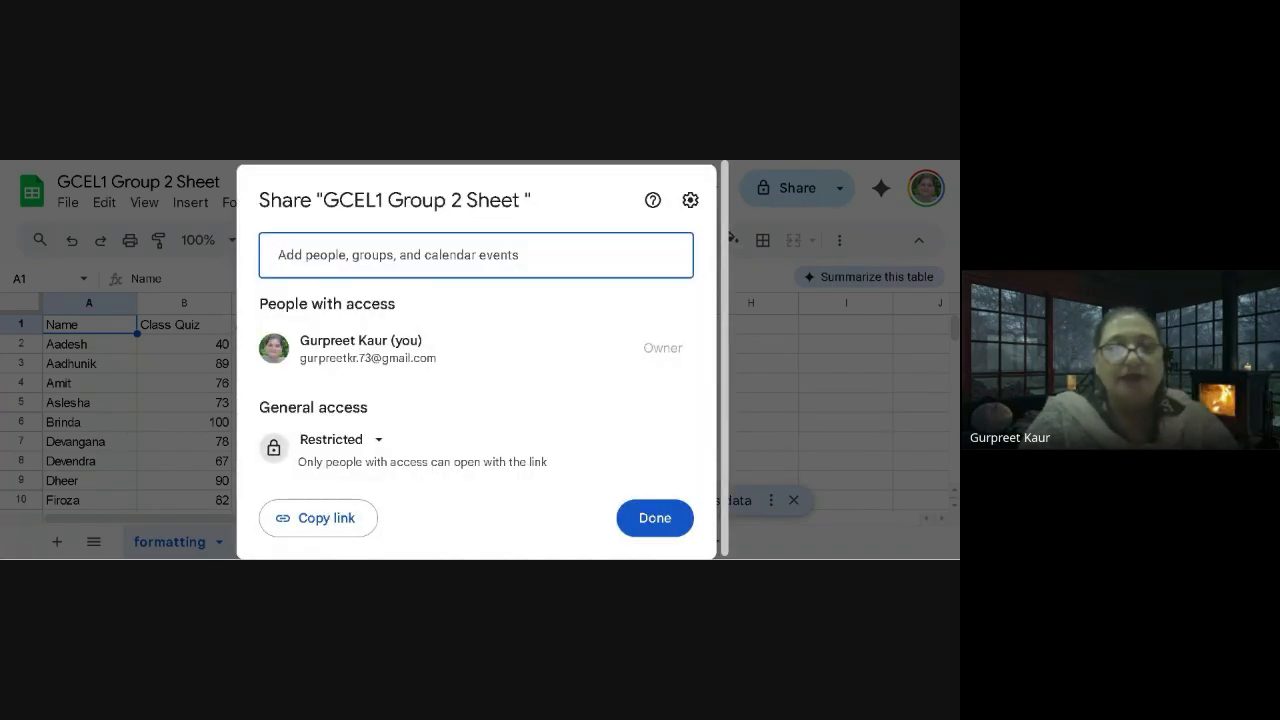
{"action": "type", "text": "Geetika"}
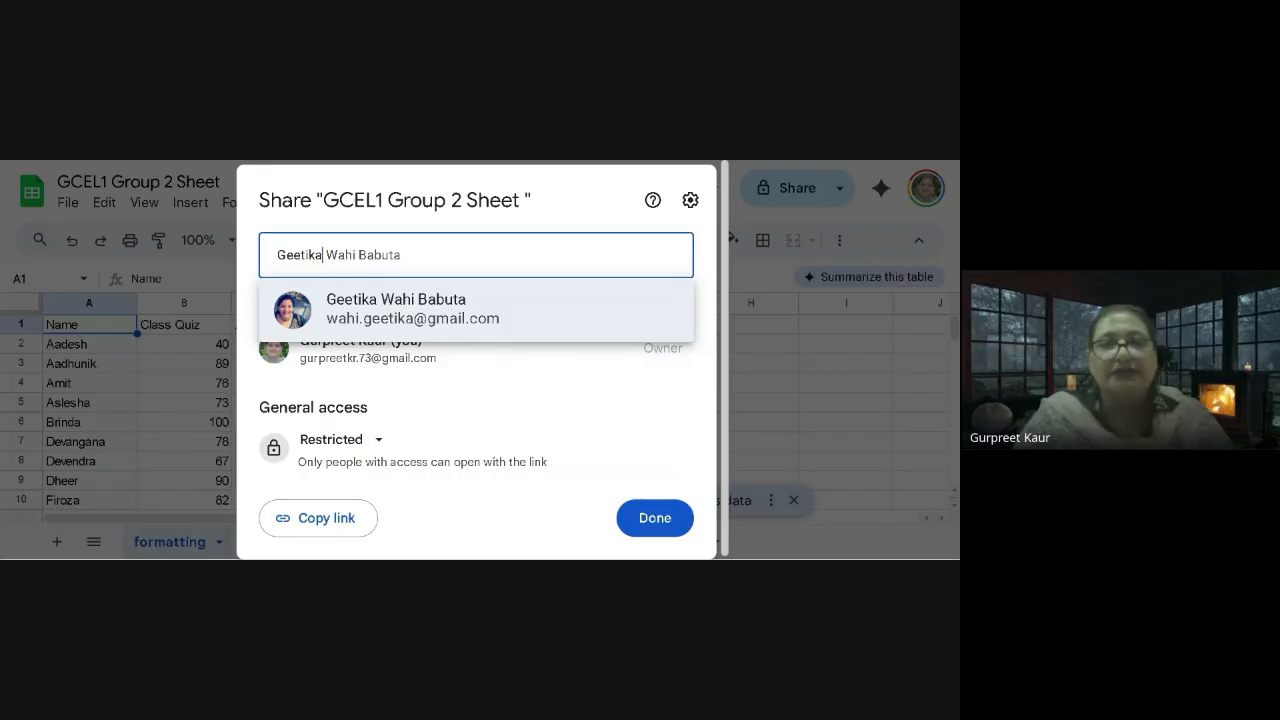
{"action": "left_click", "coordinate": [480, 309]}
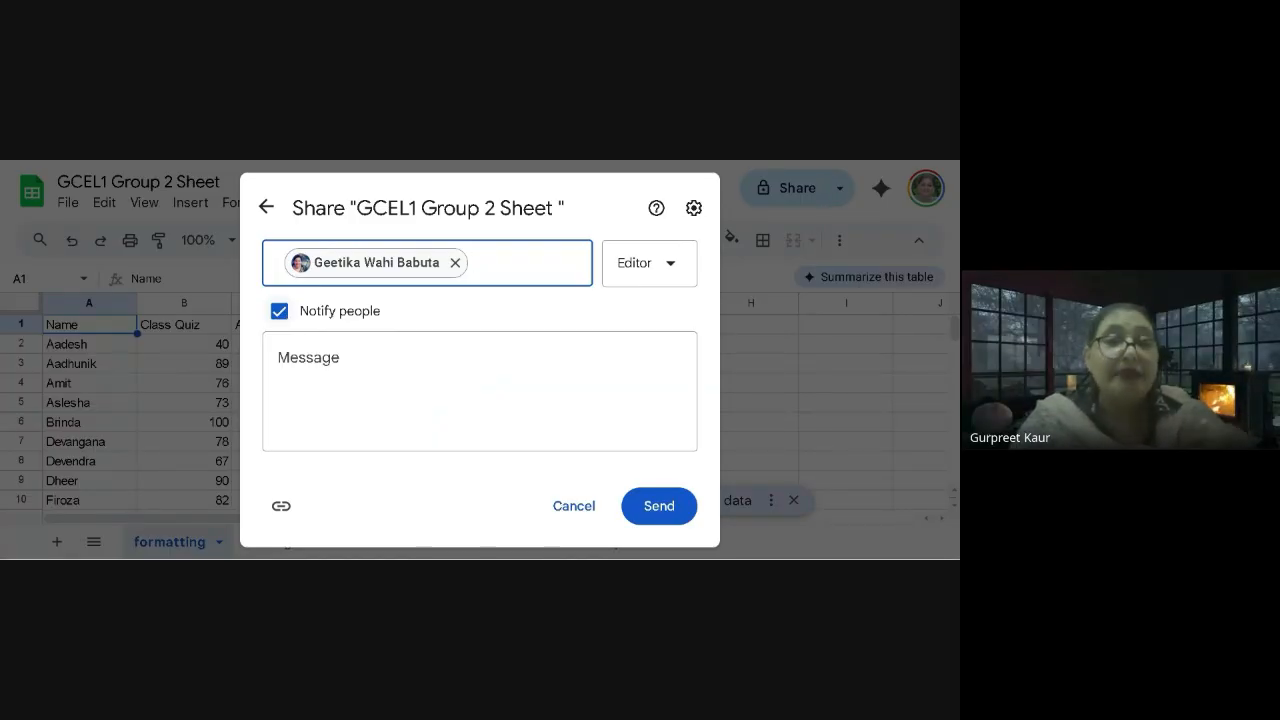
{"action": "left_click", "coordinate": [279, 312]}
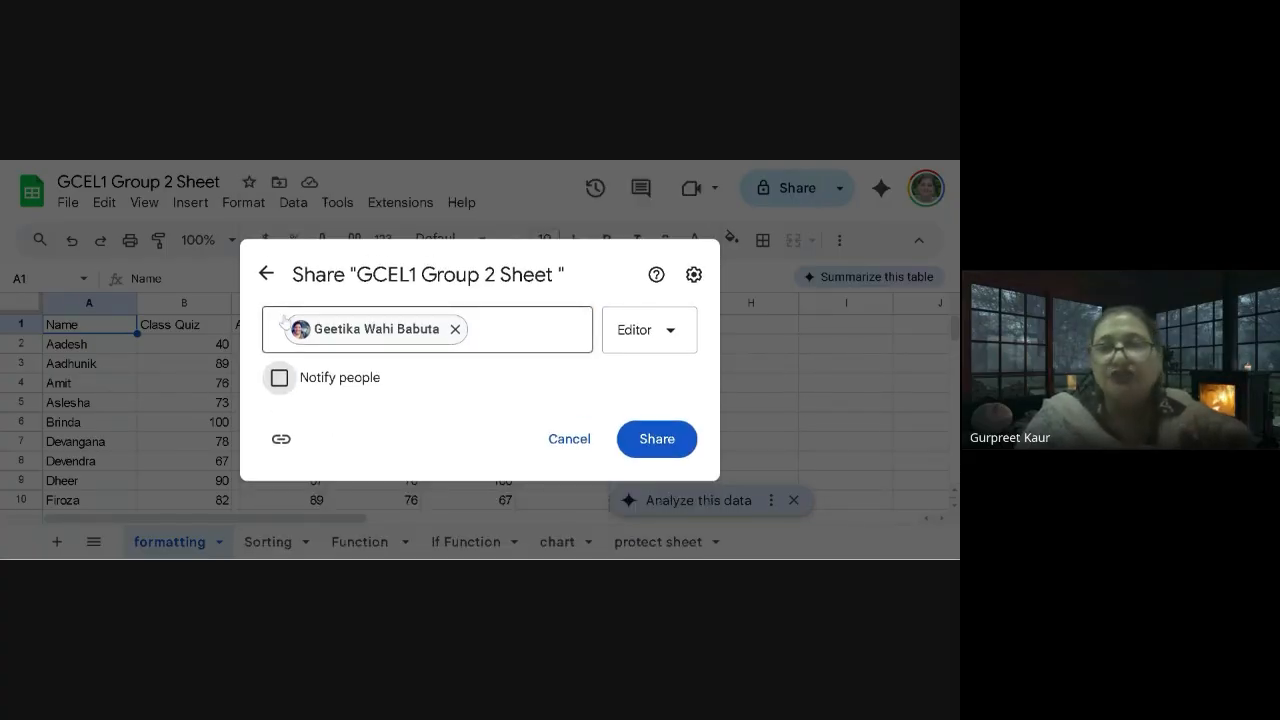
{"action": "left_click", "coordinate": [278, 379]}
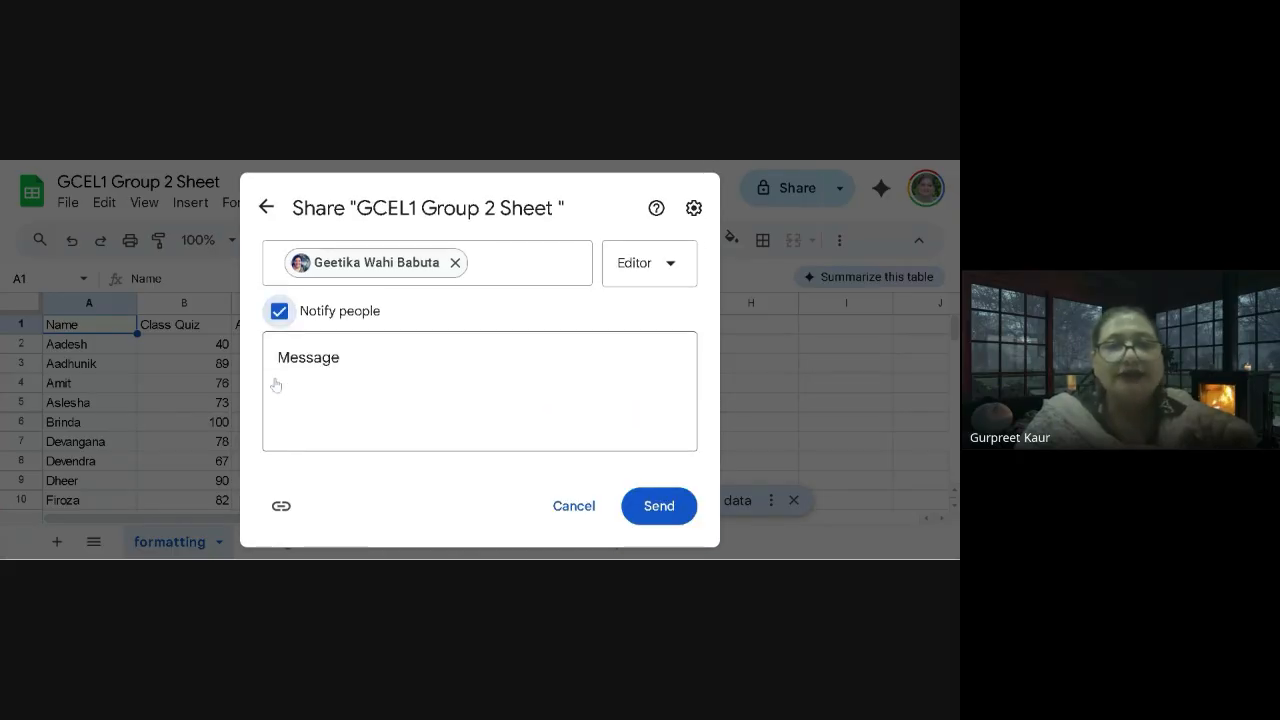
{"action": "left_click", "coordinate": [669, 266]}
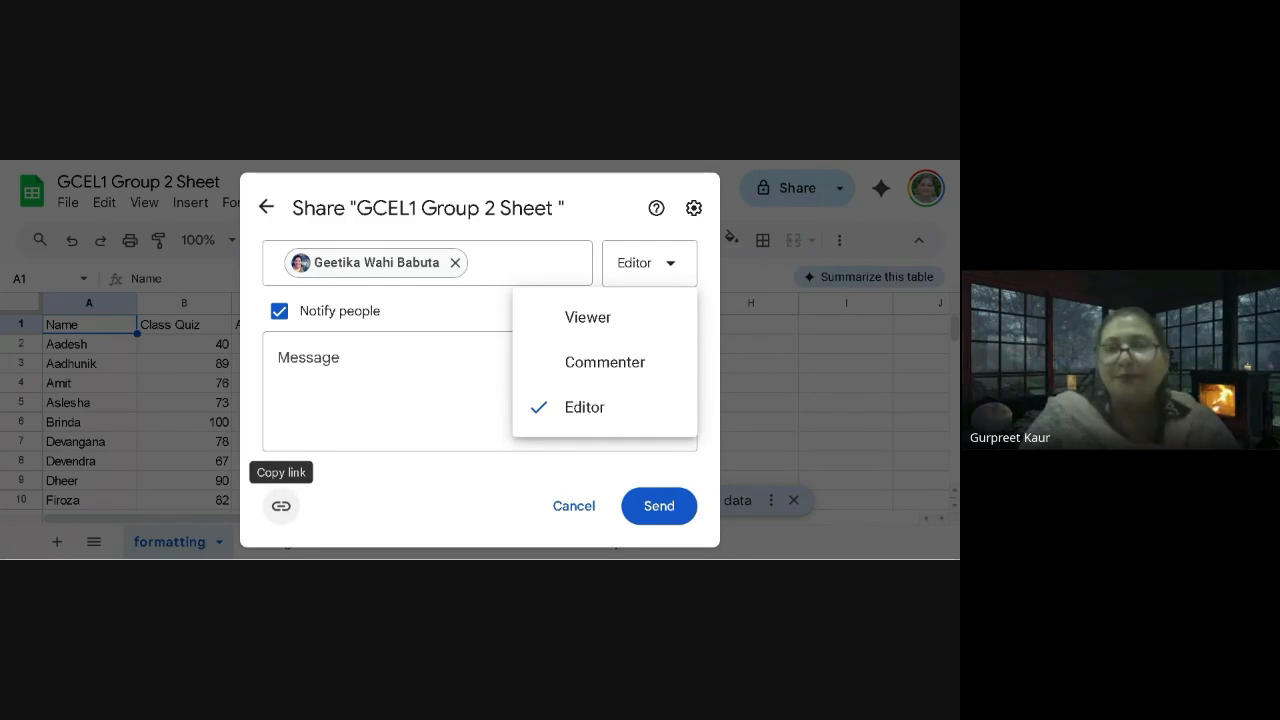
Add the message "Here is the Sample Sheet we are currently working on" and send the sharing invitation with Editor access
{"action": "left_click", "coordinate": [372, 392]}
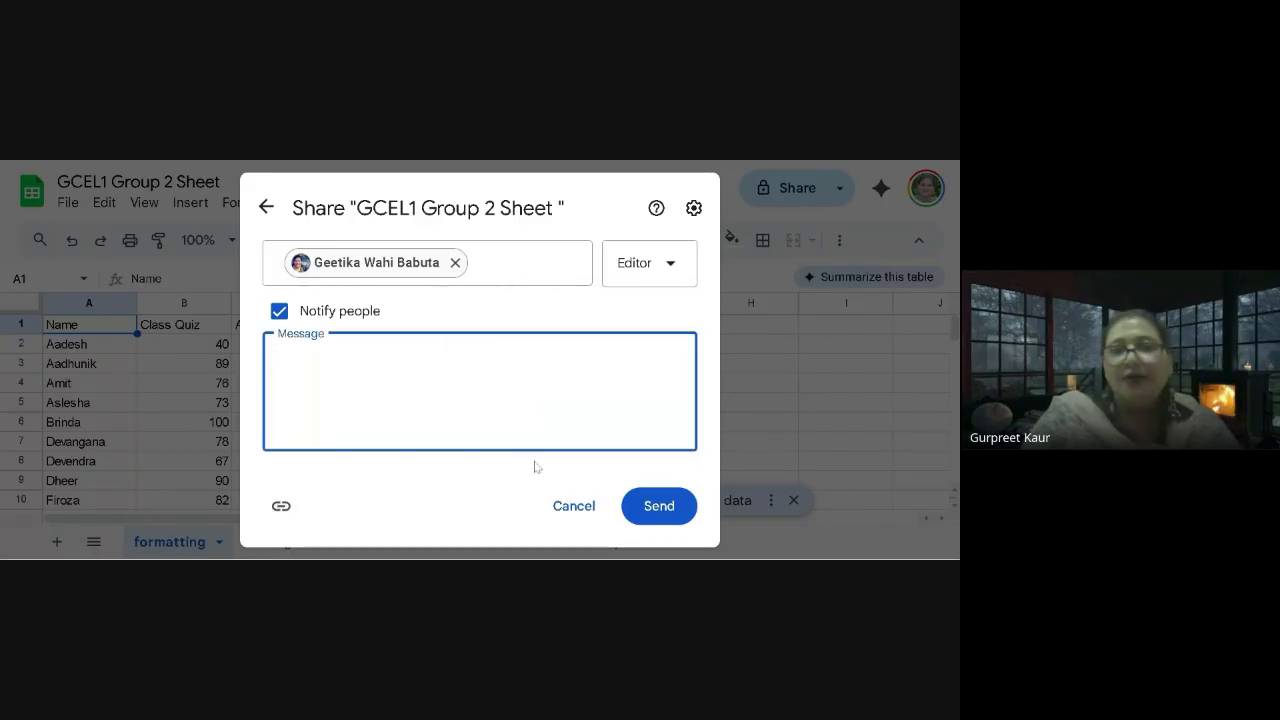
{"action": "type", "text": "He"}
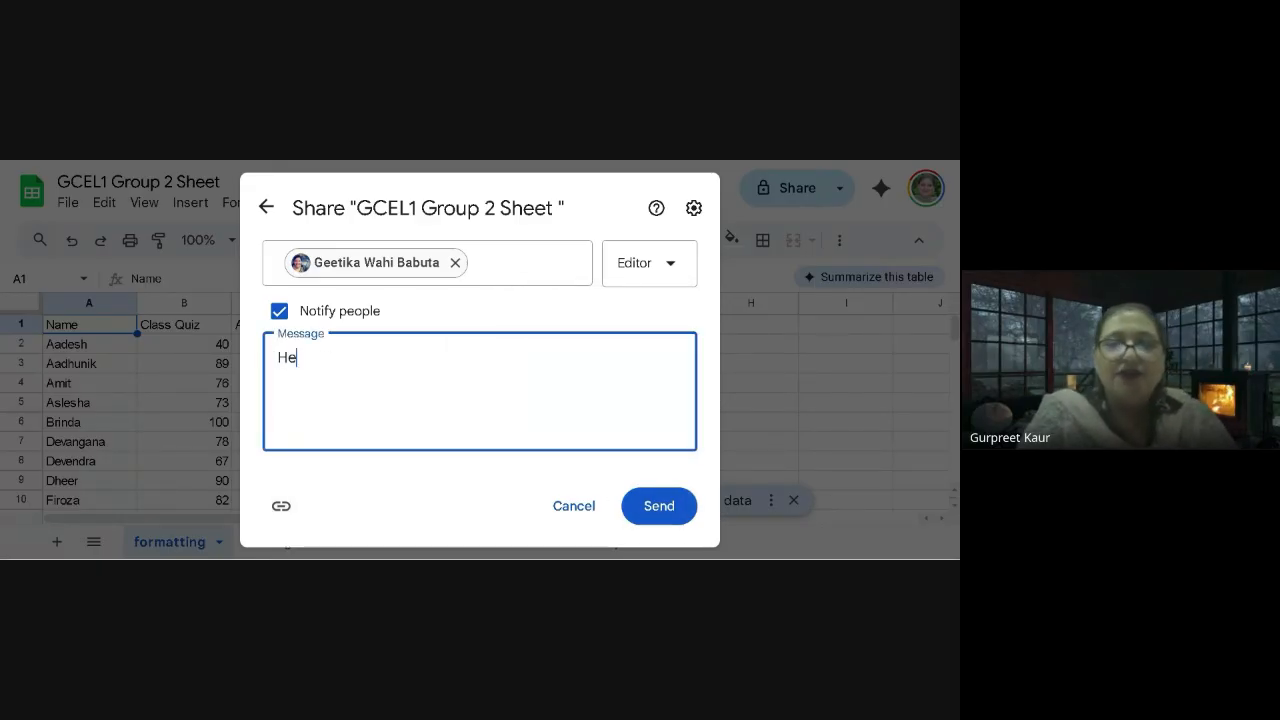
{"action": "type", "text": "re is the Sam"}
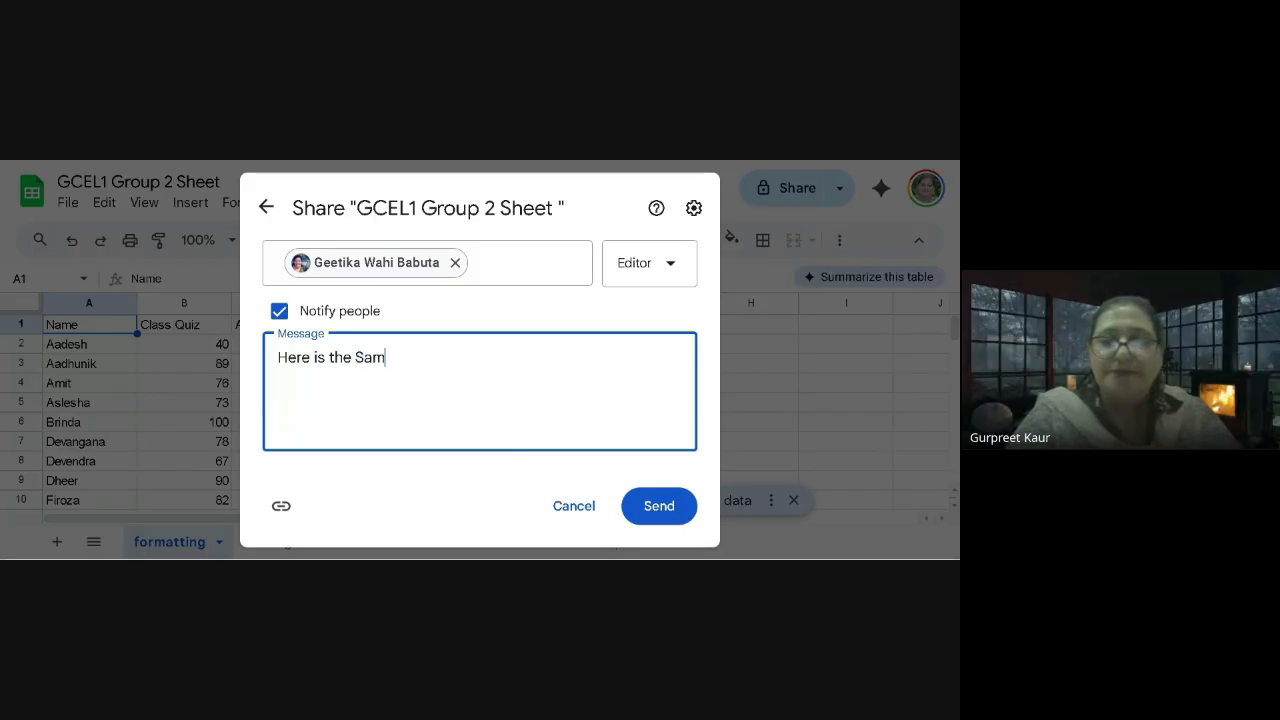
{"action": "type", "text": "ple Sheet "}
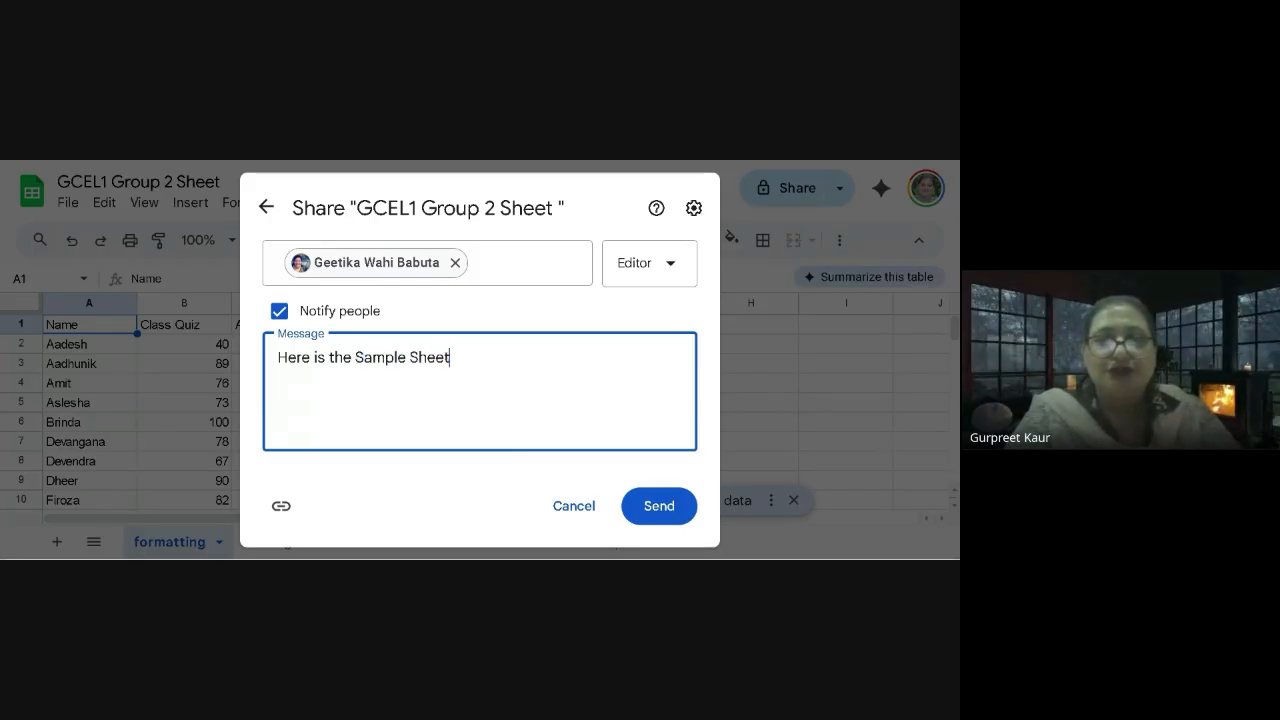
{"action": "type", "text": "we are cu"}
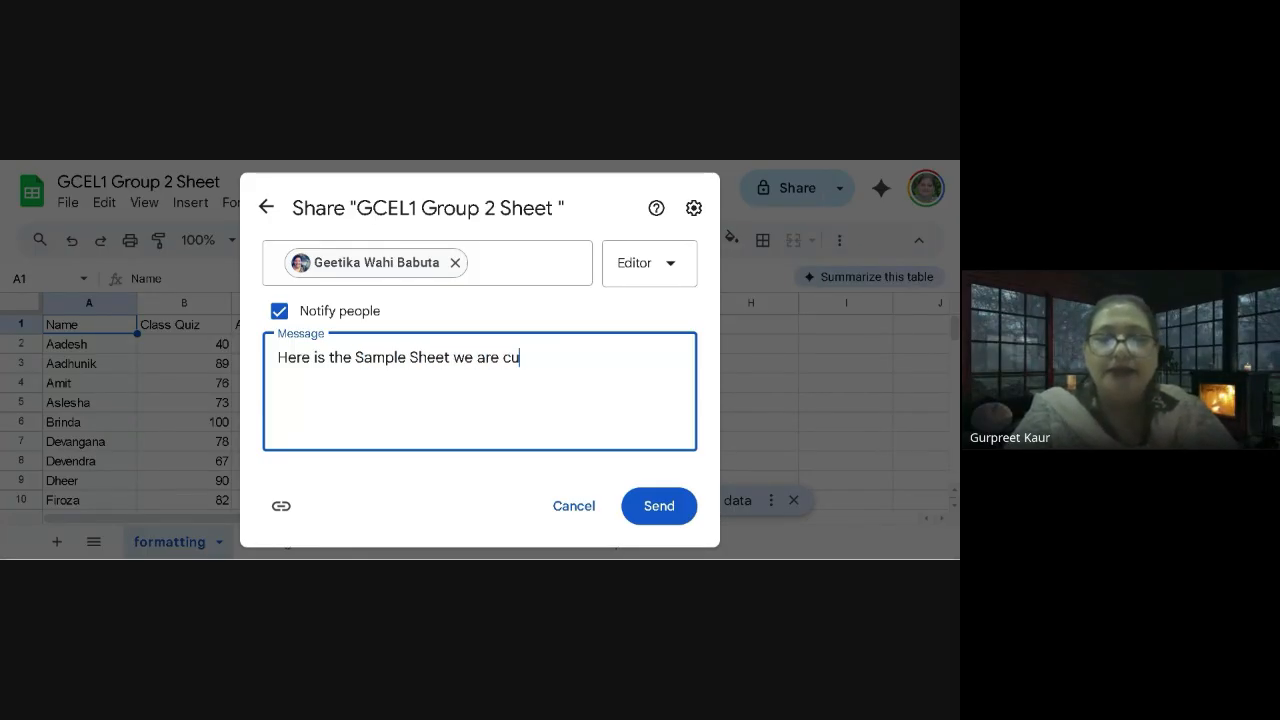
{"action": "type", "text": "rrently wo"}
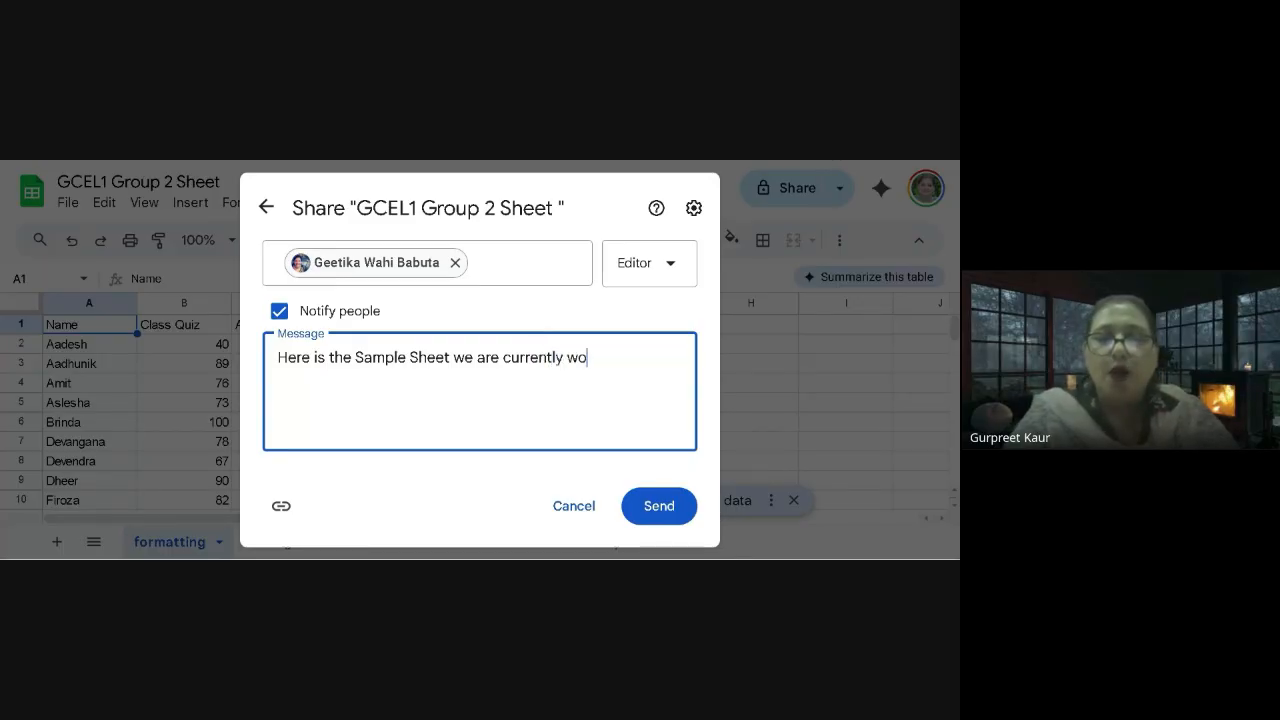
{"action": "type", "text": "rking on"}
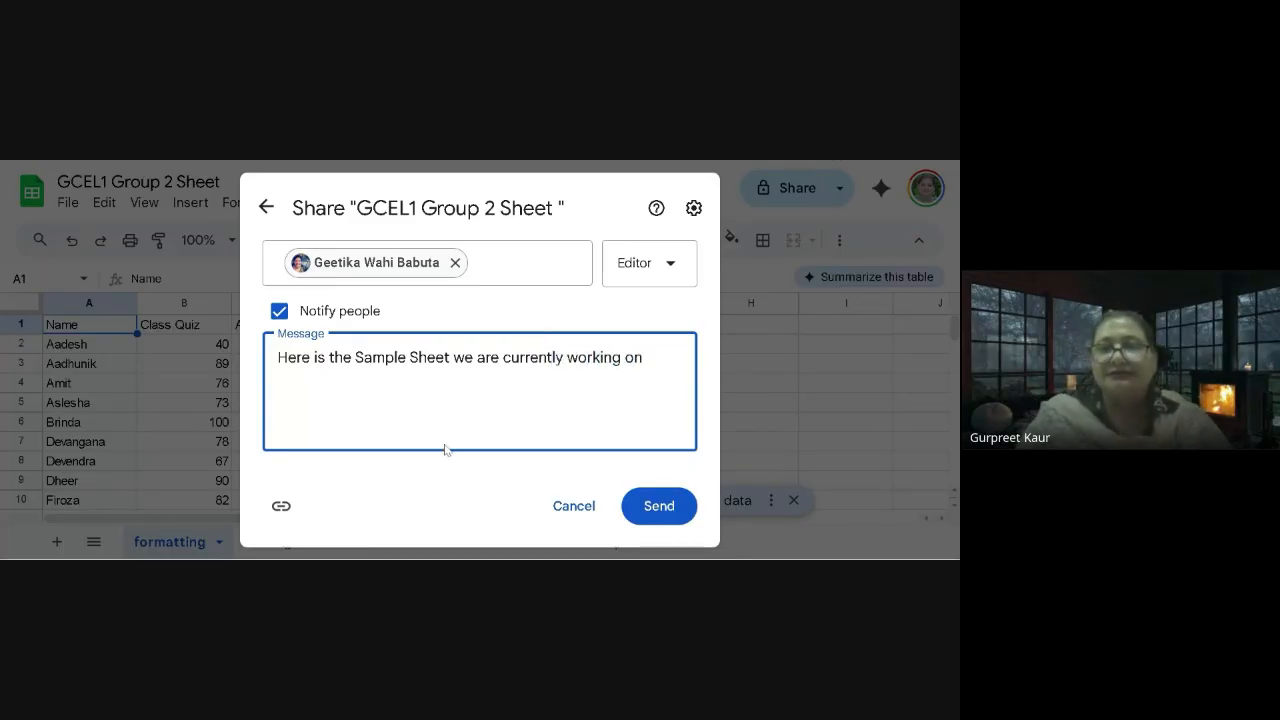
{"action": "left_click", "coordinate": [650, 507]}
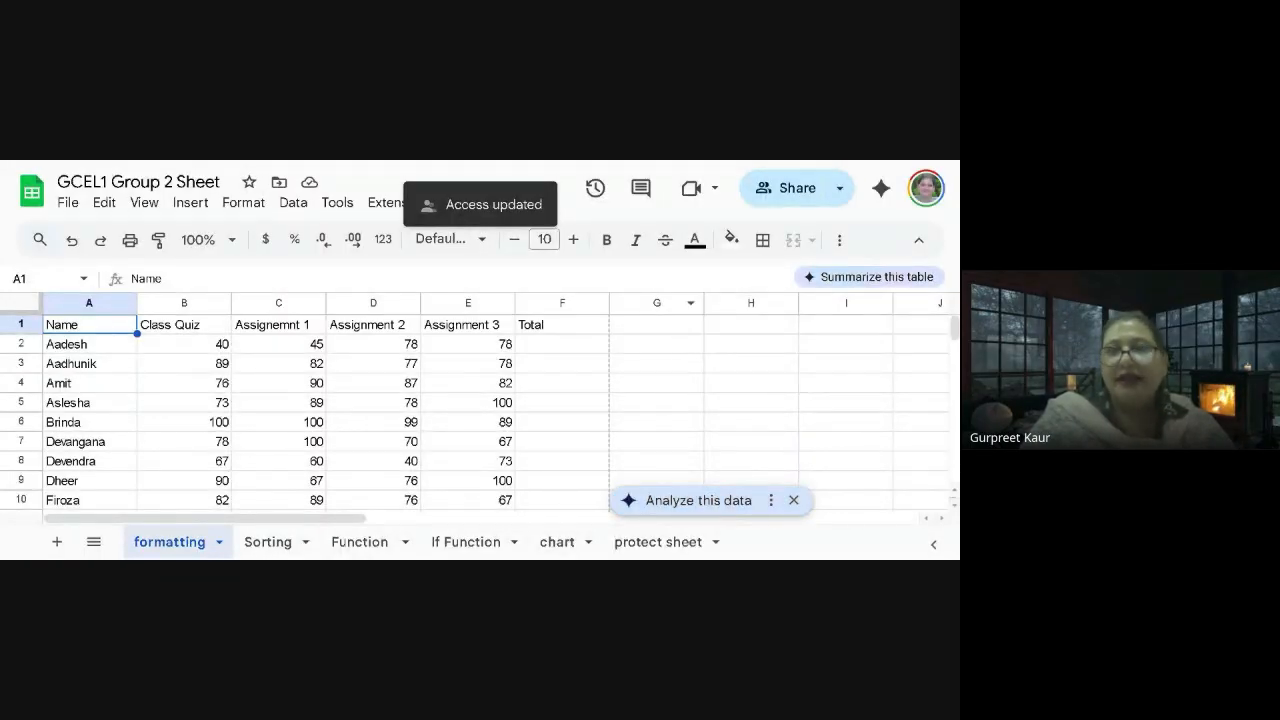
Review who has access to the spreadsheet and the permission options available for the added contact, leaving the access as is
{"action": "left_click", "coordinate": [796, 193]}
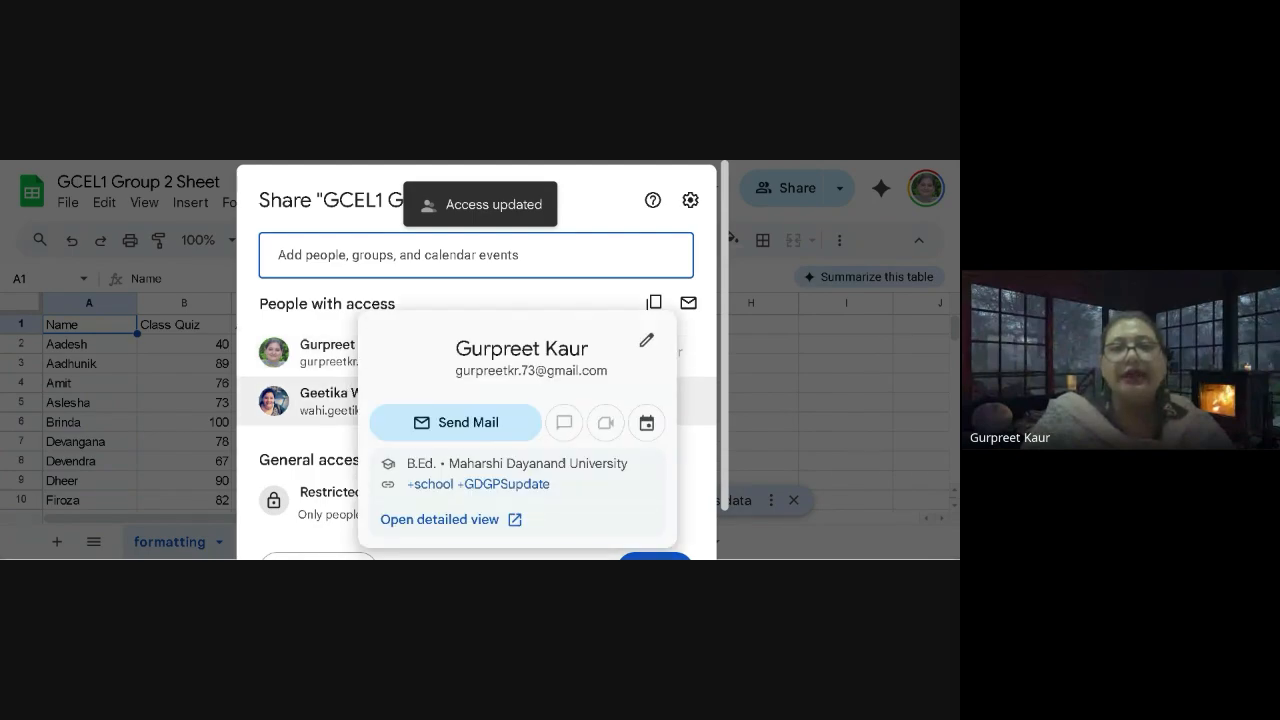
{"action": "mouse_move", "coordinate": [345, 400]}
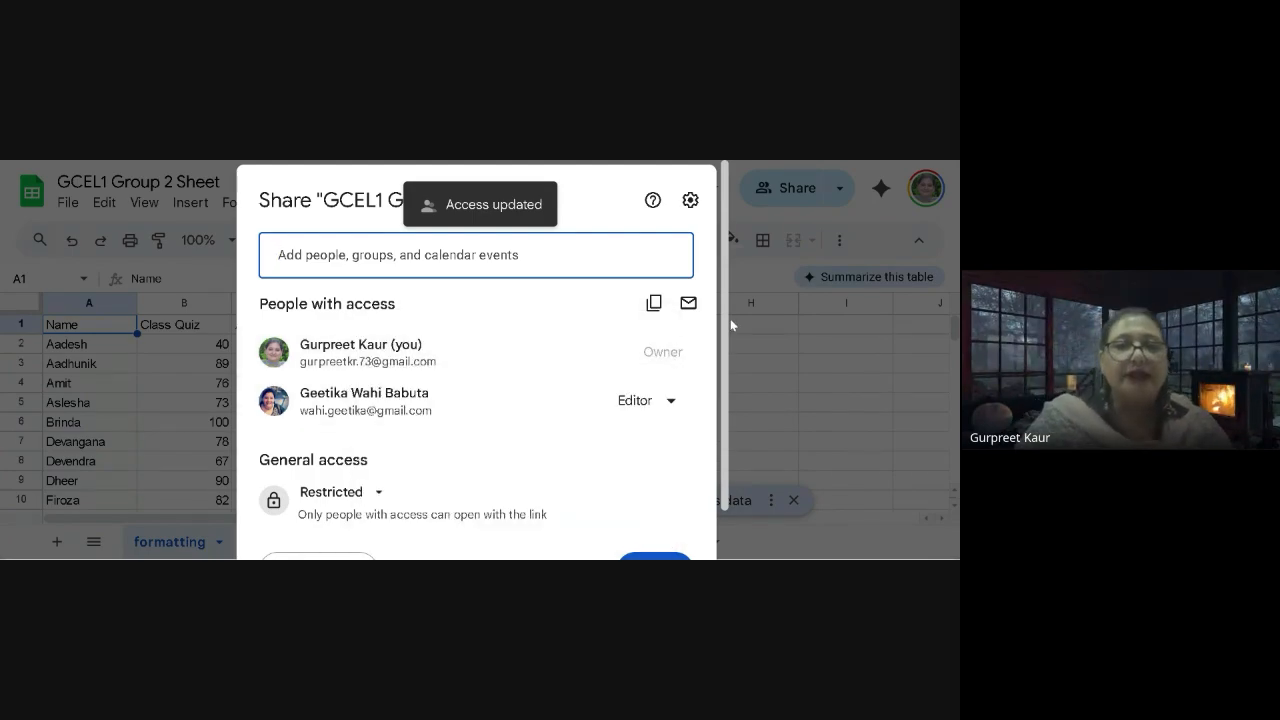
{"action": "left_click", "coordinate": [674, 419]}
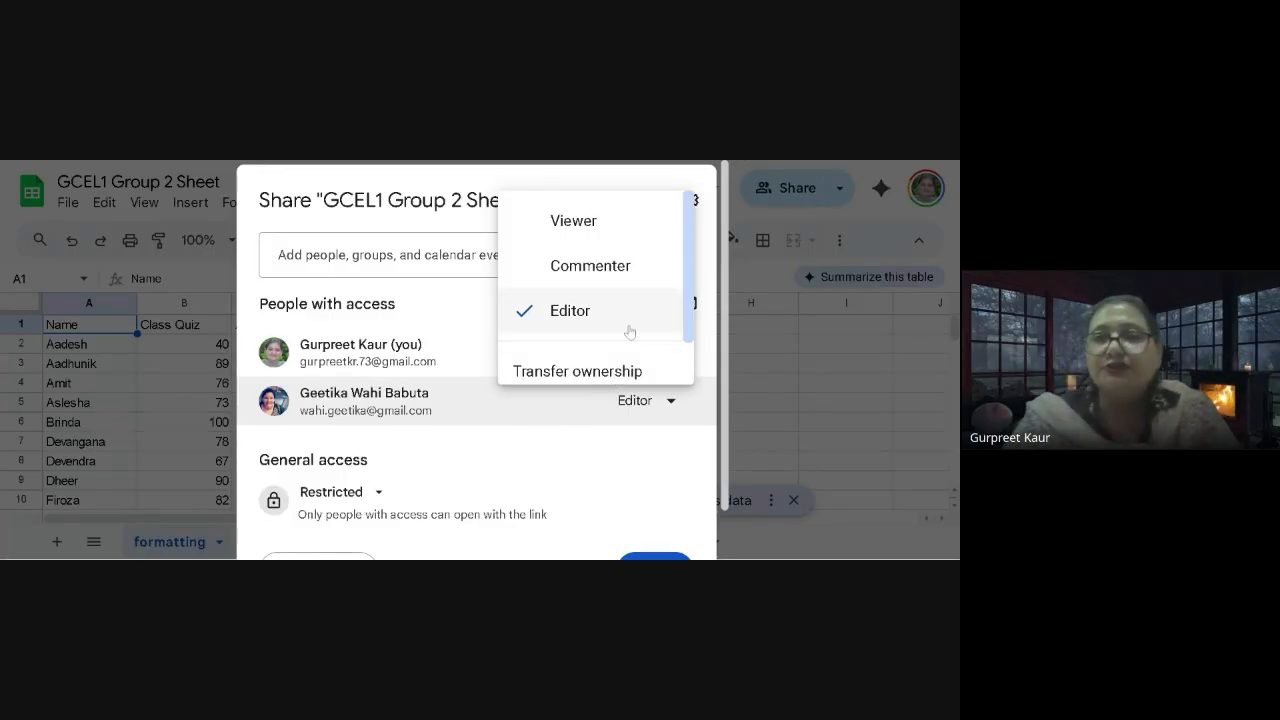
{"action": "scroll", "coordinate": [629, 331], "scroll_direction": "down", "scroll_amount": 1}
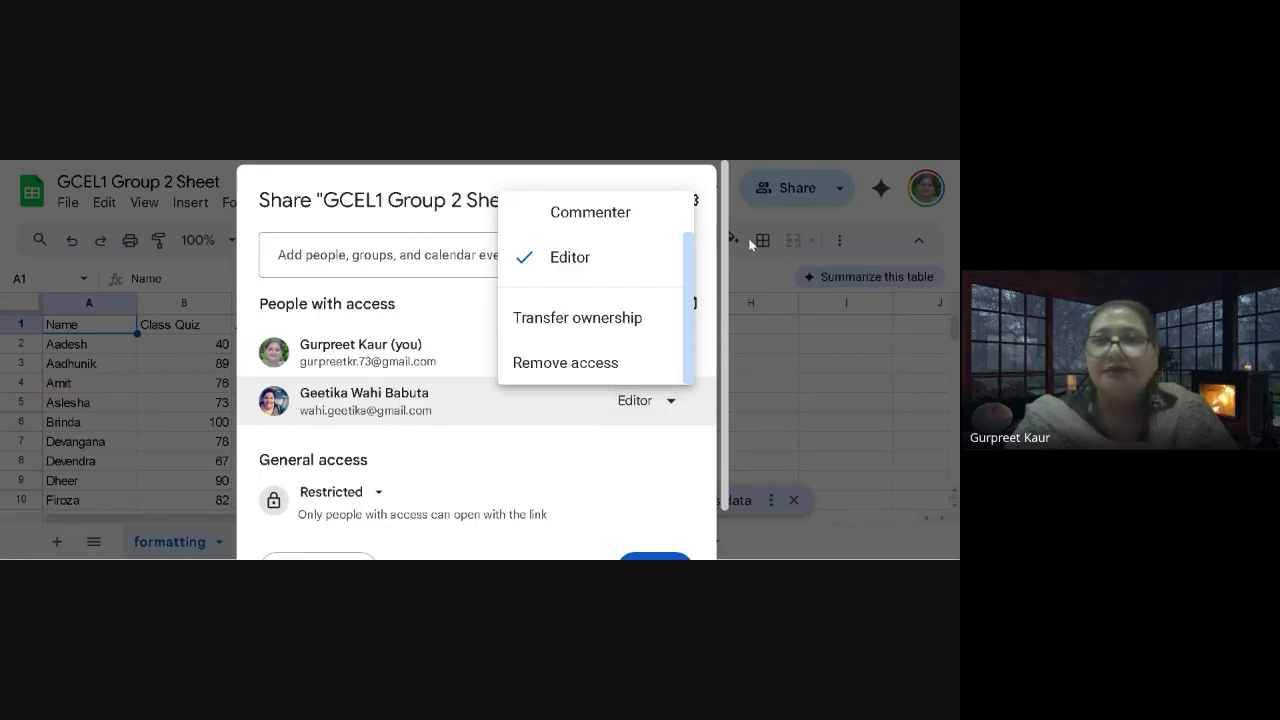
{"action": "left_click", "coordinate": [768, 267]}
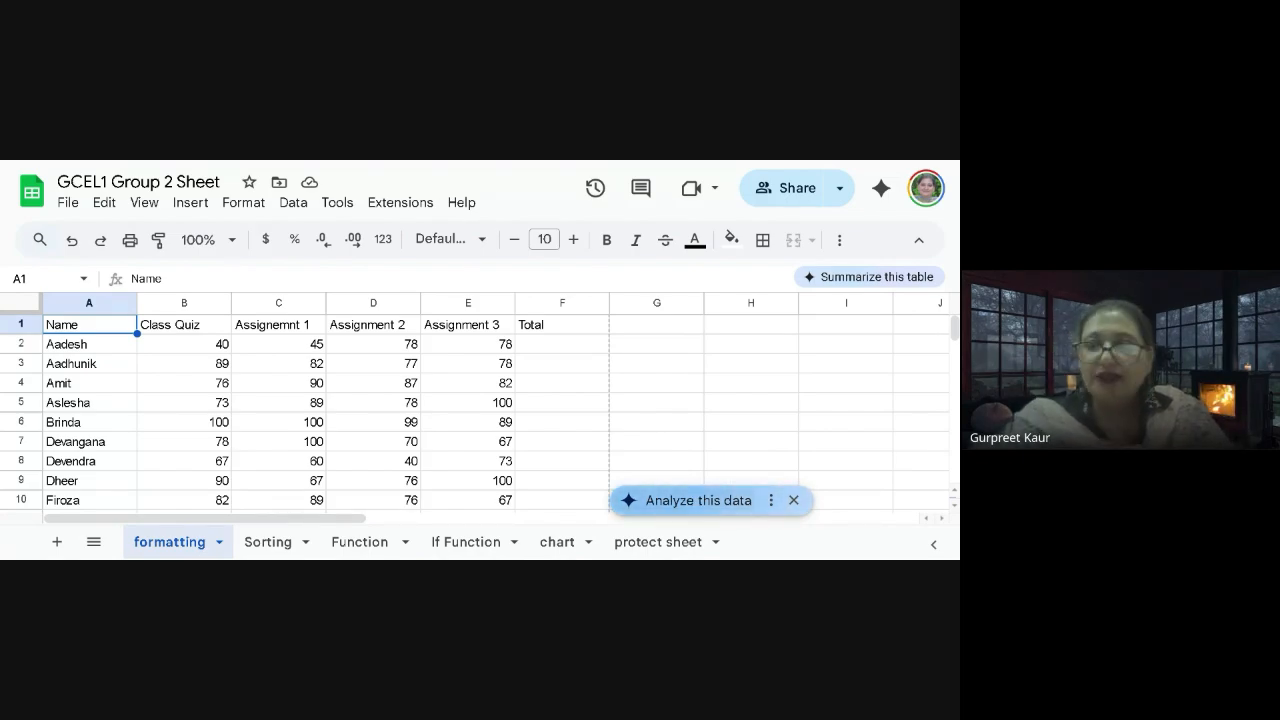
Dismiss the "Analyze this data" and "Convert to table" suggestions and check the active collaborator's details
{"action": "left_click", "coordinate": [794, 501]}
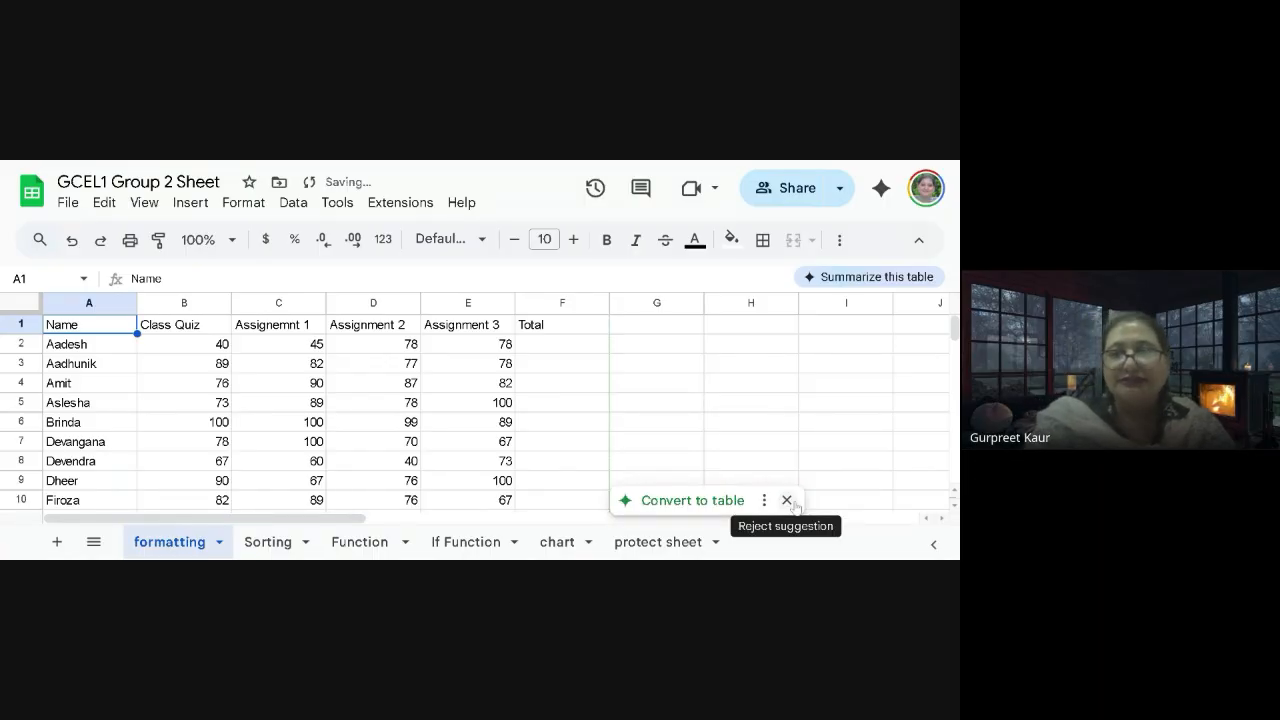
{"action": "left_click", "coordinate": [787, 501]}
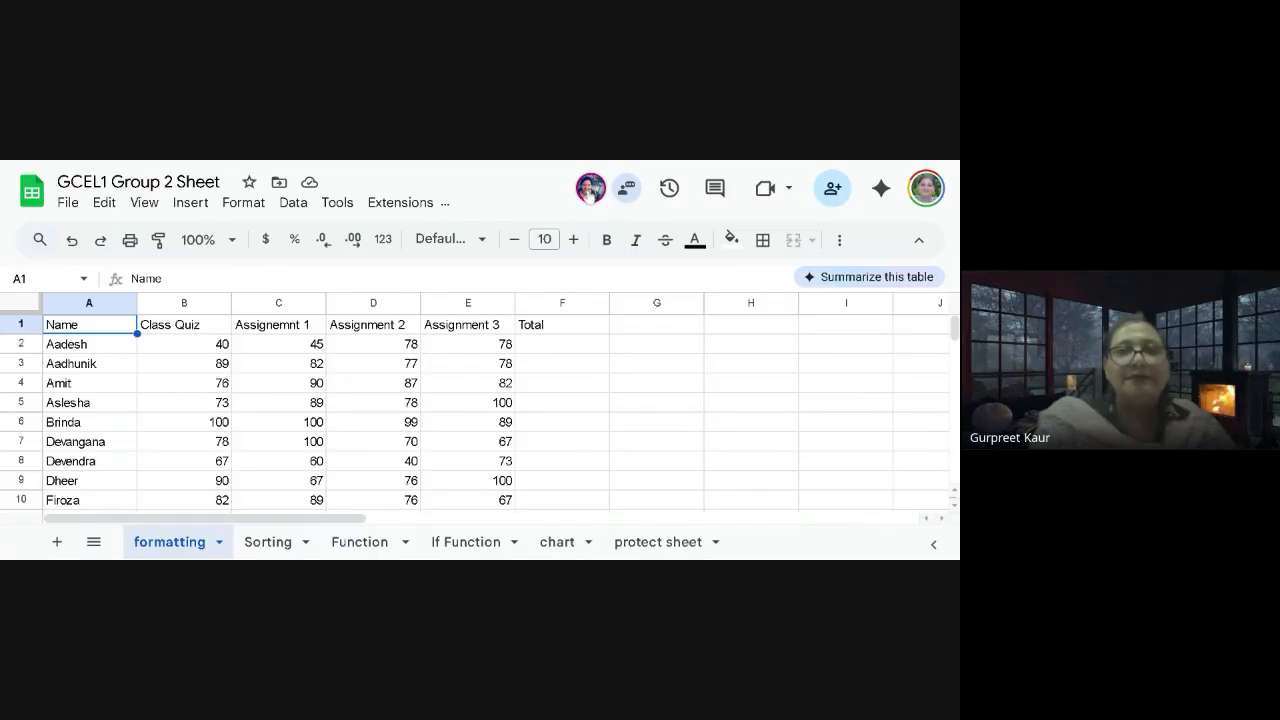
{"action": "mouse_move", "coordinate": [591, 194]}
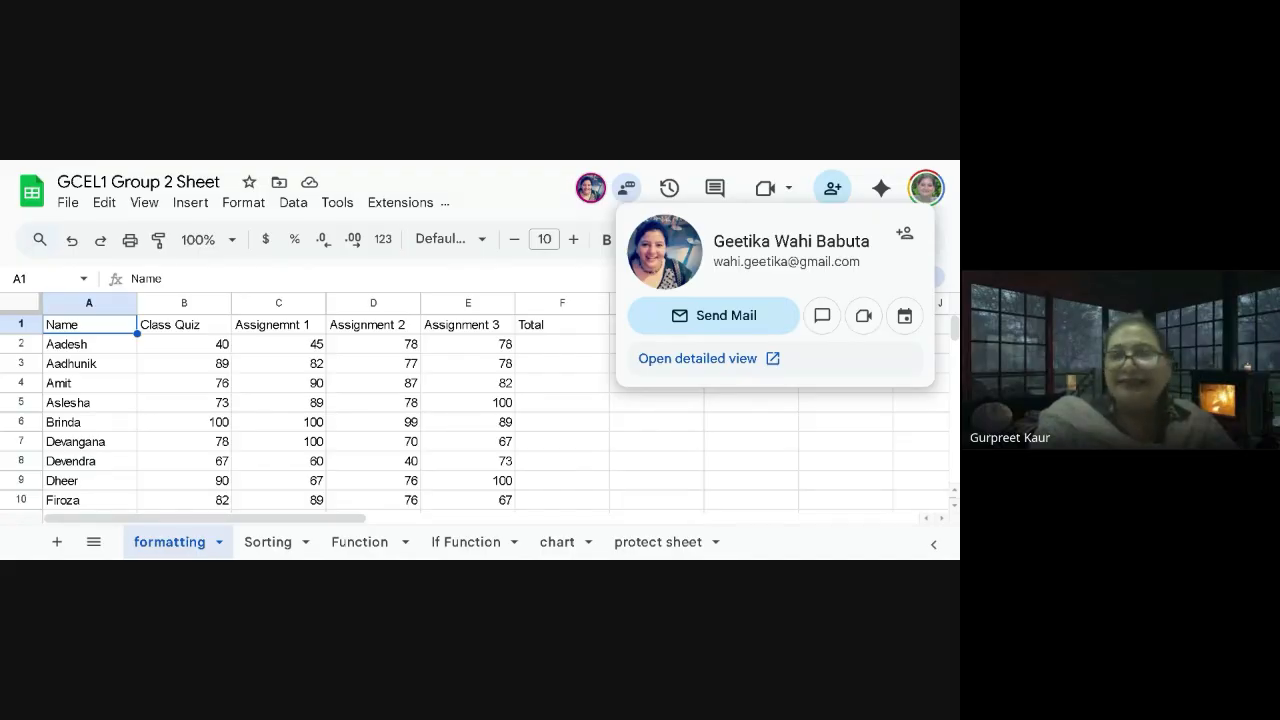
Select the first student's marks in B2:E2 and view the available summary calculations, keeping Sum as the displayed one
{"action": "left_click", "coordinate": [557, 345]}
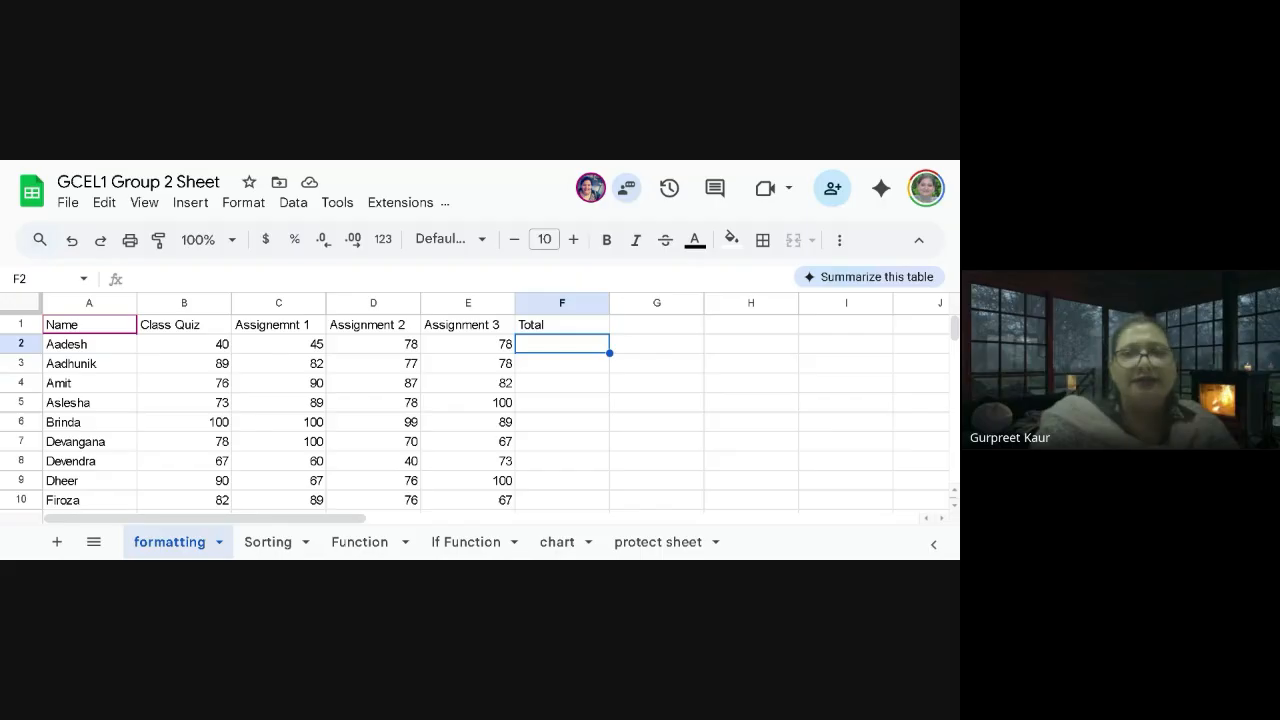
{"action": "left_click", "coordinate": [171, 350]}
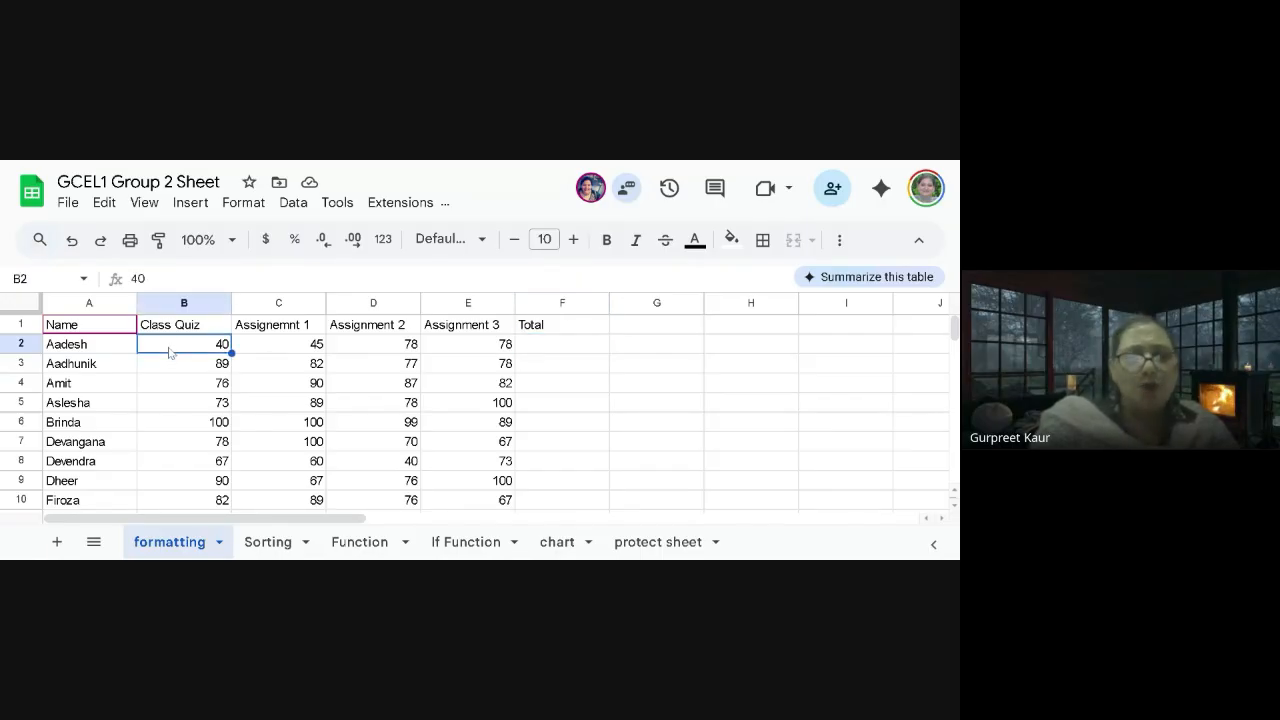
{"action": "left_click_drag", "start_coordinate": [171, 350], "coordinate": [506, 349]}
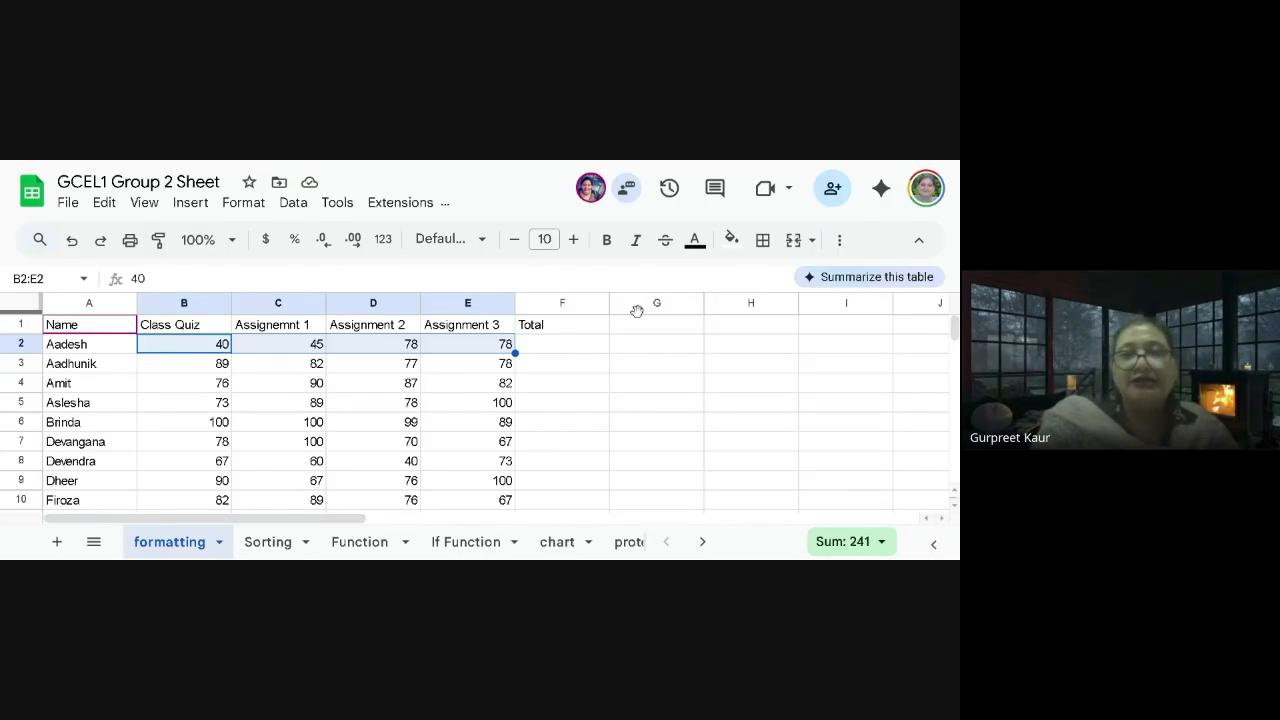
{"action": "left_click", "coordinate": [839, 240]}
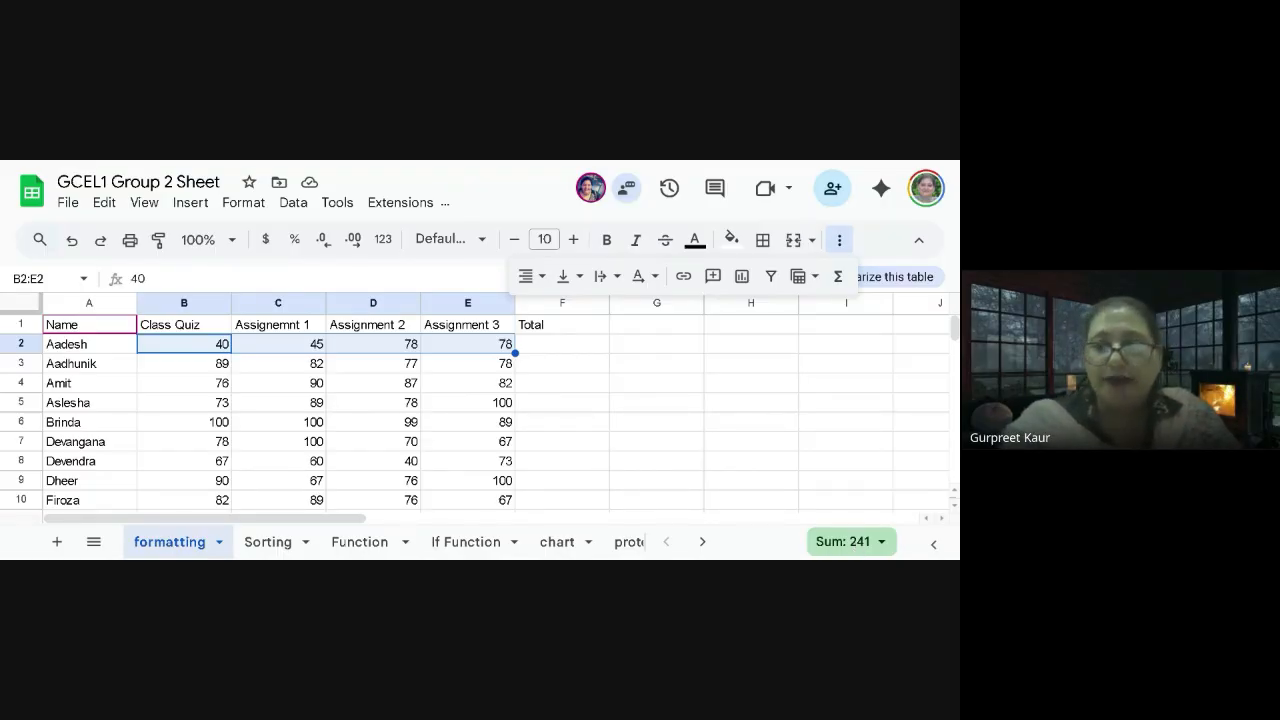
{"action": "left_click", "coordinate": [857, 548]}
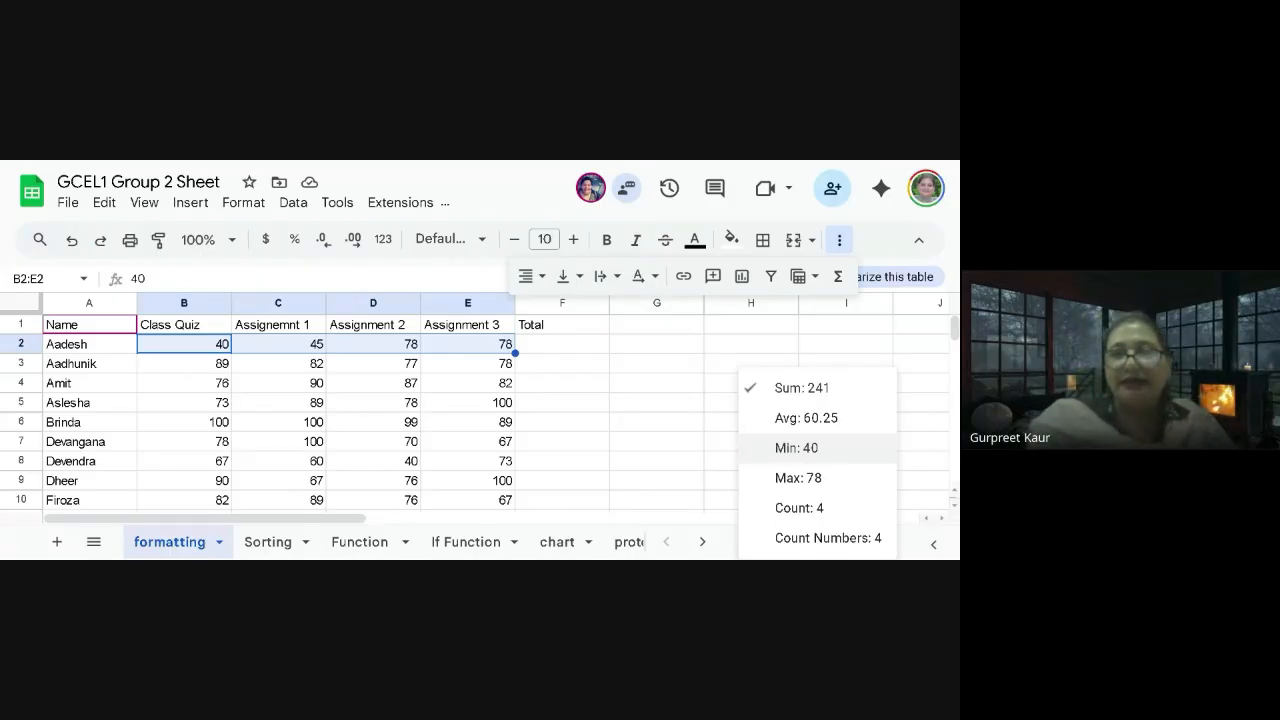
{"action": "left_click", "coordinate": [810, 390]}
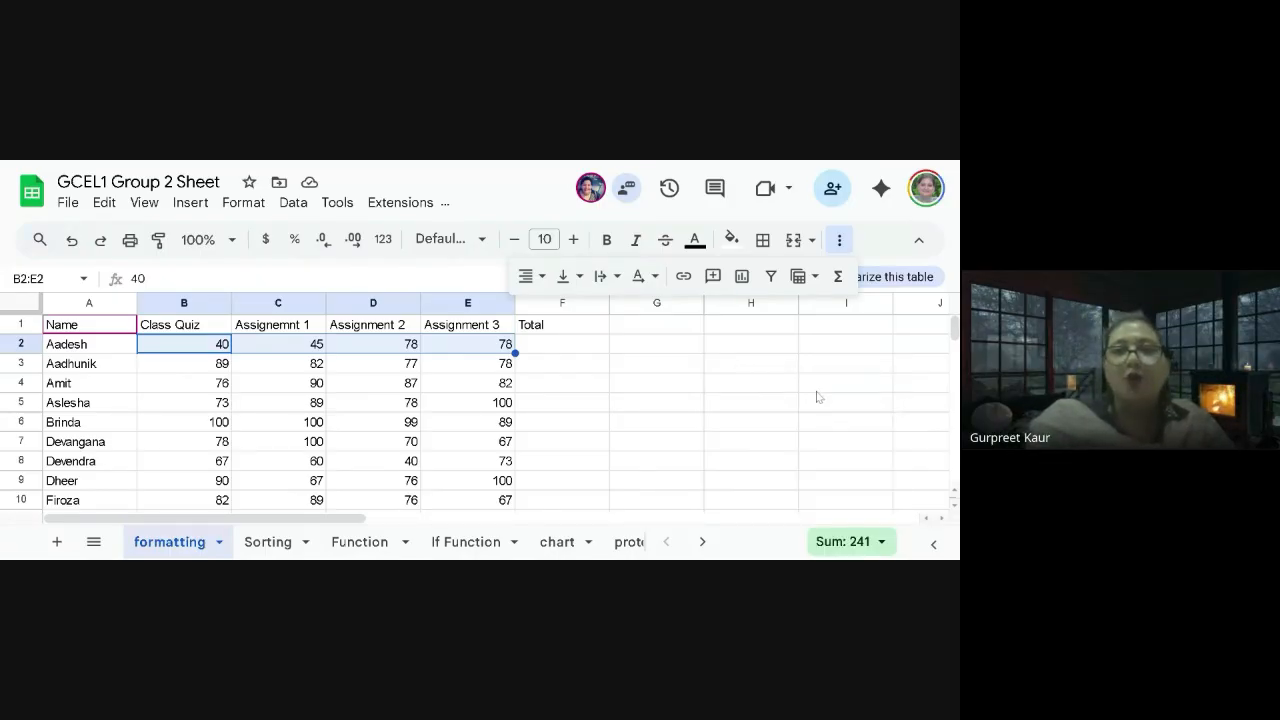
{"action": "left_click", "coordinate": [553, 352]}
{"action": "left_click", "coordinate": [836, 282]}
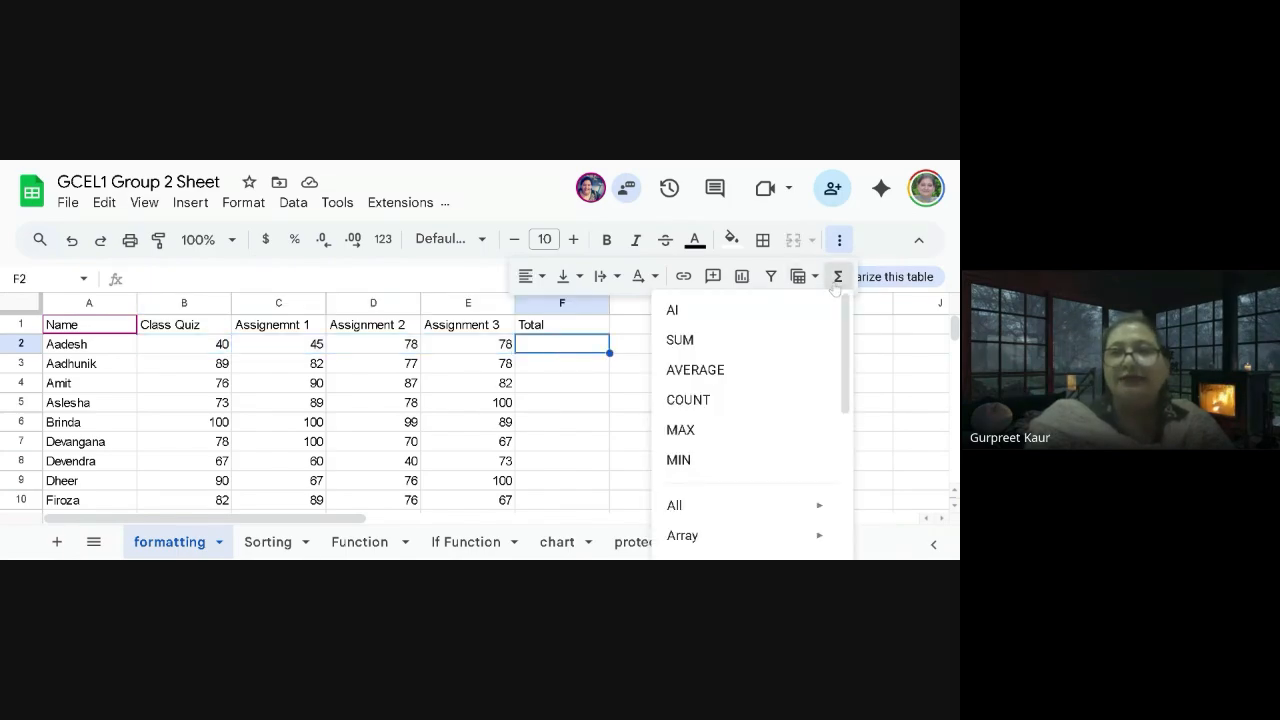
{"action": "left_click", "coordinate": [680, 341]}
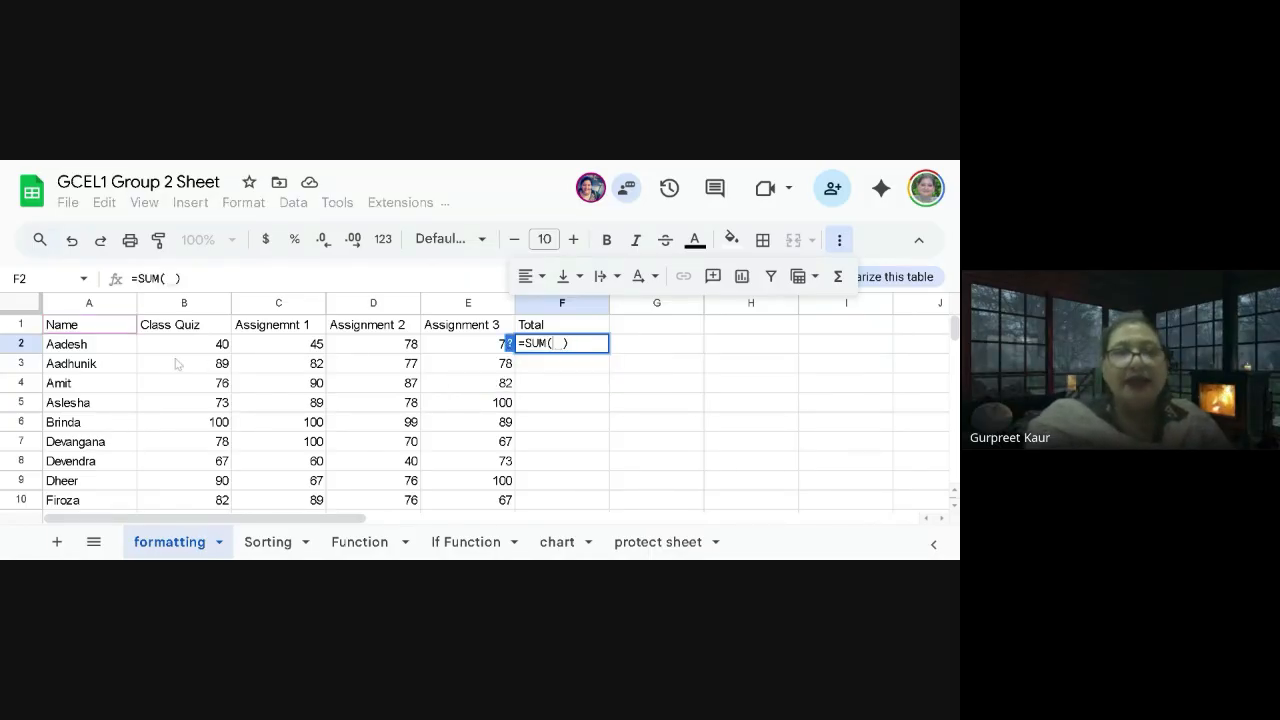
{"action": "left_click", "coordinate": [190, 346]}
{"action": "left_click_drag", "start_coordinate": [299, 338], "coordinate": [443, 350]}
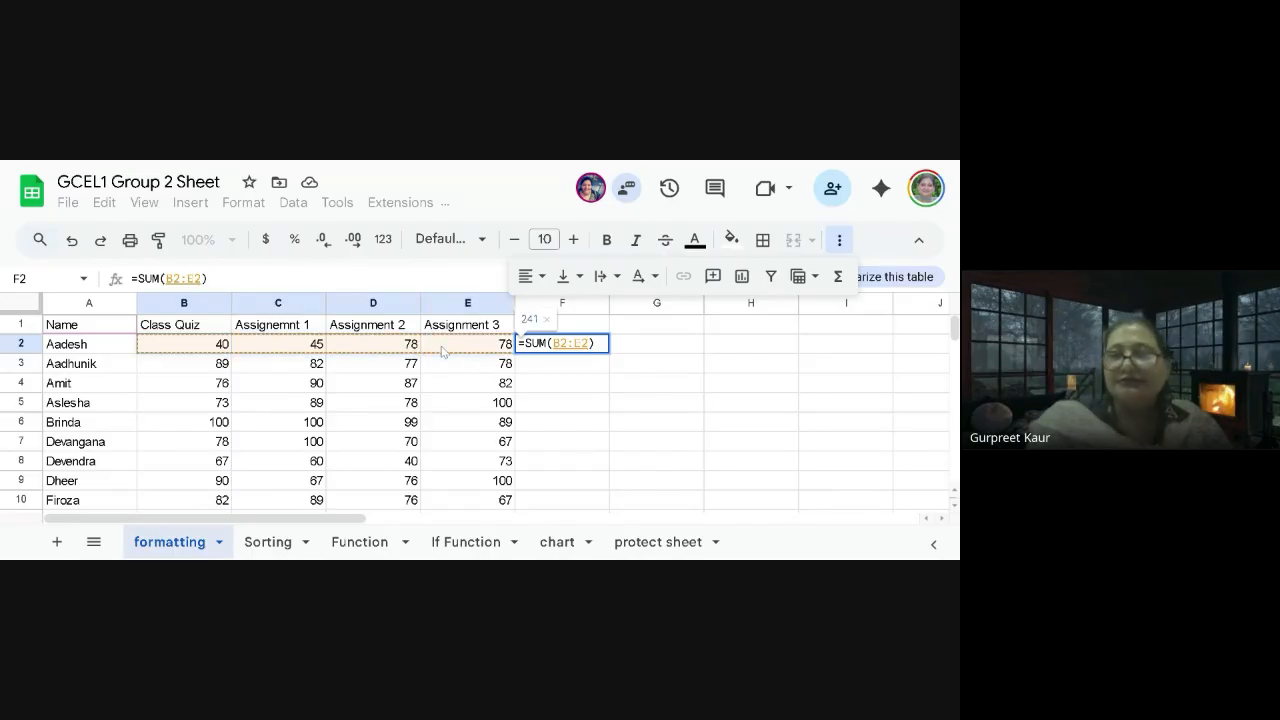
{"action": "key", "text": "Right"}
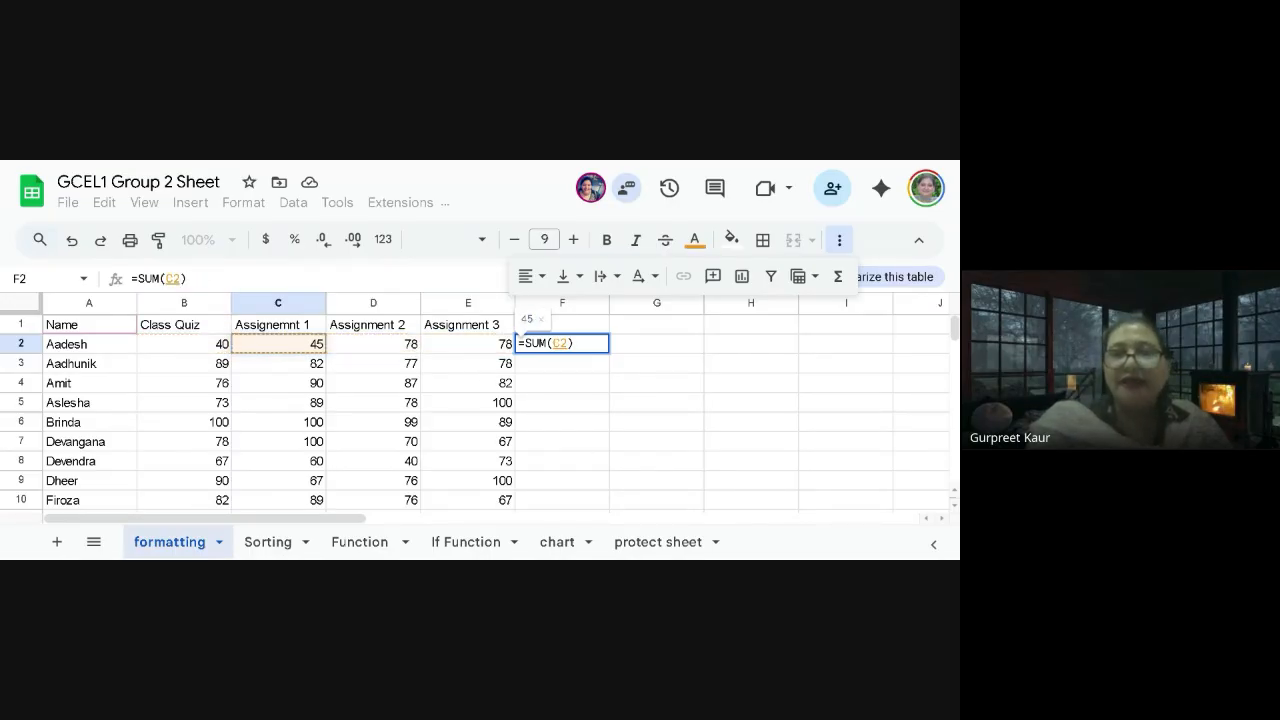
{"action": "key", "text": "BackSpace"}
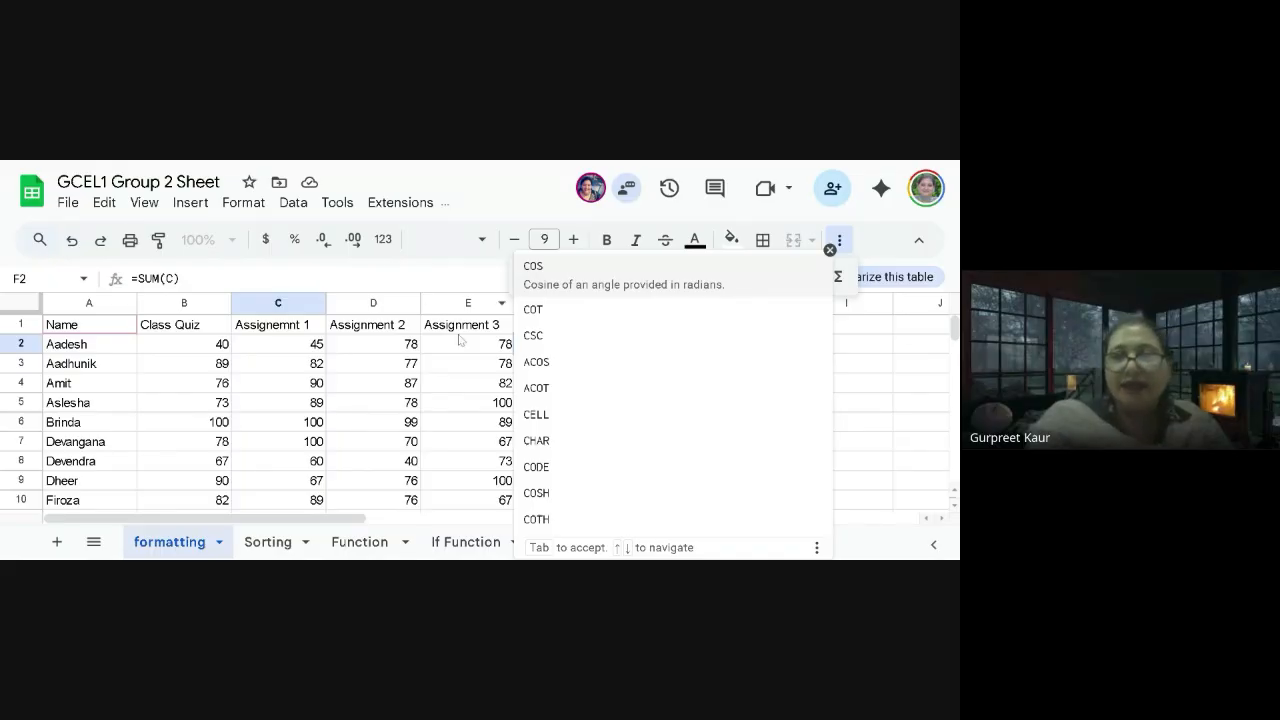
{"action": "left_click", "coordinate": [463, 348]}
{"action": "left_click", "coordinate": [549, 350]}
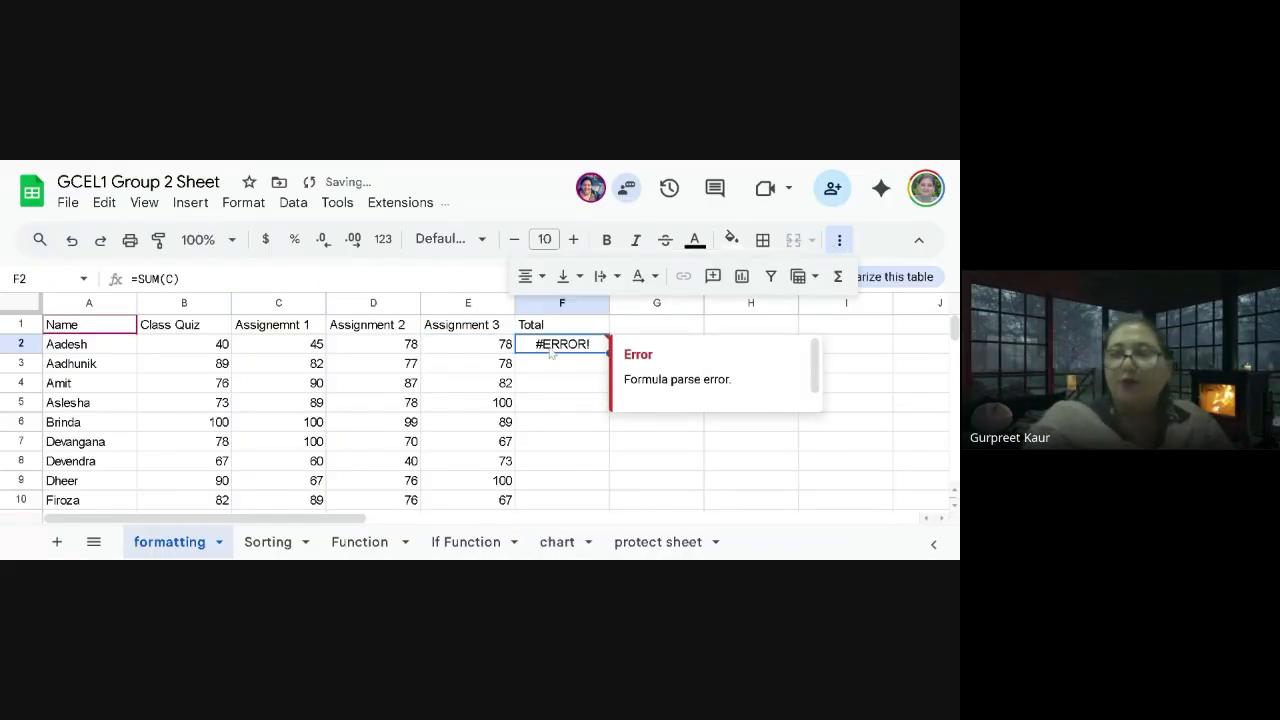
{"action": "key", "text": "Delete"}
Insert the SUM function in the first student's Total cell, F2, to add the marks in B2:E2
{"action": "left_click", "coordinate": [838, 277]}
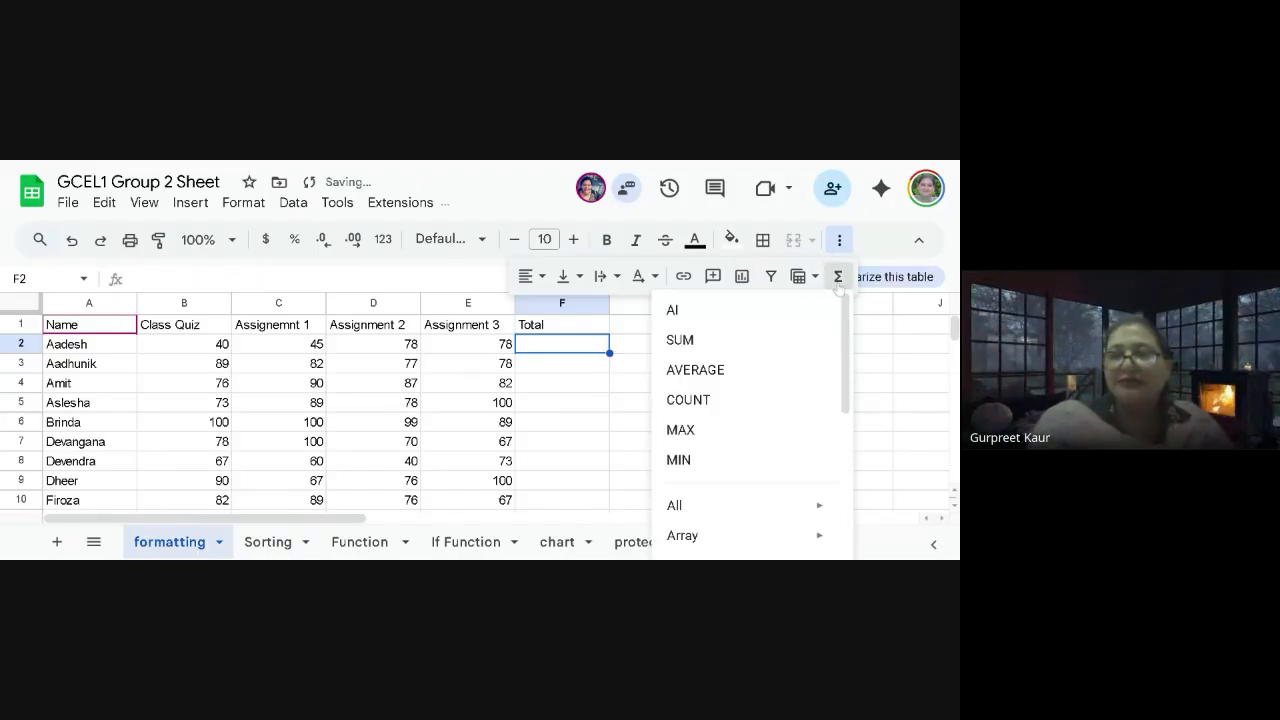
{"action": "left_click", "coordinate": [694, 351]}
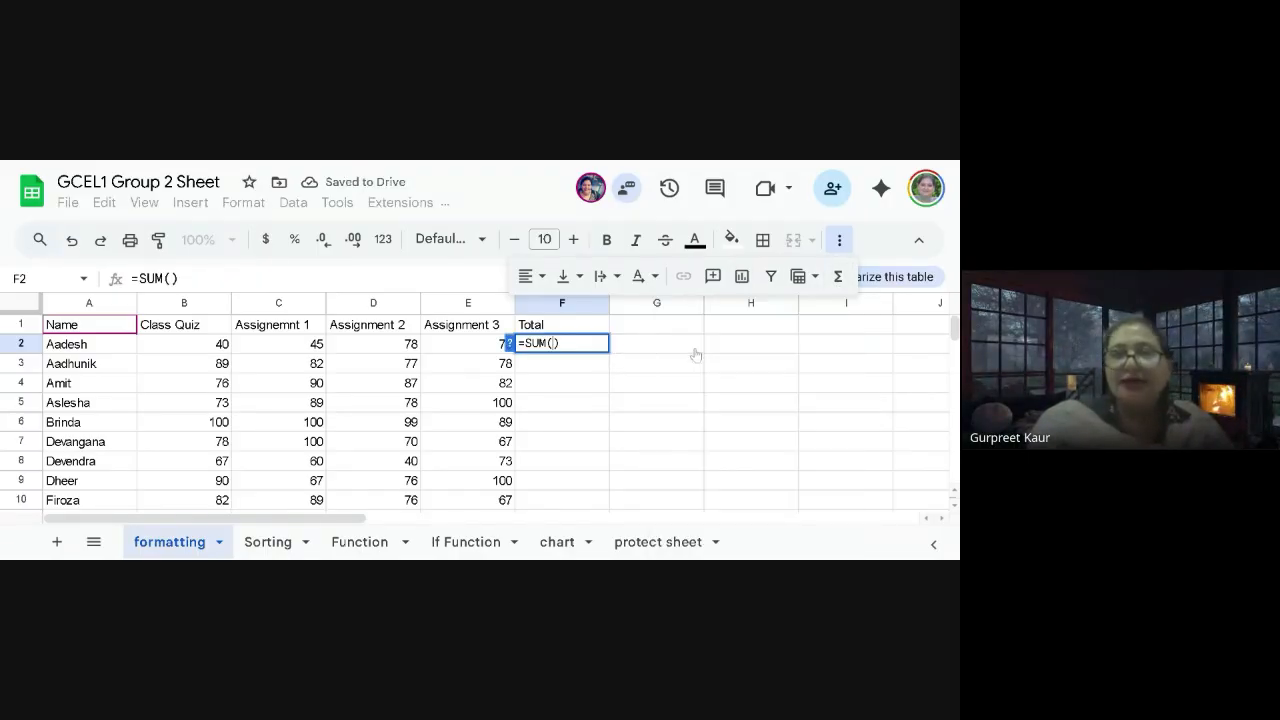
{"action": "left_click_drag", "start_coordinate": [216, 346], "coordinate": [436, 357]}
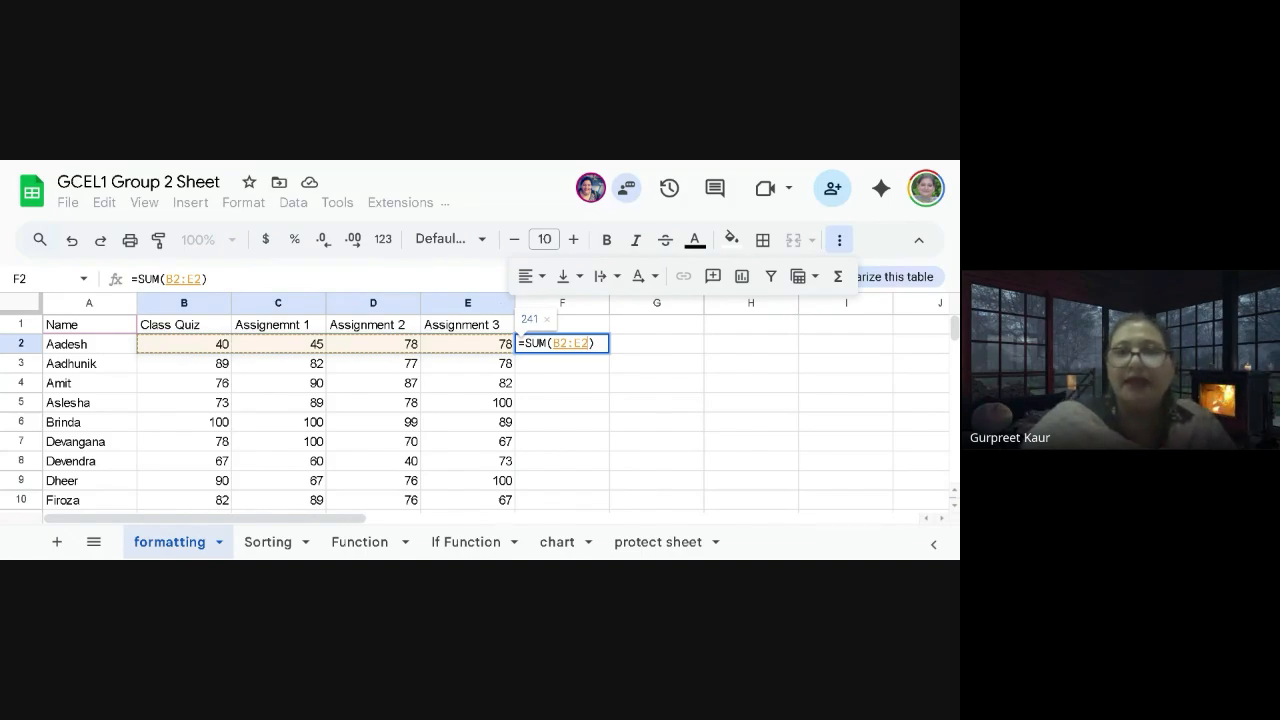
{"action": "key", "text": "Return"}
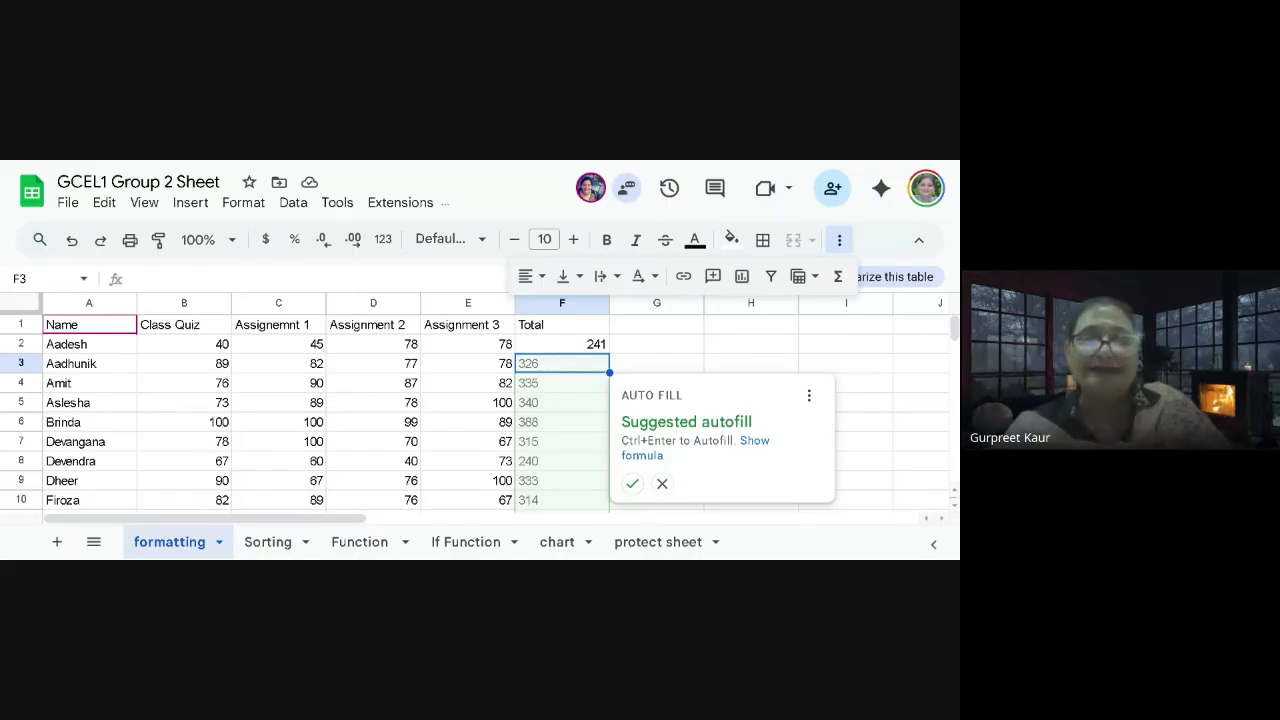
Accept the suggested autofill to total the remaining students' marks in column F, and check the filled rows
{"action": "left_click", "coordinate": [632, 483]}
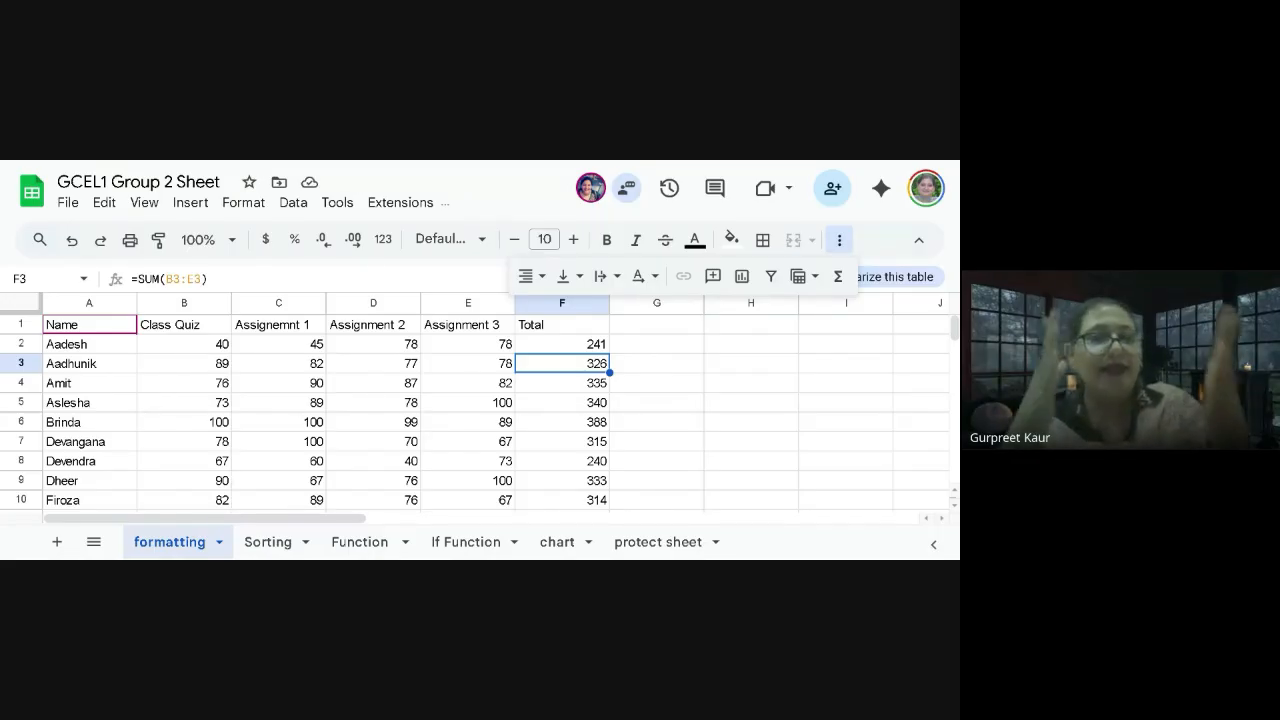
{"action": "scroll", "coordinate": [480, 415], "scroll_direction": "down", "scroll_amount": 1}
{"action": "scroll", "coordinate": [480, 415], "scroll_direction": "down", "scroll_amount": 5}
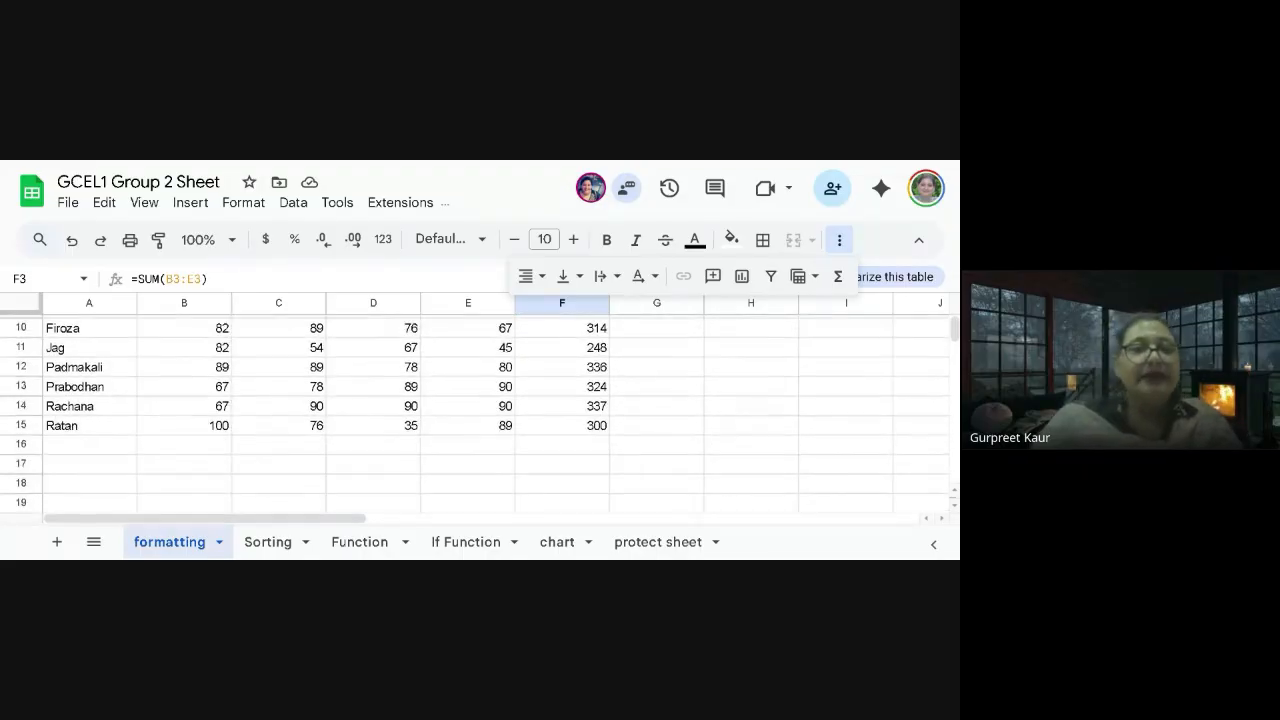
{"action": "scroll", "coordinate": [480, 415], "scroll_direction": "up", "scroll_amount": 3}
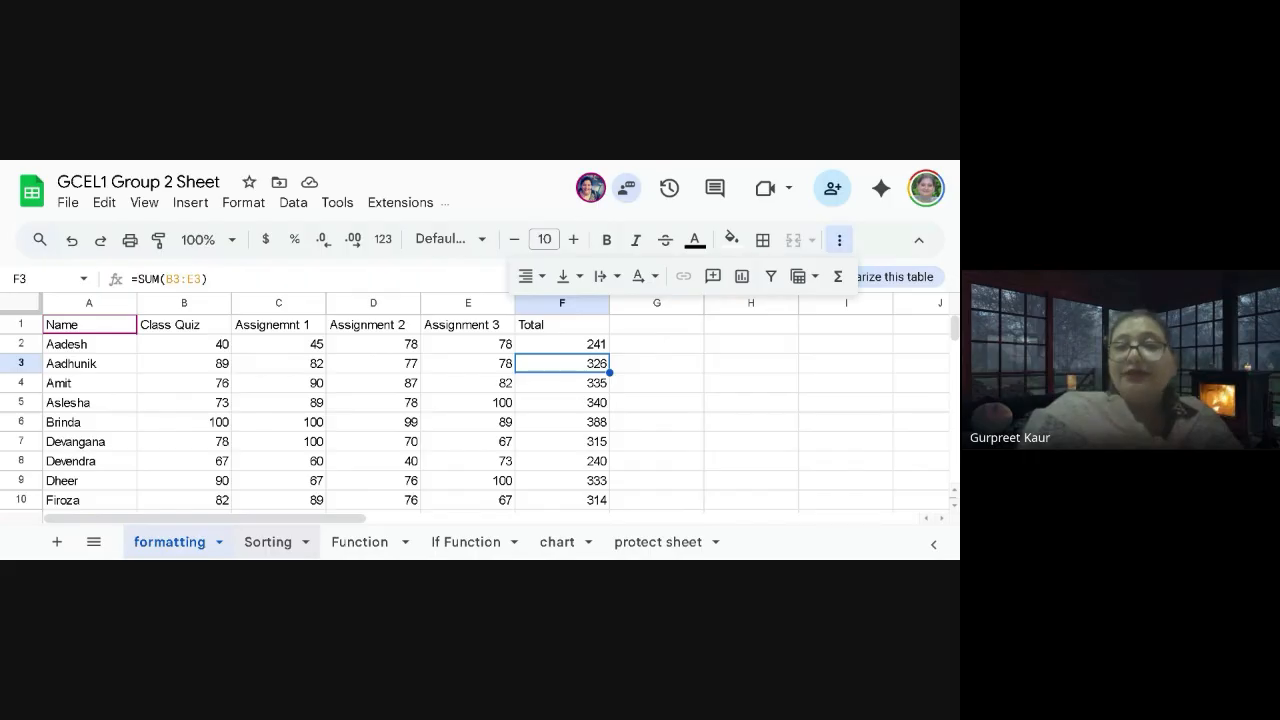
On the Function sheet, insert the SUM function in the first student's Sum cell, F2, to add the marks in B2:E2
{"action": "left_click", "coordinate": [352, 543]}
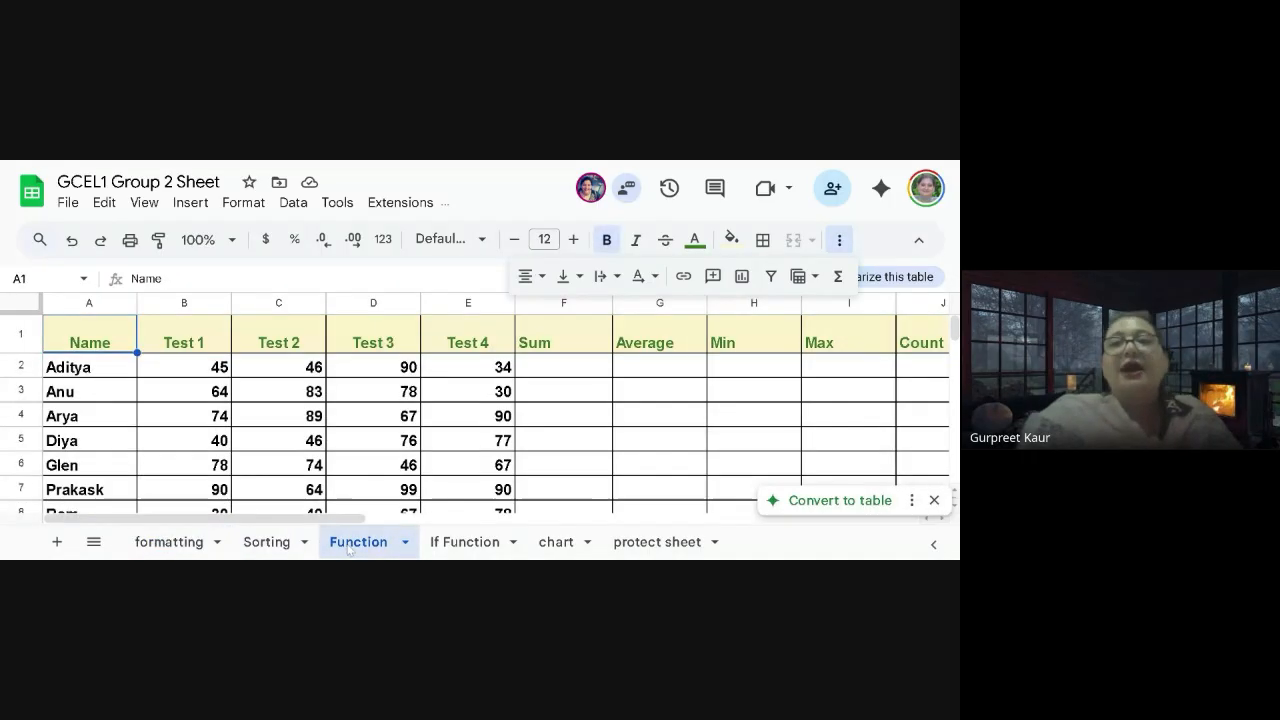
{"action": "left_click", "coordinate": [576, 366]}
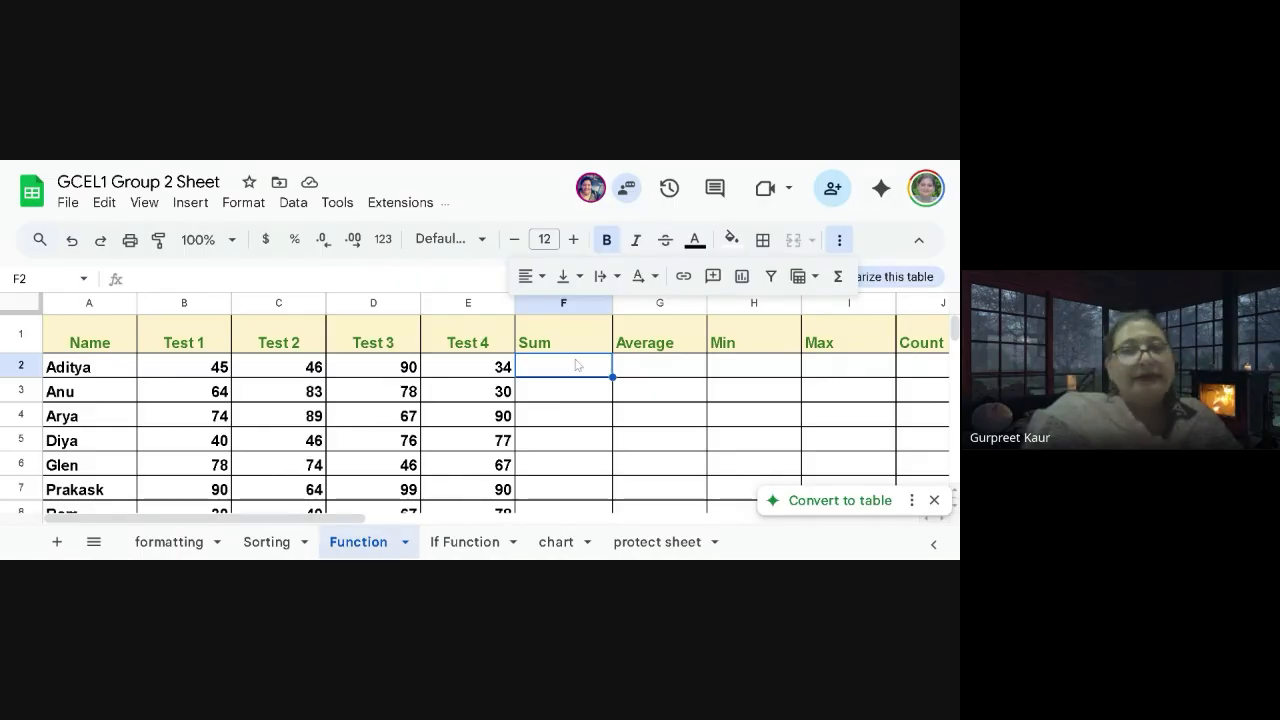
{"action": "left_click", "coordinate": [839, 277]}
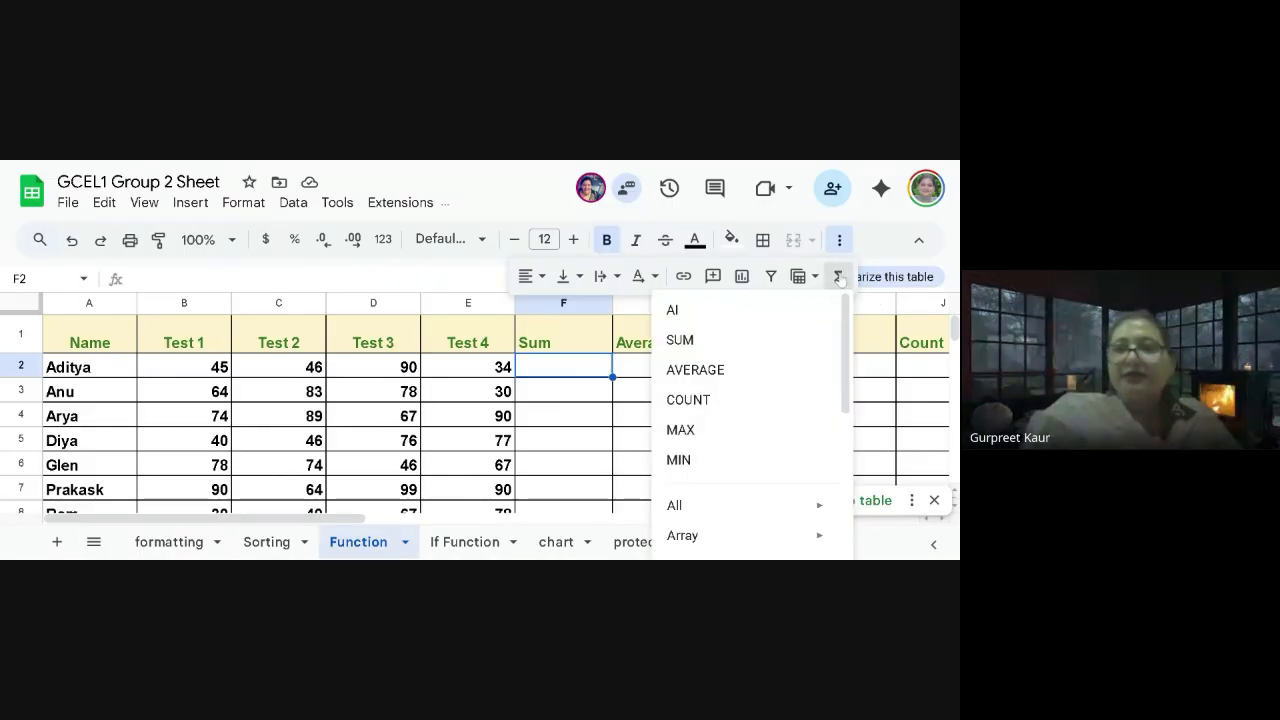
{"action": "left_click", "coordinate": [736, 342]}
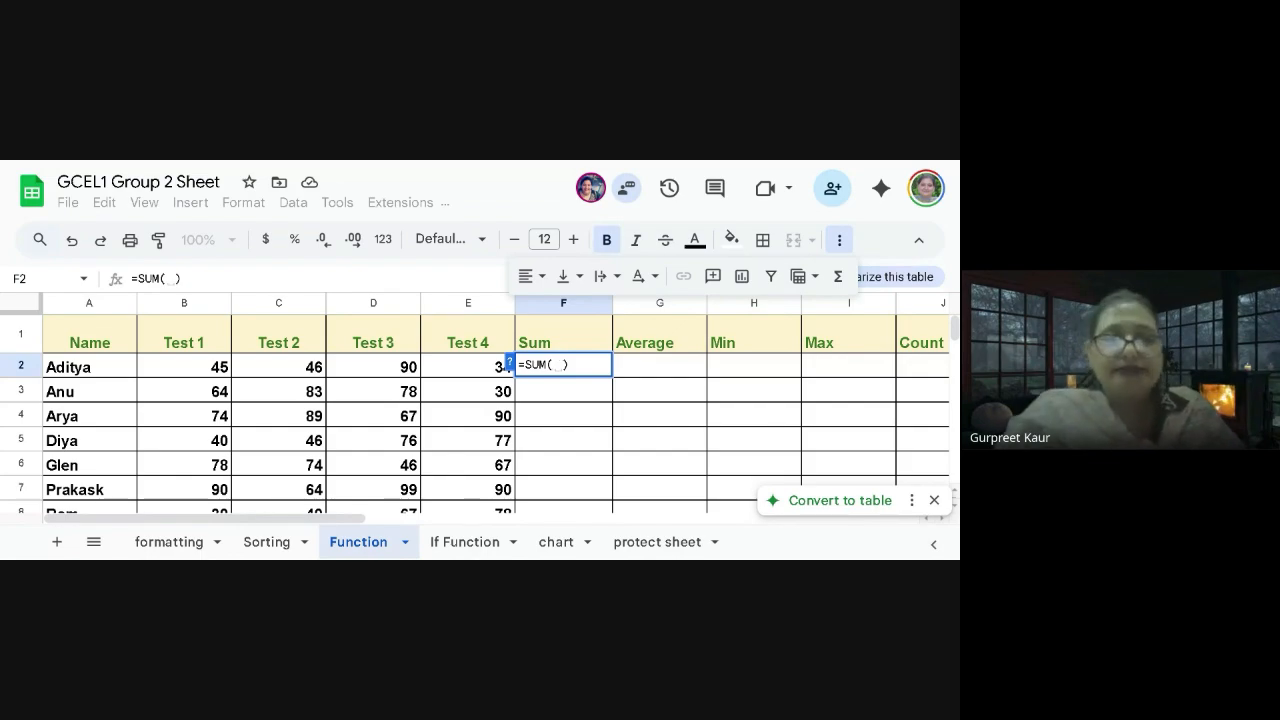
{"action": "type", "text": "B"}
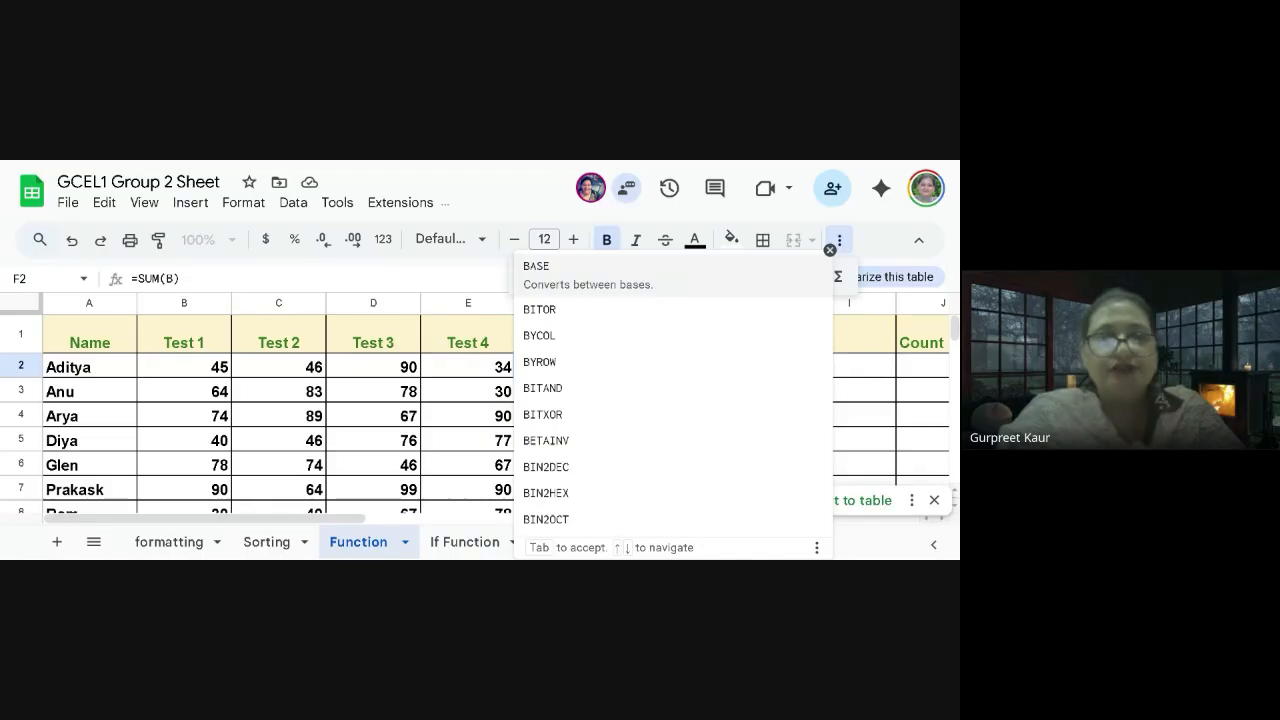
{"action": "type", "text": "2"}
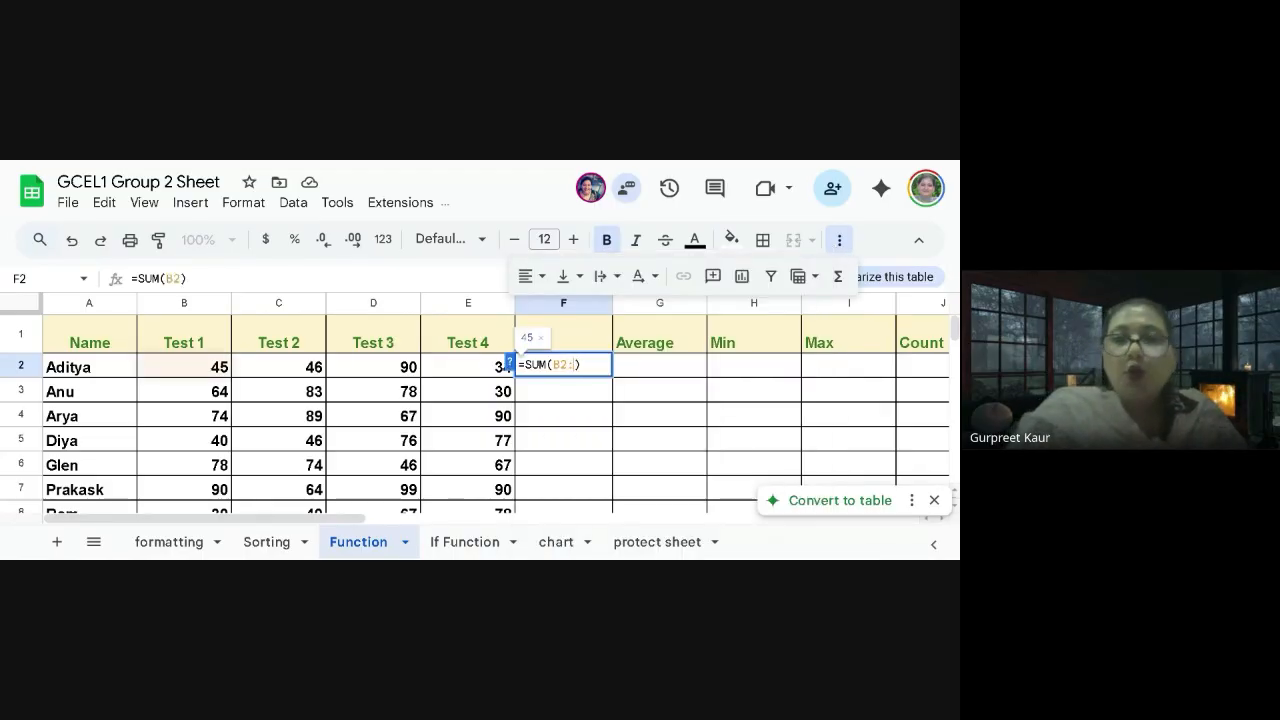
{"action": "type", "text": ":"}
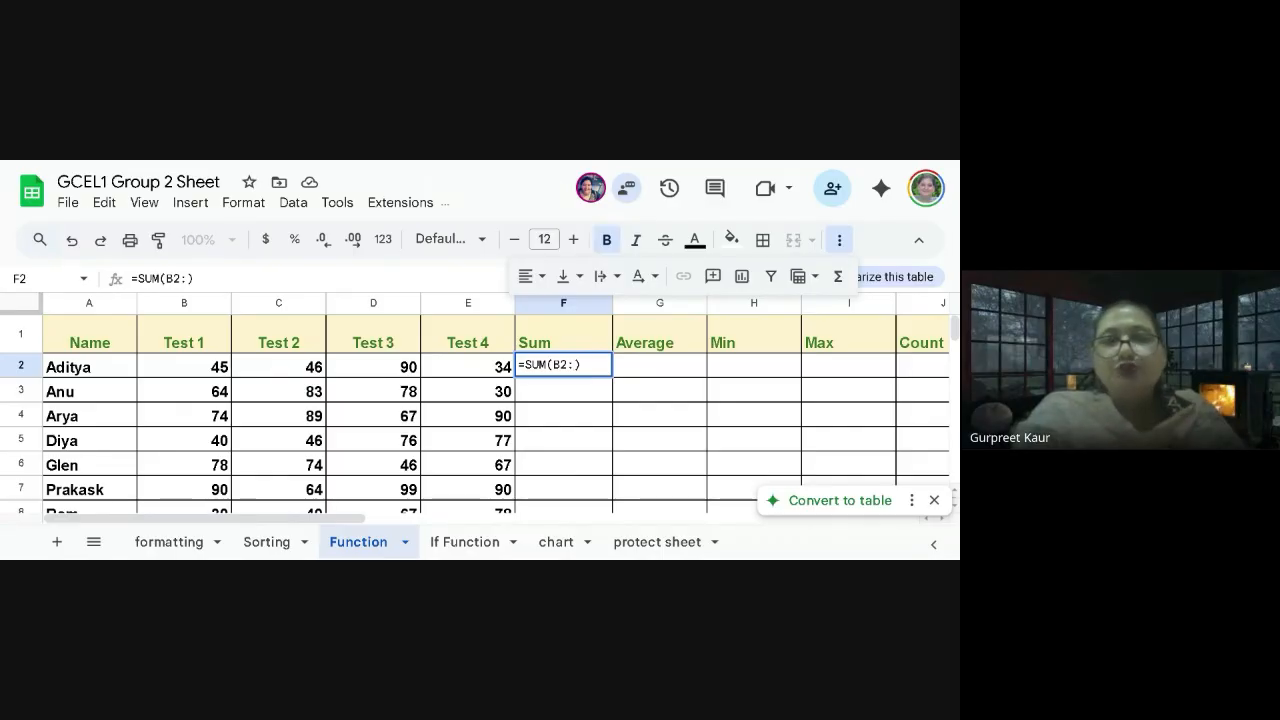
{"action": "type", "text": "E2"}
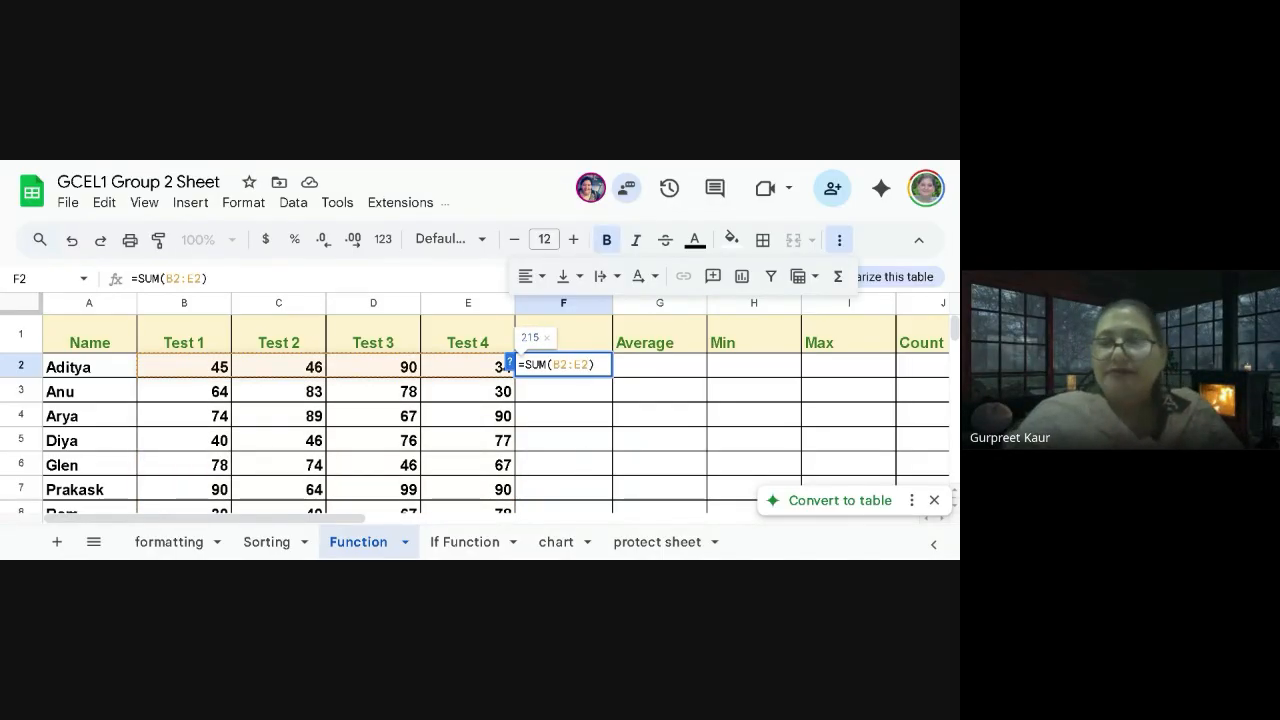
{"action": "key", "text": "Return"}
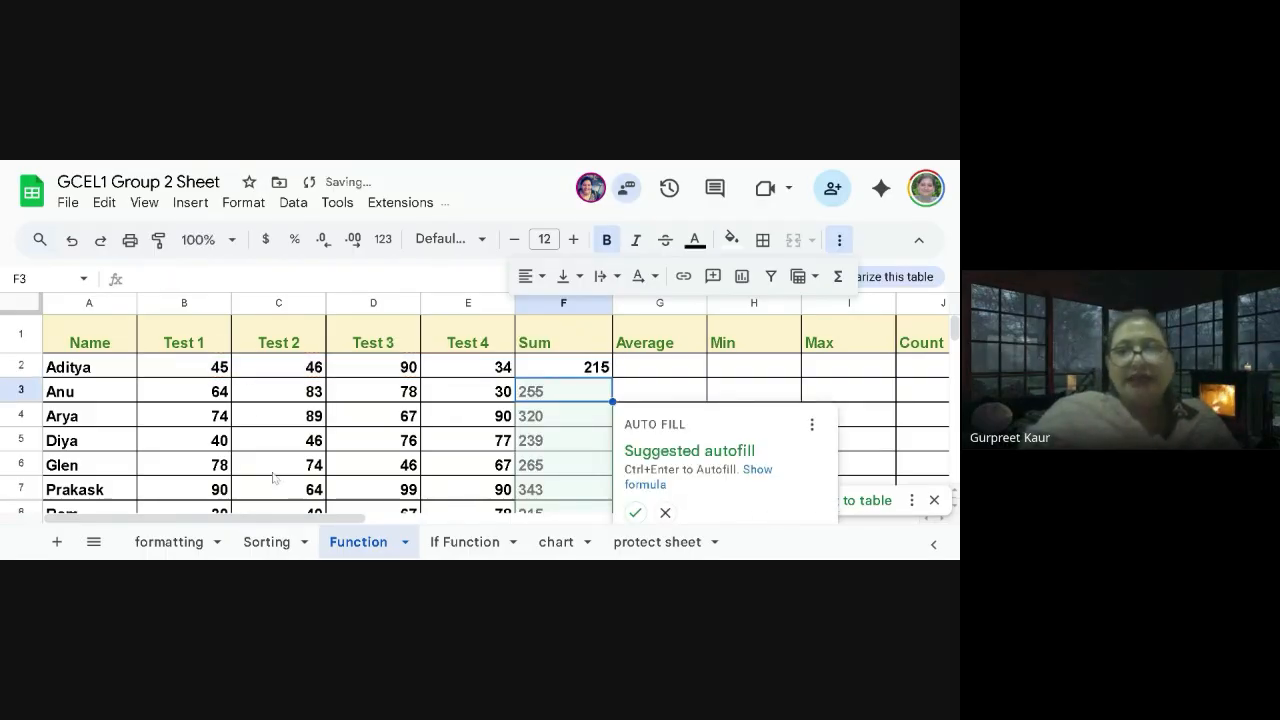
Accept the suggested autofill for the remaining students in the Sum column and check the filled rows
{"action": "left_click", "coordinate": [635, 513]}
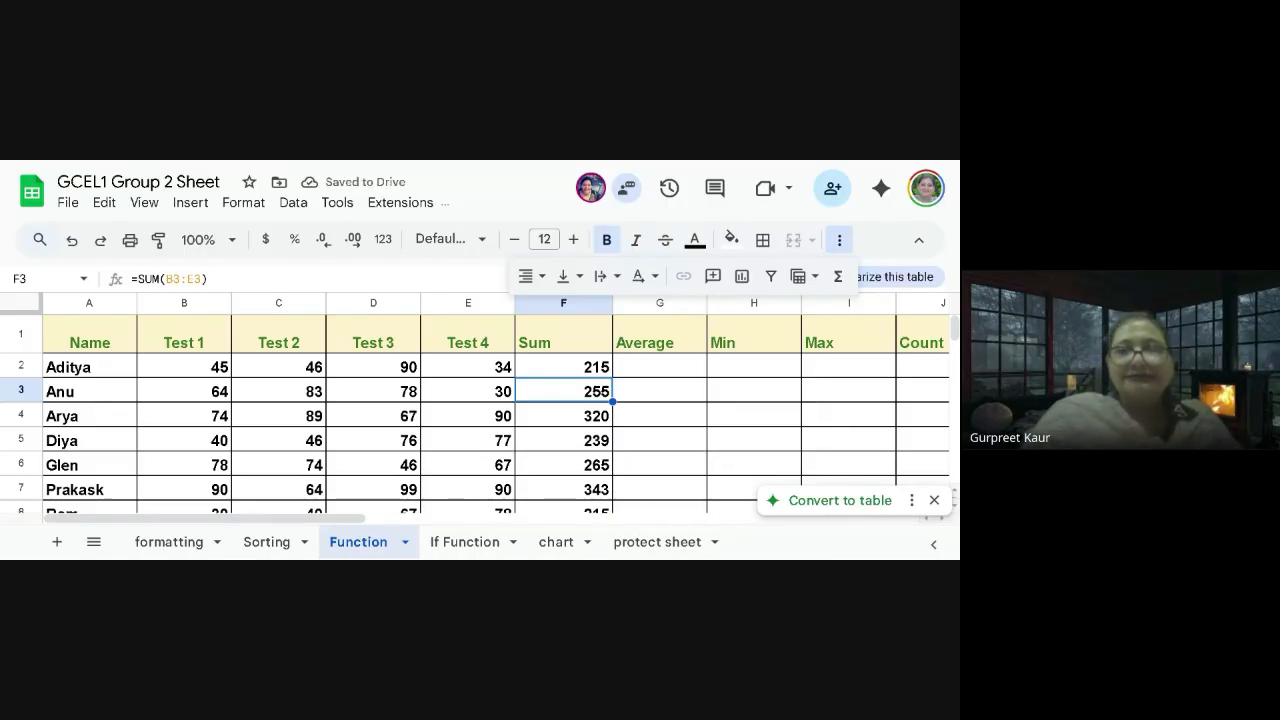
{"action": "scroll", "coordinate": [517, 490], "scroll_direction": "down", "scroll_amount": 5}
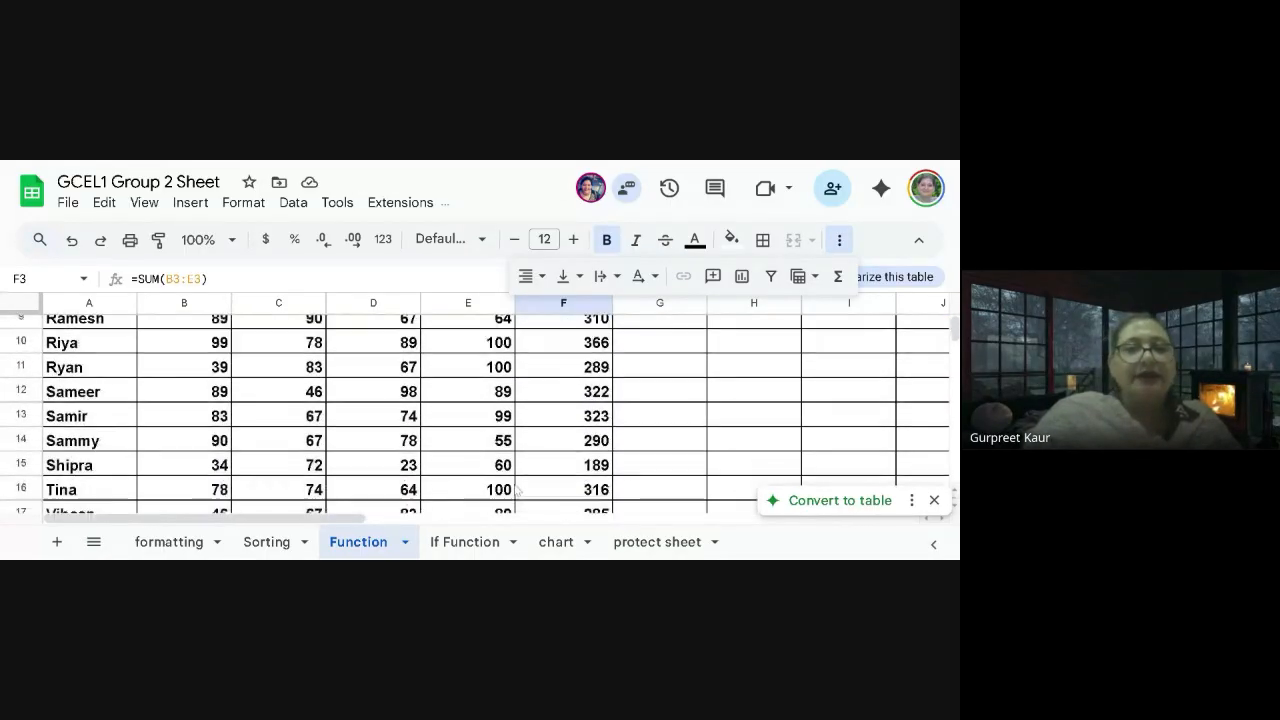
{"action": "scroll", "coordinate": [517, 490], "scroll_direction": "down", "scroll_amount": 1}
{"action": "scroll", "coordinate": [517, 490], "scroll_direction": "up", "scroll_amount": 5}
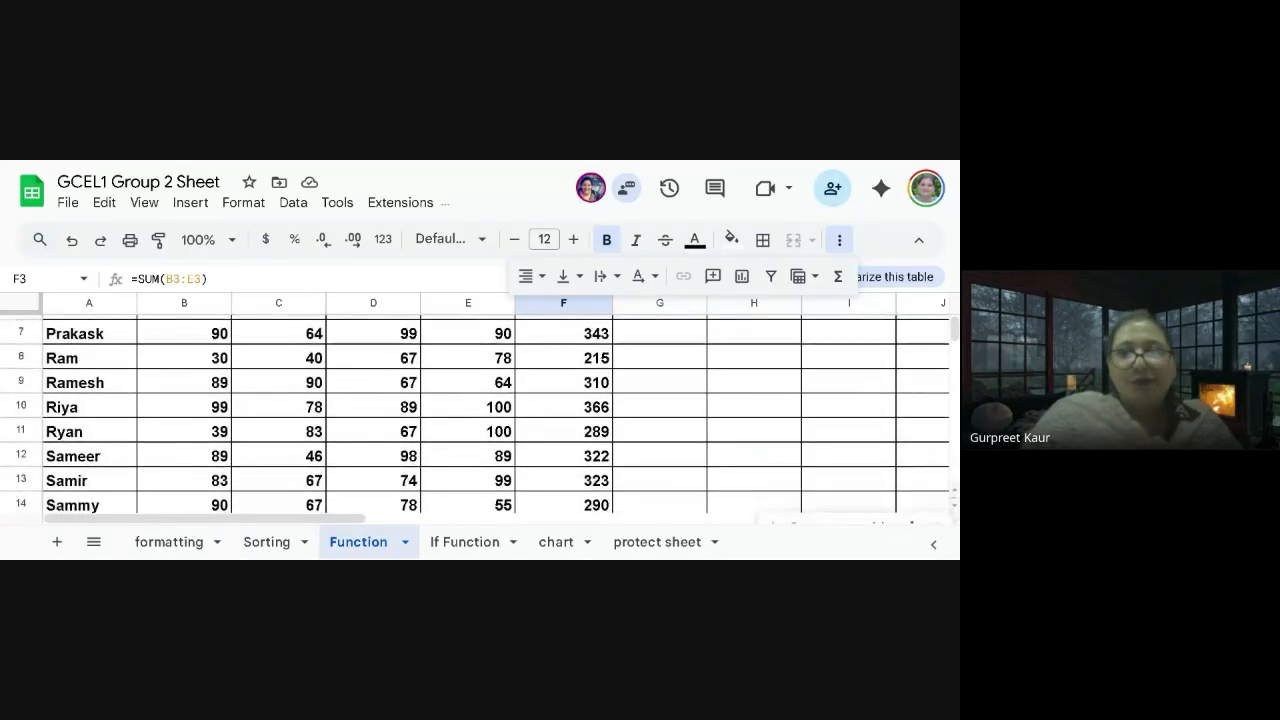
{"action": "scroll", "coordinate": [655, 419], "scroll_direction": "up", "scroll_amount": 2}
Insert the AVERAGE function for B2:E2 in cell G2 and accept the suggested autofill for the remaining students' averages
{"action": "left_click", "coordinate": [676, 370]}
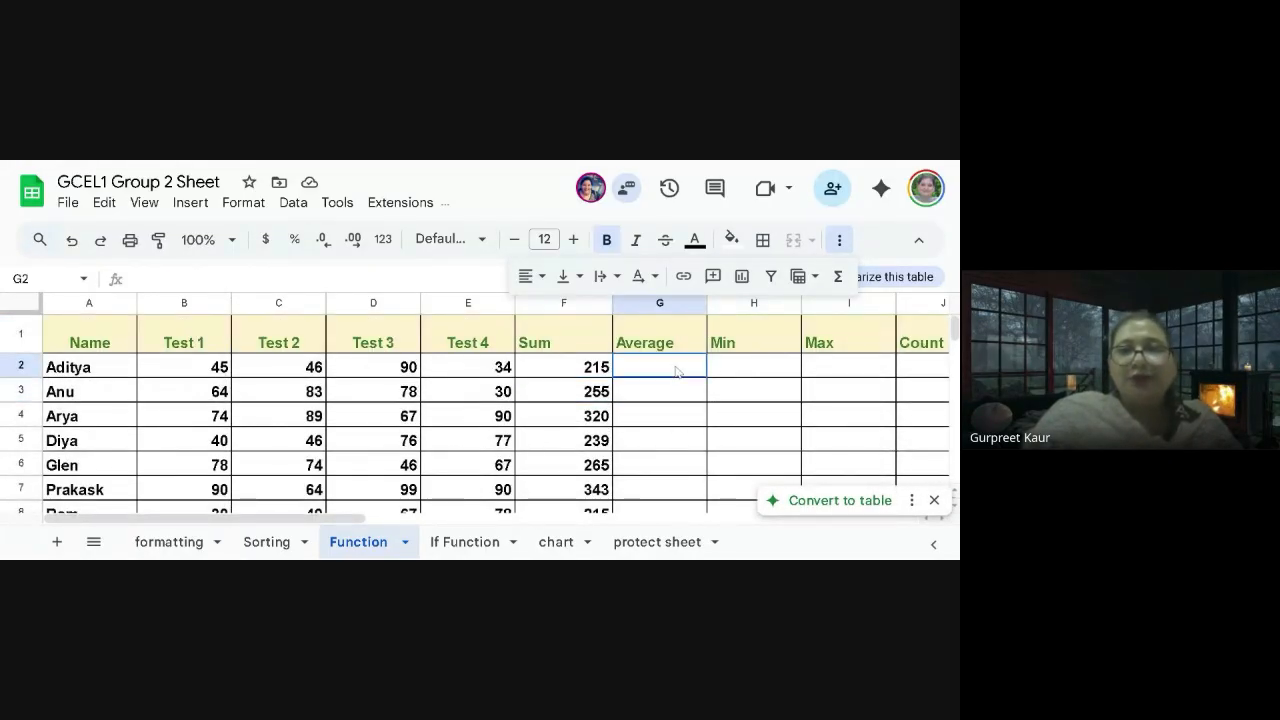
{"action": "left_click", "coordinate": [837, 277]}
{"action": "left_click", "coordinate": [696, 370]}
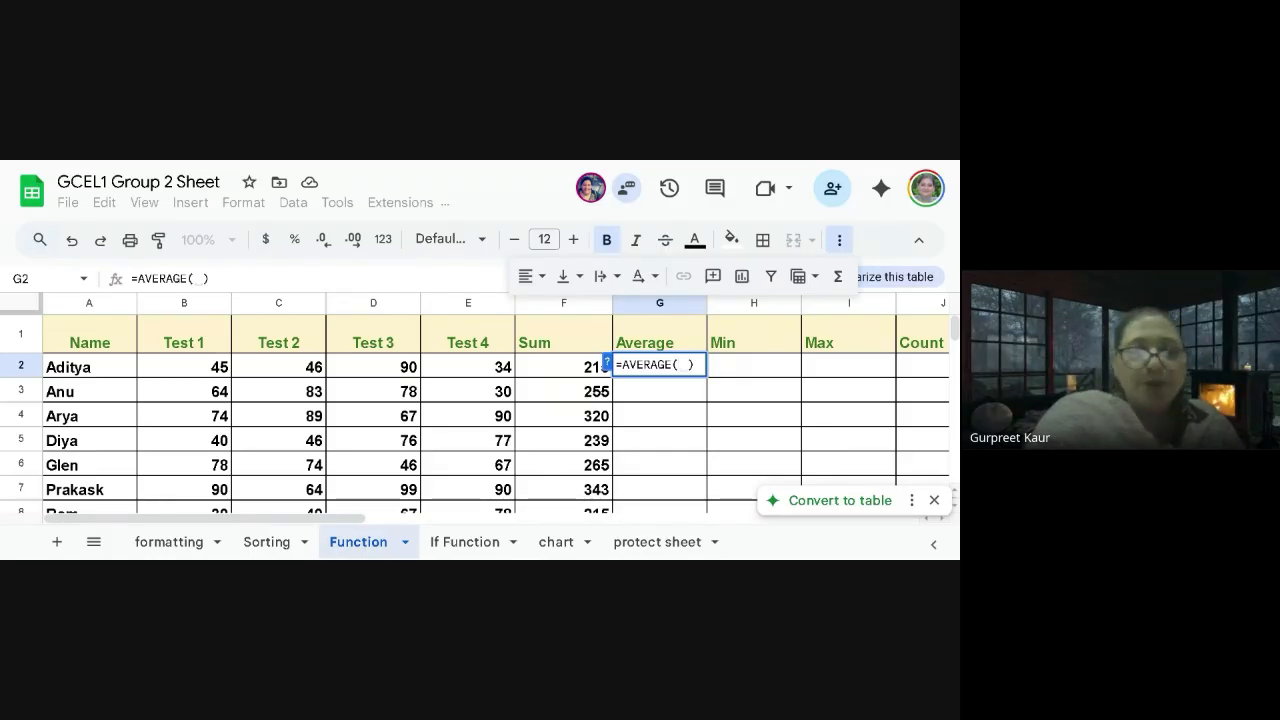
{"action": "type", "text": "b2"}
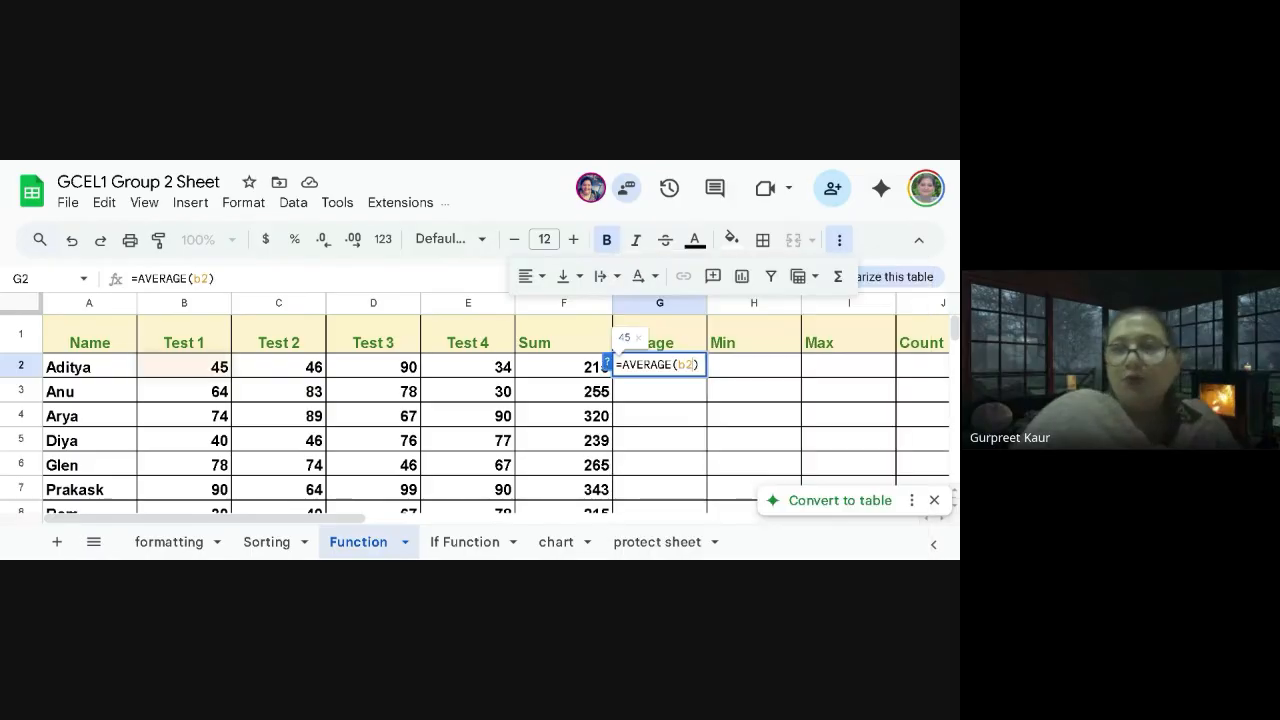
{"action": "type", "text": ":"}
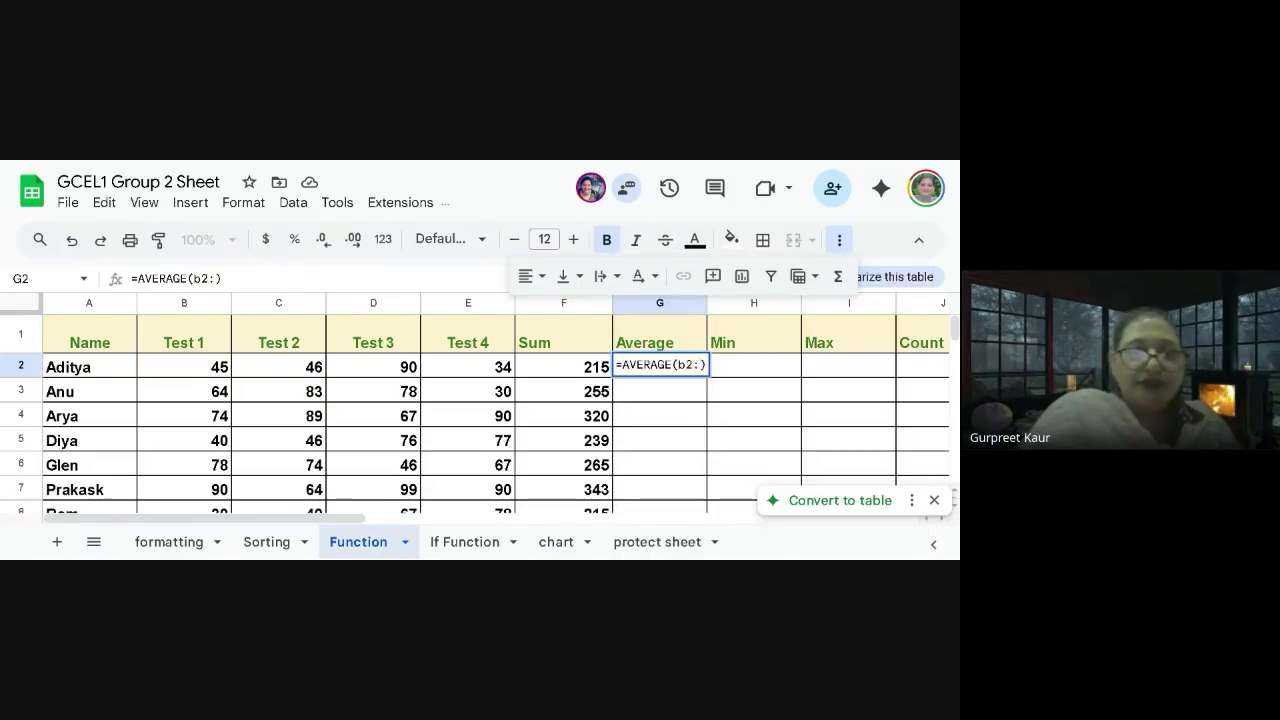
{"action": "type", "text": "e2"}
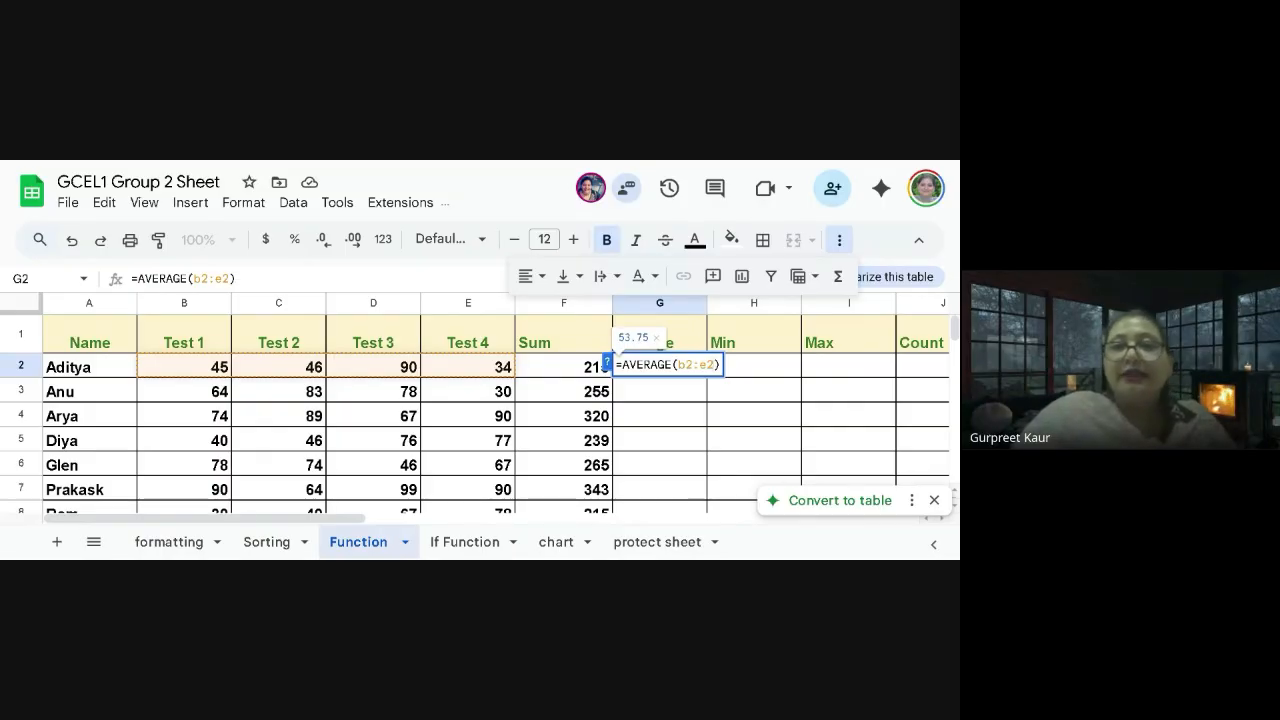
{"action": "key", "text": "Return"}
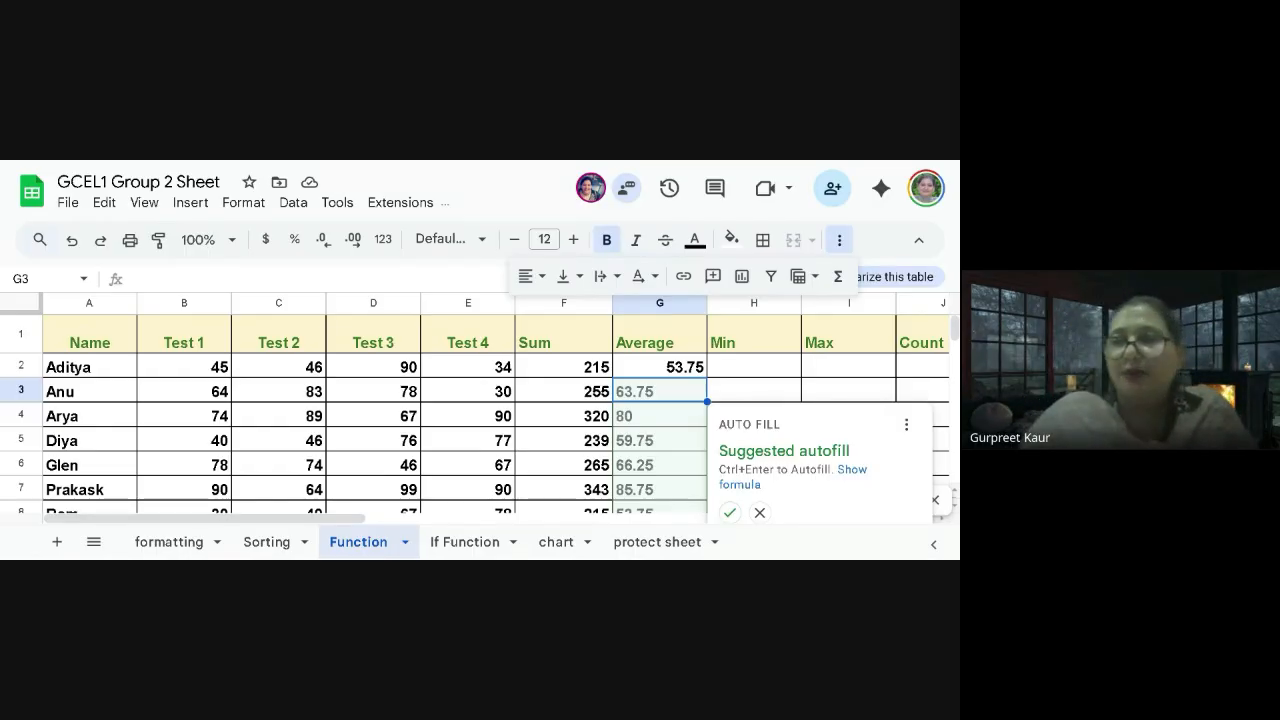
{"action": "left_click", "coordinate": [729, 512]}
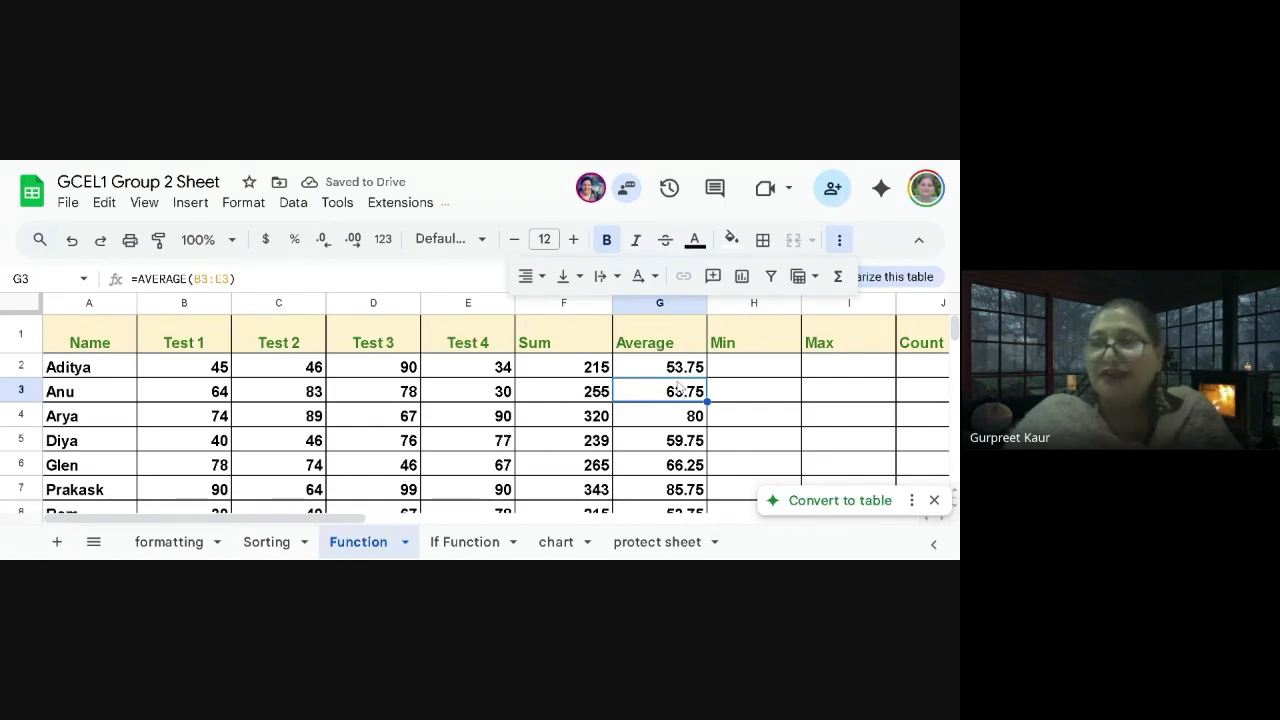
Insert the MIN function for B2:E2 in cell H2 and accept the suggested autofill for the remaining students' minimum marks
{"action": "left_click", "coordinate": [746, 368]}
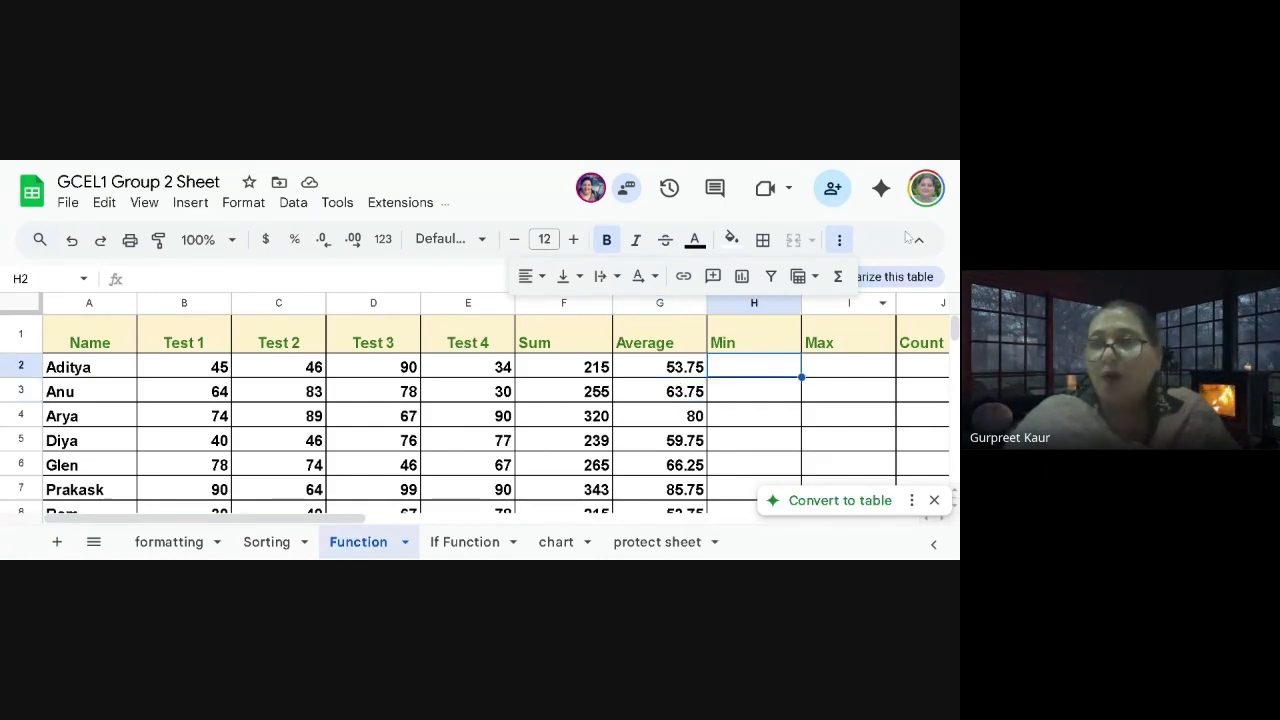
{"action": "left_click", "coordinate": [838, 276]}
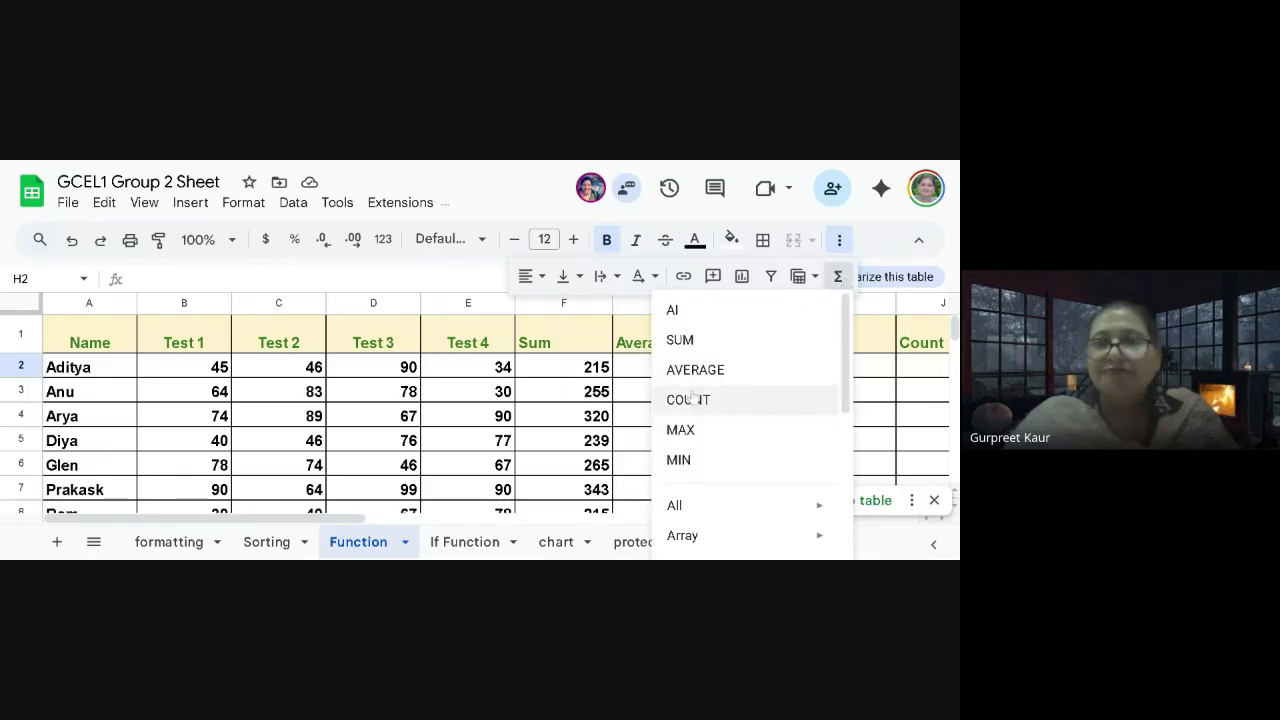
{"action": "left_click", "coordinate": [680, 460]}
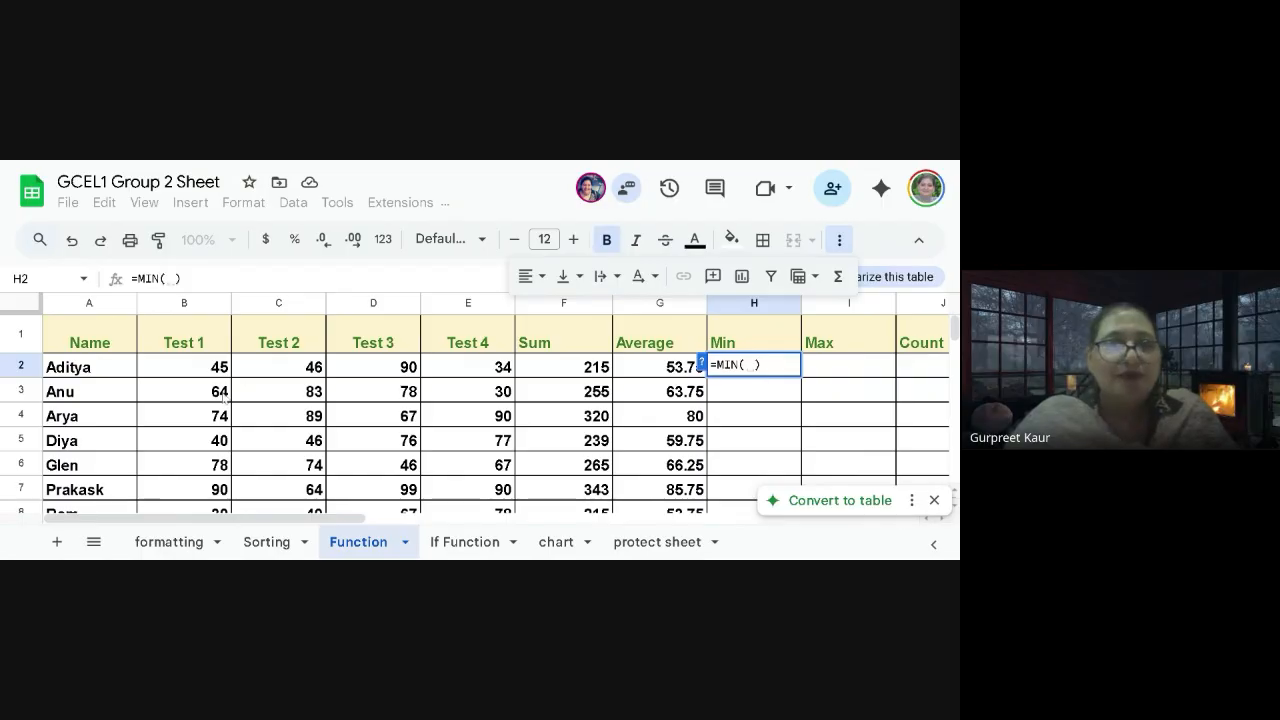
{"action": "left_click", "coordinate": [203, 370]}
{"action": "left_click_drag", "start_coordinate": [203, 370], "coordinate": [480, 368]}
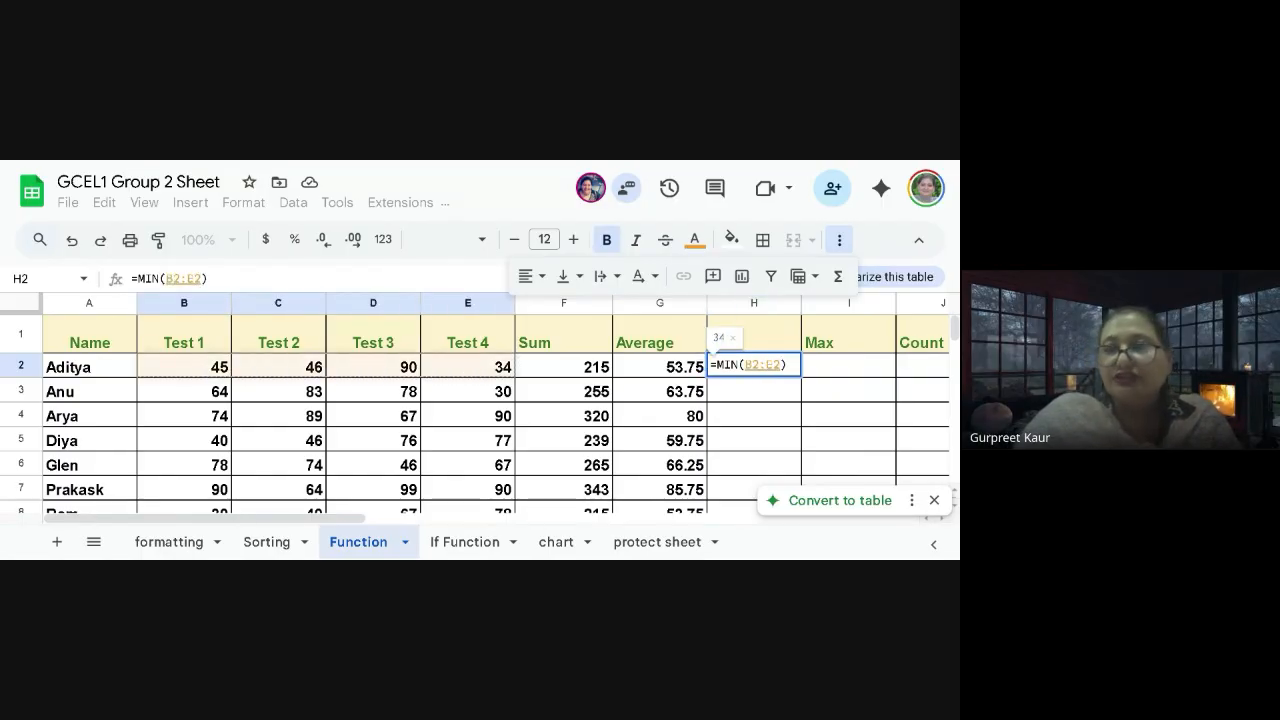
{"action": "key", "text": "Return"}
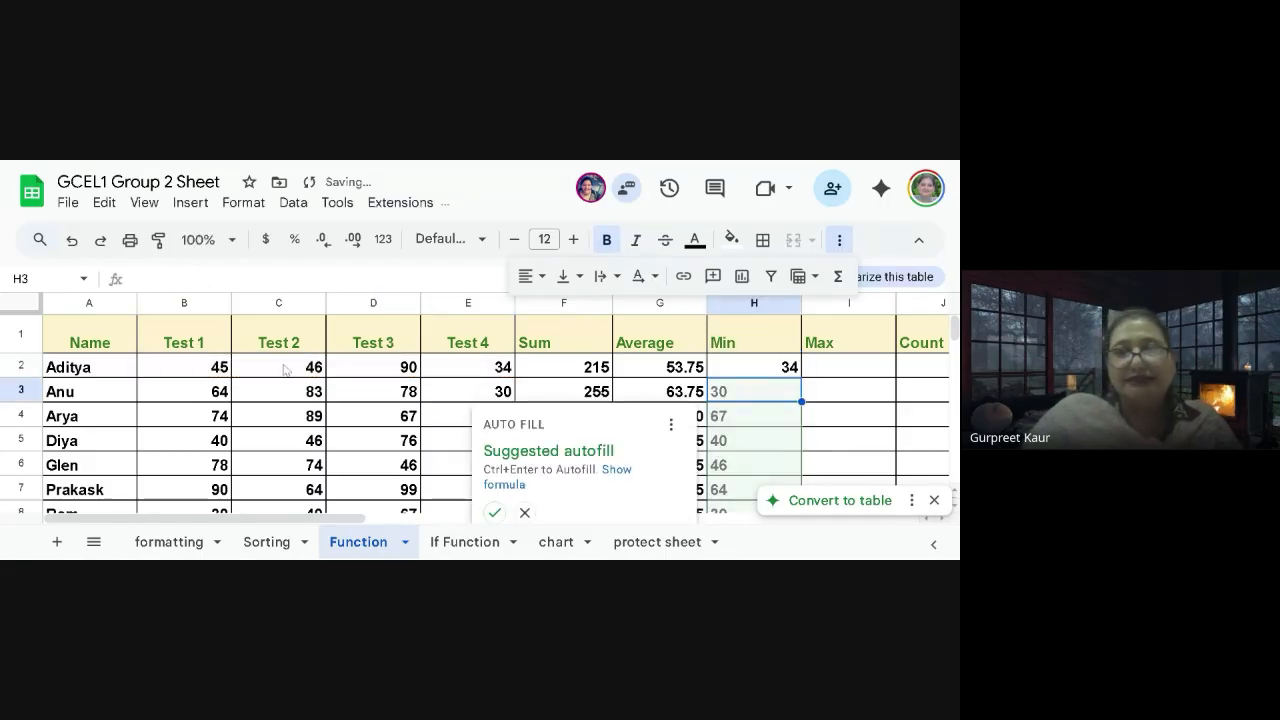
{"action": "left_click", "coordinate": [494, 512]}
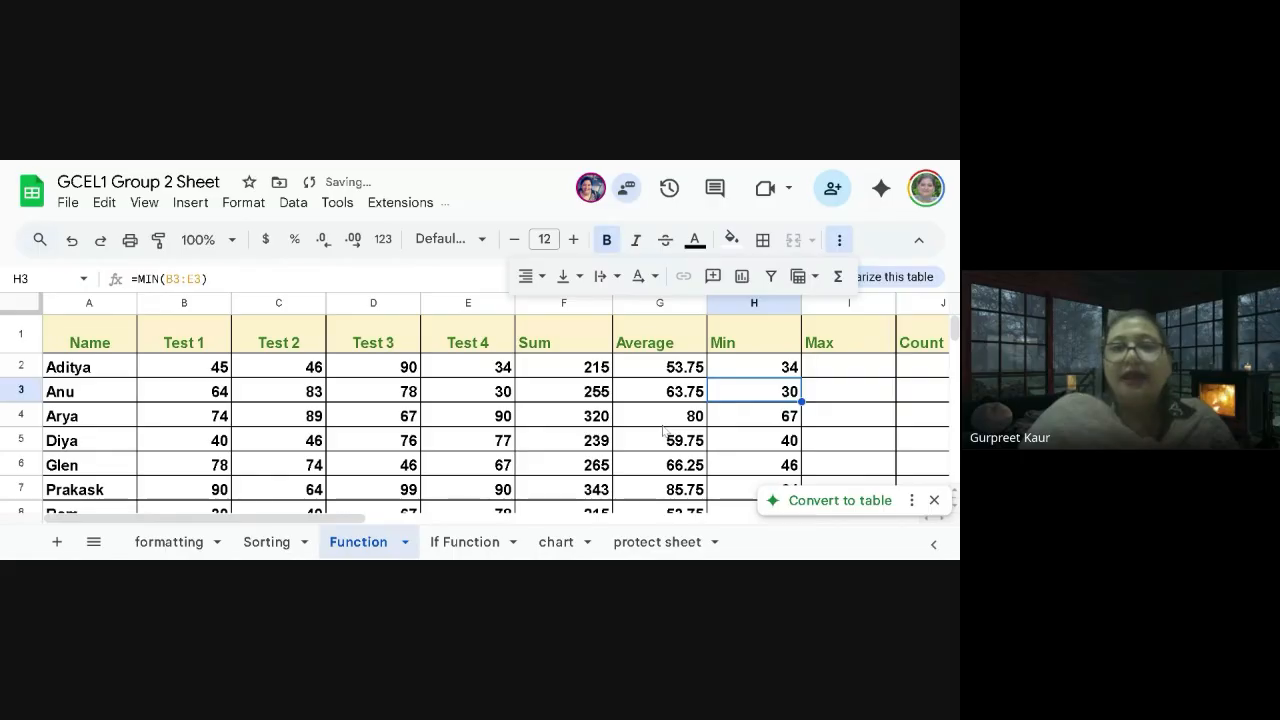
Enter the formula =countif(b2:e2,>40) in the first student's Countif cell, L2
{"action": "scroll", "coordinate": [663, 431], "scroll_direction": "right", "scroll_amount": 3}
{"action": "scroll", "coordinate": [663, 431], "scroll_direction": "right", "scroll_amount": 2}
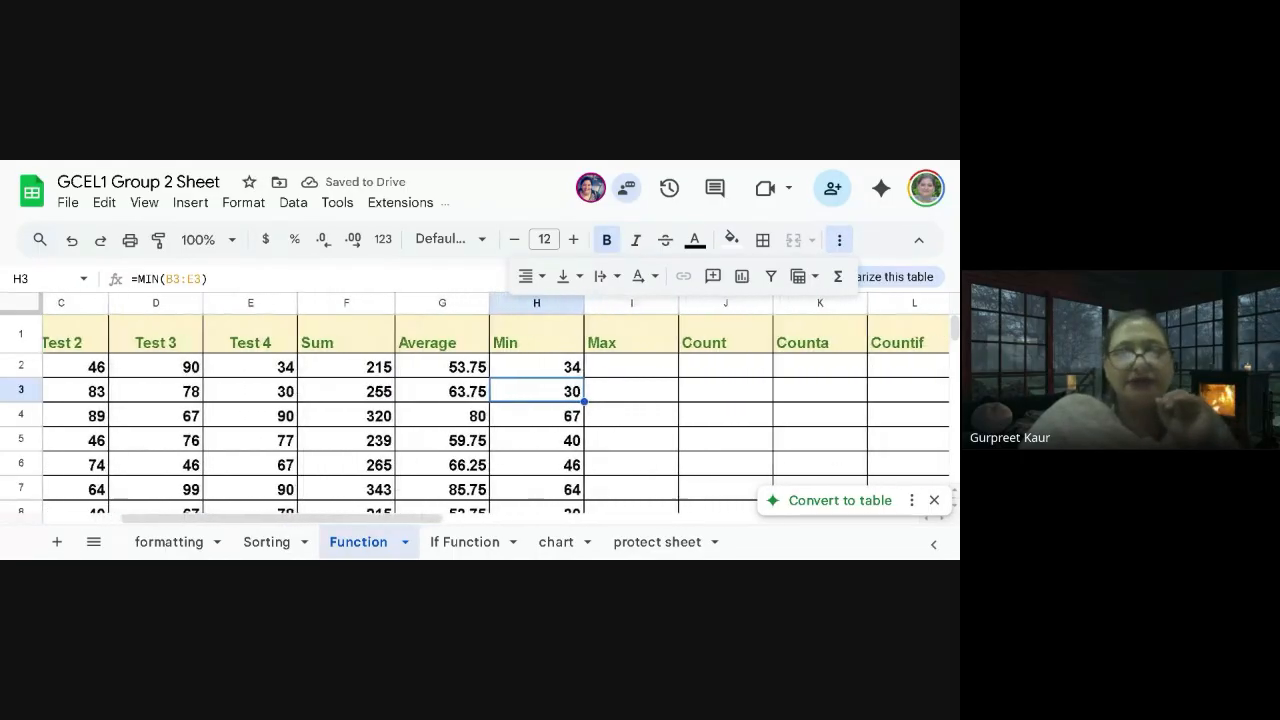
{"action": "left_click", "coordinate": [713, 368]}
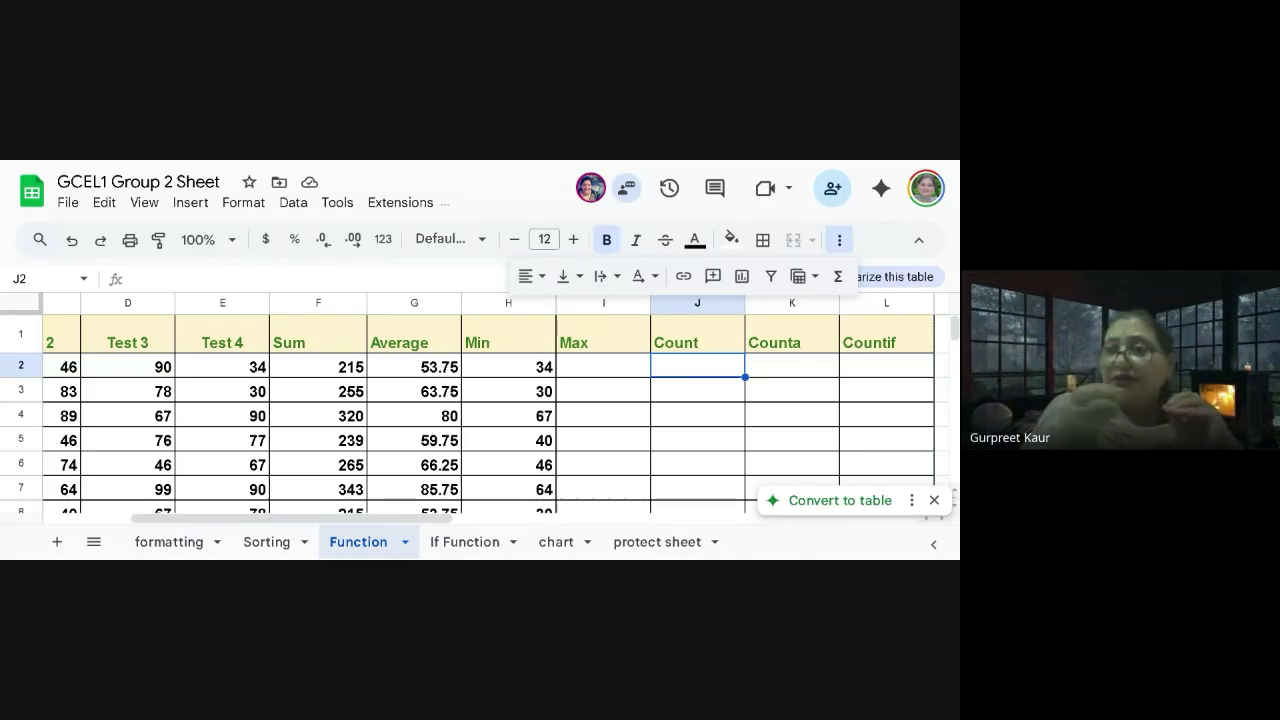
{"action": "left_click", "coordinate": [891, 369]}
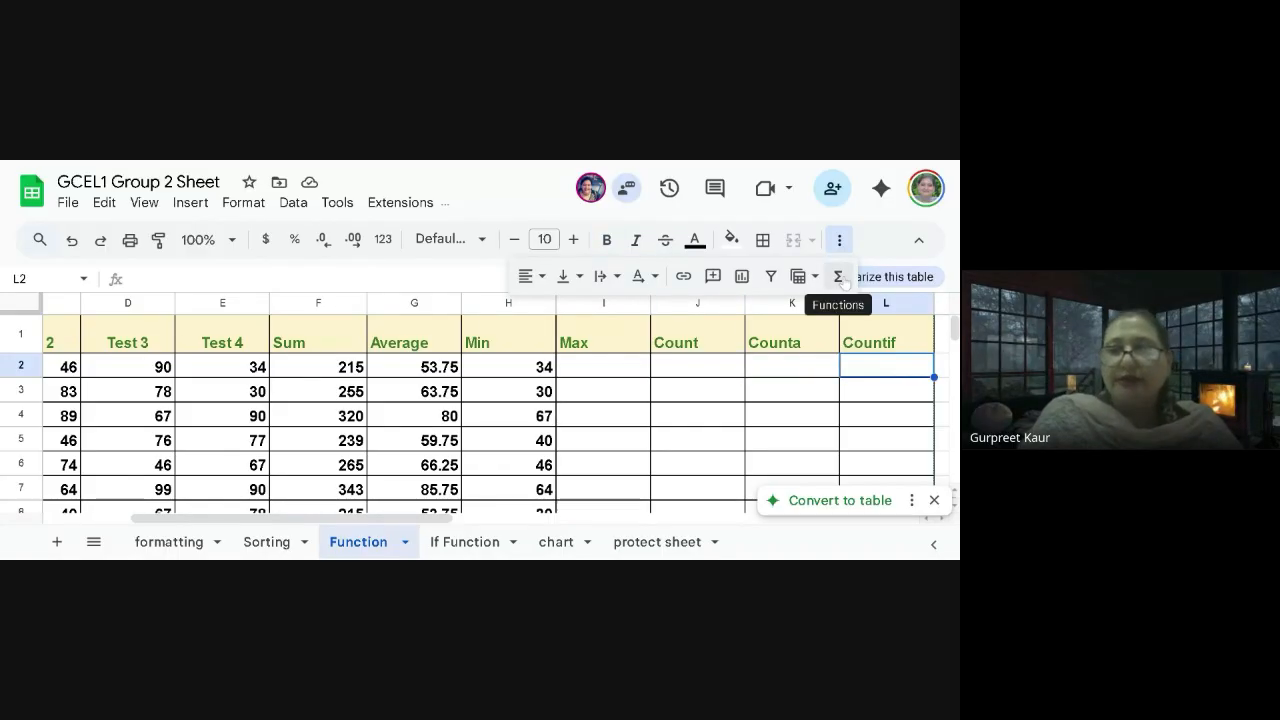
{"action": "type", "text": "="}
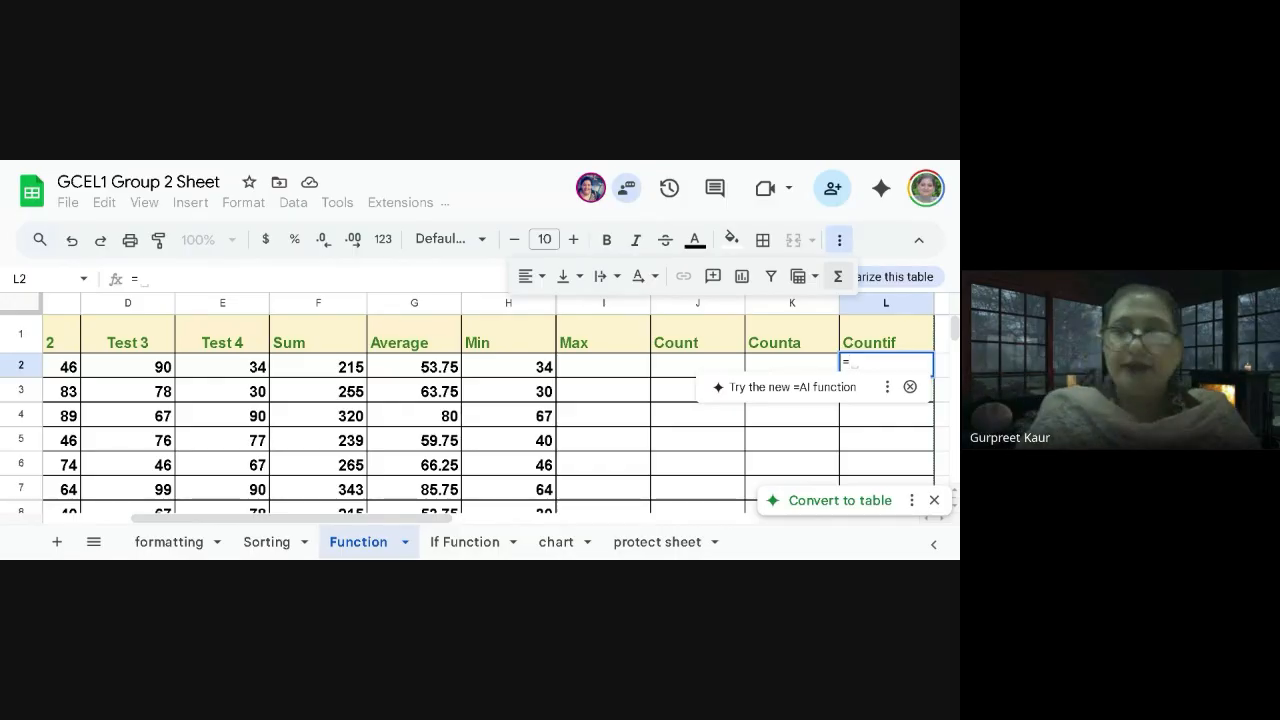
{"action": "type", "text": "cou"}
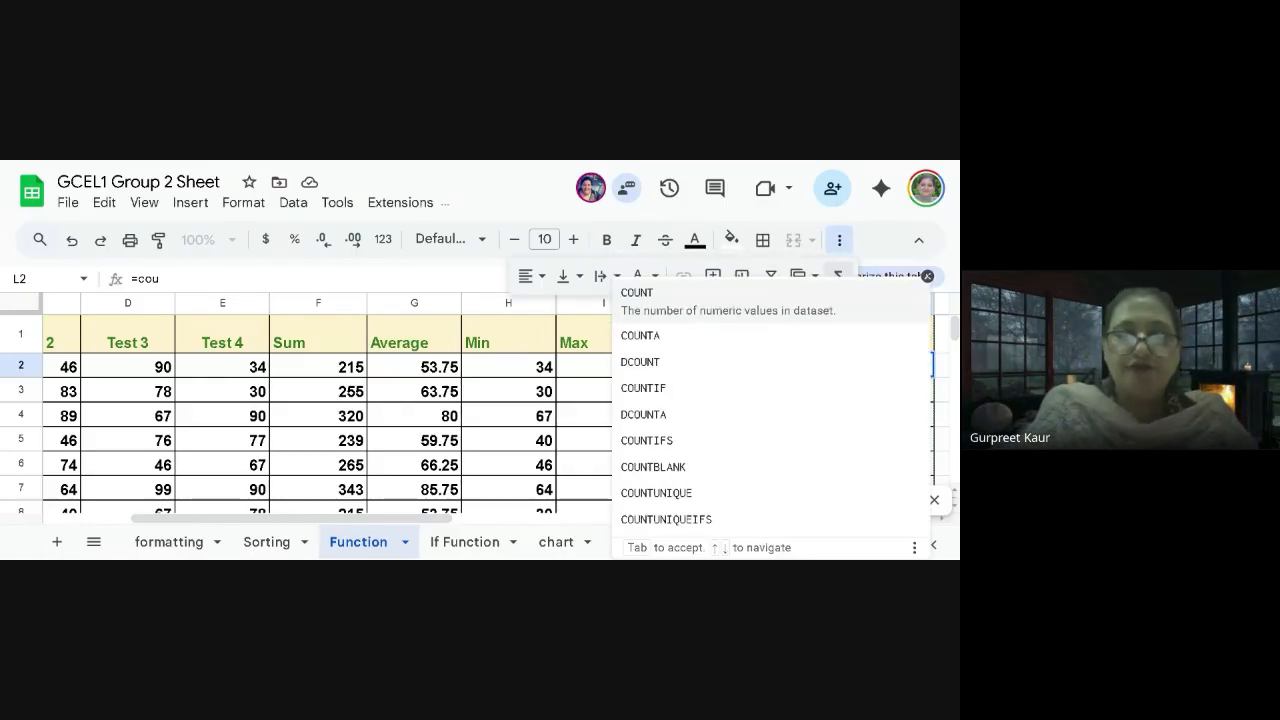
{"action": "type", "text": "ntif"}
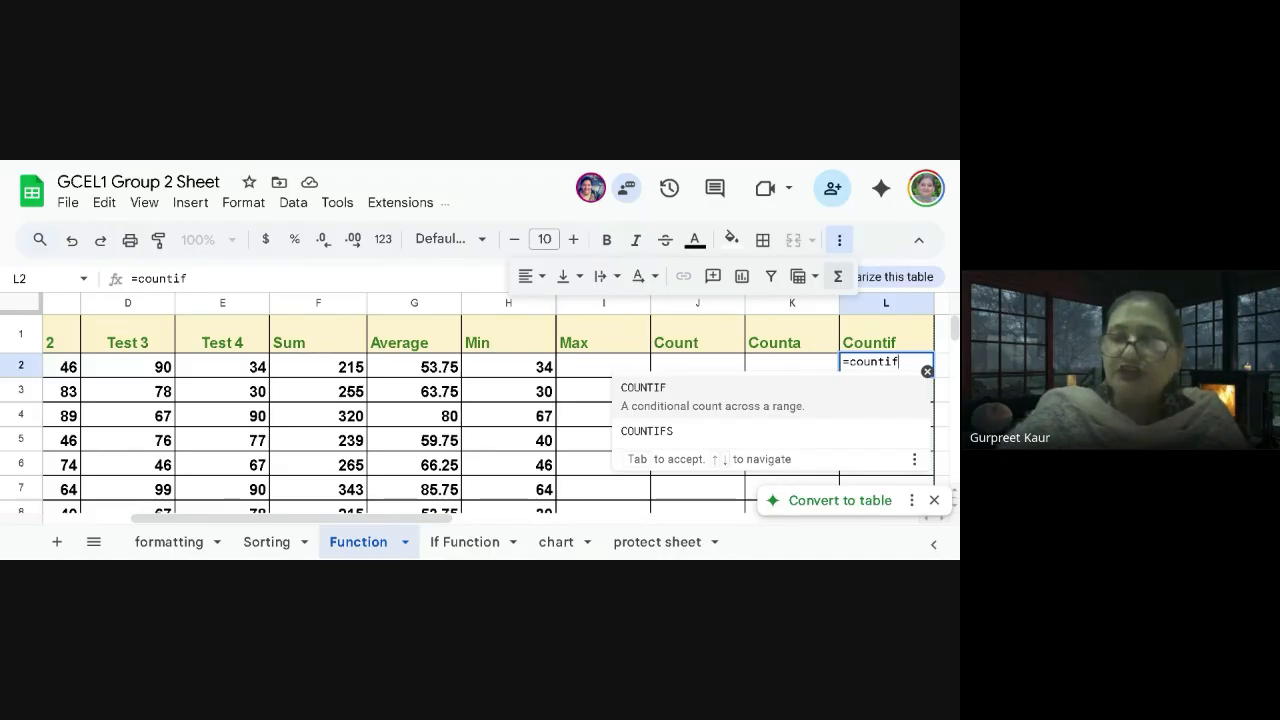
{"action": "type", "text": "("}
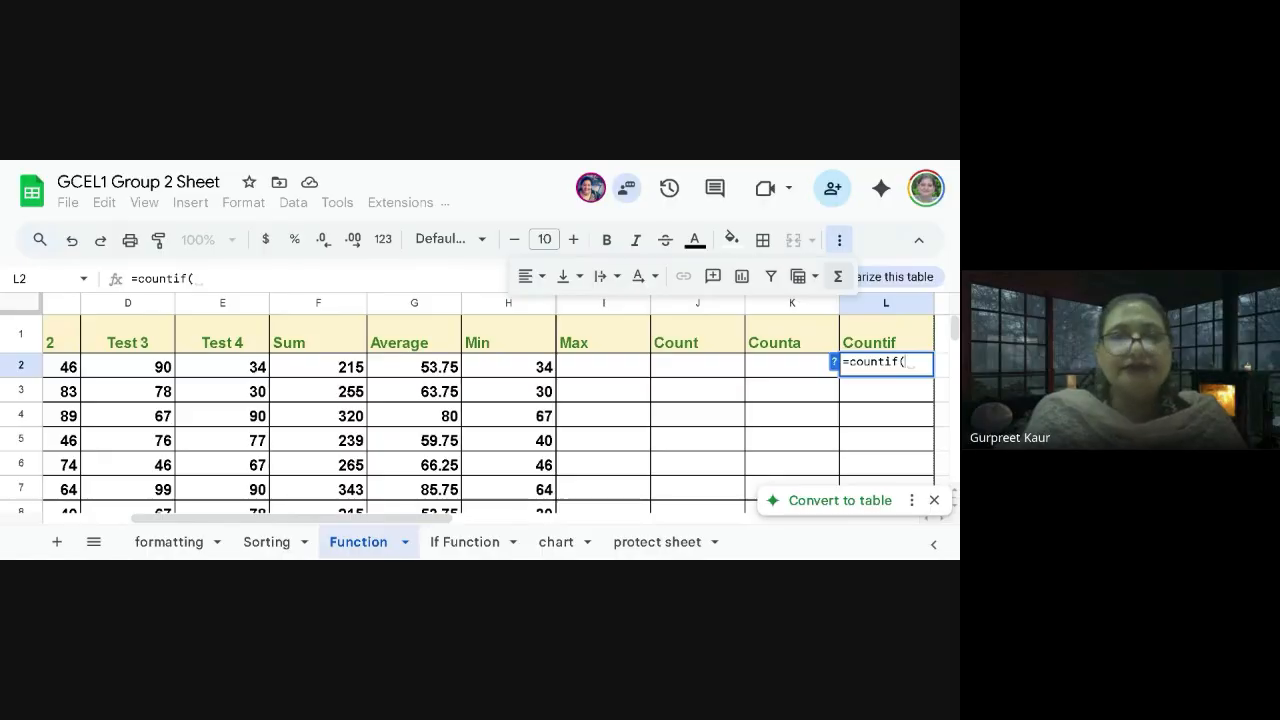
{"action": "type", "text": "b2"}
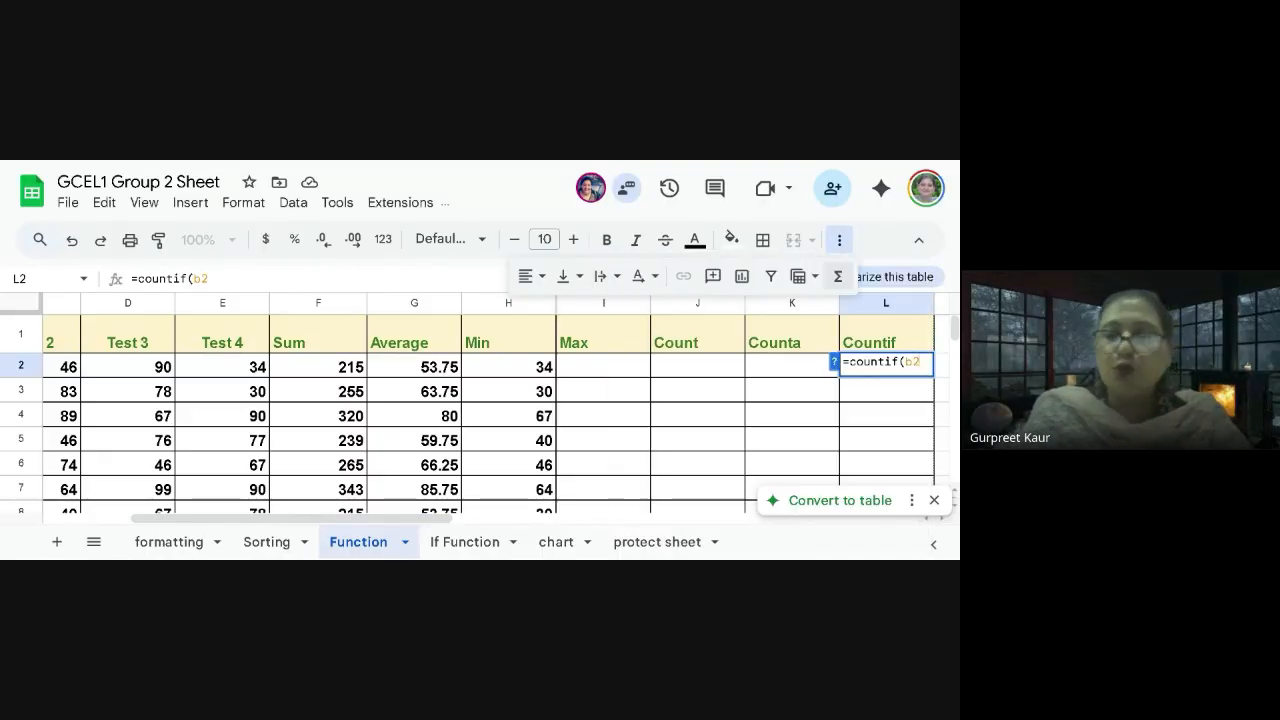
{"action": "type", "text": ":e2"}
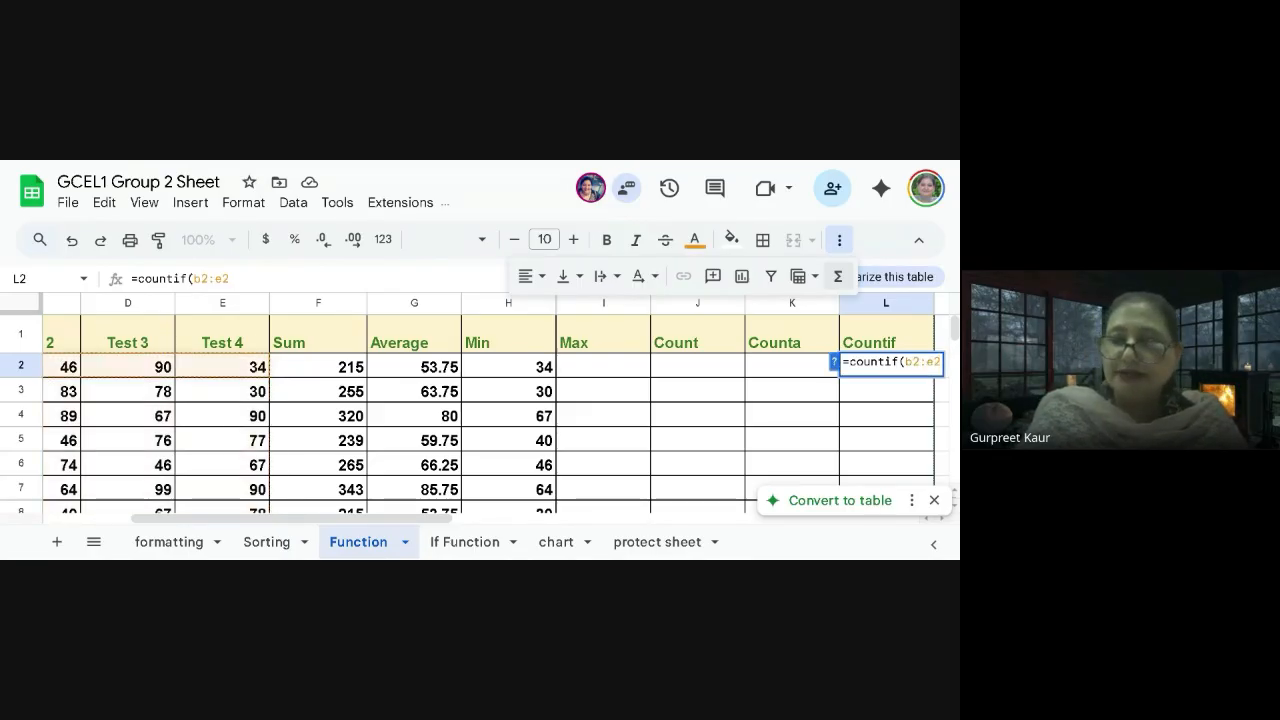
{"action": "type", "text": ","}
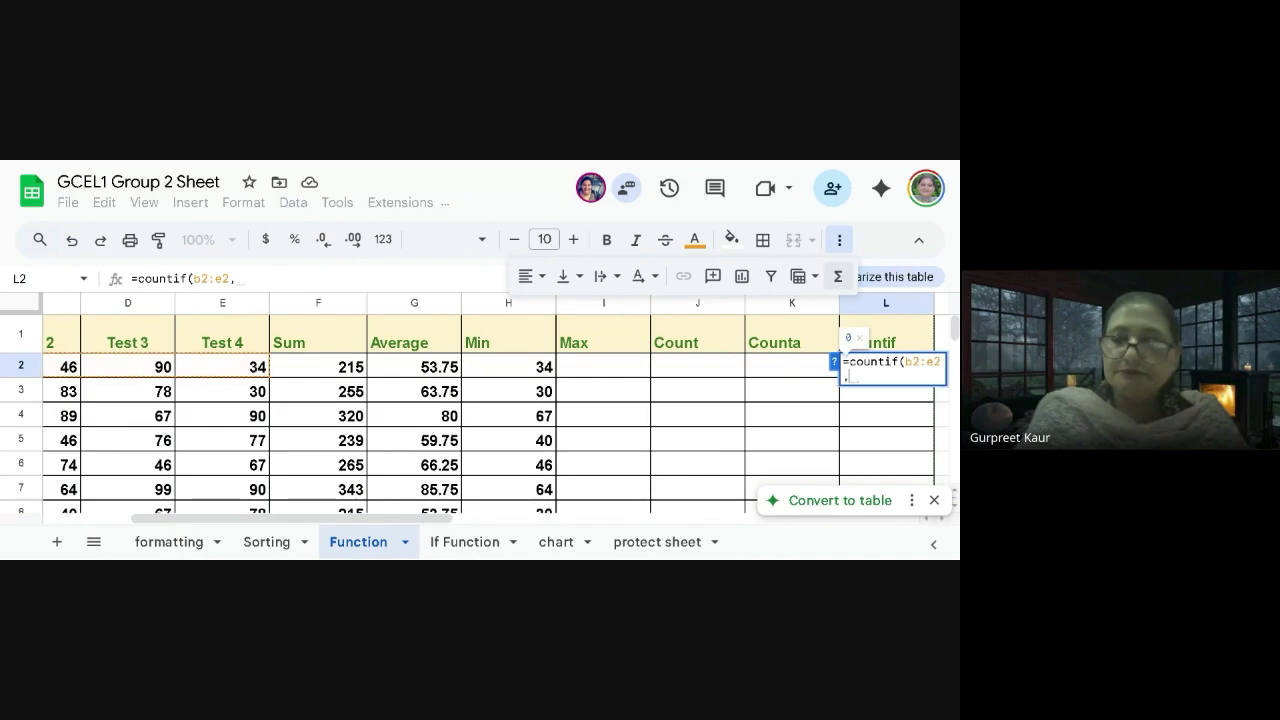
{"action": "type", "text": ">"}
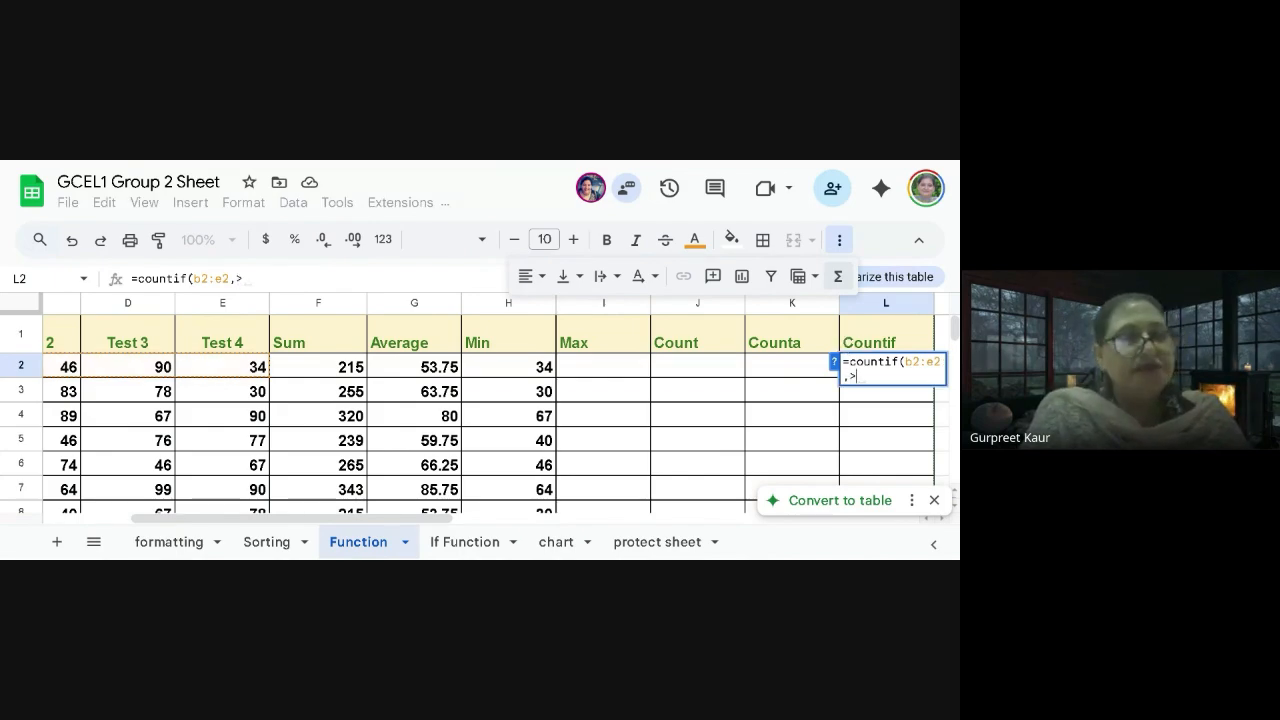
{"action": "type", "text": "40"}
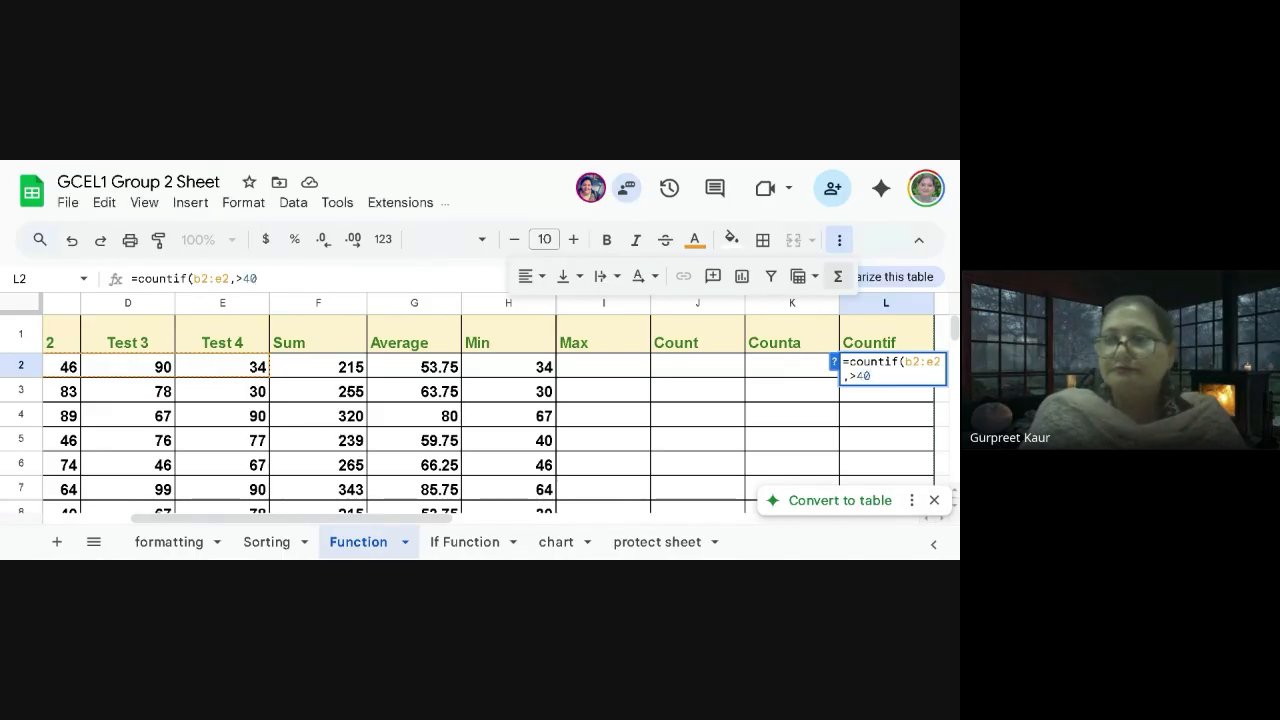
{"action": "type", "text": ")"}
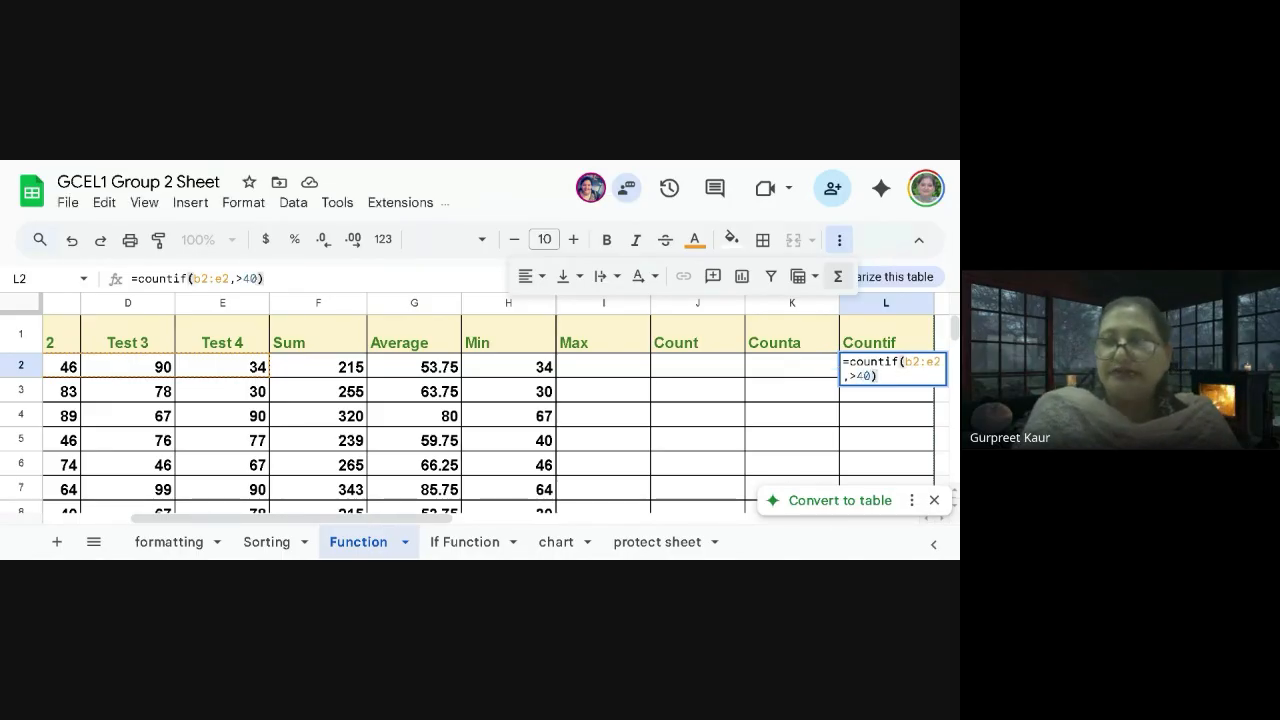
{"action": "key", "text": "Return"}
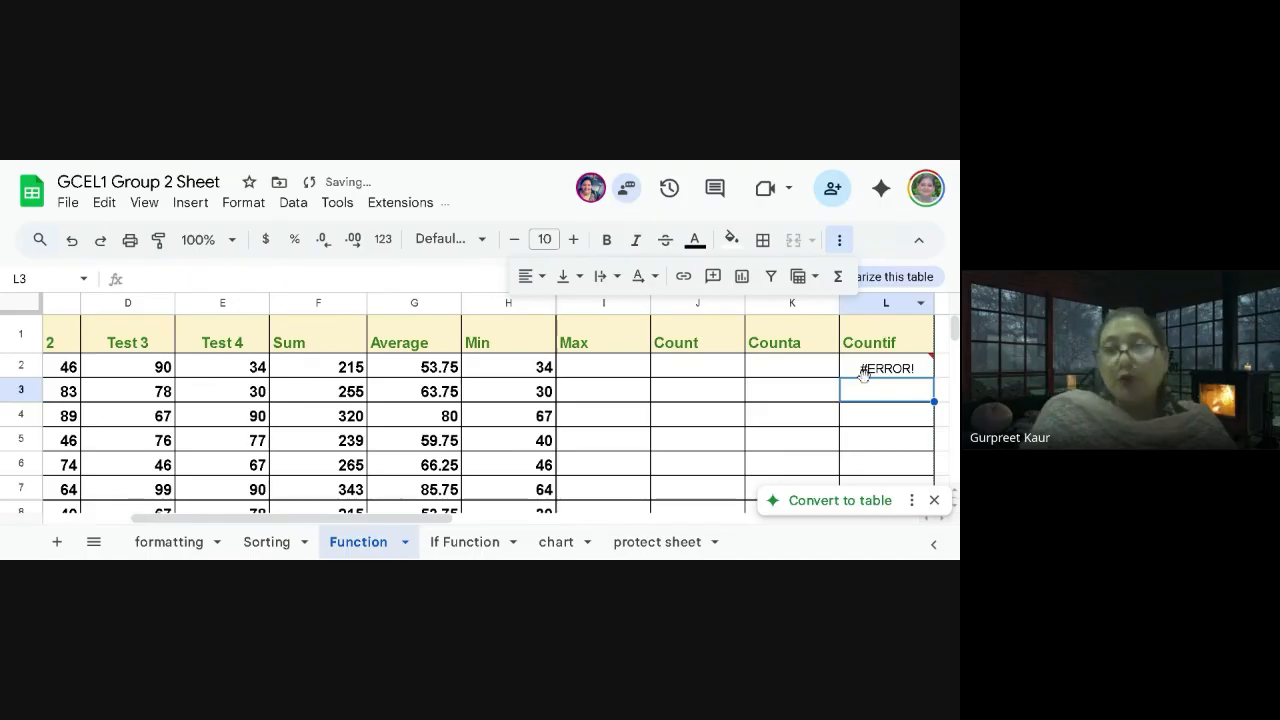
Enclose the >40 criterion in double quotation marks in L2's COUNTIF formula and accept the suggested autofill for the remaining students
{"action": "mouse_move", "coordinate": [880, 370]}
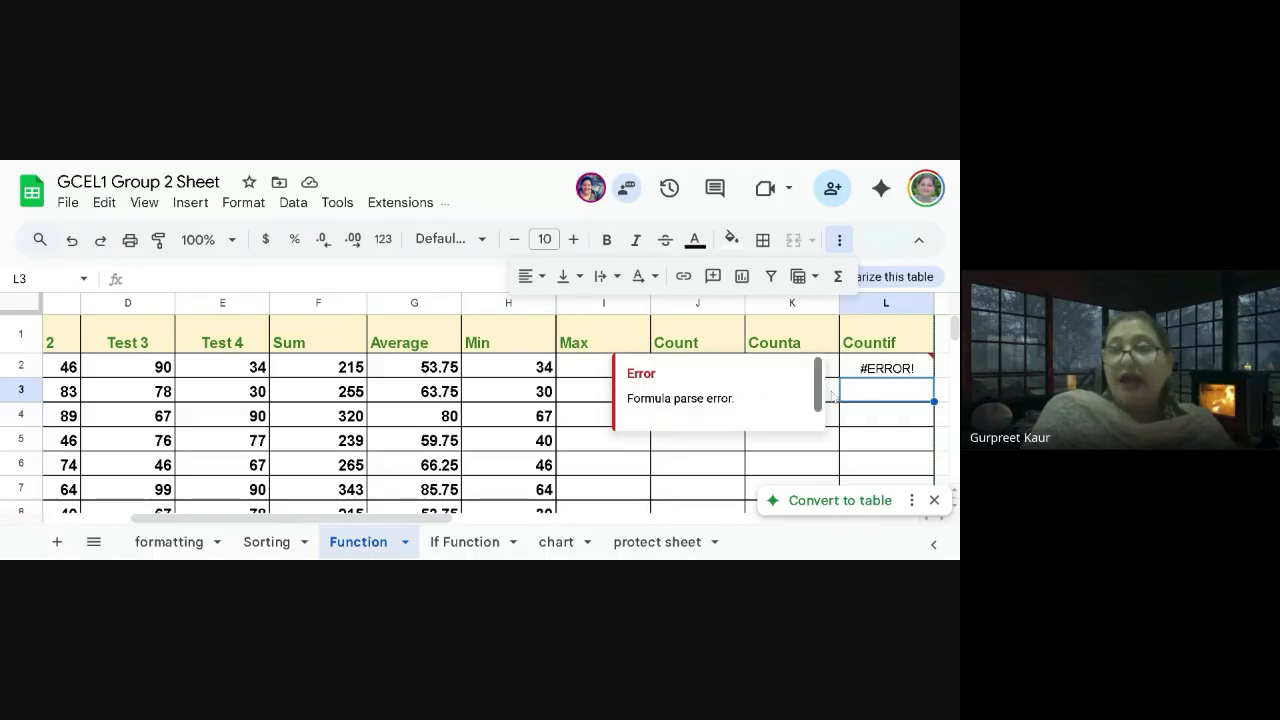
{"action": "left_click", "coordinate": [887, 378]}
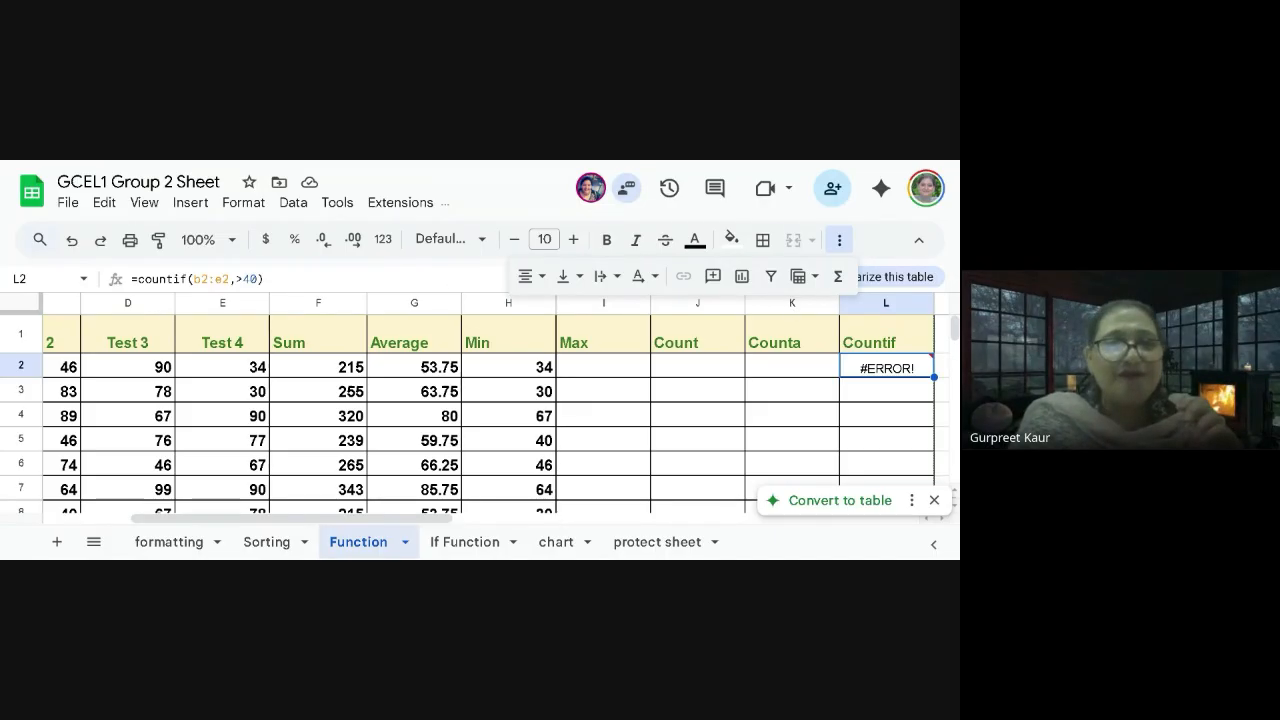
{"action": "left_click", "coordinate": [236, 279]}
{"action": "type", "text": "\">40"}
{"action": "type", "text": "\""}
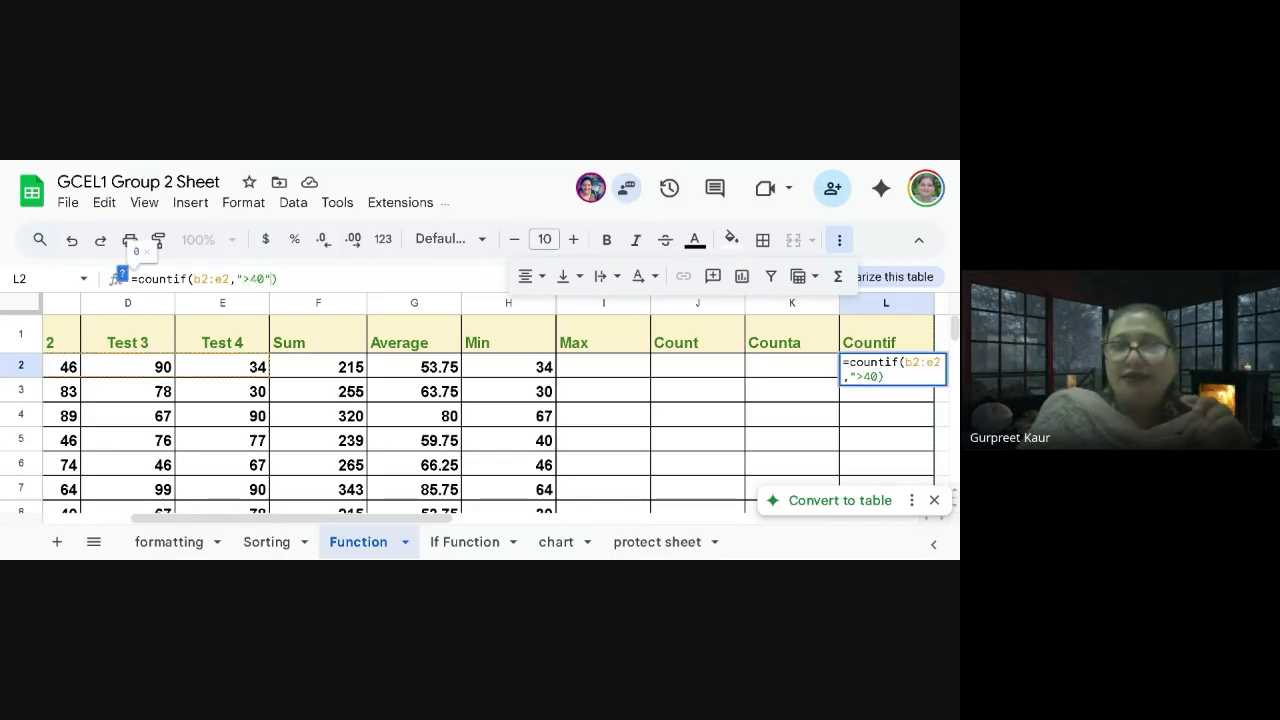
{"action": "key", "text": "Return"}
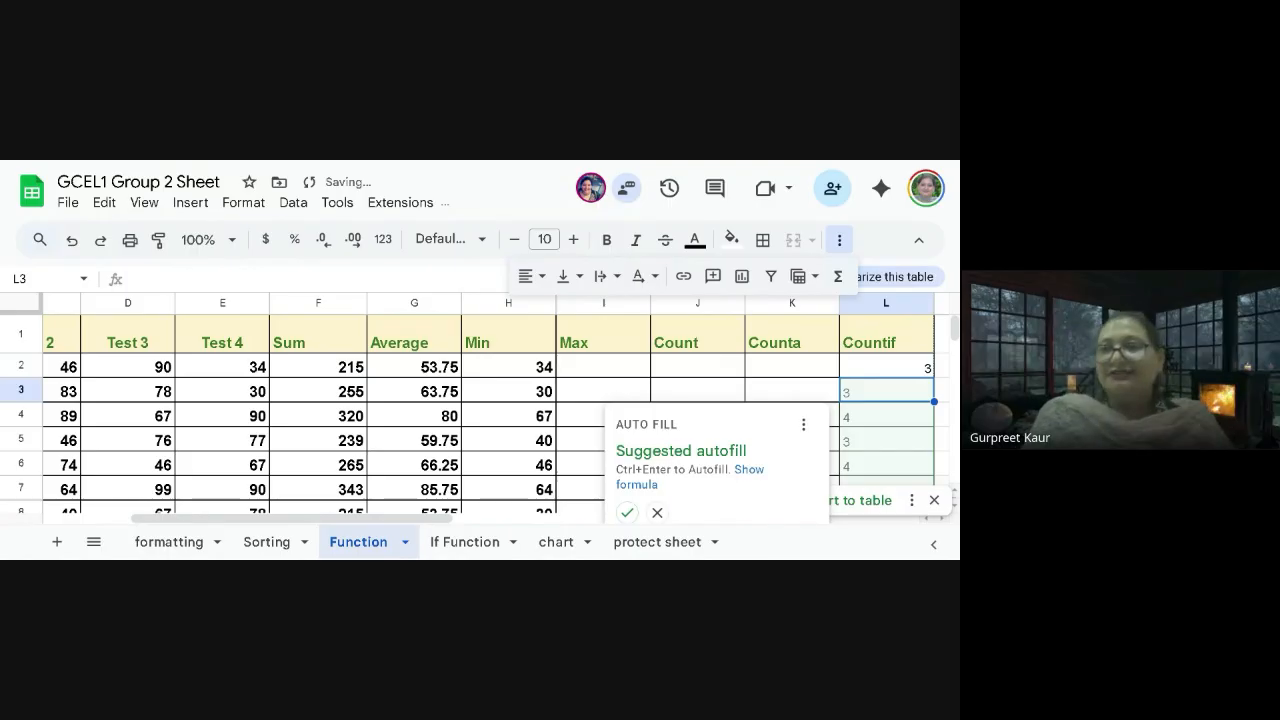
{"action": "left_click", "coordinate": [627, 513]}
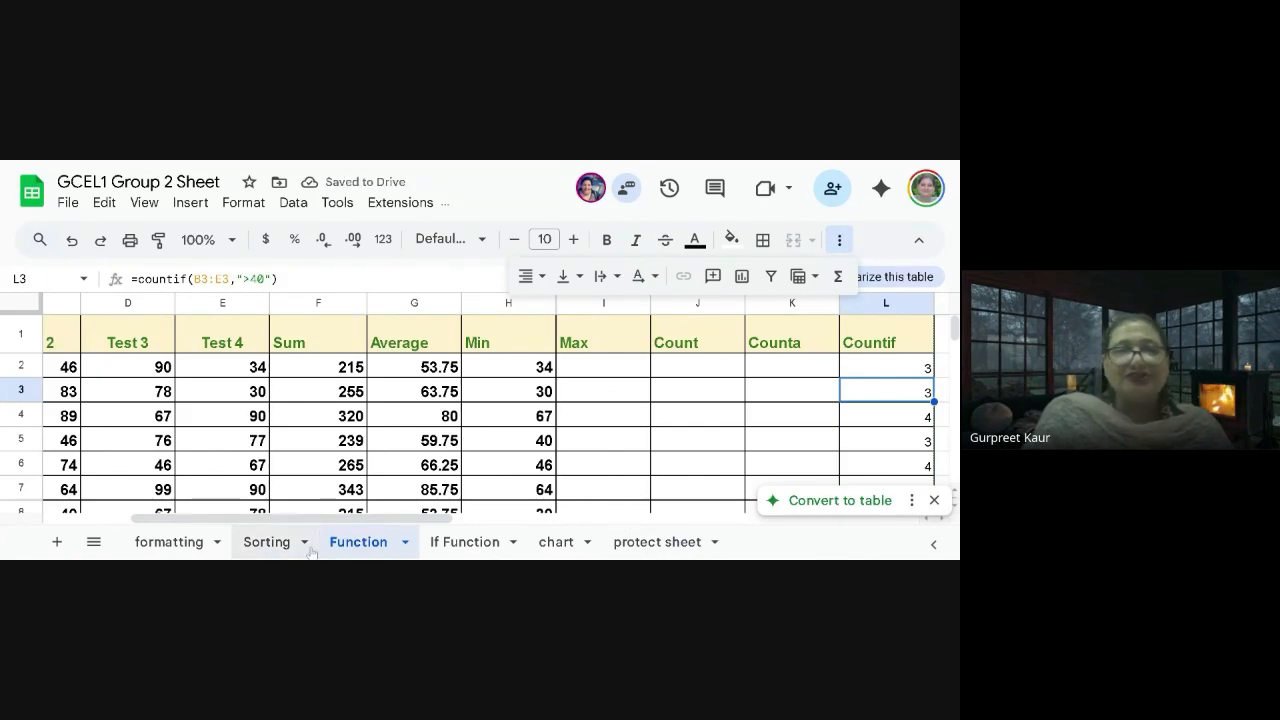
Compare the students' marks in Test 1 to Test 4 with the results in the Countif column
{"action": "scroll", "coordinate": [243, 450], "scroll_direction": "left", "scroll_amount": 3}
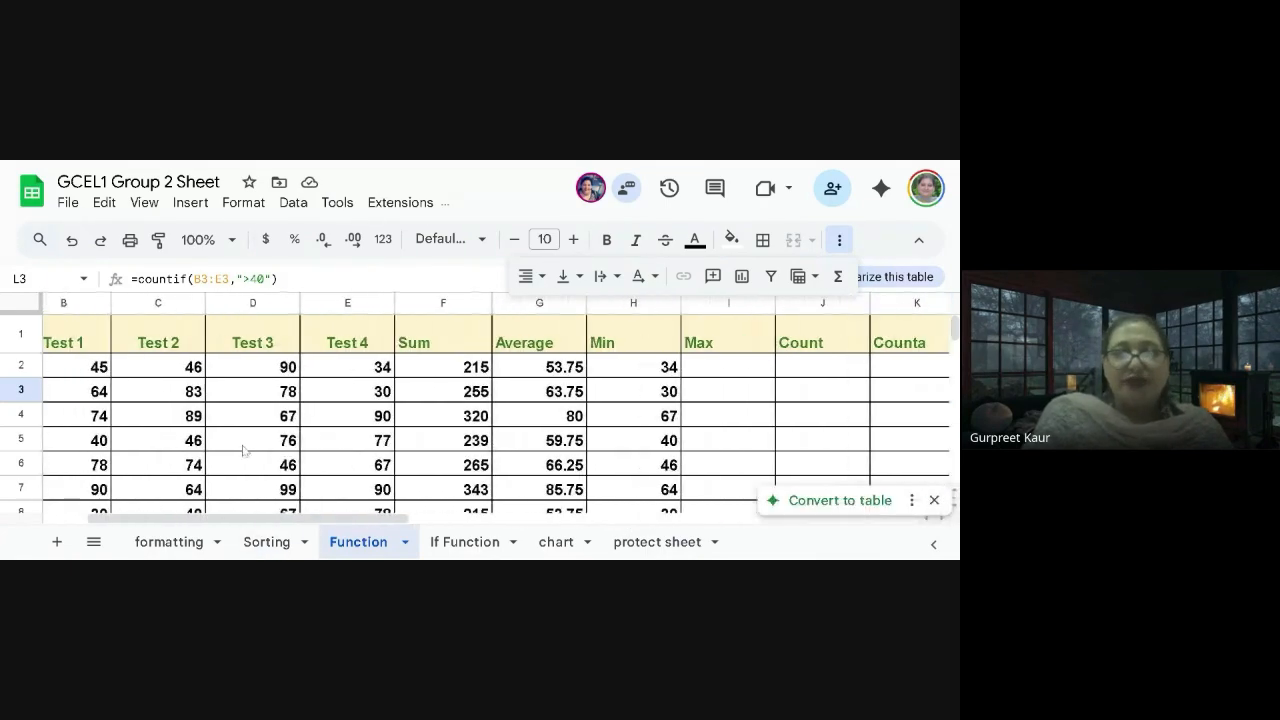
{"action": "scroll", "coordinate": [243, 450], "scroll_direction": "left", "scroll_amount": 1}
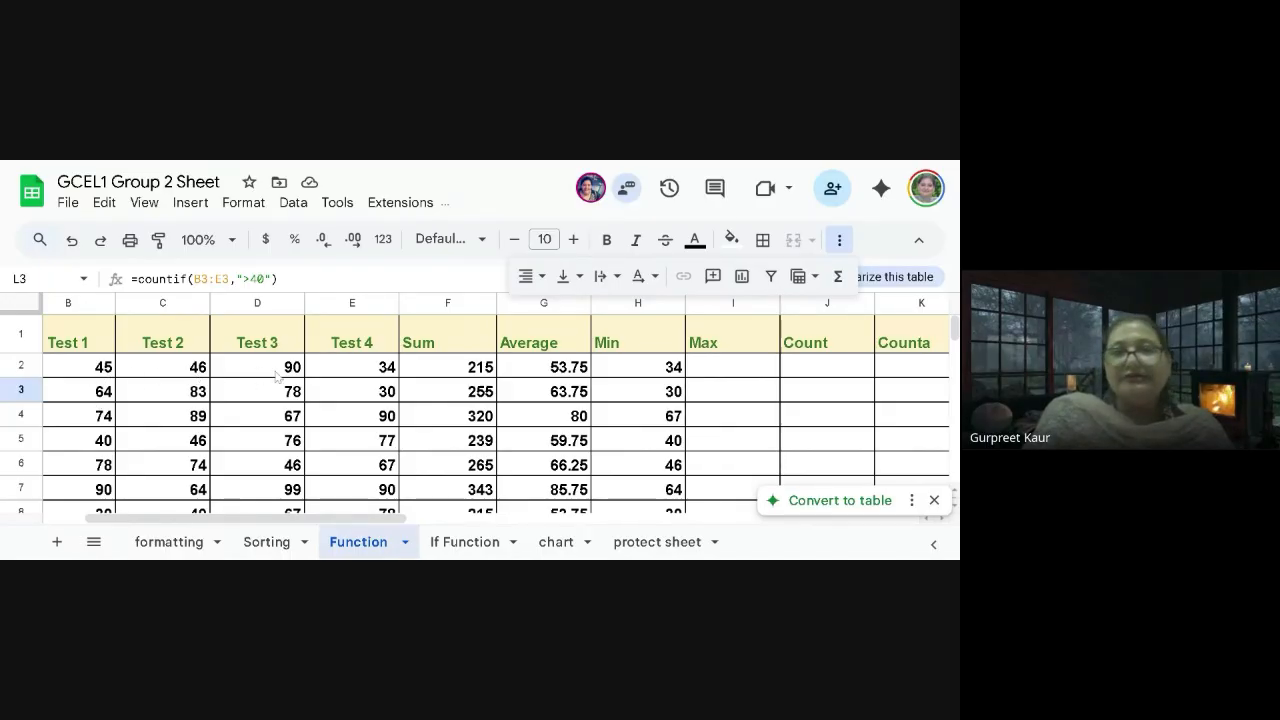
{"action": "scroll", "coordinate": [277, 374], "scroll_direction": "right", "scroll_amount": 4}
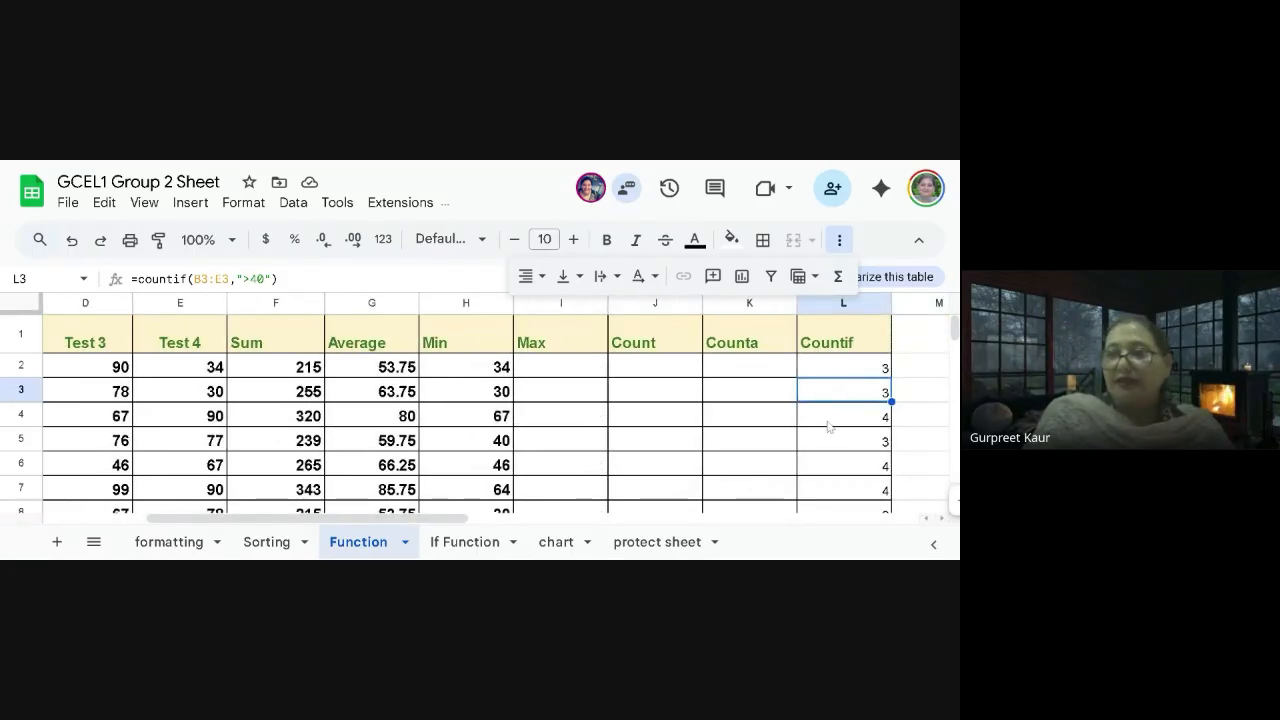
{"action": "scroll", "coordinate": [829, 428], "scroll_direction": "left", "scroll_amount": 2}
{"action": "scroll", "coordinate": [829, 428], "scroll_direction": "left", "scroll_amount": 1}
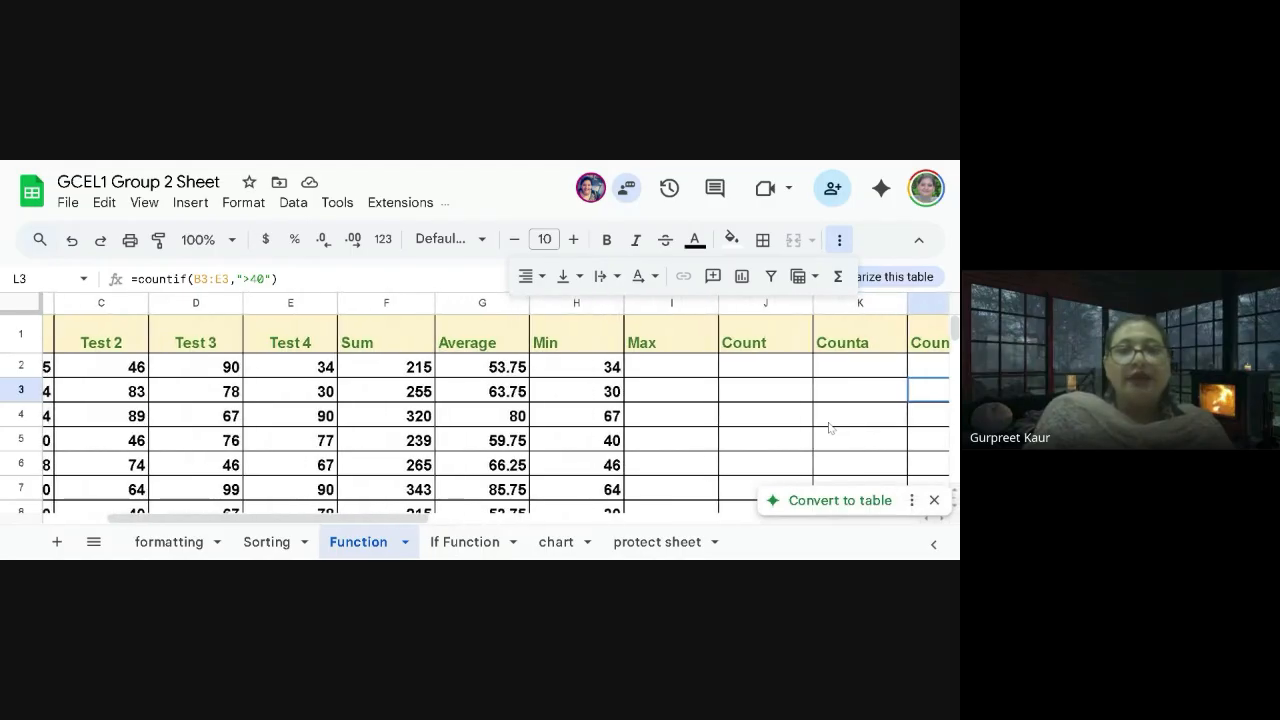
{"action": "scroll", "coordinate": [128, 413], "scroll_direction": "left", "scroll_amount": 1}
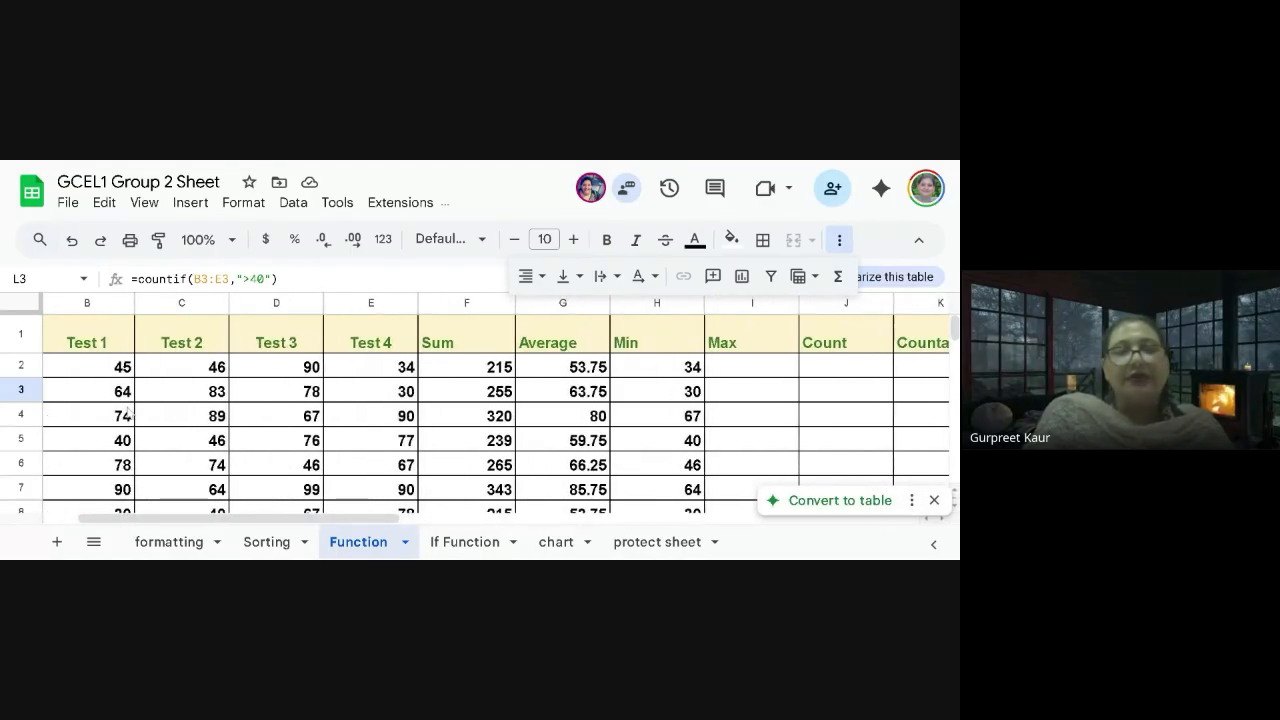
{"action": "scroll", "coordinate": [128, 413], "scroll_direction": "right", "scroll_amount": 3}
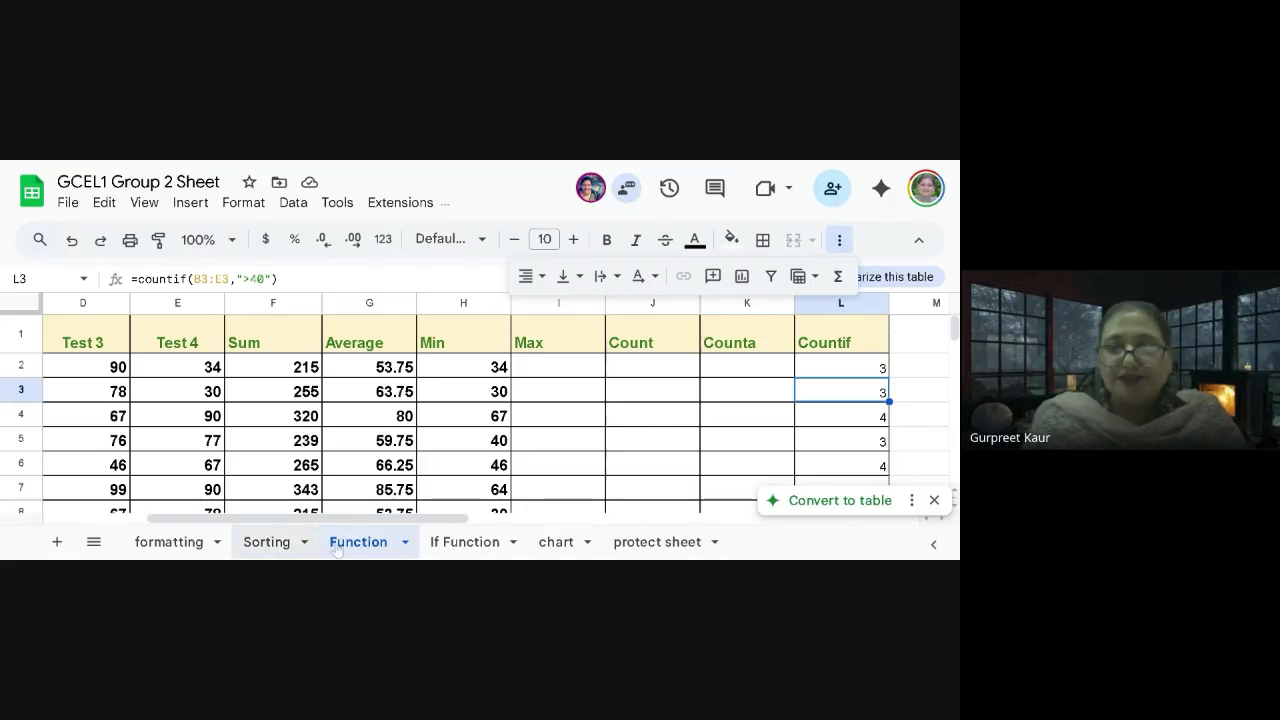
On the If Function sheet, examine the score-to-grade table and sample nested IF formula, and open the Grade formula in C2
{"action": "left_click", "coordinate": [463, 543]}
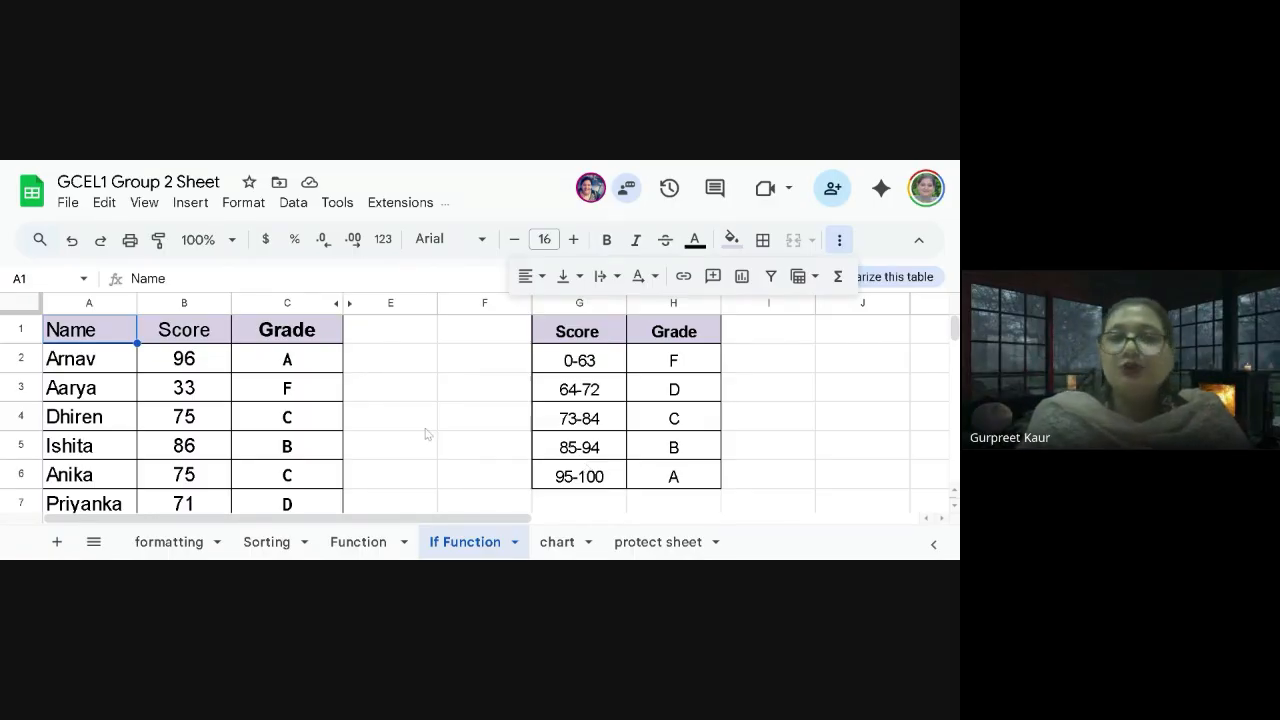
{"action": "scroll", "coordinate": [335, 437], "scroll_direction": "down", "scroll_amount": 1}
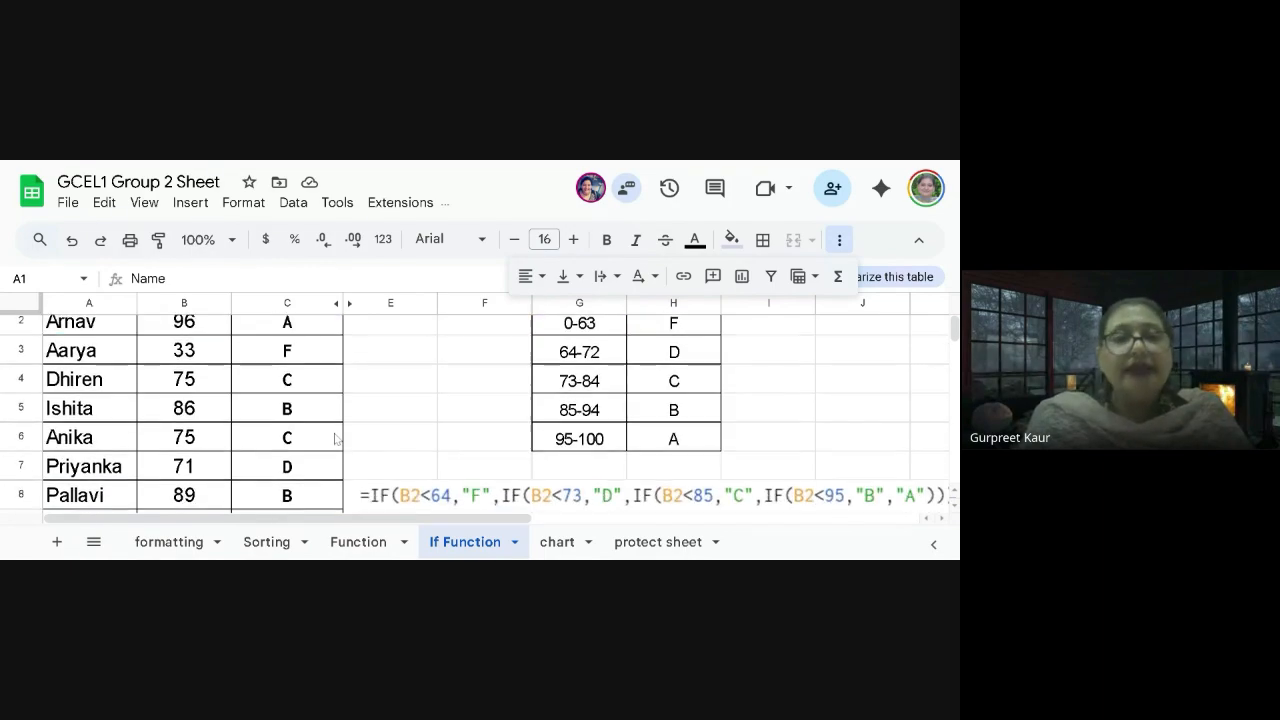
{"action": "scroll", "coordinate": [475, 414], "scroll_direction": "up", "scroll_amount": 1}
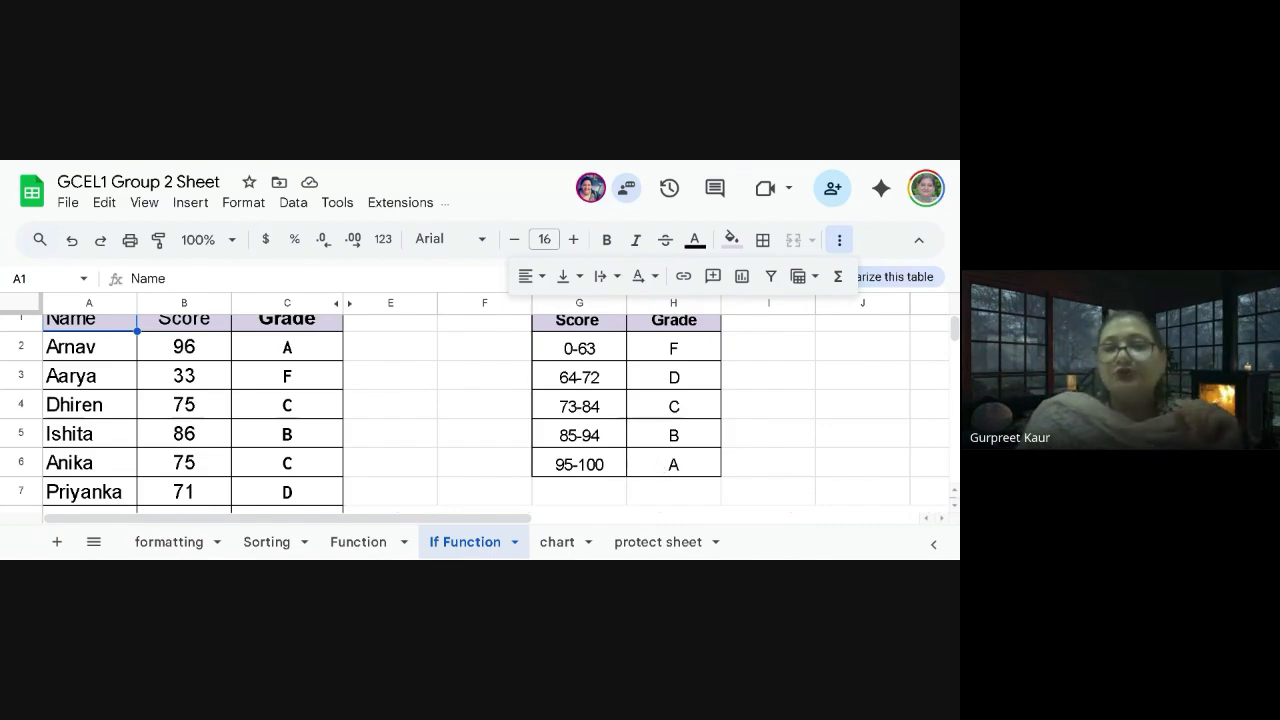
{"action": "scroll", "coordinate": [465, 490], "scroll_direction": "down", "scroll_amount": 2}
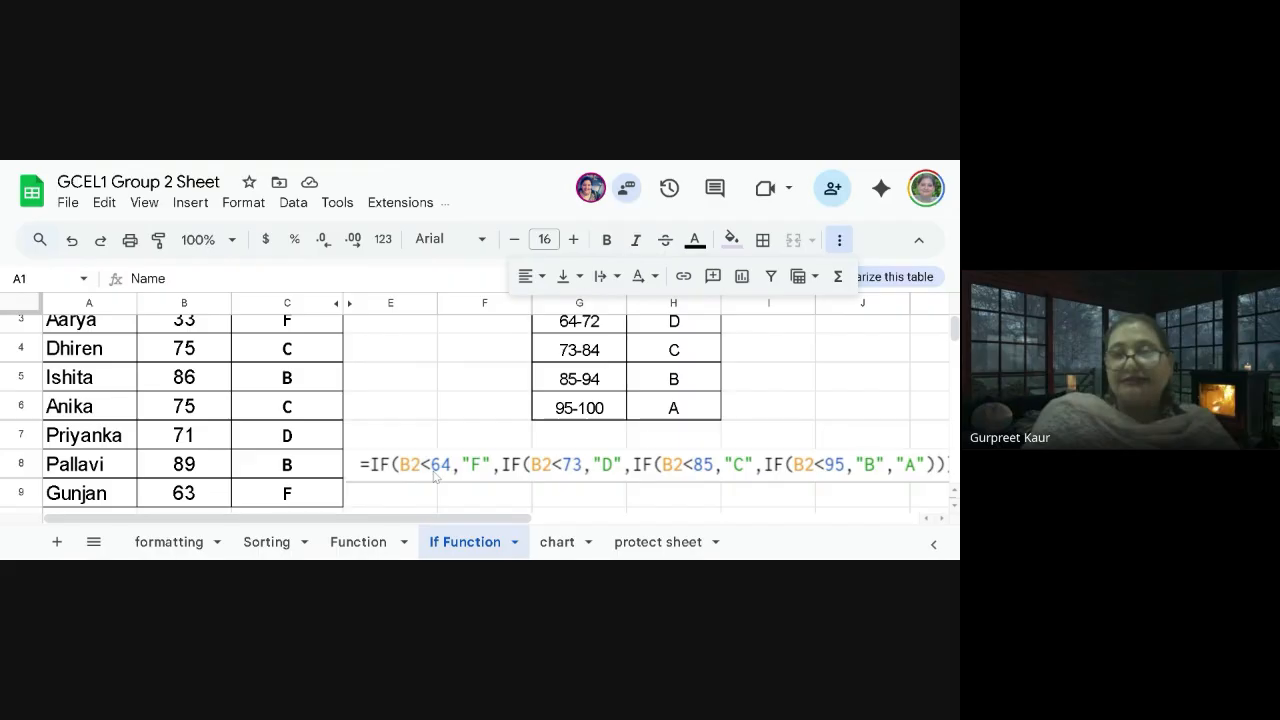
{"action": "scroll", "coordinate": [434, 476], "scroll_direction": "up", "scroll_amount": 1}
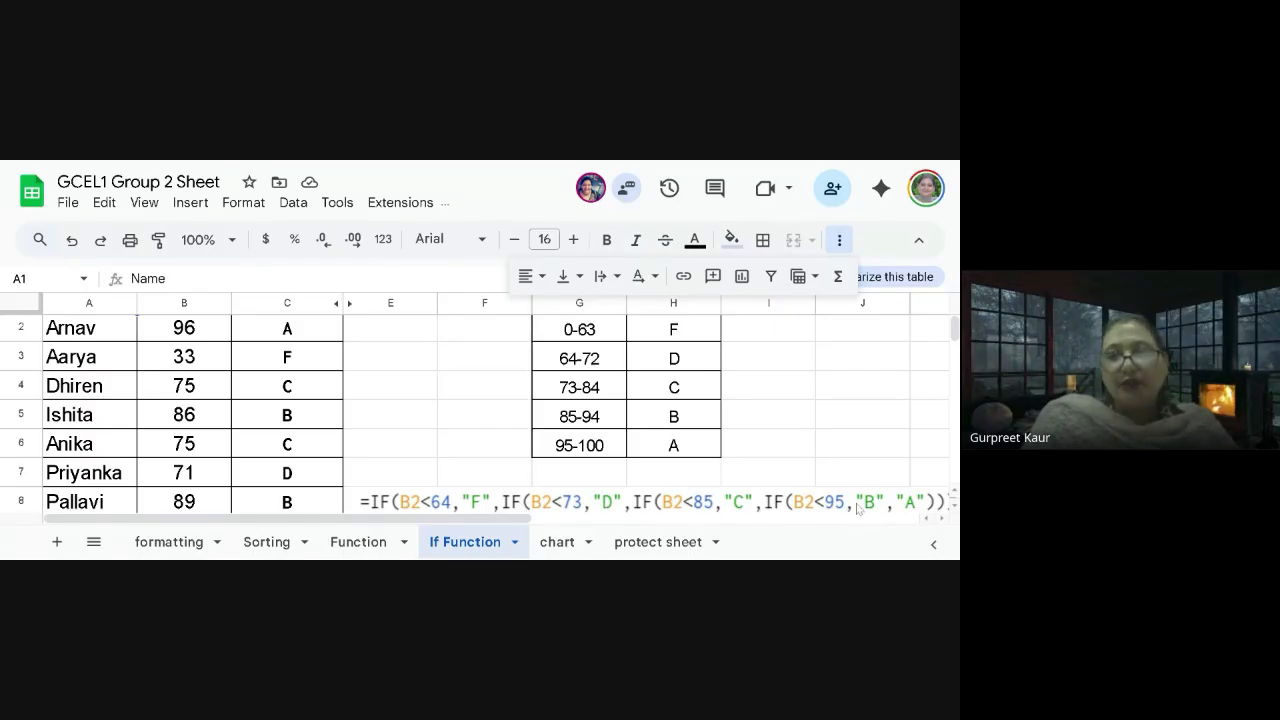
{"action": "scroll", "coordinate": [858, 508], "scroll_direction": "right", "scroll_amount": 1}
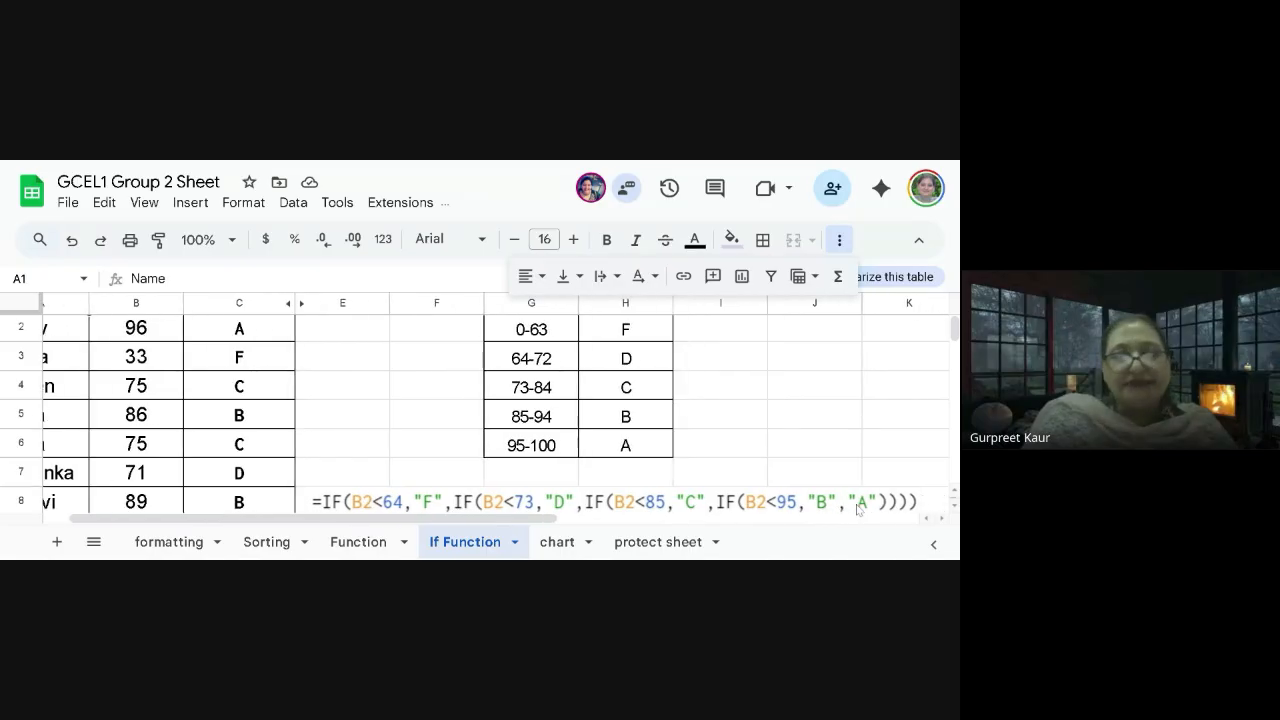
{"action": "scroll", "coordinate": [858, 508], "scroll_direction": "right", "scroll_amount": 1}
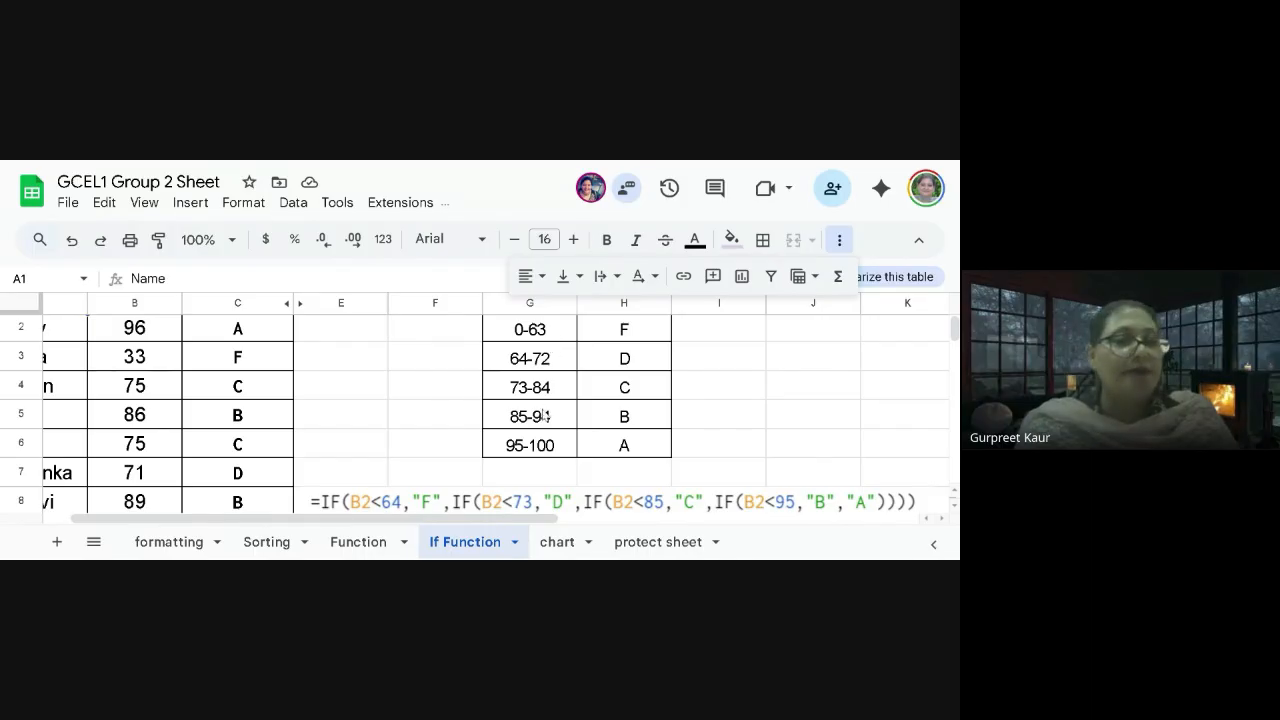
{"action": "scroll", "coordinate": [221, 417], "scroll_direction": "left", "scroll_amount": 2}
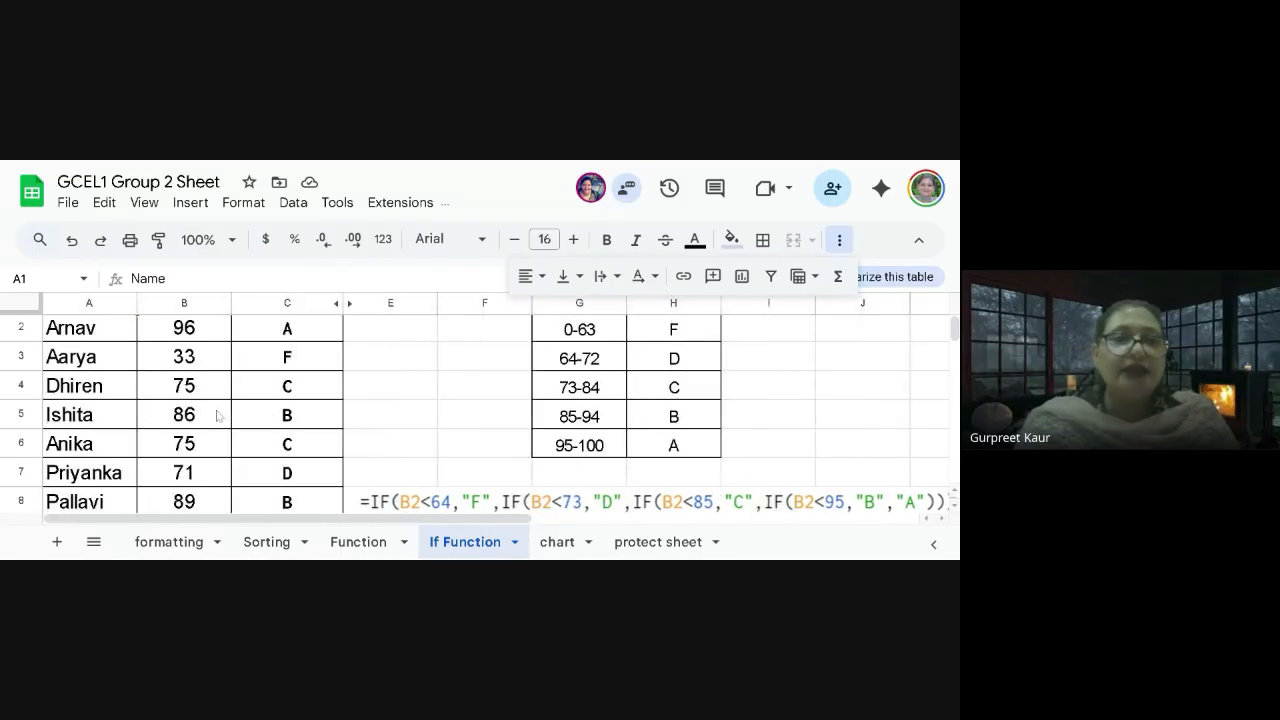
{"action": "left_click", "coordinate": [313, 333]}
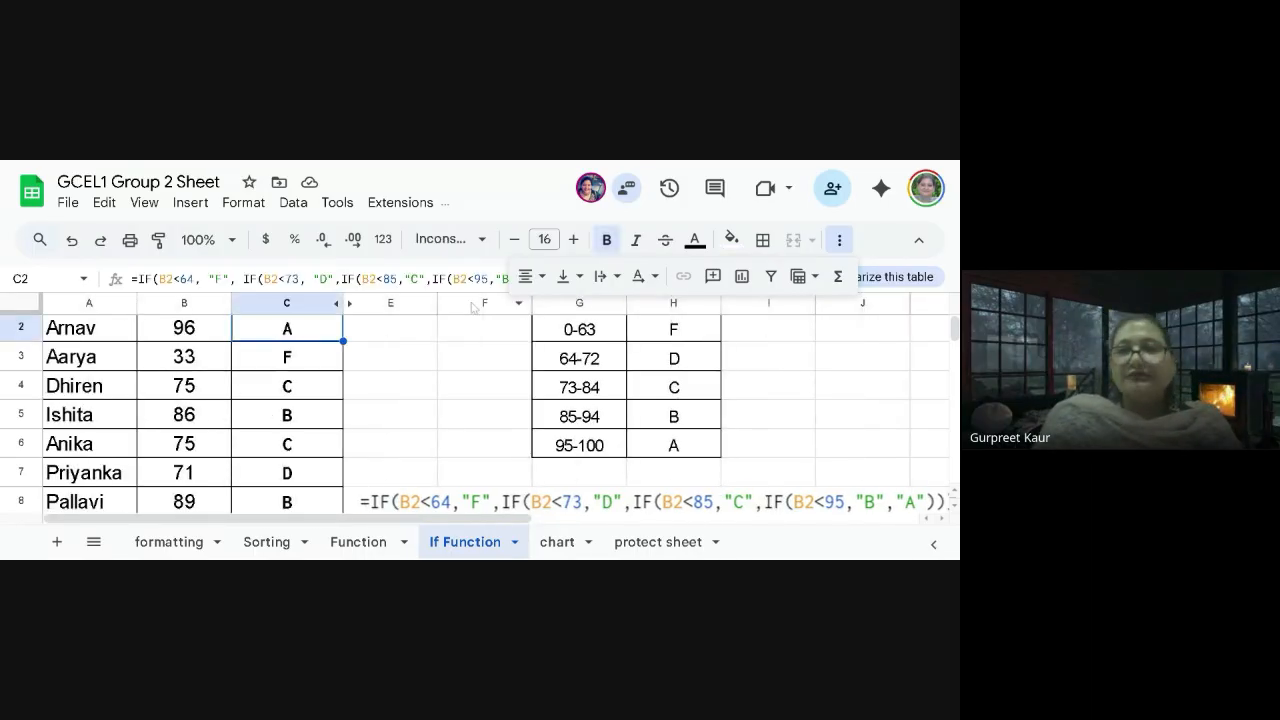
{"action": "left_click", "coordinate": [431, 279]}
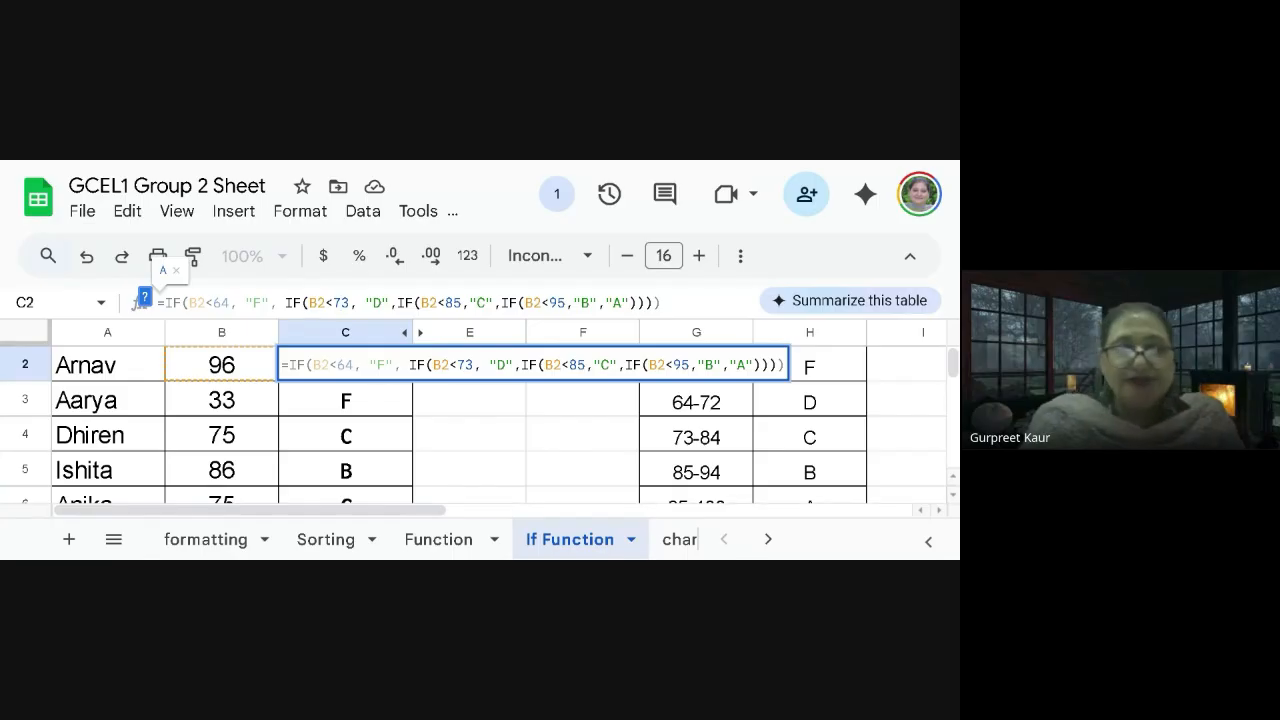
On the chart sheet, insert a chart of the students' Test 1 to Test 4 marks
{"action": "key", "text": "ctrl+minus"}
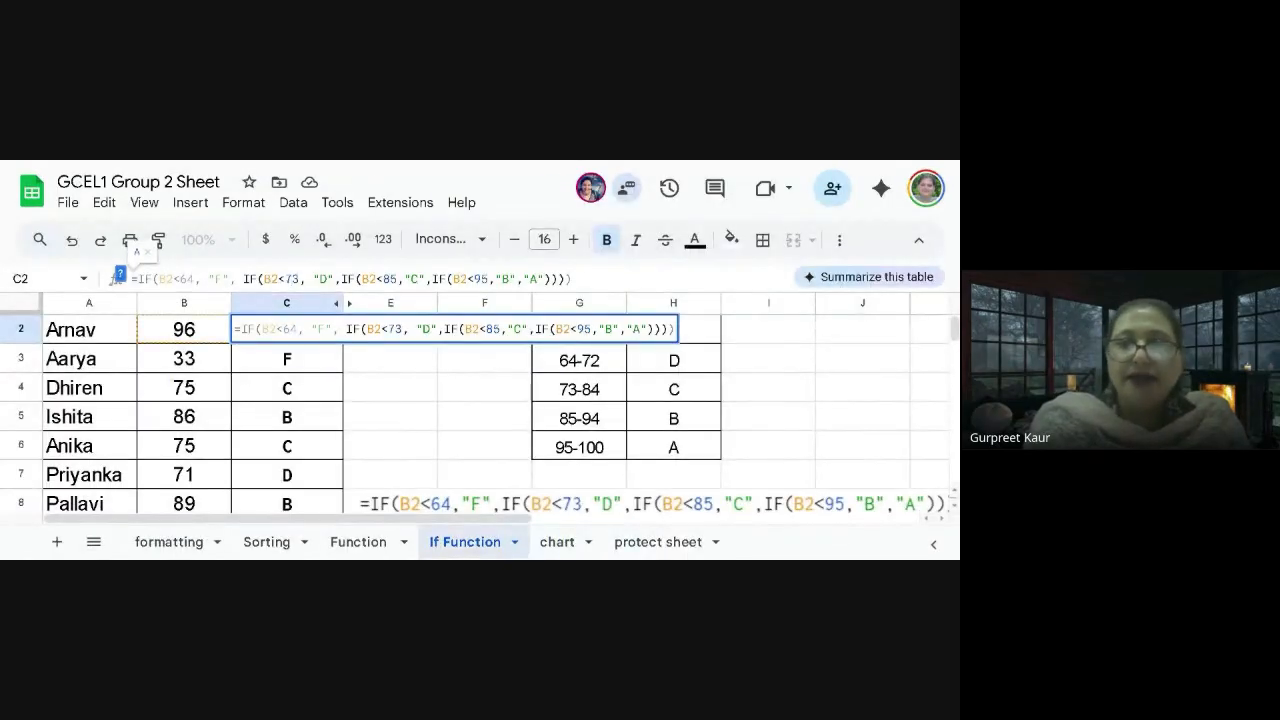
{"action": "key", "text": "ctrl+minus"}
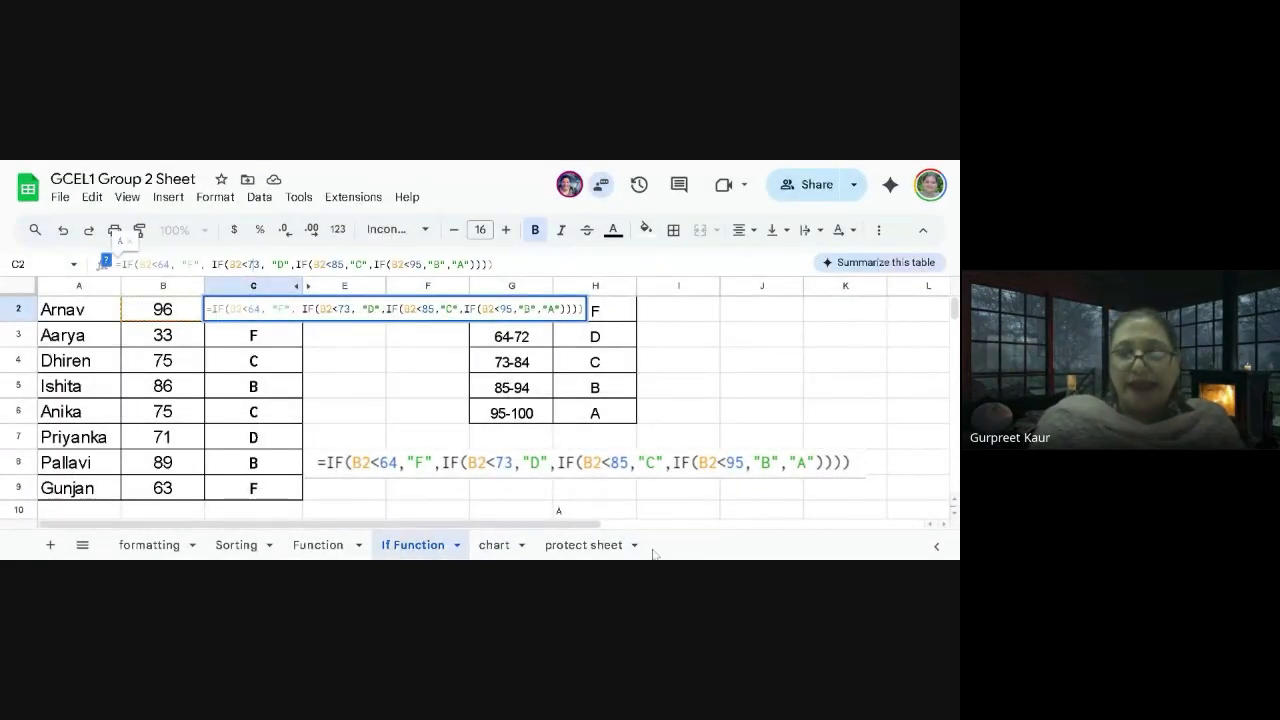
{"action": "left_click", "coordinate": [494, 545]}
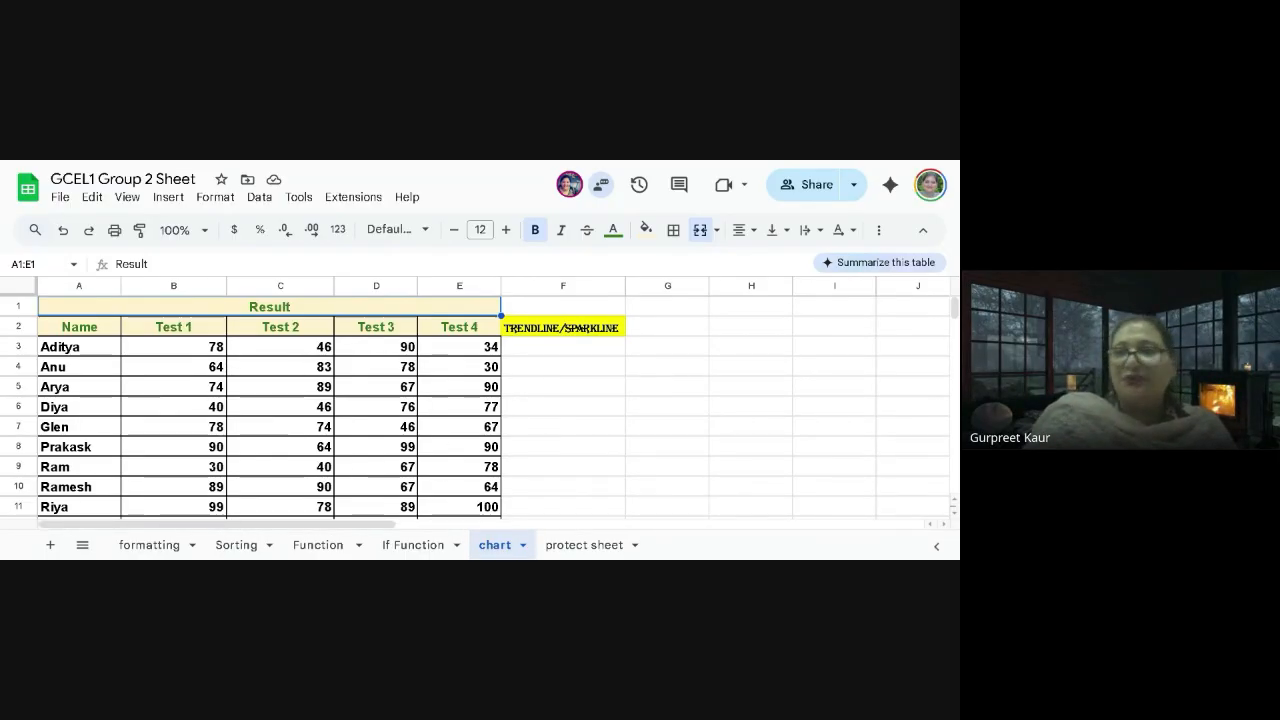
{"action": "left_click", "coordinate": [168, 198]}
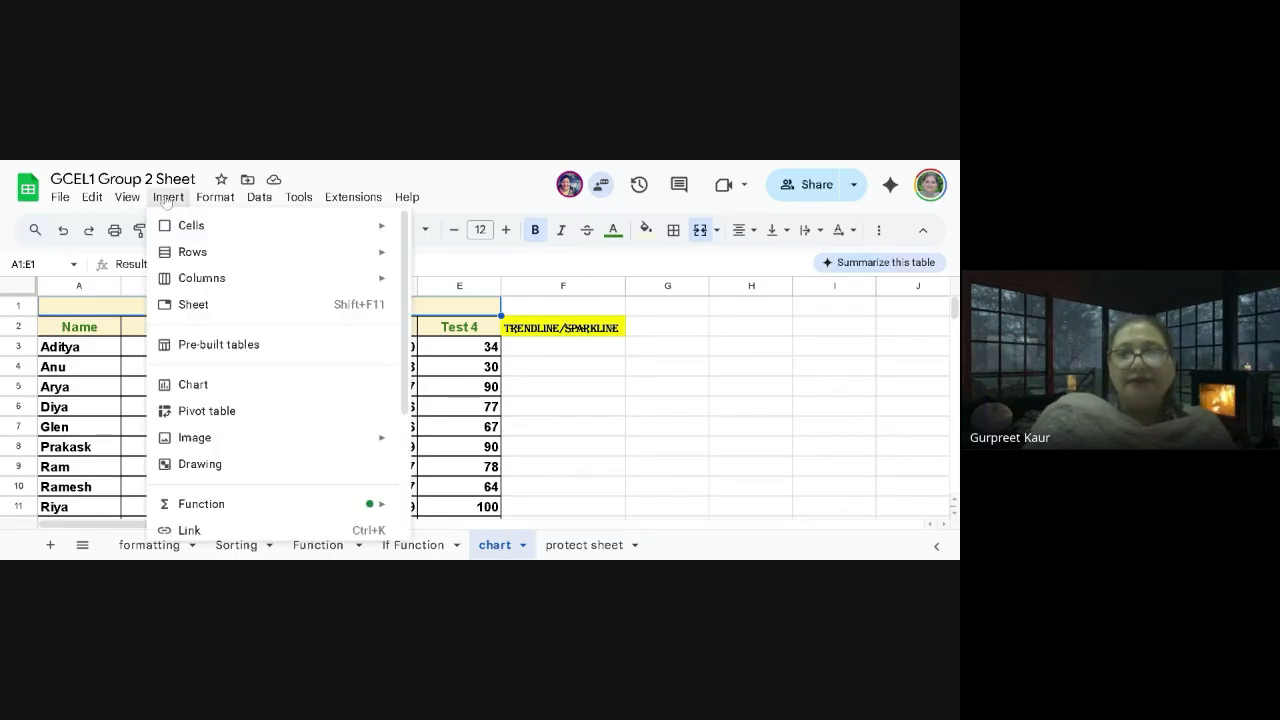
{"action": "left_click", "coordinate": [574, 350]}
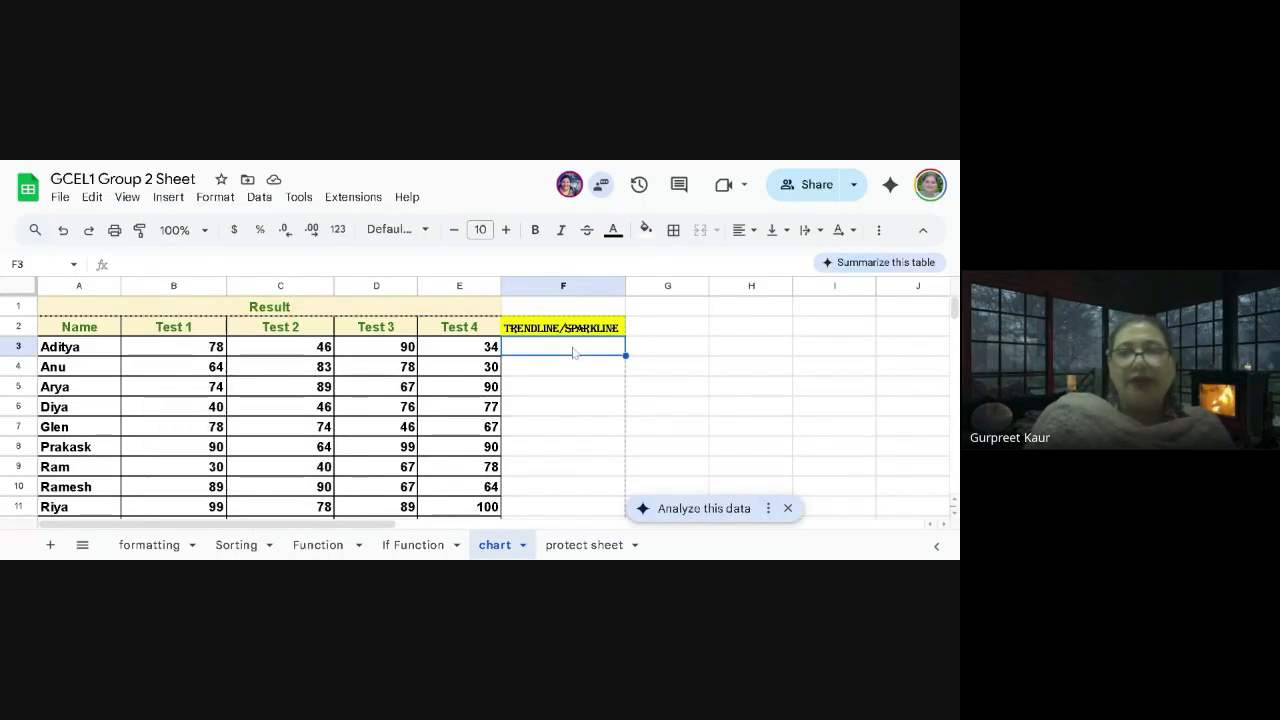
{"action": "left_click", "coordinate": [170, 199]}
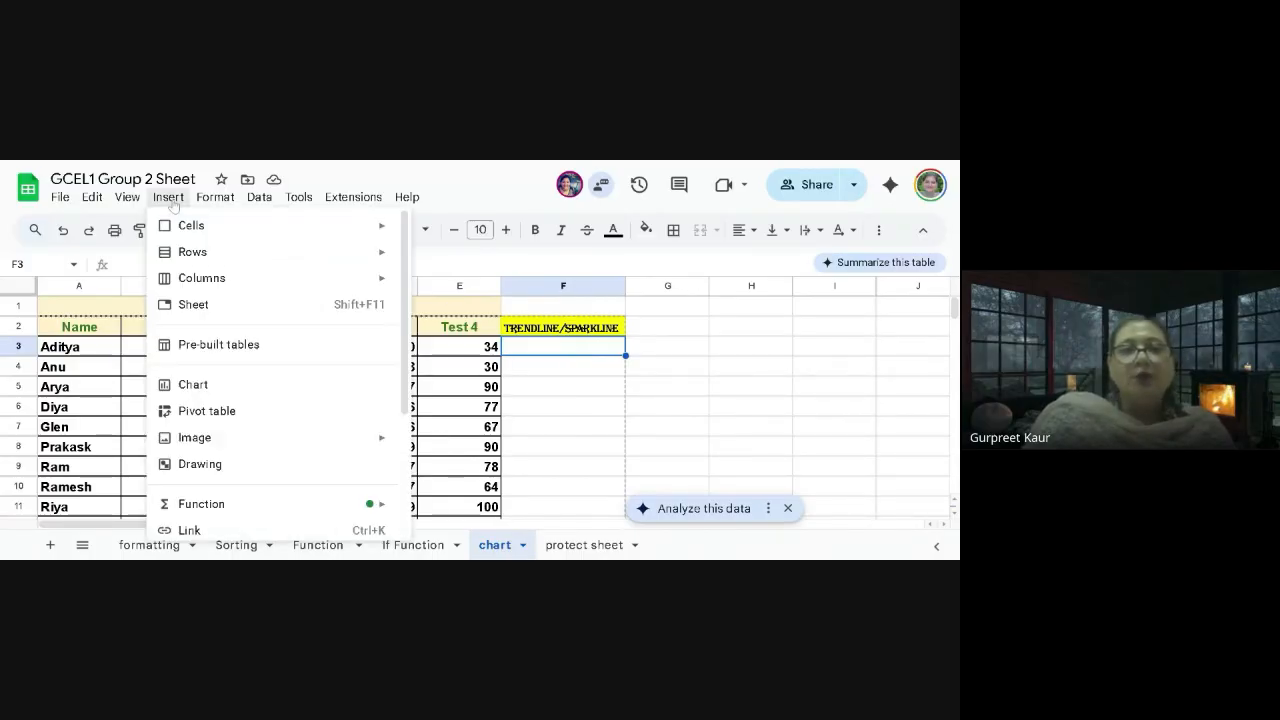
{"action": "left_click", "coordinate": [186, 390]}
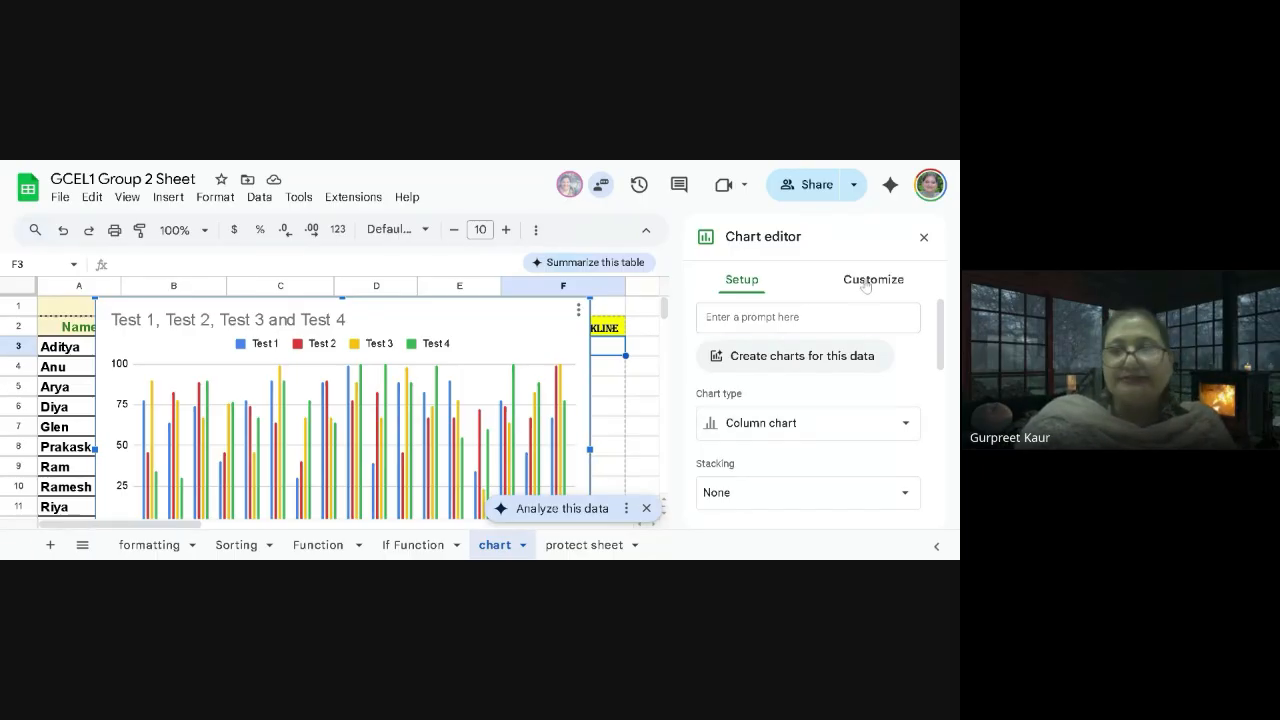
Change the chart type to 100% stacked column chart
{"action": "left_click", "coordinate": [839, 425]}
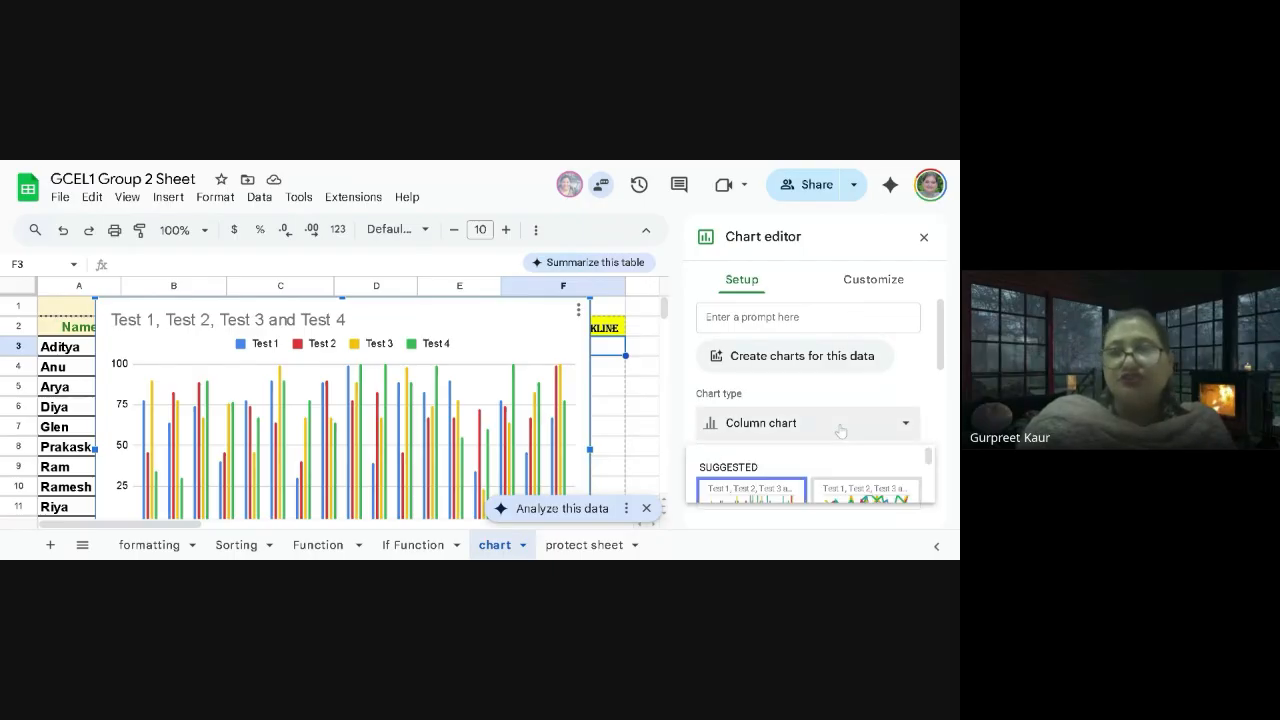
{"action": "scroll", "coordinate": [815, 462], "scroll_direction": "down", "scroll_amount": 5}
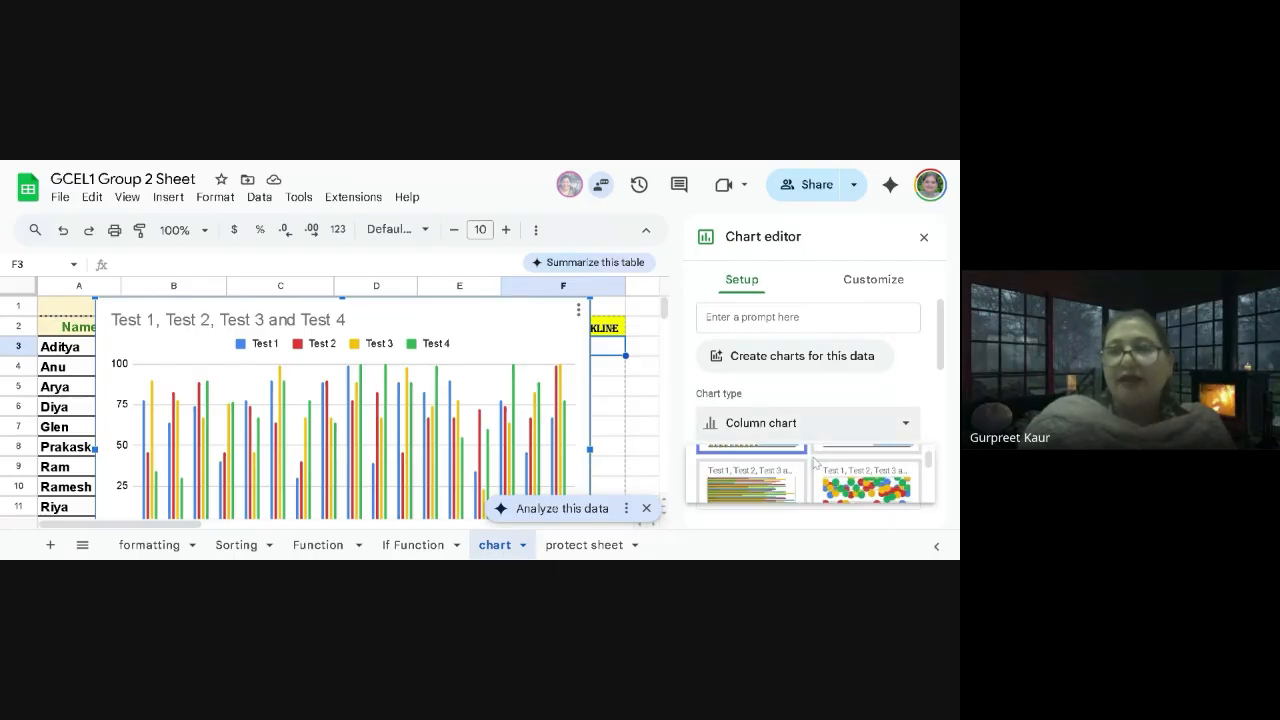
{"action": "scroll", "coordinate": [815, 475], "scroll_direction": "down", "scroll_amount": 5}
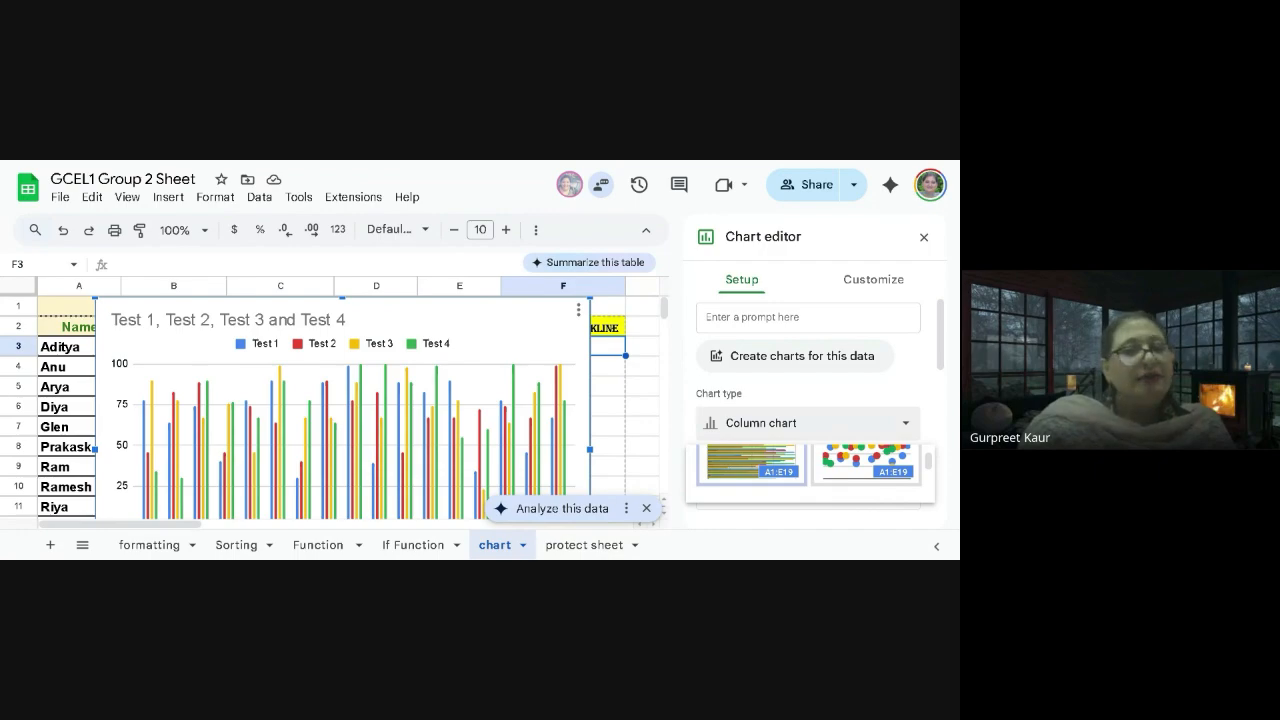
{"action": "scroll", "coordinate": [810, 475], "scroll_direction": "down", "scroll_amount": 2}
{"action": "scroll", "coordinate": [808, 472], "scroll_direction": "down", "scroll_amount": 3}
{"action": "scroll", "coordinate": [760, 478], "scroll_direction": "down", "scroll_amount": 3}
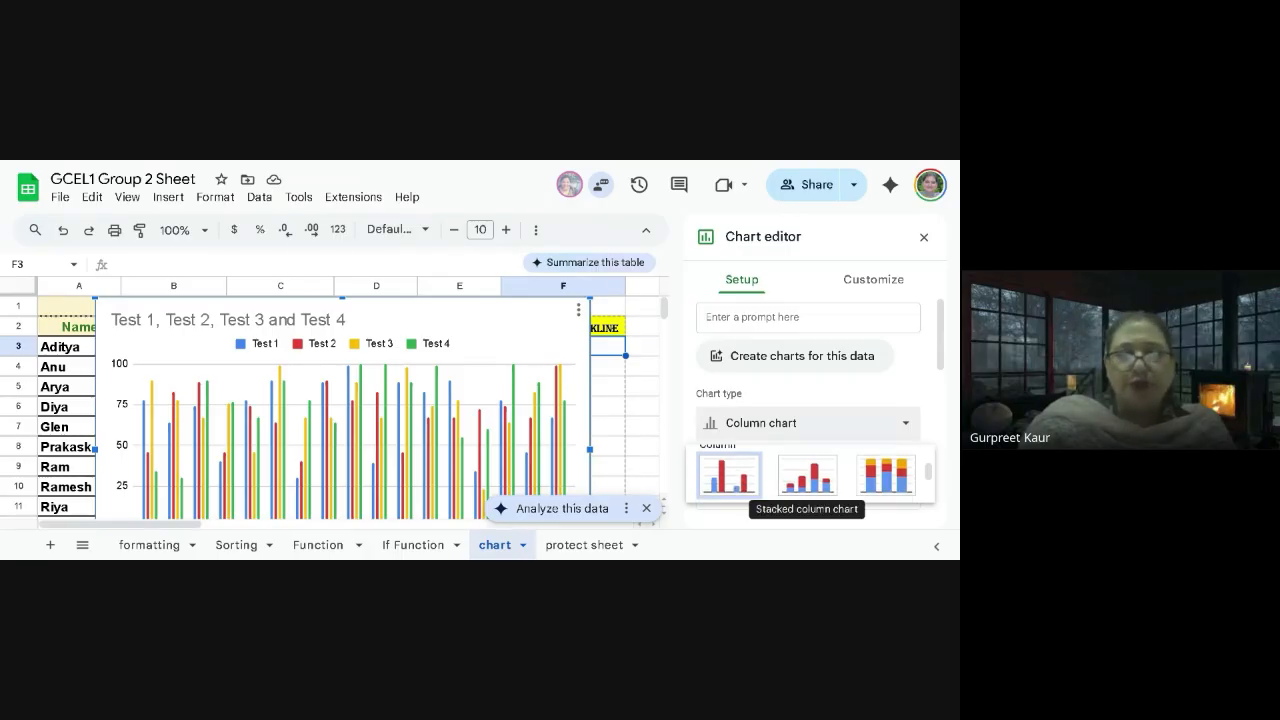
{"action": "left_click", "coordinate": [902, 473]}
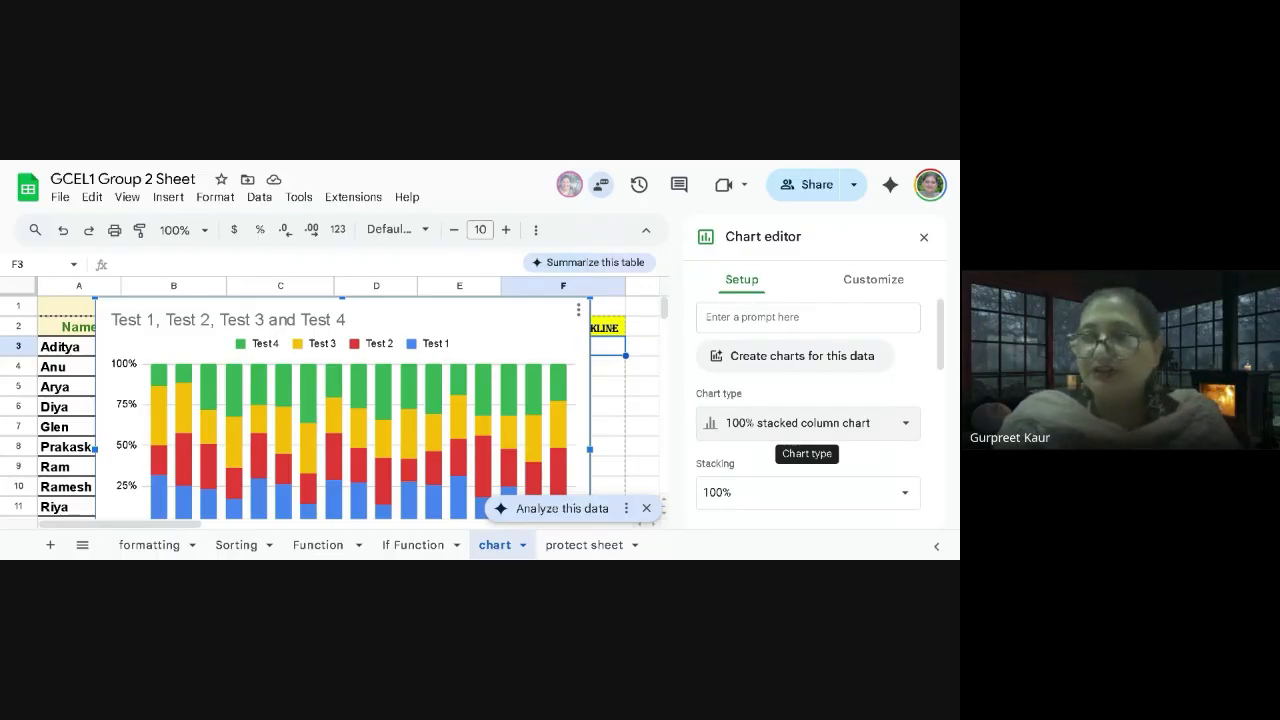
Review the chart's stacking, data range, X-axis and series settings, including the options available for the Name axis field
{"action": "scroll", "coordinate": [814, 499], "scroll_direction": "down", "scroll_amount": 3}
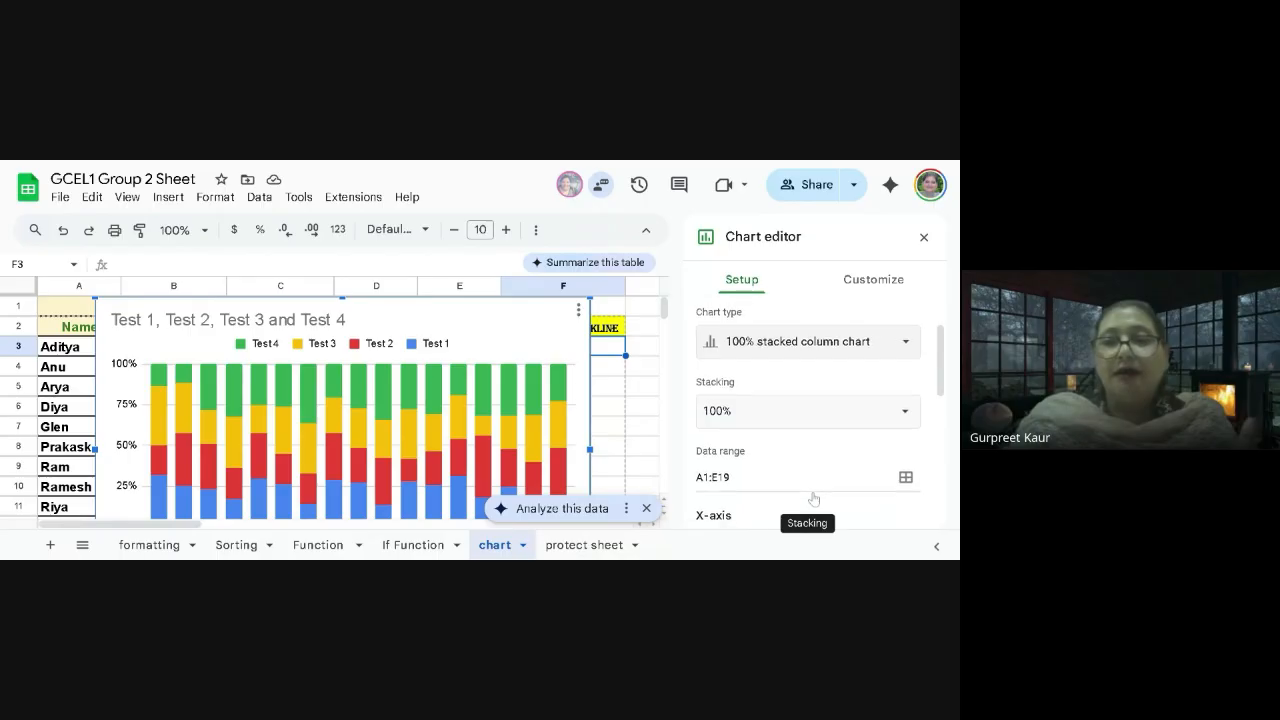
{"action": "scroll", "coordinate": [814, 499], "scroll_direction": "down", "scroll_amount": 1}
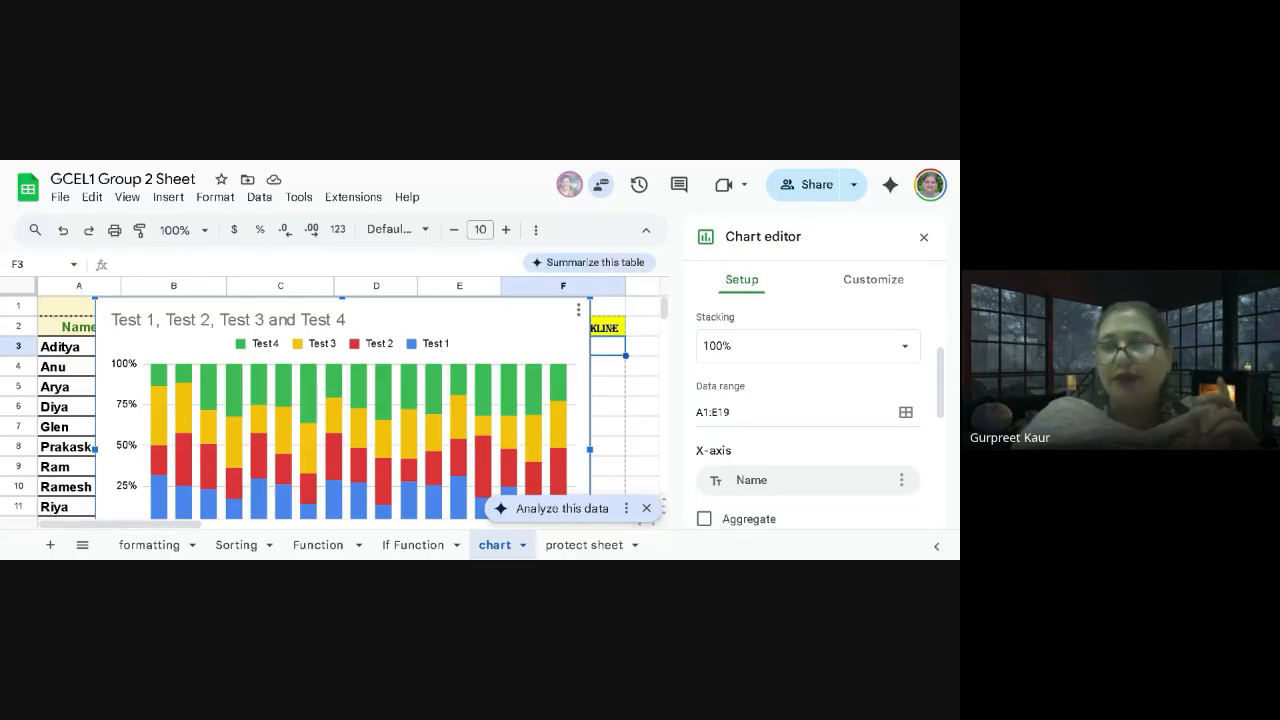
{"action": "scroll", "coordinate": [732, 385], "scroll_direction": "down", "scroll_amount": 2}
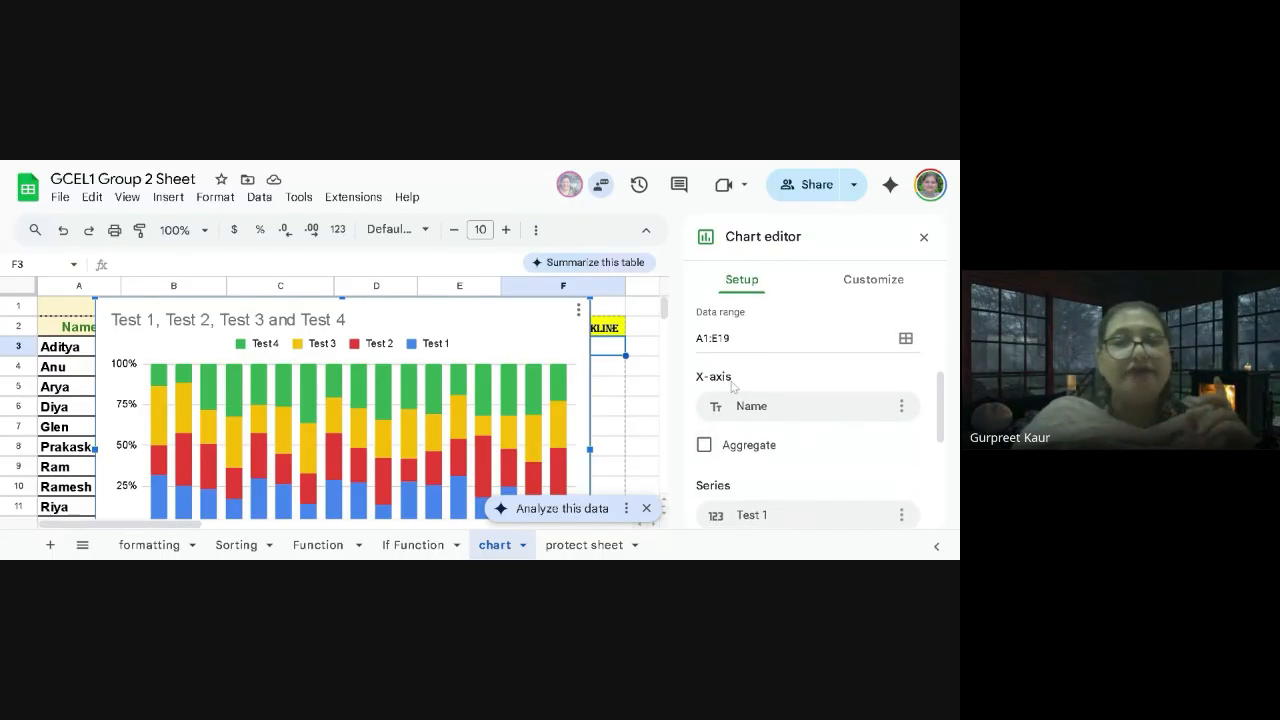
{"action": "left_click", "coordinate": [901, 407]}
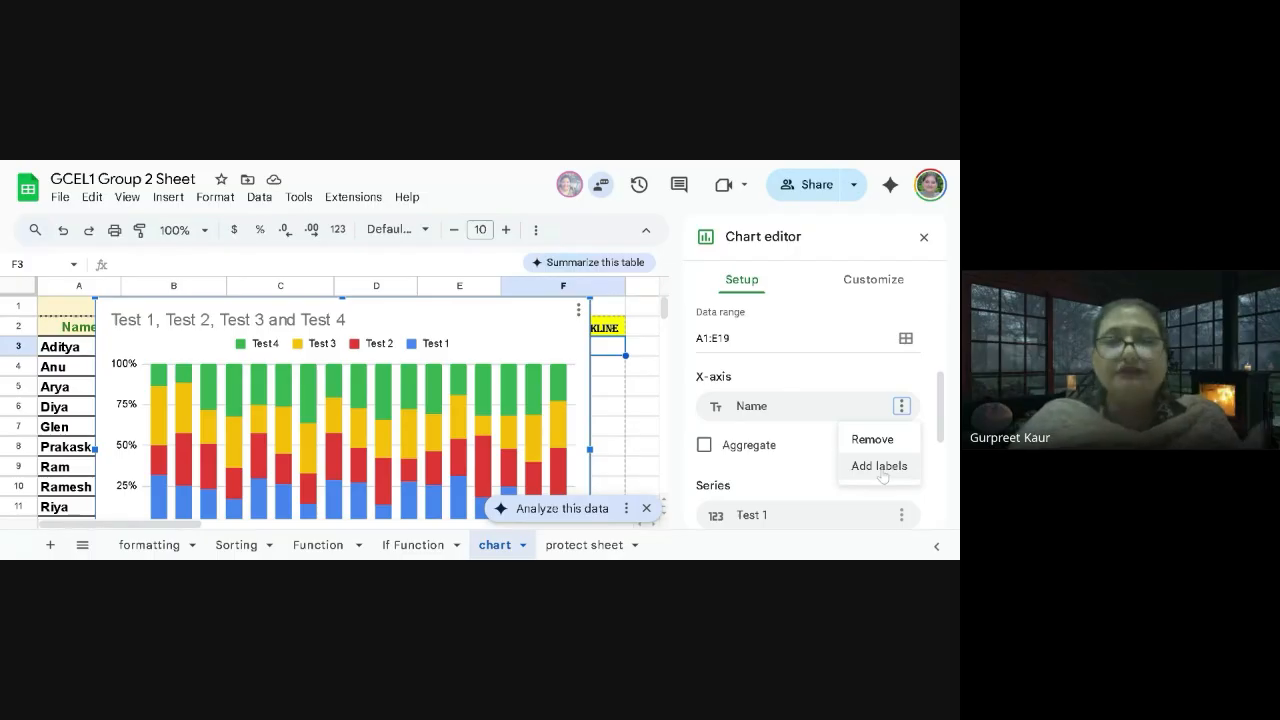
{"action": "scroll", "coordinate": [771, 474], "scroll_direction": "down", "scroll_amount": 1}
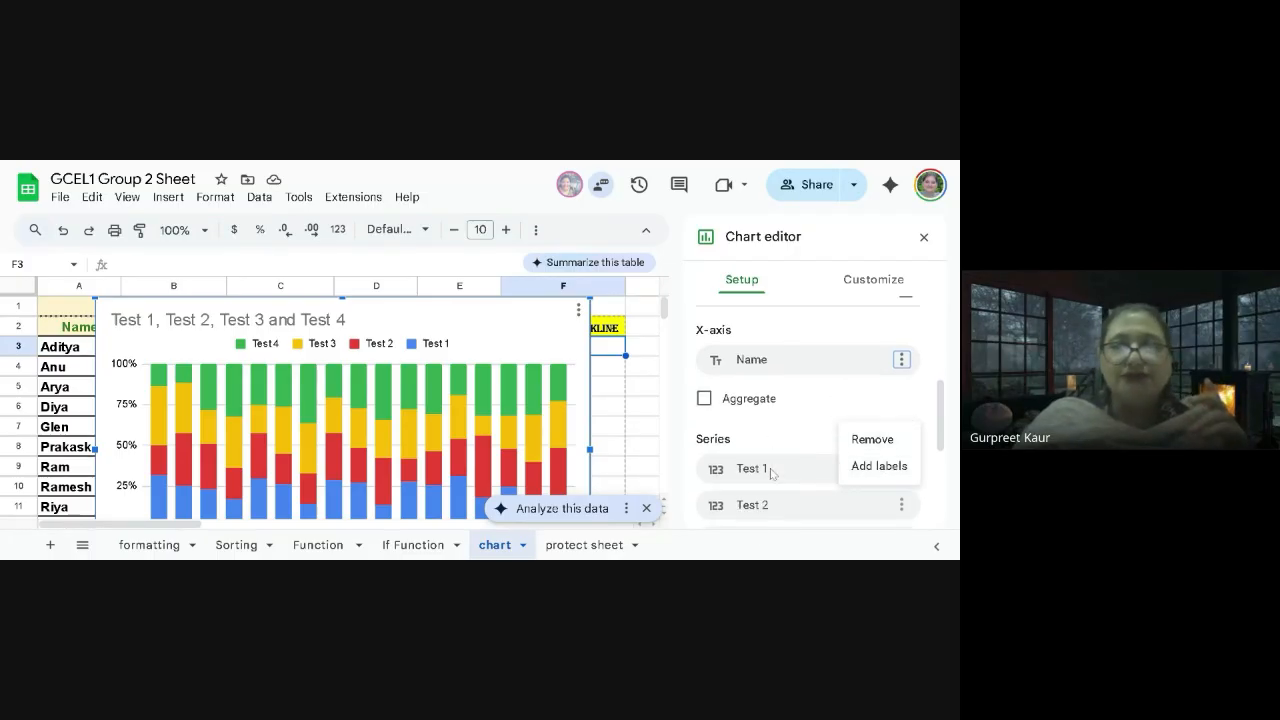
{"action": "scroll", "coordinate": [771, 474], "scroll_direction": "down", "scroll_amount": 6}
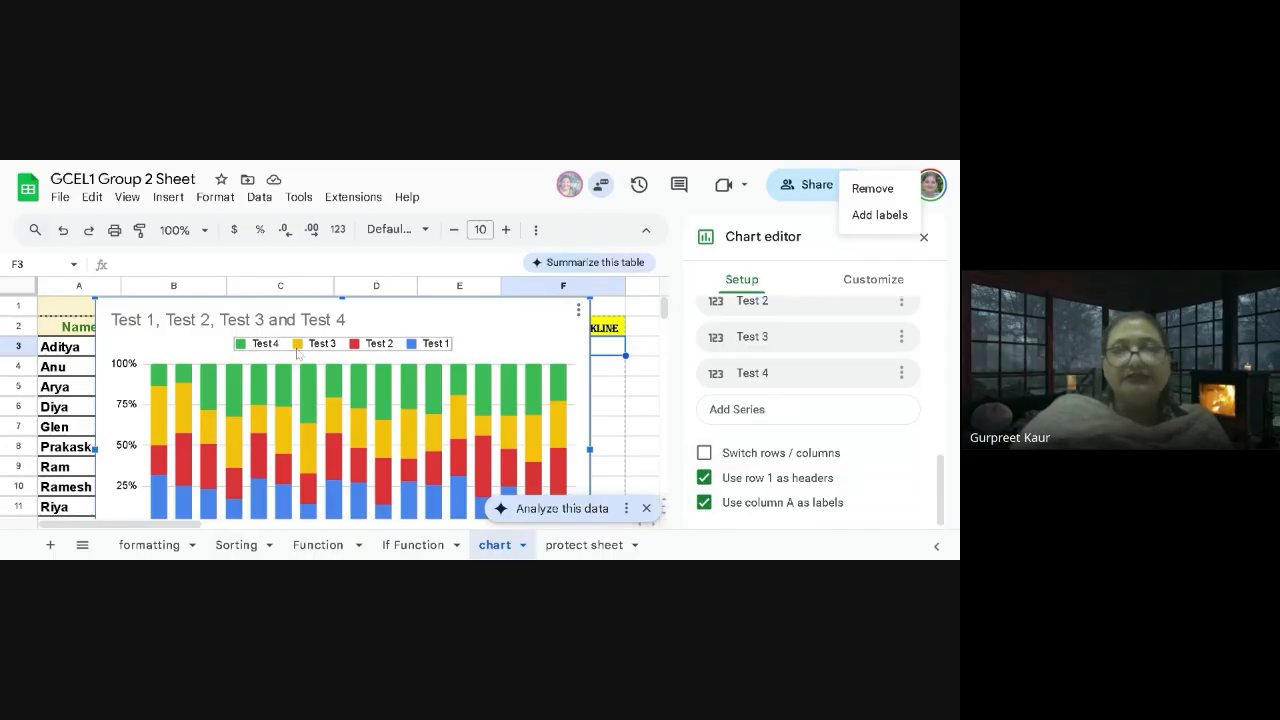
Turn off the chart's Use column A as labels and Use row 1 as headers options, turn both back on, and check the chart
{"action": "left_click", "coordinate": [705, 503]}
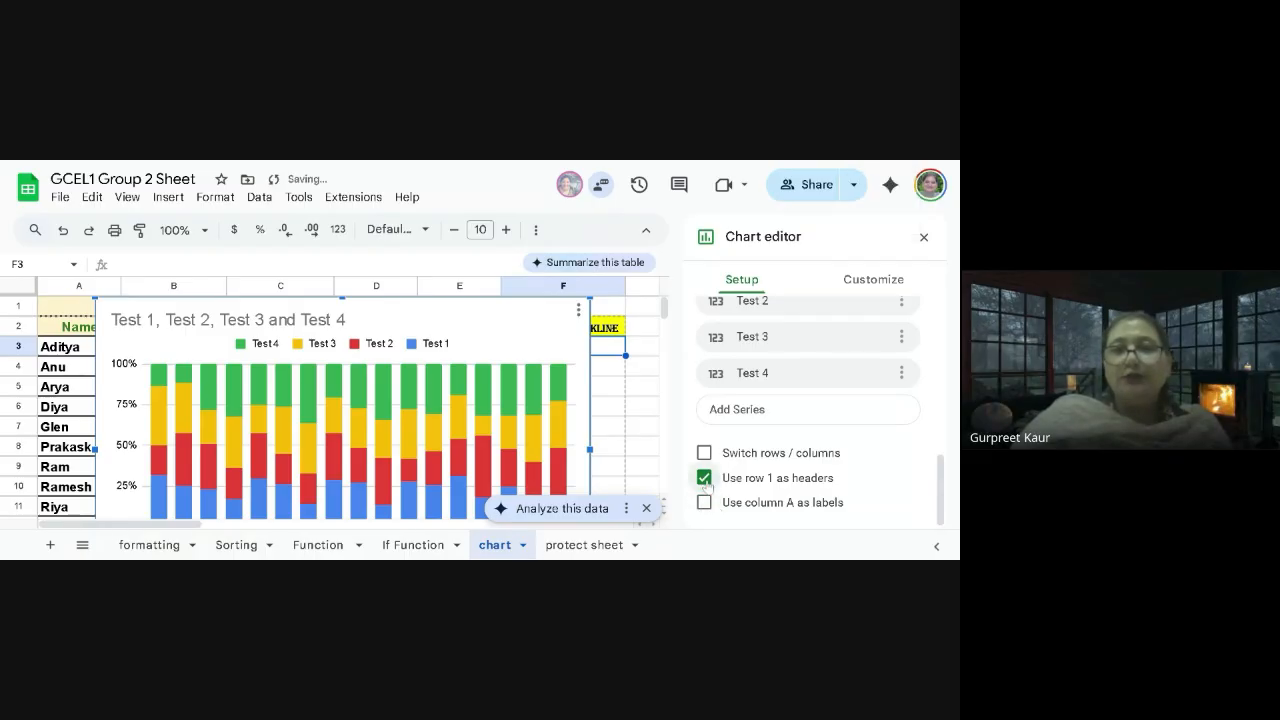
{"action": "left_click", "coordinate": [704, 478]}
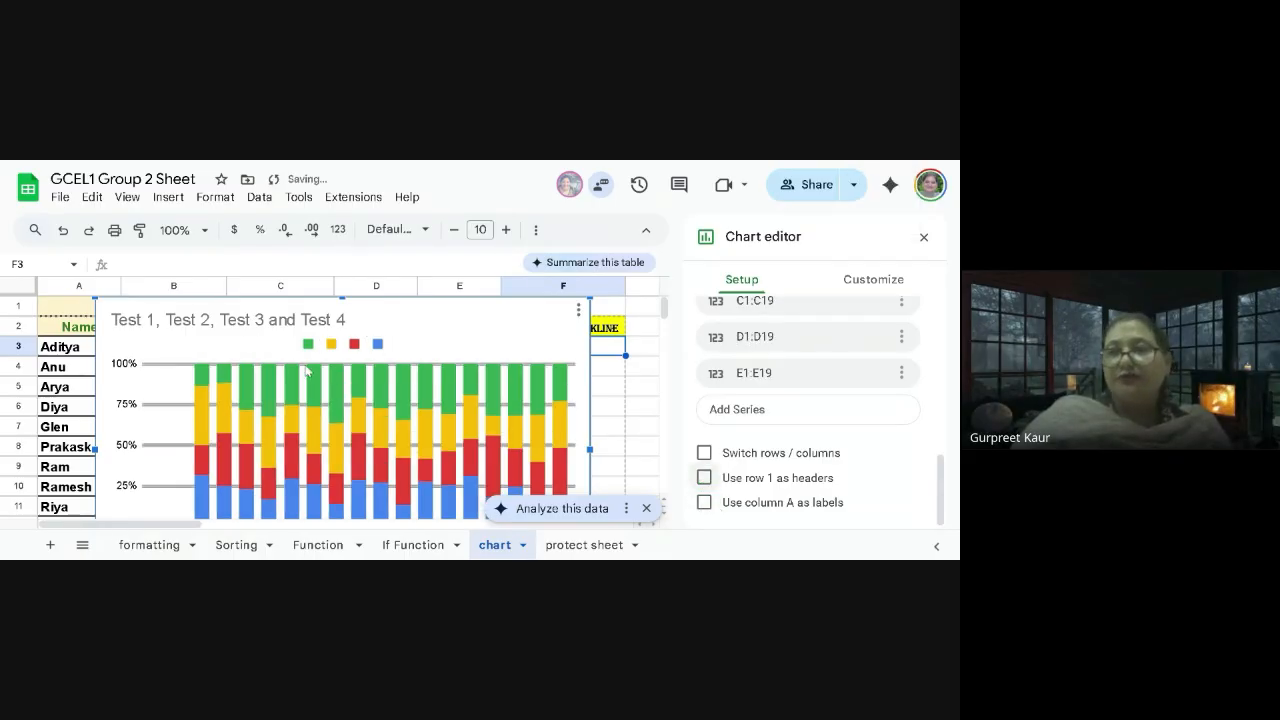
{"action": "left_click", "coordinate": [705, 505]}
{"action": "left_click", "coordinate": [704, 478]}
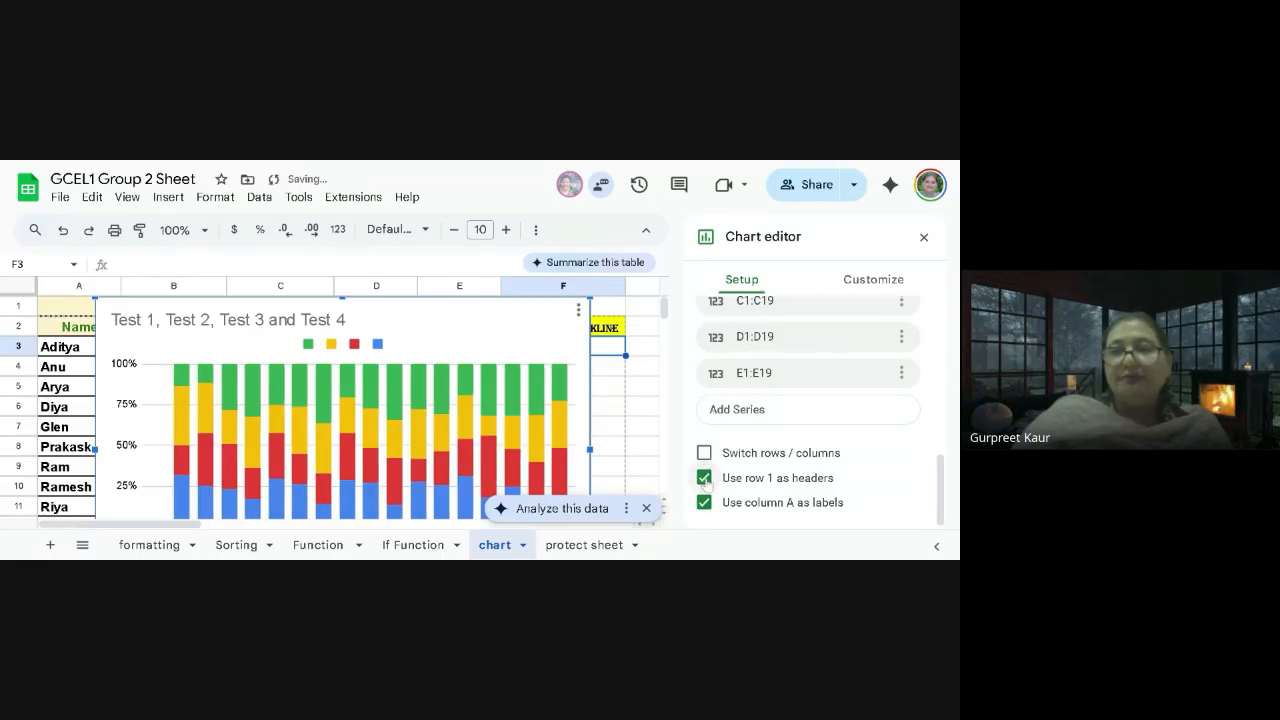
{"action": "scroll", "coordinate": [410, 430], "scroll_direction": "down", "scroll_amount": 2}
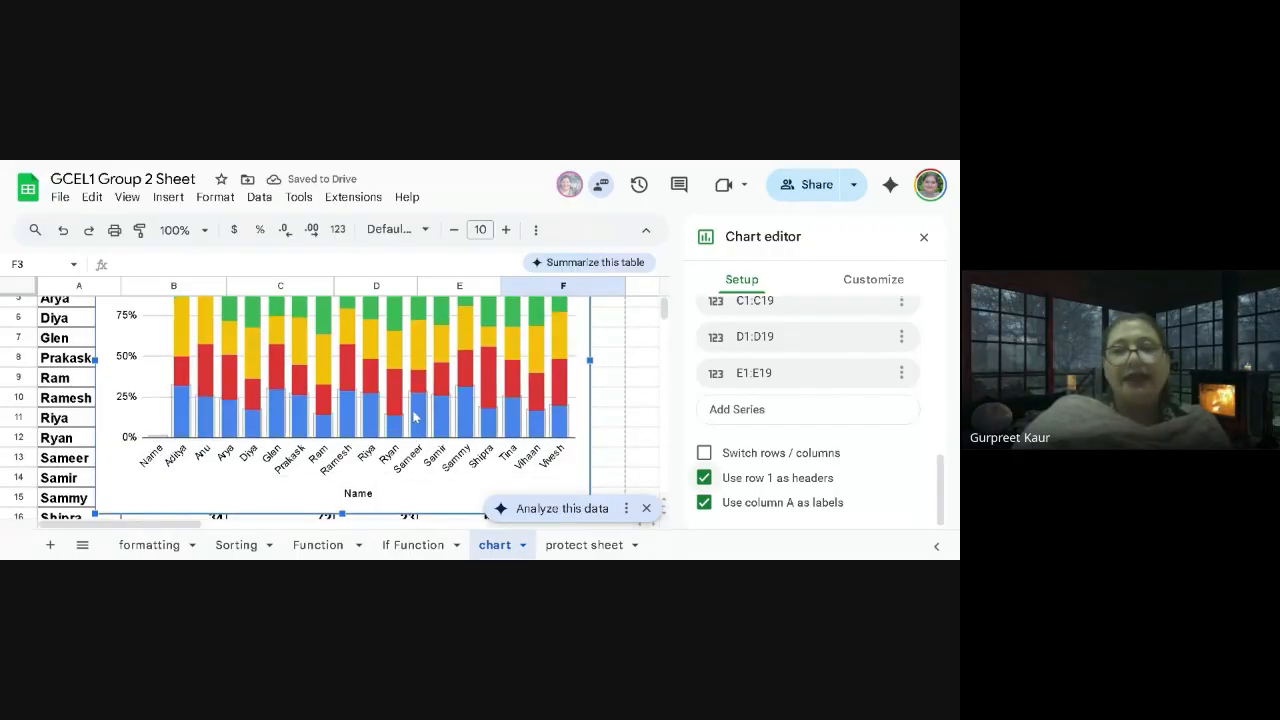
{"action": "scroll", "coordinate": [413, 417], "scroll_direction": "up", "scroll_amount": 2}
{"action": "scroll", "coordinate": [415, 417], "scroll_direction": "up", "scroll_amount": 1}
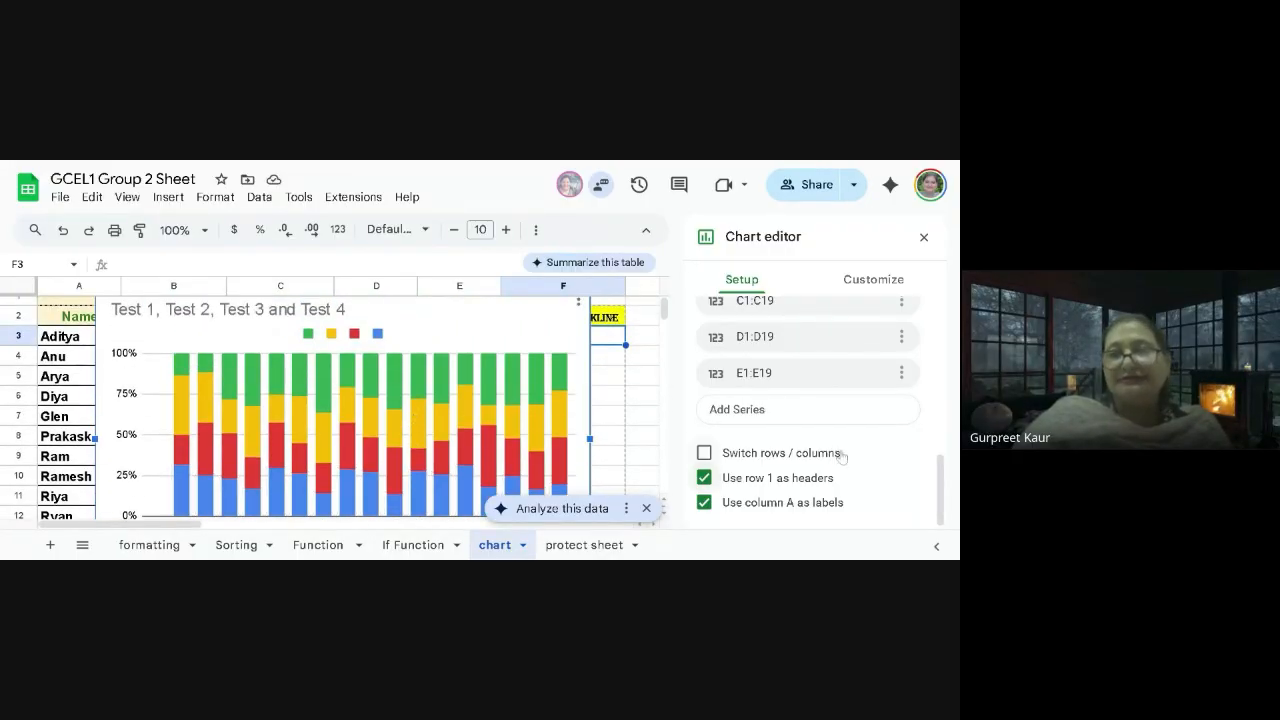
{"action": "scroll", "coordinate": [862, 392], "scroll_direction": "up", "scroll_amount": 5}
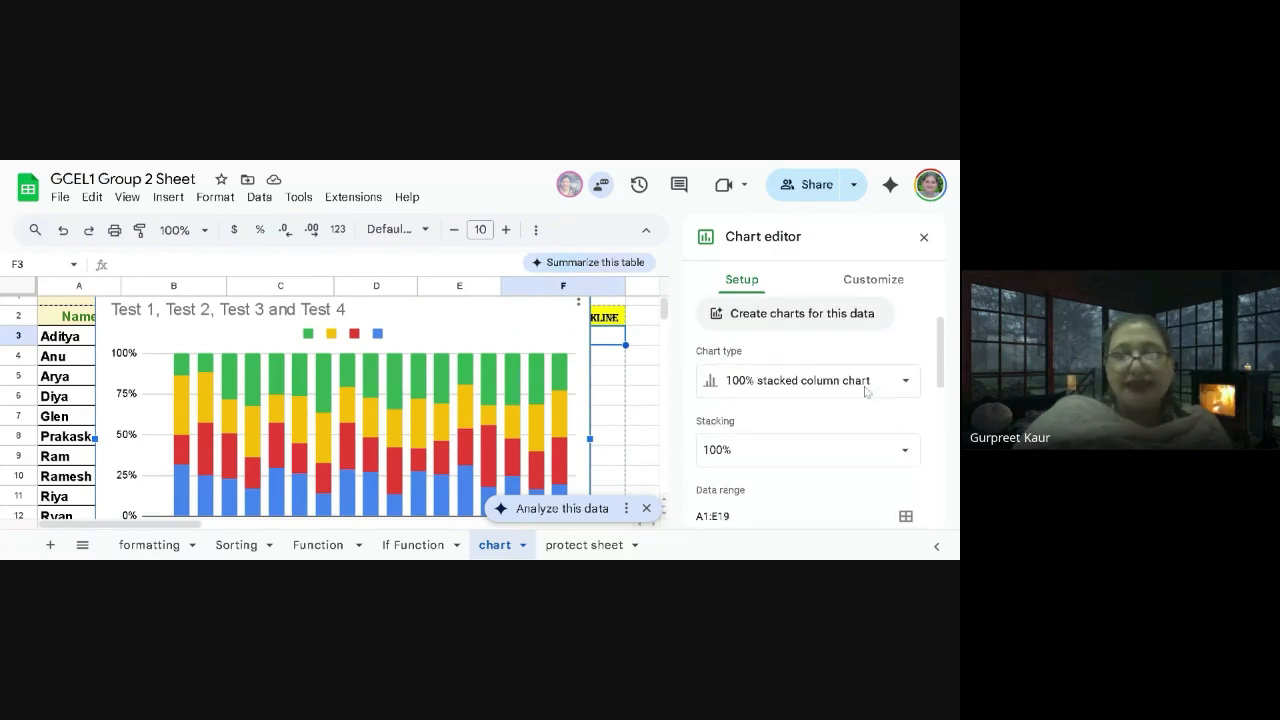
Close the chart editor, shrink the chart and place it beside the marks table, starting in column F
{"action": "left_click", "coordinate": [648, 386]}
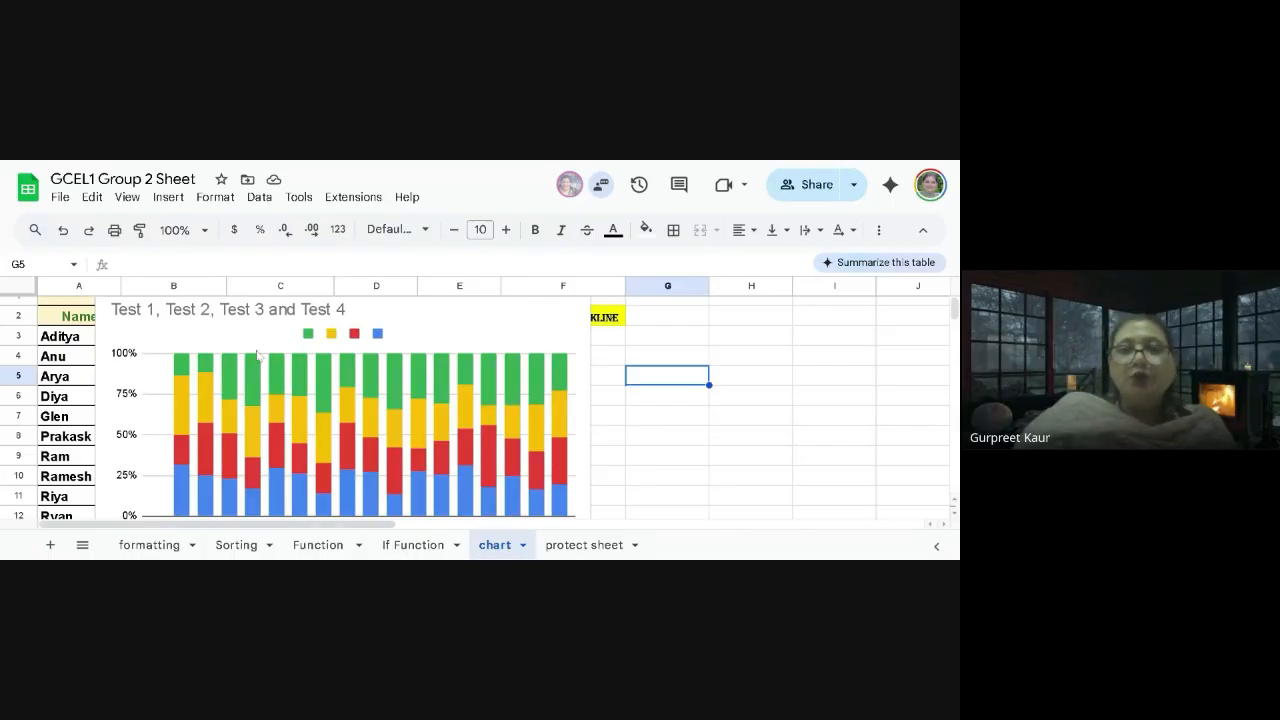
{"action": "left_click", "coordinate": [457, 396]}
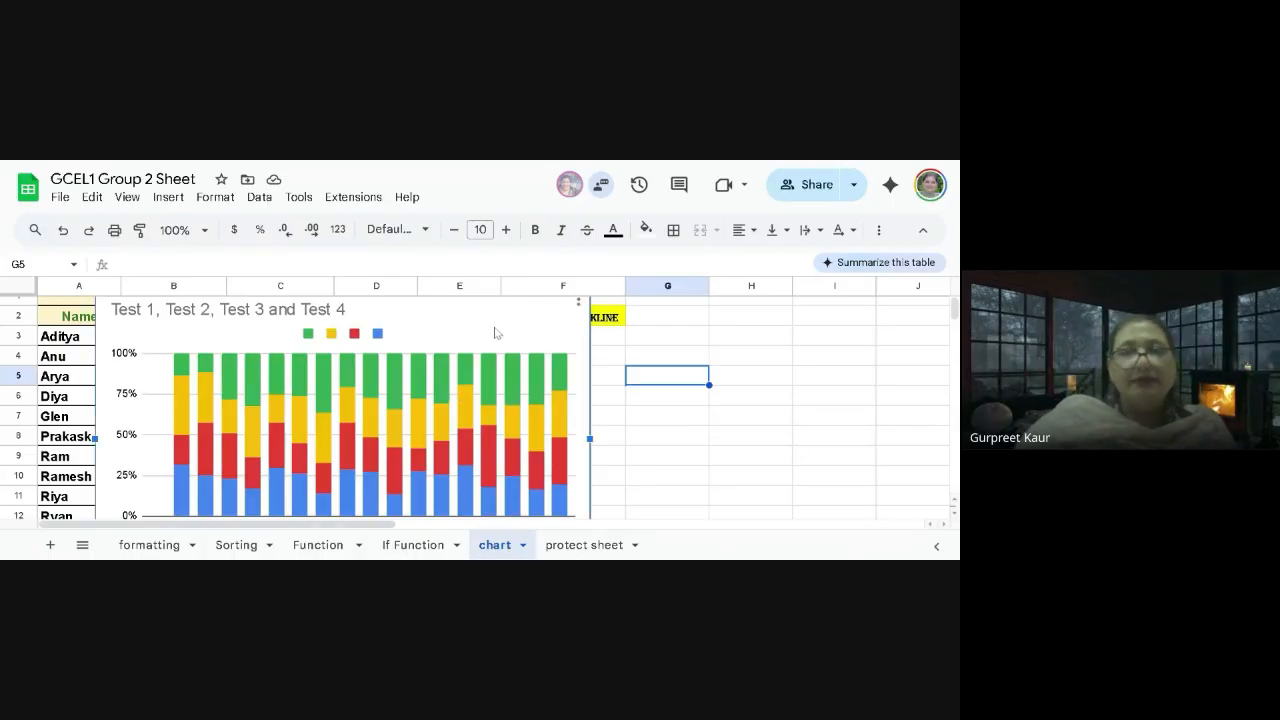
{"action": "left_click_drag", "start_coordinate": [494, 333], "coordinate": [844, 352]}
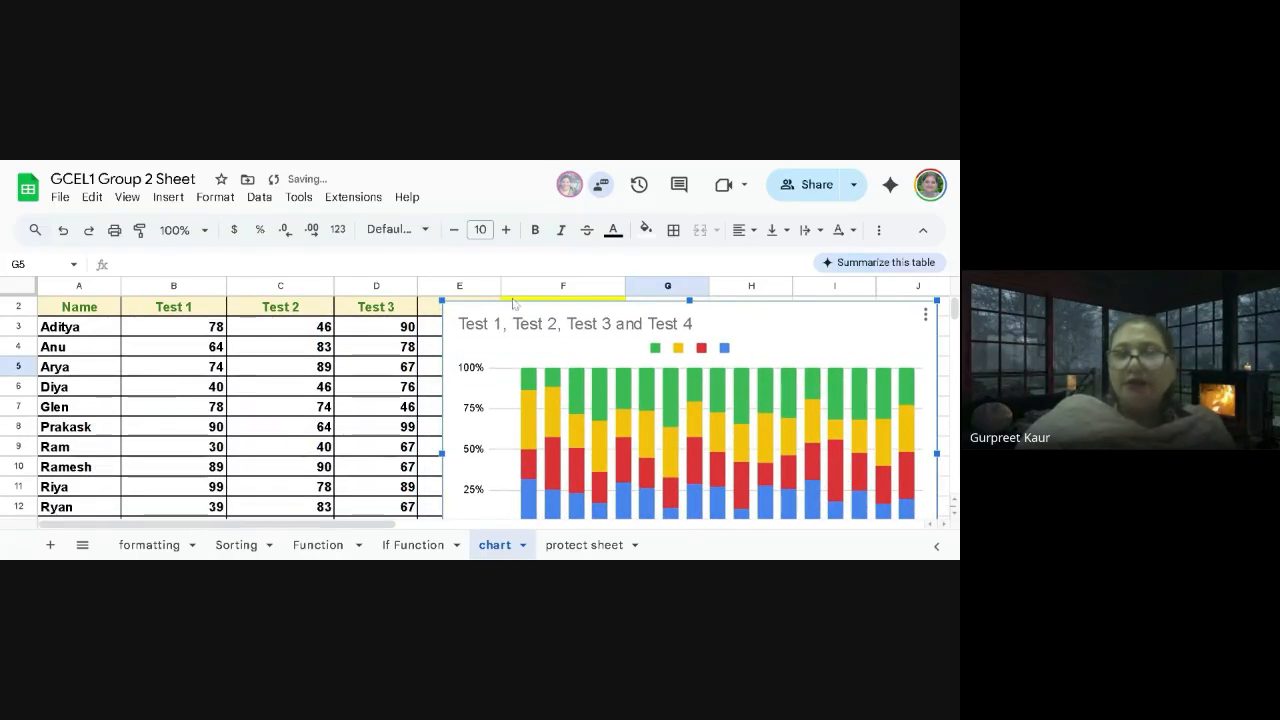
{"action": "left_click_drag", "start_coordinate": [442, 300], "coordinate": [603, 388]}
{"action": "scroll", "coordinate": [575, 378], "scroll_direction": "down", "scroll_amount": 1}
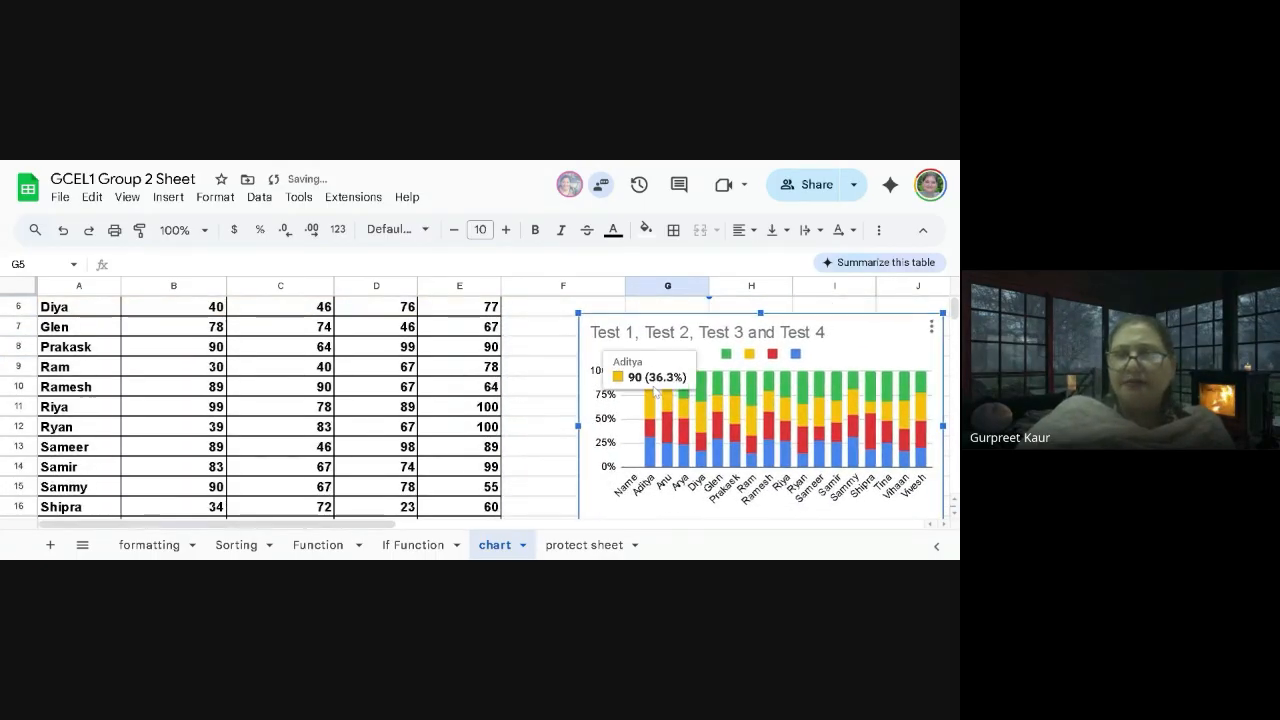
{"action": "left_click_drag", "start_coordinate": [748, 363], "coordinate": [692, 369]}
{"action": "scroll", "coordinate": [694, 368], "scroll_direction": "down", "scroll_amount": 1}
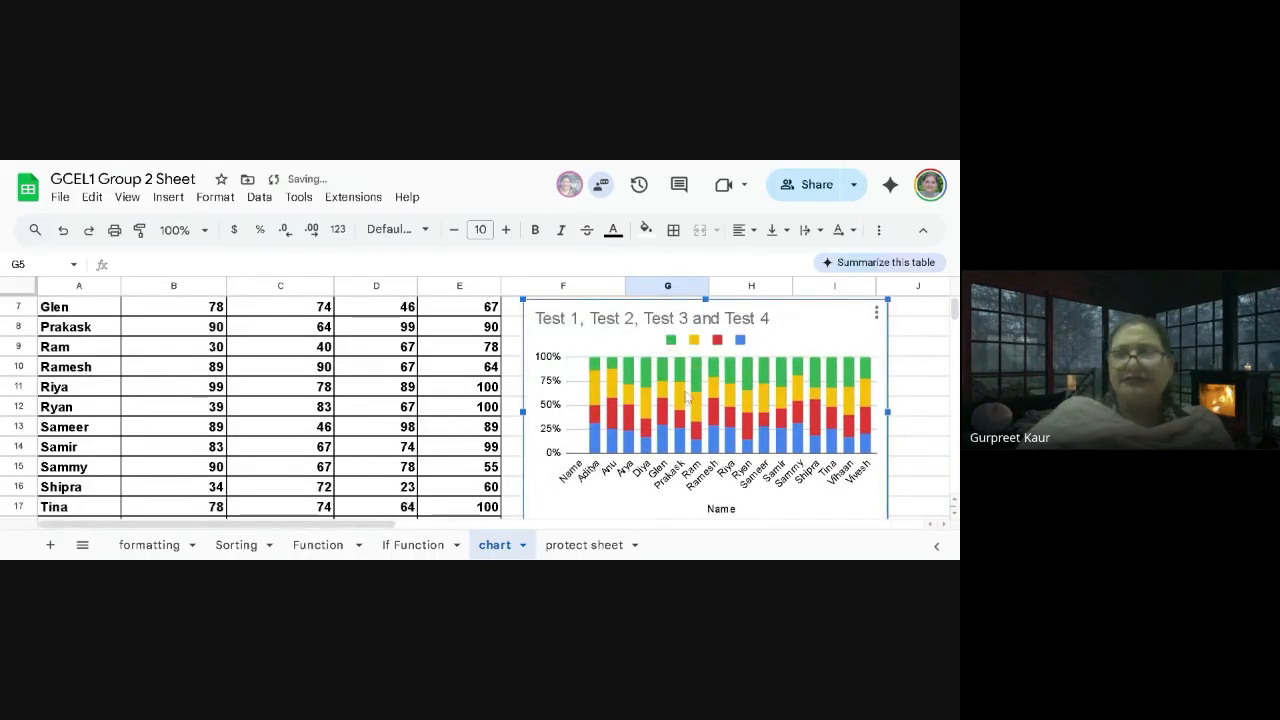
{"action": "scroll", "coordinate": [780, 430], "scroll_direction": "down", "scroll_amount": 2}
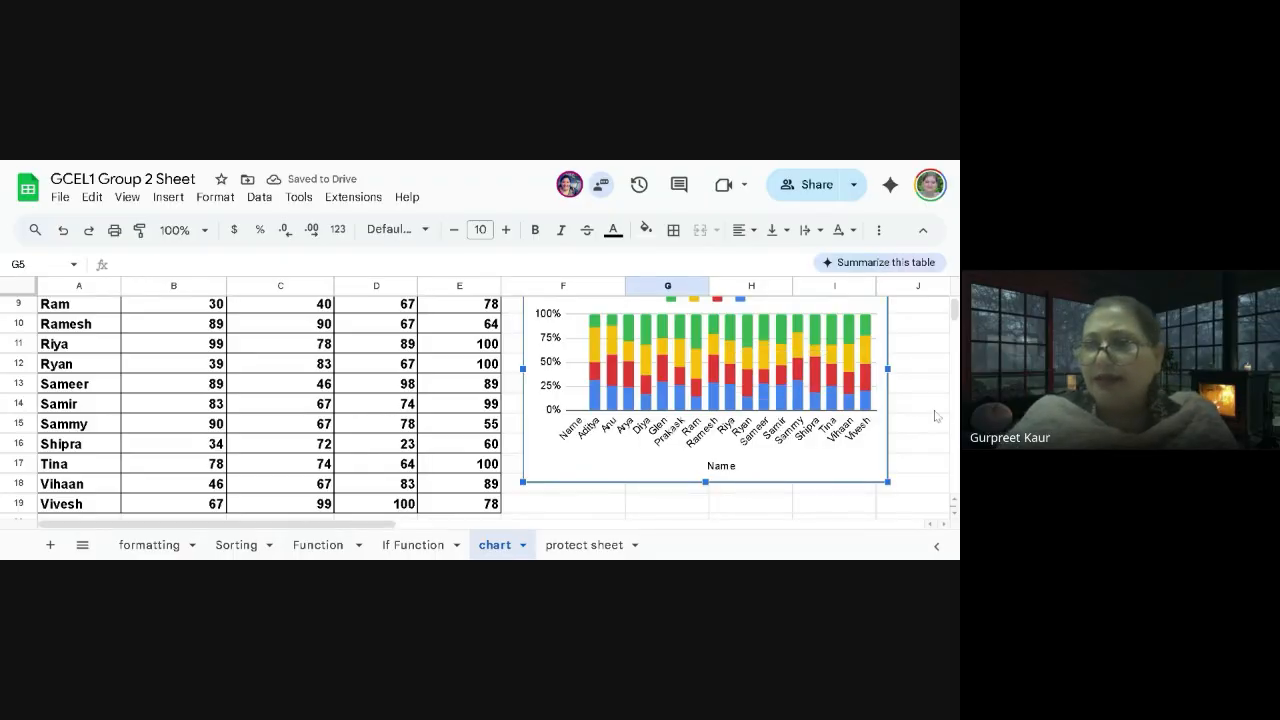
{"action": "scroll", "coordinate": [866, 420], "scroll_direction": "up", "scroll_amount": 3}
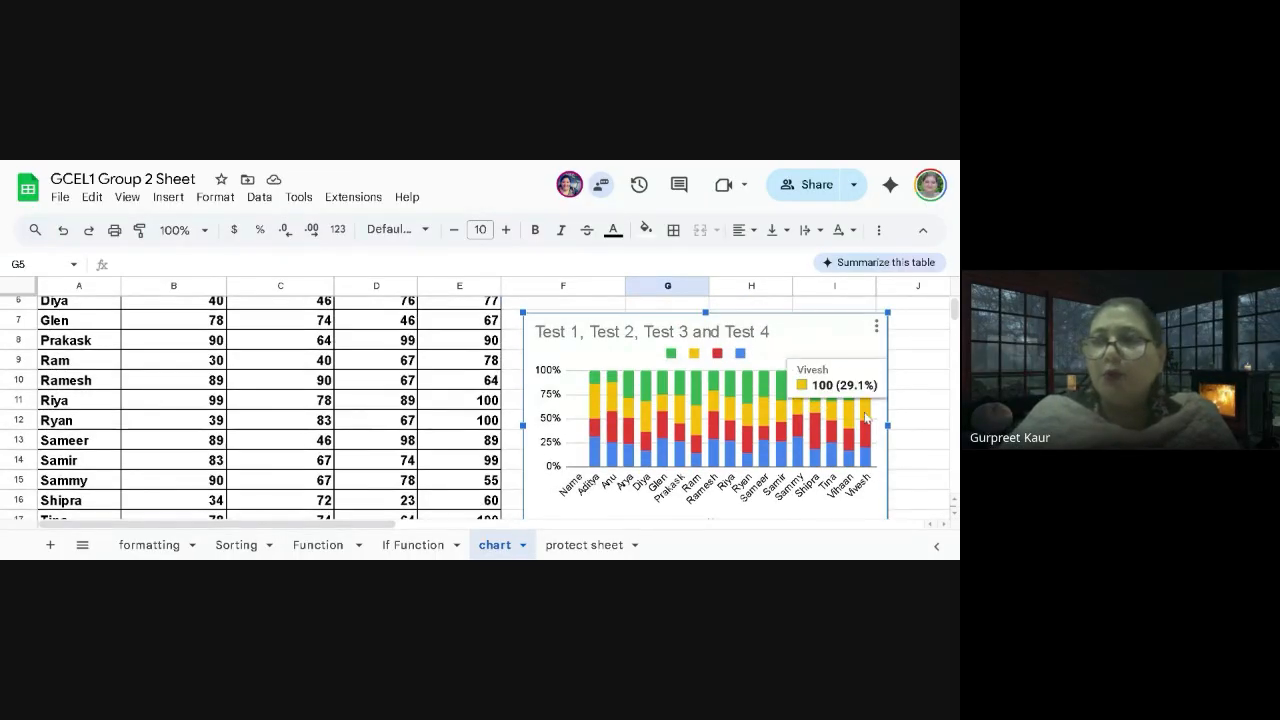
Move the chart to its own sheet and inspect individual students' marks on its stacked columns
{"action": "left_click", "coordinate": [876, 327]}
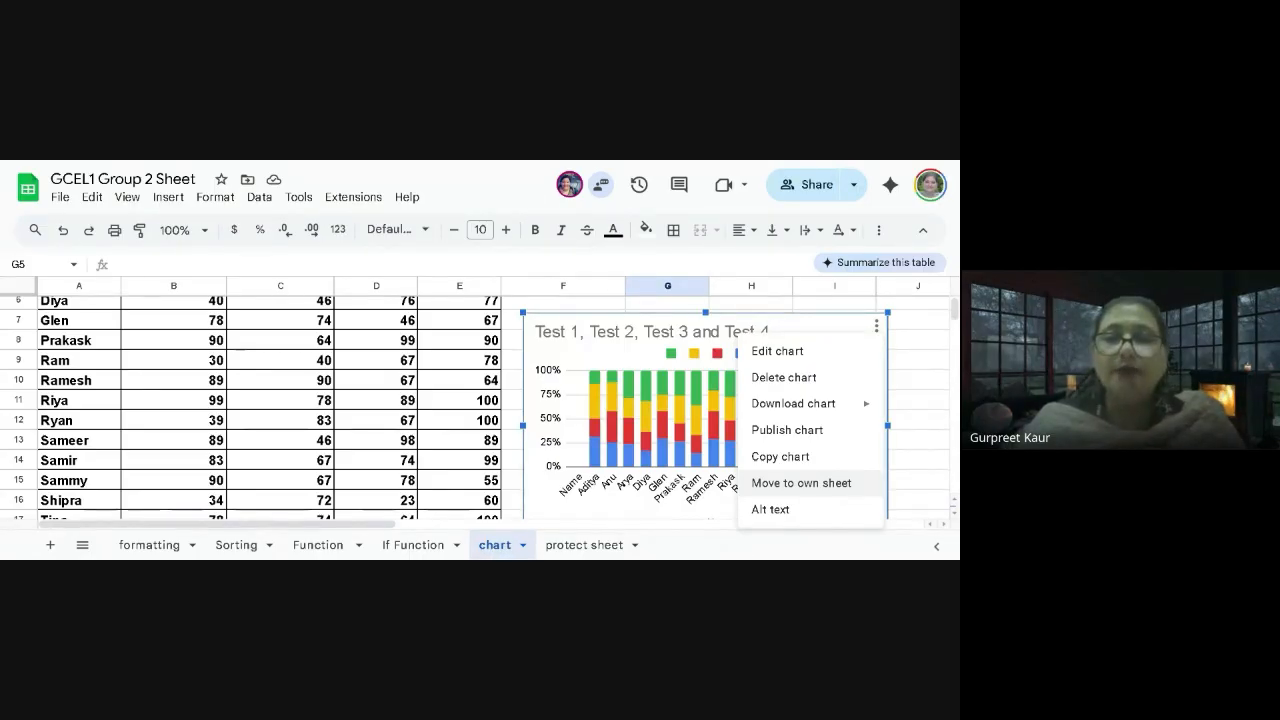
{"action": "left_click", "coordinate": [814, 484]}
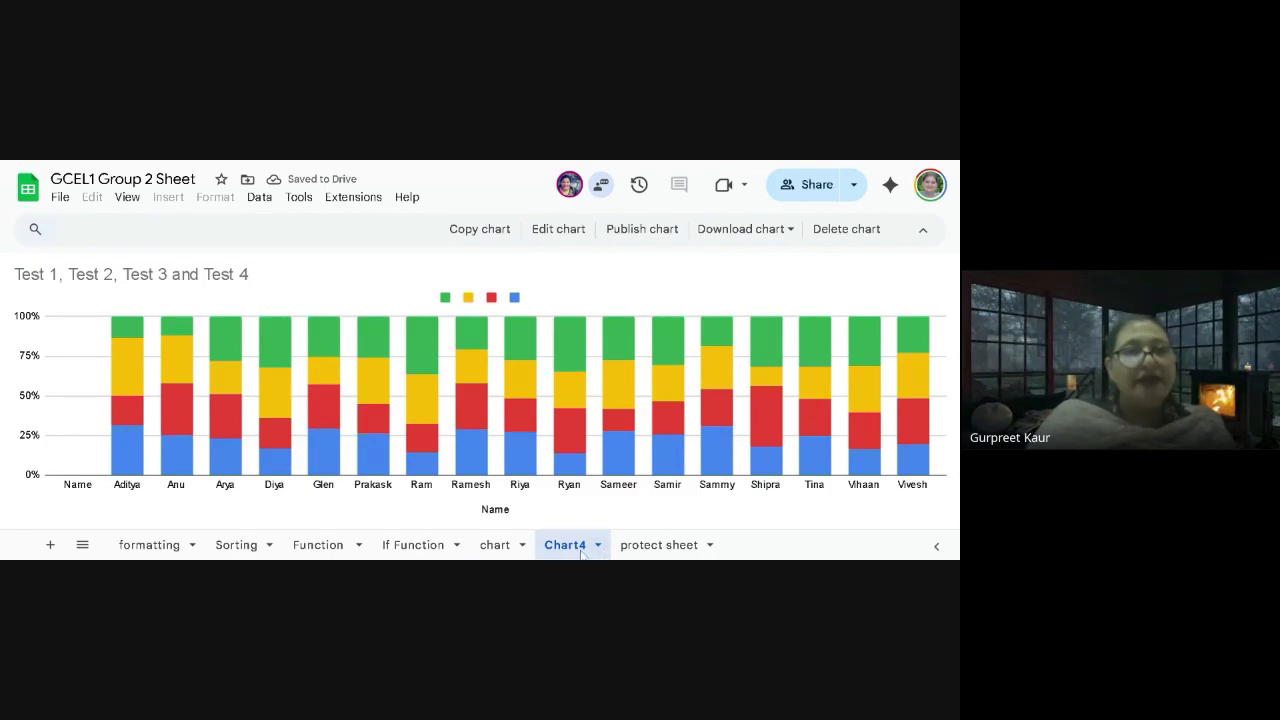
{"action": "mouse_move", "coordinate": [585, 441]}
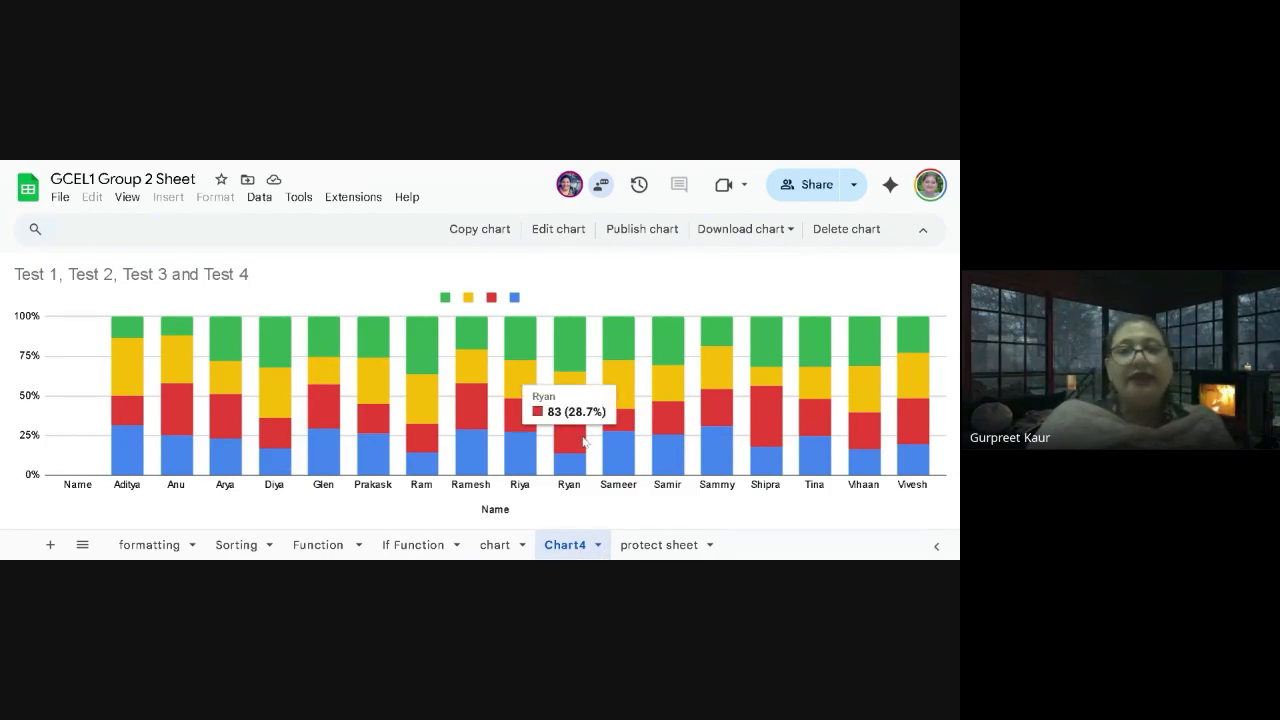
{"action": "mouse_move", "coordinate": [715, 370]}
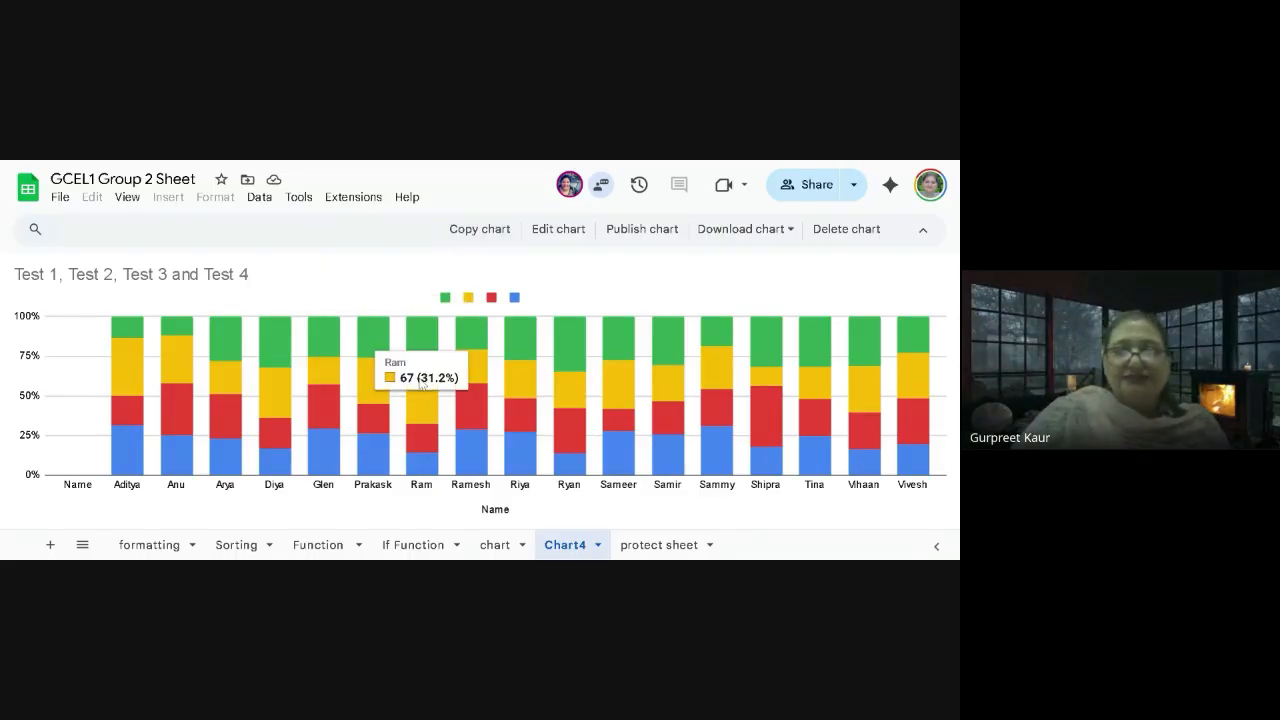
Return to the chart sheet and insert a new chart of the students' test marks, starting from cell F4
{"action": "left_click", "coordinate": [497, 548]}
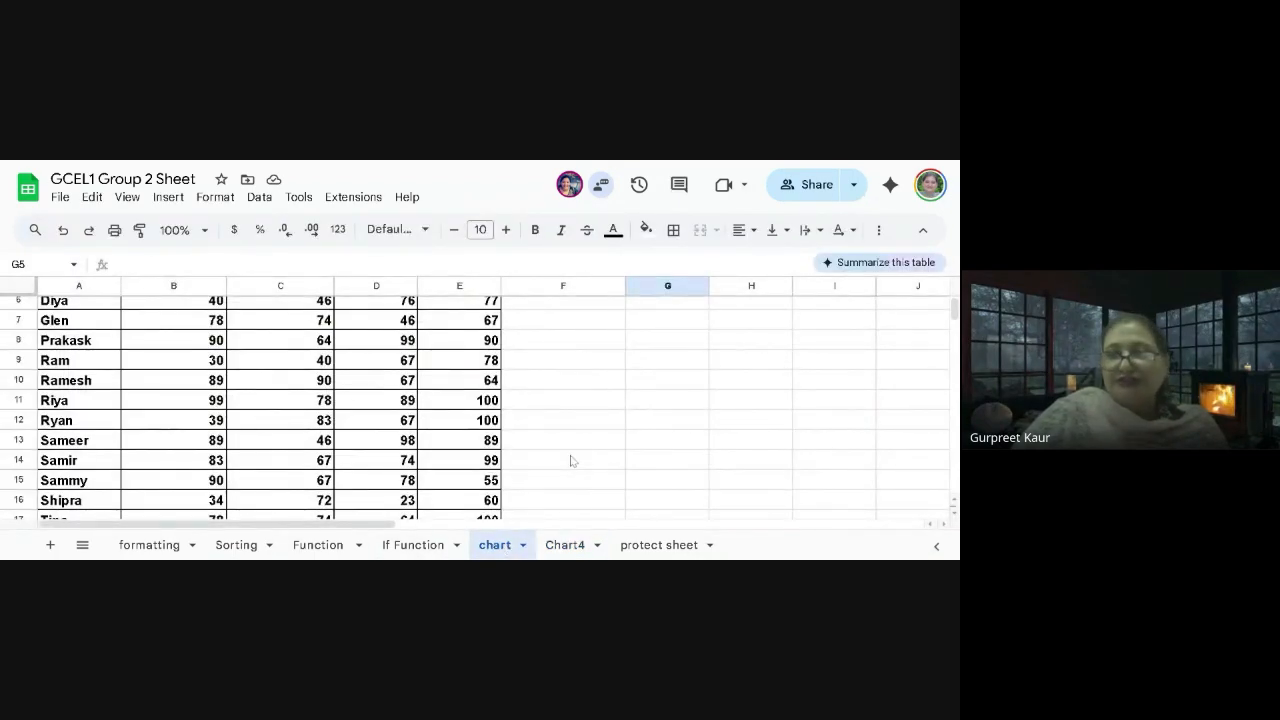
{"action": "scroll", "coordinate": [632, 393], "scroll_direction": "up", "scroll_amount": 2}
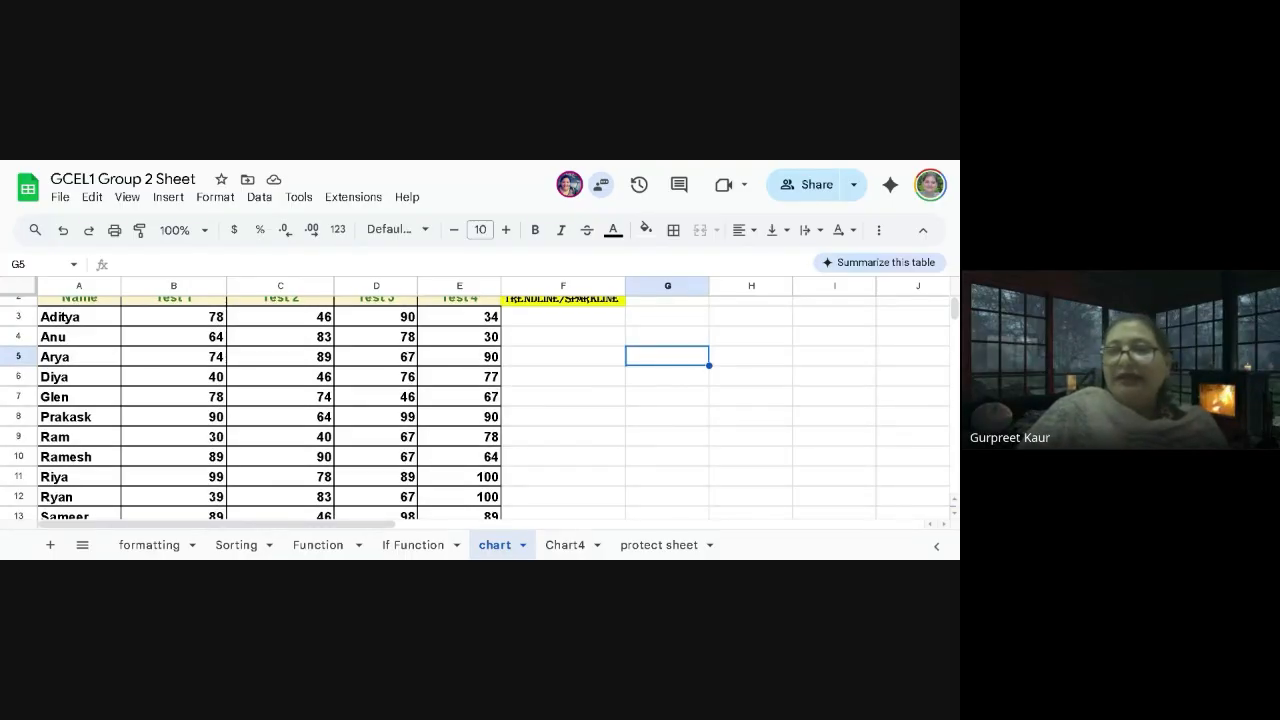
{"action": "left_click", "coordinate": [560, 548]}
{"action": "left_click", "coordinate": [495, 545]}
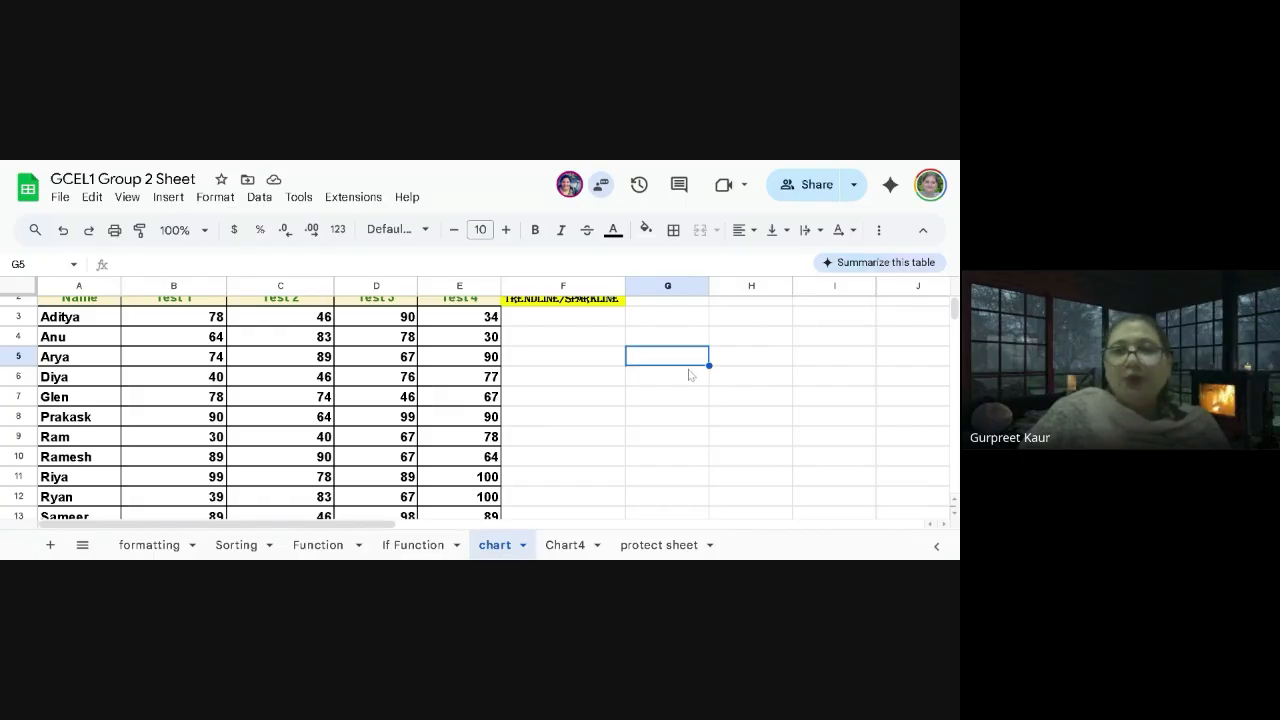
{"action": "left_click", "coordinate": [584, 342]}
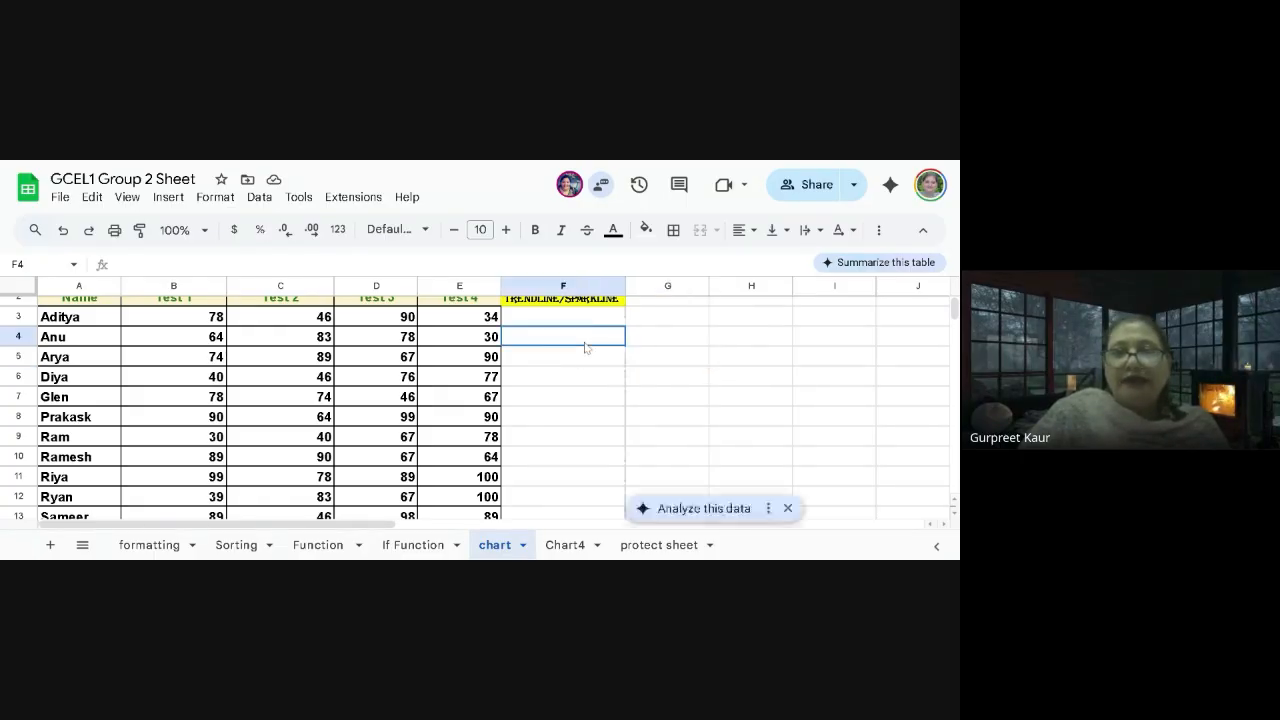
{"action": "left_click", "coordinate": [164, 197]}
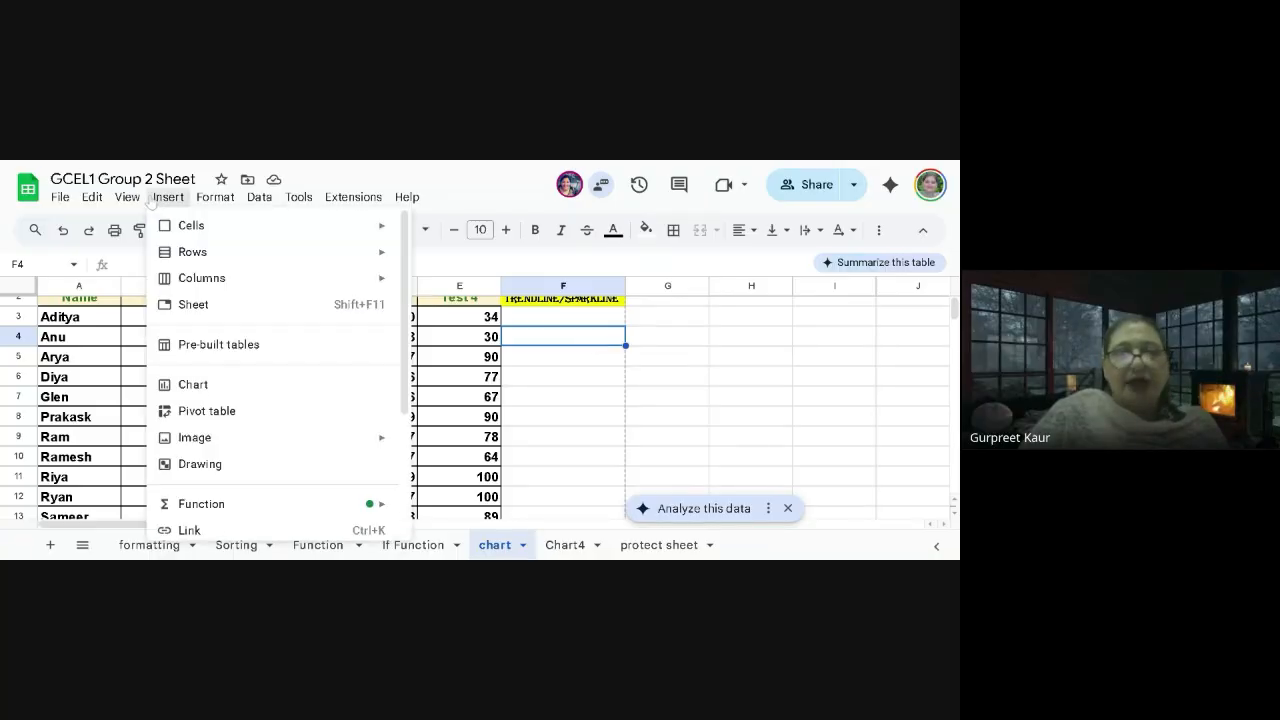
{"action": "left_click", "coordinate": [195, 392]}
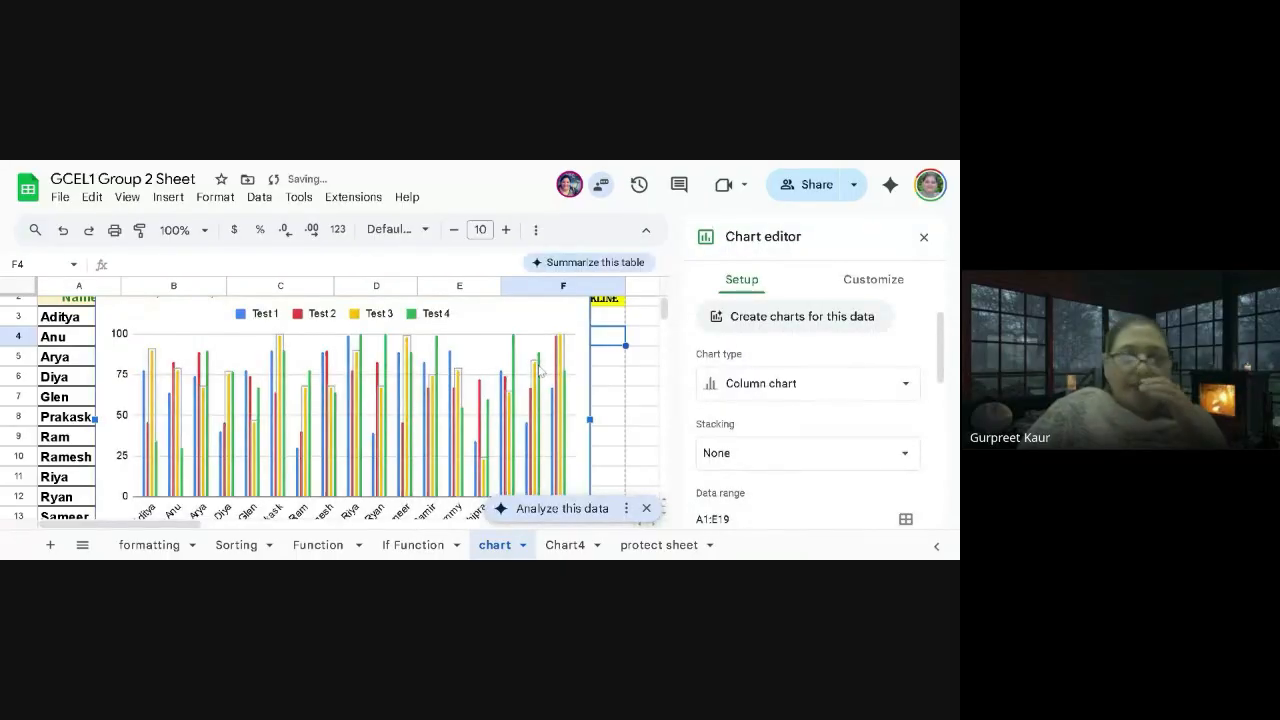
Browse the available chart types and choose Column chart for the new chart
{"action": "left_click", "coordinate": [845, 383]}
{"action": "scroll", "coordinate": [814, 473], "scroll_direction": "down", "scroll_amount": 5}
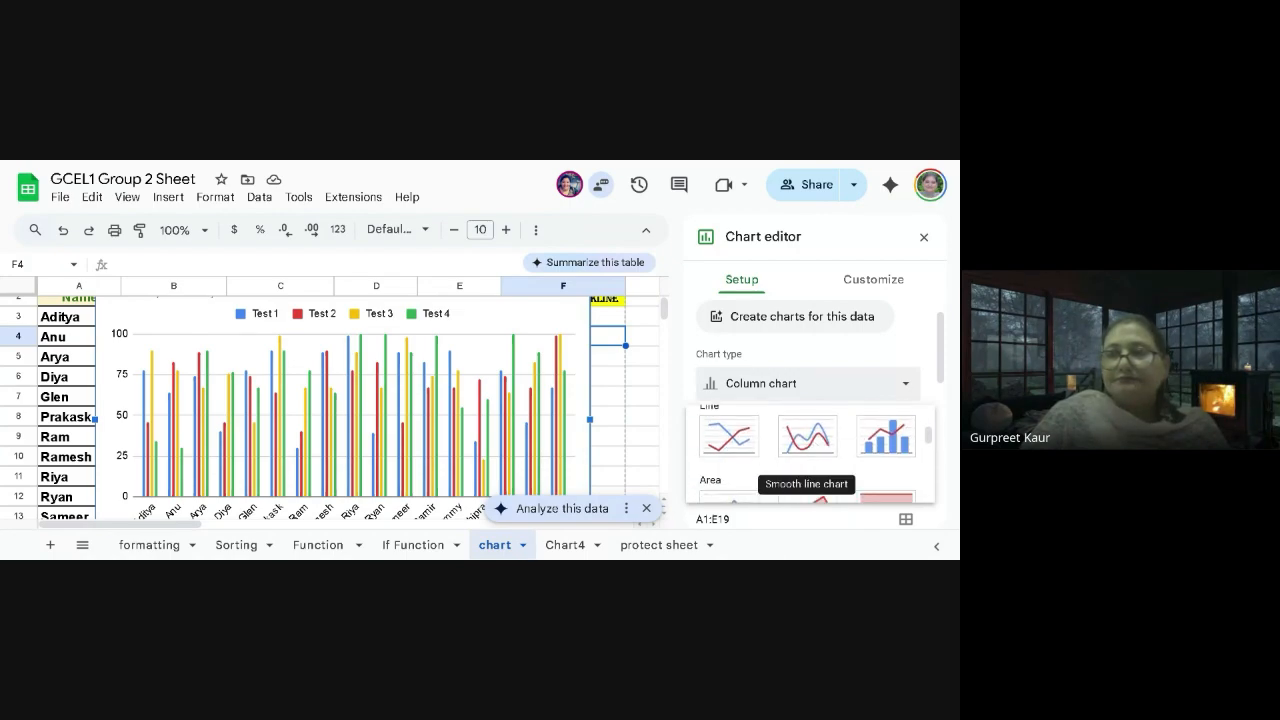
{"action": "scroll", "coordinate": [807, 455], "scroll_direction": "down", "scroll_amount": 2}
{"action": "scroll", "coordinate": [760, 458], "scroll_direction": "down", "scroll_amount": 3}
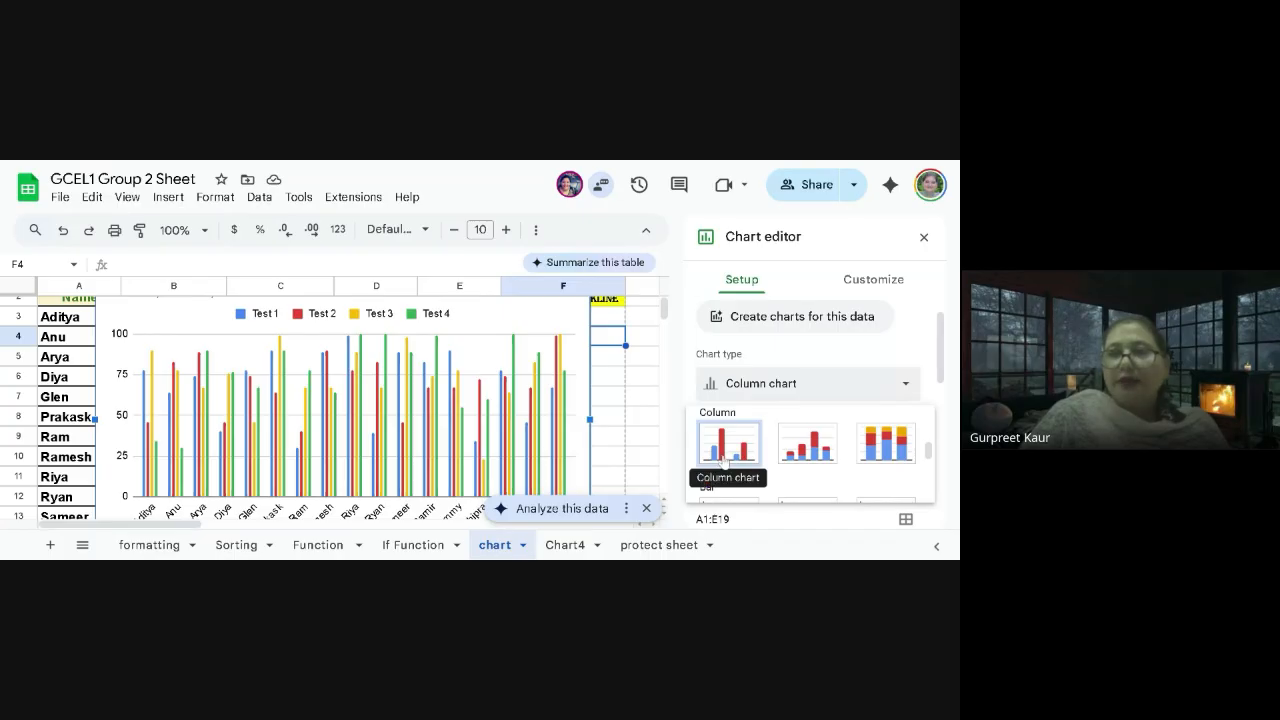
{"action": "left_click", "coordinate": [741, 456]}
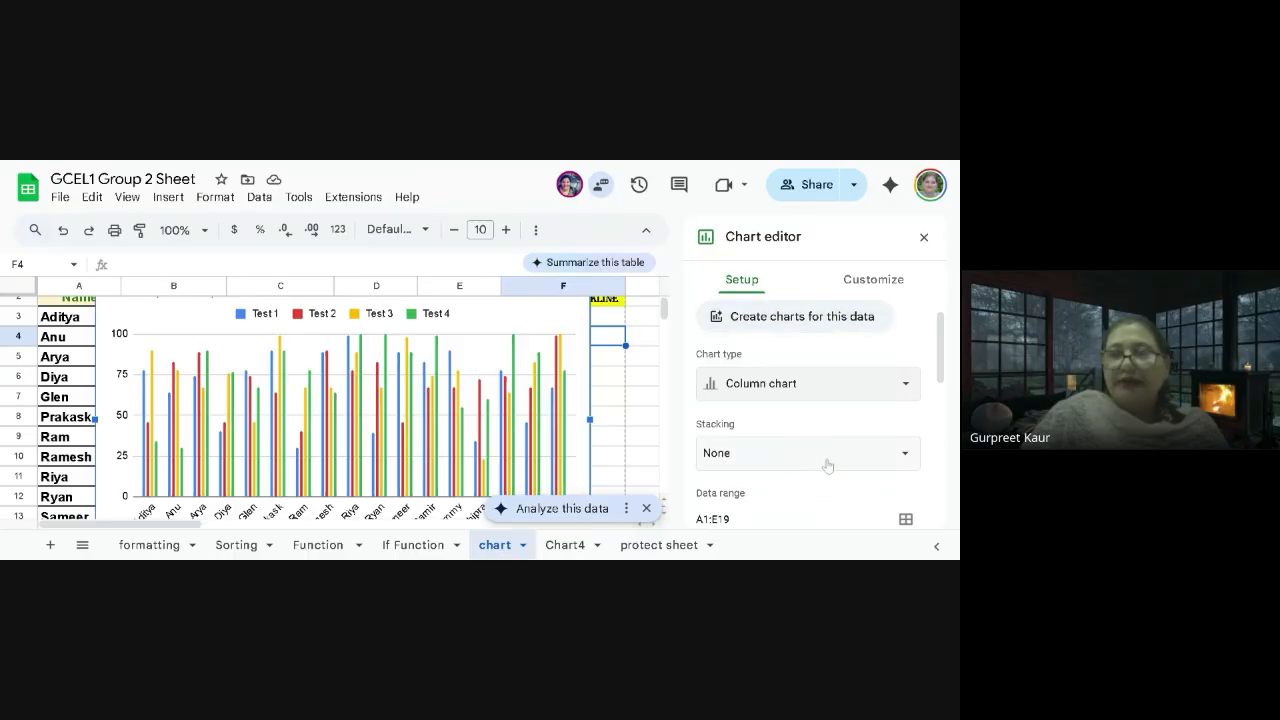
Set the chart's title text to "Analysis of Assignments"
{"action": "left_click", "coordinate": [878, 282]}
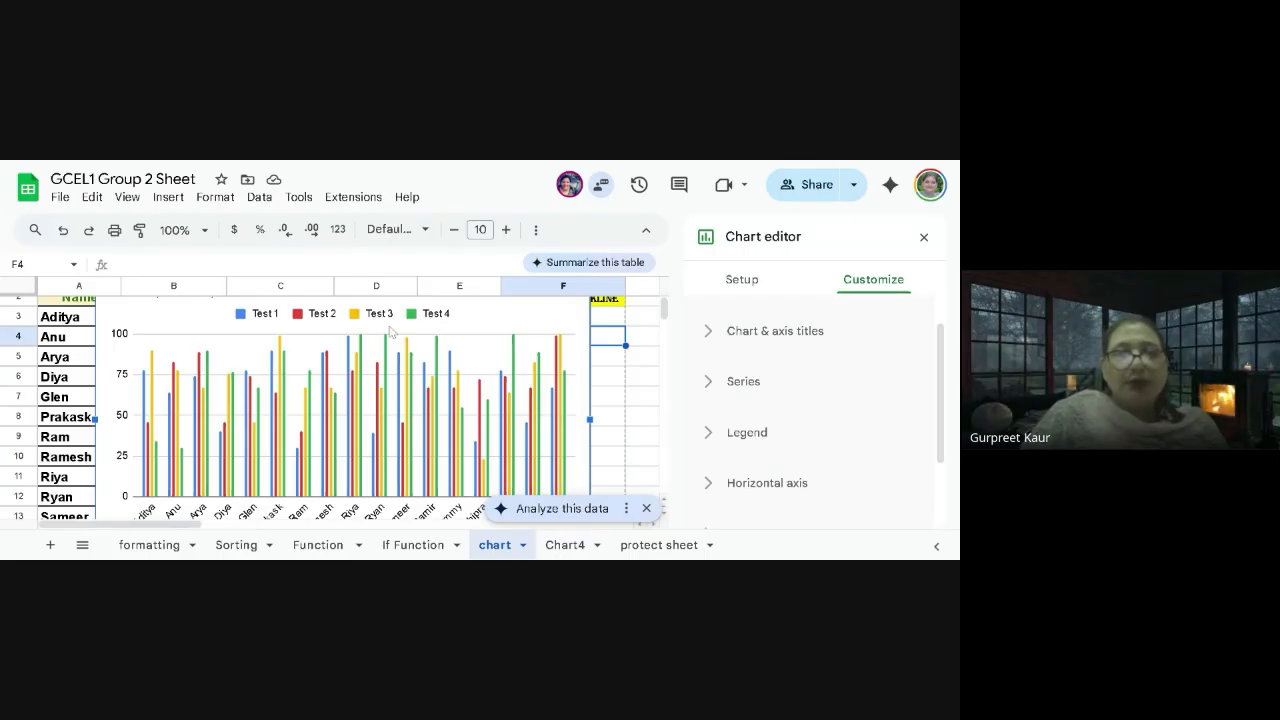
{"action": "scroll", "coordinate": [125, 344], "scroll_direction": "up", "scroll_amount": 1}
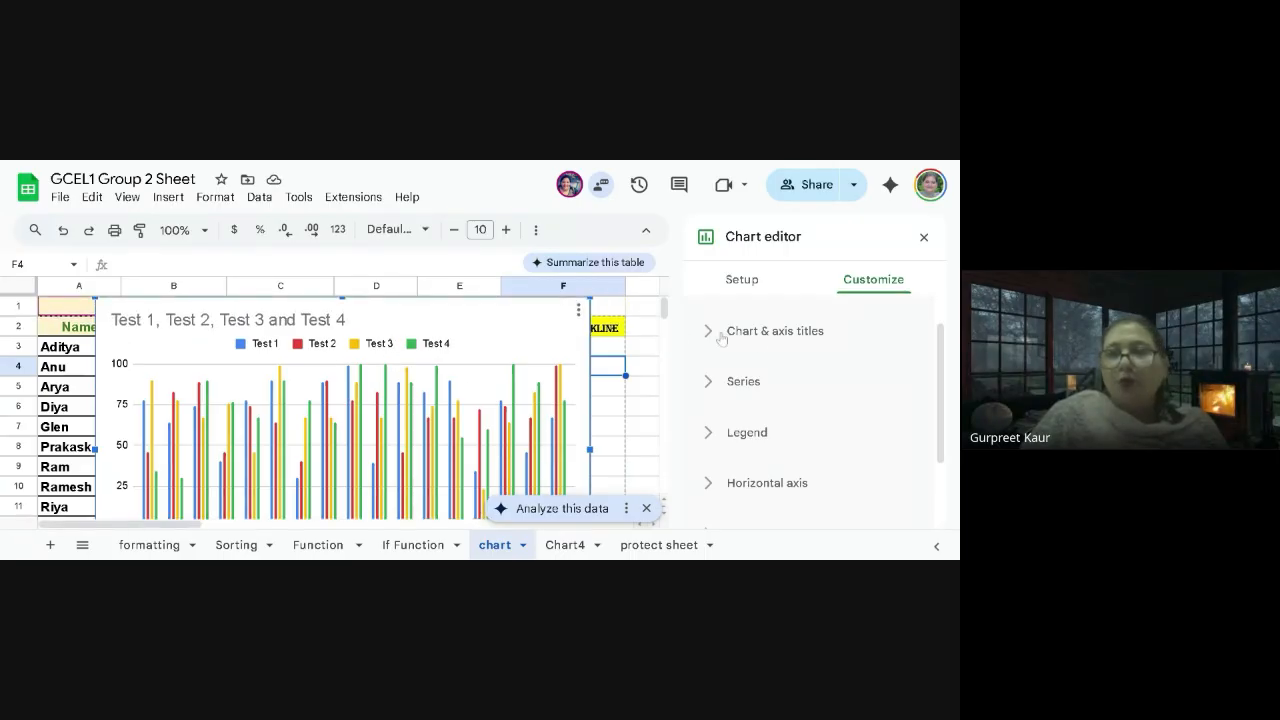
{"action": "left_click", "coordinate": [766, 336]}
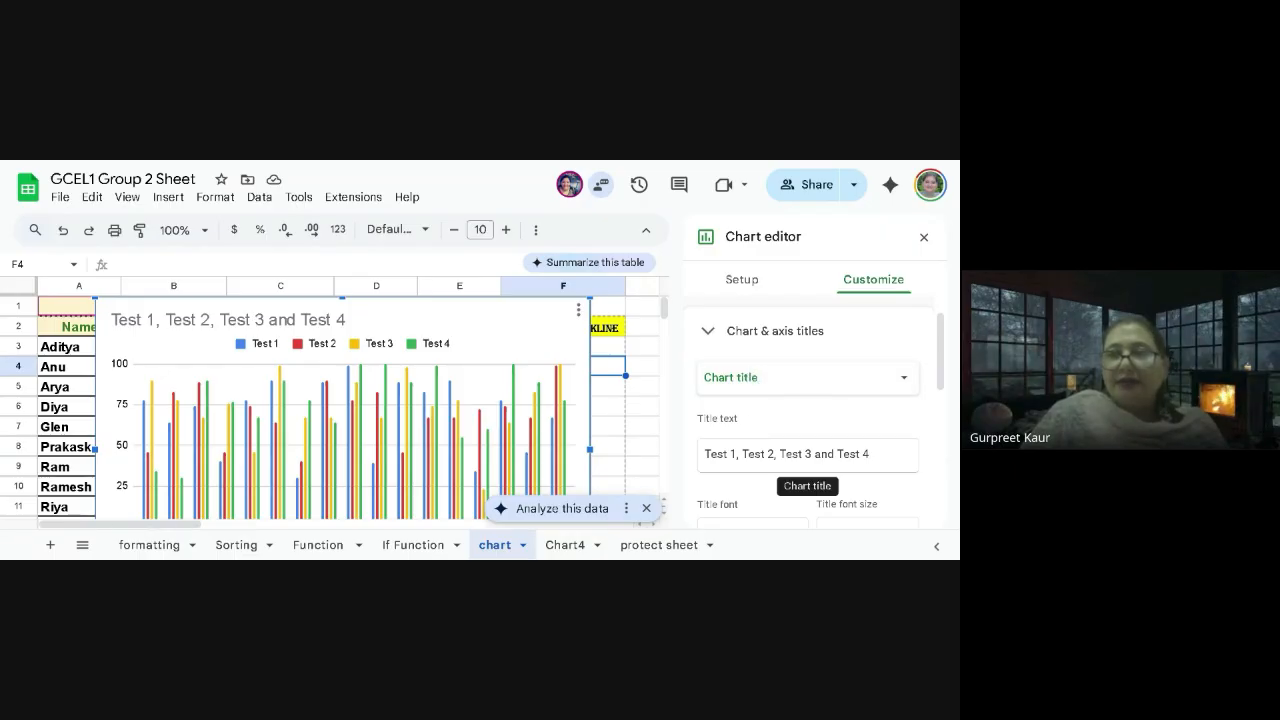
{"action": "left_click", "coordinate": [760, 455]}
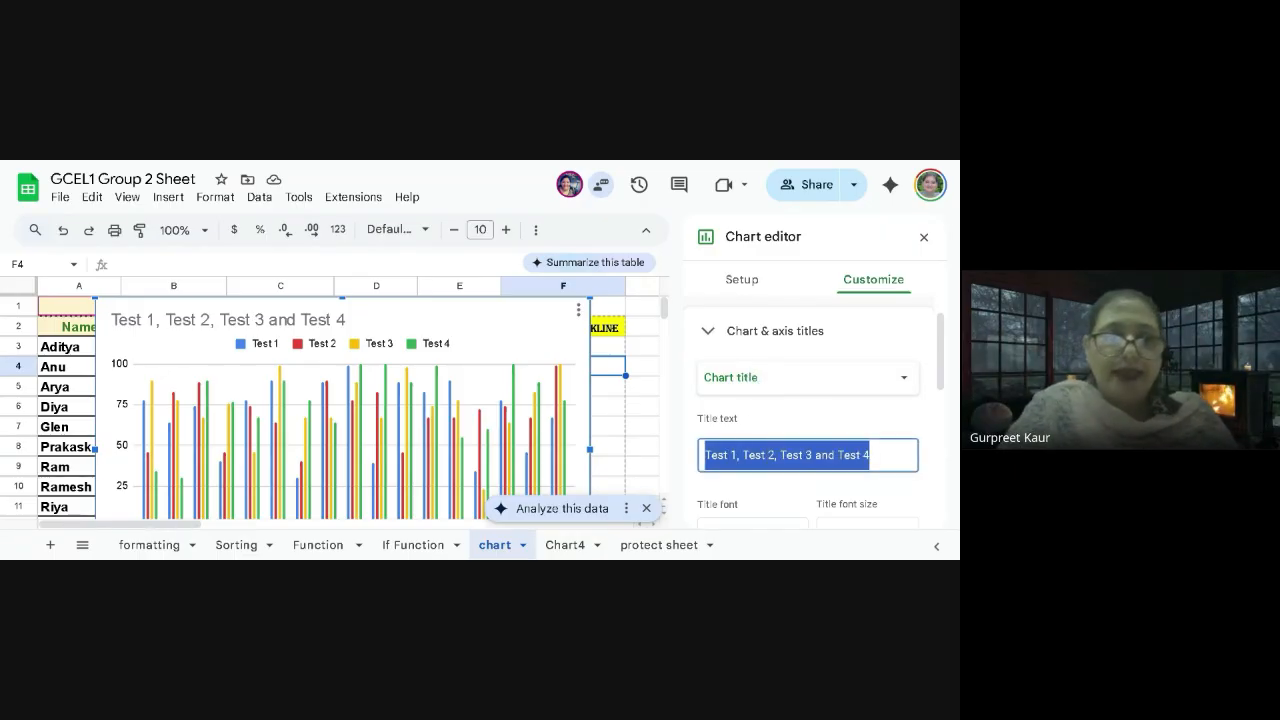
{"action": "type", "text": "Analysis of Te"}
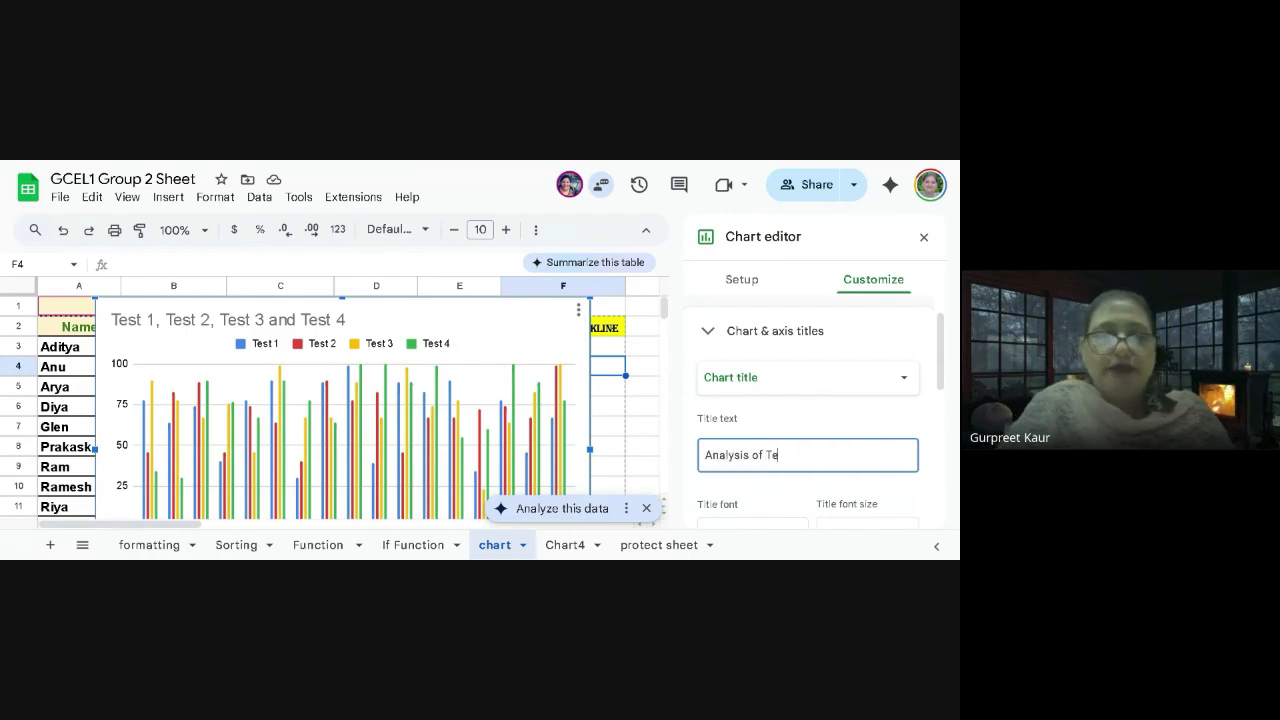
{"action": "type", "text": "stAssignmnets"}
{"action": "key", "text": "BackSpace"}
{"action": "key", "text": "BackSpace"}
{"action": "key", "text": "BackSpace"}
{"action": "key", "text": "BackSpace"}
{"action": "type", "text": "en"}
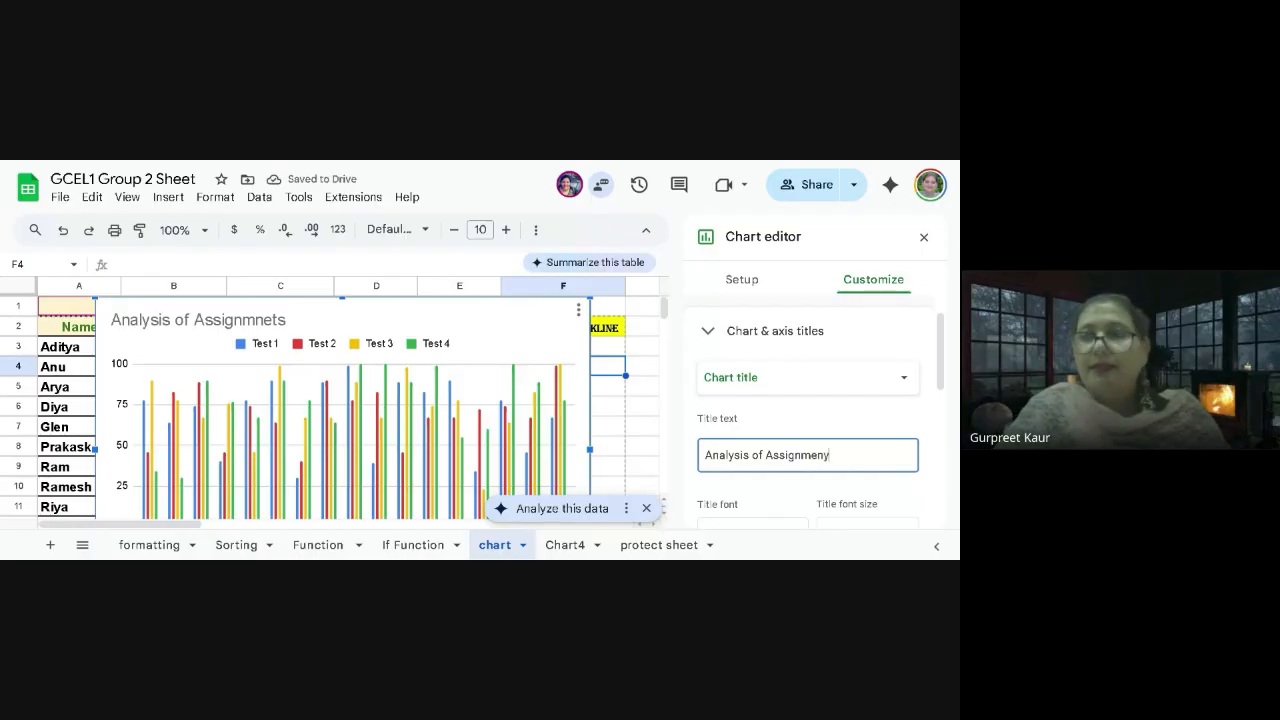
{"action": "type", "text": "ts"}
Set the chart title's font to Sans Serif and its font size to 30
{"action": "scroll", "coordinate": [816, 420], "scroll_direction": "down", "scroll_amount": 1}
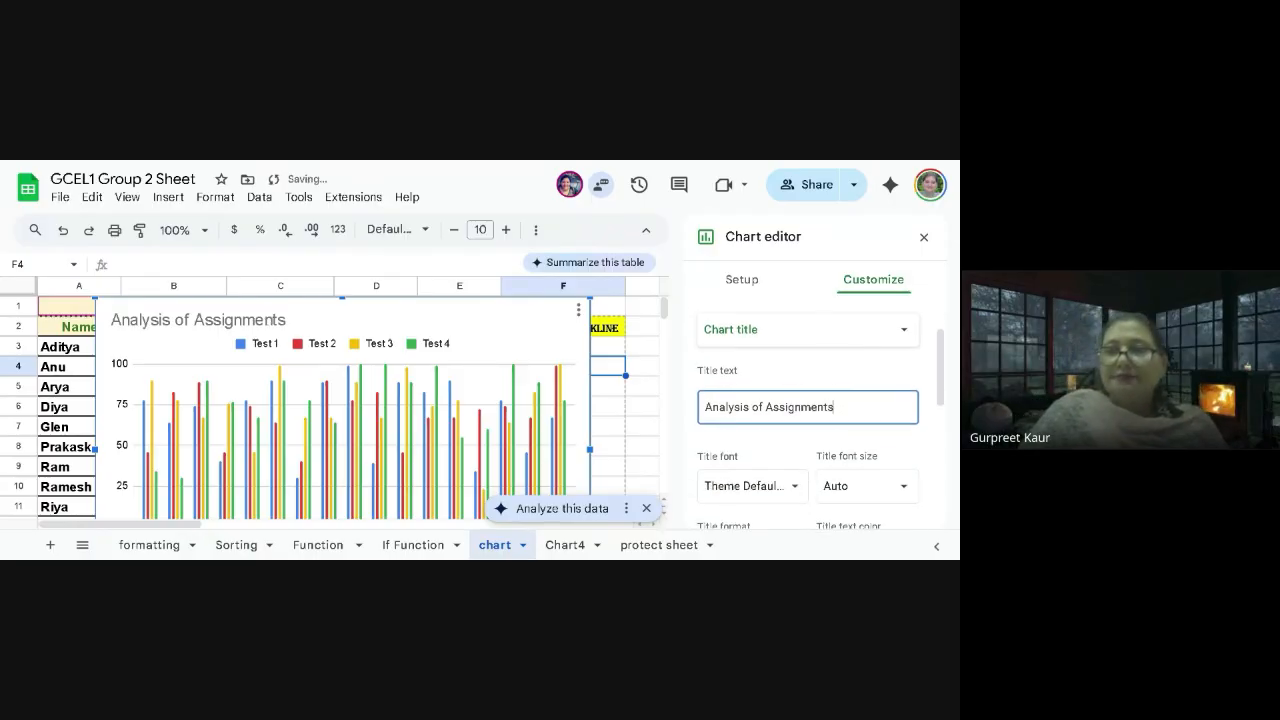
{"action": "left_click", "coordinate": [752, 485]}
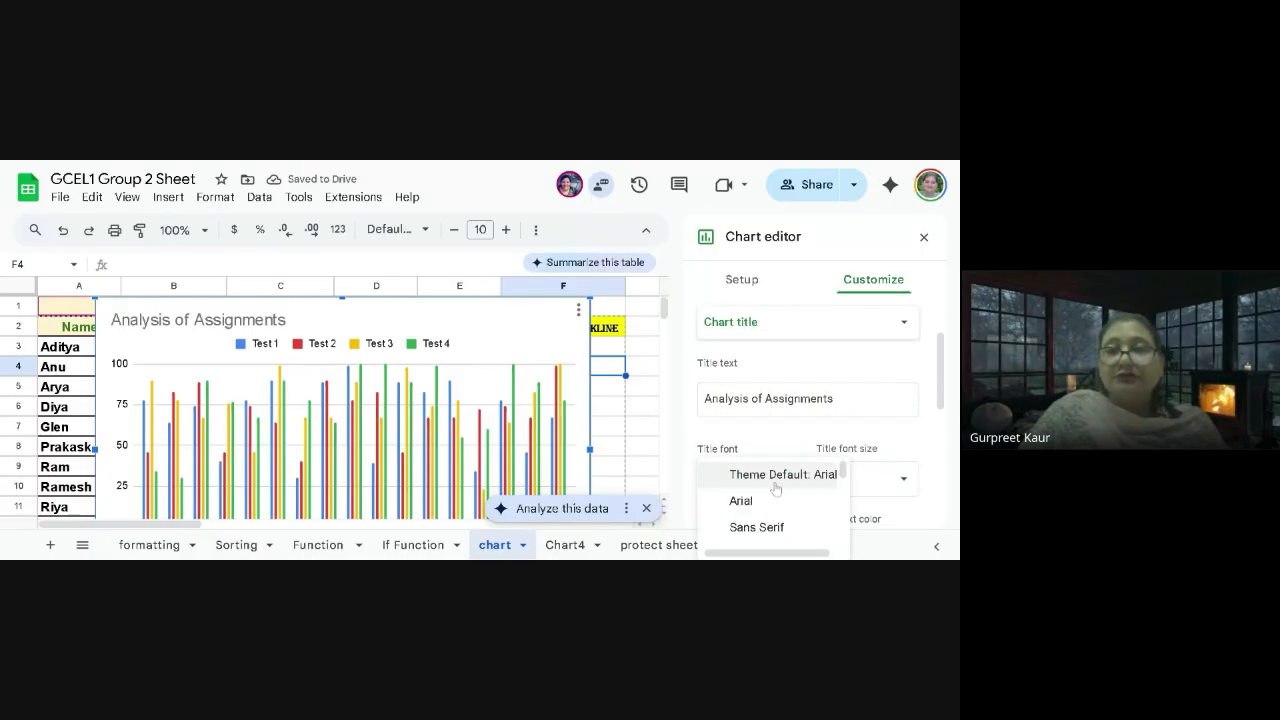
{"action": "left_click", "coordinate": [747, 530]}
{"action": "left_click", "coordinate": [855, 480]}
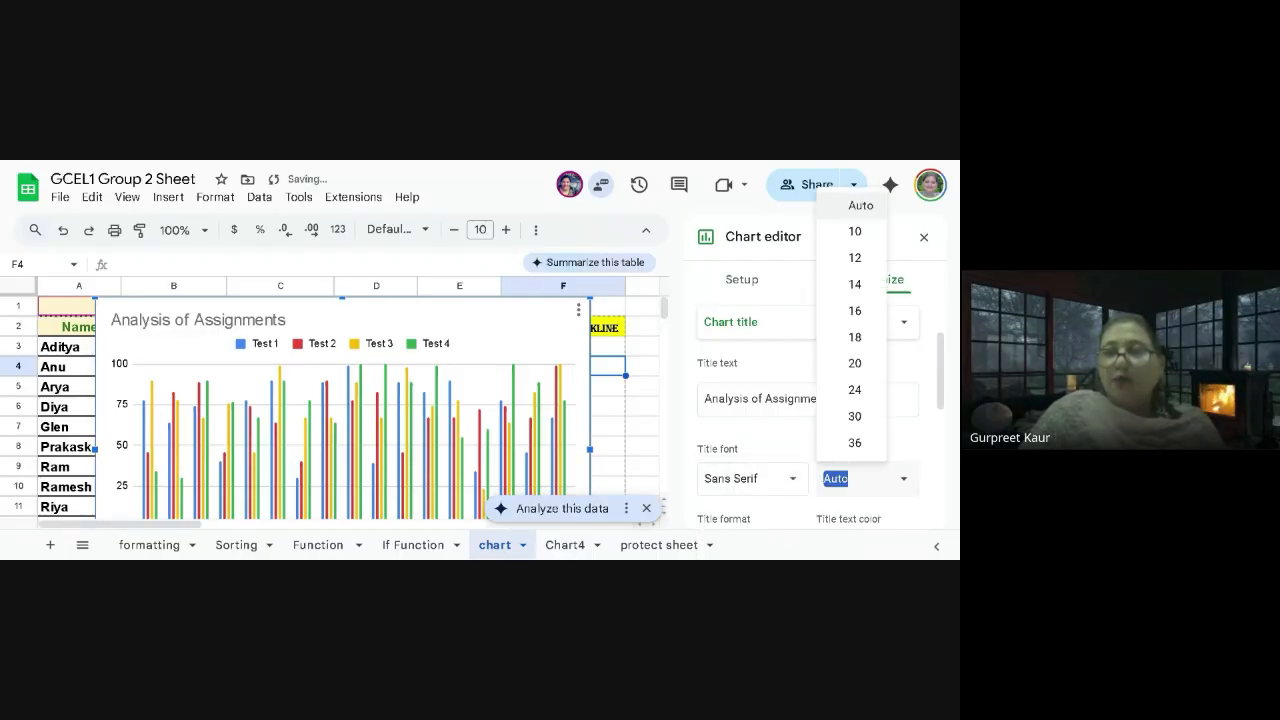
{"action": "left_click", "coordinate": [855, 310]}
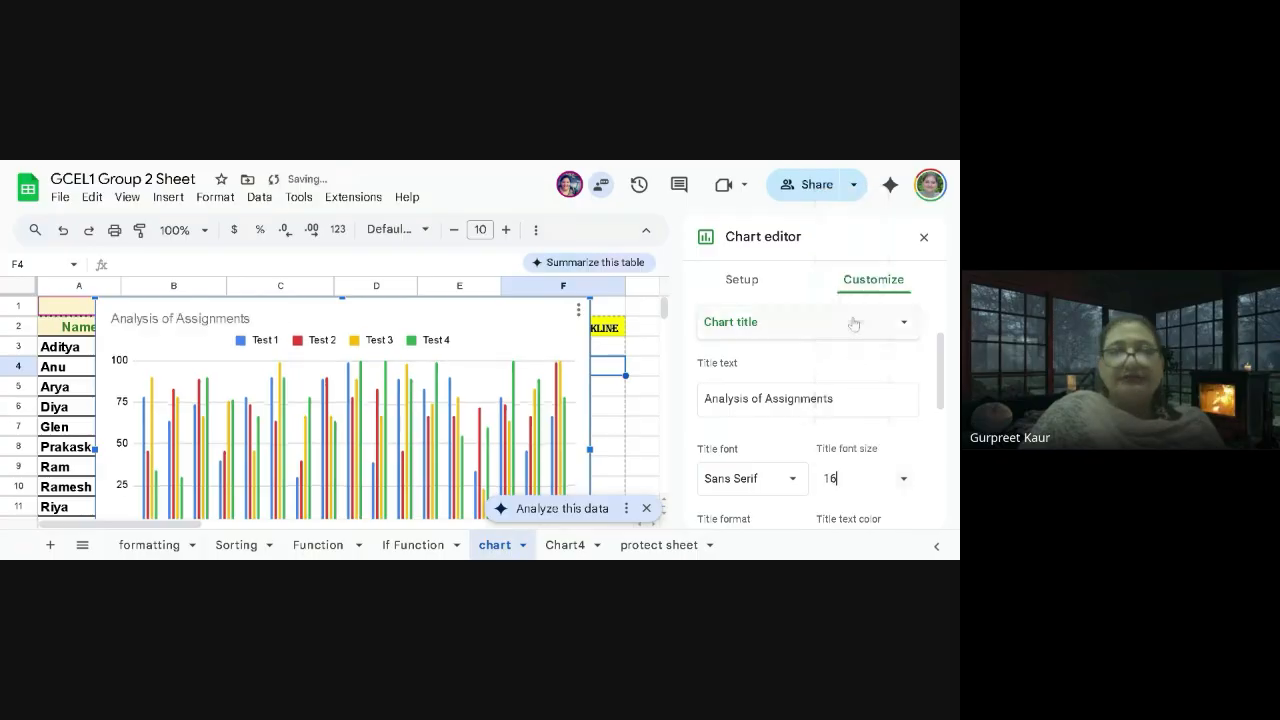
{"action": "left_click", "coordinate": [836, 478]}
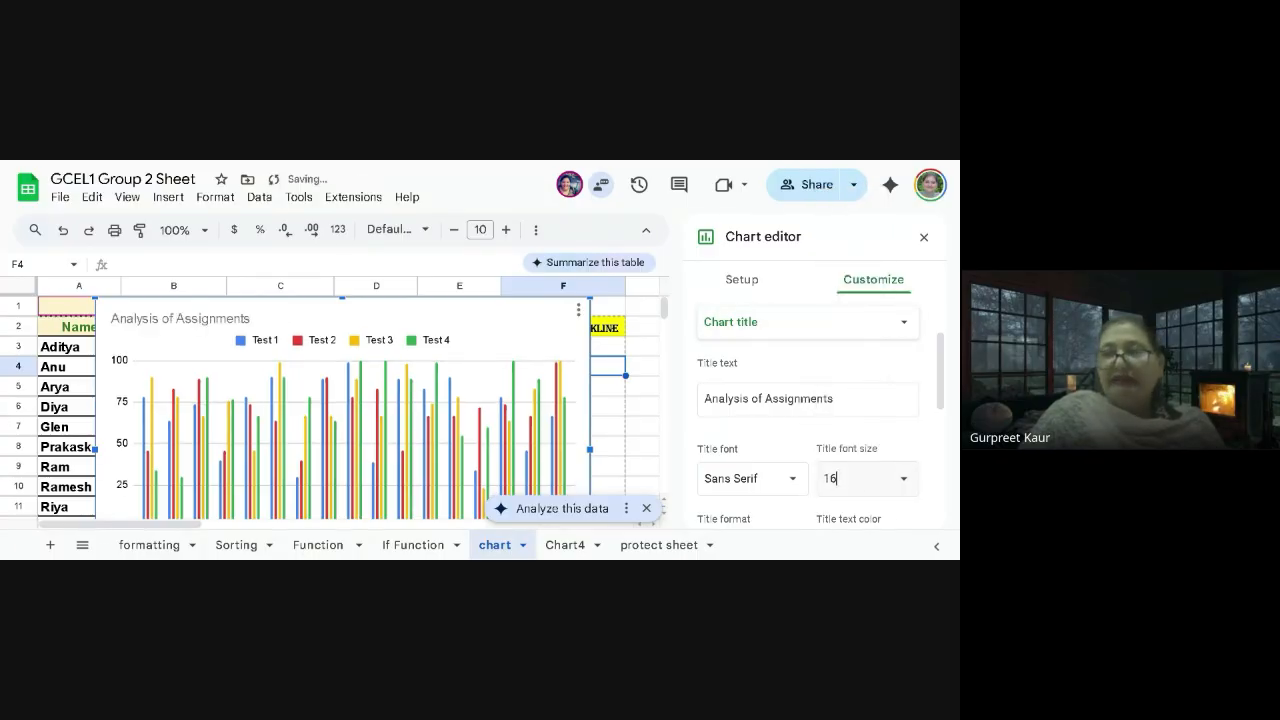
{"action": "left_click", "coordinate": [903, 478]}
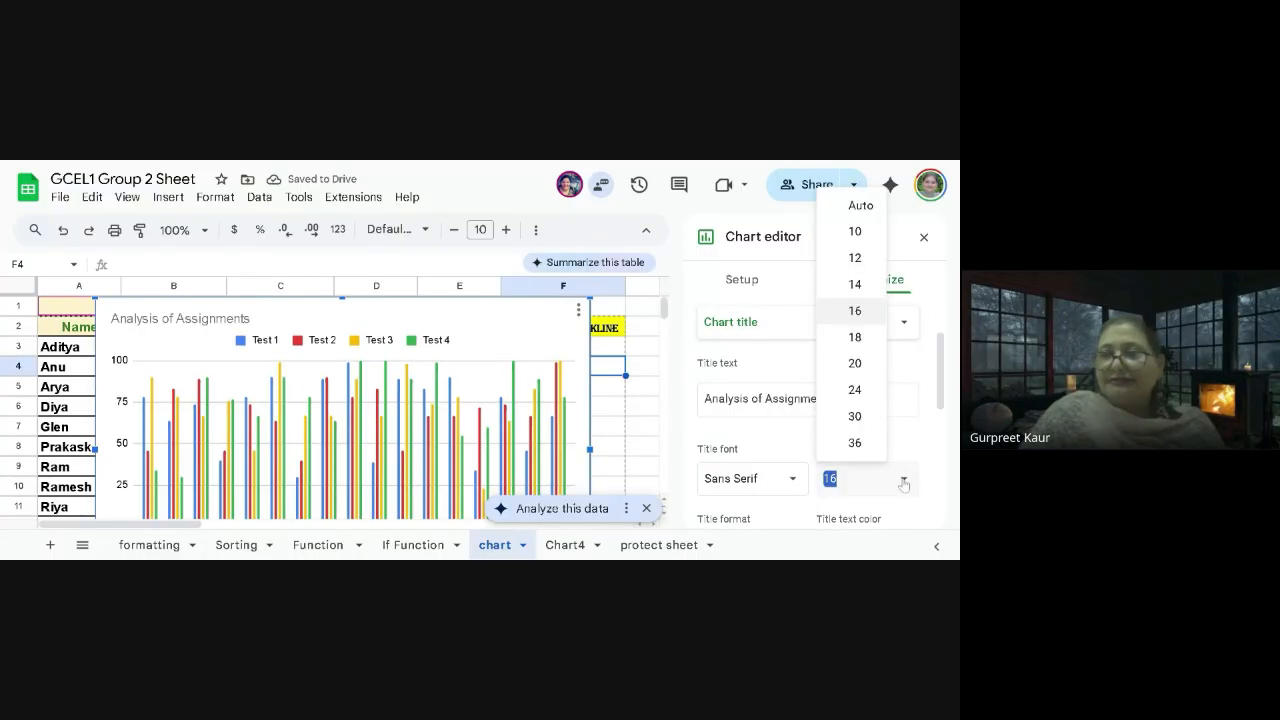
{"action": "left_click", "coordinate": [855, 416]}
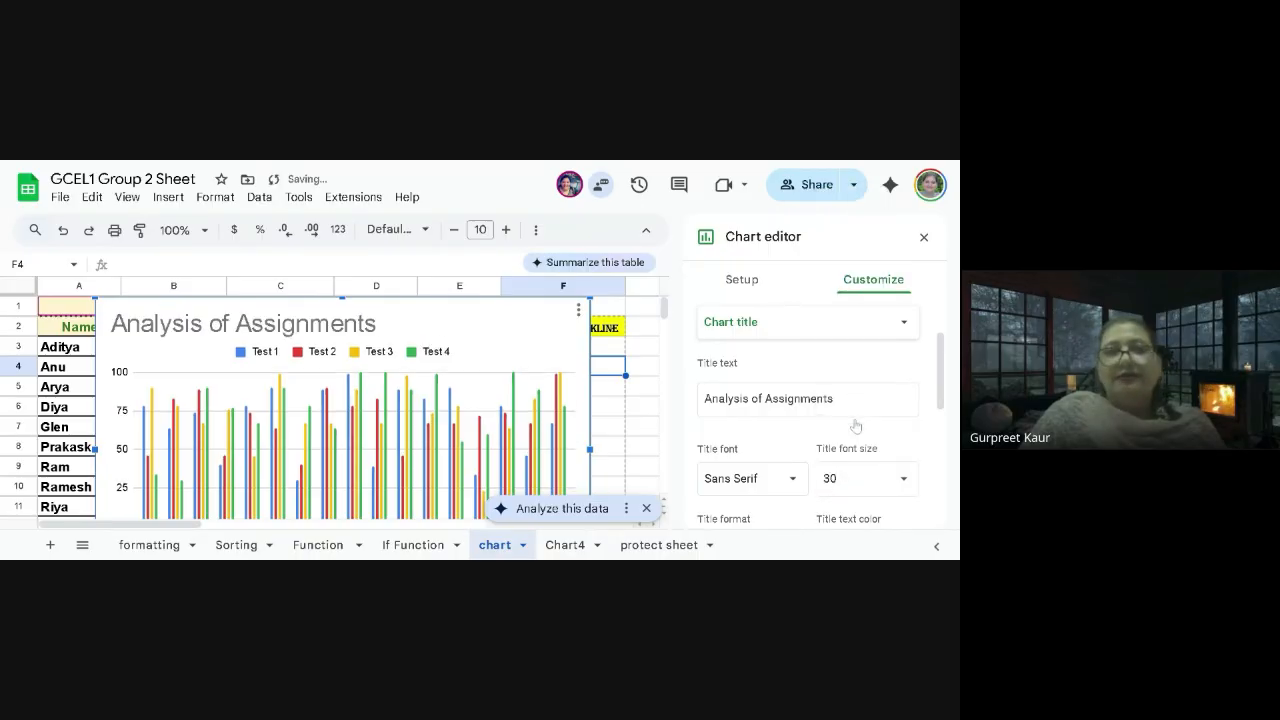
Color the chart title red and center it above the chart
{"action": "scroll", "coordinate": [856, 426], "scroll_direction": "down", "scroll_amount": 2}
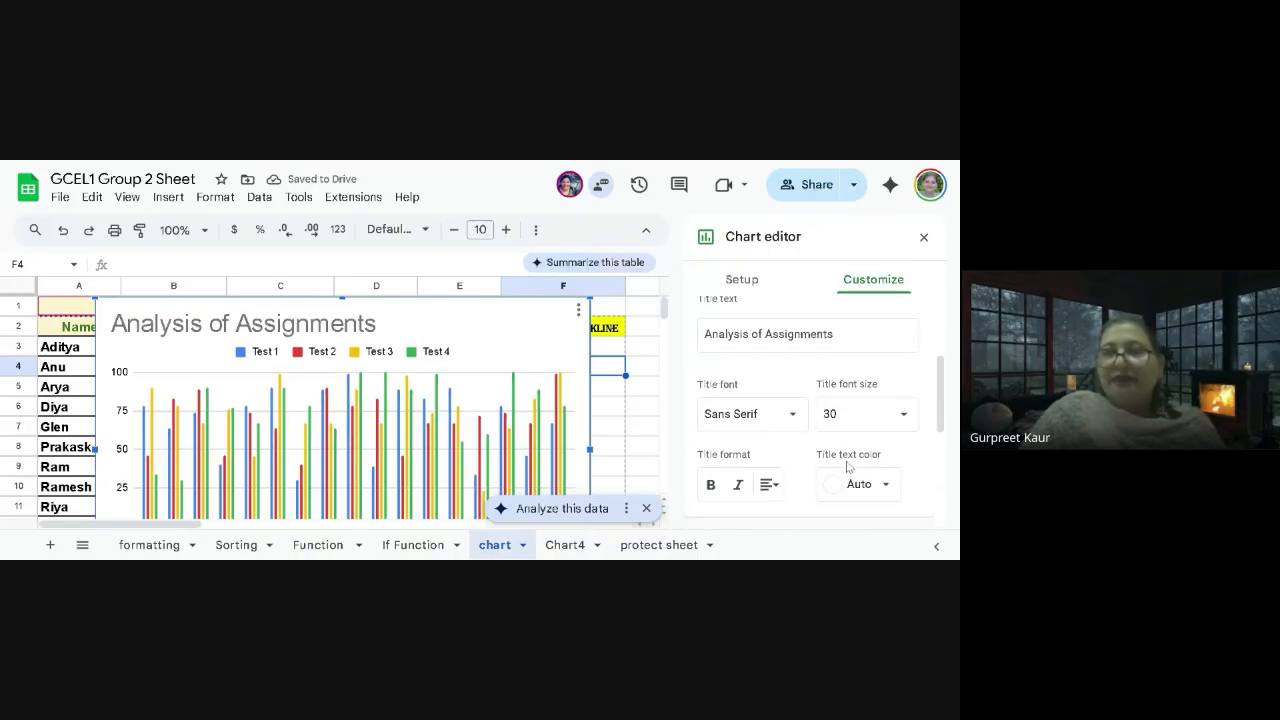
{"action": "left_click", "coordinate": [886, 448]}
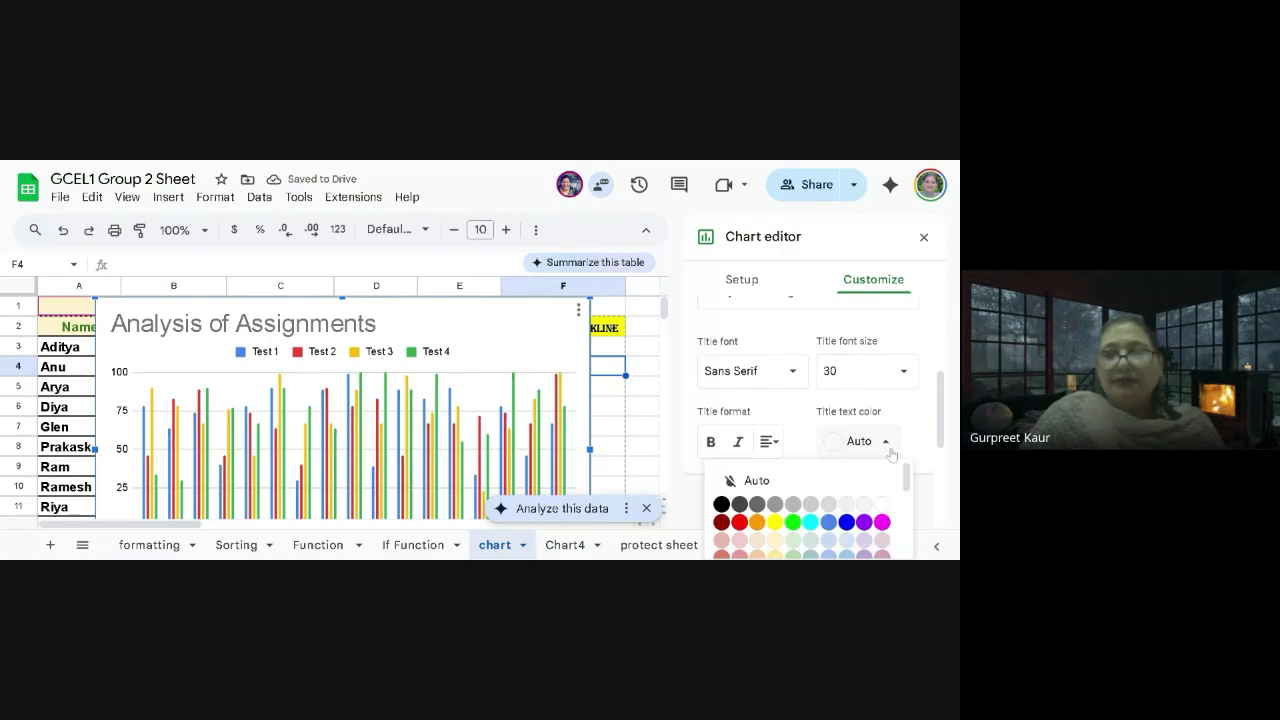
{"action": "left_click", "coordinate": [739, 522]}
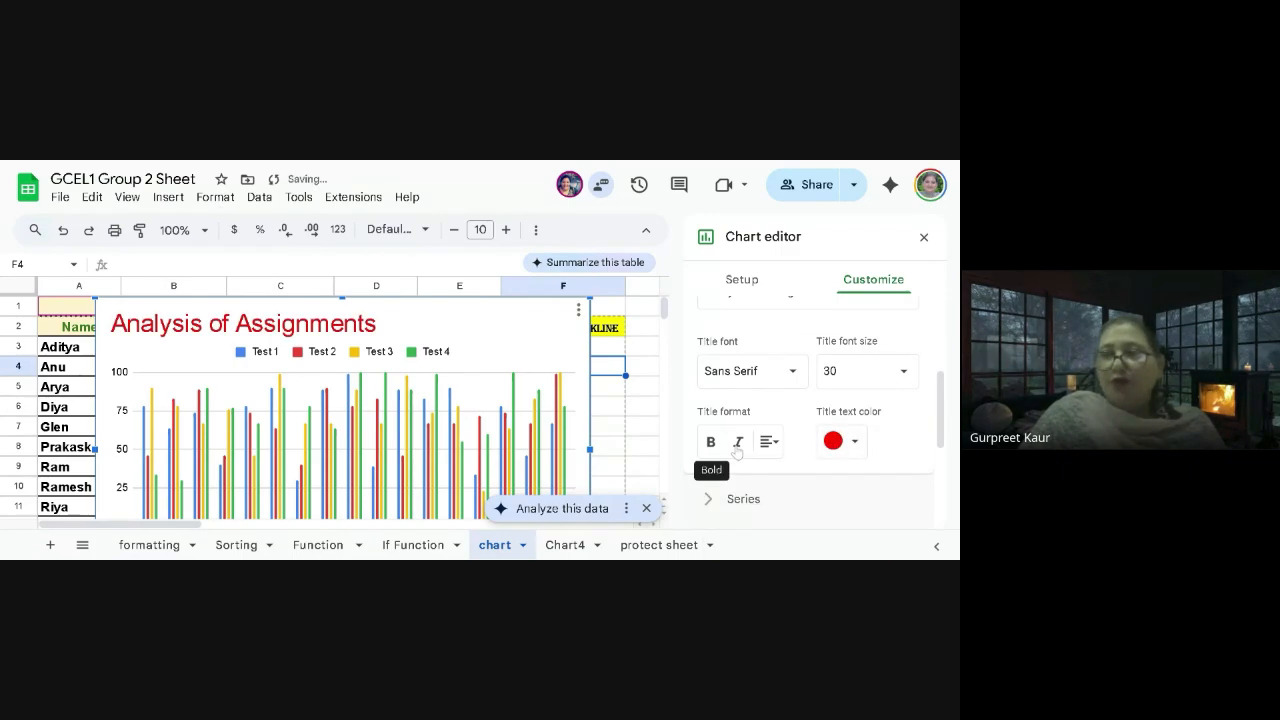
{"action": "left_click", "coordinate": [767, 448]}
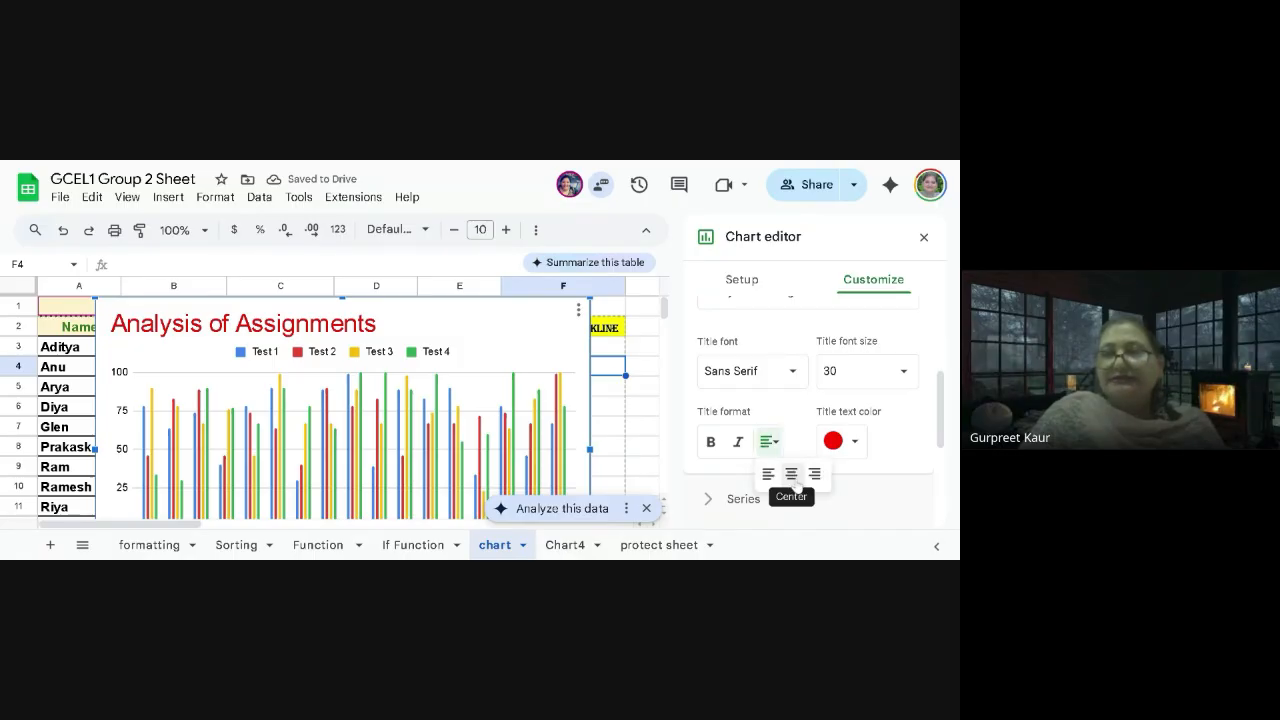
{"action": "left_click", "coordinate": [791, 473]}
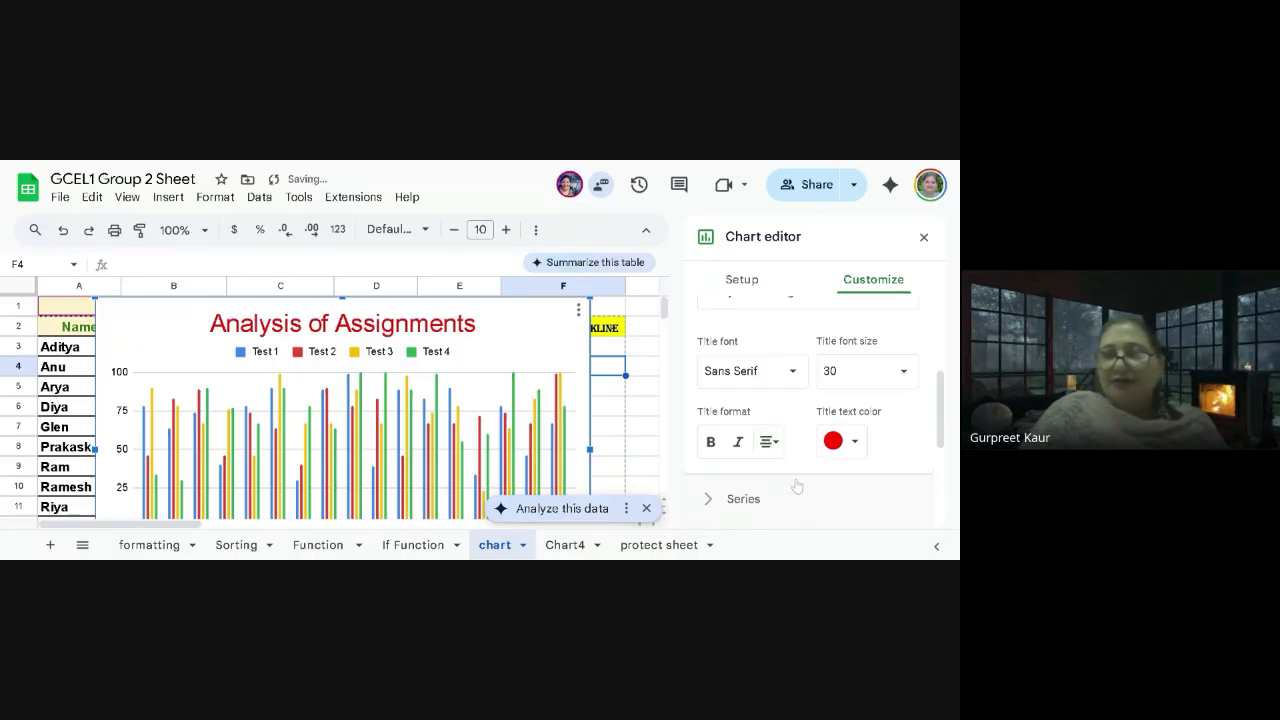
Try linear trendlines on all of the chart's series, remove them again and close the chart editor
{"action": "scroll", "coordinate": [838, 330], "scroll_direction": "up", "scroll_amount": 4}
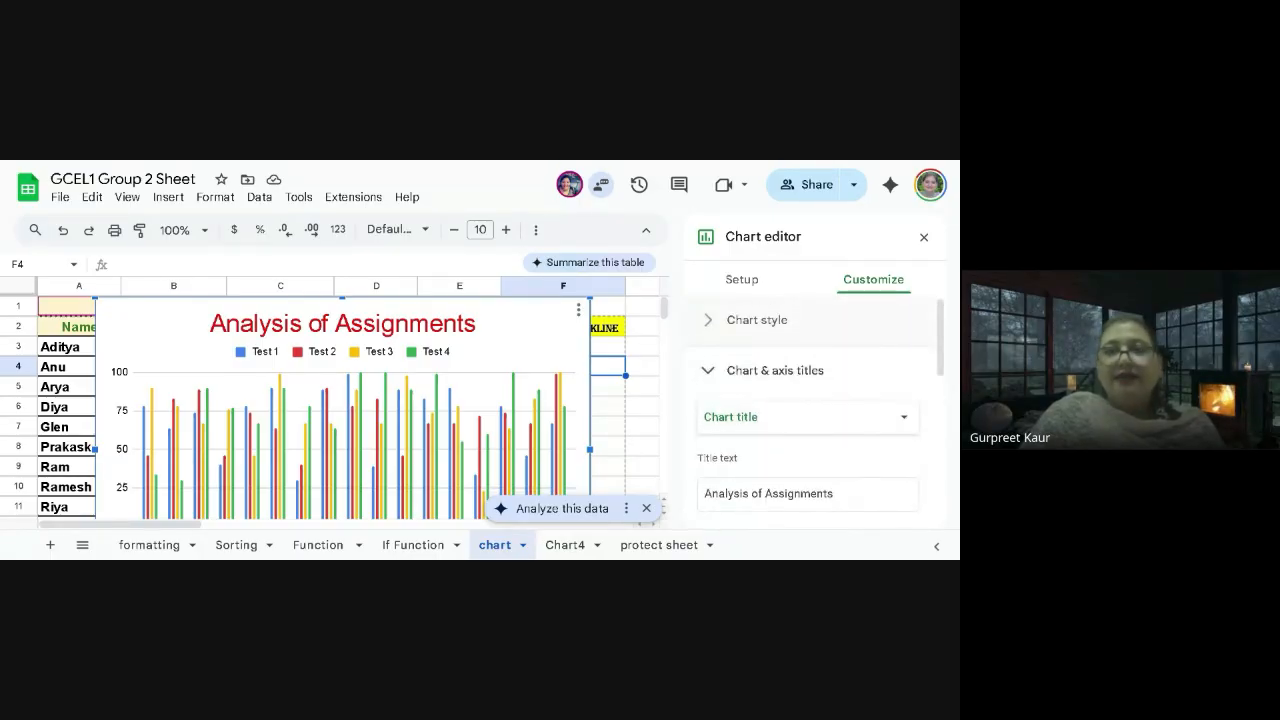
{"action": "left_click", "coordinate": [708, 373]}
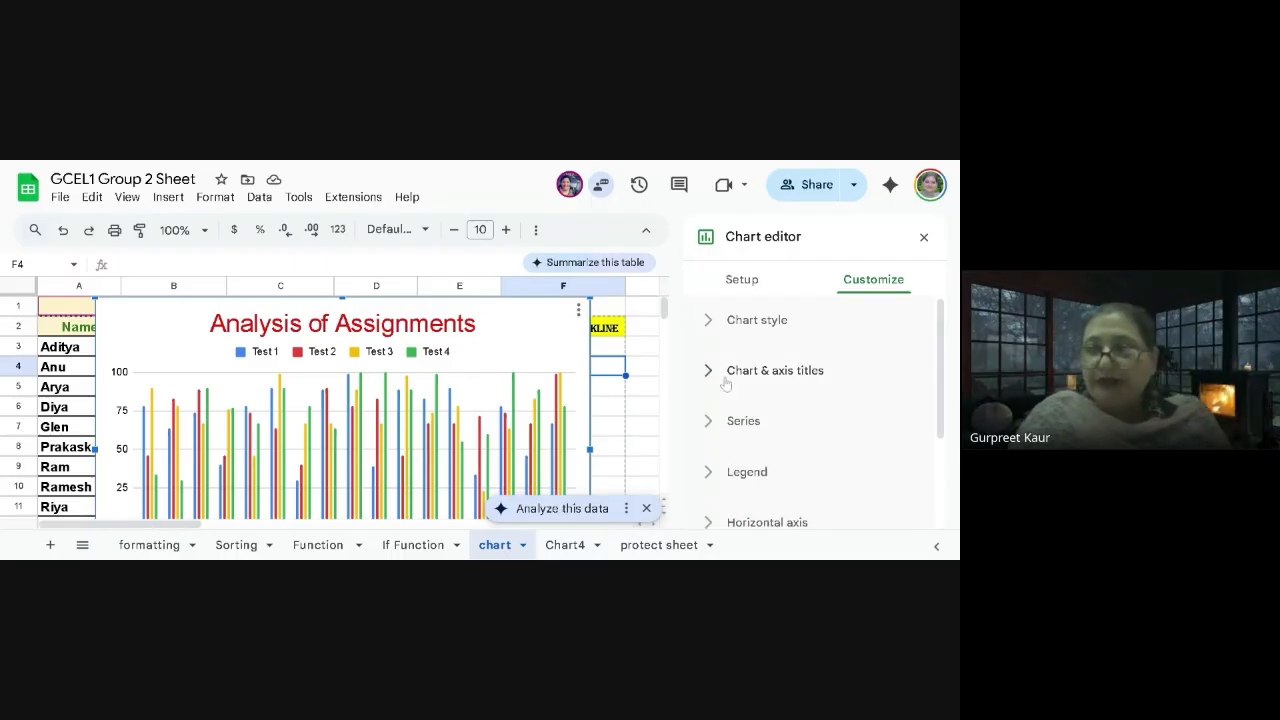
{"action": "left_click", "coordinate": [752, 421]}
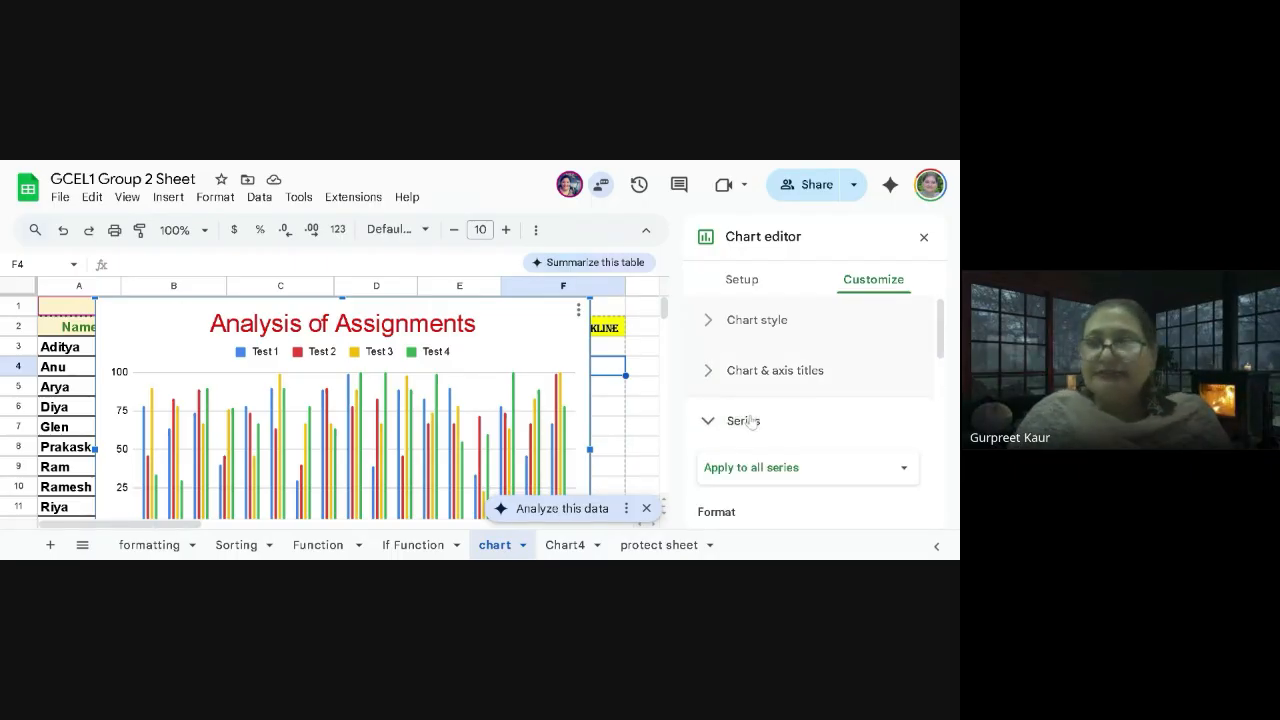
{"action": "scroll", "coordinate": [795, 480], "scroll_direction": "down", "scroll_amount": 3}
{"action": "scroll", "coordinate": [795, 480], "scroll_direction": "down", "scroll_amount": 3}
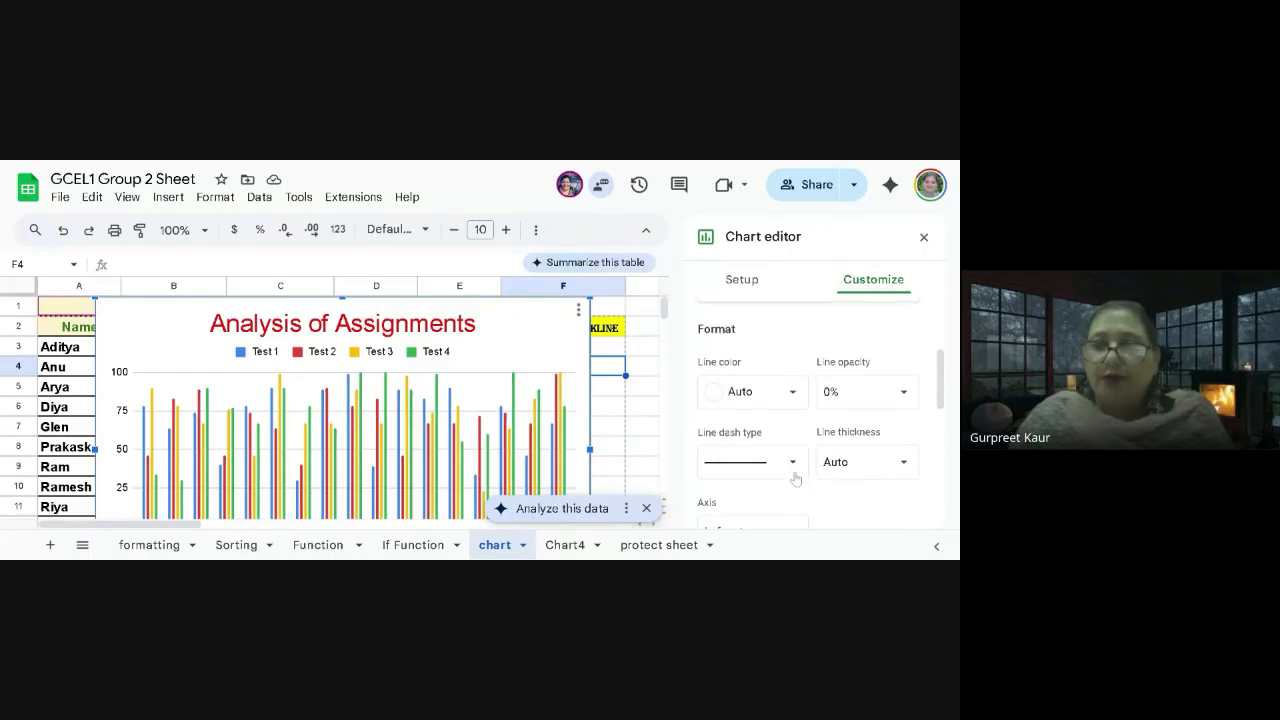
{"action": "scroll", "coordinate": [815, 410], "scroll_direction": "down", "scroll_amount": 3}
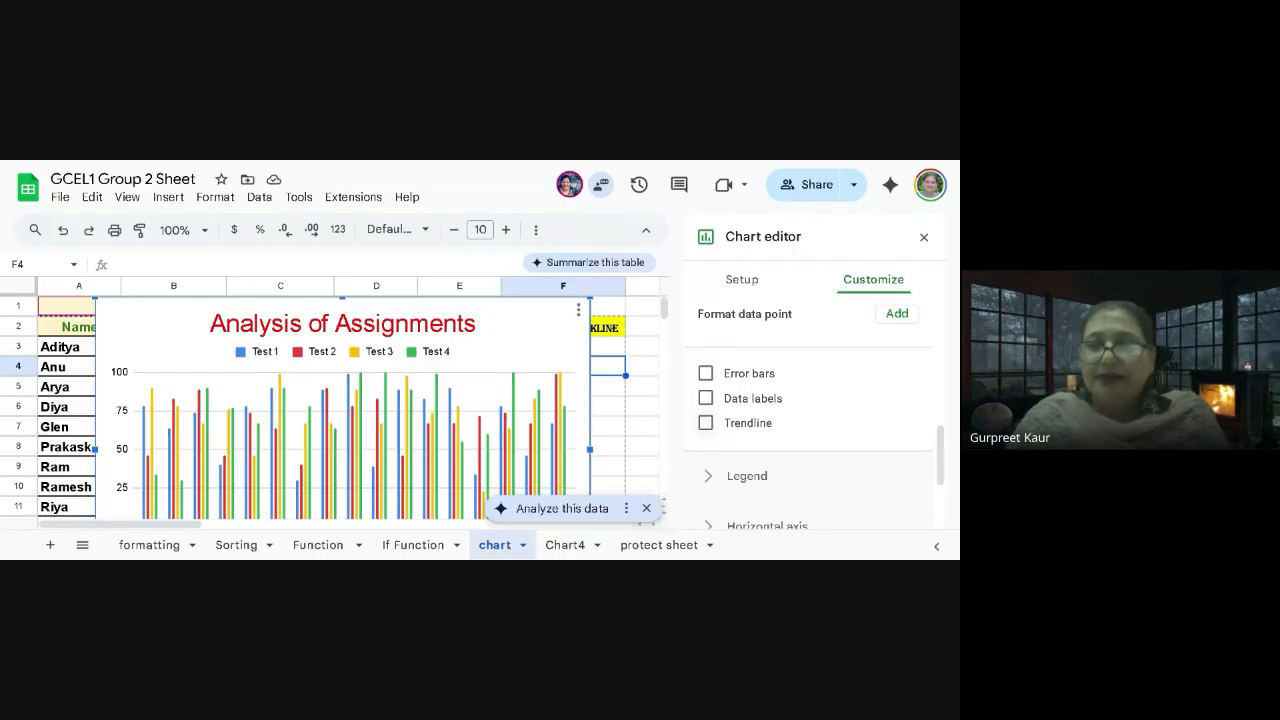
{"action": "left_click", "coordinate": [706, 423]}
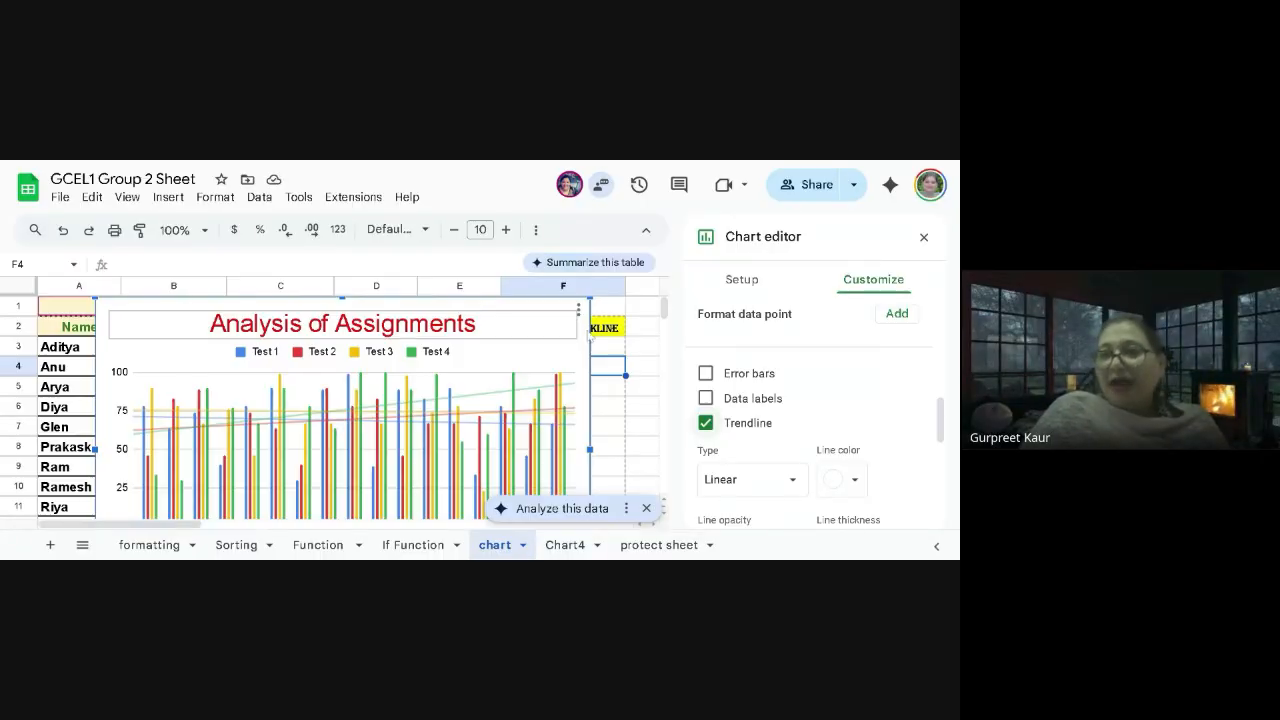
{"action": "left_click", "coordinate": [701, 424]}
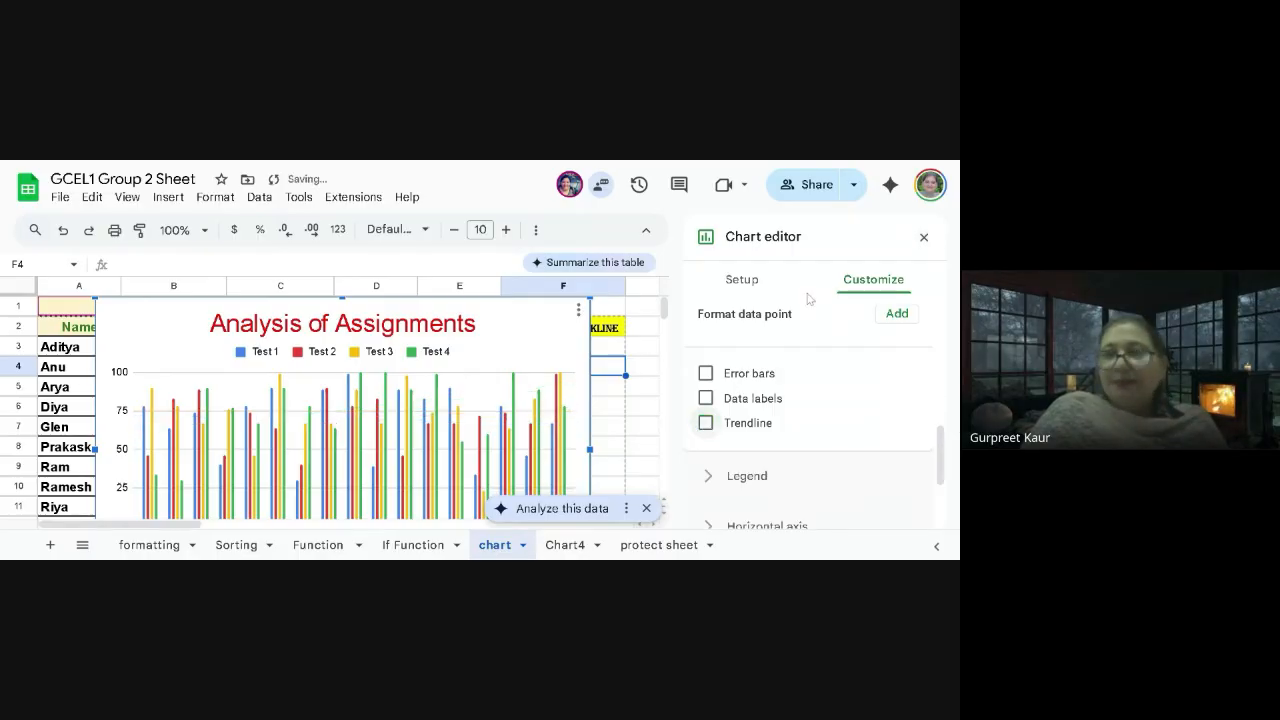
{"action": "left_click", "coordinate": [924, 238]}
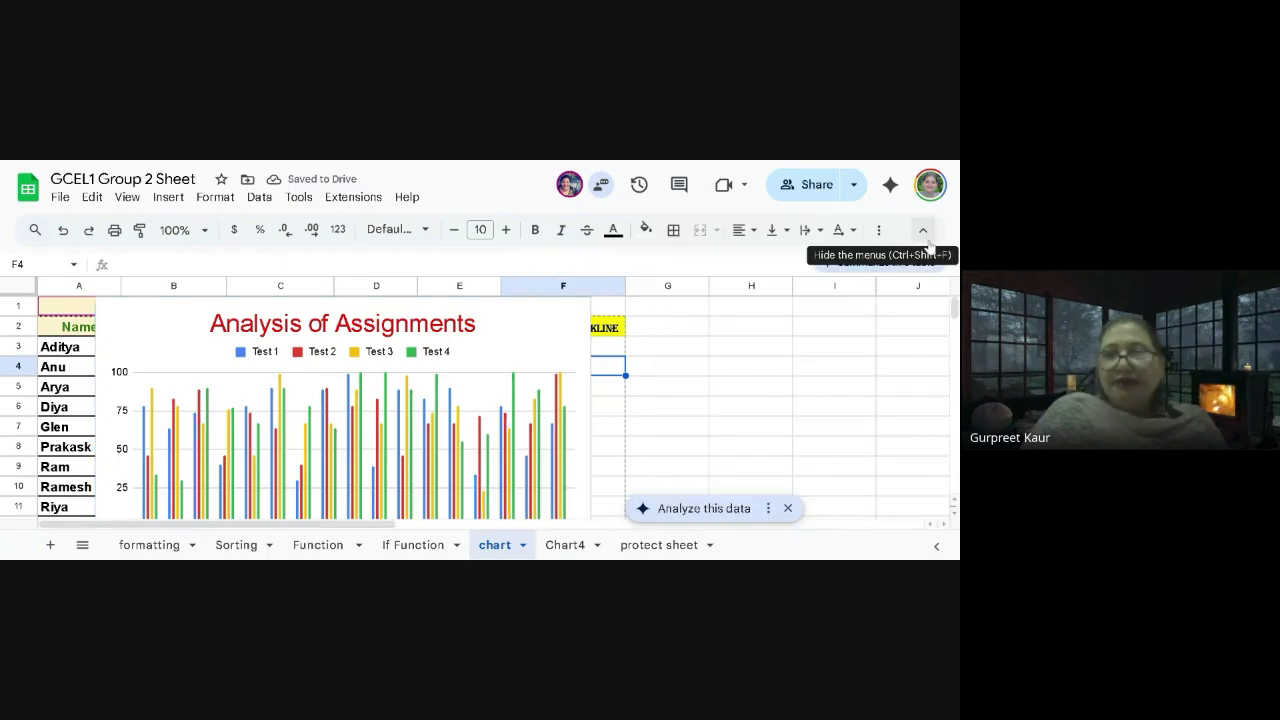
Examine the chart's editing options for titles, series, legend and axes, and select the empty cell G3
{"action": "right_click", "coordinate": [480, 348]}
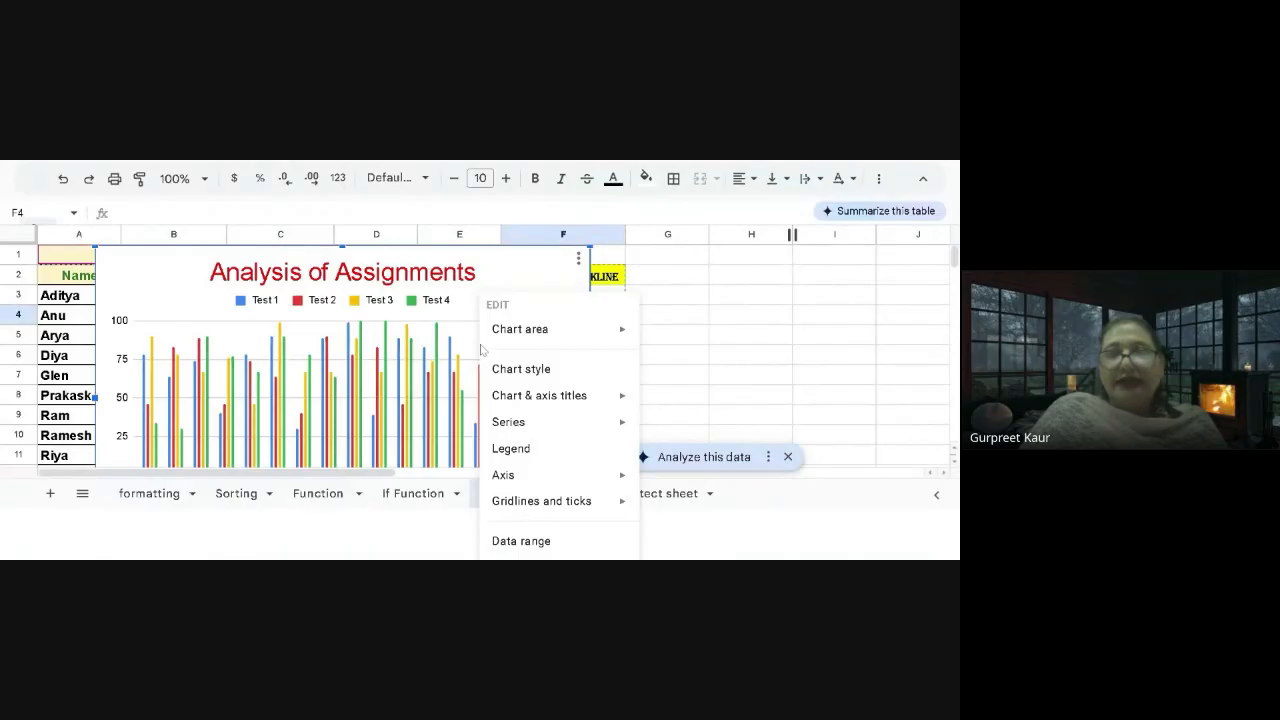
{"action": "mouse_move", "coordinate": [540, 395]}
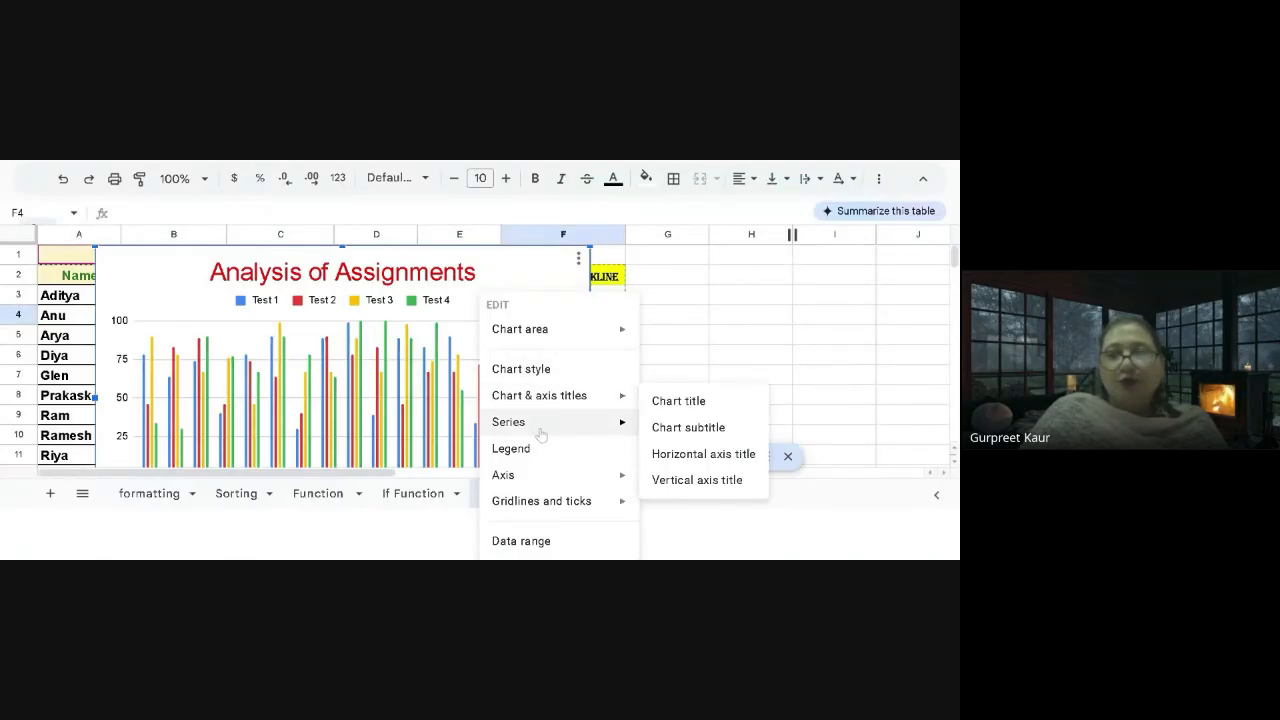
{"action": "mouse_move", "coordinate": [540, 432]}
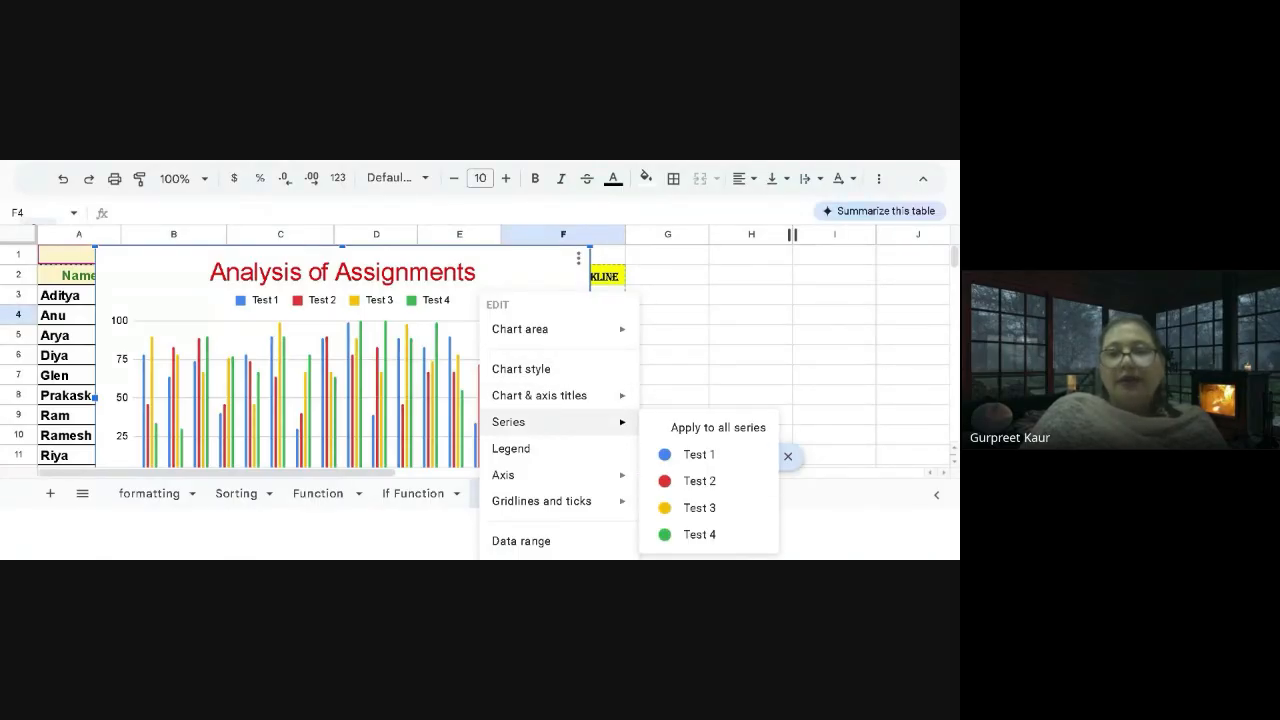
{"action": "mouse_move", "coordinate": [538, 502]}
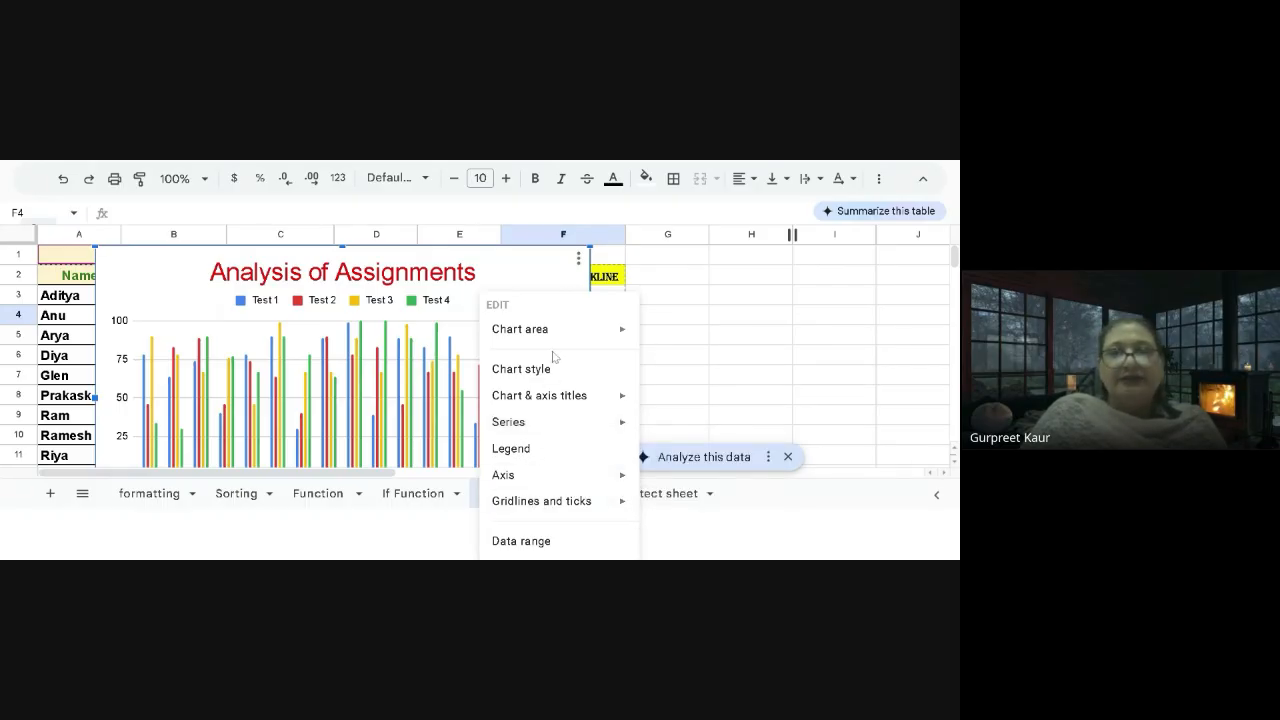
{"action": "mouse_move", "coordinate": [552, 340]}
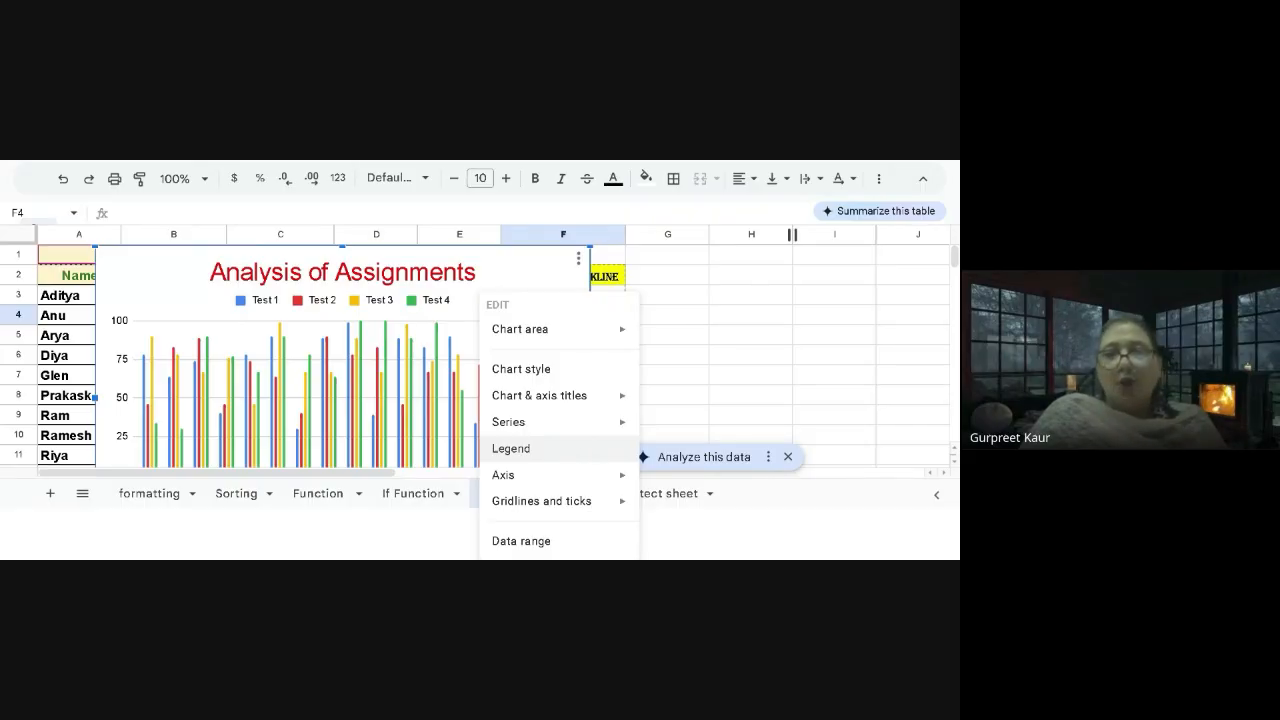
{"action": "mouse_move", "coordinate": [579, 481]}
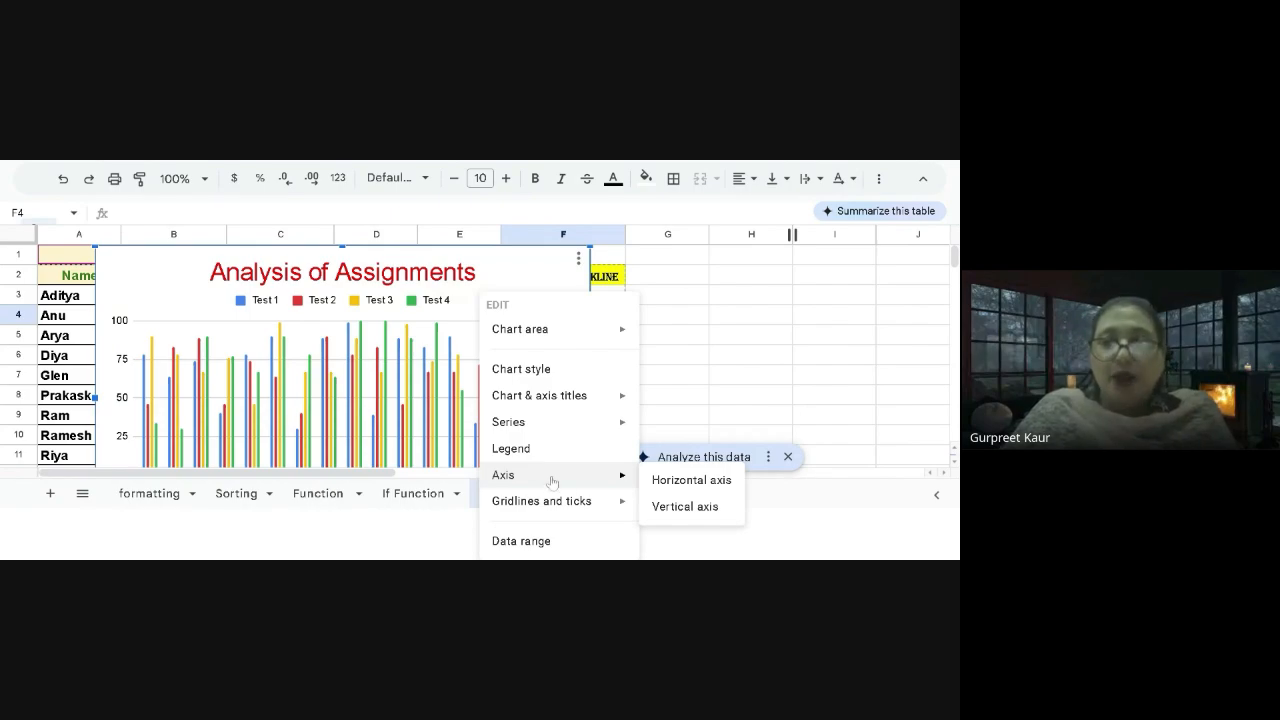
{"action": "left_click", "coordinate": [686, 358]}
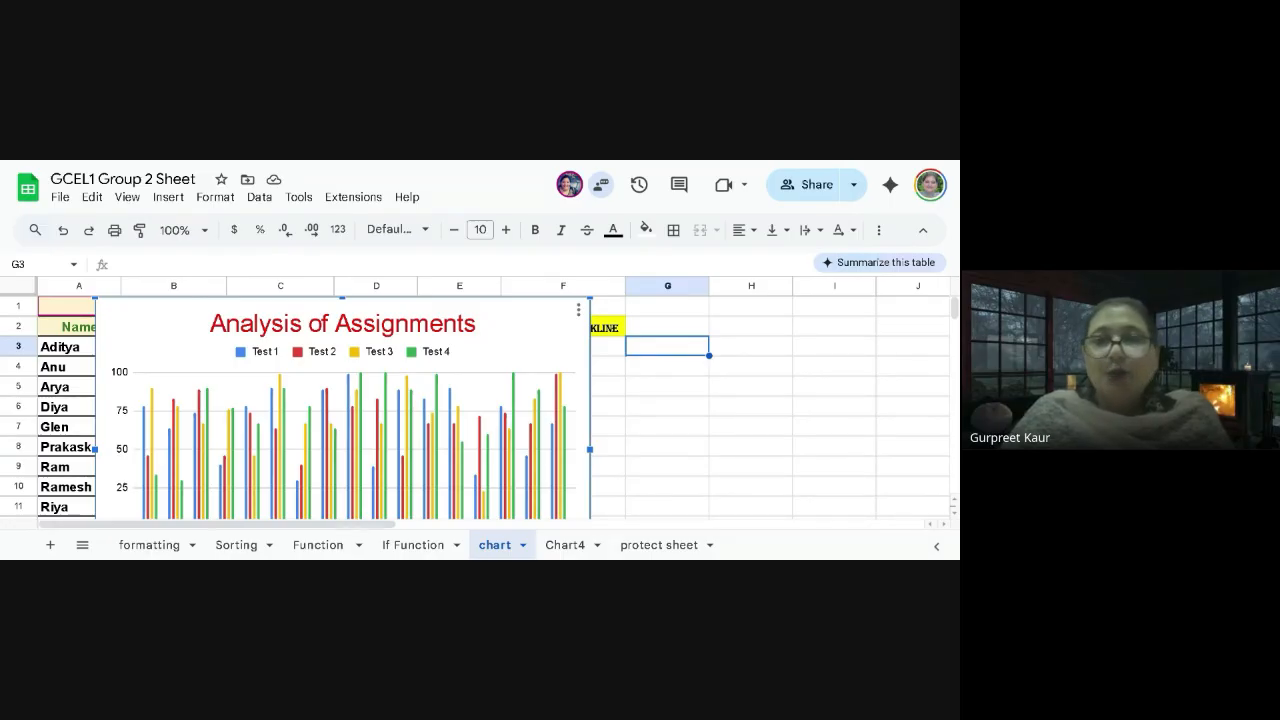
Insert another chart from the empty cell G3 and set its type to Line chart
{"action": "left_click", "coordinate": [168, 198]}
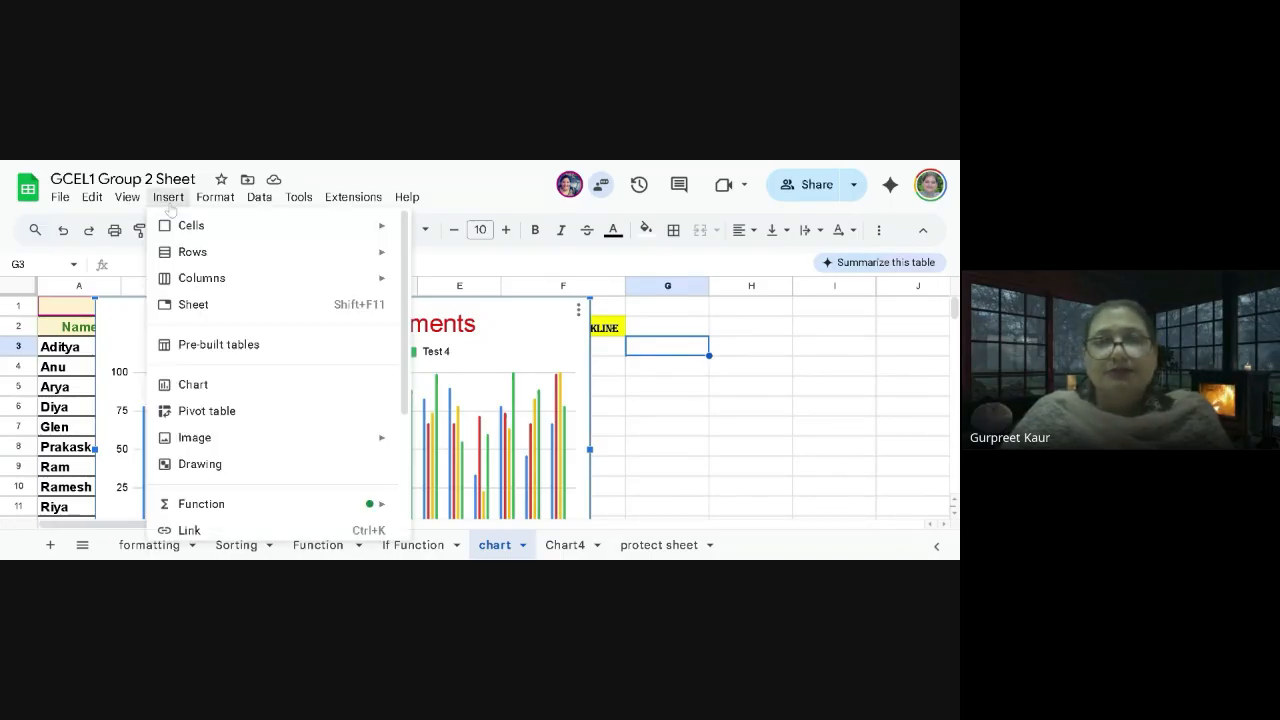
{"action": "left_click", "coordinate": [211, 394]}
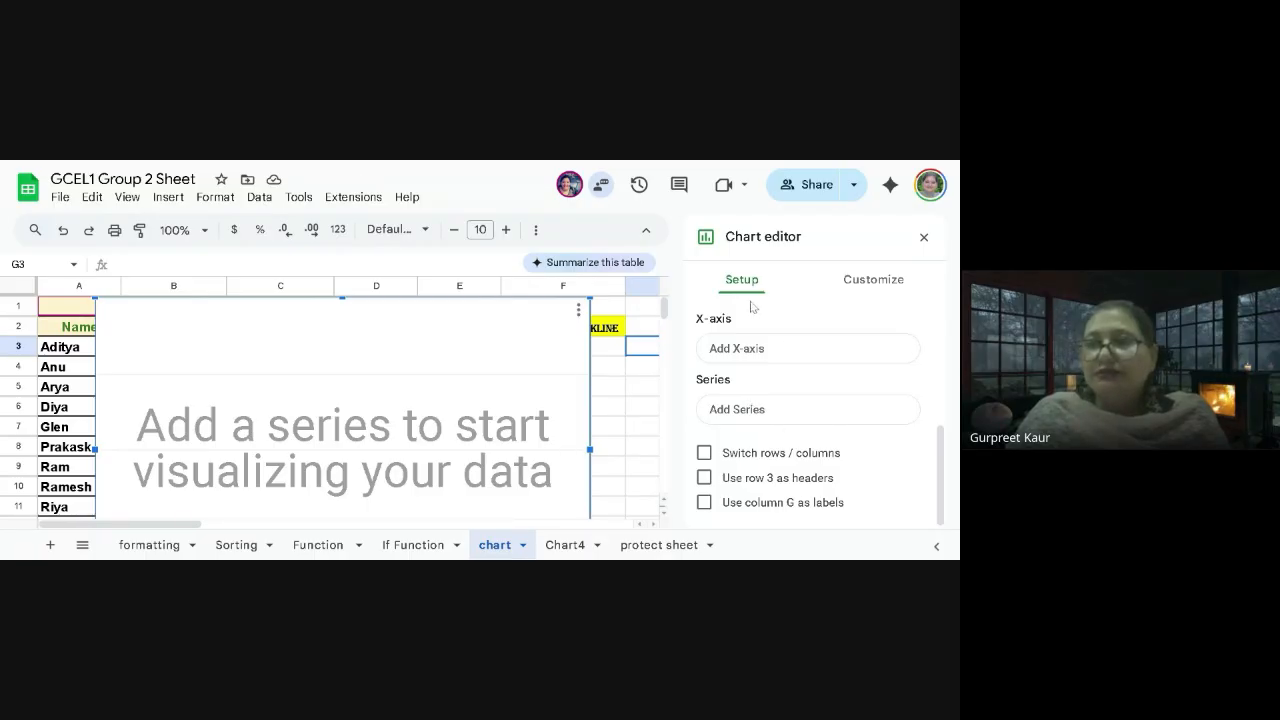
{"action": "scroll", "coordinate": [790, 421], "scroll_direction": "up", "scroll_amount": 5}
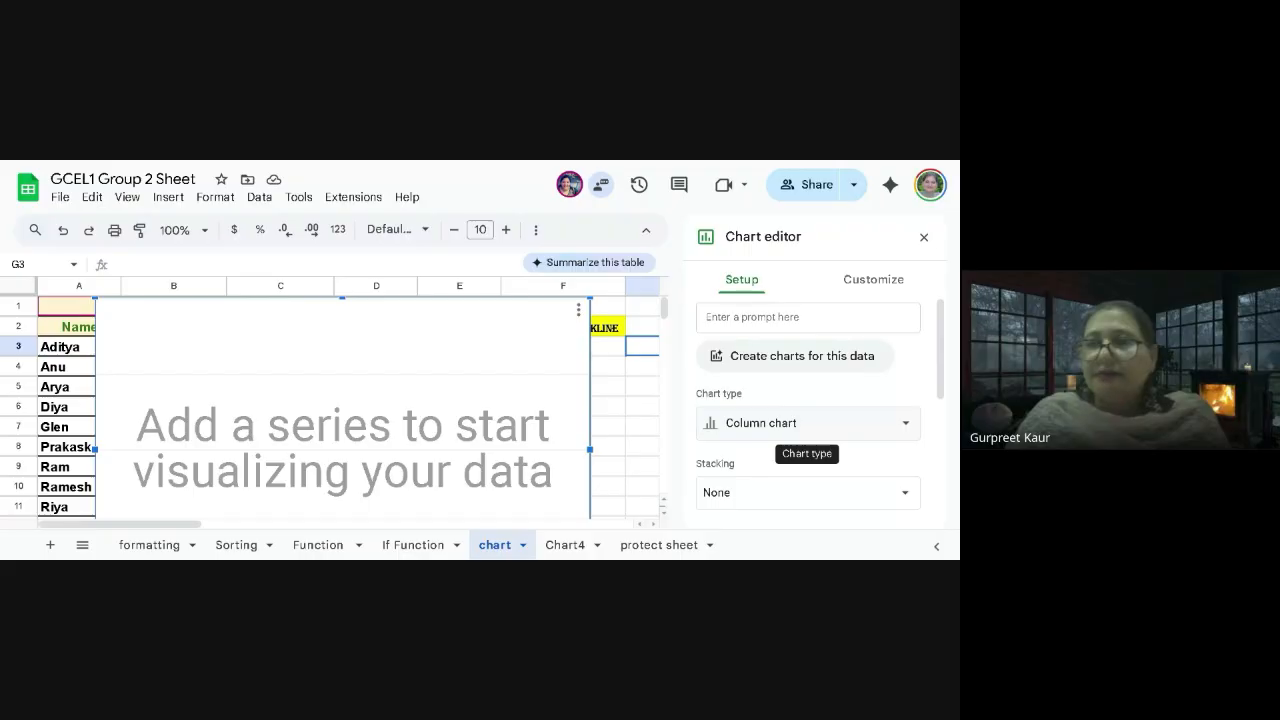
{"action": "left_click", "coordinate": [826, 431]}
{"action": "scroll", "coordinate": [810, 472], "scroll_direction": "down", "scroll_amount": 2}
{"action": "scroll", "coordinate": [805, 470], "scroll_direction": "up", "scroll_amount": 2}
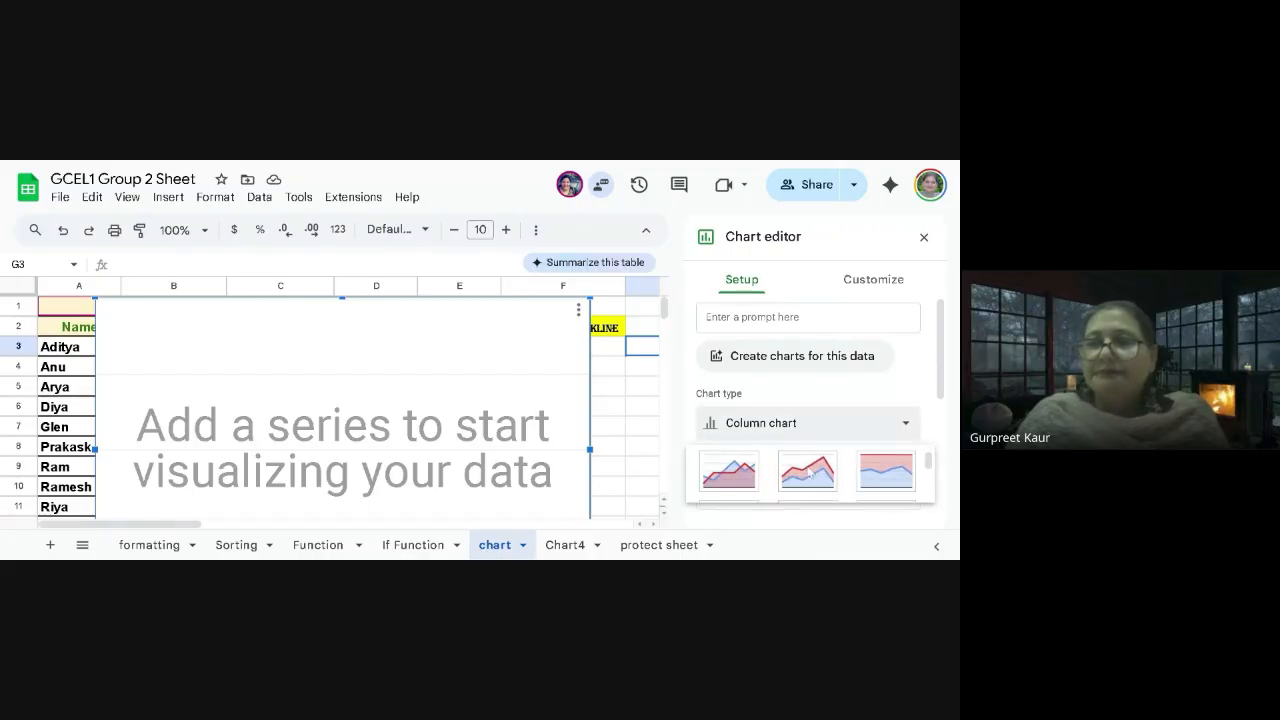
{"action": "left_click", "coordinate": [710, 455]}
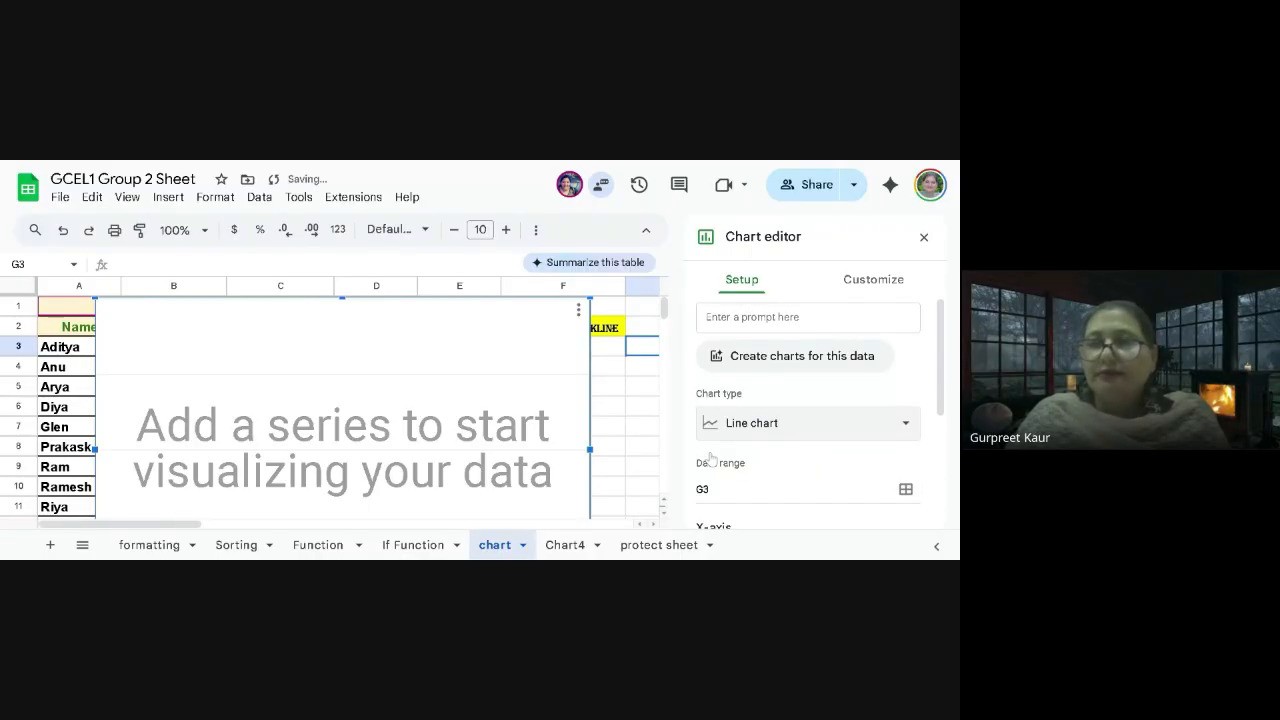
Try the suggested range A1:E19 as the line chart's data range, and cancel the selection
{"action": "scroll", "coordinate": [817, 423], "scroll_direction": "down", "scroll_amount": 1}
{"action": "left_click", "coordinate": [905, 423]}
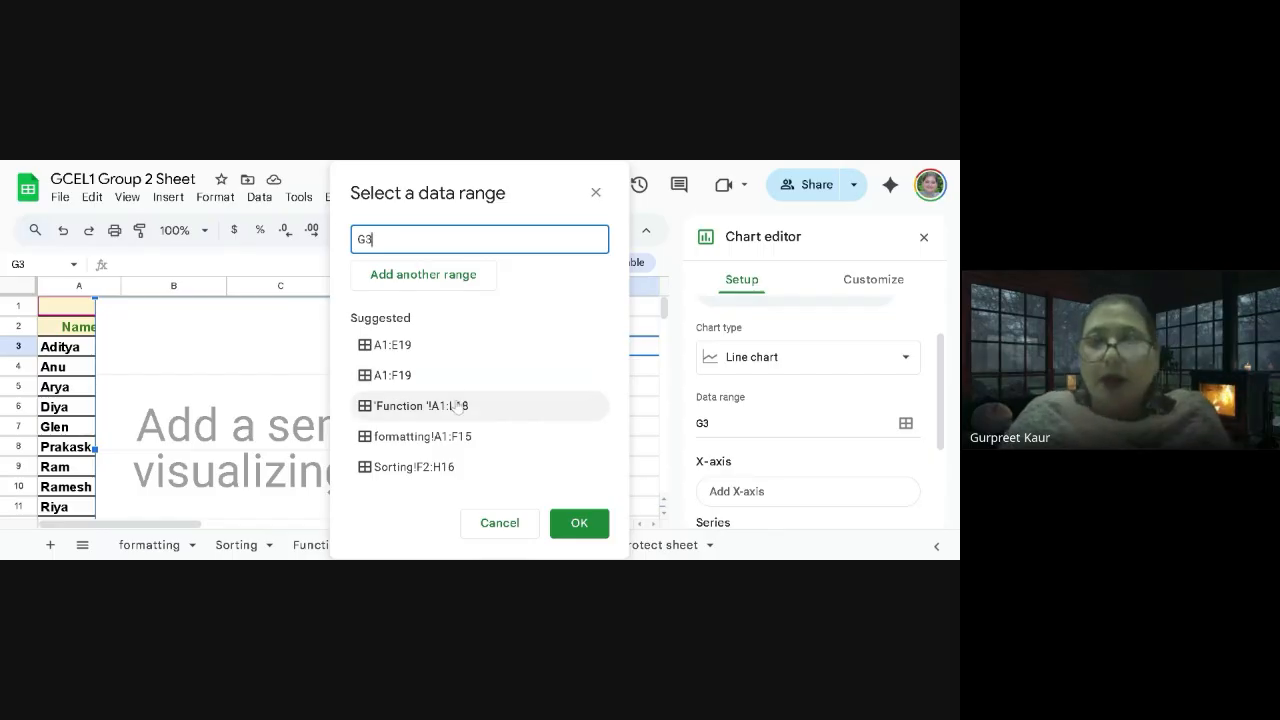
{"action": "left_click", "coordinate": [402, 352]}
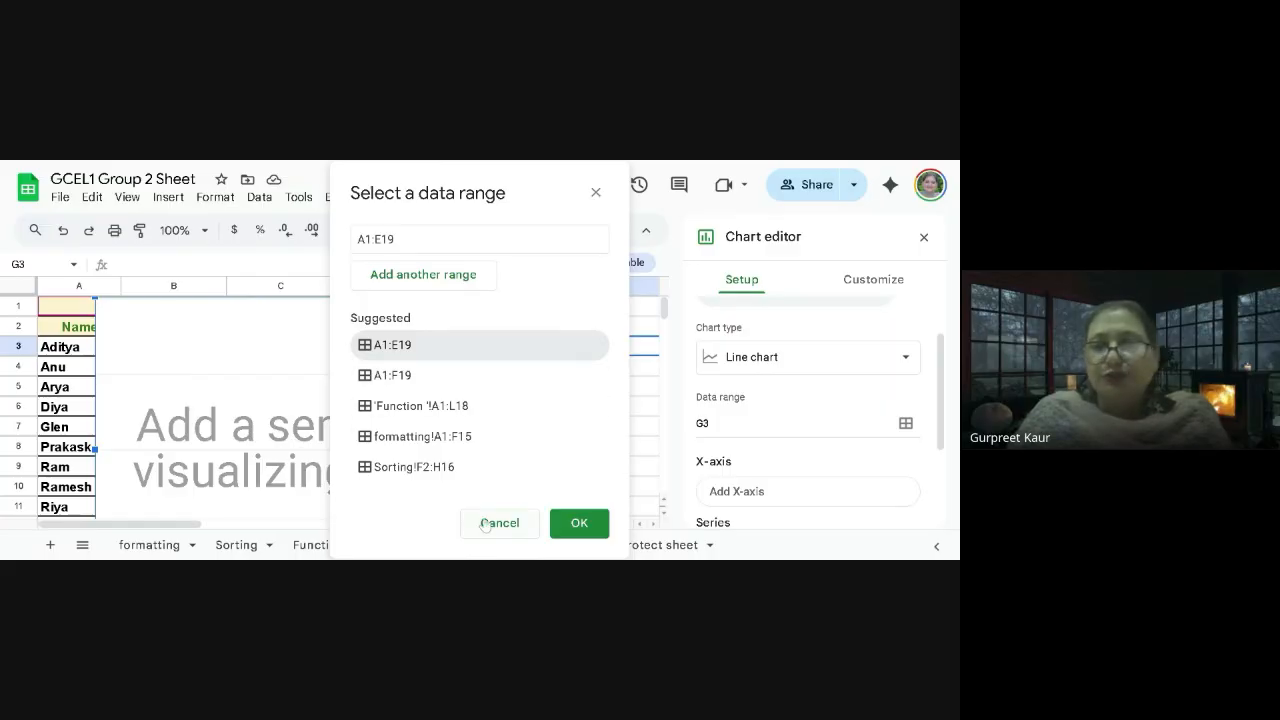
{"action": "left_click", "coordinate": [517, 524]}
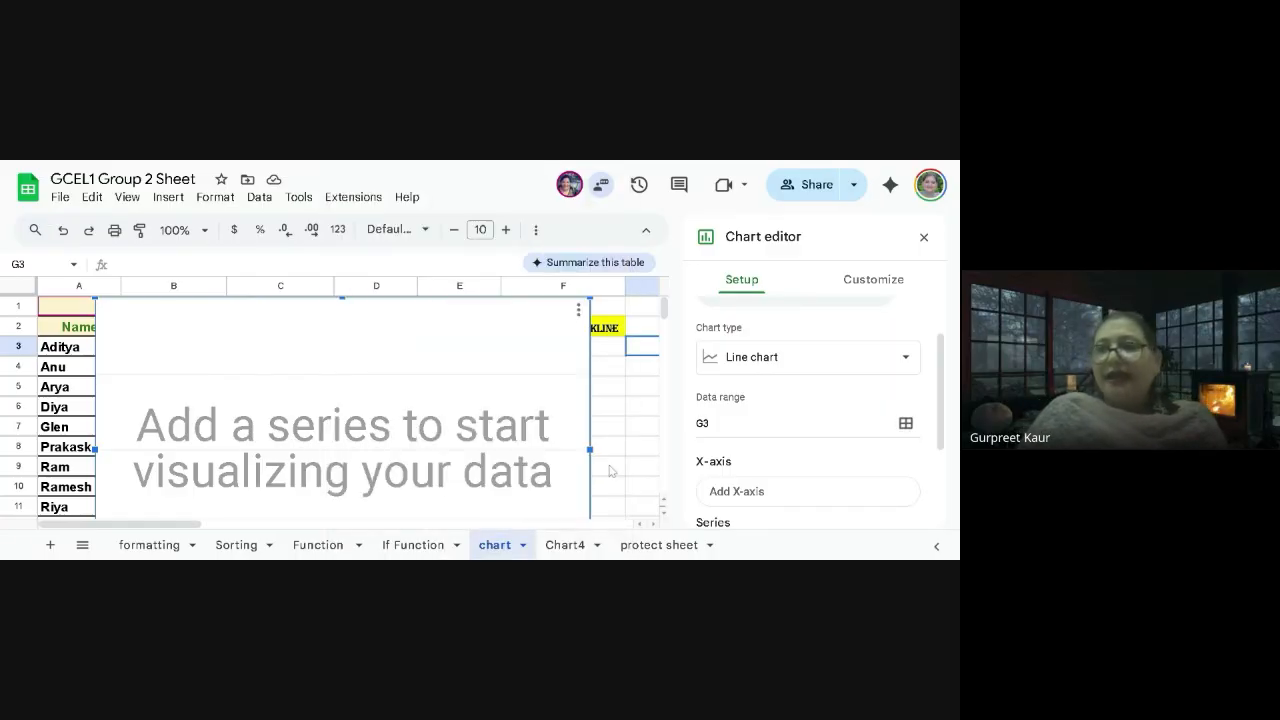
Check the empty line chart's customization options, and delete that chart from the sheet
{"action": "left_click", "coordinate": [878, 281]}
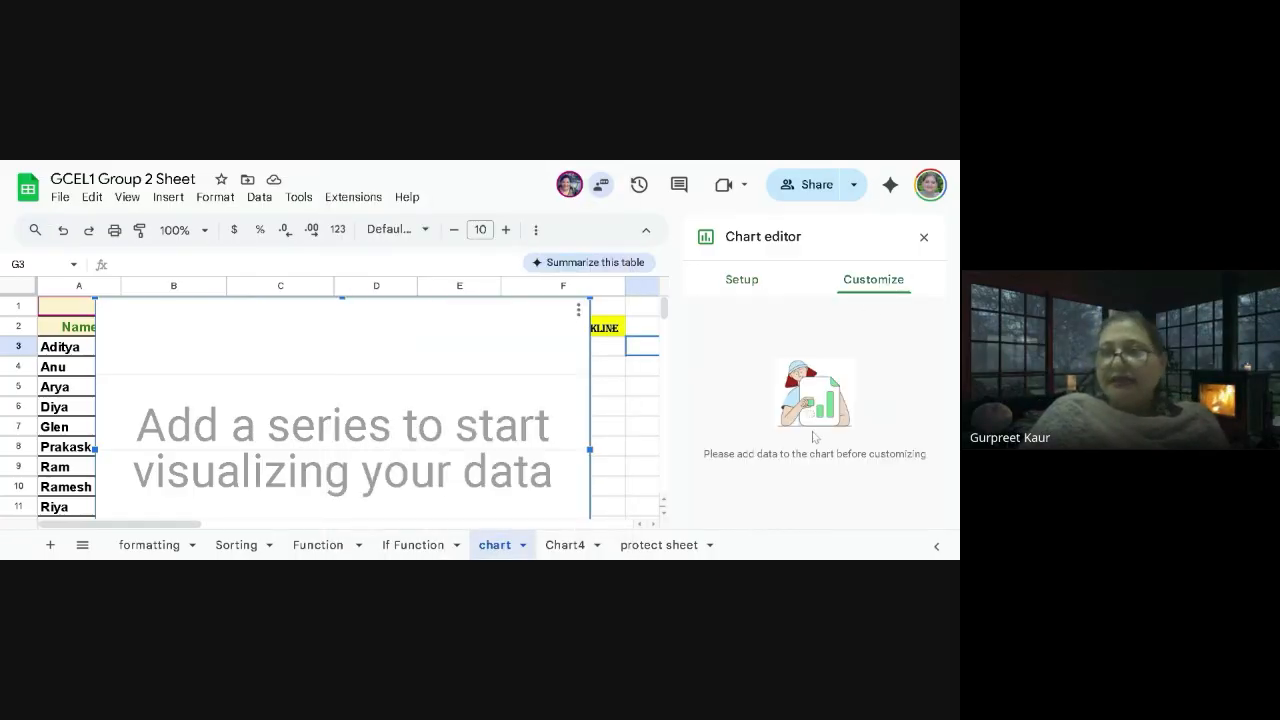
{"action": "left_click", "coordinate": [745, 283]}
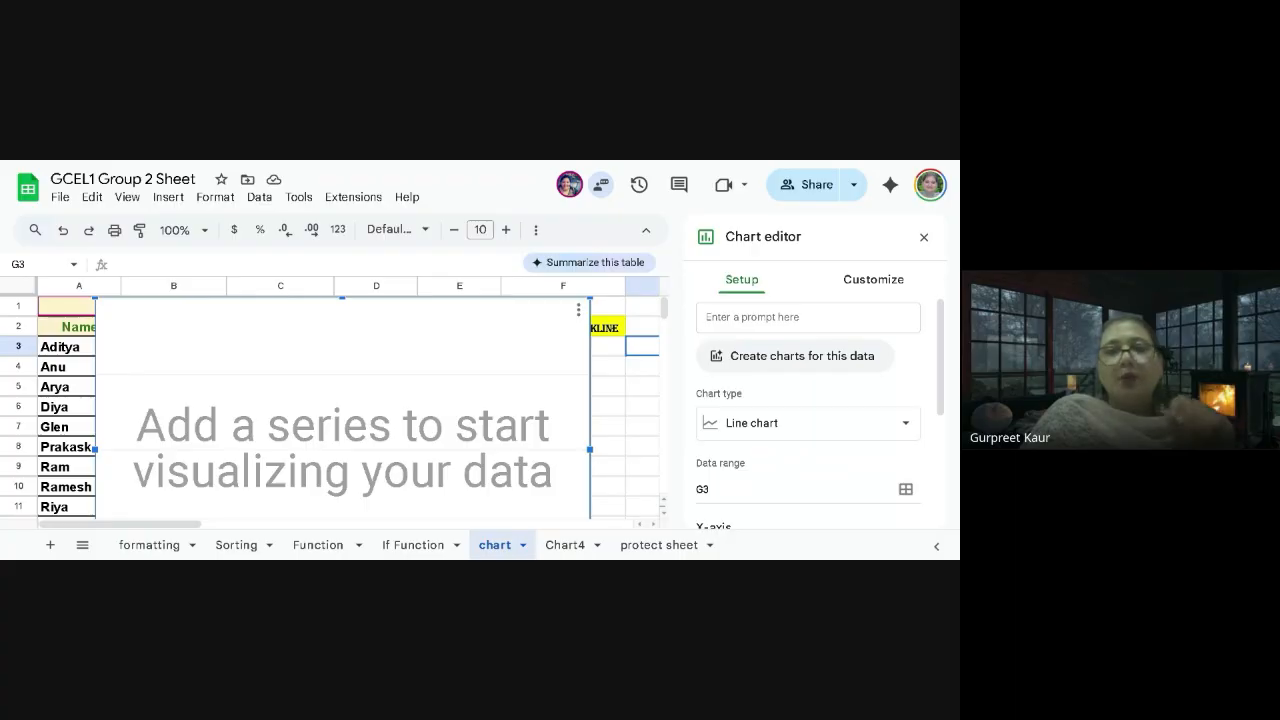
{"action": "left_click", "coordinate": [923, 237]}
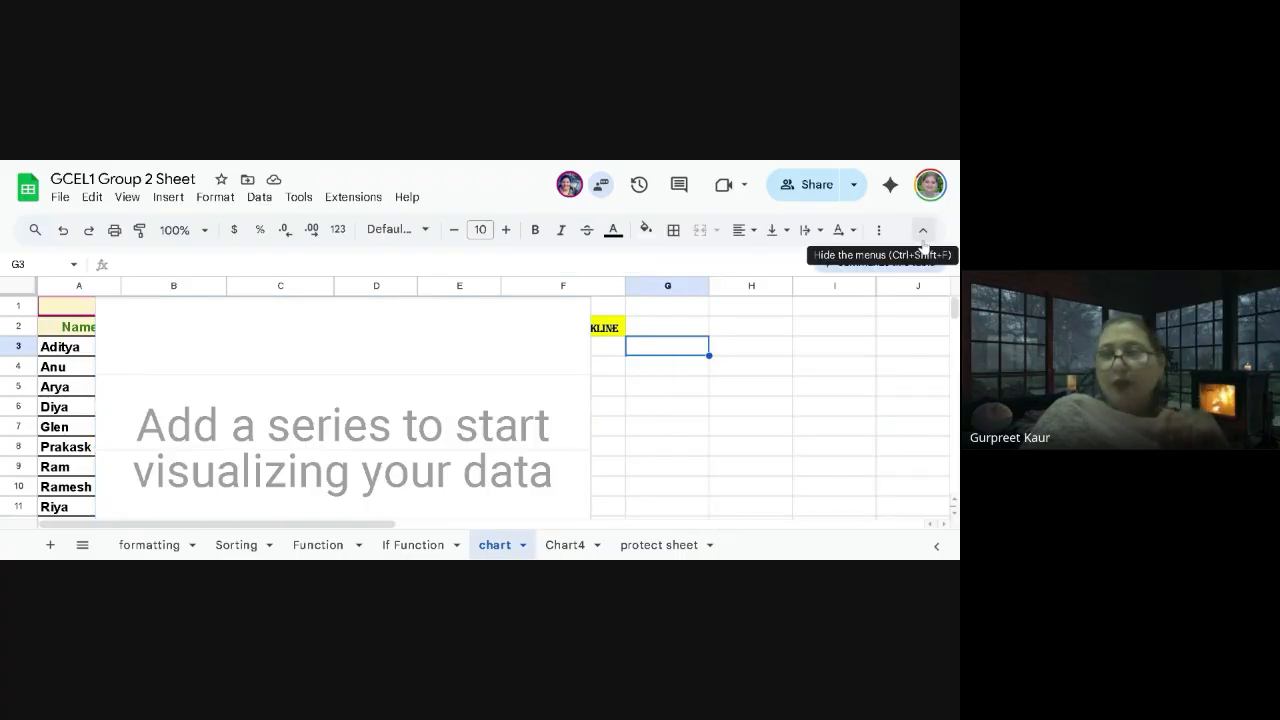
{"action": "left_click", "coordinate": [518, 343]}
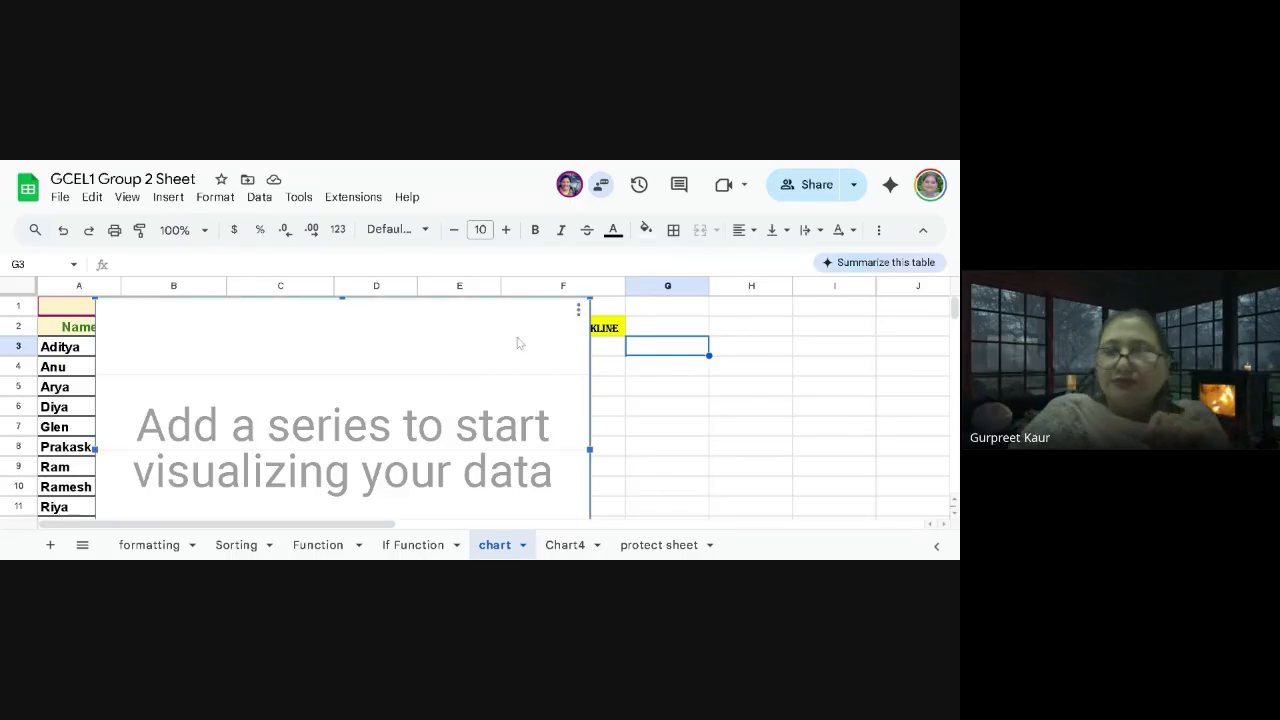
{"action": "left_click", "coordinate": [531, 344]}
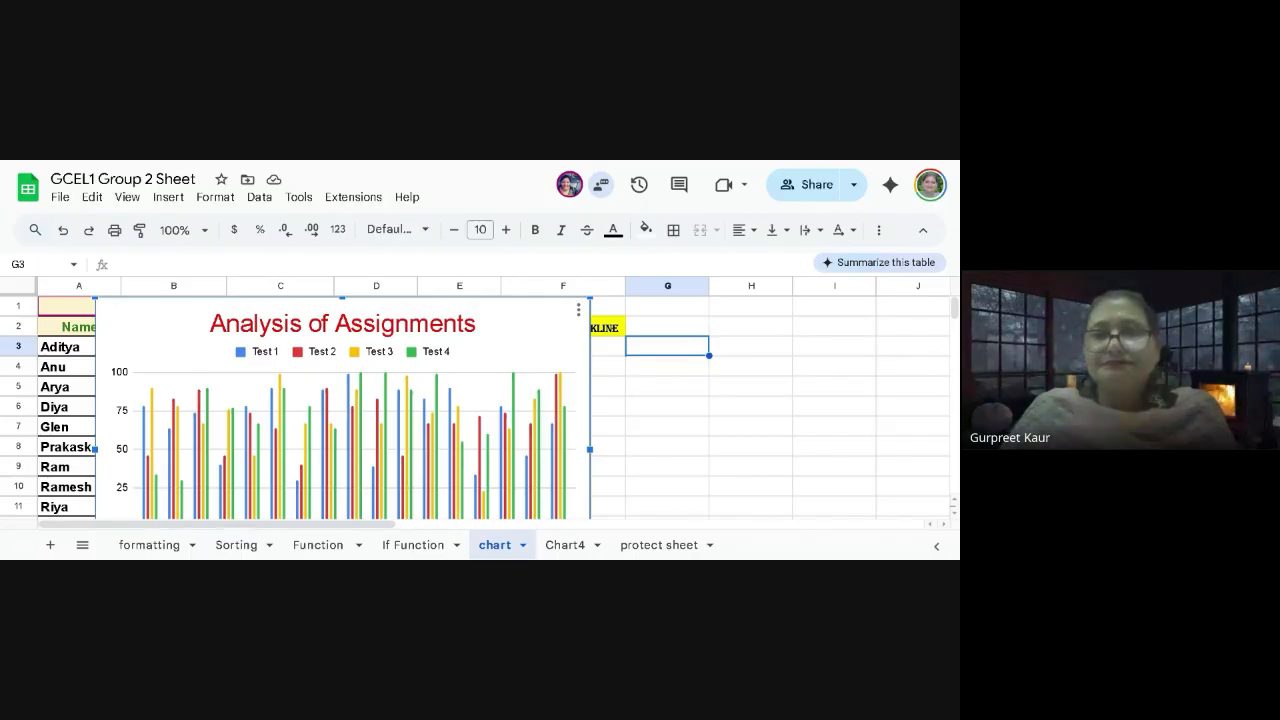
Look at the protect sheet, and switch to the chart sheet of the Copy of Day 3 practice sheet file
{"action": "left_click", "coordinate": [661, 548]}
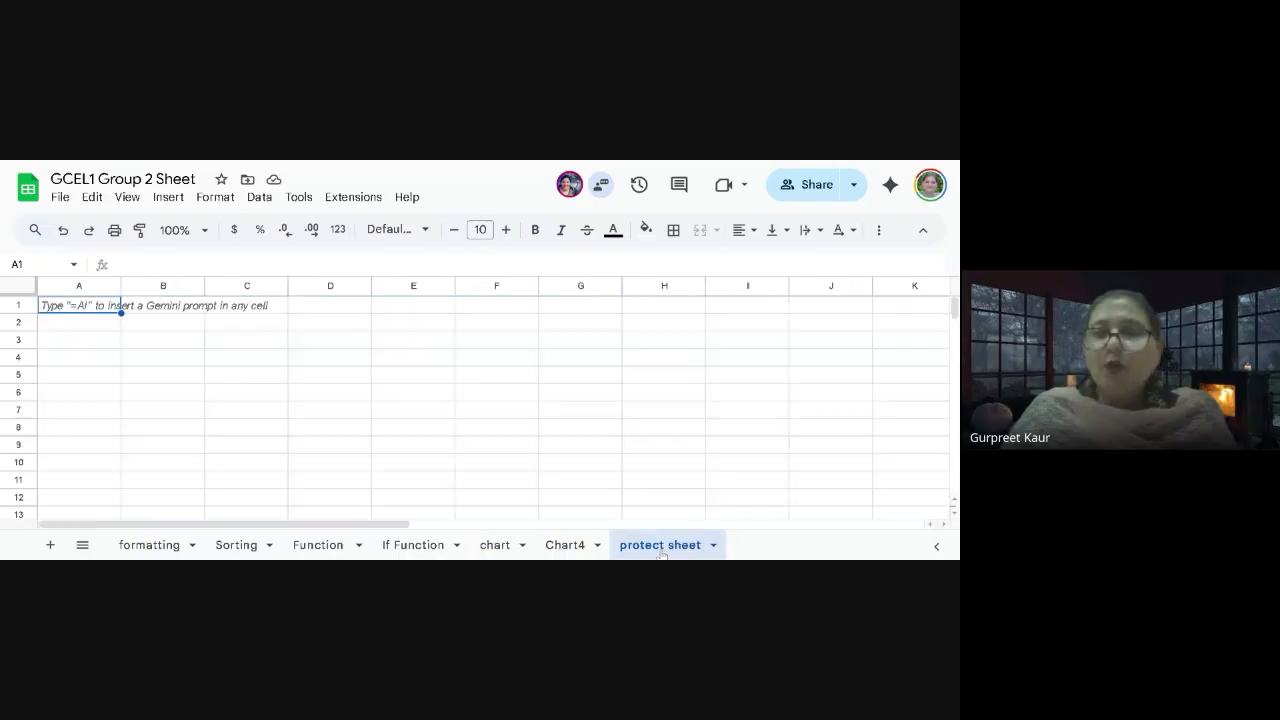
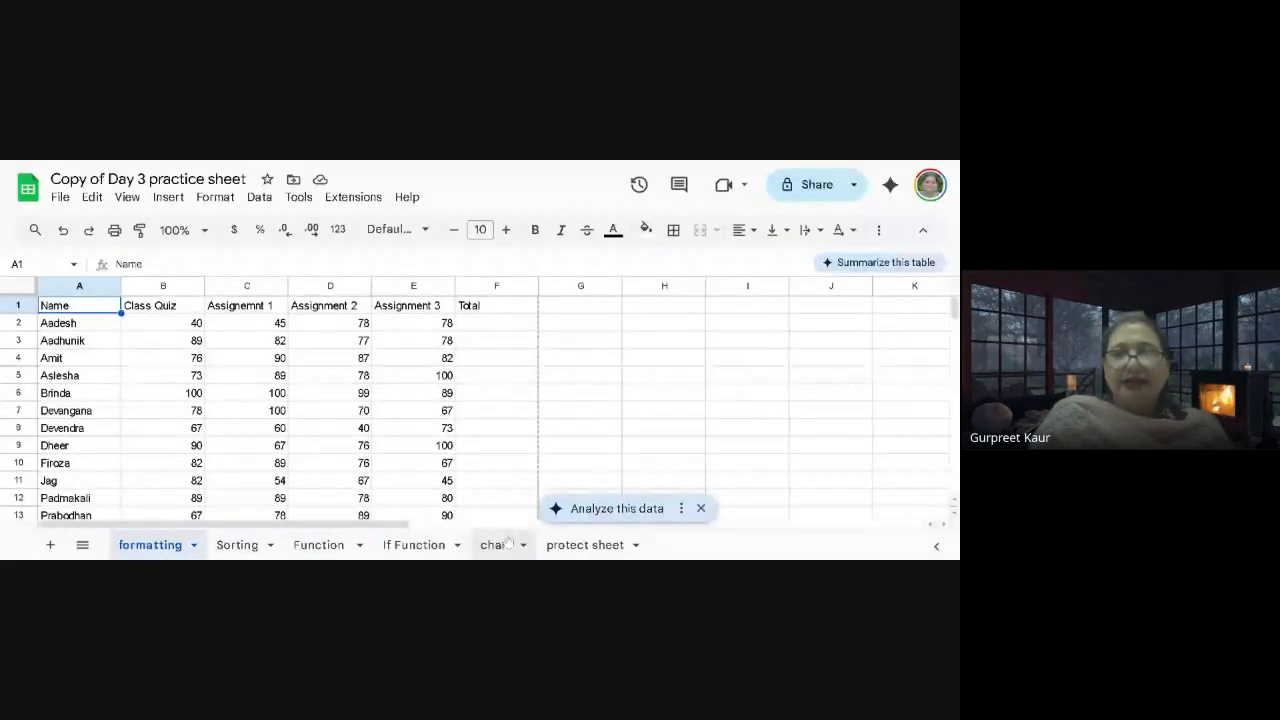
{"action": "left_click", "coordinate": [509, 544]}
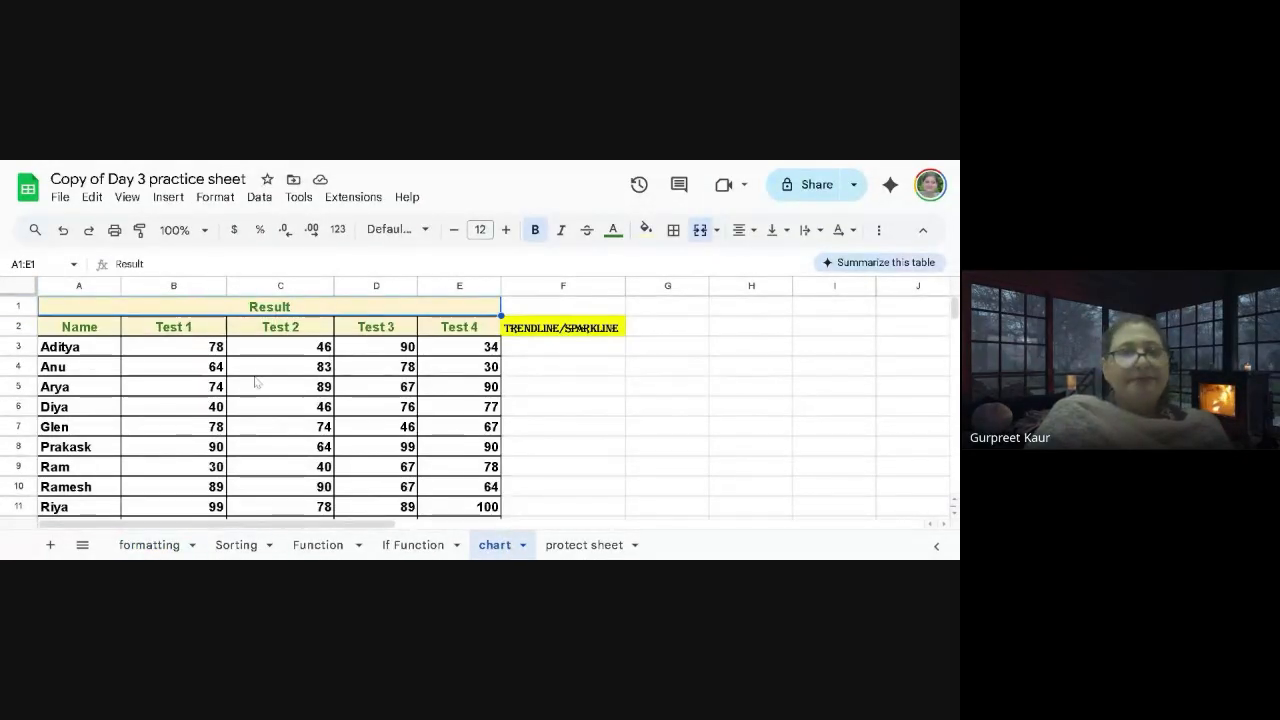
{"action": "scroll", "coordinate": [256, 381], "scroll_direction": "down", "scroll_amount": 1}
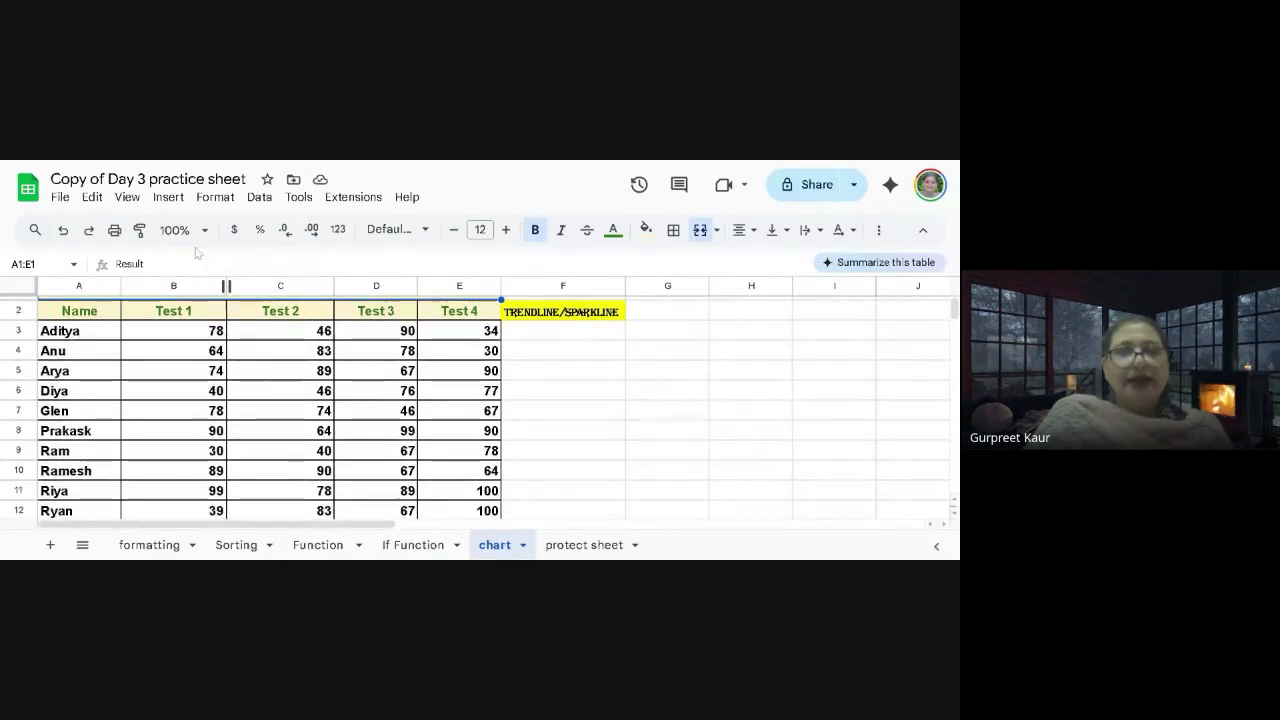
Insert a chart from the merged Result heading and try letting Gemini create charts for the data
{"action": "left_click", "coordinate": [168, 197]}
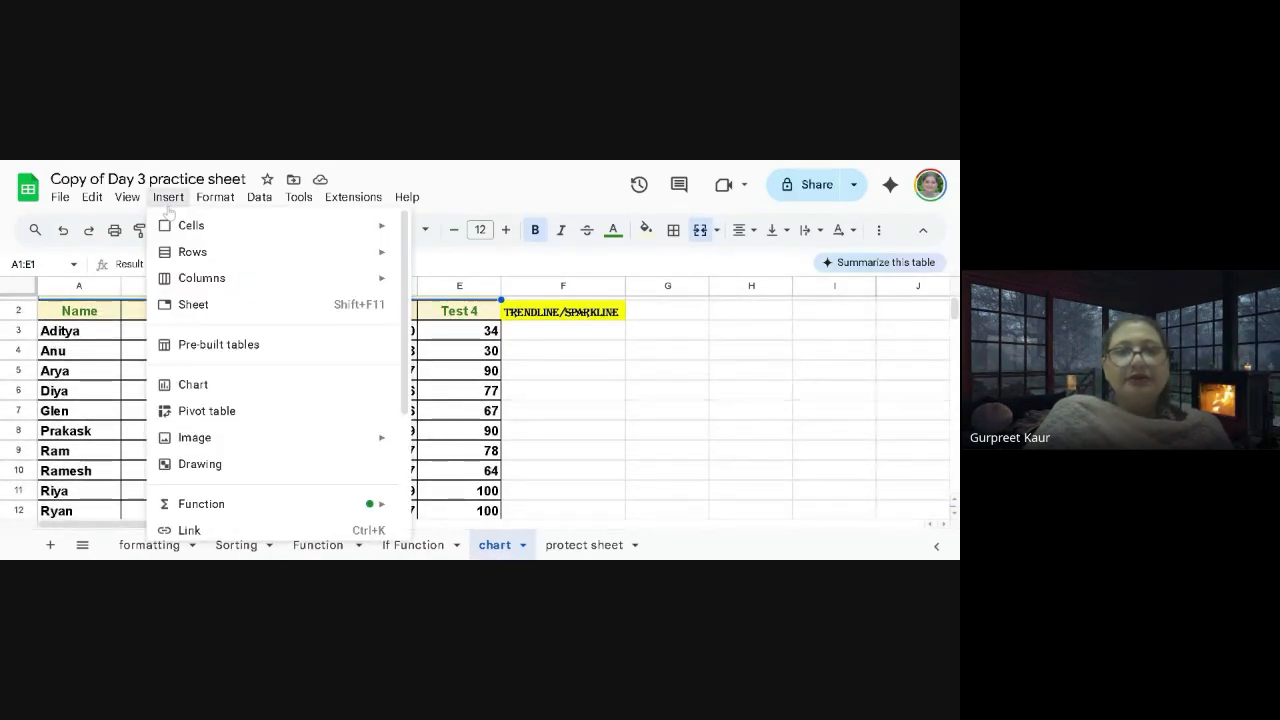
{"action": "left_click", "coordinate": [192, 385]}
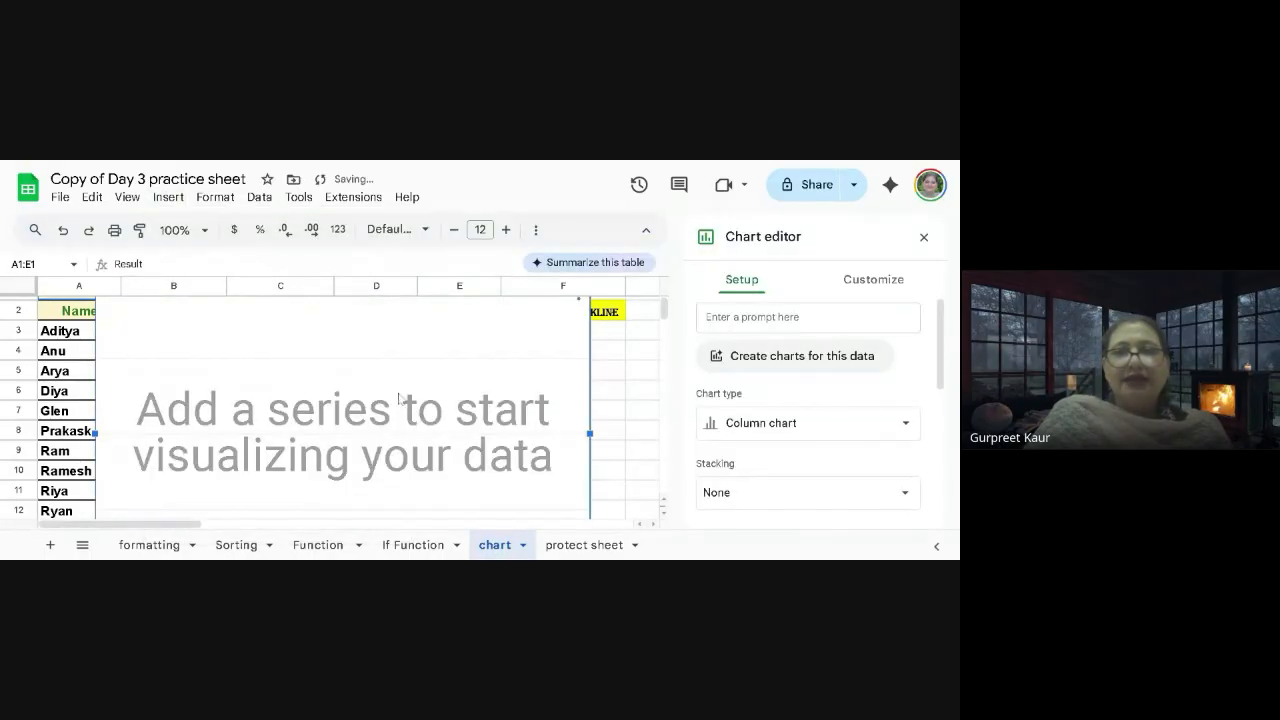
{"action": "left_click", "coordinate": [806, 362]}
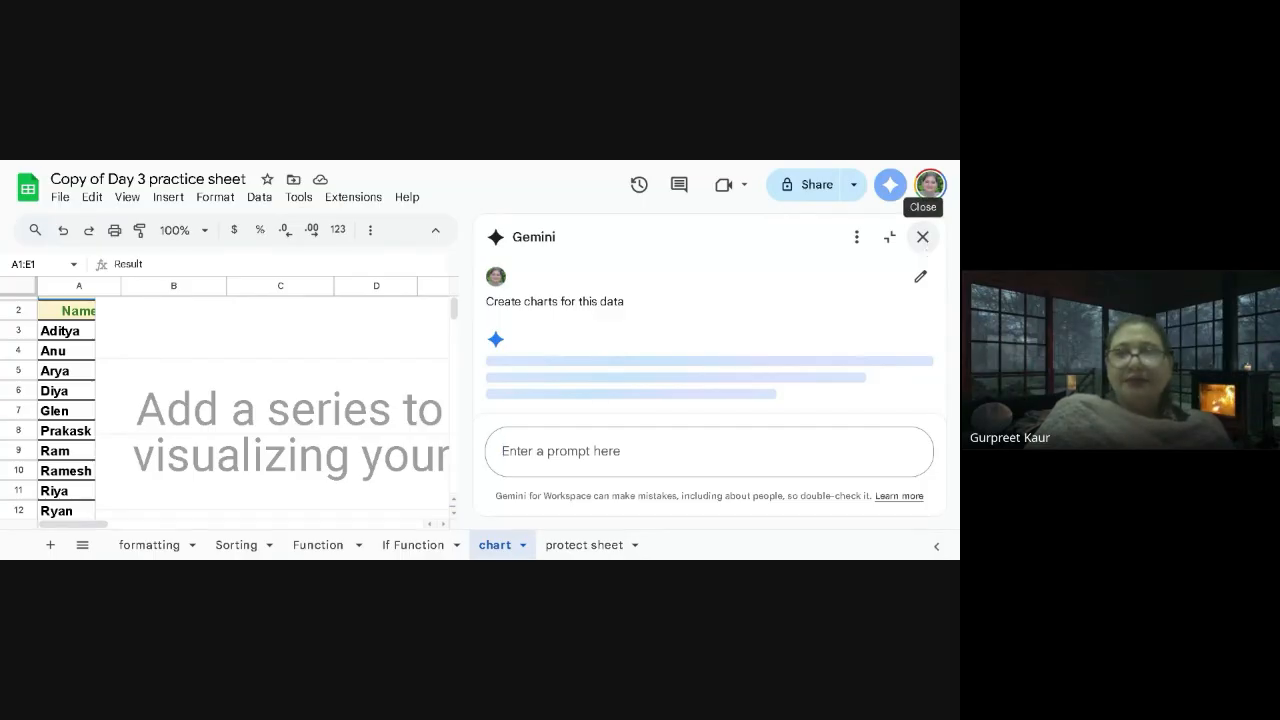
{"action": "left_click", "coordinate": [922, 237]}
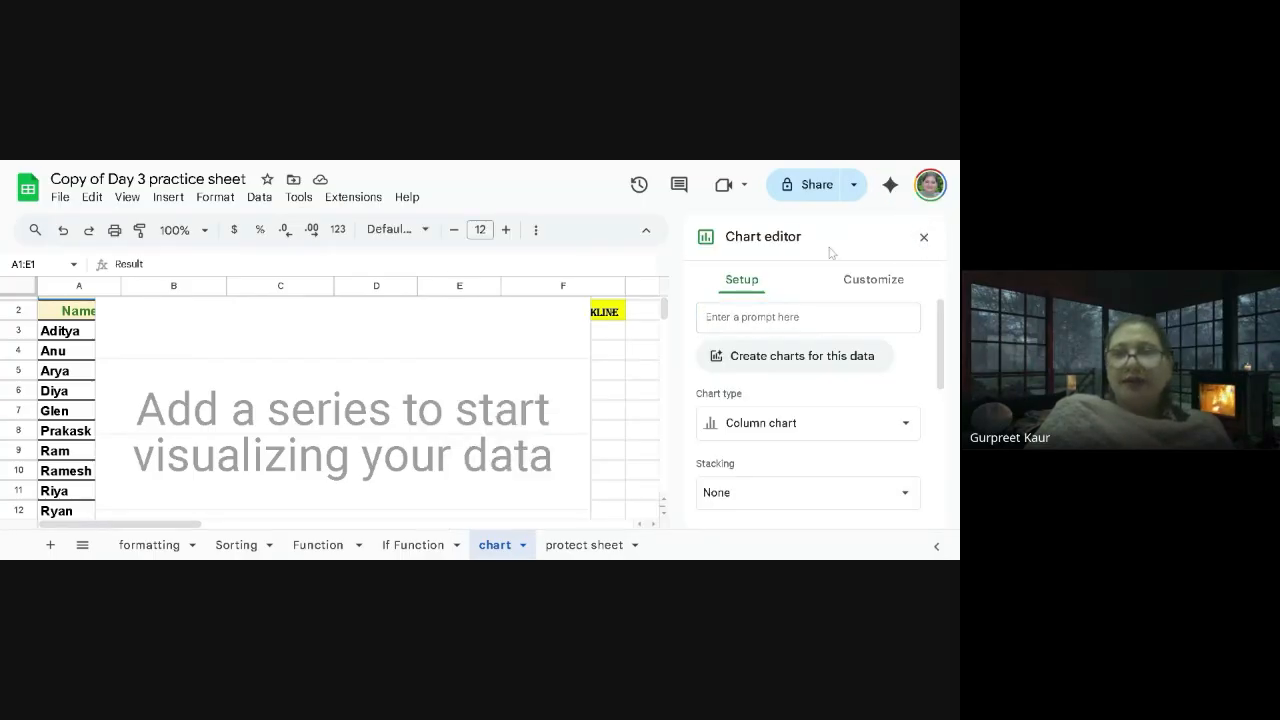
Check the Gemini chart request once more, and delete the empty chart
{"action": "left_click", "coordinate": [923, 237]}
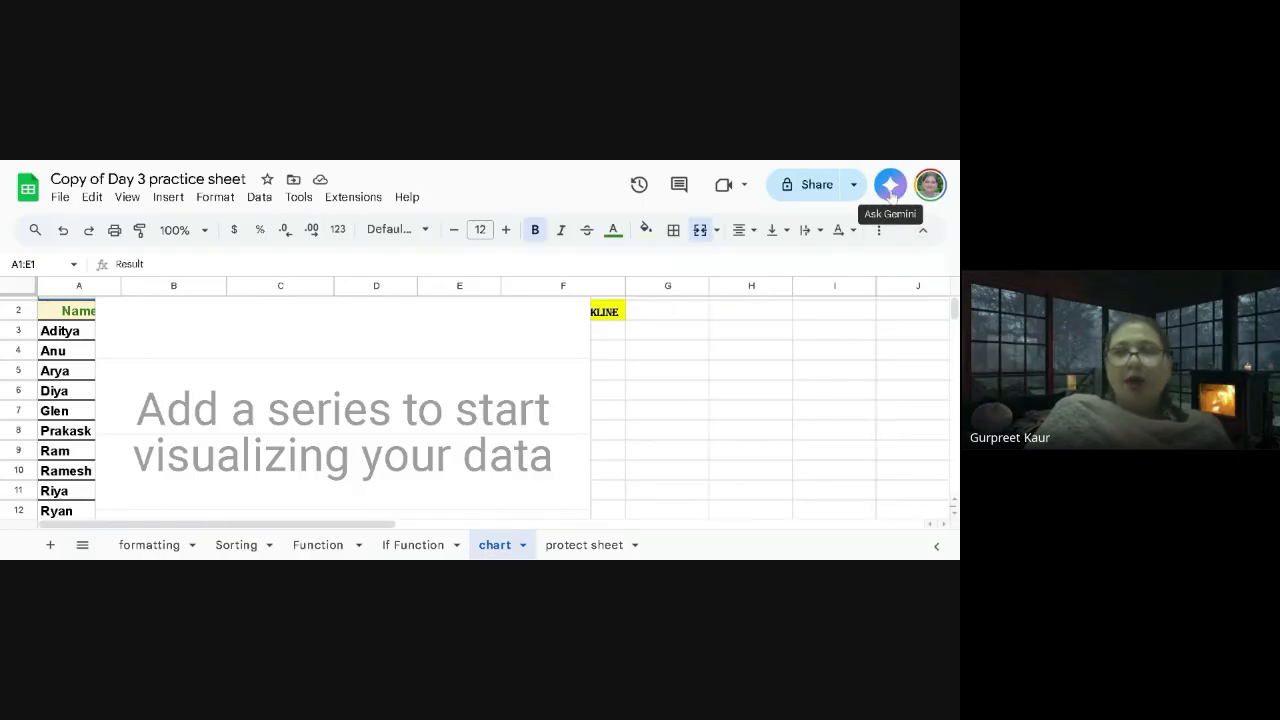
{"action": "left_click", "coordinate": [890, 188]}
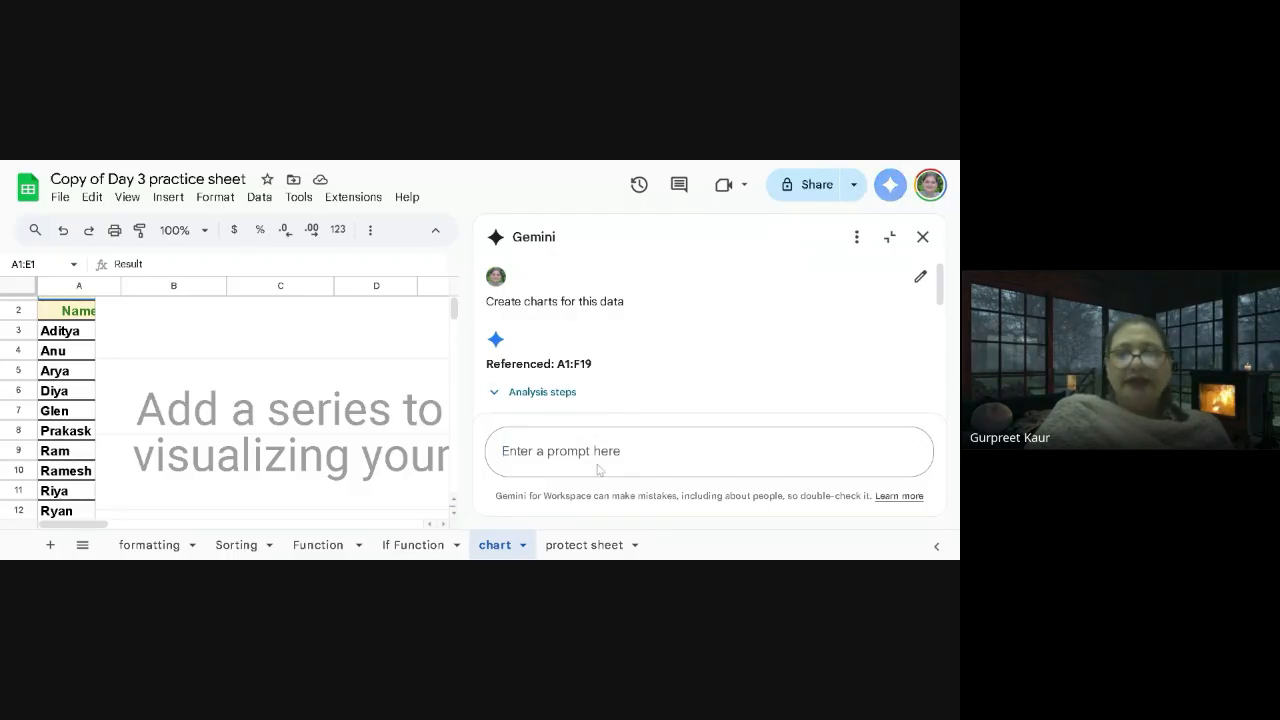
{"action": "left_click", "coordinate": [919, 247]}
{"action": "left_click", "coordinate": [354, 383]}
{"action": "key", "text": "Delete"}
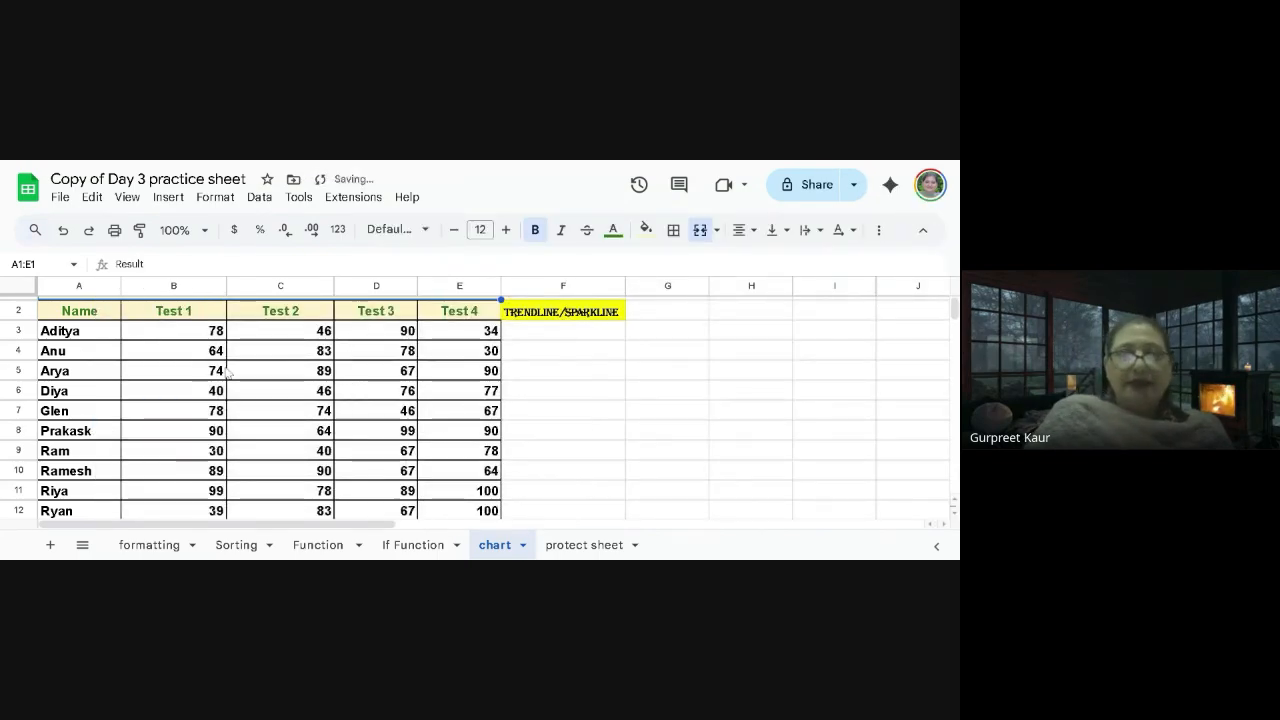
Select the marks table A2:E19, from the Name header through the last student's Test 4 mark
{"action": "left_click", "coordinate": [171, 328]}
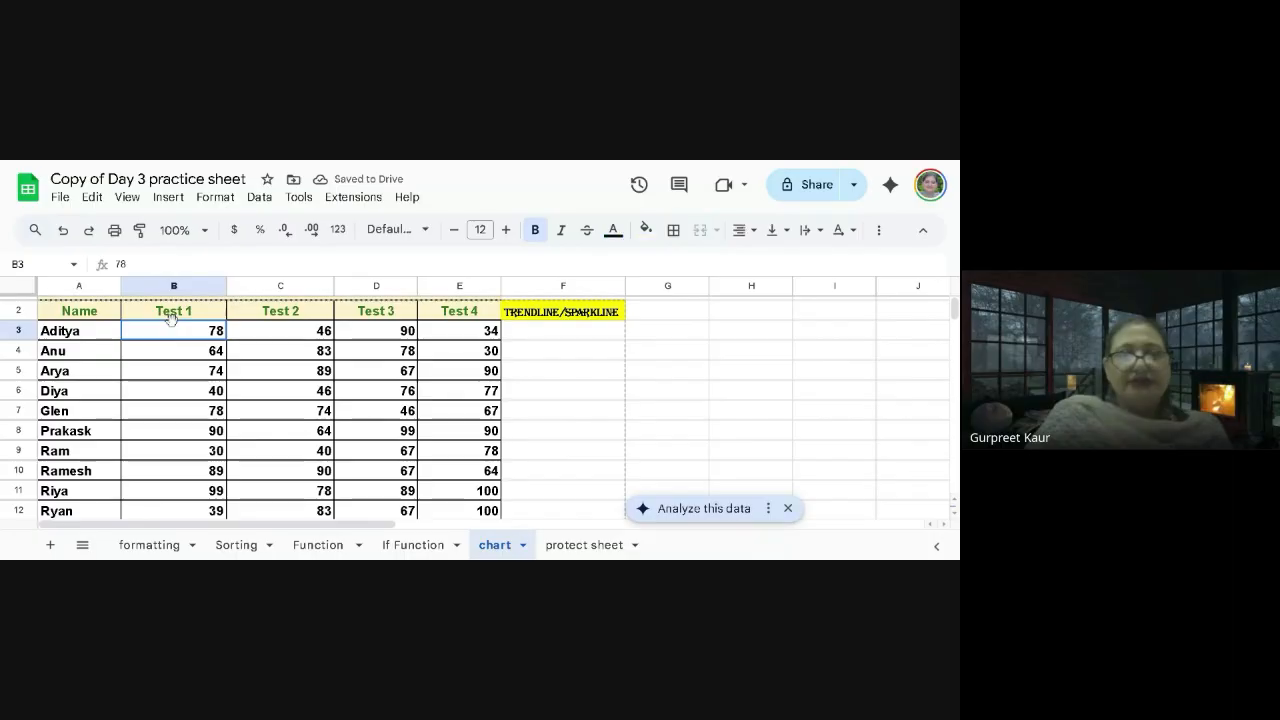
{"action": "key", "text": "Up"}
{"action": "key", "text": "Left"}
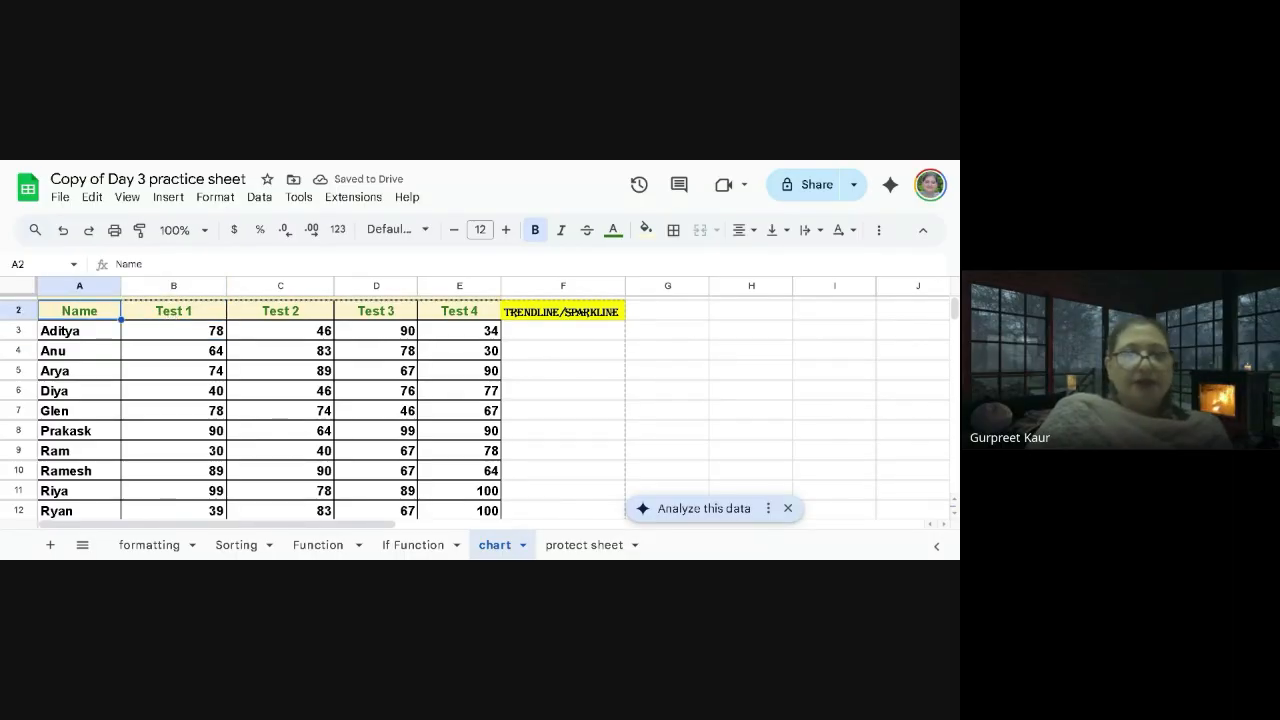
{"action": "key", "text": "shift+Down"}
{"action": "key", "text": "shift+Down"}
{"action": "key", "text": "shift+Down"}
{"action": "key", "text": "shift+Down"}
{"action": "key", "text": "shift+Down"}
{"action": "key", "text": "shift+Down"}
{"action": "key", "text": "shift+Down"}
{"action": "key", "text": "shift+Down"}
{"action": "key", "text": "shift+Down"}
{"action": "key", "text": "shift+Down"}
{"action": "key", "text": "shift+Down"}
{"action": "key", "text": "shift+Down"}
{"action": "key", "text": "shift+Down"}
{"action": "key", "text": "shift+Down"}
{"action": "key", "text": "shift+Down"}
{"action": "key", "text": "shift+Down"}
{"action": "key", "text": "shift+Down"}
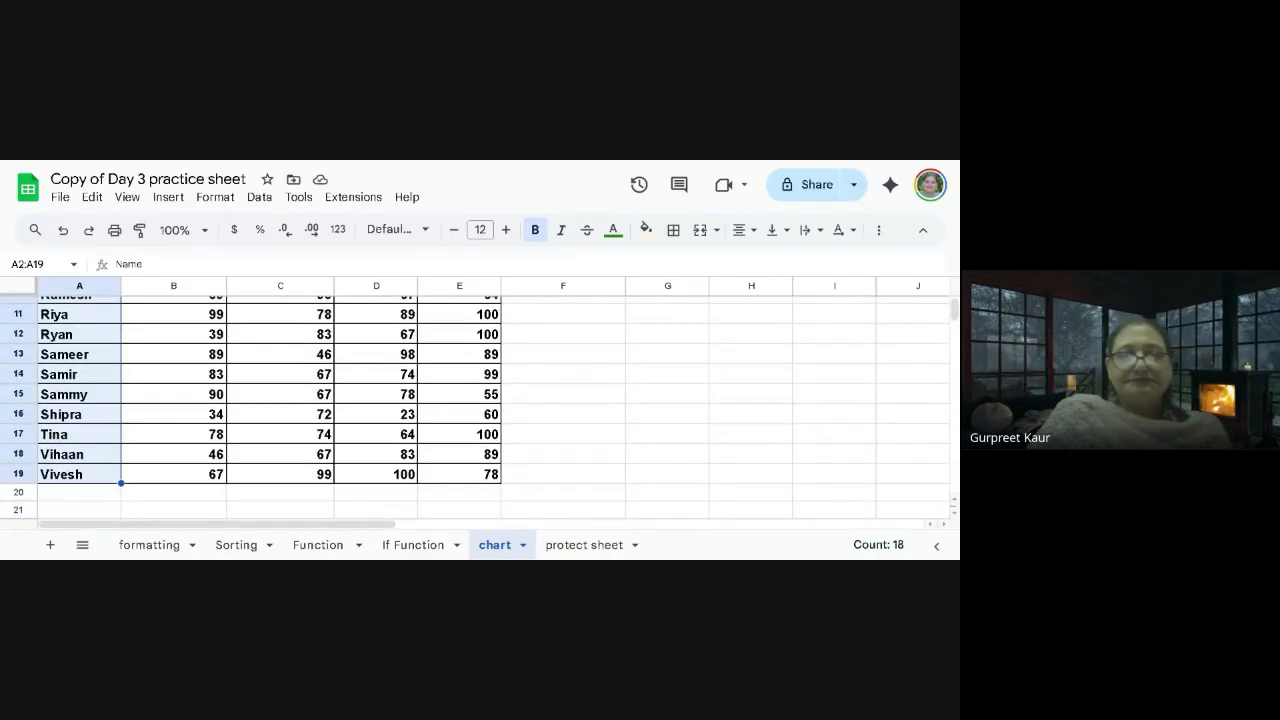
{"action": "key", "text": "shift+Right"}
{"action": "key", "text": "shift+Right"}
{"action": "key", "text": "shift+Right"}
{"action": "key", "text": "shift+Right"}
{"action": "key", "text": "shift+Right"}
{"action": "key", "text": "shift+Left"}
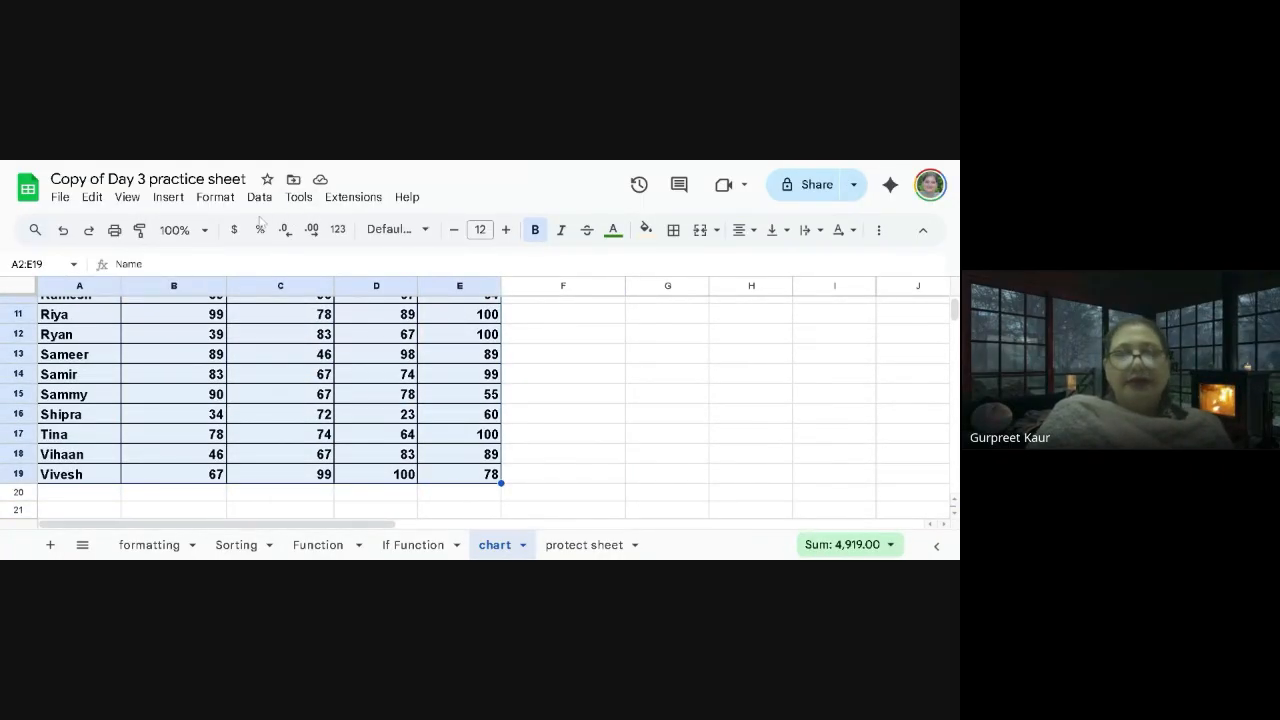
Insert a column chart from the selected marks table A2:E19 and add trendlines to all its series
{"action": "left_click", "coordinate": [168, 197]}
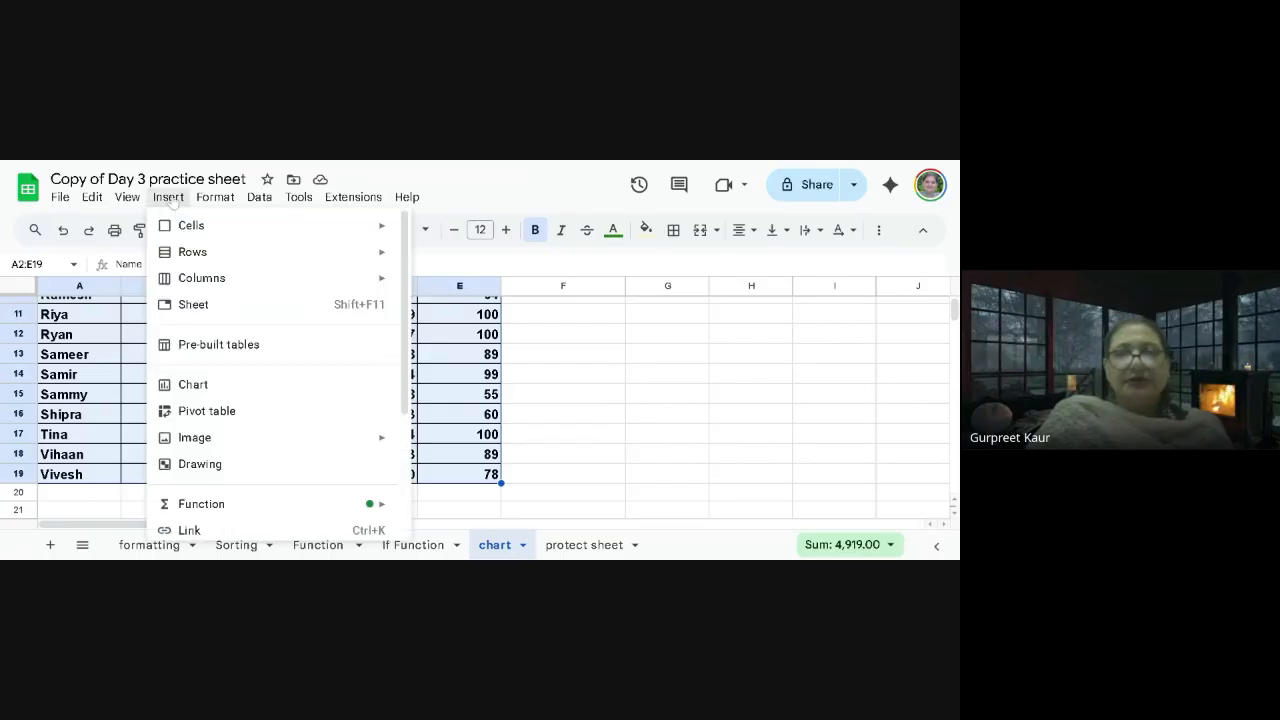
{"action": "left_click", "coordinate": [183, 385]}
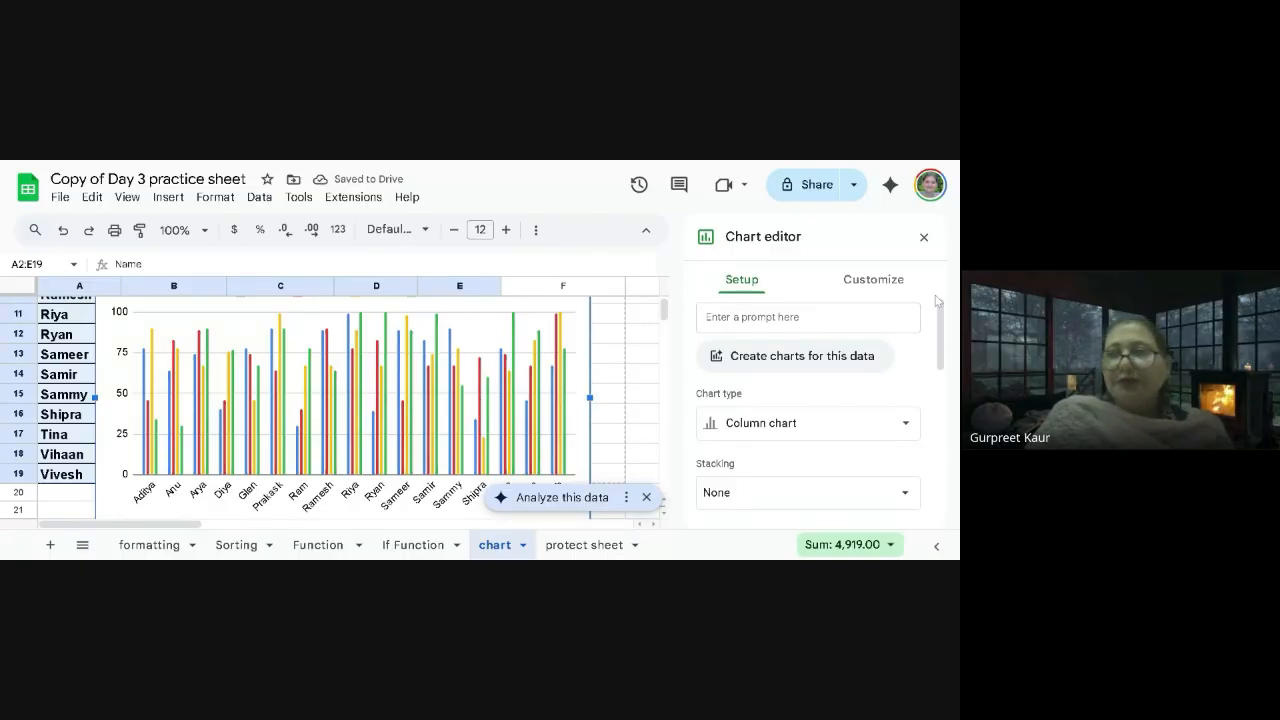
{"action": "left_click", "coordinate": [902, 287]}
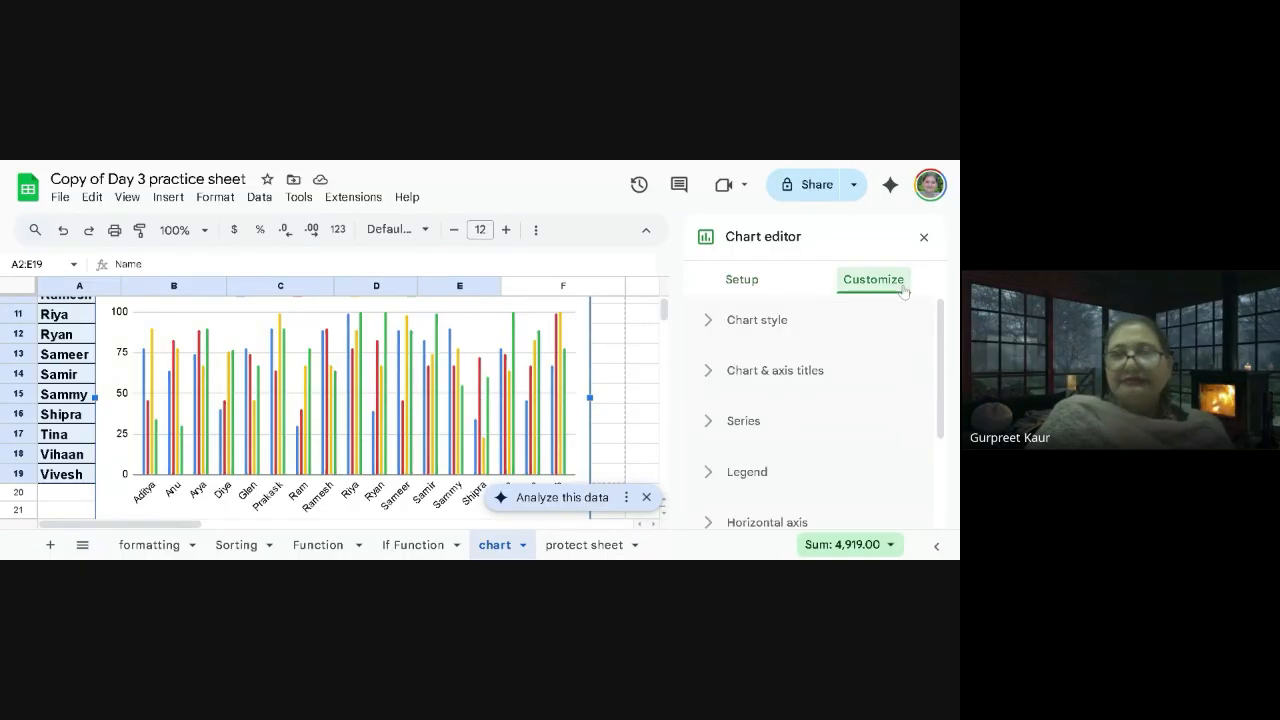
{"action": "left_click", "coordinate": [746, 428]}
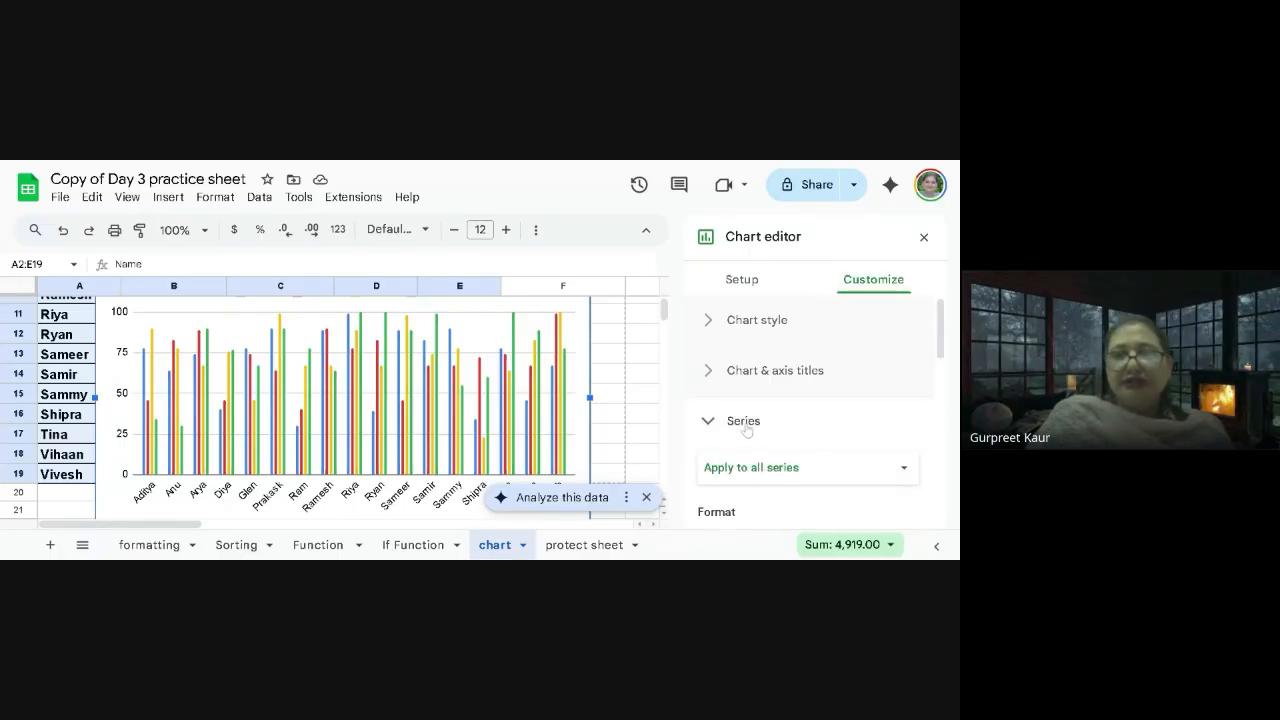
{"action": "scroll", "coordinate": [778, 423], "scroll_direction": "down", "scroll_amount": 5}
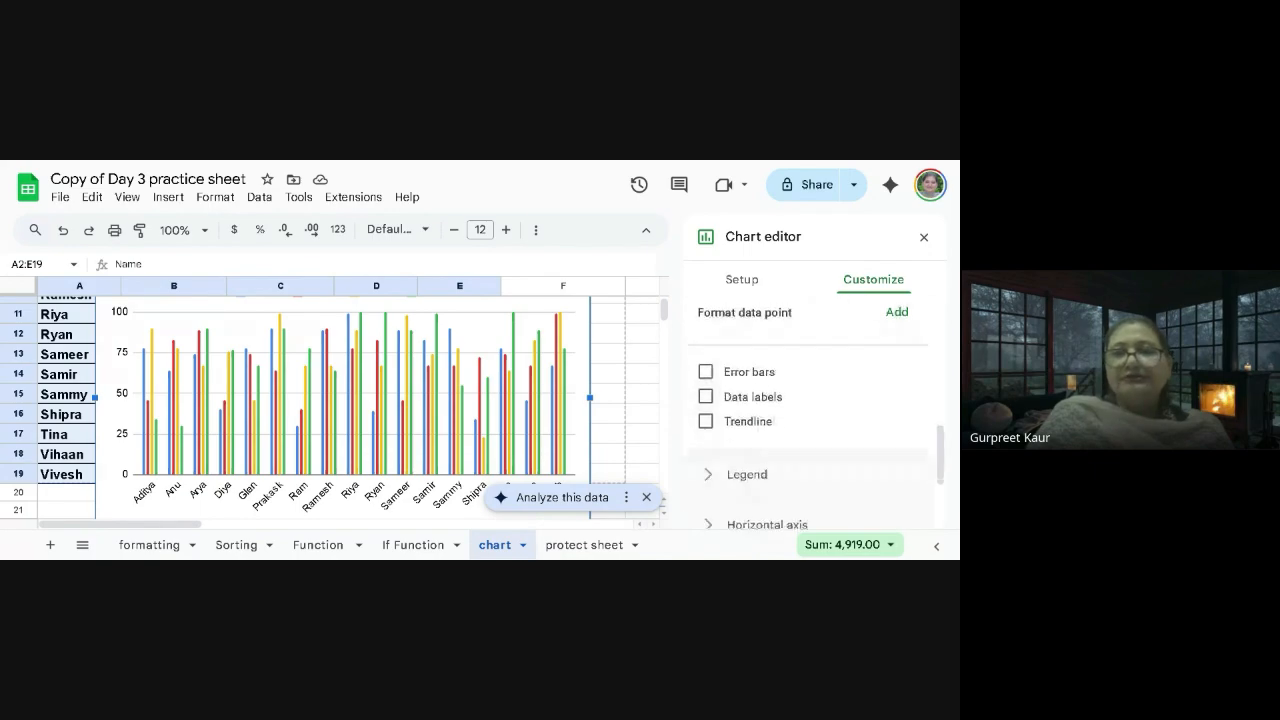
{"action": "left_click", "coordinate": [707, 421]}
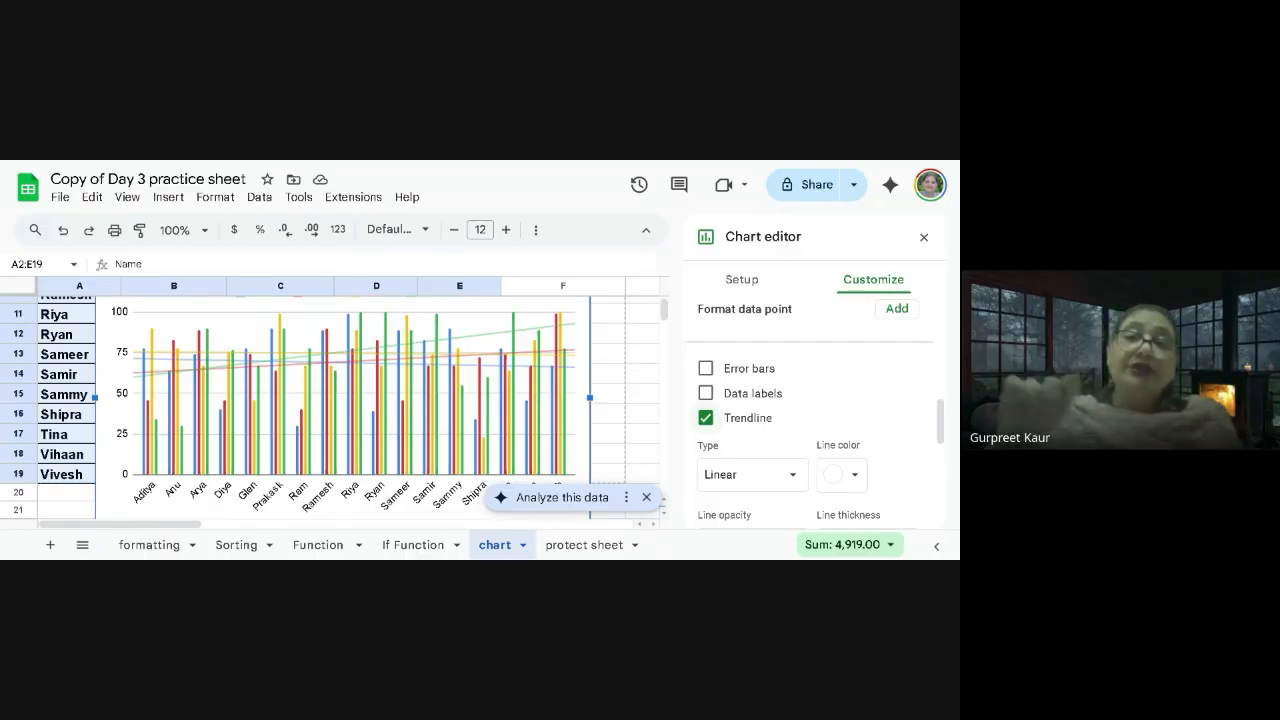
Look through the available trendline types without changing Linear, and close the chart editor
{"action": "left_click", "coordinate": [772, 482]}
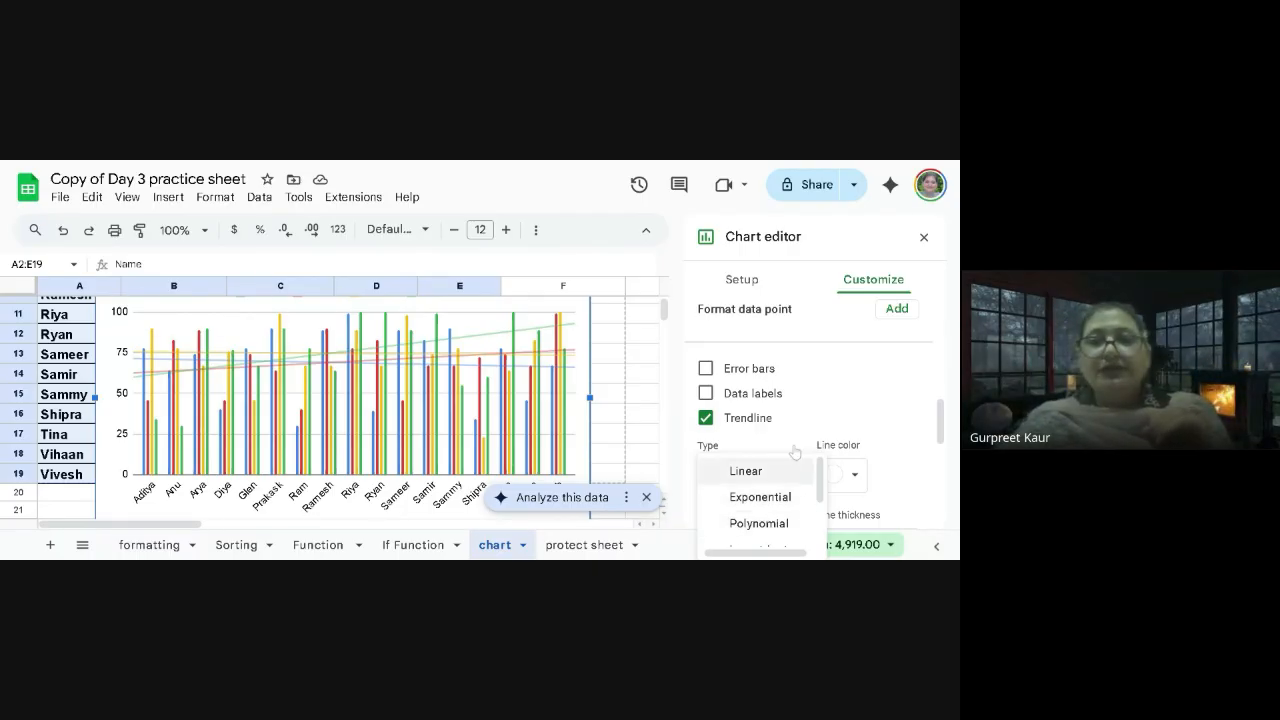
{"action": "scroll", "coordinate": [802, 428], "scroll_direction": "down", "scroll_amount": 1}
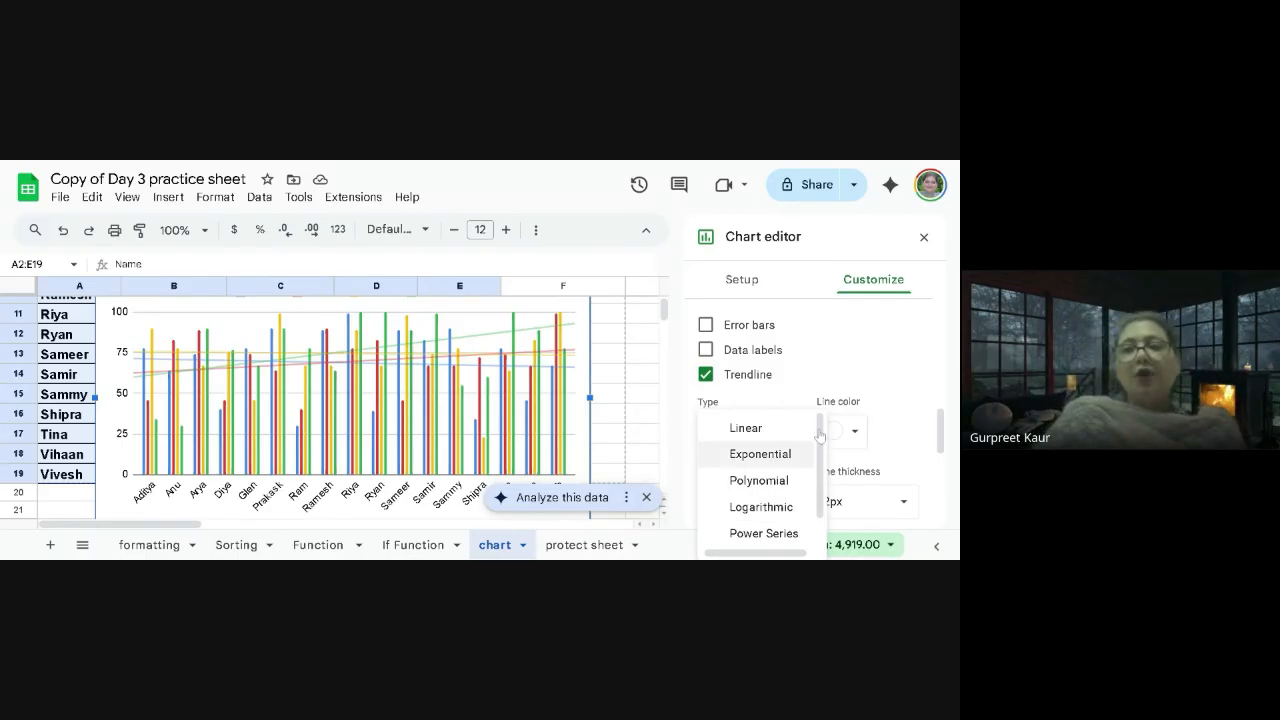
{"action": "left_click", "coordinate": [924, 240]}
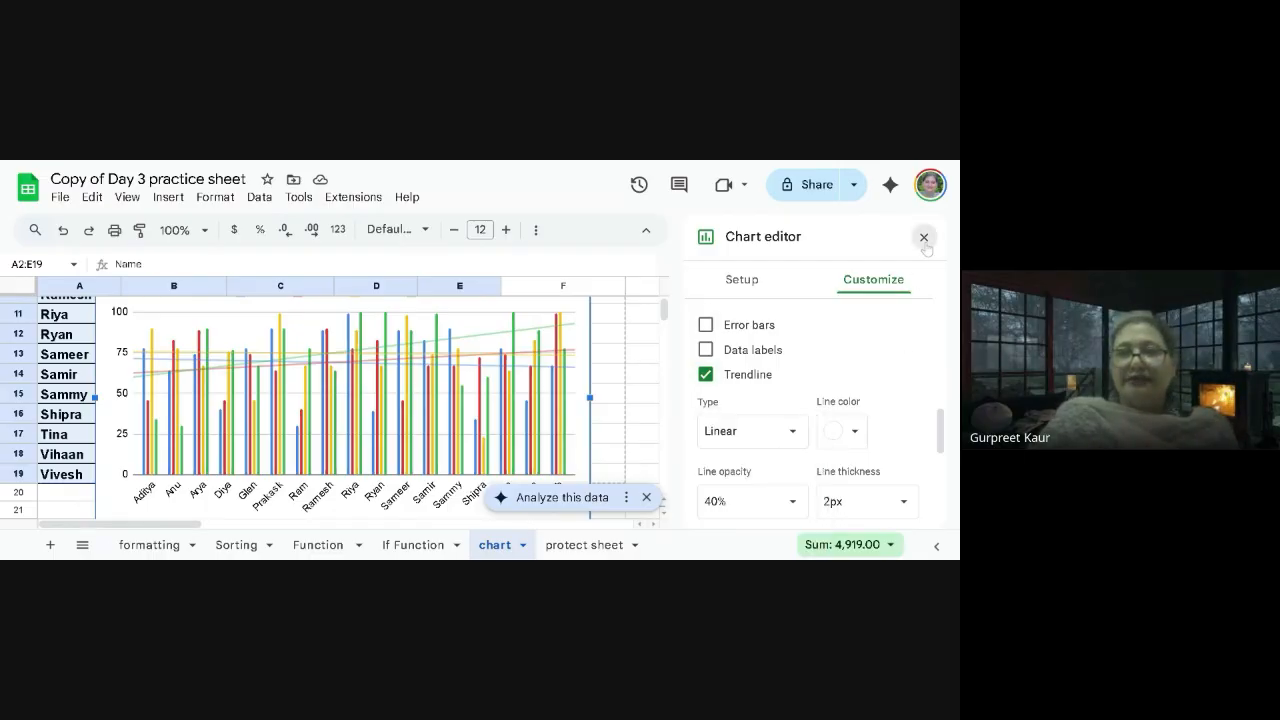
{"action": "left_click", "coordinate": [924, 238]}
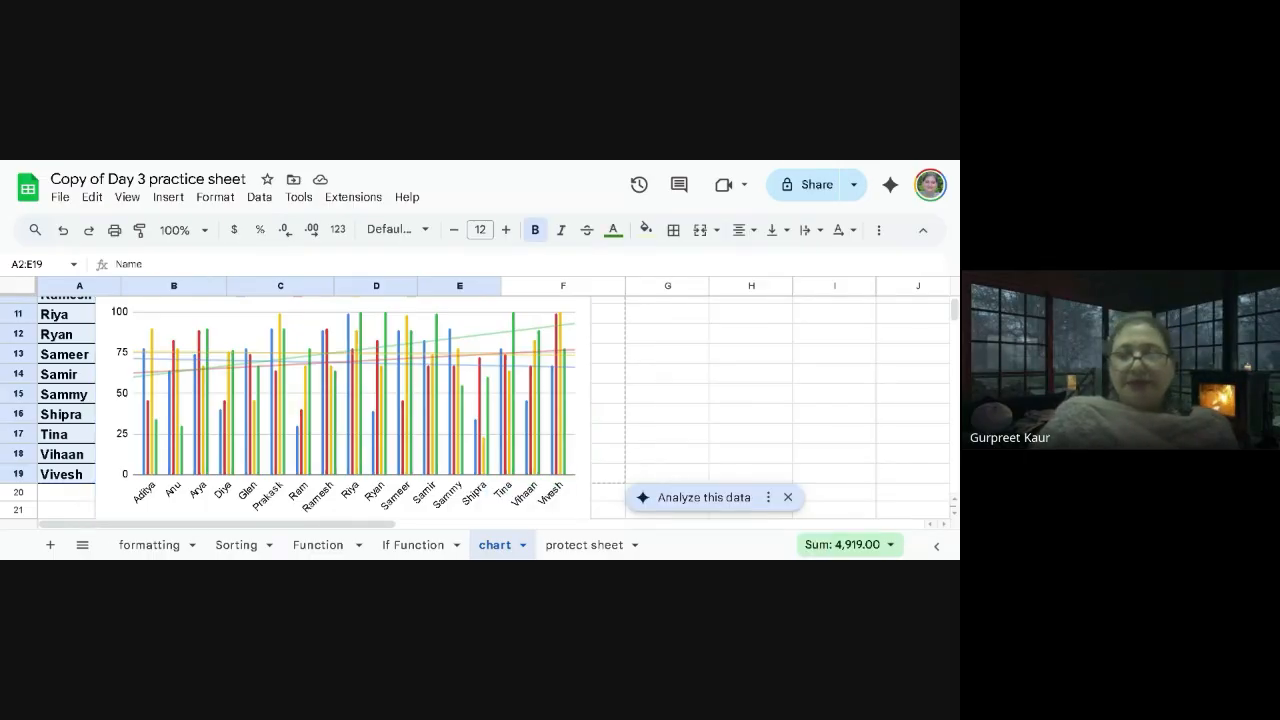
{"action": "left_click", "coordinate": [741, 430]}
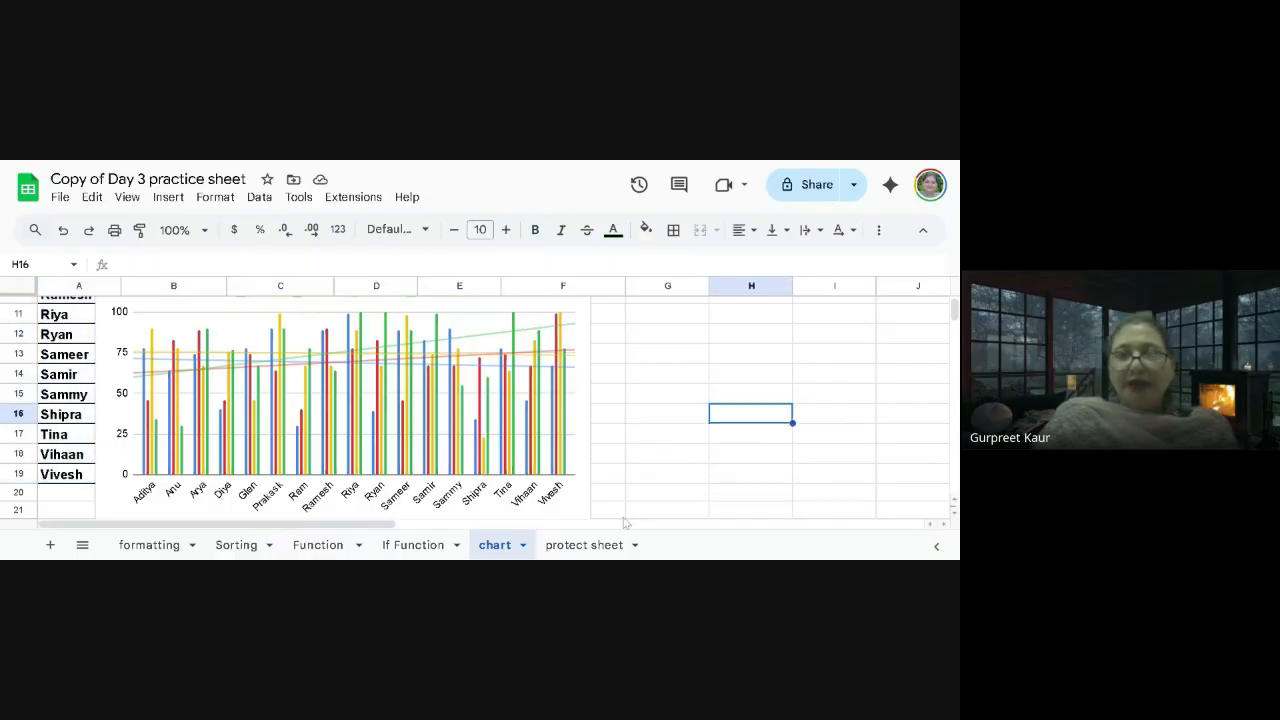
Check the protect sheet, switch to the formatting sheet, and look through its formatting commands
{"action": "left_click", "coordinate": [585, 545]}
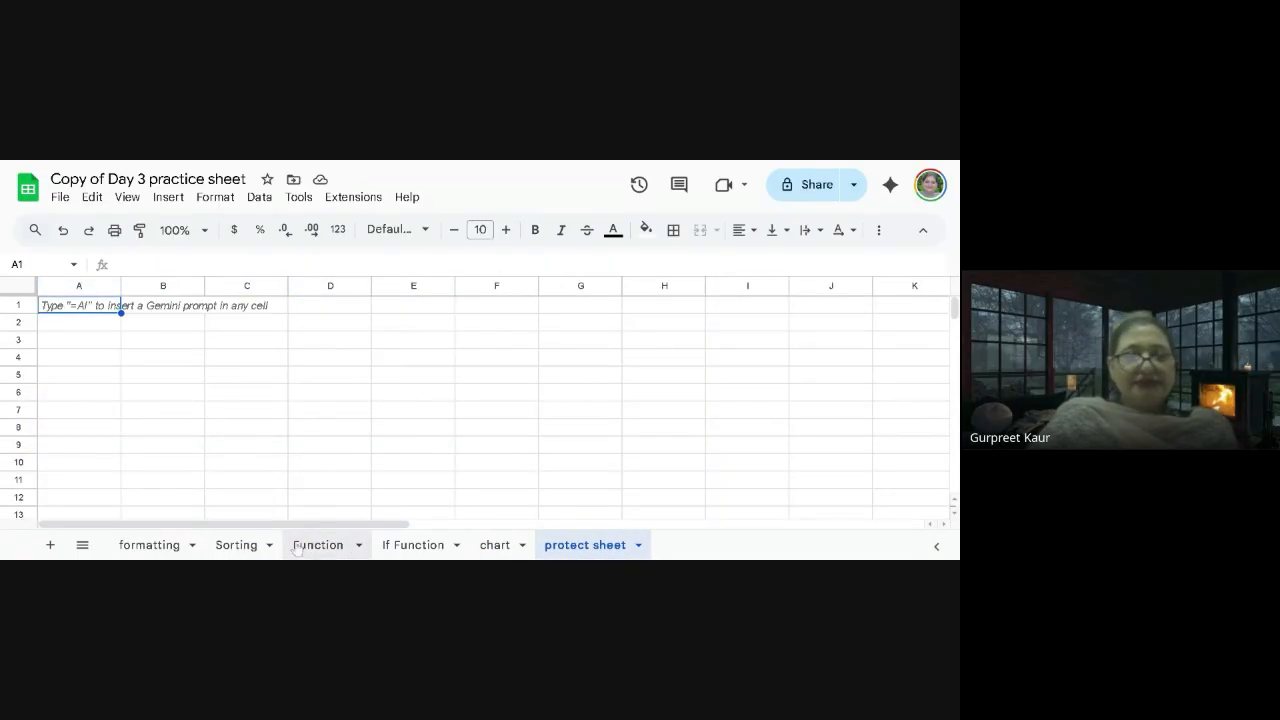
{"action": "left_click", "coordinate": [148, 545]}
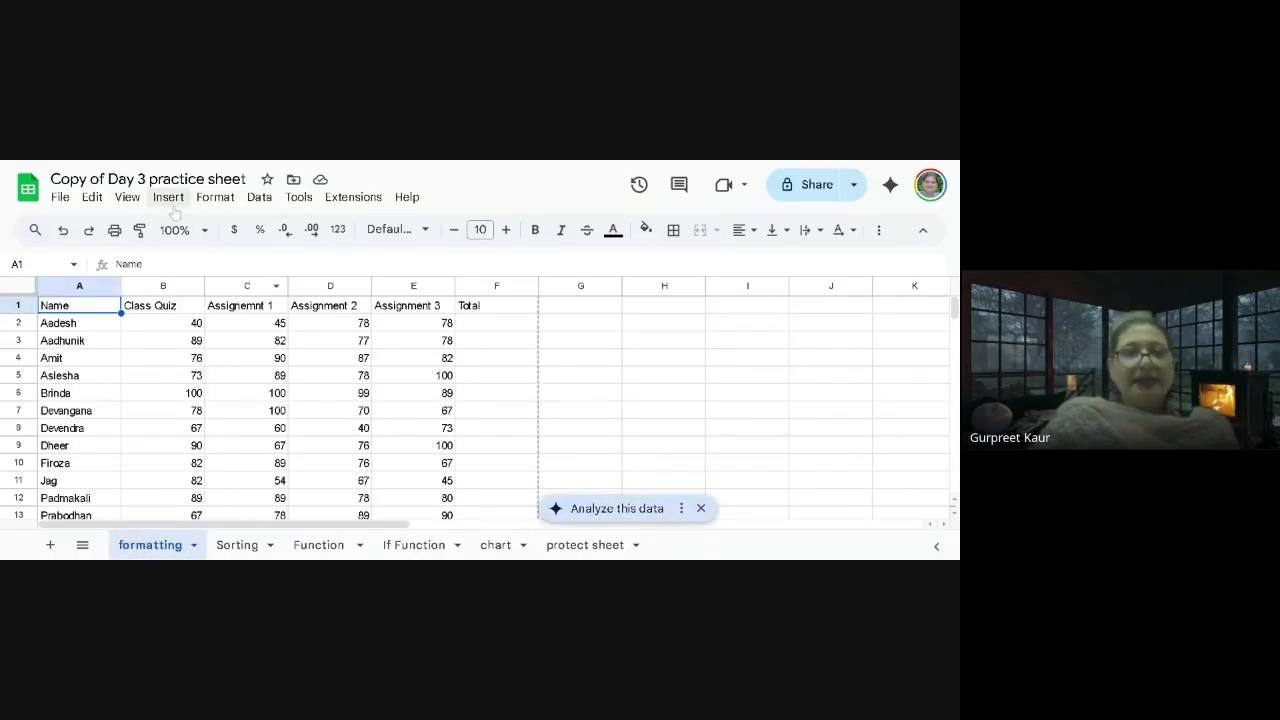
{"action": "left_click", "coordinate": [216, 197]}
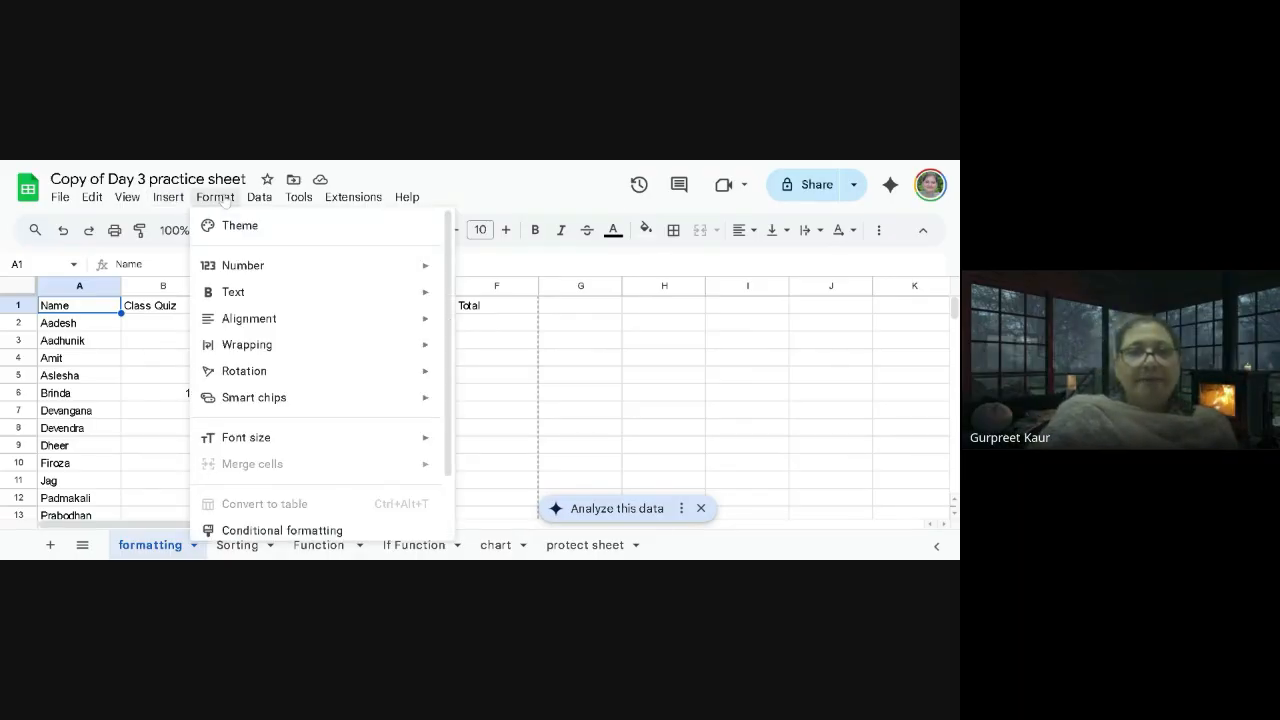
{"action": "mouse_move", "coordinate": [307, 373]}
{"action": "scroll", "coordinate": [311, 390], "scroll_direction": "down", "scroll_amount": 2}
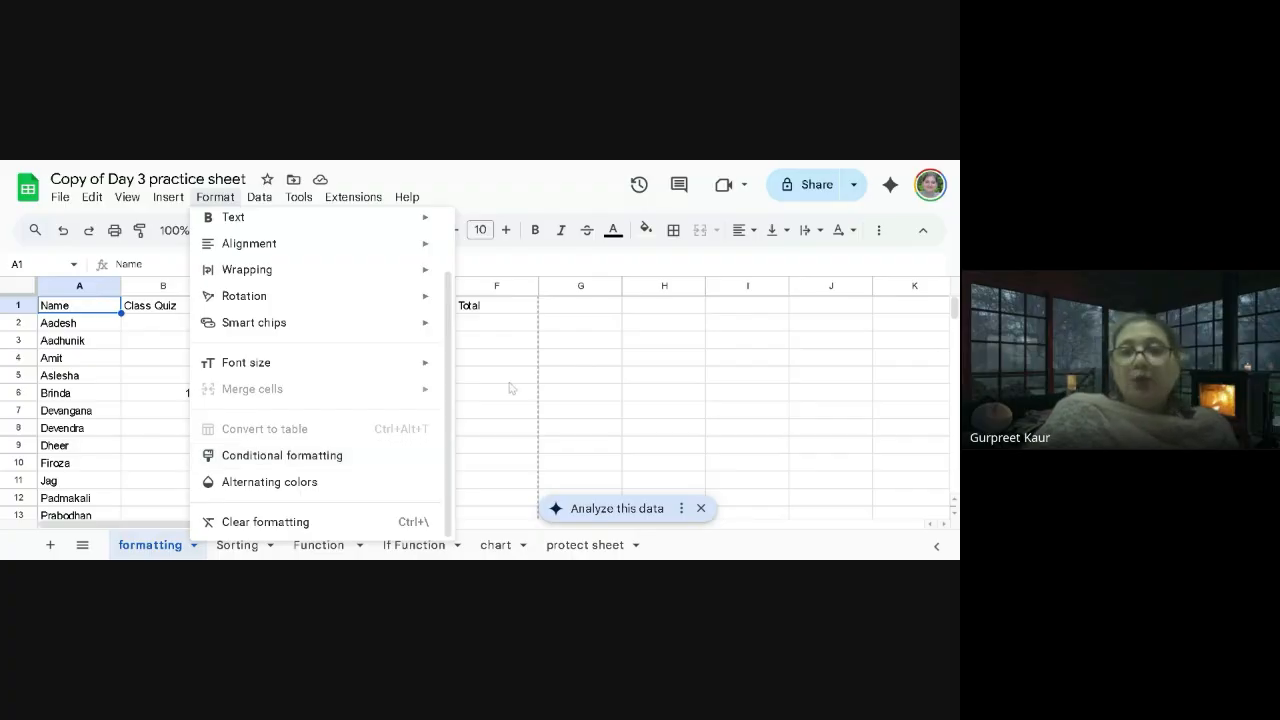
{"action": "left_click", "coordinate": [617, 345]}
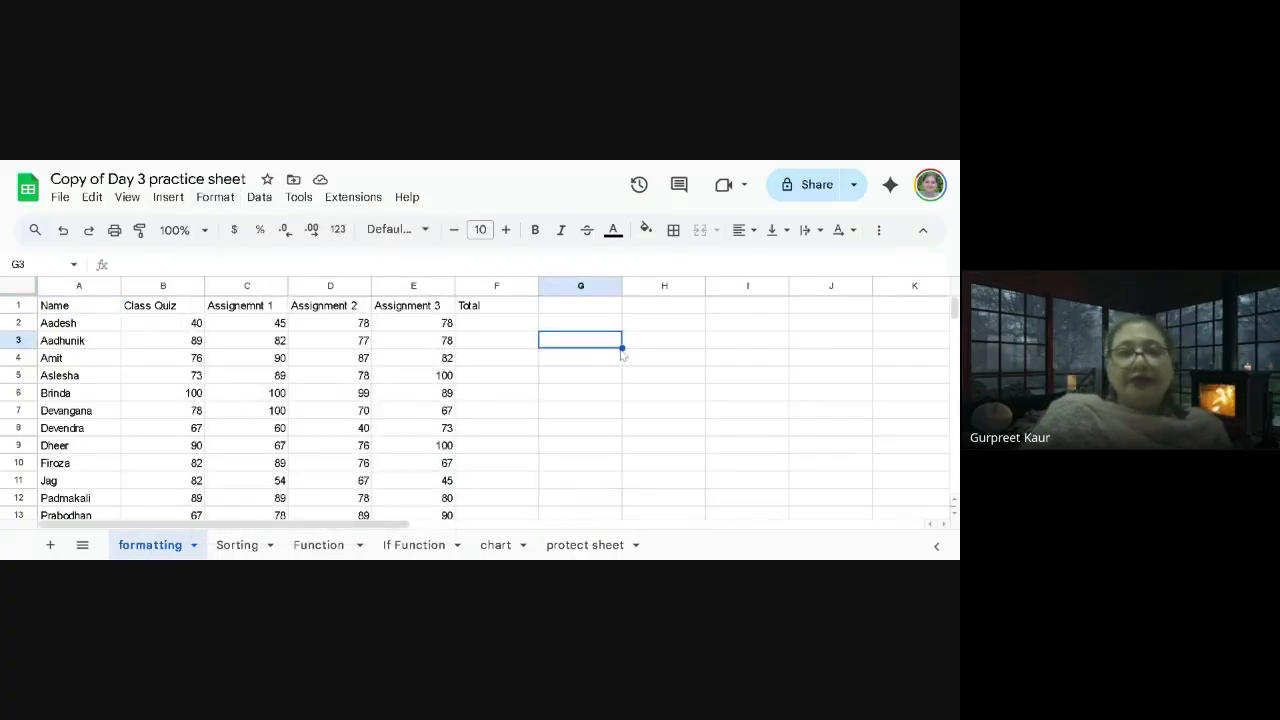
Select the Class Quiz marks B2:B15, look for the protection command among the formatting and data commands, and clear the selection
{"action": "left_click", "coordinate": [176, 325]}
{"action": "left_click_drag", "start_coordinate": [176, 327], "coordinate": [176, 498]}
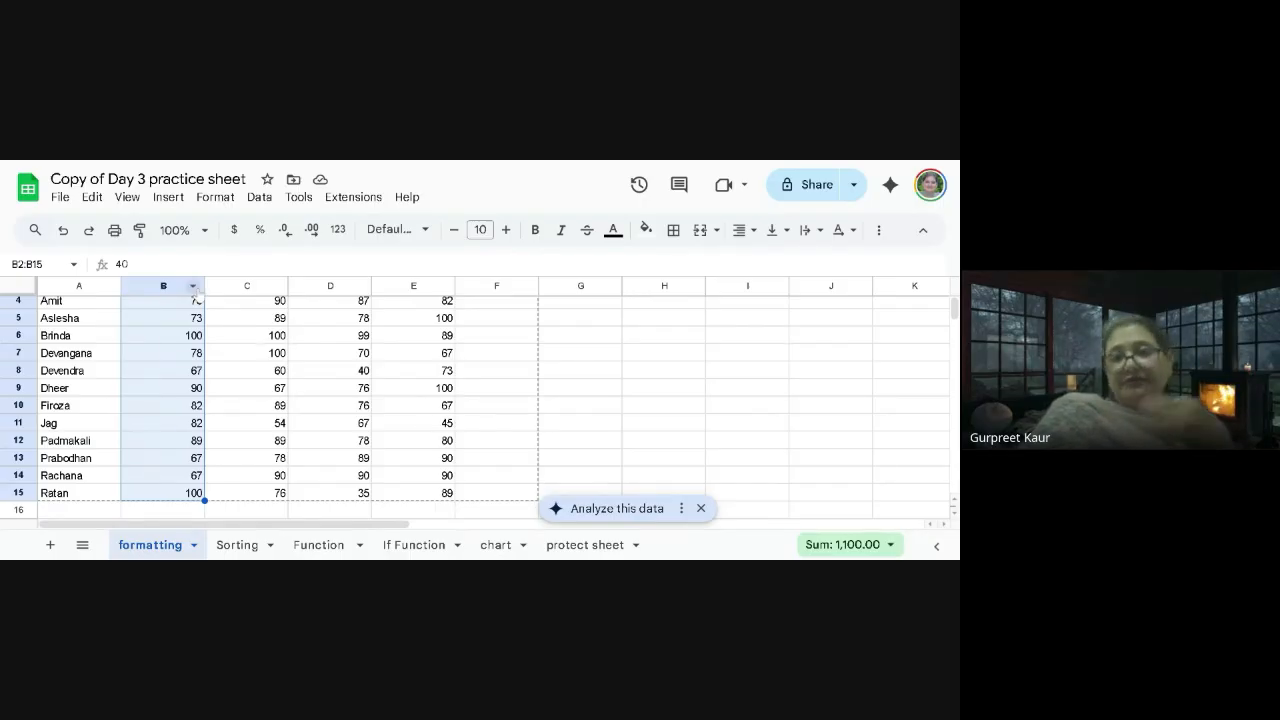
{"action": "left_click", "coordinate": [215, 197]}
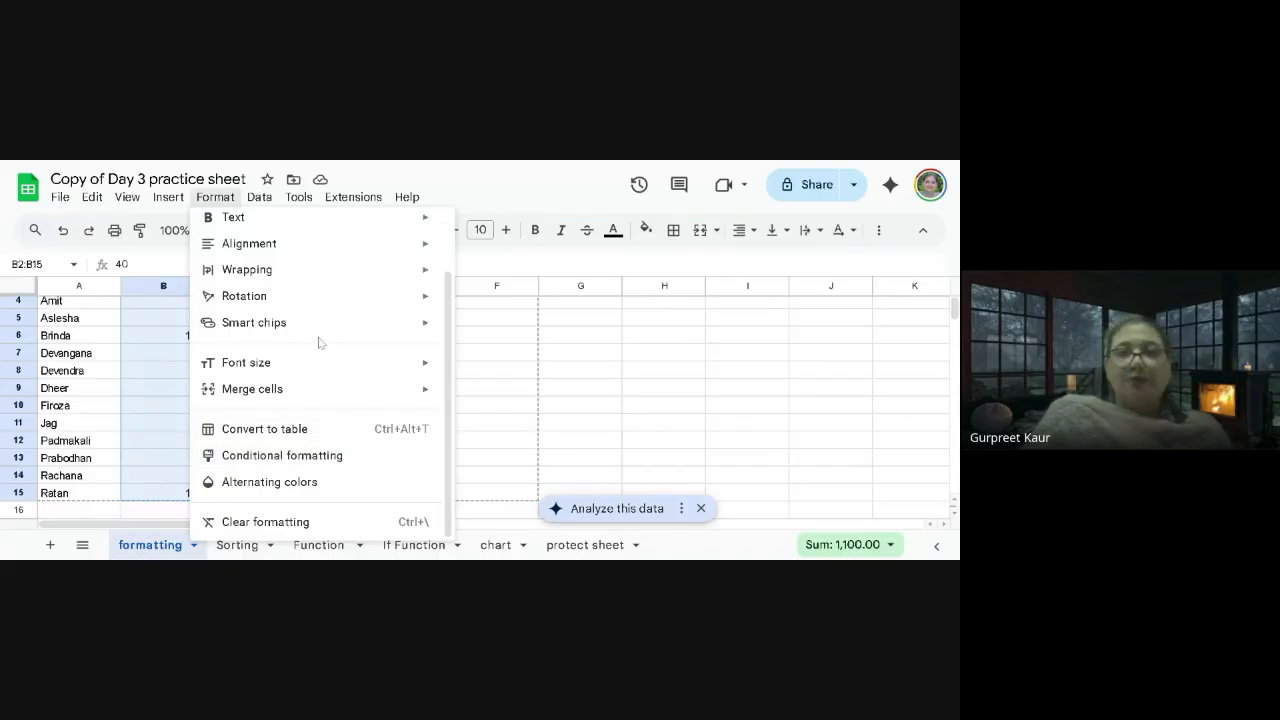
{"action": "mouse_move", "coordinate": [315, 332]}
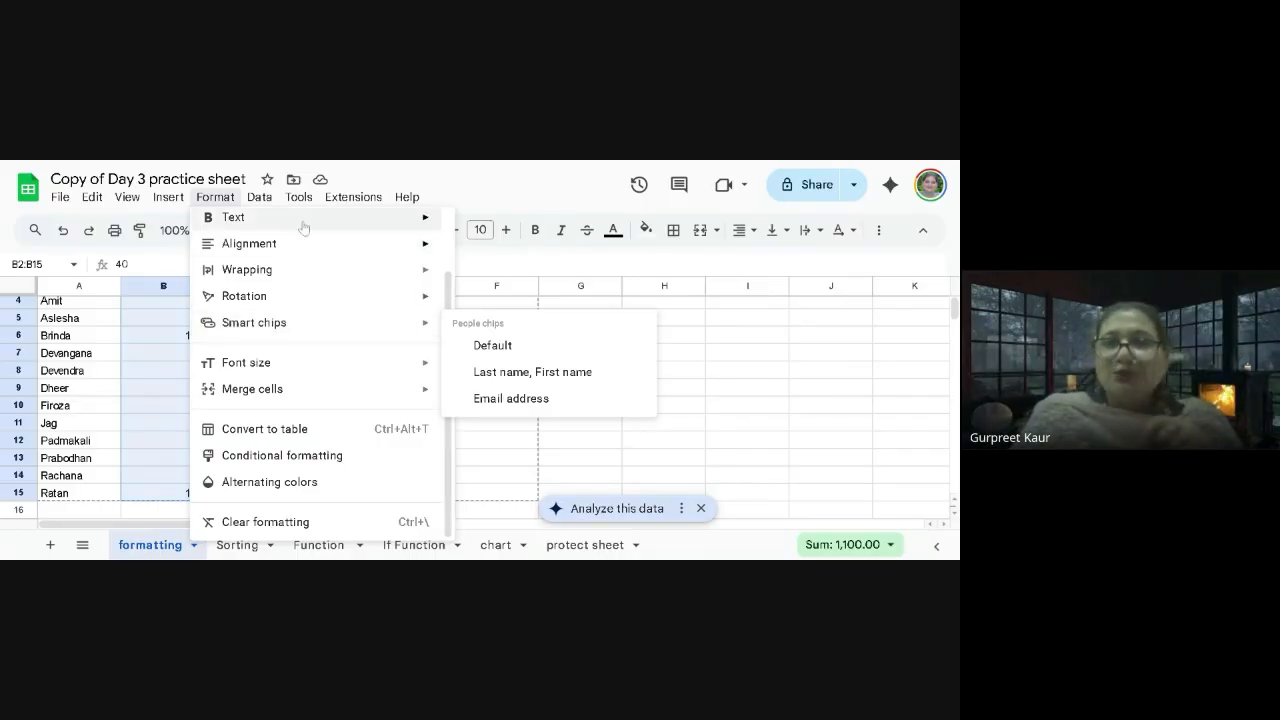
{"action": "mouse_move", "coordinate": [300, 199]}
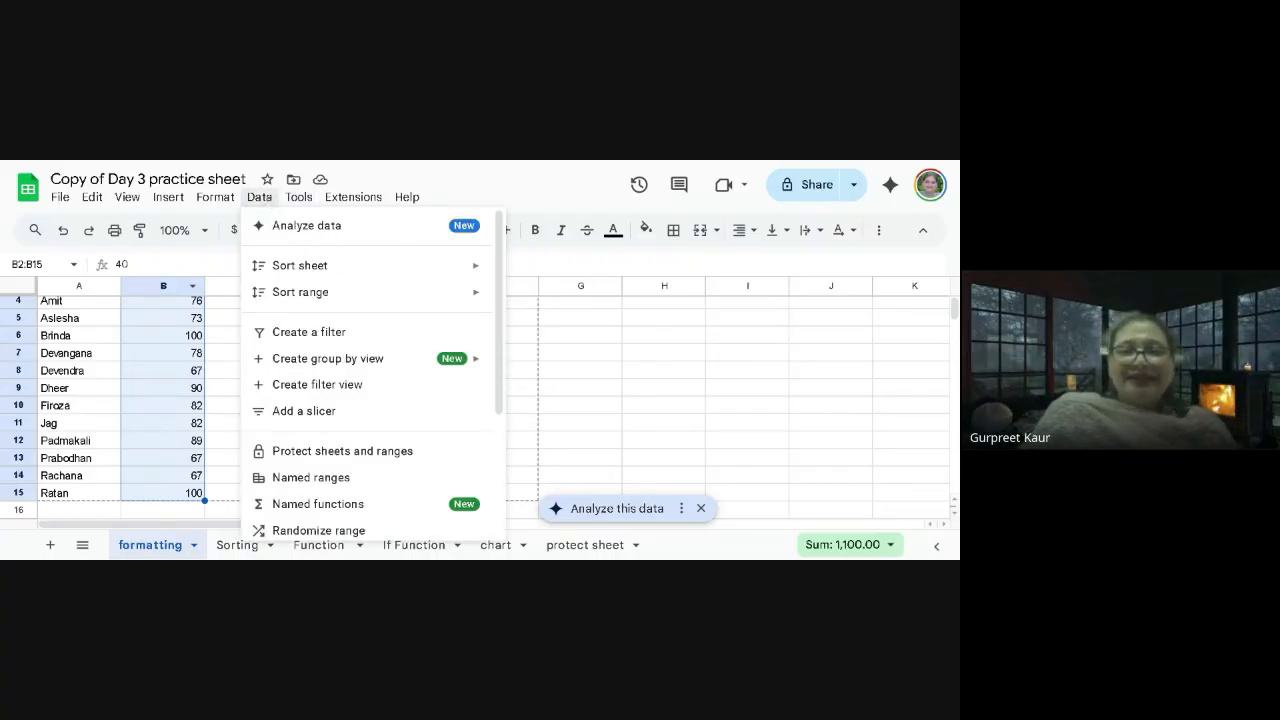
{"action": "scroll", "coordinate": [305, 400], "scroll_direction": "down", "scroll_amount": 2}
{"action": "scroll", "coordinate": [310, 407], "scroll_direction": "down", "scroll_amount": 3}
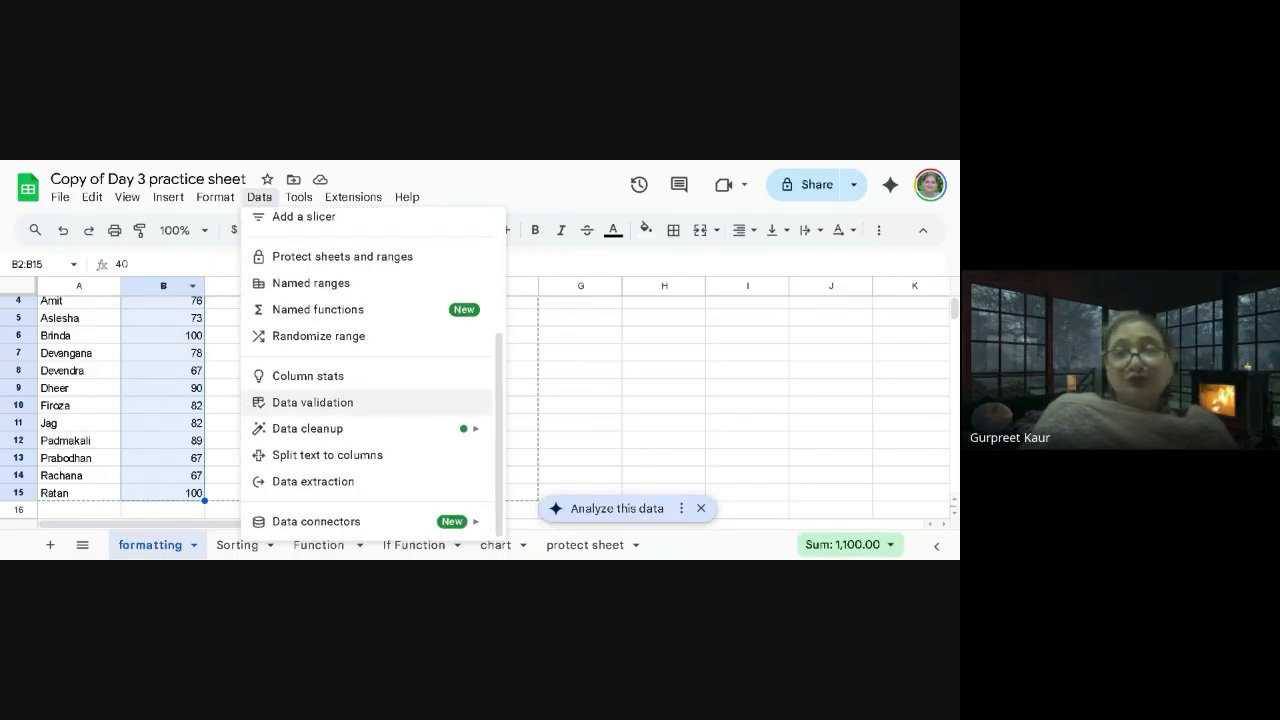
{"action": "scroll", "coordinate": [310, 407], "scroll_direction": "up", "scroll_amount": 2}
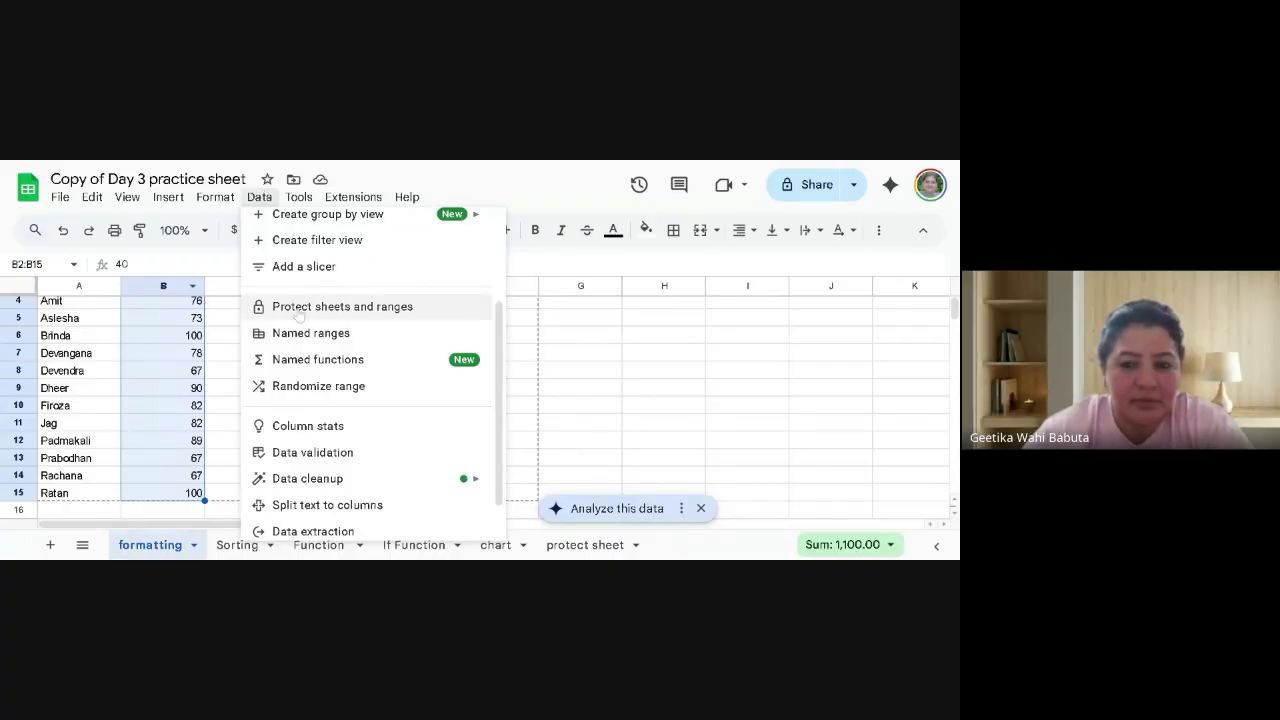
{"action": "left_click", "coordinate": [643, 371]}
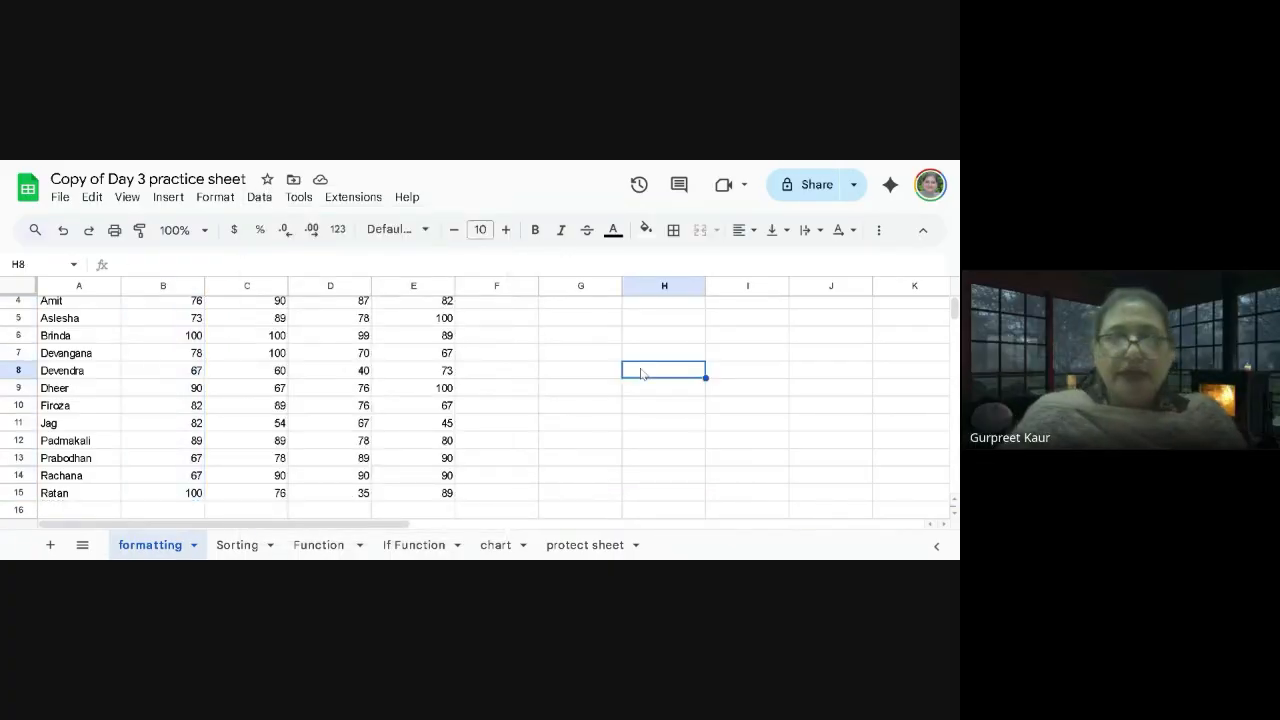
Start a new protected range on the formatting sheet from the Class Quiz header cell B1
{"action": "key", "text": "ctrl+plus"}
{"action": "key", "text": "ctrl+plus"}
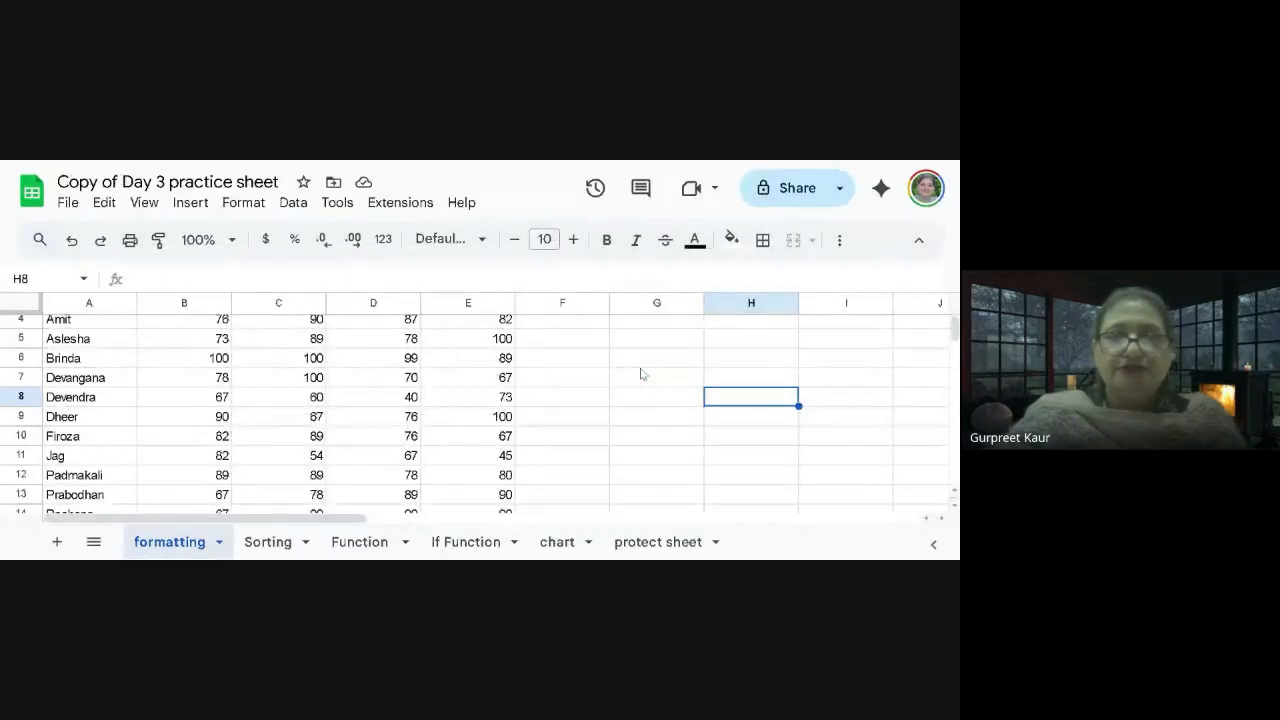
{"action": "scroll", "coordinate": [513, 381], "scroll_direction": "up", "scroll_amount": 1}
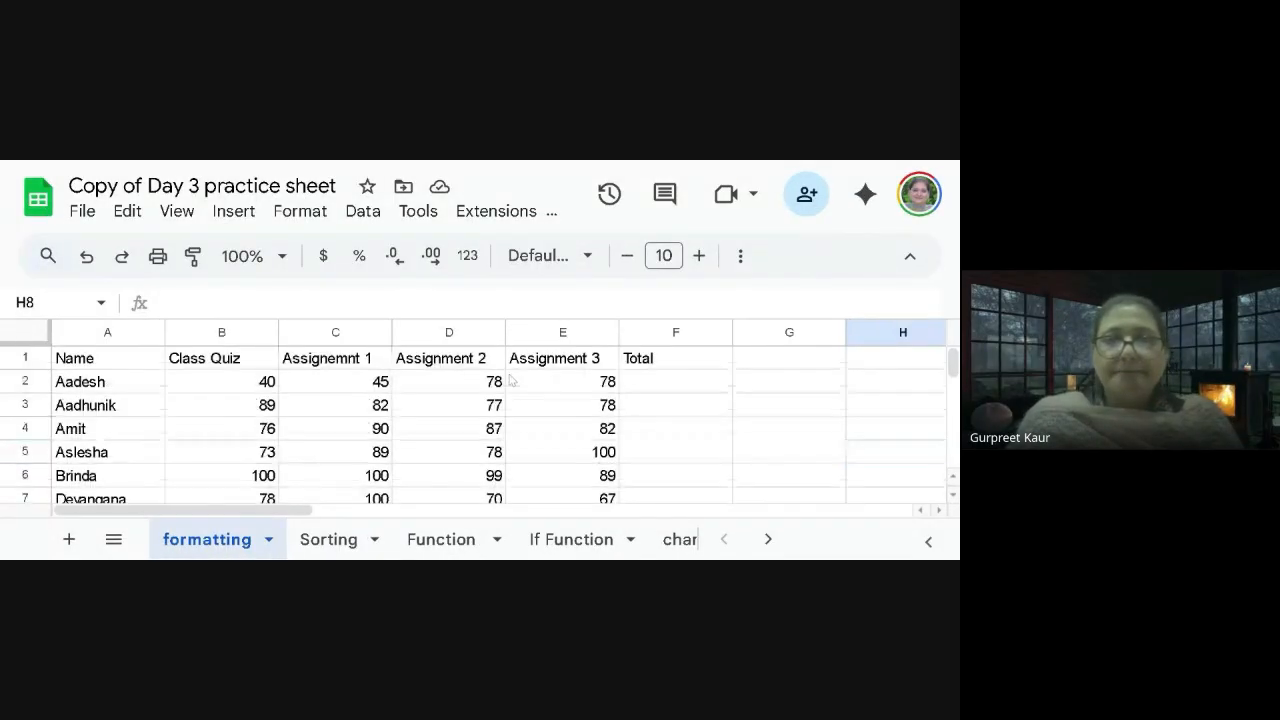
{"action": "left_click", "coordinate": [252, 356]}
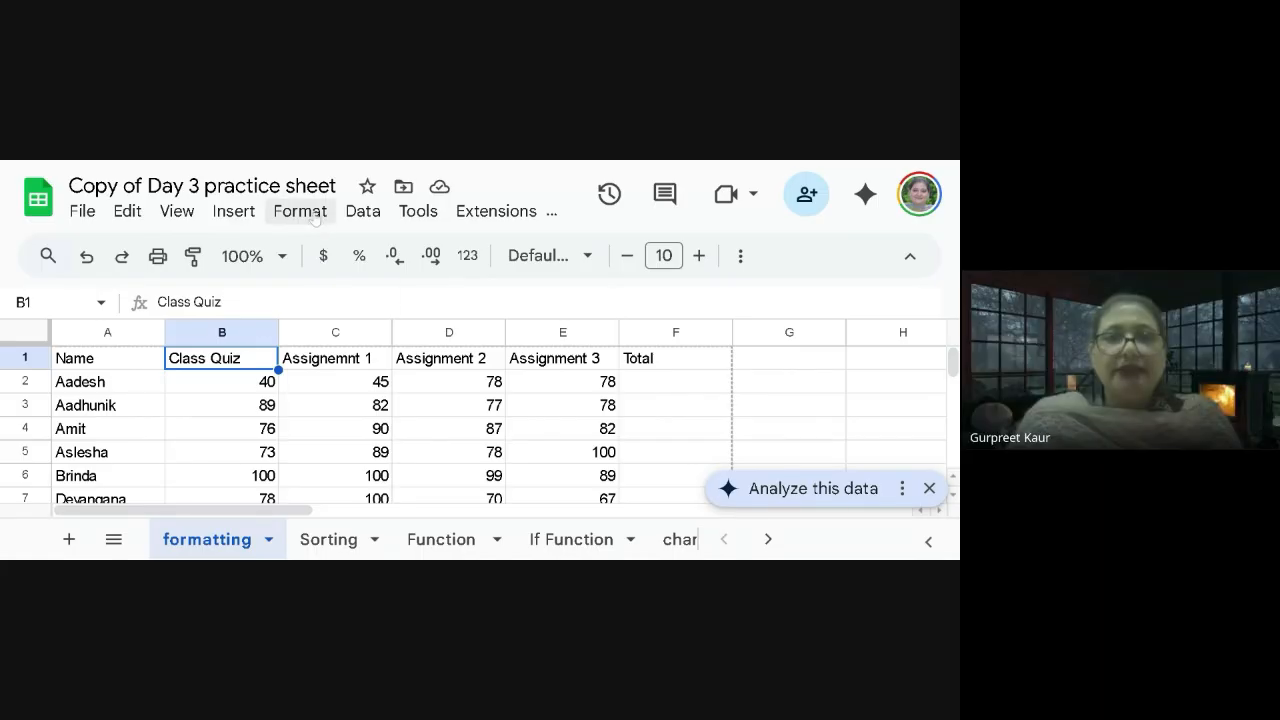
{"action": "left_click", "coordinate": [356, 215]}
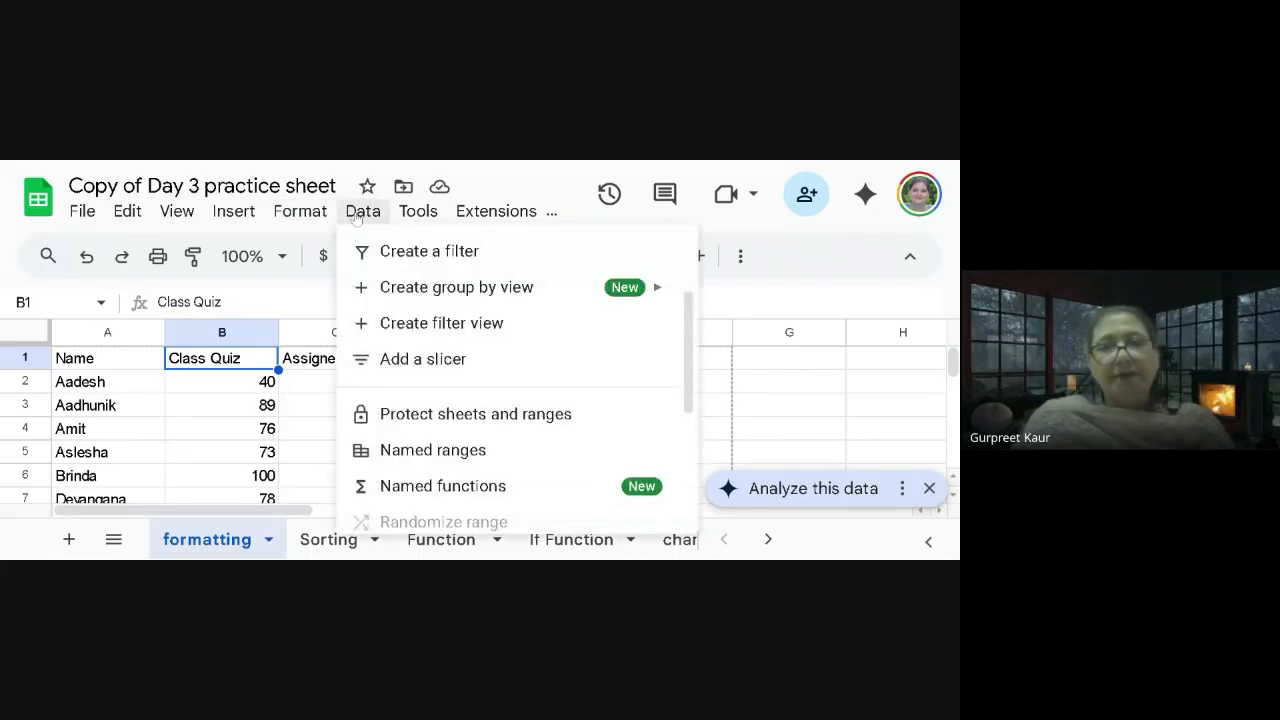
{"action": "left_click", "coordinate": [410, 416]}
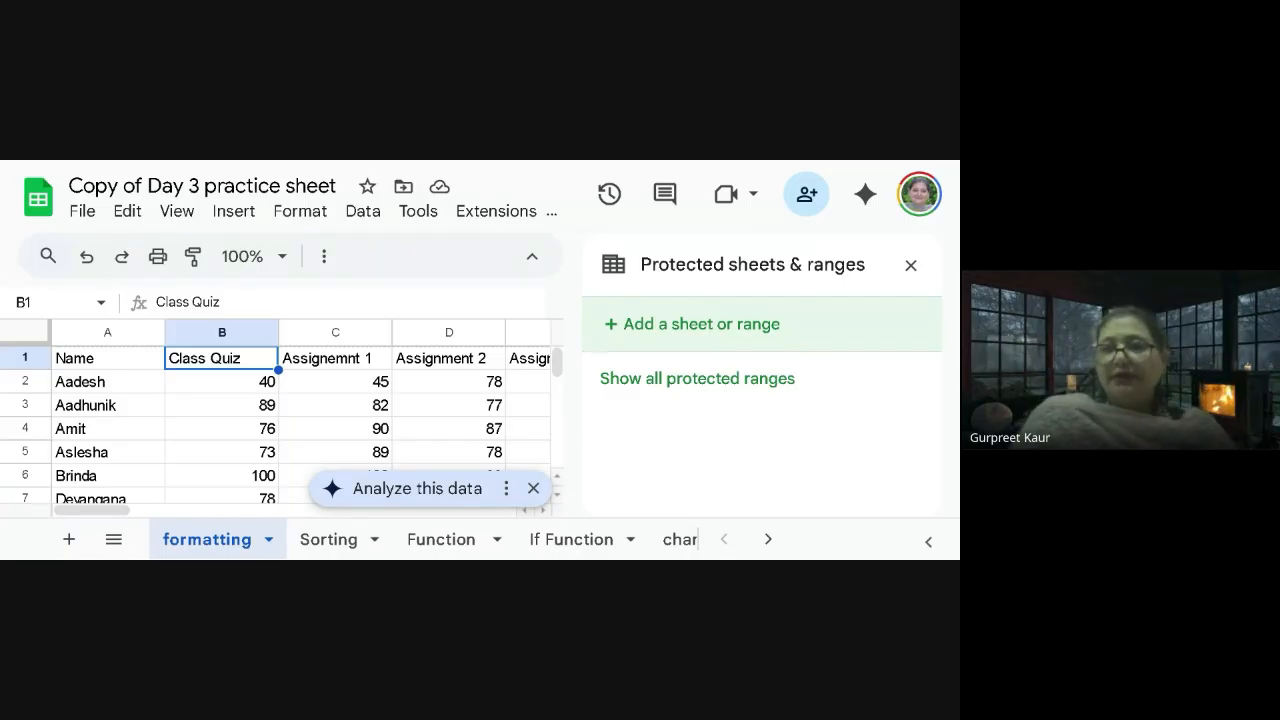
{"action": "left_click", "coordinate": [723, 324]}
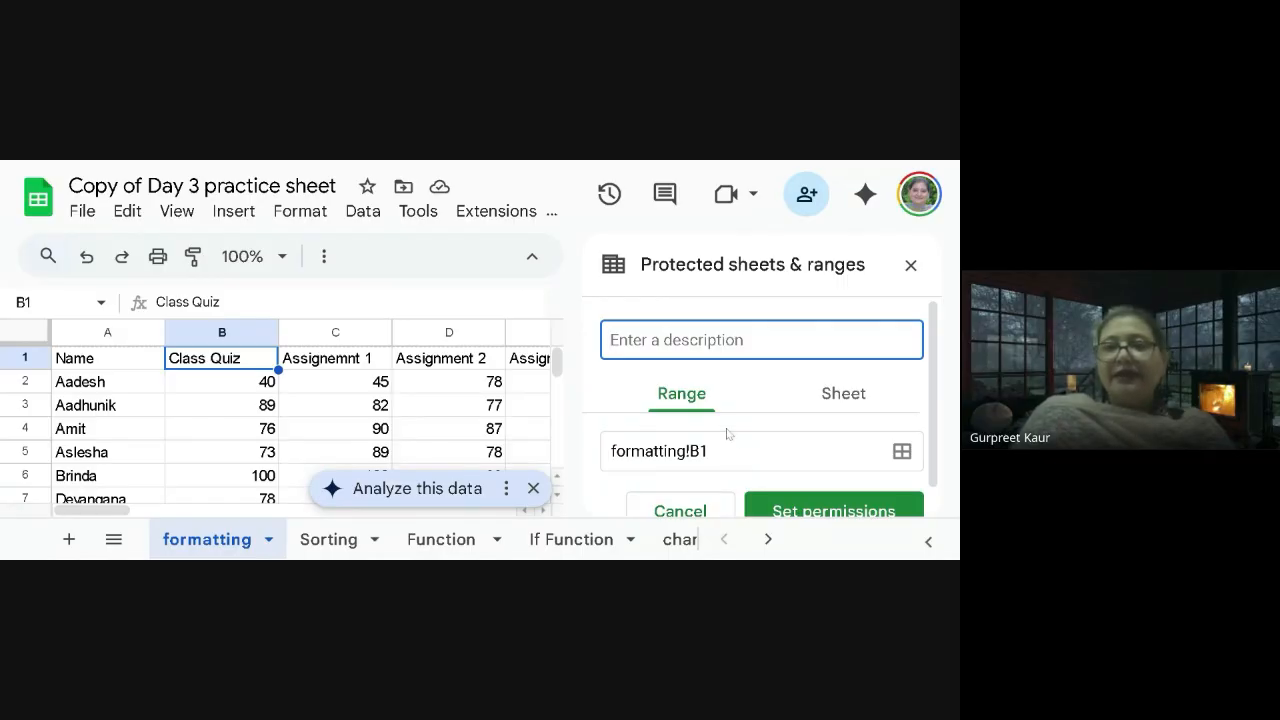
{"action": "scroll", "coordinate": [728, 438], "scroll_direction": "down", "scroll_amount": 1}
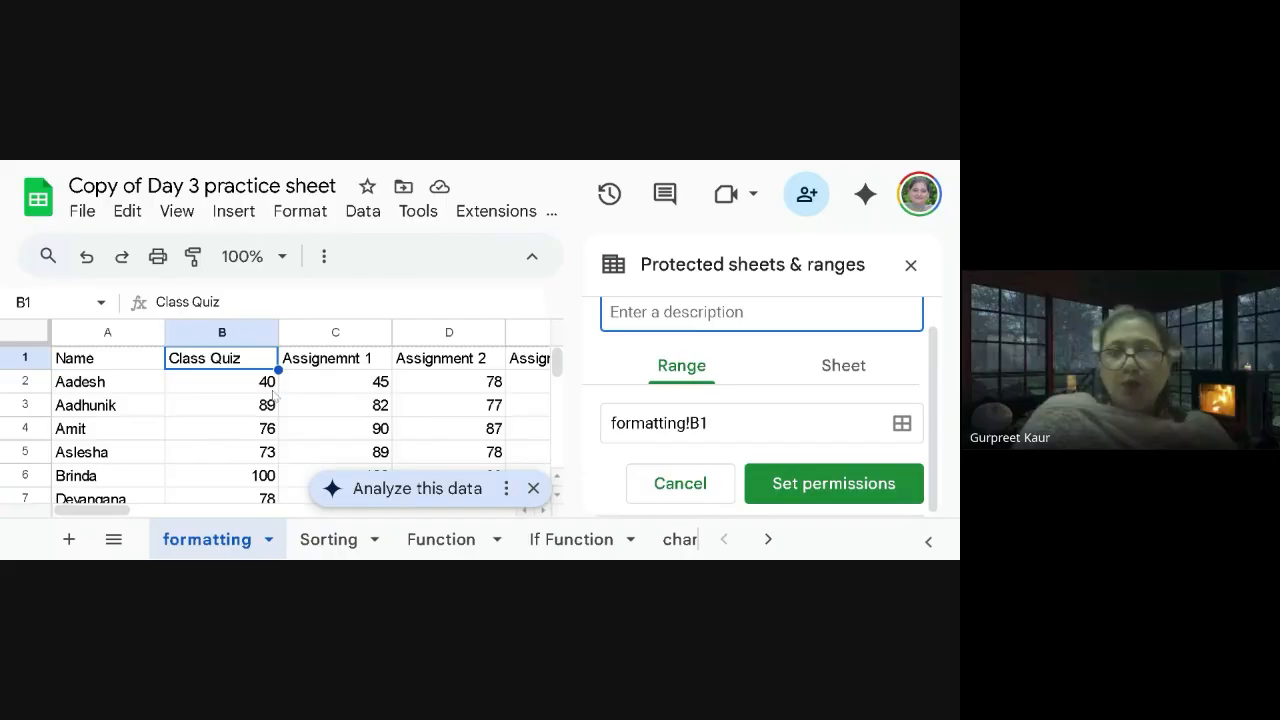
Select all Class Quiz marks below the header, B2:B15, as the cells for the protected range
{"action": "left_click_drag", "start_coordinate": [263, 360], "coordinate": [268, 480]}
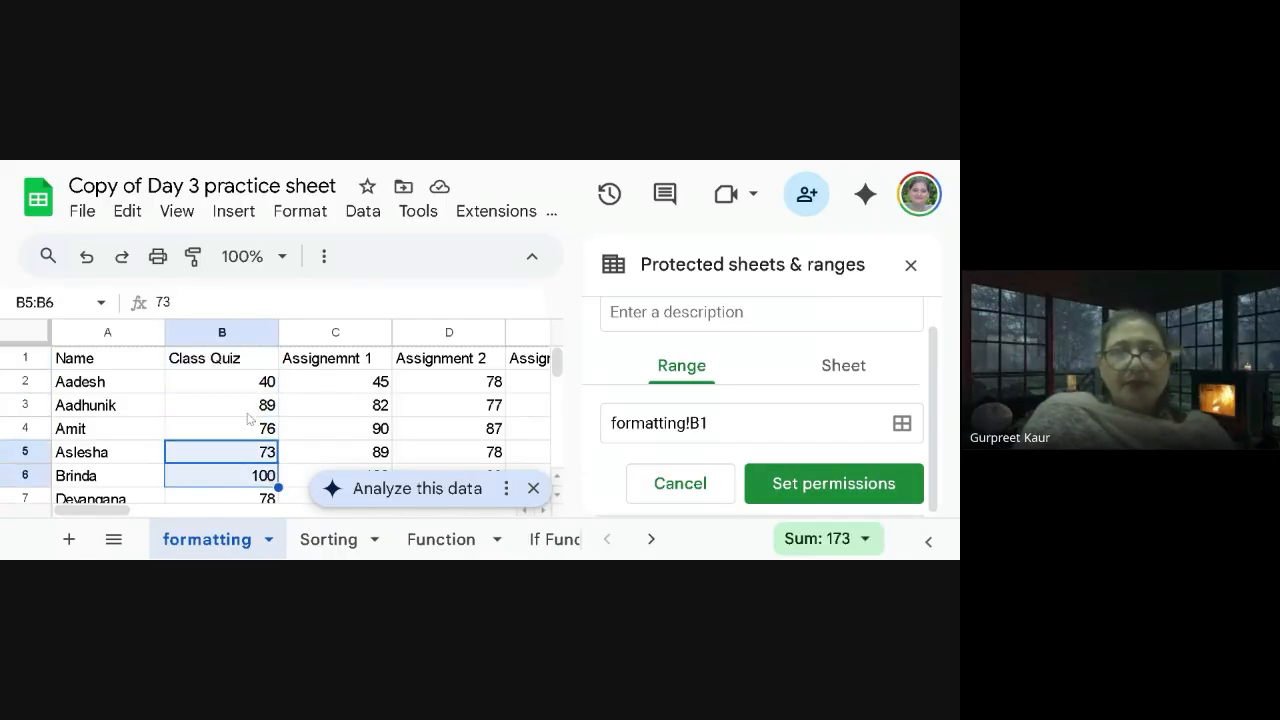
{"action": "left_click", "coordinate": [247, 385]}
{"action": "key", "text": "shift+Down"}
{"action": "key", "text": "shift+Down"}
{"action": "key", "text": "shift+Down"}
{"action": "key", "text": "shift+Down"}
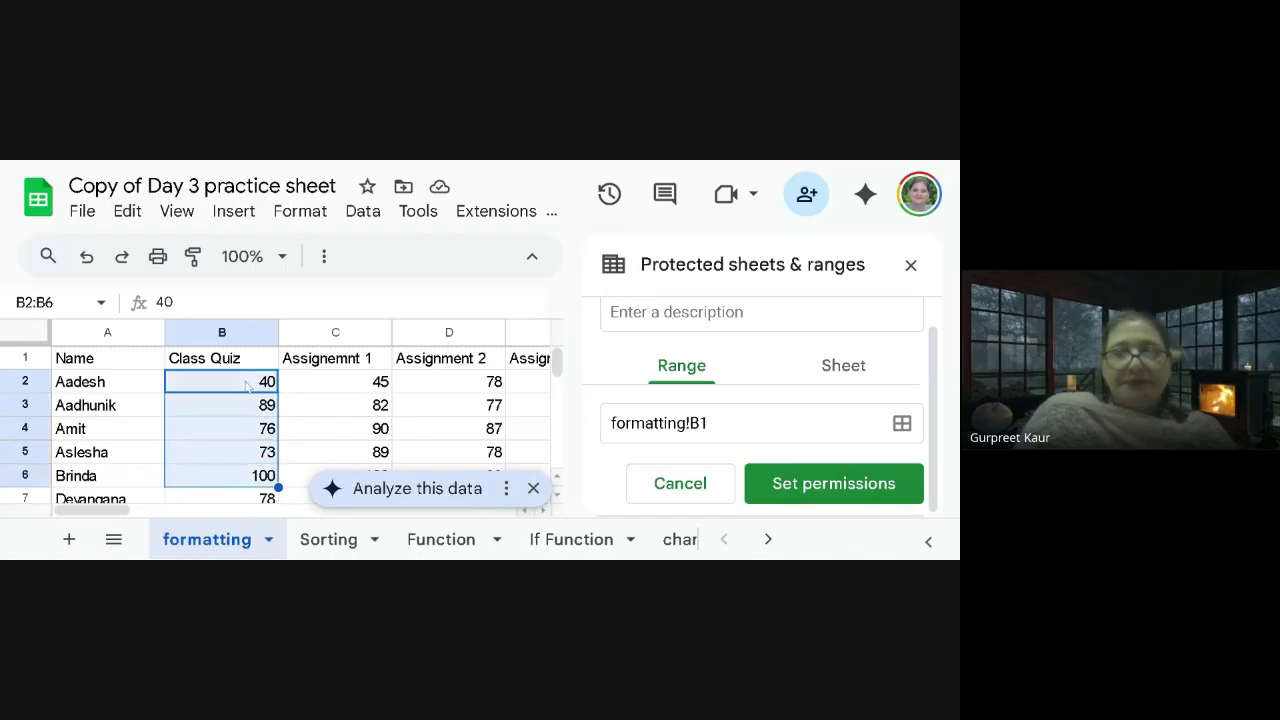
{"action": "key", "text": "shift+Down"}
{"action": "key", "text": "shift+Down"}
{"action": "key", "text": "shift+Down"}
{"action": "key", "text": "shift+Down"}
{"action": "key", "text": "shift+Down"}
{"action": "key", "text": "shift+Down"}
{"action": "key", "text": "shift+Down"}
{"action": "key", "text": "shift+Down"}
{"action": "key", "text": "shift+Down"}
{"action": "key", "text": "shift+Down"}
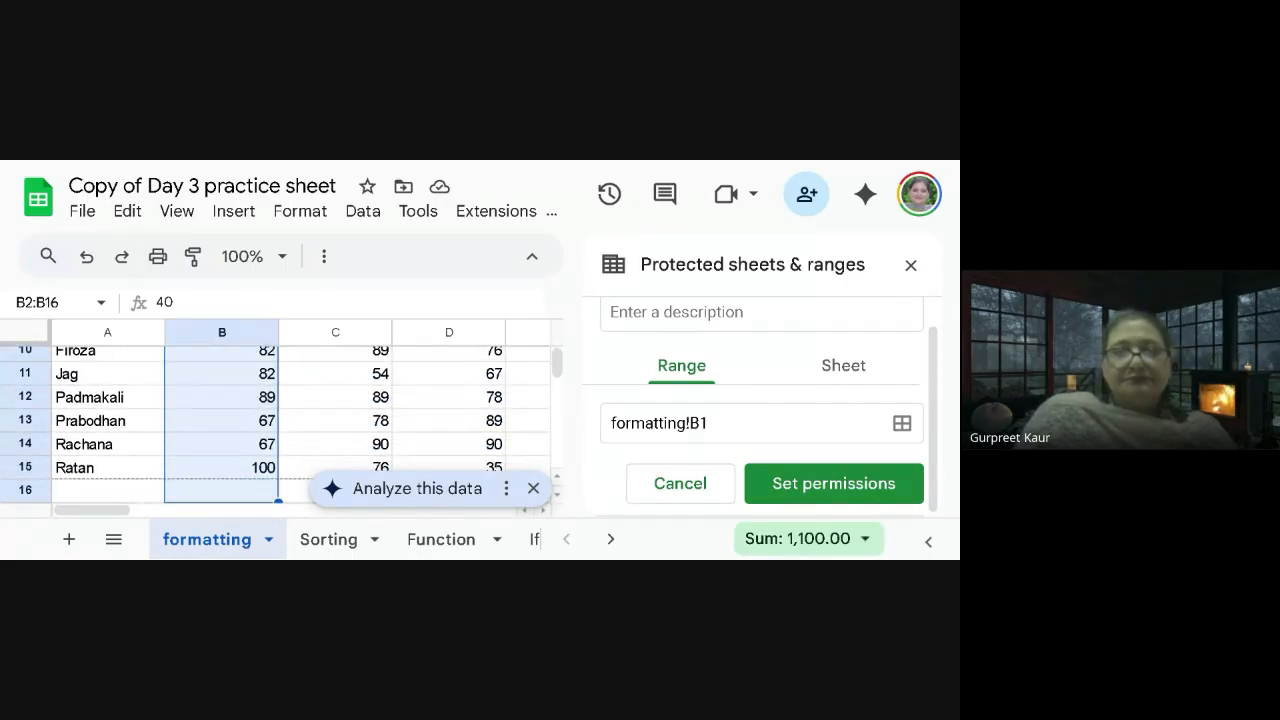
{"action": "key", "text": "shift+Up"}
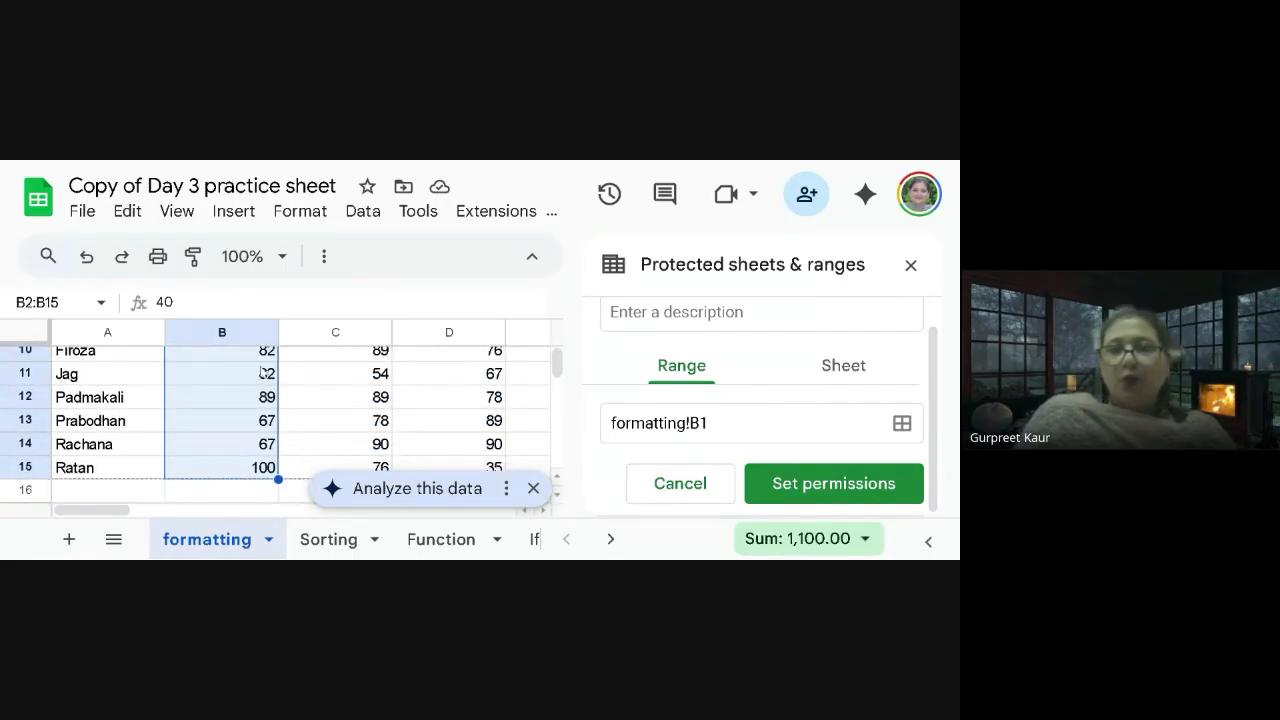
{"action": "scroll", "coordinate": [253, 377], "scroll_direction": "up", "scroll_amount": 5}
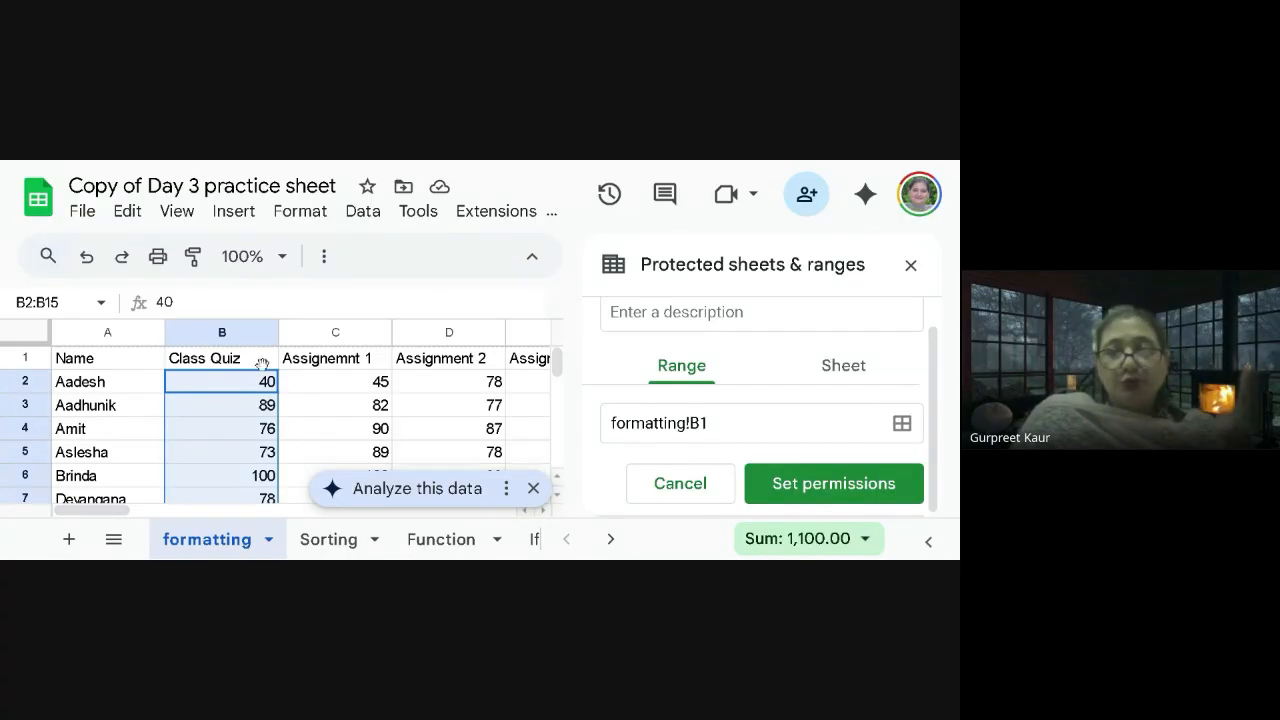
Replace the protected range's cells with the Class Quiz and Assignment 1 marks, B2:C15, and open its editing permissions
{"action": "left_click", "coordinate": [709, 423]}
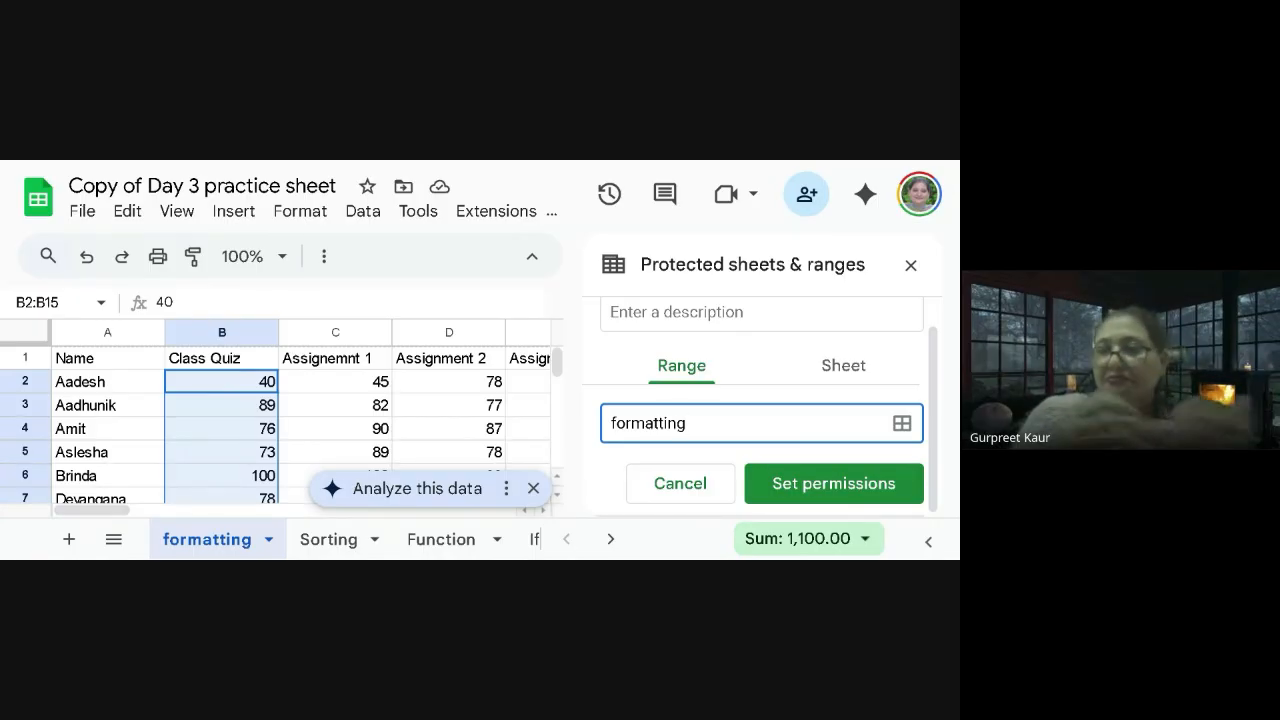
{"action": "key", "text": "BackSpace"}
{"action": "key", "text": "BackSpace"}
{"action": "key", "text": "BackSpace"}
{"action": "key", "text": "BackSpace"}
{"action": "key", "text": "BackSpace"}
{"action": "key", "text": "BackSpace"}
{"action": "key", "text": "BackSpace"}
{"action": "key", "text": "BackSpace"}
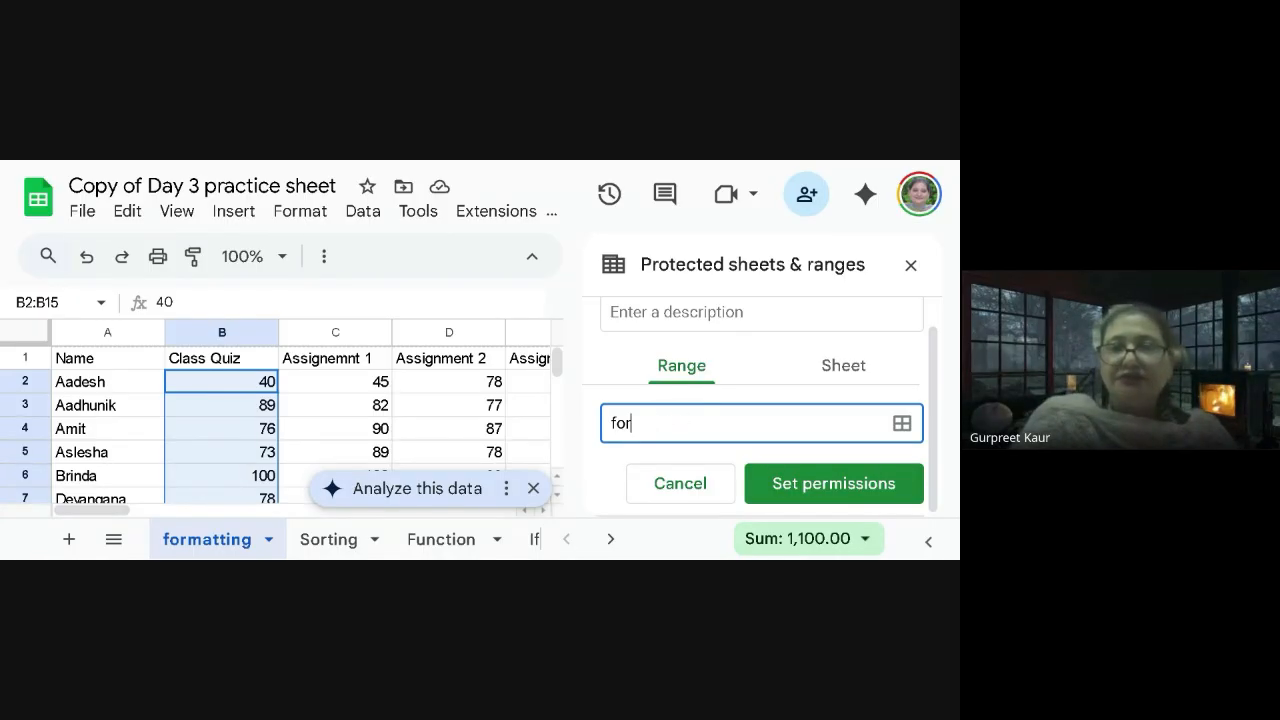
{"action": "left_click", "coordinate": [901, 426]}
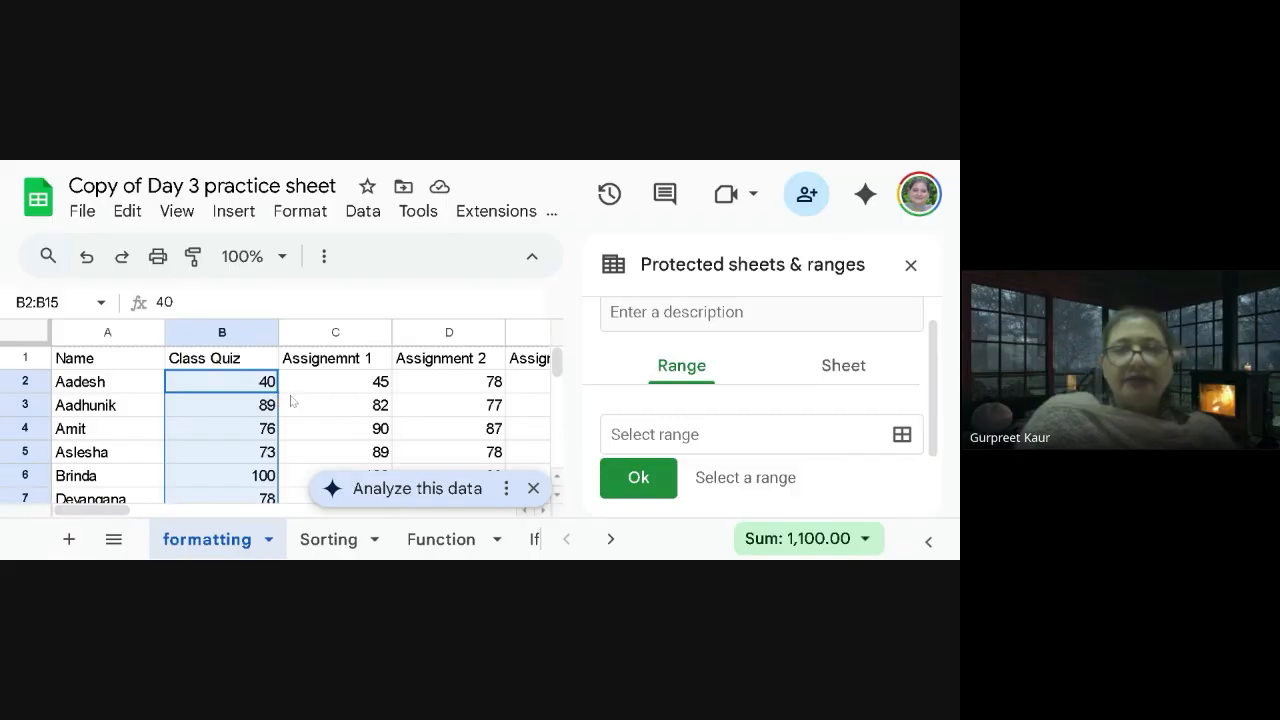
{"action": "left_click_drag", "start_coordinate": [241, 387], "coordinate": [290, 450]}
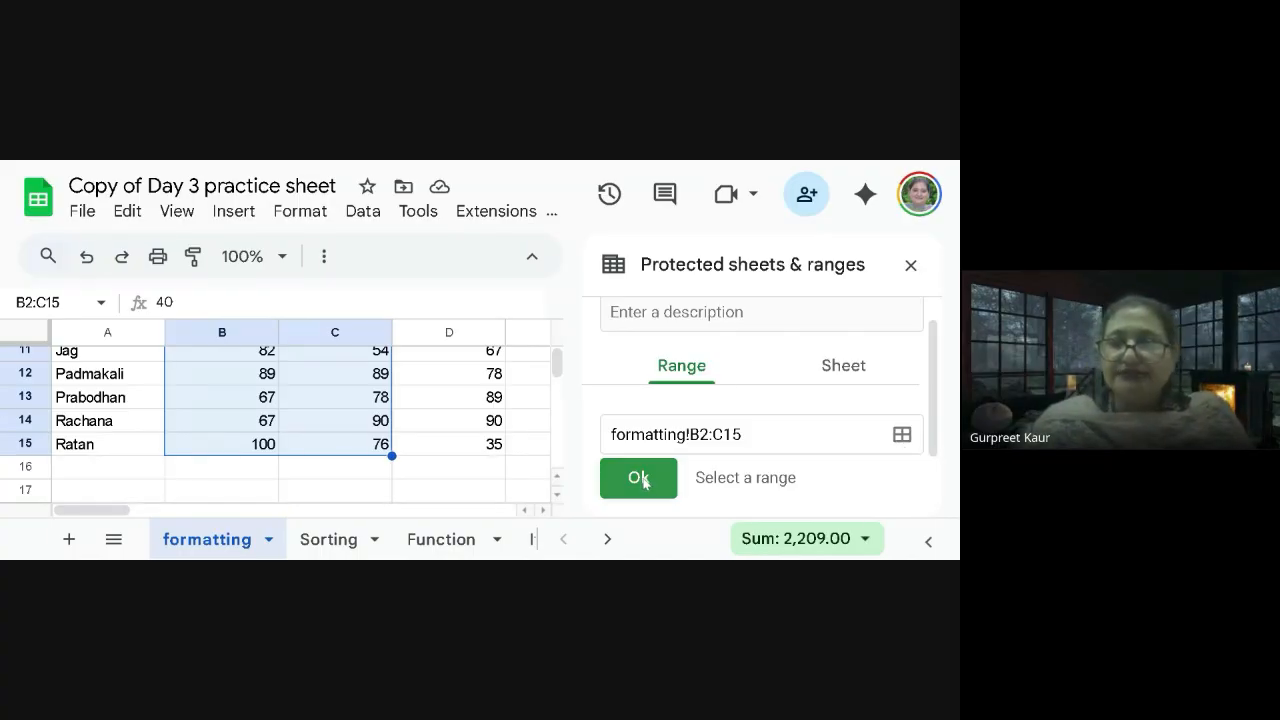
{"action": "scroll", "coordinate": [724, 450], "scroll_direction": "down", "scroll_amount": 1}
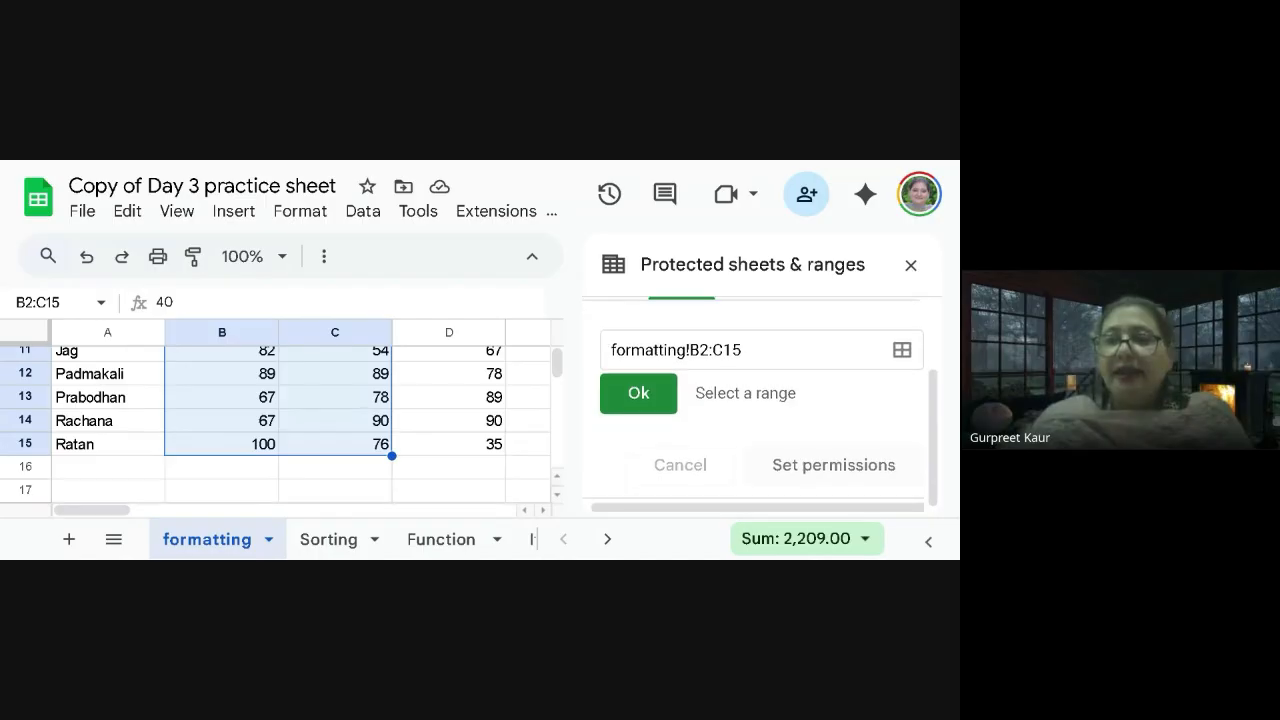
{"action": "left_click", "coordinate": [637, 395]}
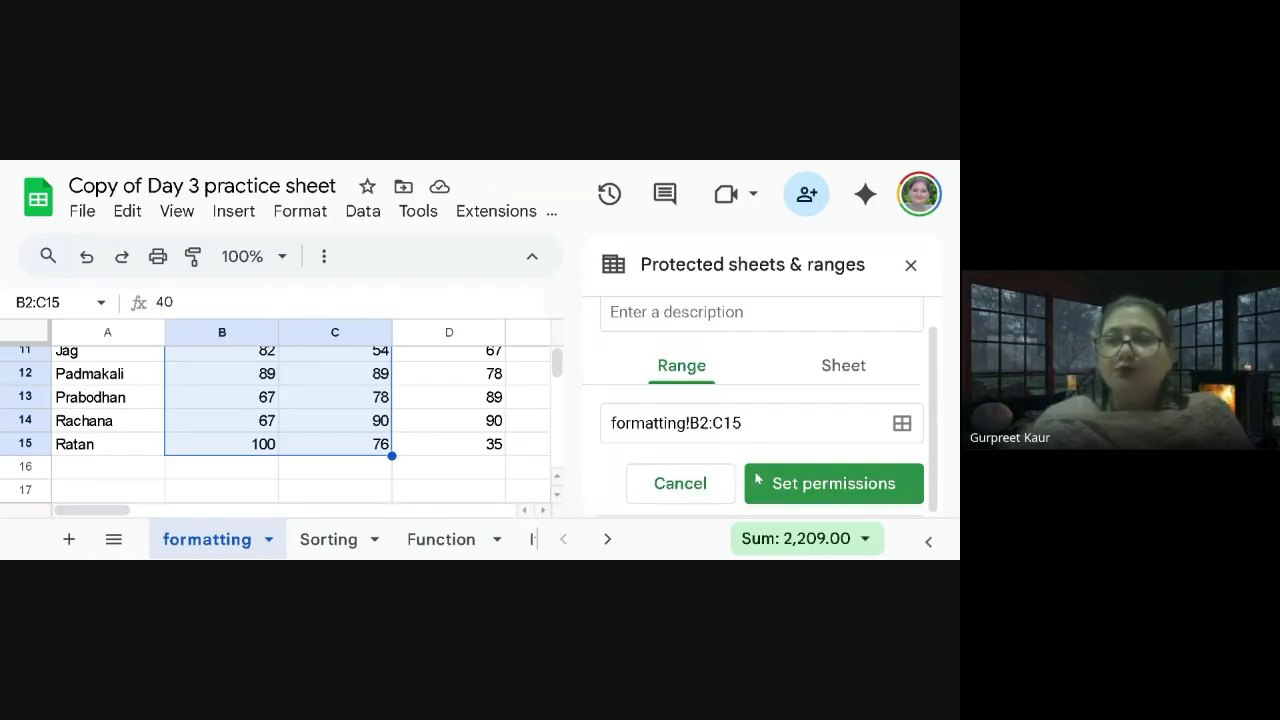
{"action": "left_click", "coordinate": [797, 485]}
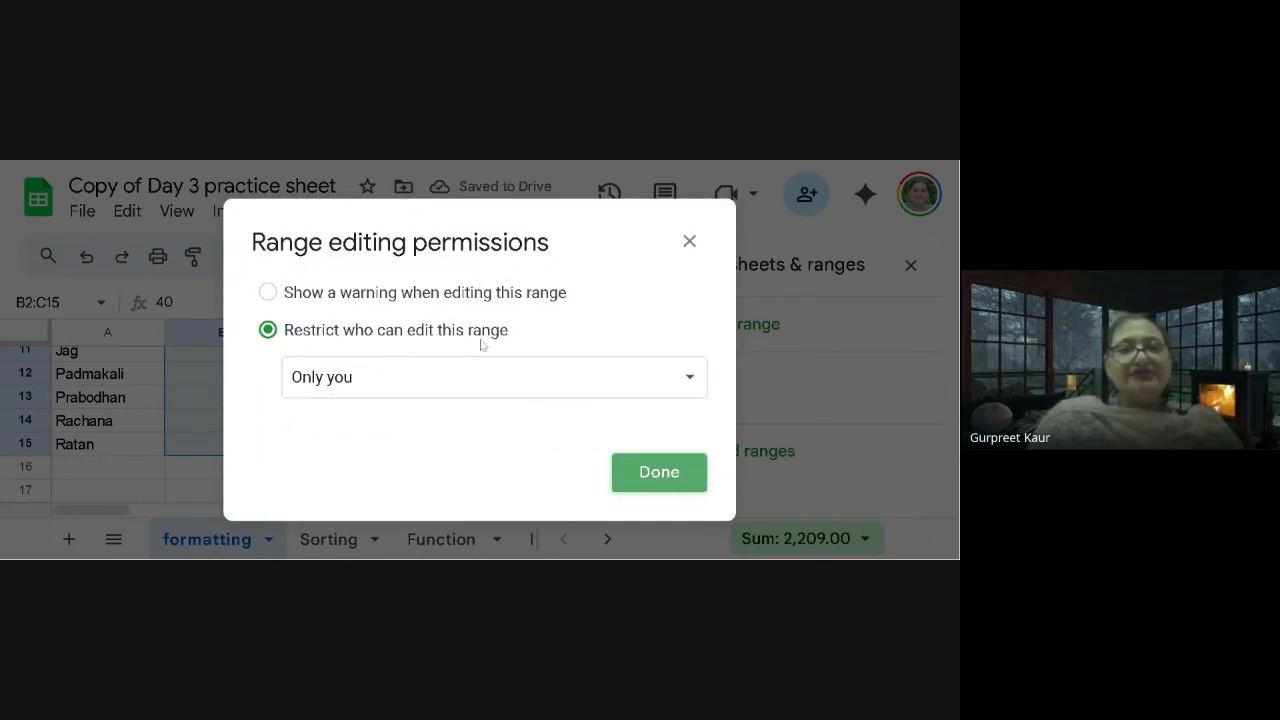
Try to restrict editing of the protected range to a custom list, adding a colleague from the contact suggestions as an editor
{"action": "left_click", "coordinate": [467, 389]}
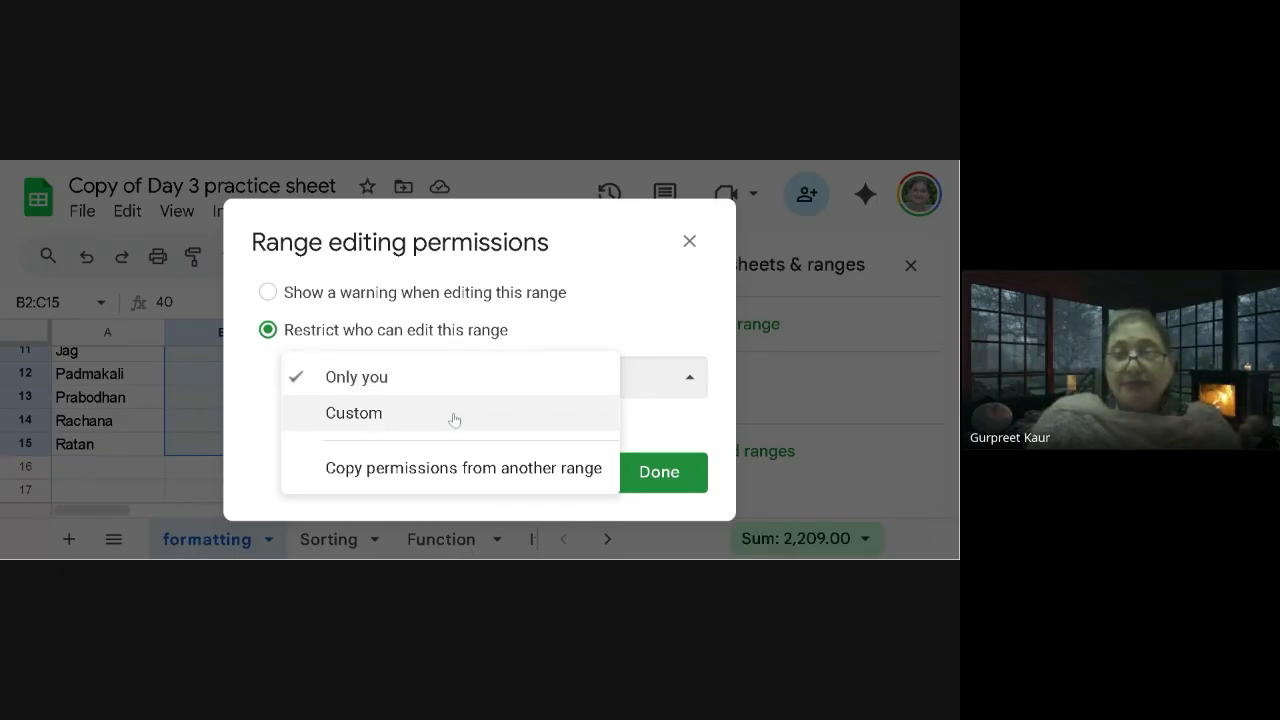
{"action": "left_click", "coordinate": [454, 414]}
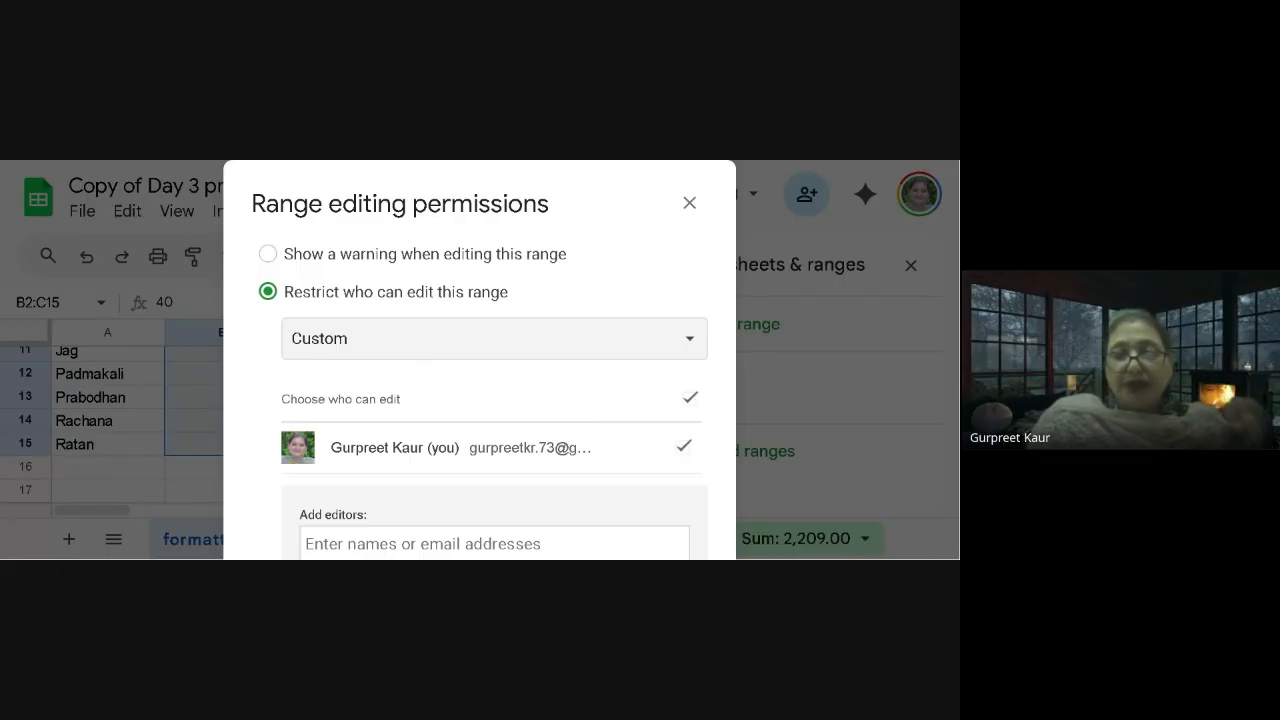
{"action": "left_click", "coordinate": [450, 544]}
{"action": "type", "text": "Geetika"}
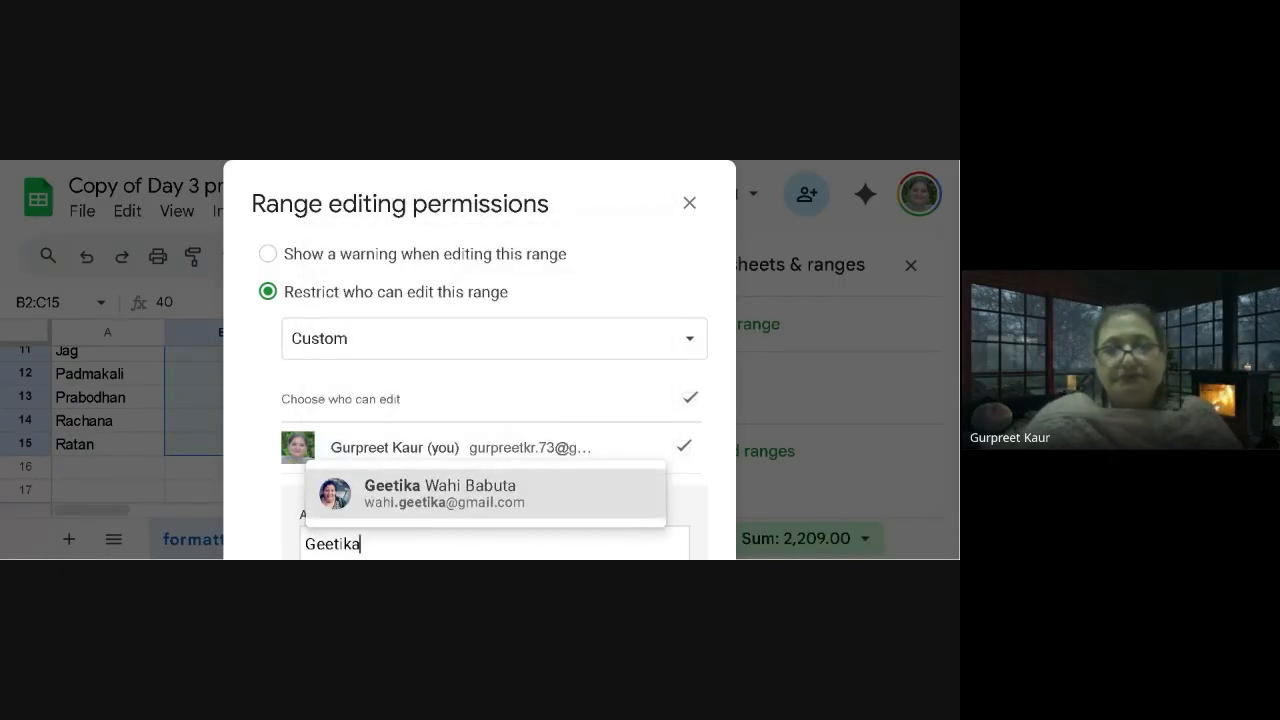
{"action": "left_click", "coordinate": [482, 515]}
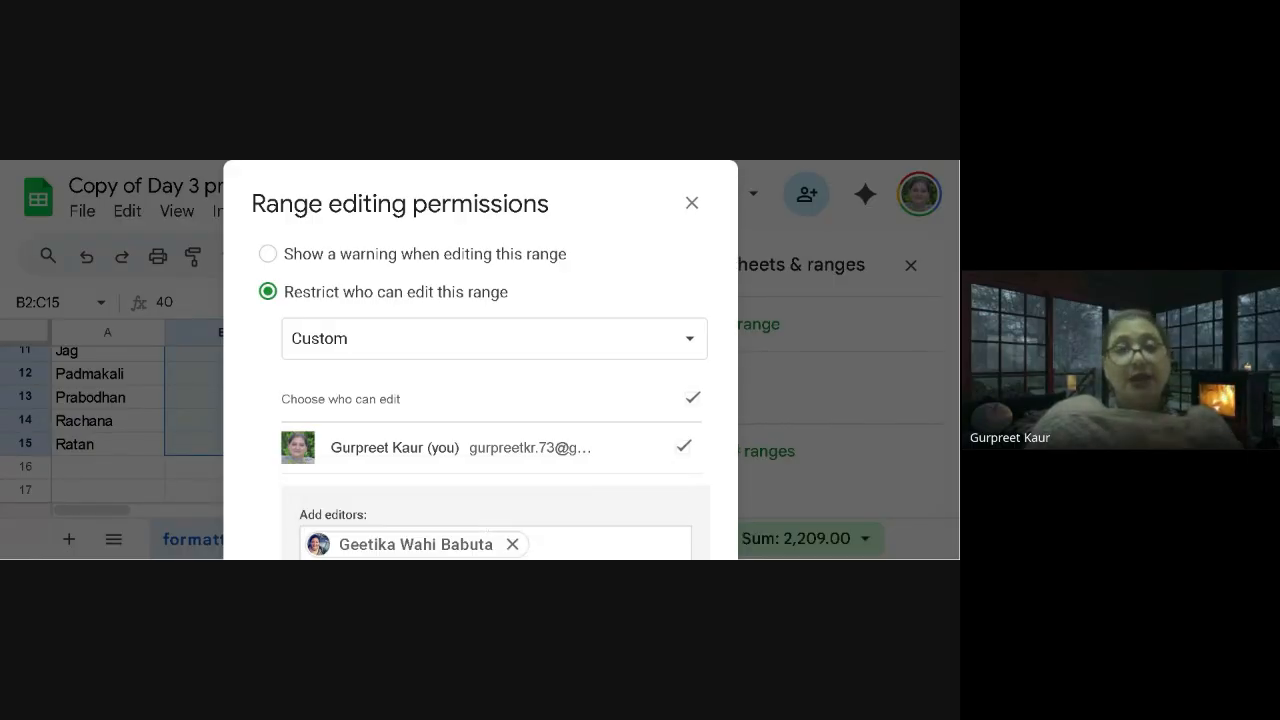
Try the edit warning option, switch back to restricted editing, then dismiss the range permissions and close the protected ranges list
{"action": "left_click", "coordinate": [425, 256]}
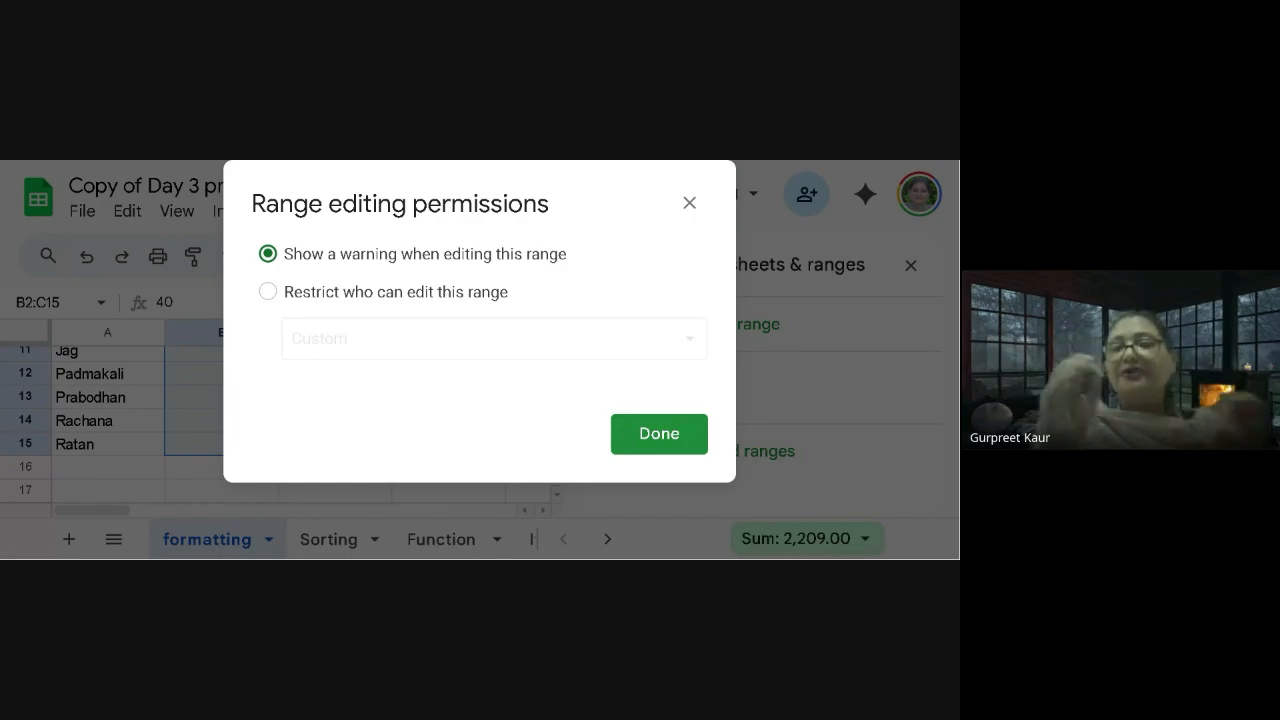
{"action": "left_click", "coordinate": [419, 292]}
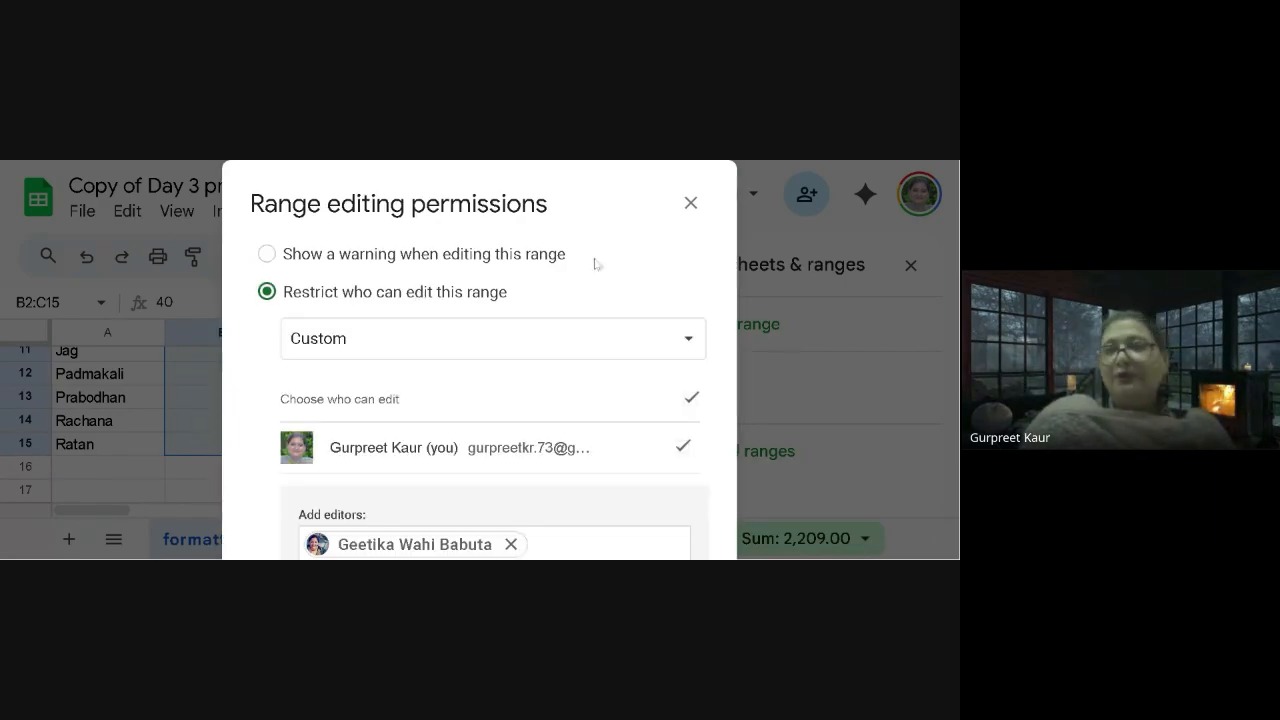
{"action": "left_click", "coordinate": [690, 203]}
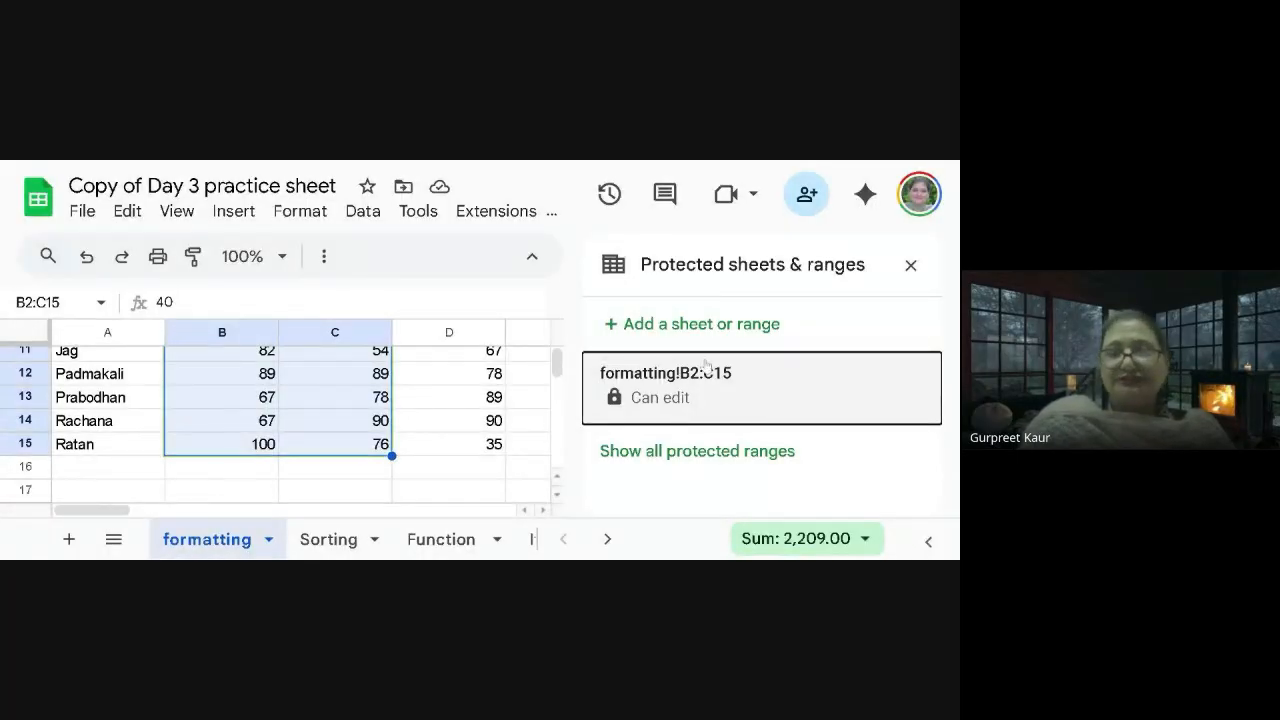
{"action": "left_click", "coordinate": [909, 264]}
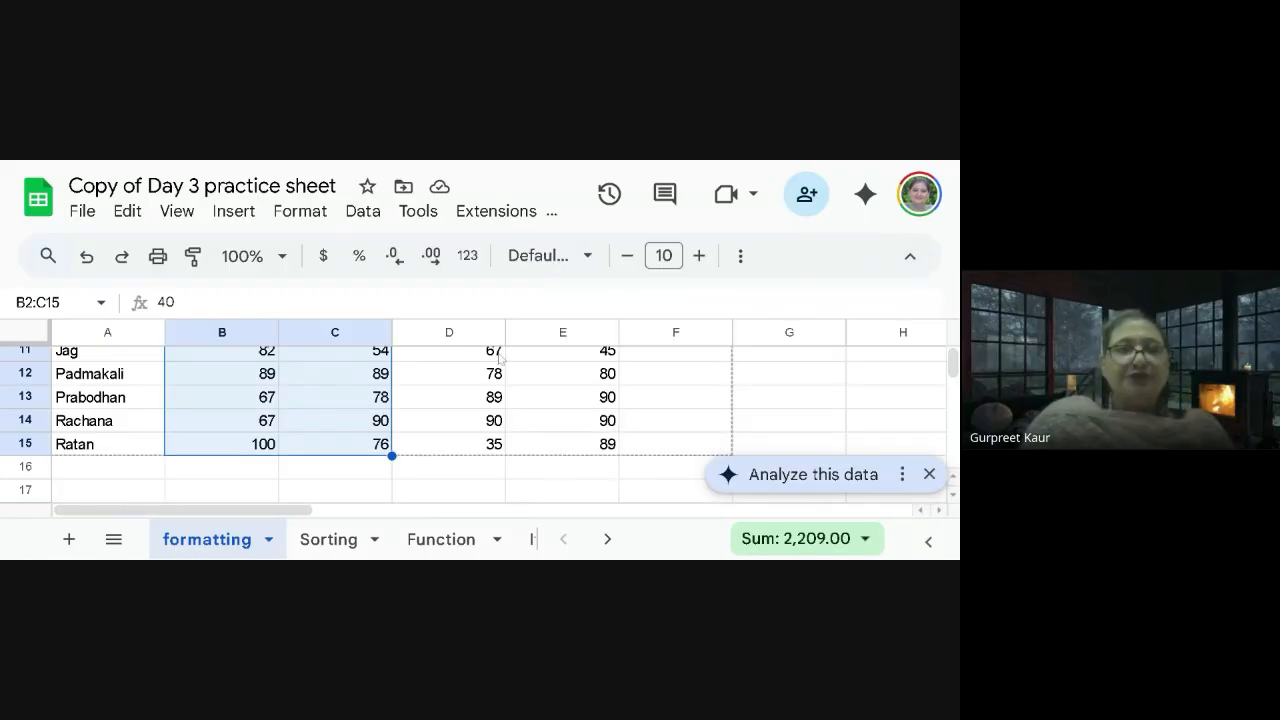
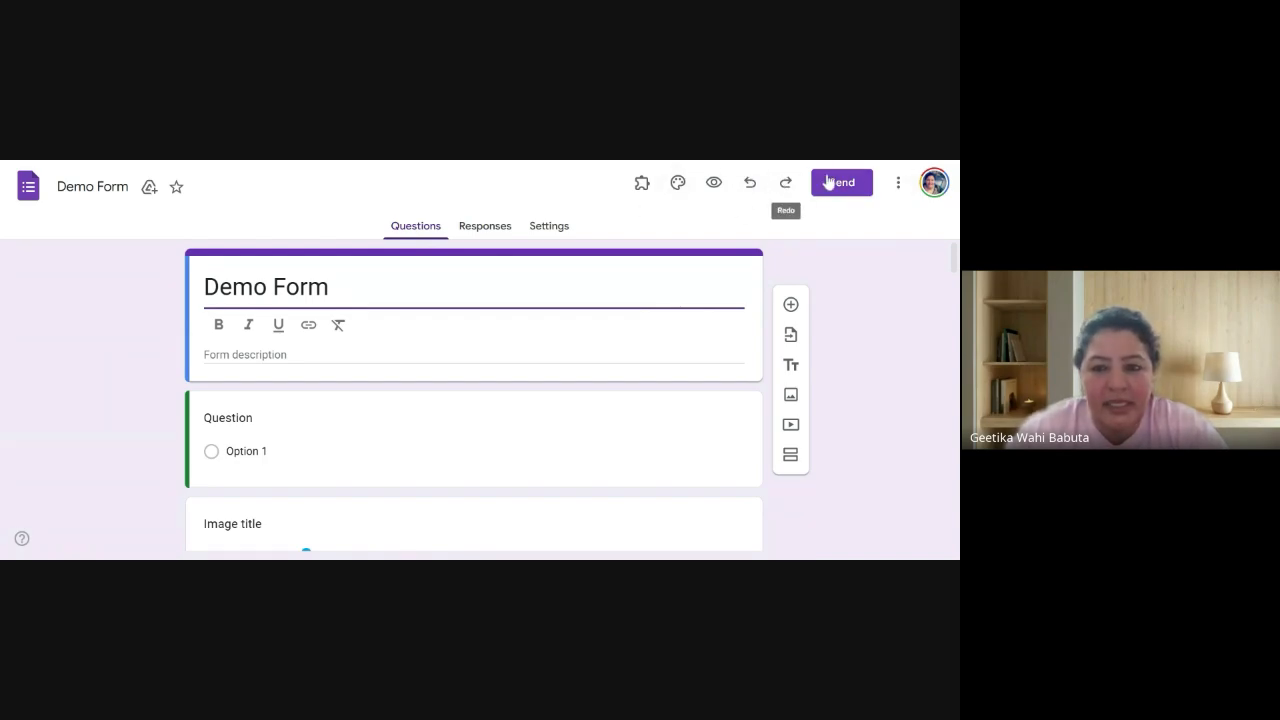
Set the form theme's header text style to the Lobster font at size 20
{"action": "left_click", "coordinate": [678, 185]}
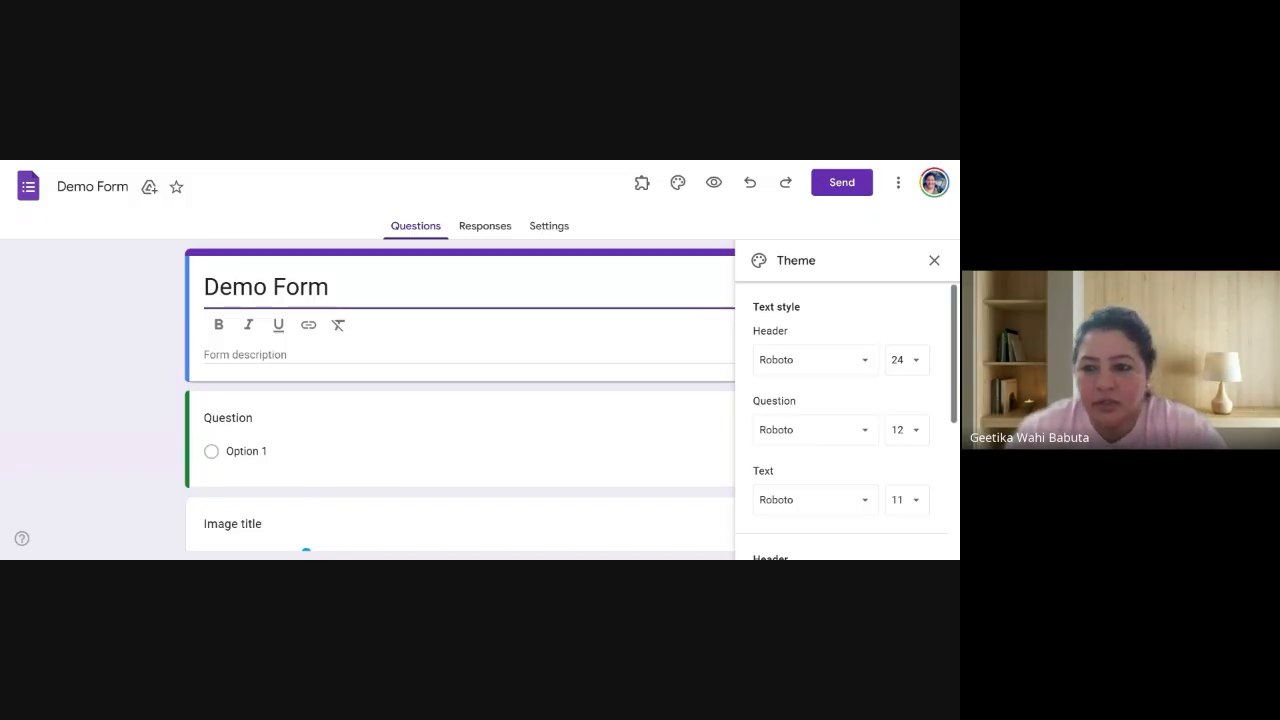
{"action": "left_click", "coordinate": [863, 362]}
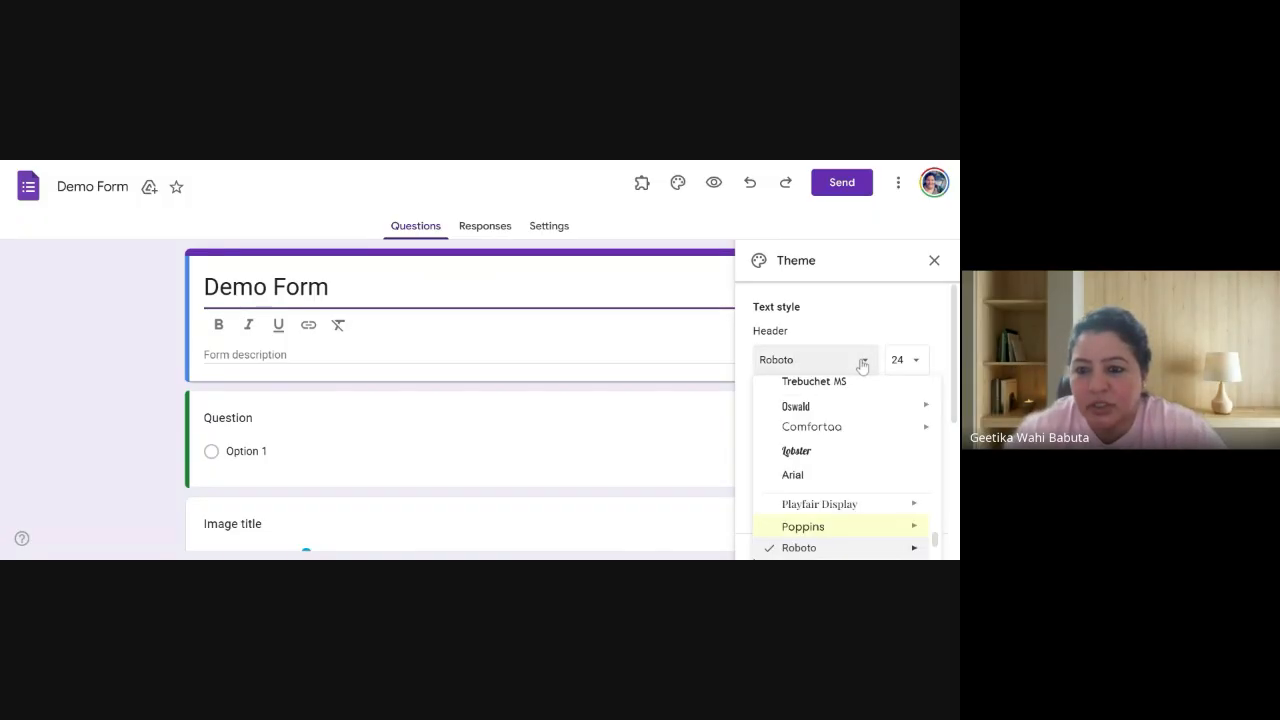
{"action": "left_click", "coordinate": [808, 533]}
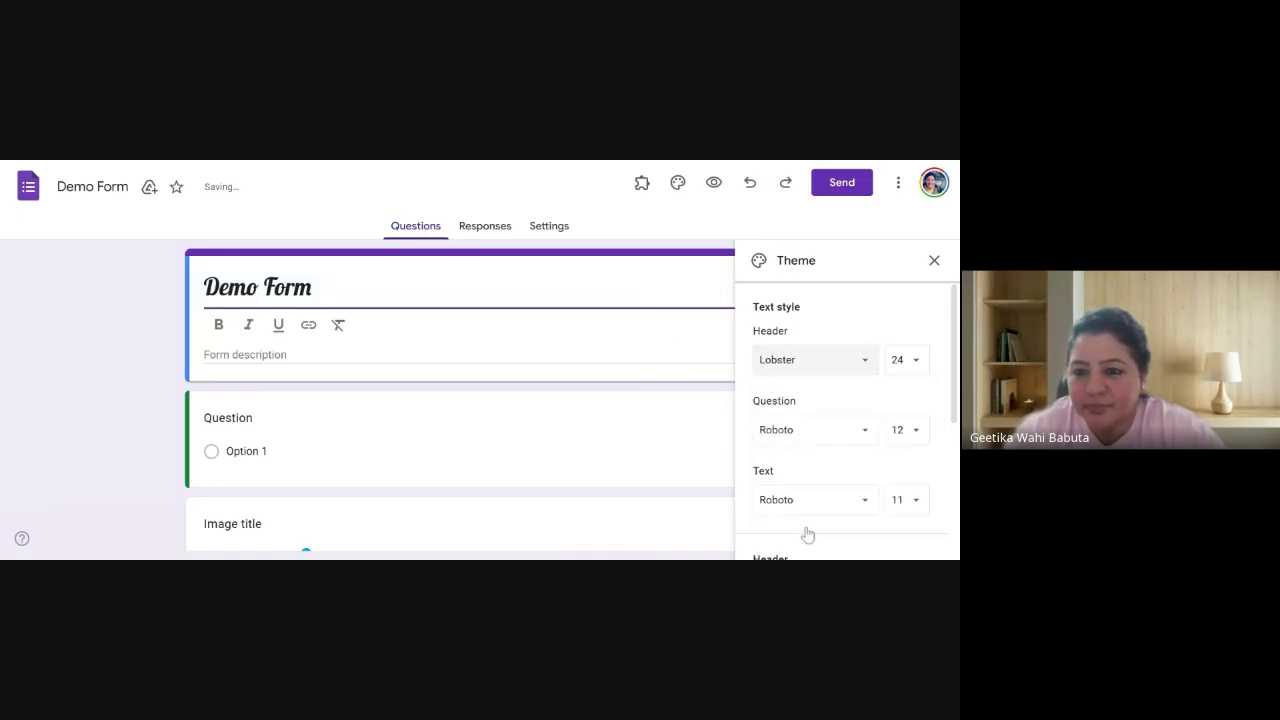
{"action": "left_click", "coordinate": [919, 366]}
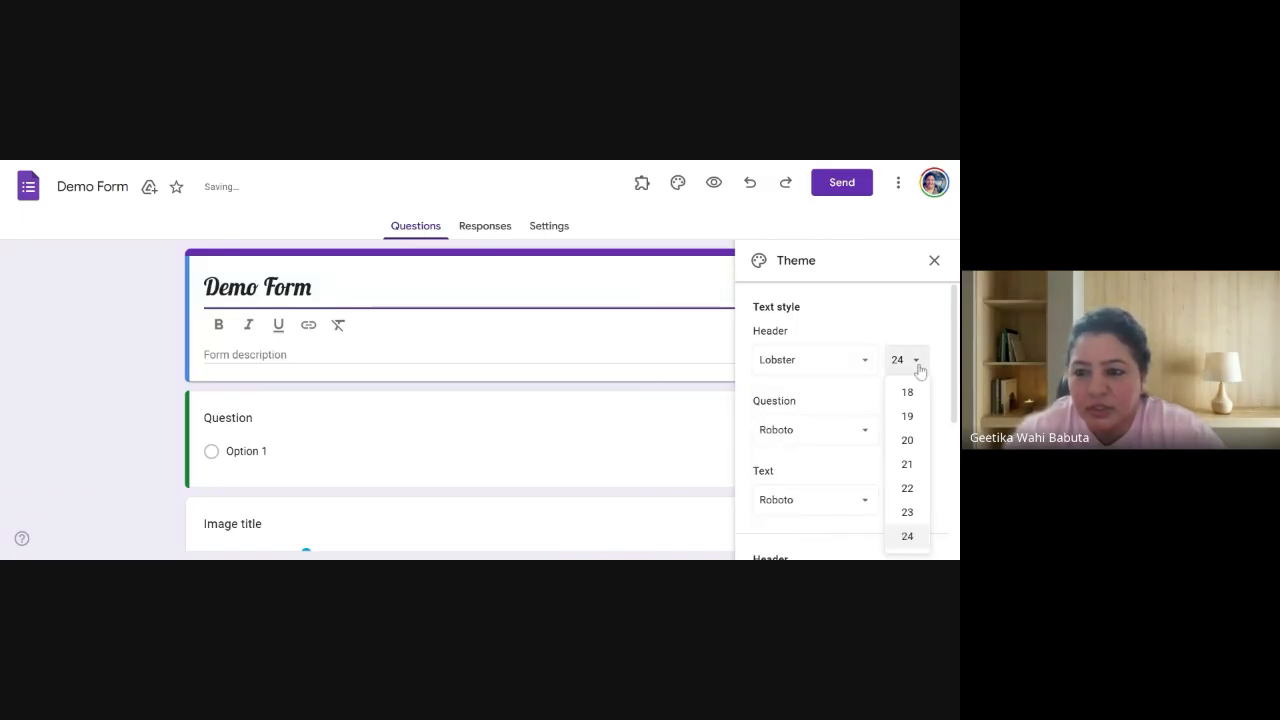
{"action": "left_click", "coordinate": [908, 445]}
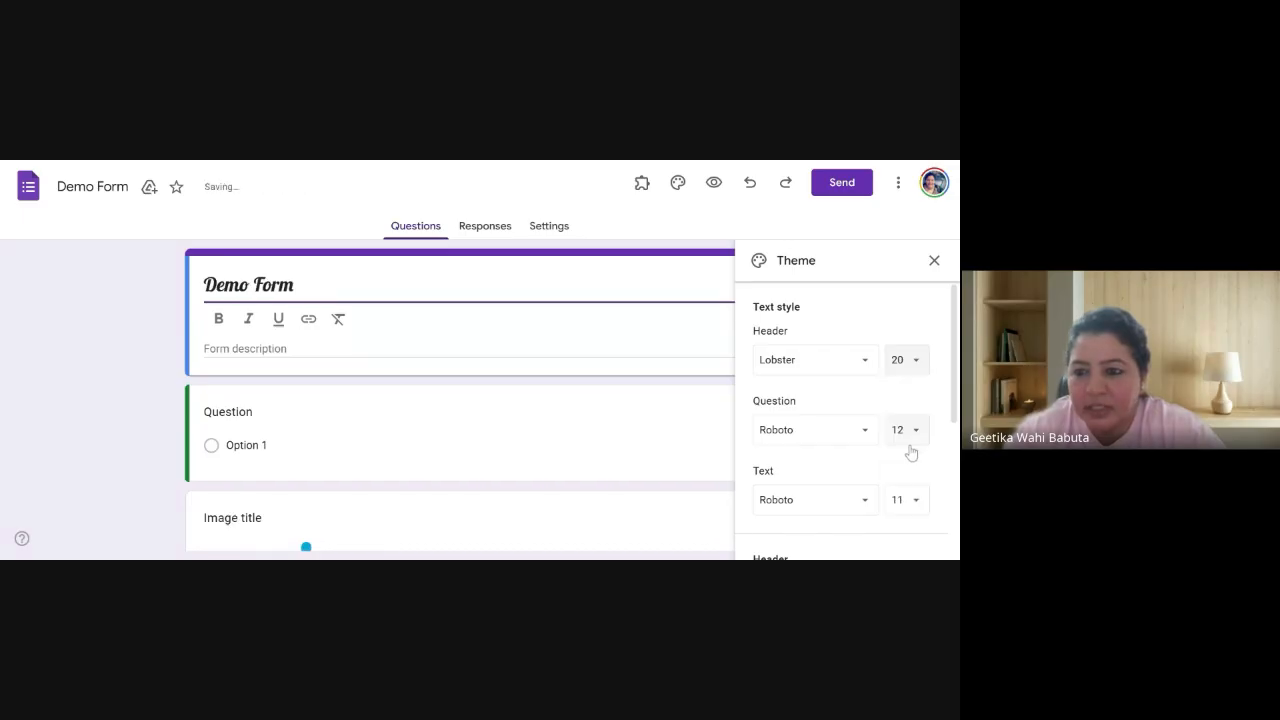
Insert the Illustrations header image of diploma scrolls with a graduation cap and set the theme colour to light red
{"action": "scroll", "coordinate": [852, 403], "scroll_direction": "down", "scroll_amount": 3}
{"action": "scroll", "coordinate": [852, 403], "scroll_direction": "up", "scroll_amount": 2}
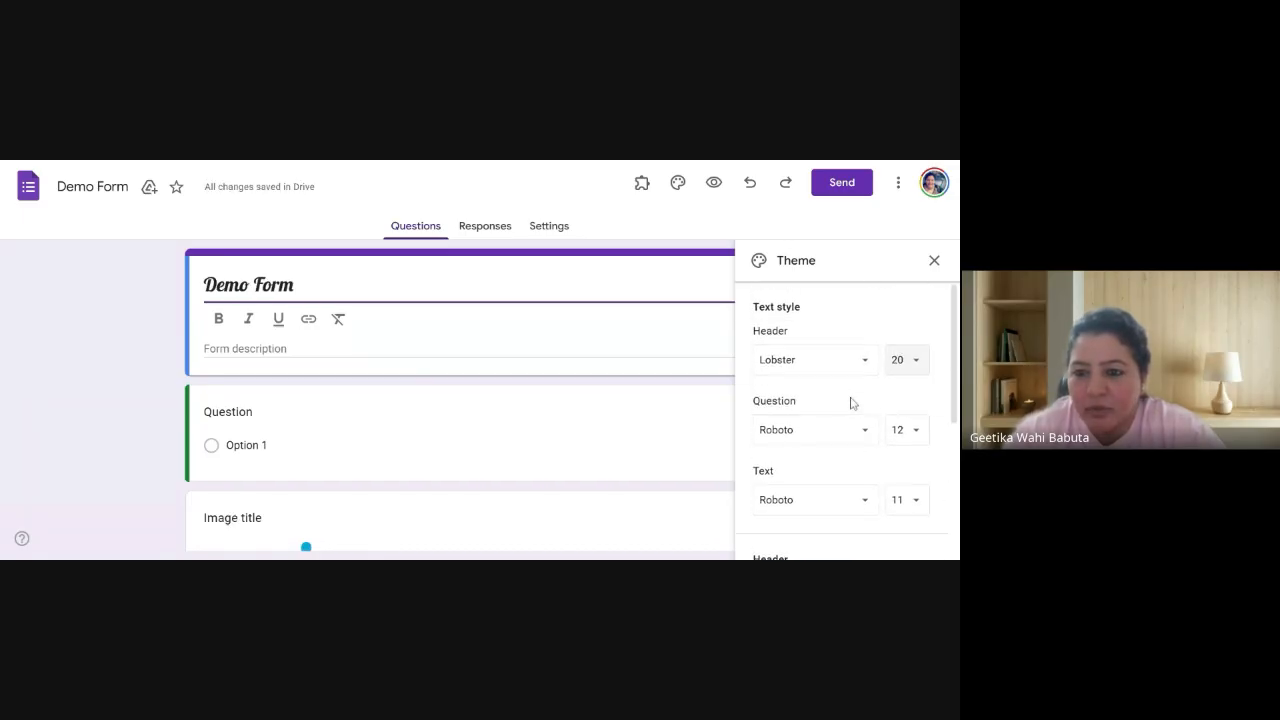
{"action": "scroll", "coordinate": [849, 403], "scroll_direction": "down", "scroll_amount": 3}
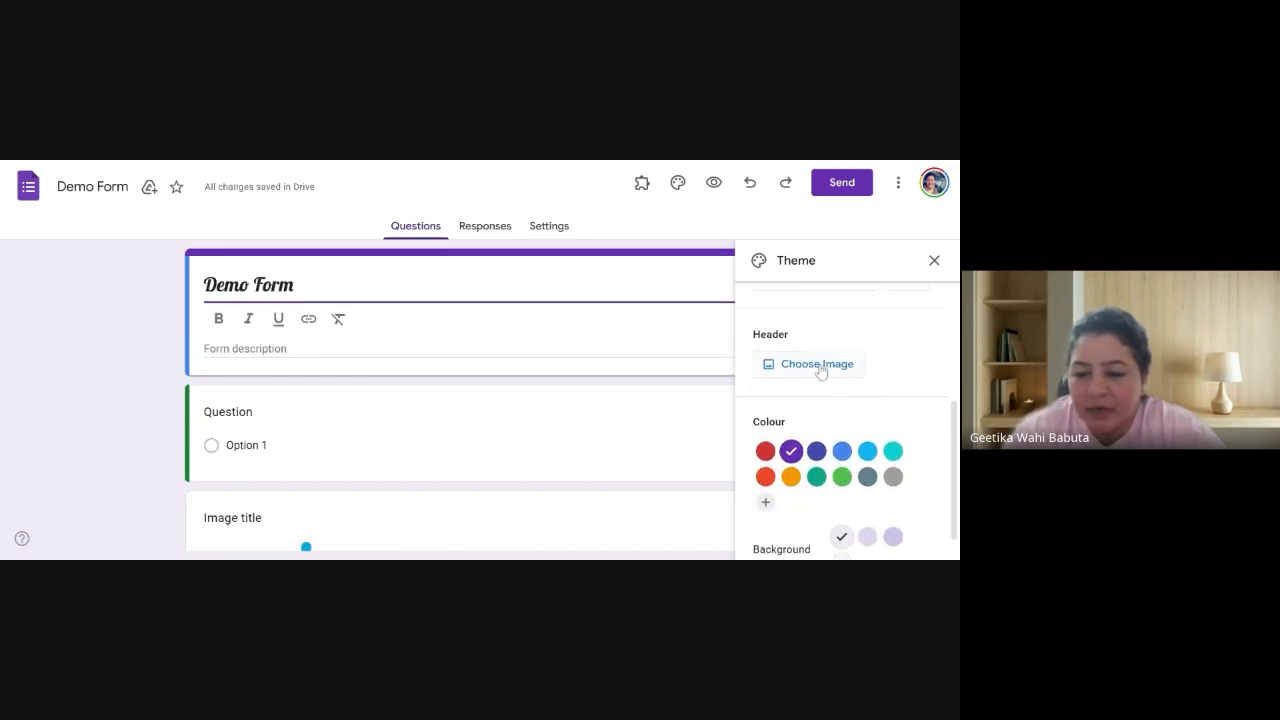
{"action": "left_click", "coordinate": [817, 364]}
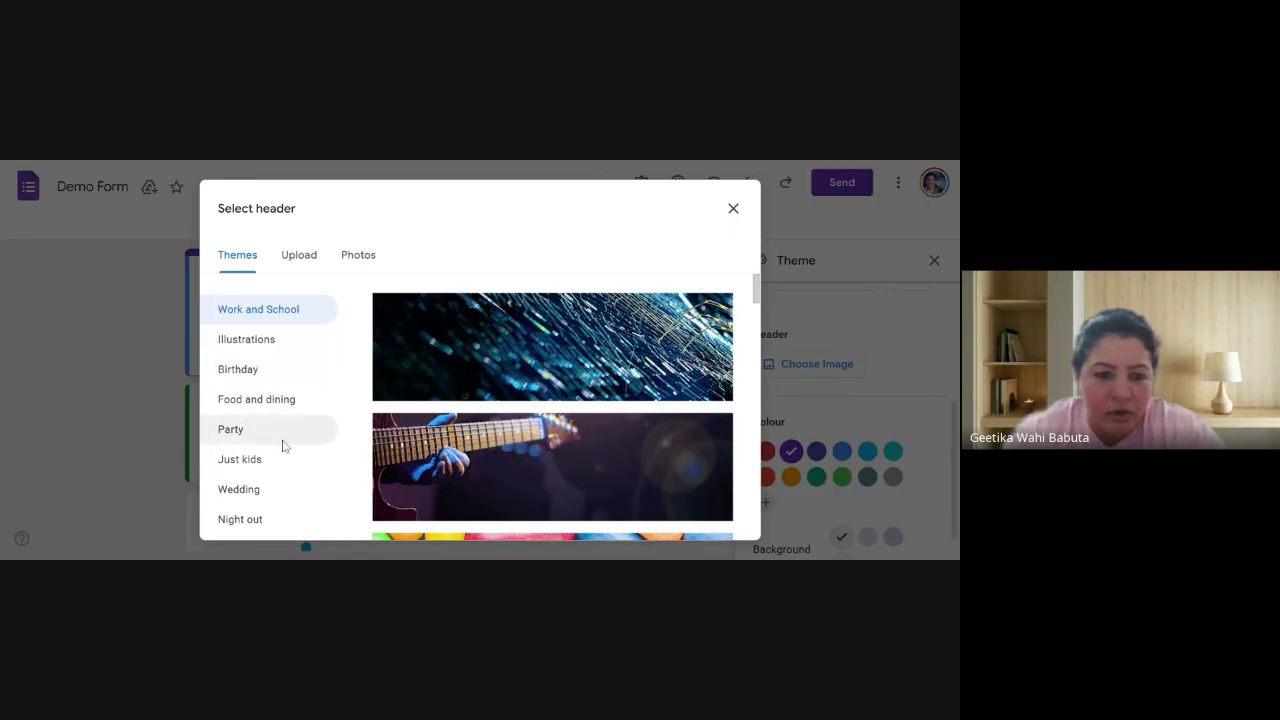
{"action": "left_click", "coordinate": [246, 341]}
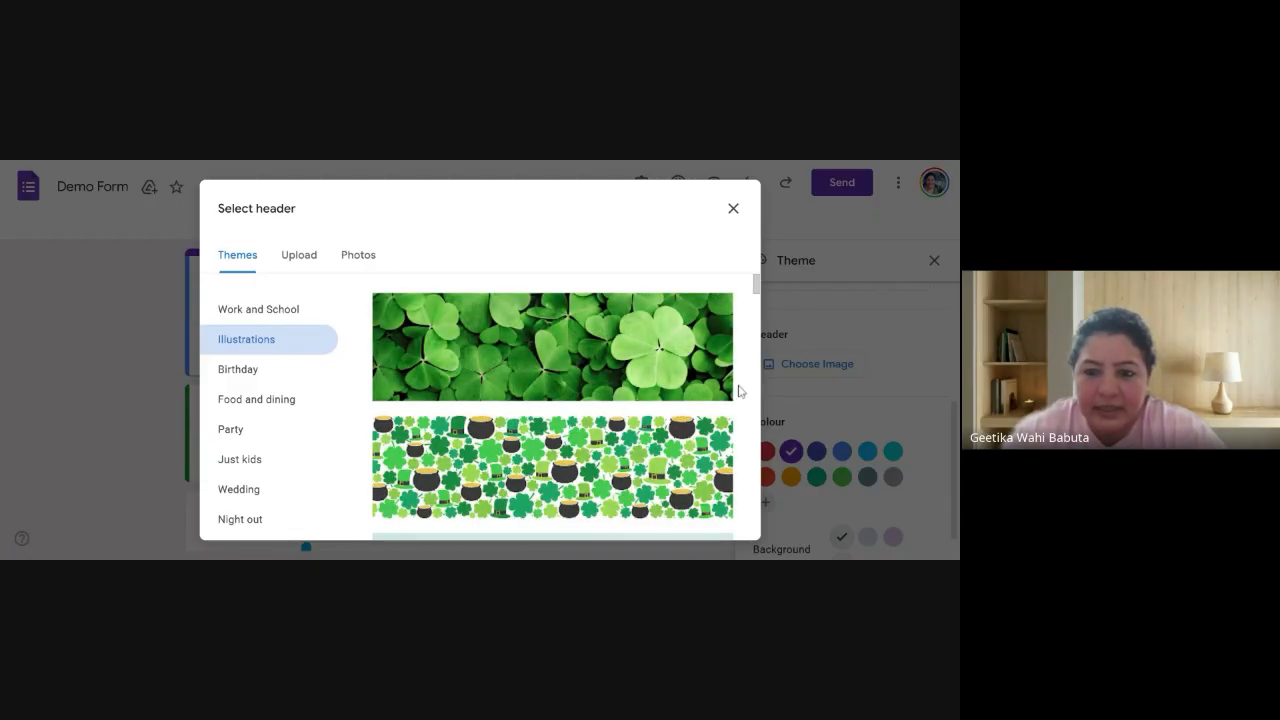
{"action": "left_click_drag", "start_coordinate": [757, 286], "coordinate": [757, 300]}
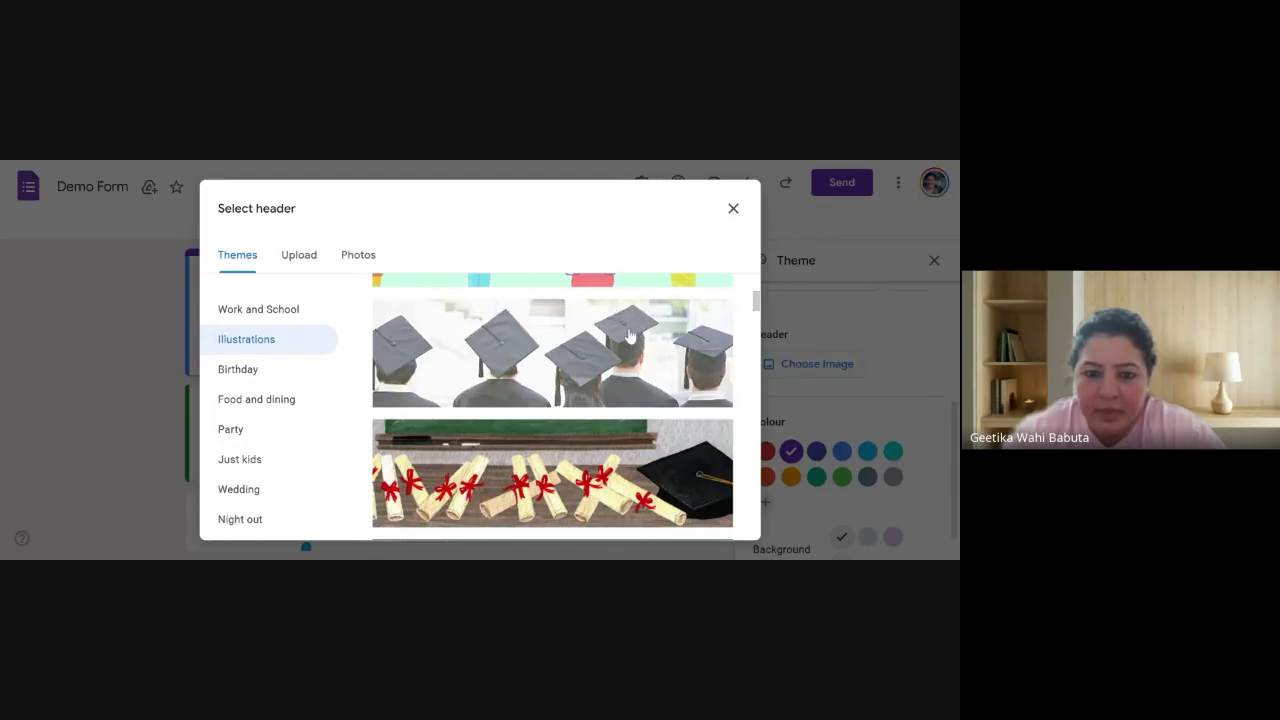
{"action": "left_click", "coordinate": [492, 484]}
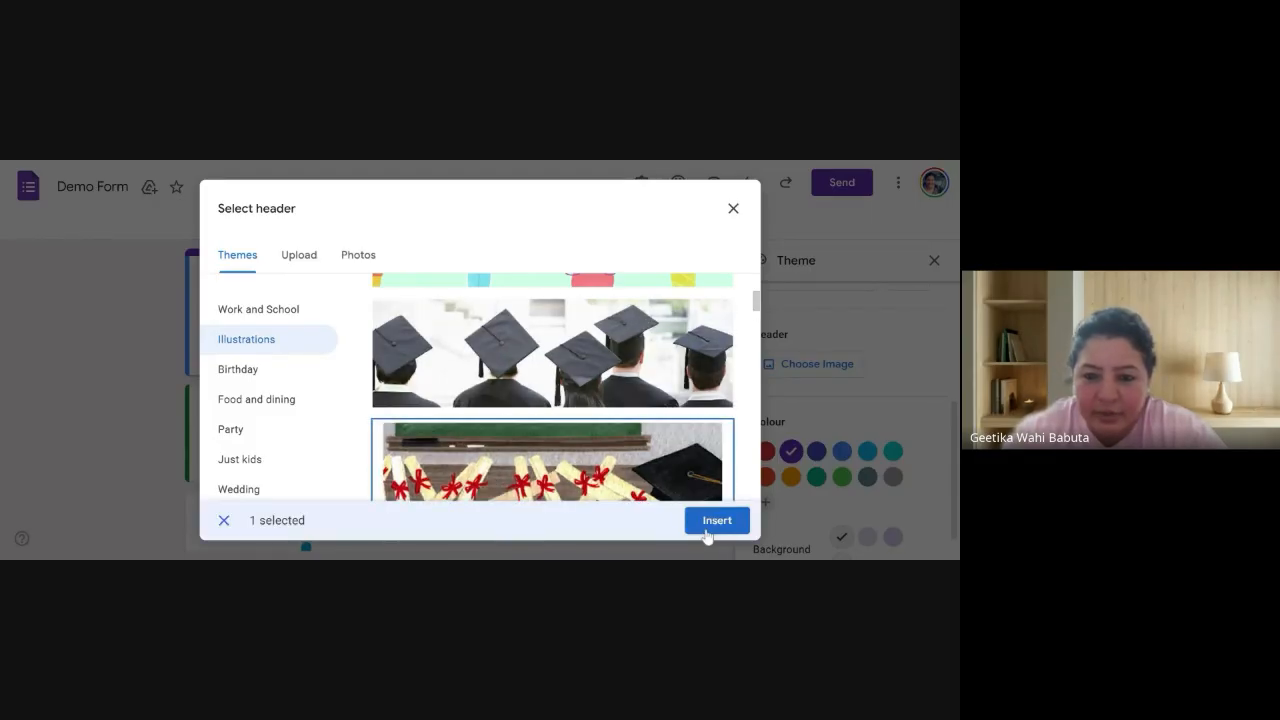
{"action": "left_click", "coordinate": [716, 521]}
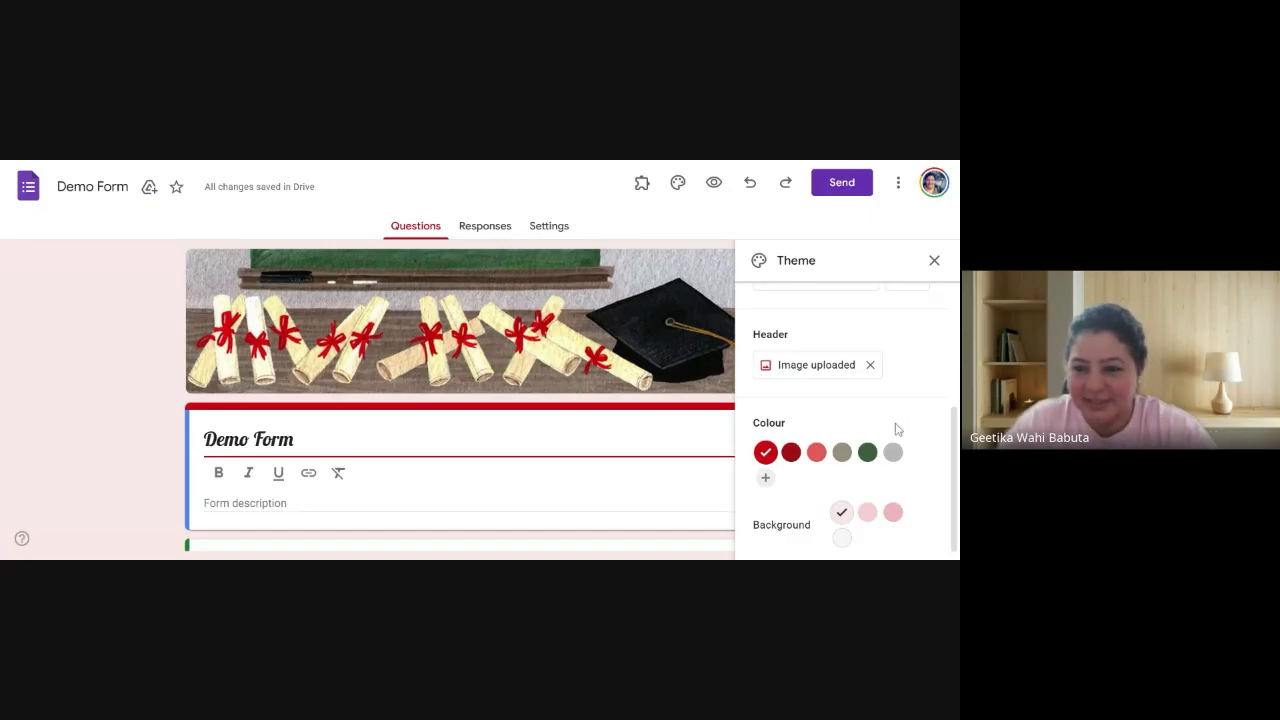
{"action": "left_click", "coordinate": [822, 460]}
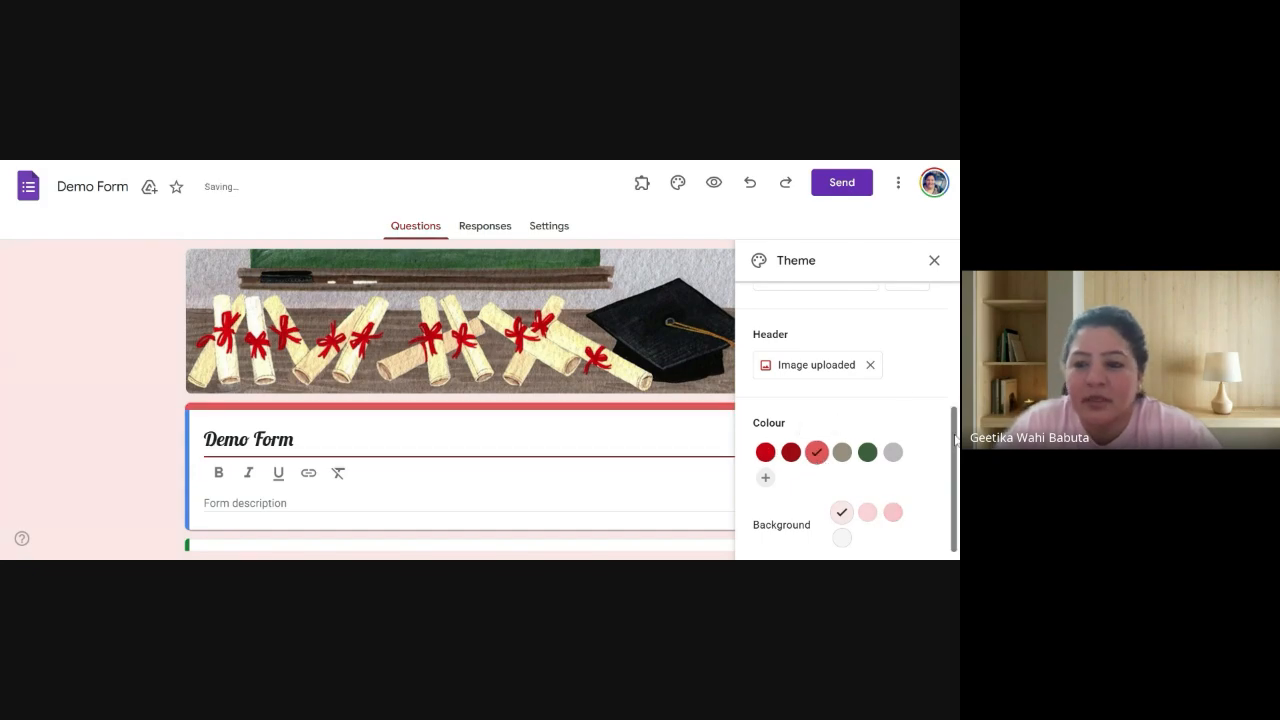
Set the theme's question text font to Oswald and close the theme settings
{"action": "left_click_drag", "start_coordinate": [955, 472], "coordinate": [955, 482]}
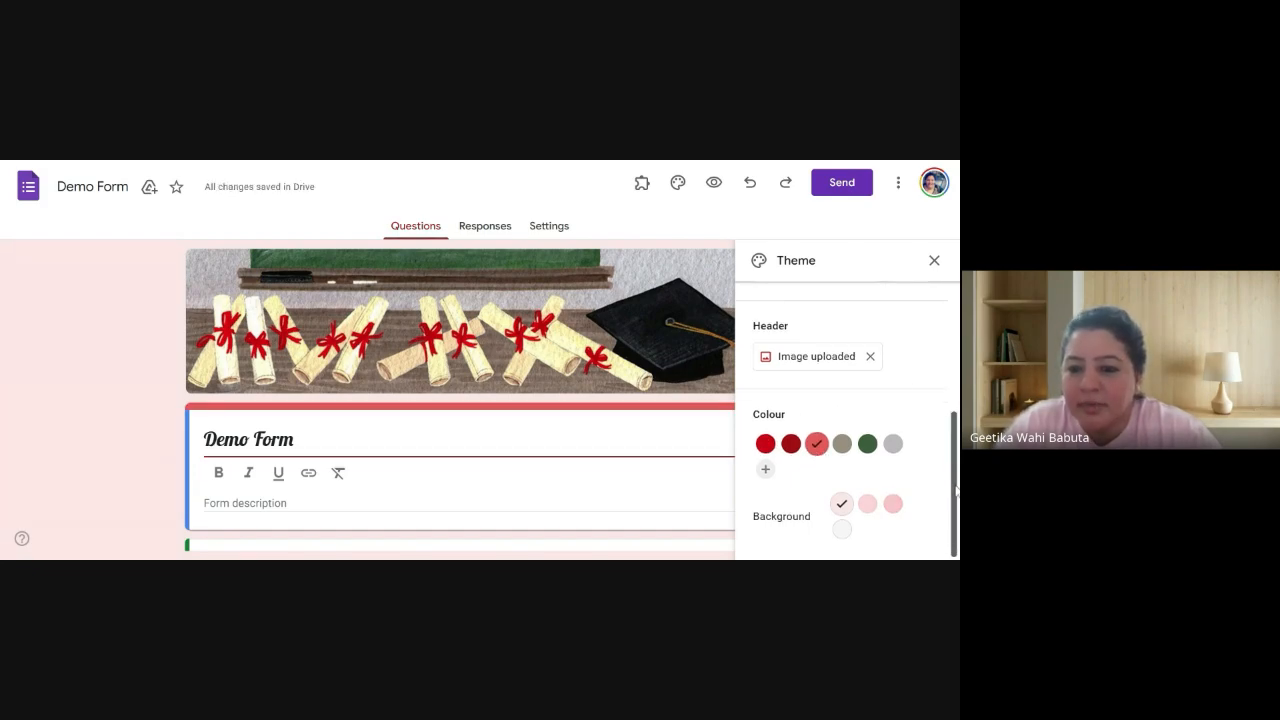
{"action": "scroll", "coordinate": [956, 493], "scroll_direction": "up", "scroll_amount": 3}
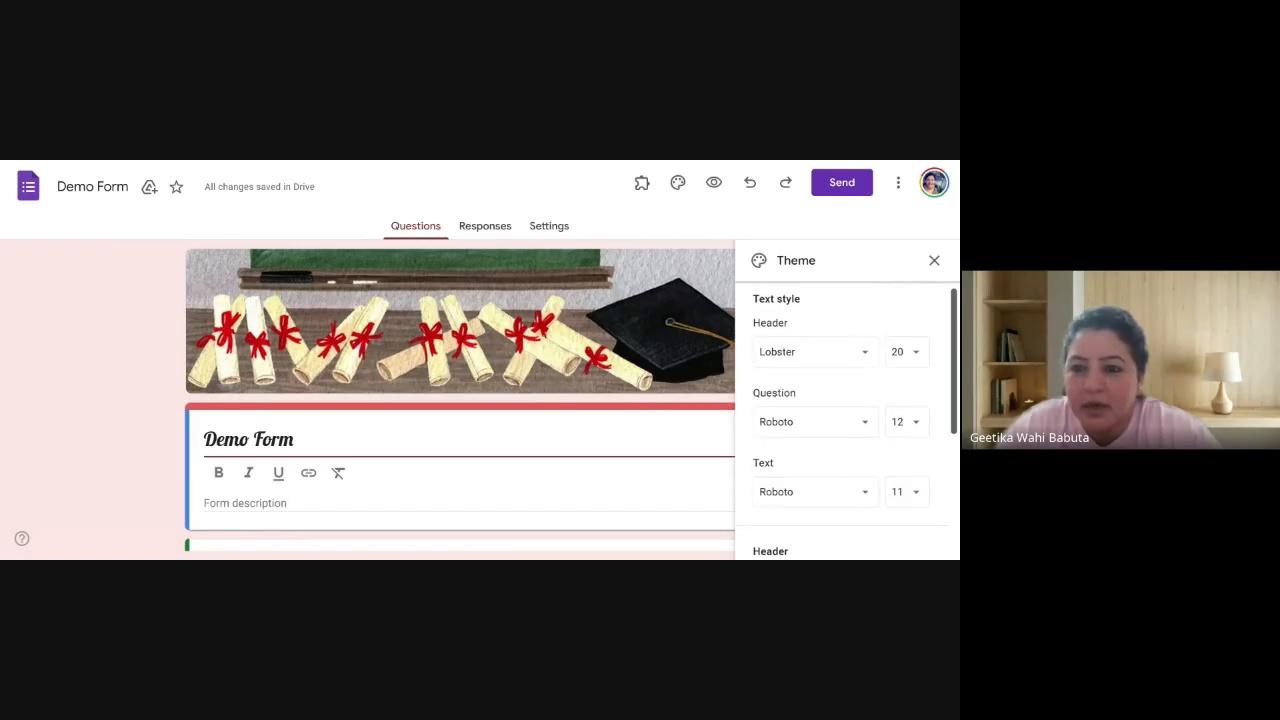
{"action": "left_click", "coordinate": [867, 427]}
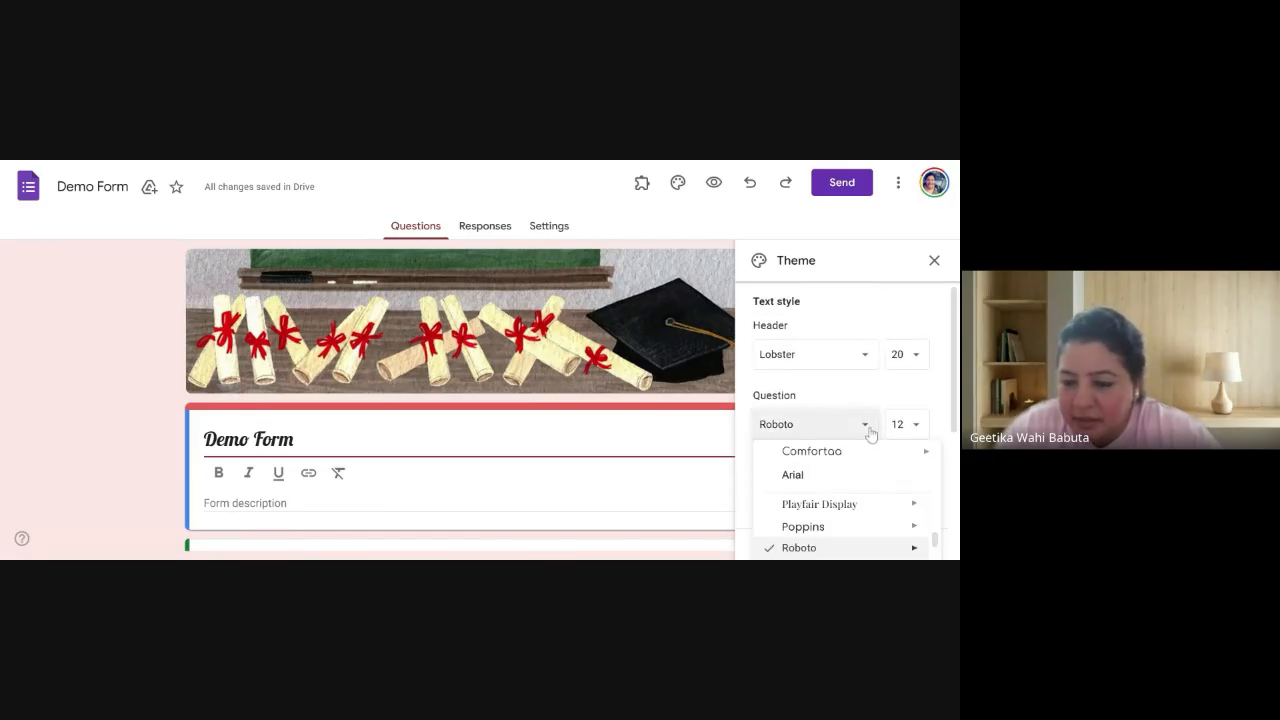
{"action": "scroll", "coordinate": [836, 527], "scroll_direction": "up", "scroll_amount": 3}
{"action": "left_click", "coordinate": [862, 428]}
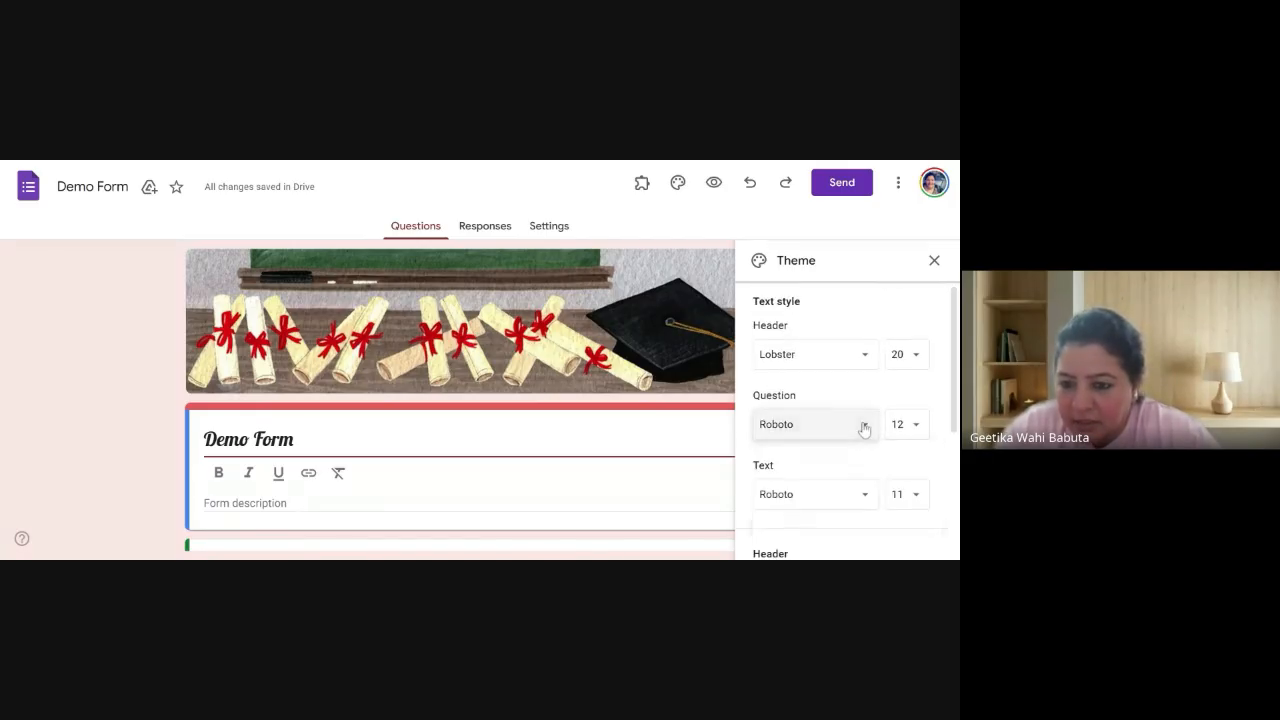
{"action": "left_click", "coordinate": [868, 430]}
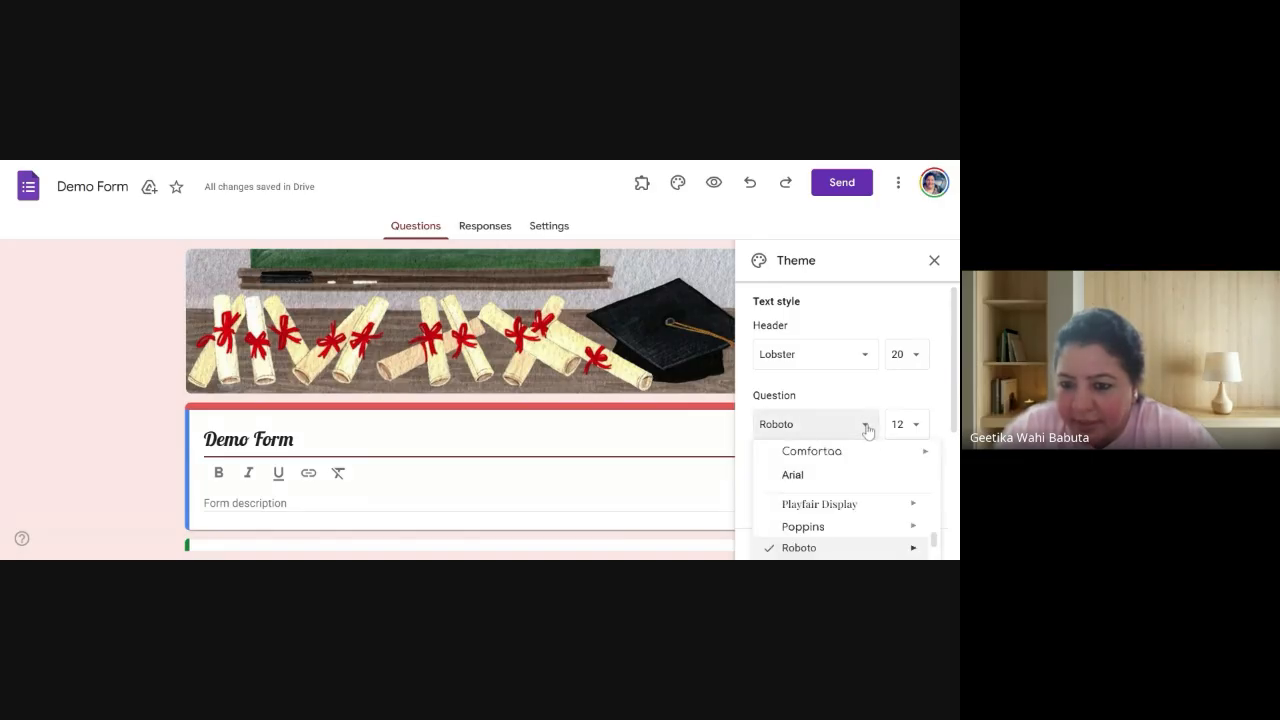
{"action": "scroll", "coordinate": [836, 490], "scroll_direction": "up", "scroll_amount": 3}
{"action": "left_click", "coordinate": [863, 434]}
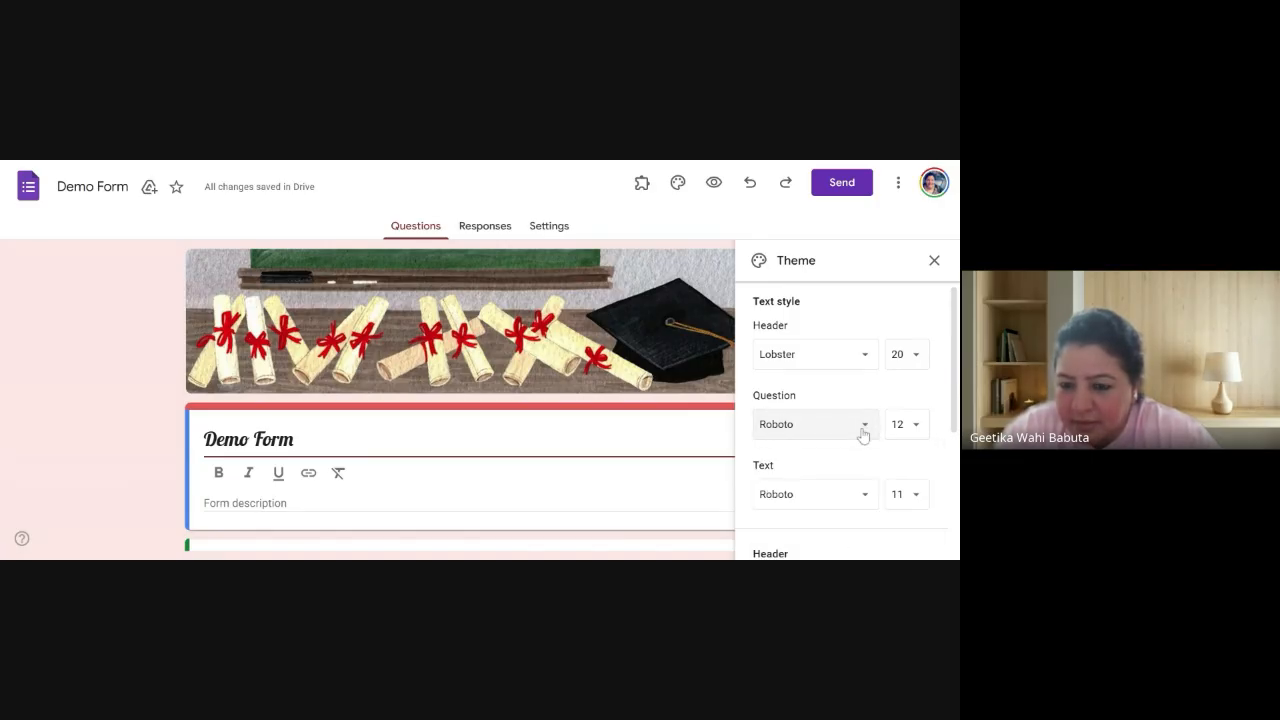
{"action": "left_click", "coordinate": [863, 434]}
{"action": "scroll", "coordinate": [830, 480], "scroll_direction": "up", "scroll_amount": 3}
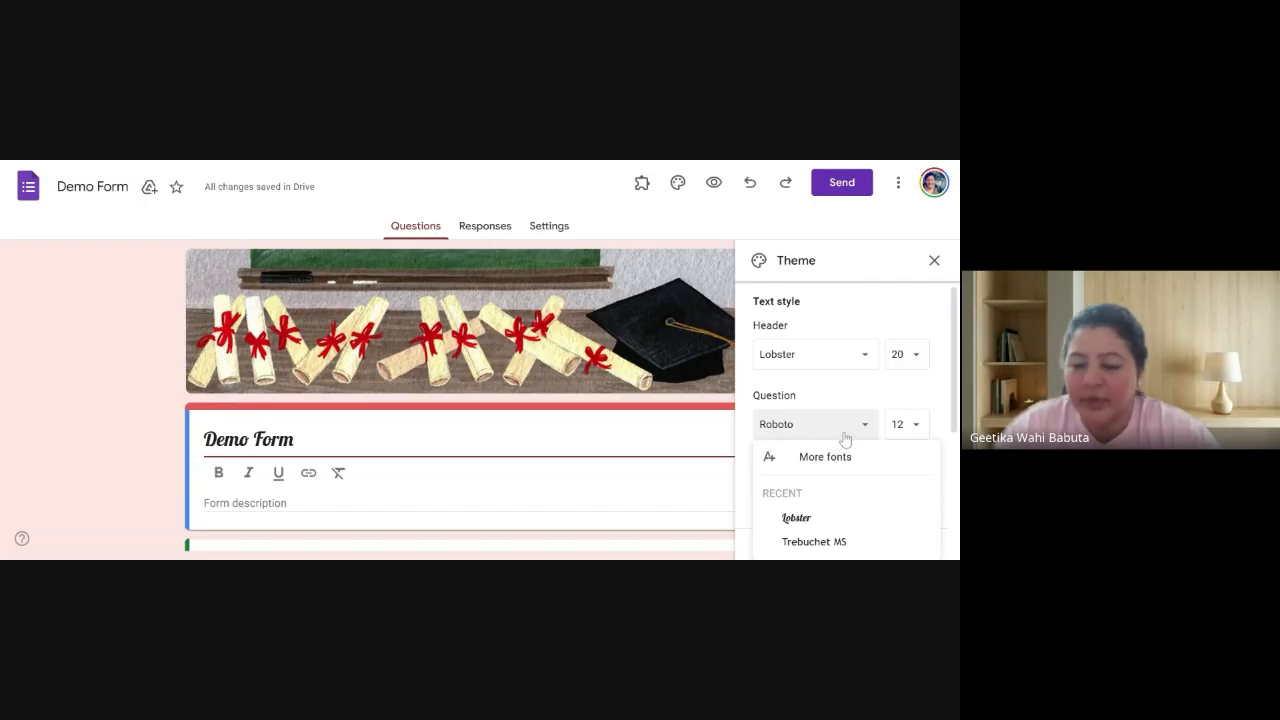
{"action": "left_click_drag", "start_coordinate": [954, 429], "coordinate": [957, 485]}
{"action": "left_click", "coordinate": [863, 343]}
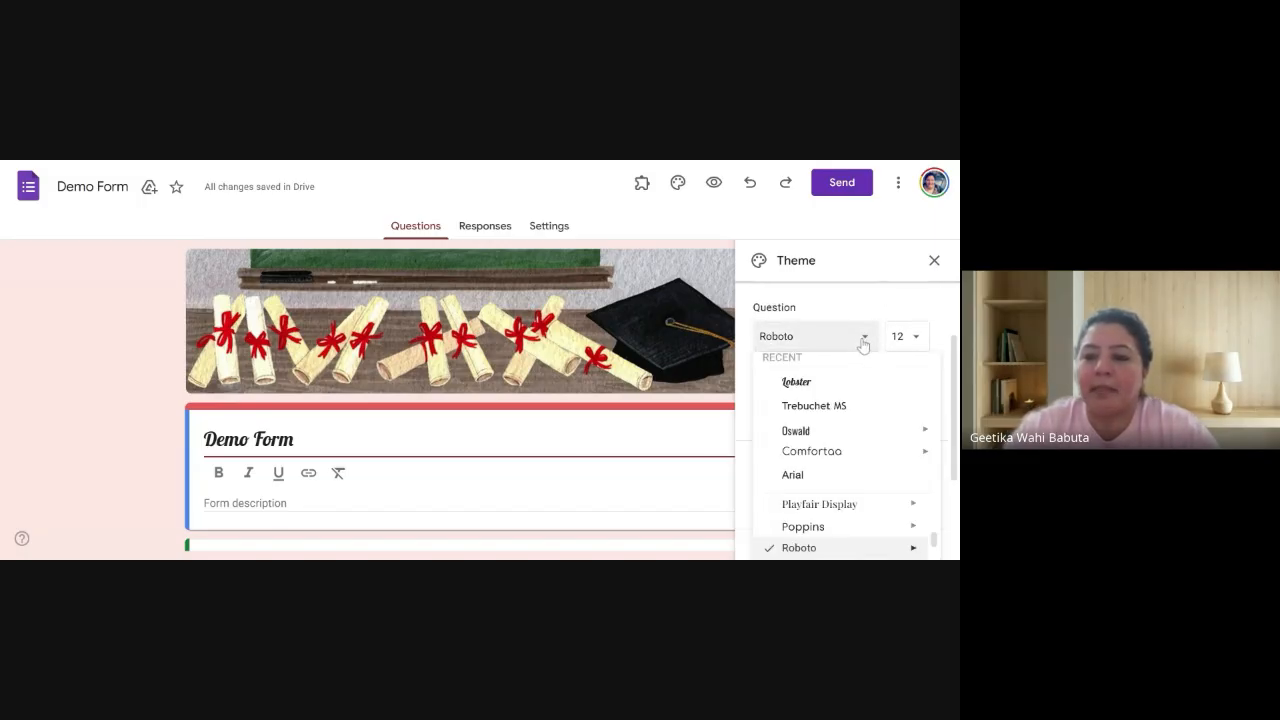
{"action": "scroll", "coordinate": [830, 450], "scroll_direction": "up", "scroll_amount": 2}
{"action": "left_click", "coordinate": [808, 485]}
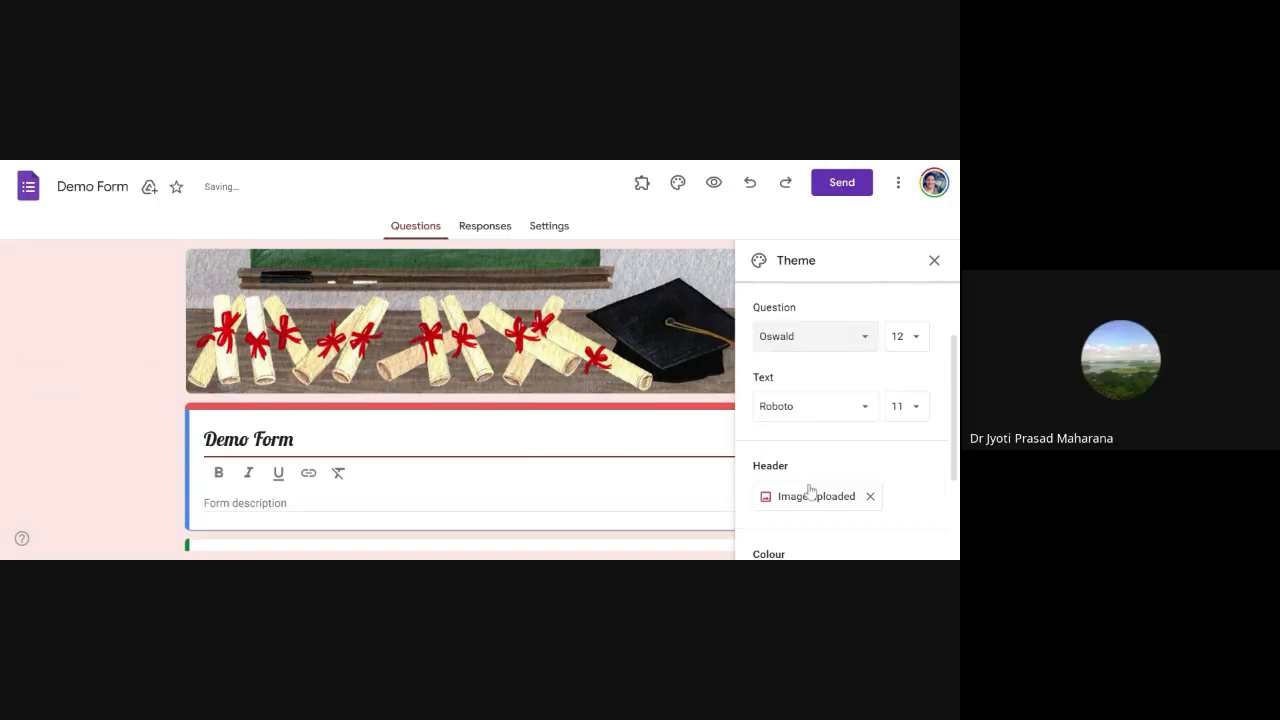
{"action": "scroll", "coordinate": [870, 445], "scroll_direction": "down", "scroll_amount": 2}
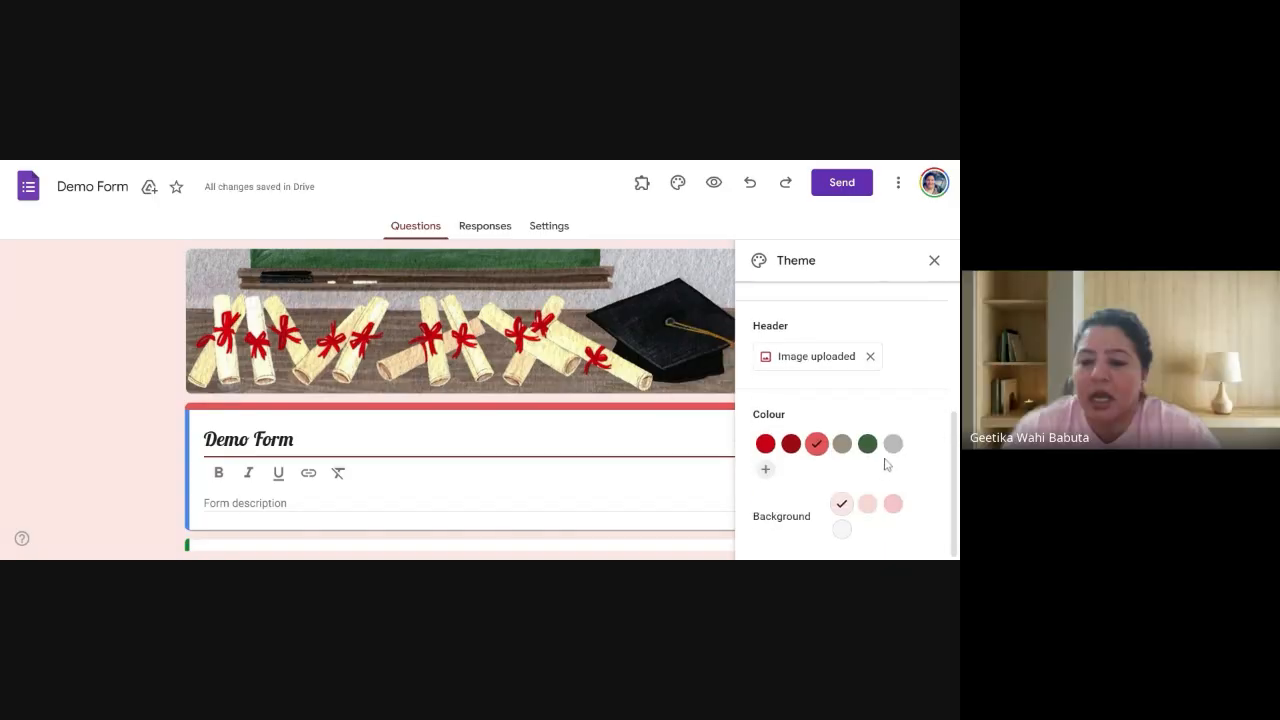
{"action": "left_click", "coordinate": [934, 262]}
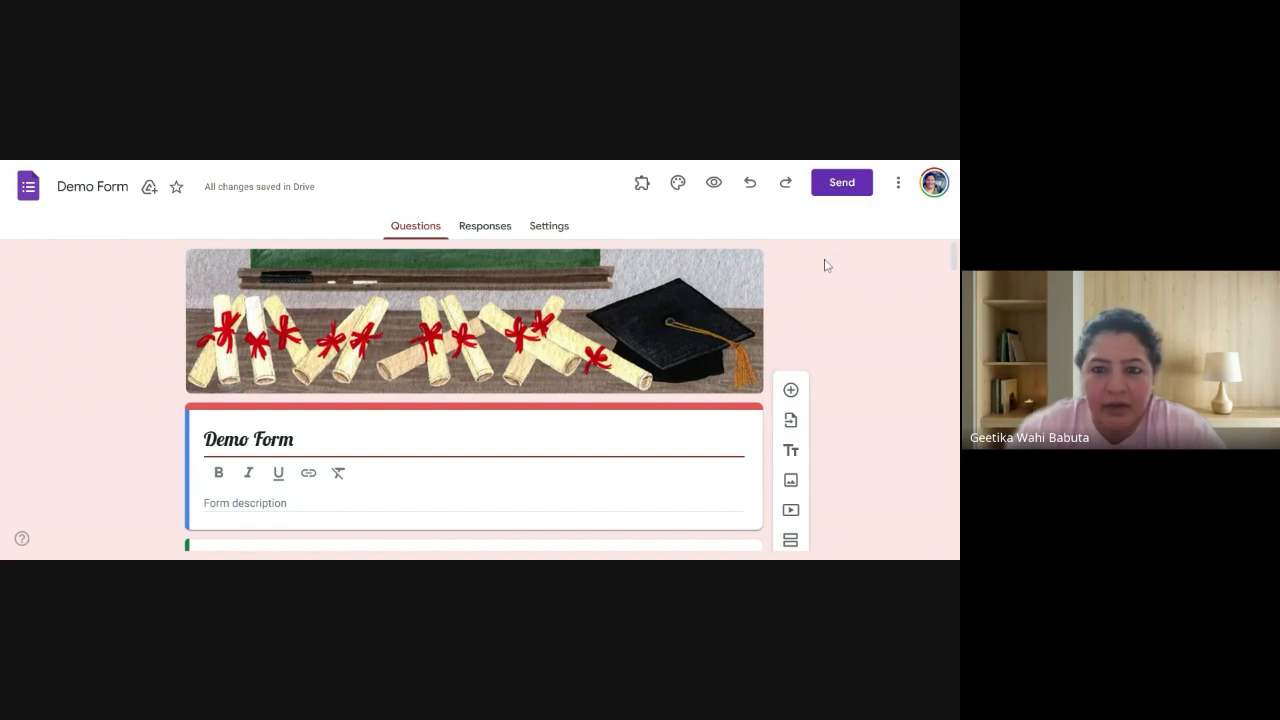
{"action": "left_click", "coordinate": [678, 188]}
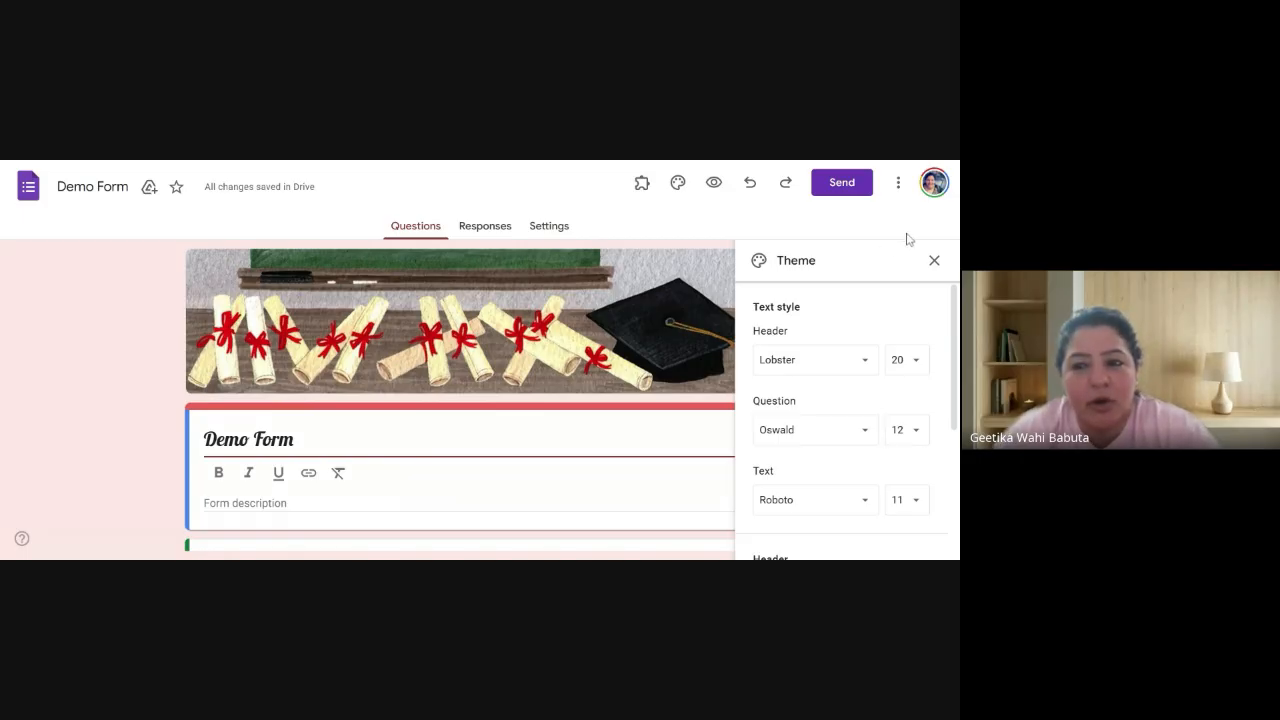
{"action": "left_click", "coordinate": [935, 262]}
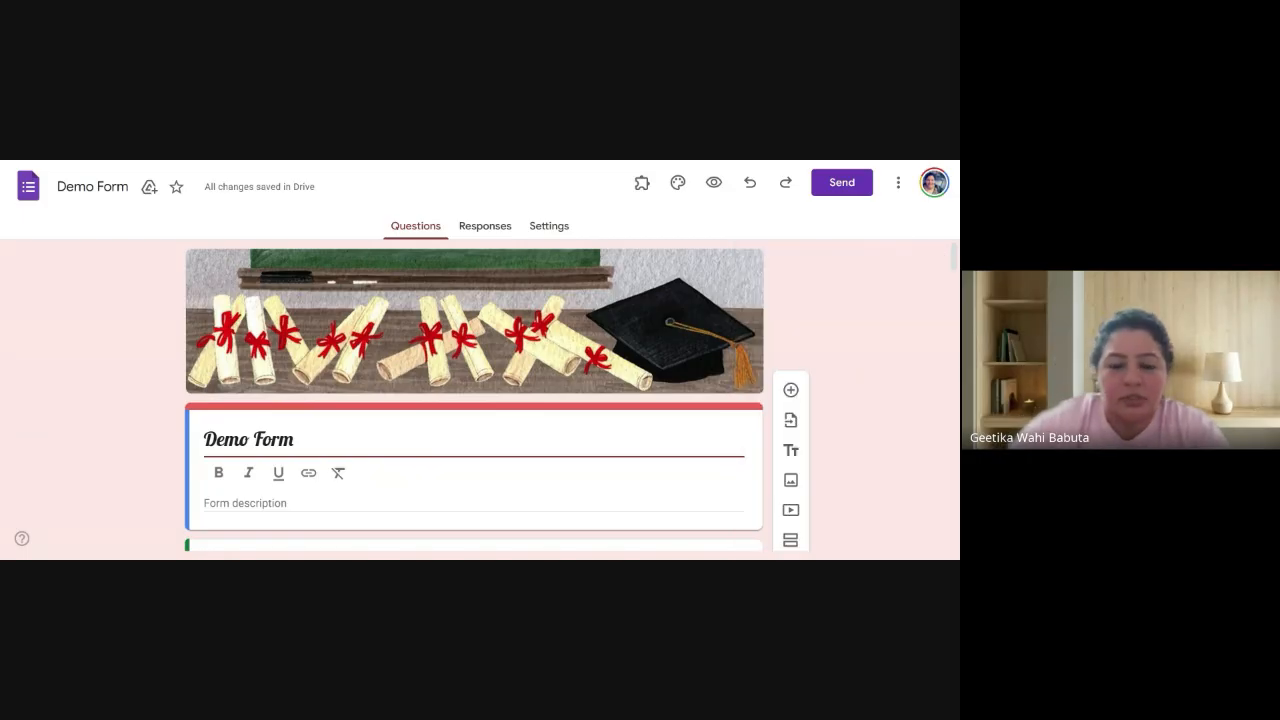
Write the form description "Dear Students, Please fill up the form for Independence Day event."
{"action": "scroll", "coordinate": [838, 326], "scroll_direction": "down", "scroll_amount": 1}
{"action": "scroll", "coordinate": [840, 326], "scroll_direction": "down", "scroll_amount": 1}
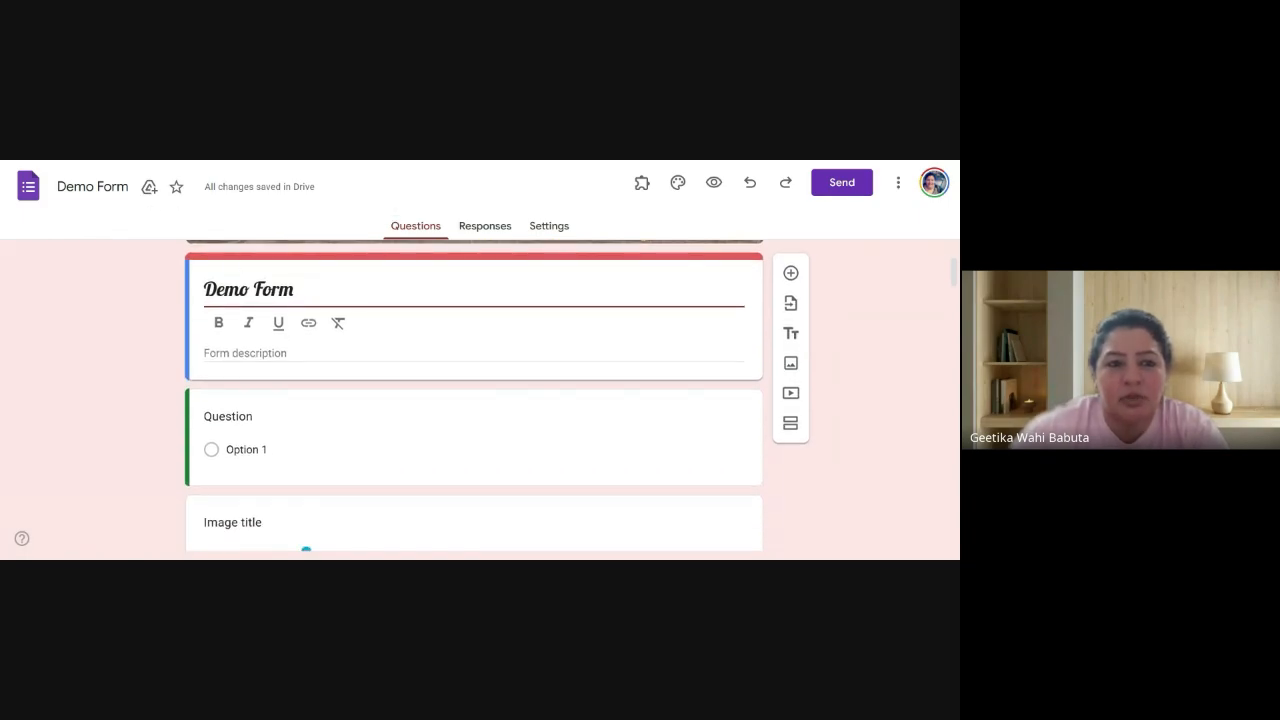
{"action": "left_click", "coordinate": [127, 187]}
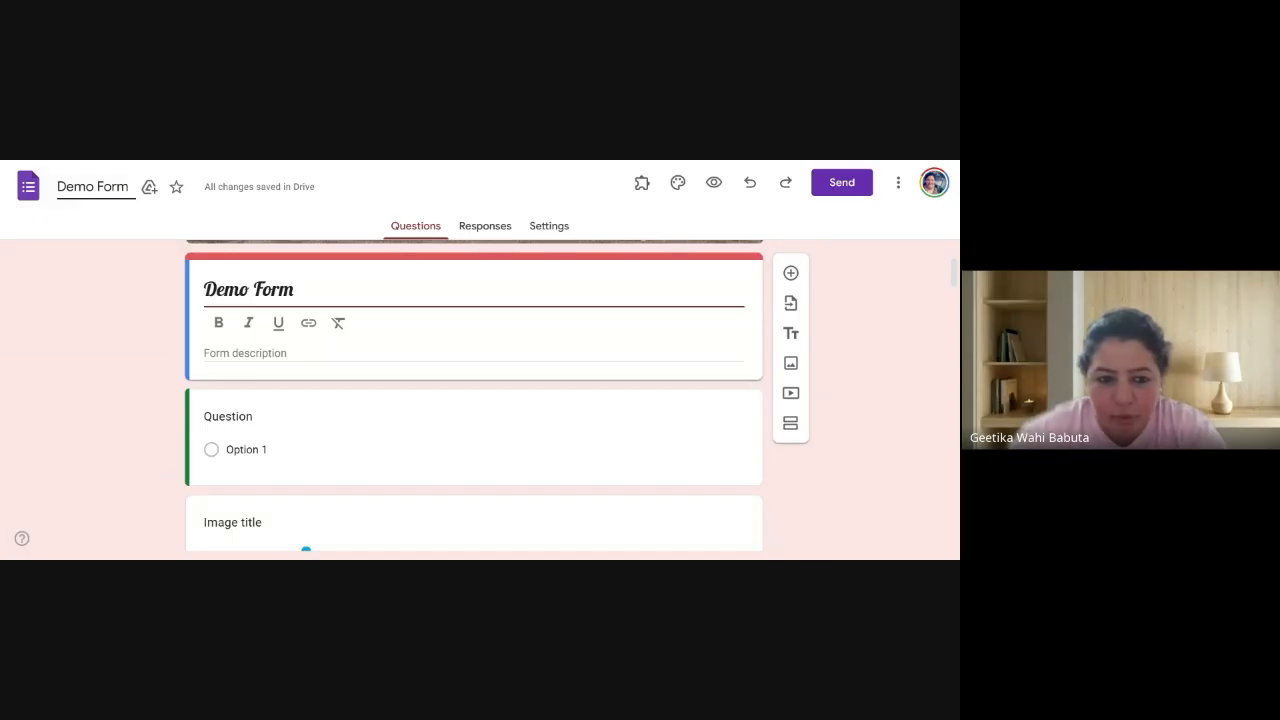
{"action": "left_click", "coordinate": [245, 353]}
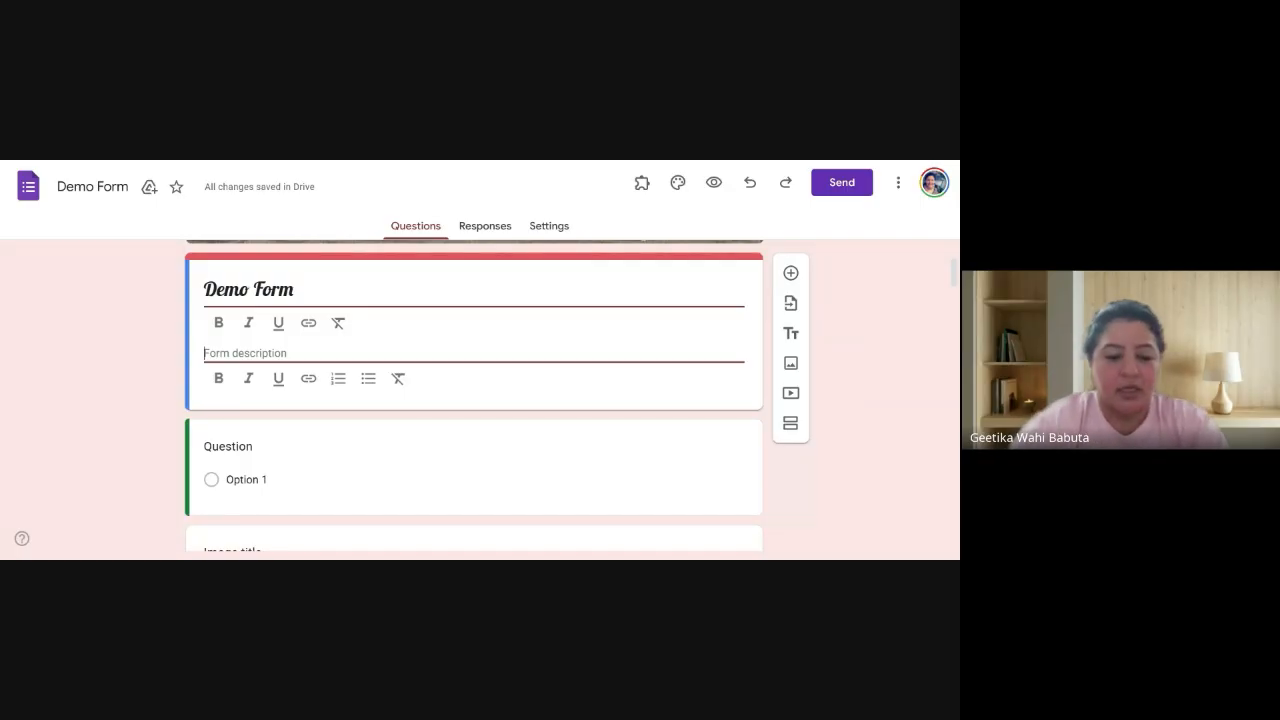
{"action": "type", "text": "Dear"}
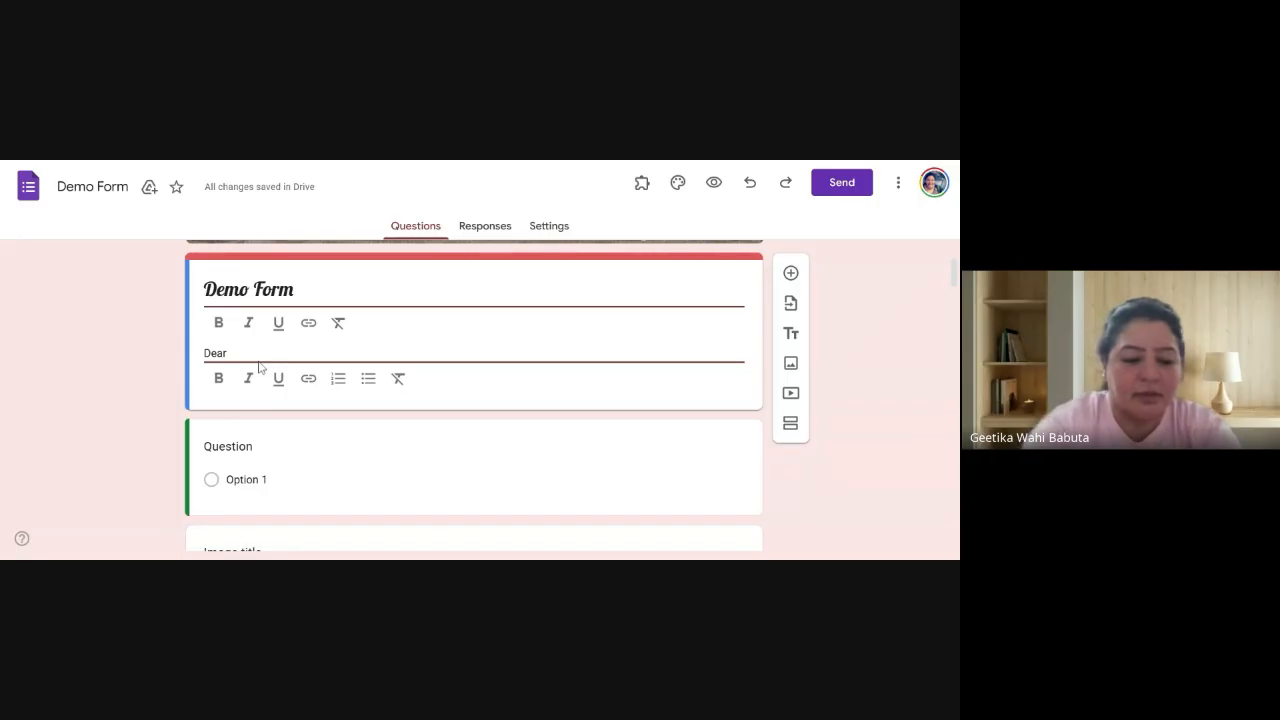
{"action": "type", "text": " Student"}
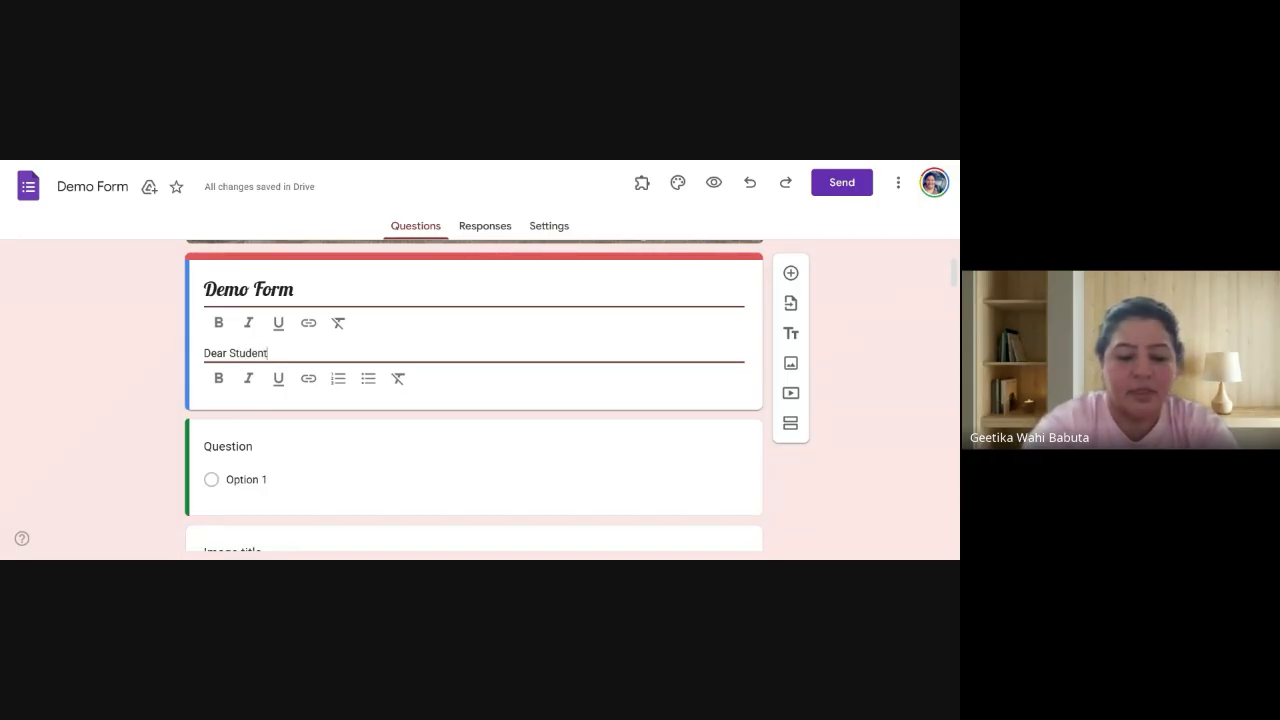
{"action": "type", "text": "s, "}
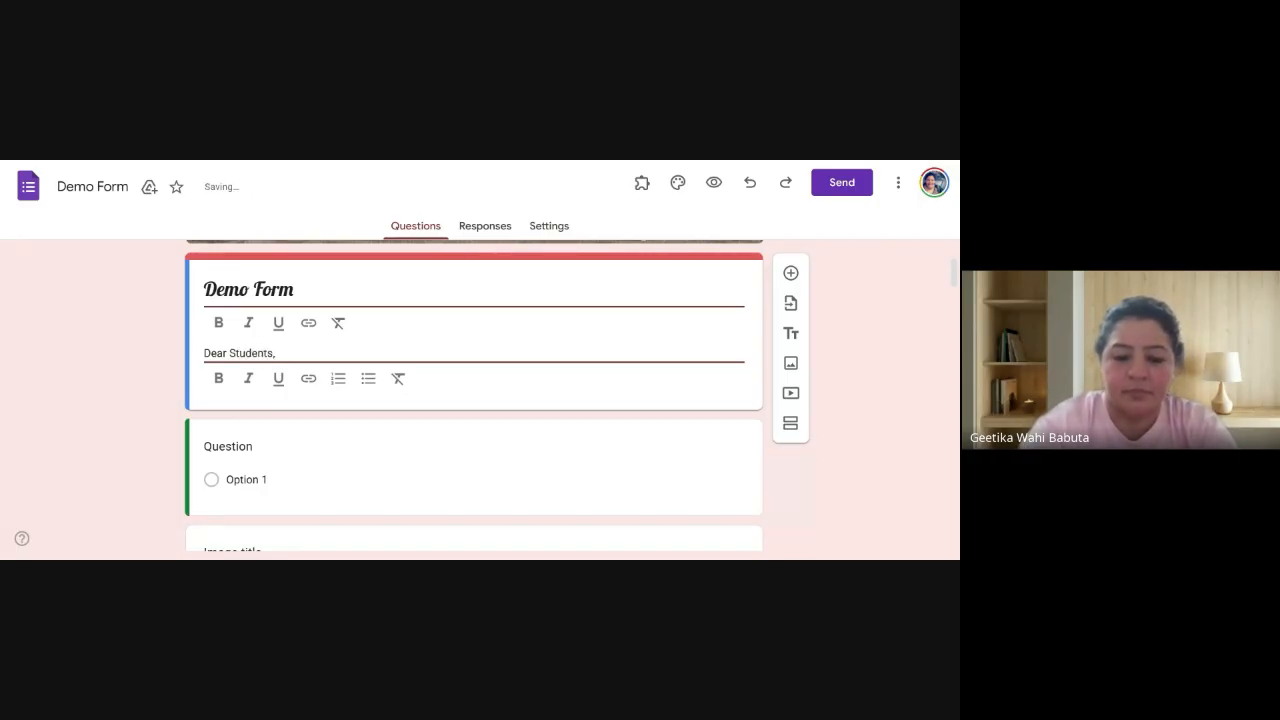
{"action": "type", "text": "Please f"}
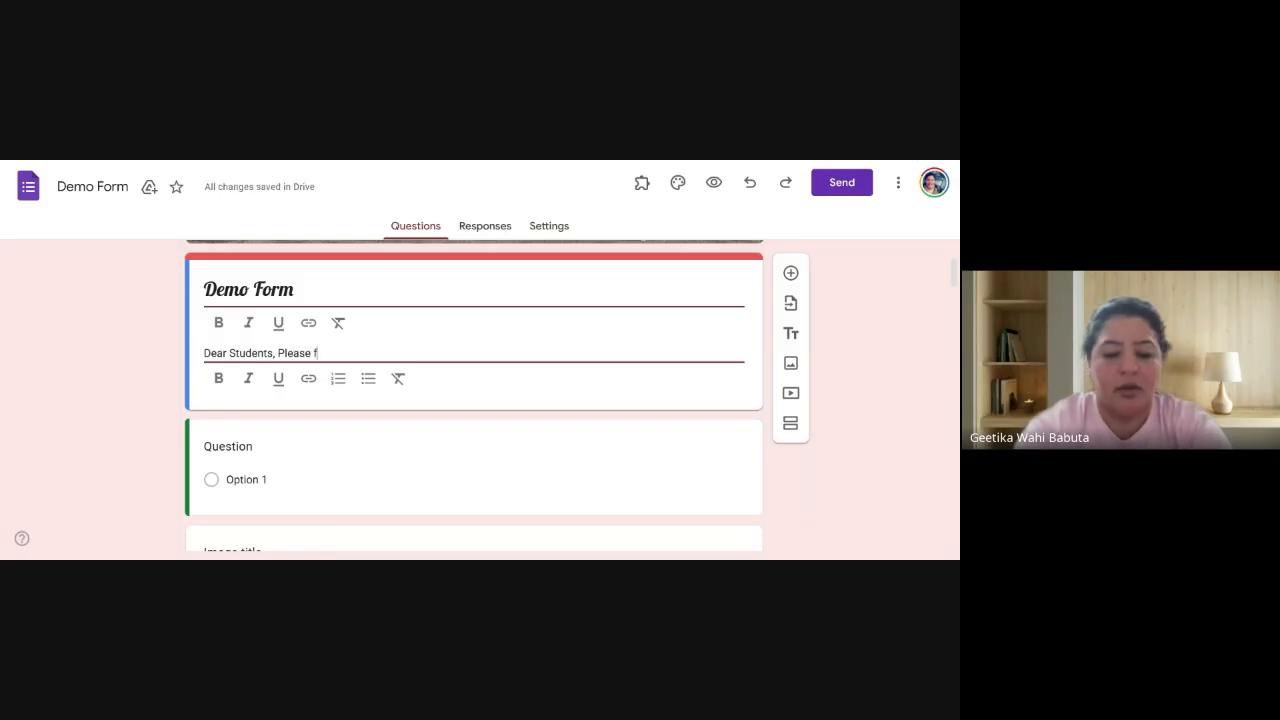
{"action": "type", "text": "ill up th"}
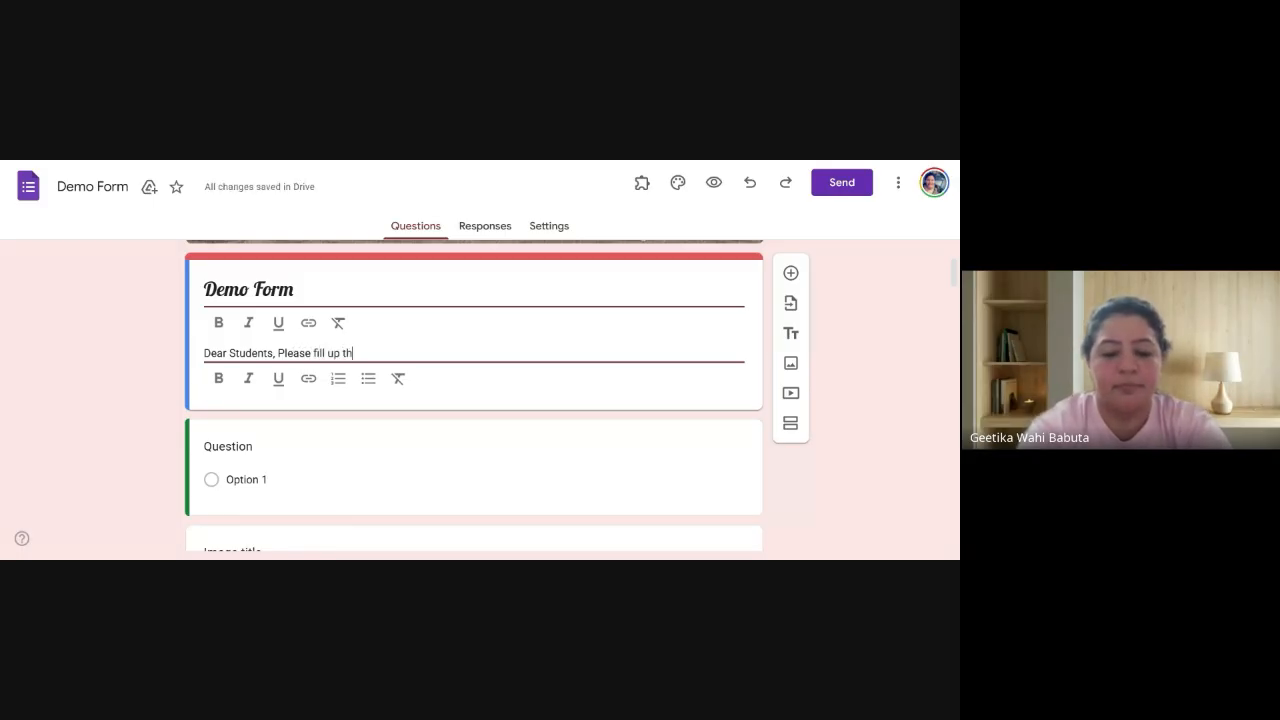
{"action": "type", "text": "e form for "}
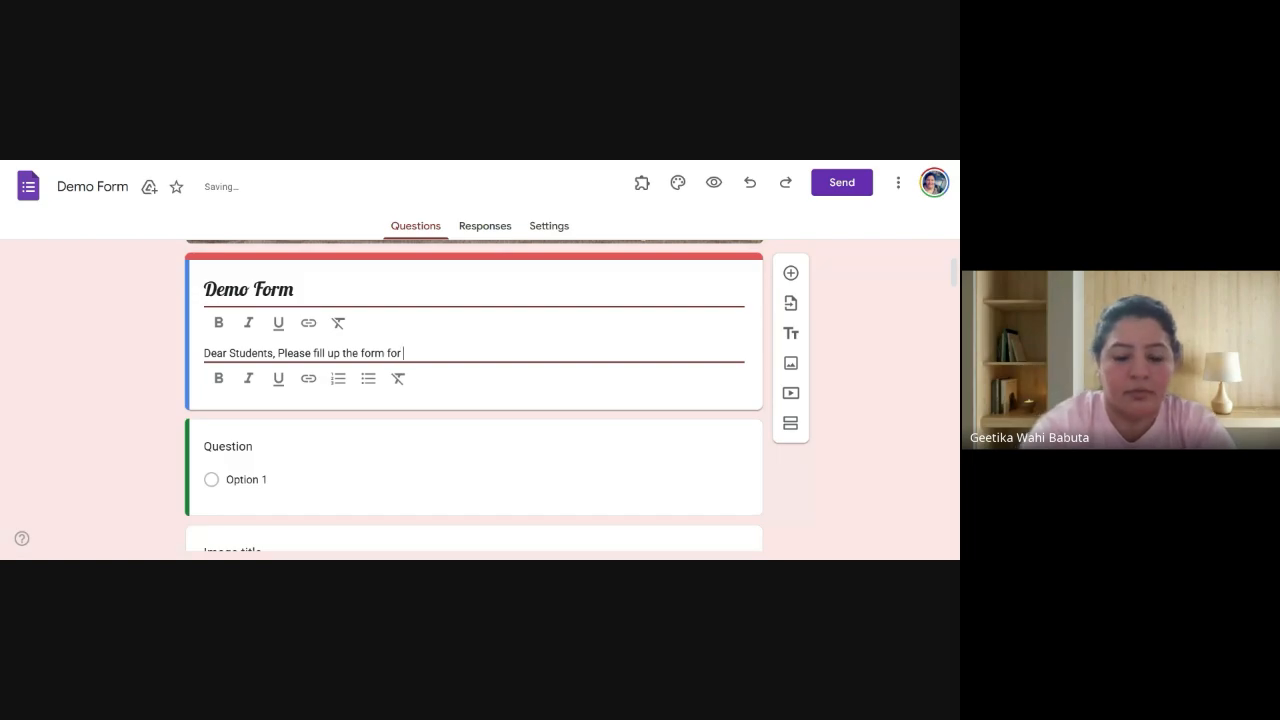
{"action": "type", "text": "Independa"}
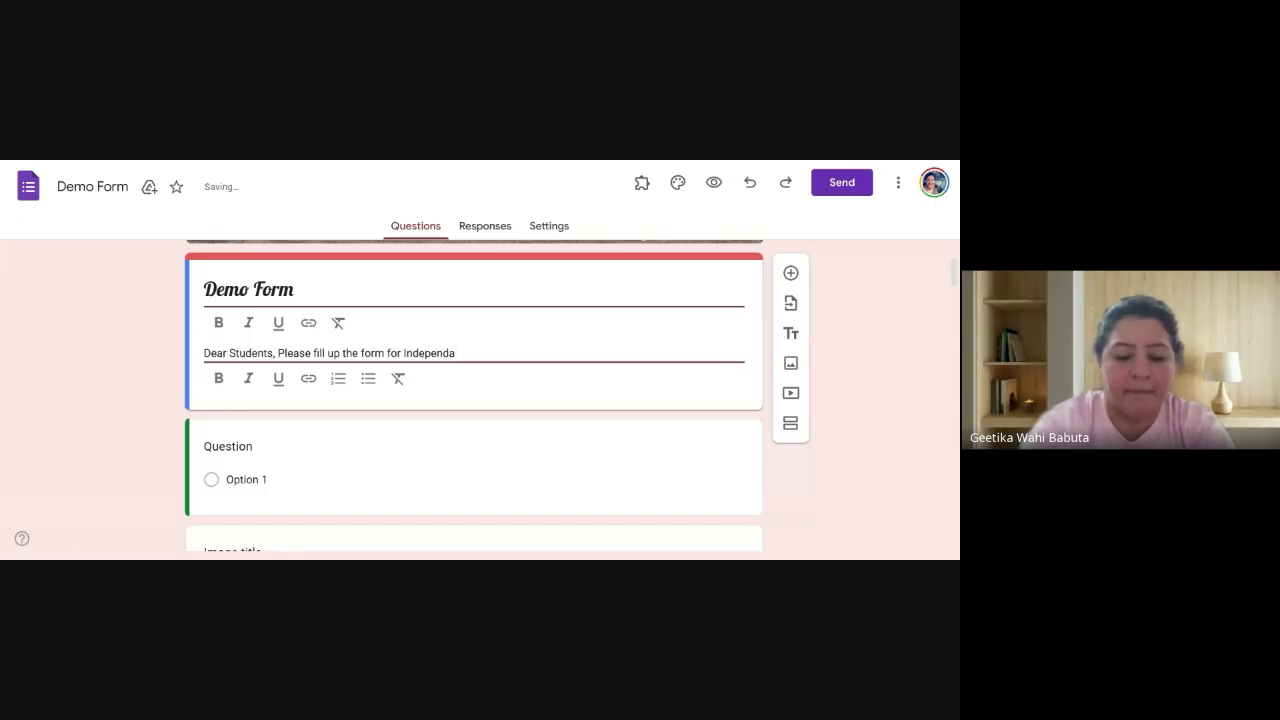
{"action": "type", "text": "nce Day"}
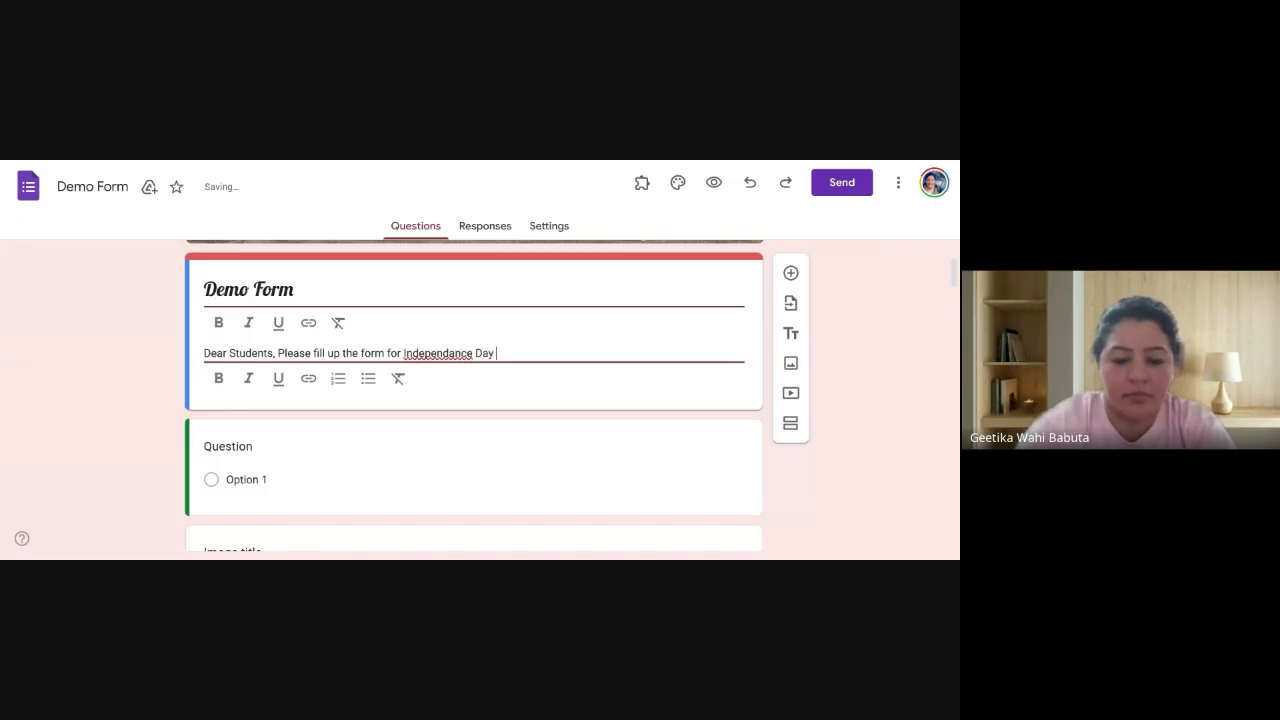
{"action": "type", "text": " event."}
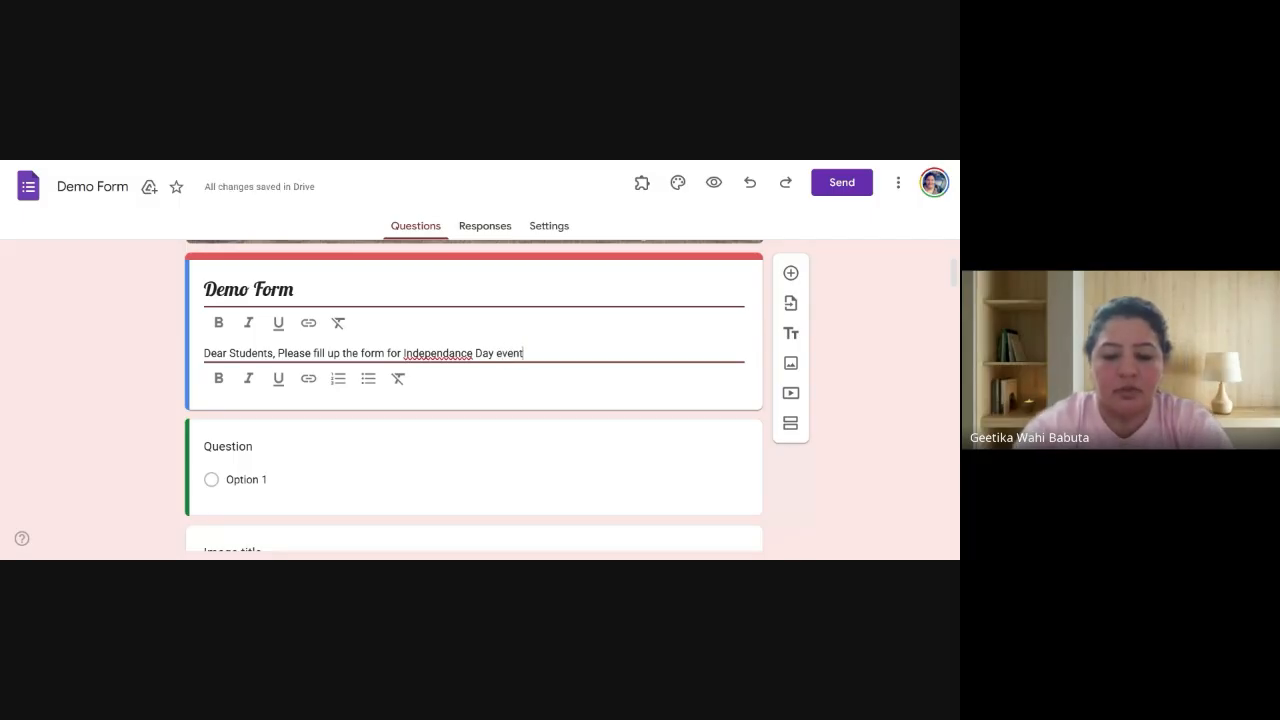
{"action": "double_click", "coordinate": [460, 353]}
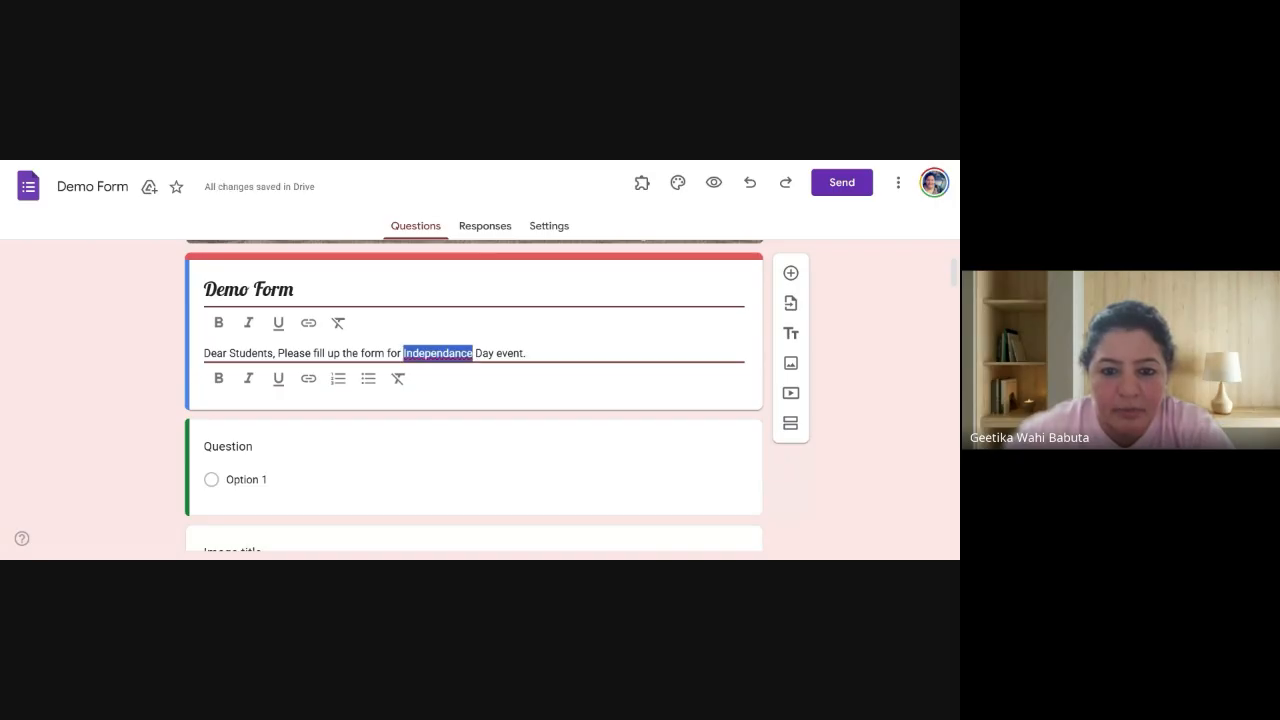
{"action": "type", "text": "Independence"}
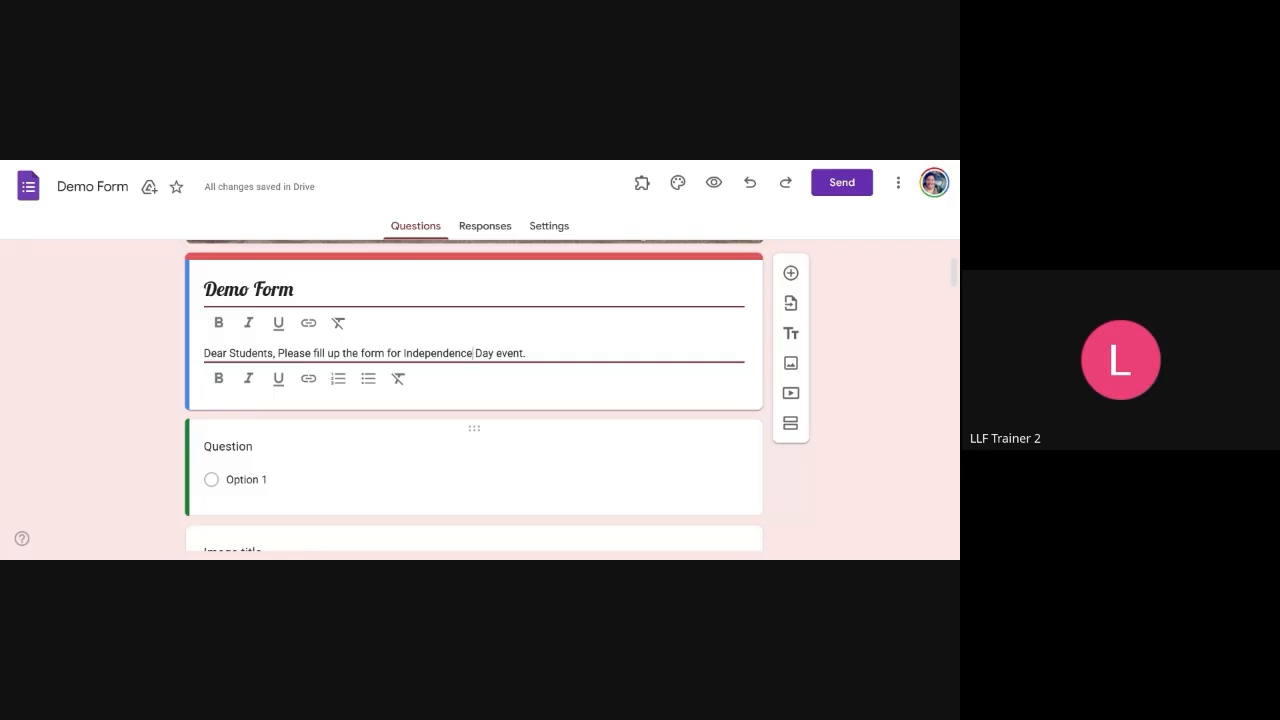
{"action": "scroll", "coordinate": [422, 456], "scroll_direction": "up", "scroll_amount": 3}
{"action": "scroll", "coordinate": [422, 456], "scroll_direction": "down", "scroll_amount": 1}
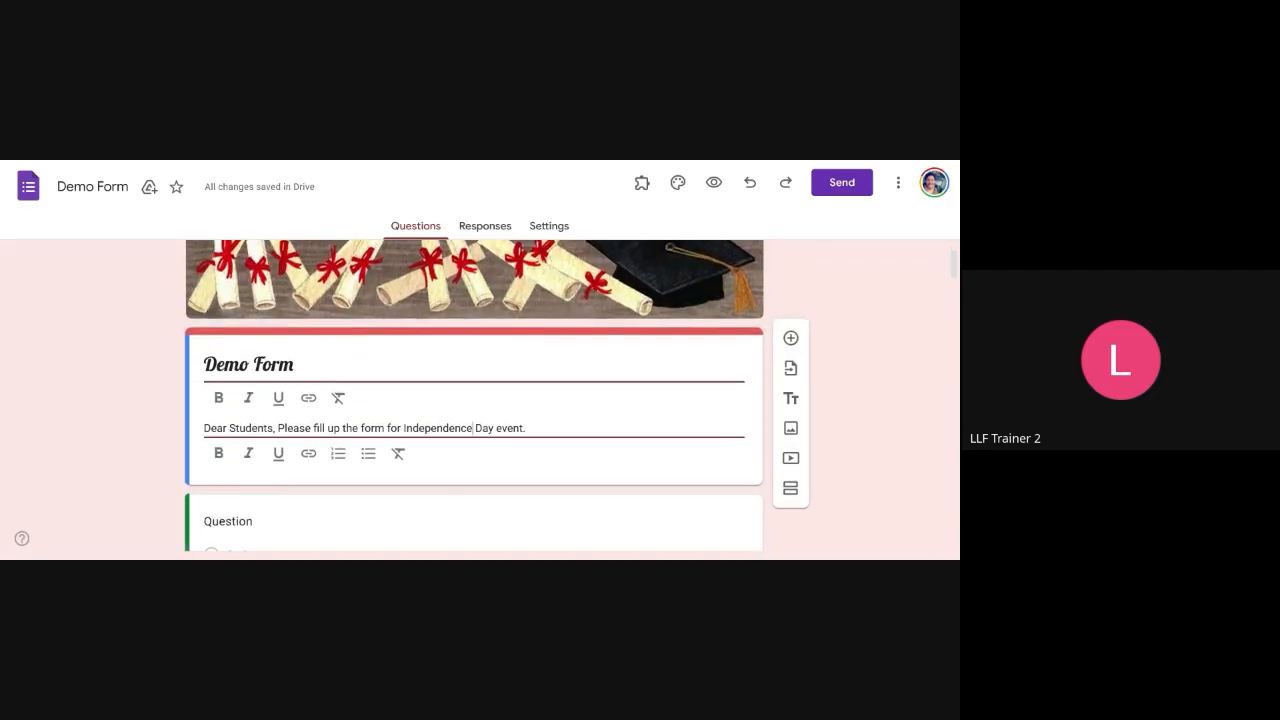
{"action": "scroll", "coordinate": [422, 456], "scroll_direction": "down", "scroll_amount": 1}
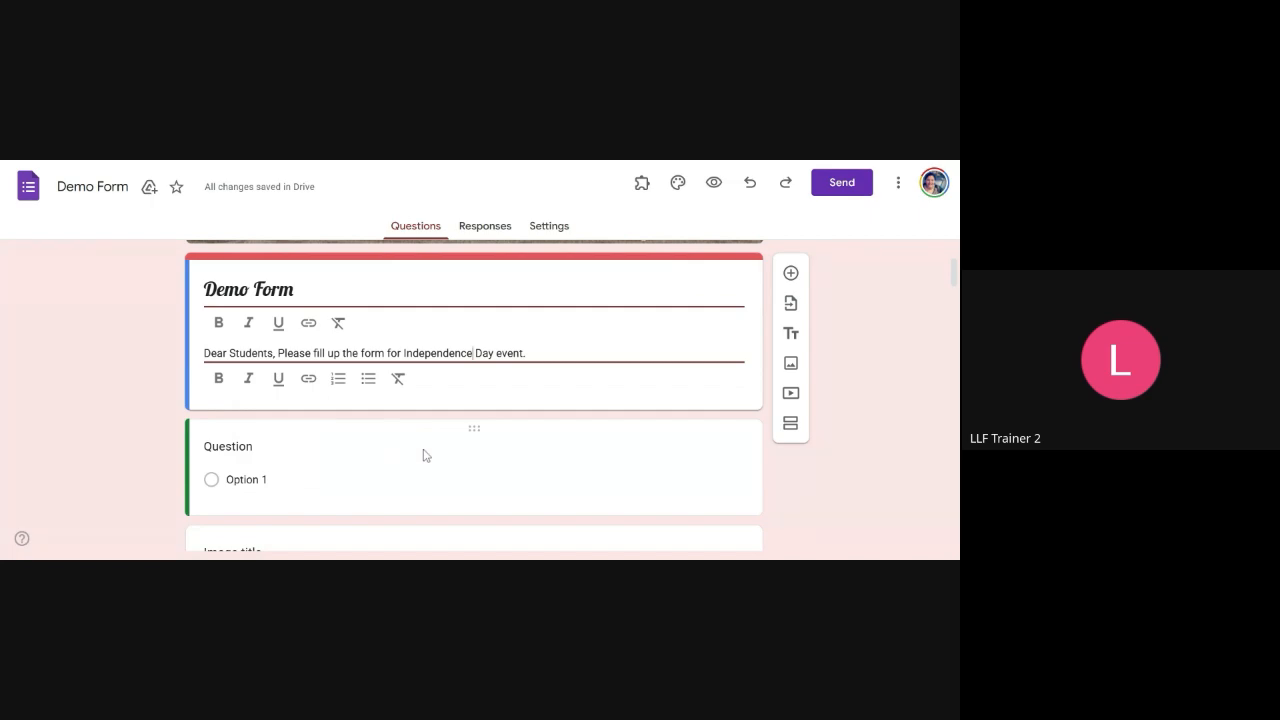
{"action": "scroll", "coordinate": [423, 455], "scroll_direction": "up", "scroll_amount": 2}
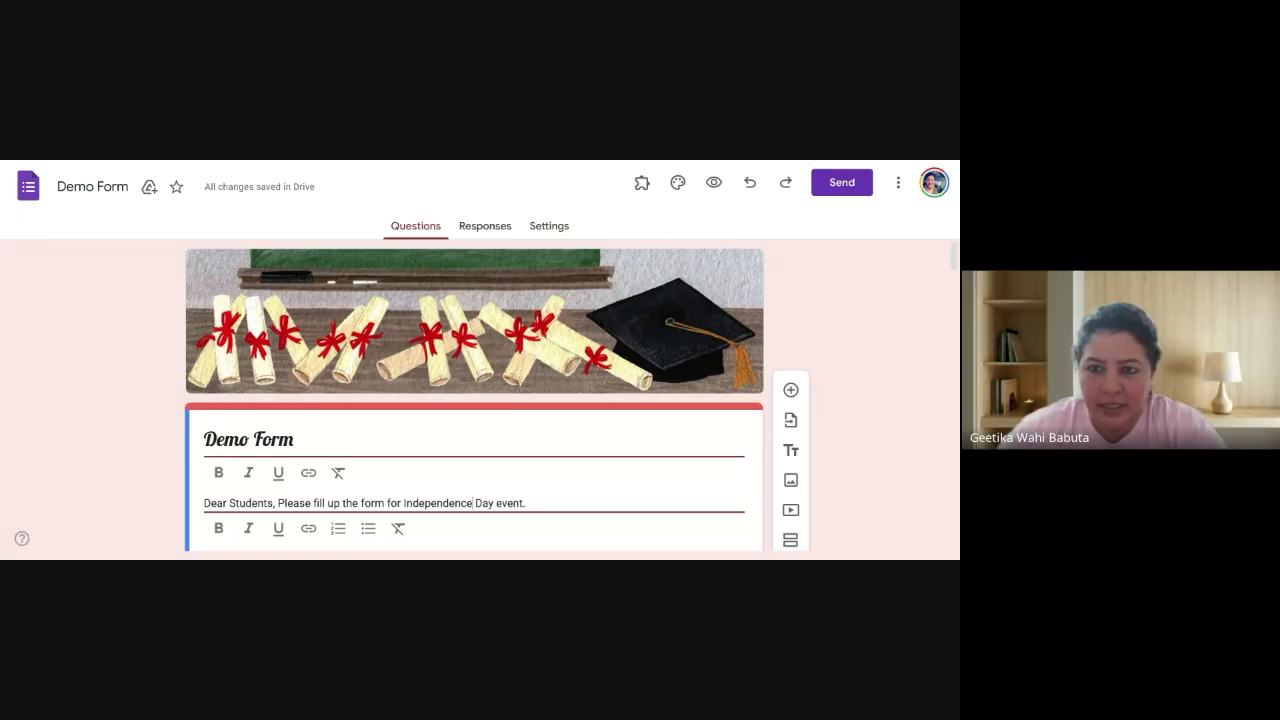
{"action": "left_click", "coordinate": [294, 440]}
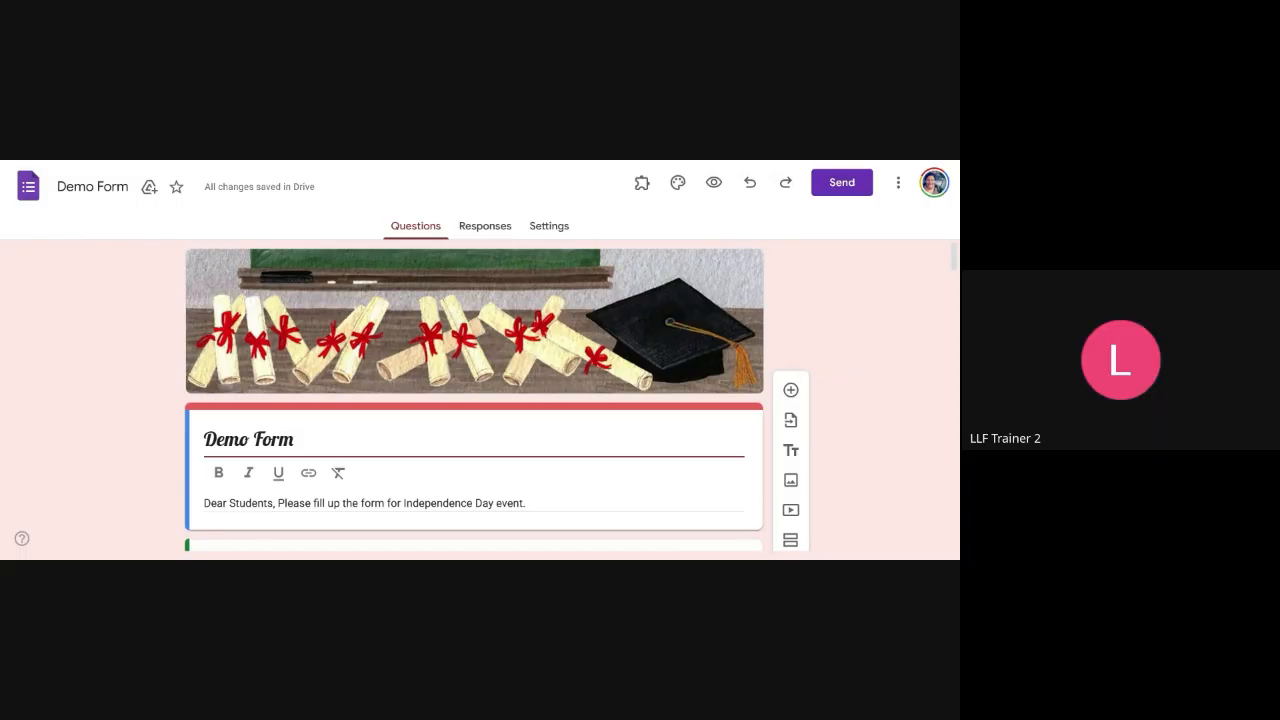
{"action": "left_click", "coordinate": [473, 503]}
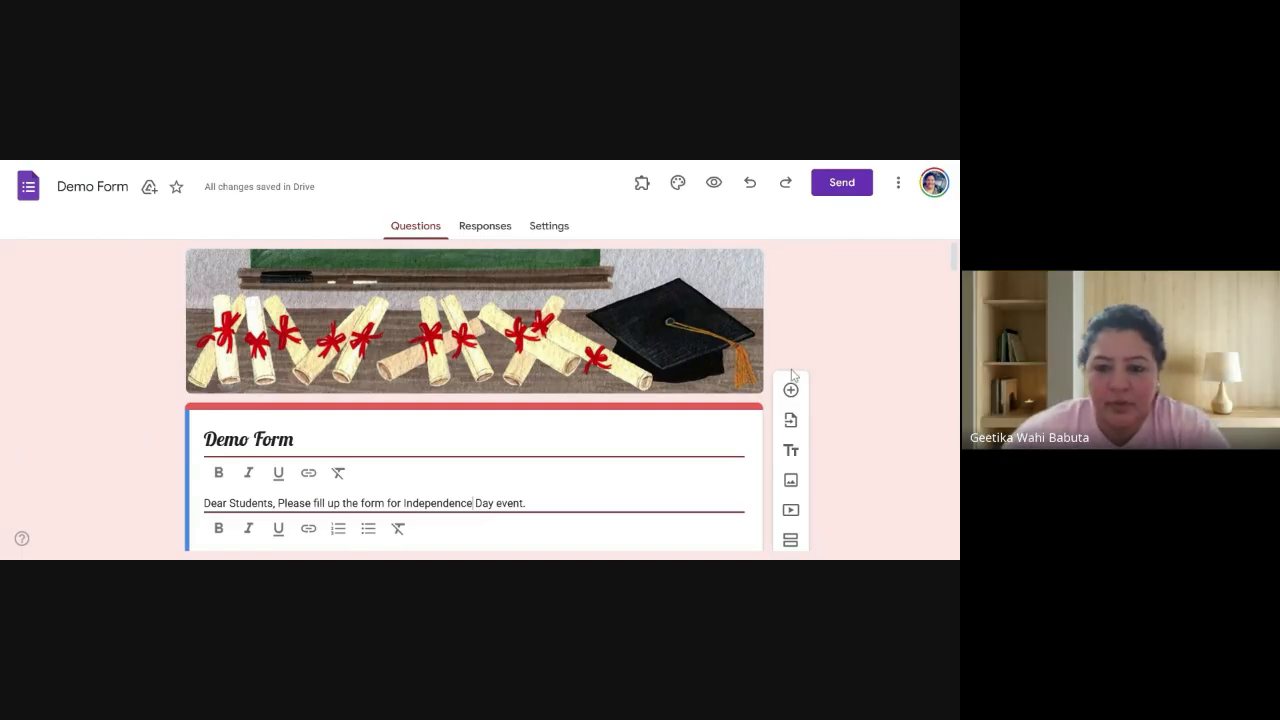
{"action": "scroll", "coordinate": [877, 382], "scroll_direction": "down", "scroll_amount": 3}
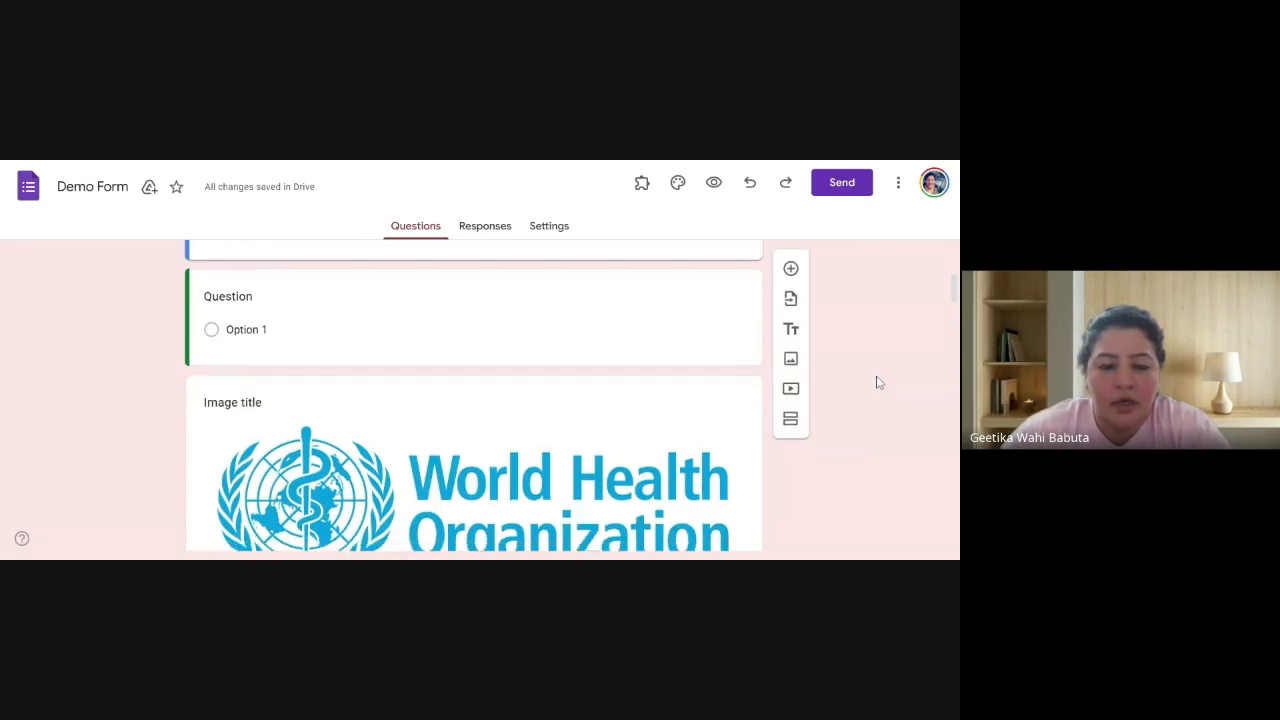
{"action": "scroll", "coordinate": [875, 380], "scroll_direction": "up", "scroll_amount": 2}
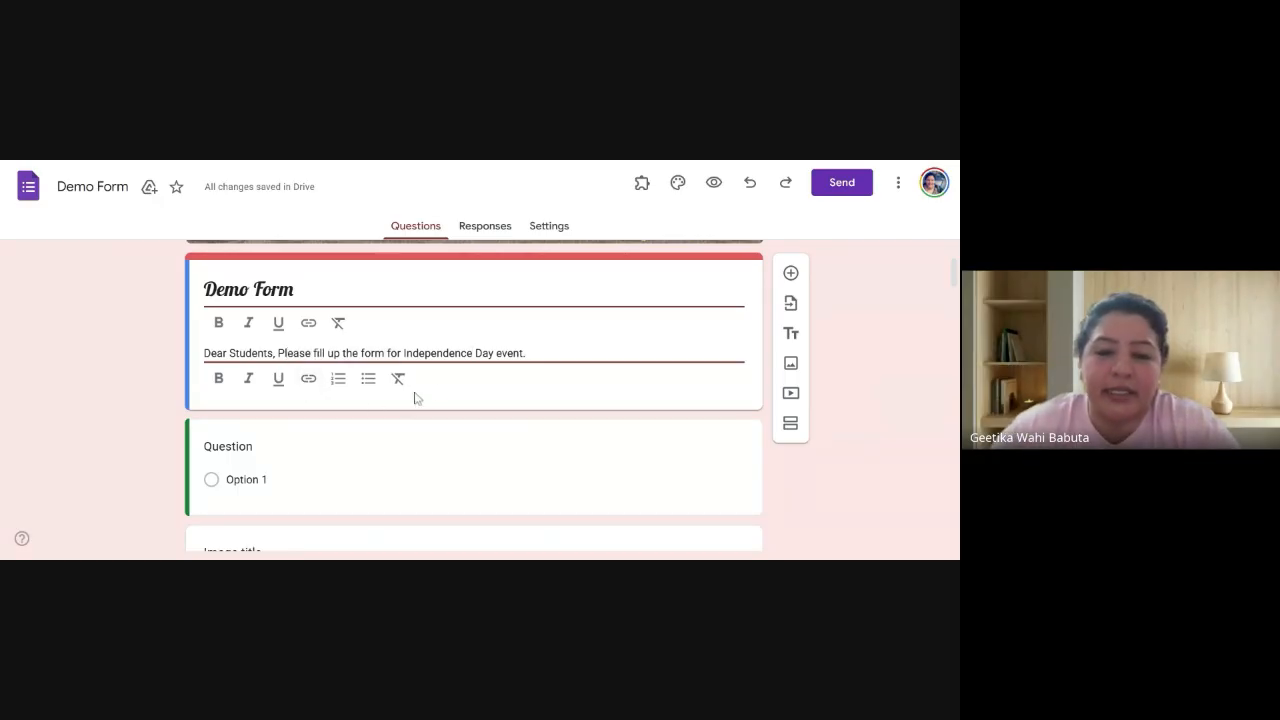
Title the first untitled question below the form description "Name of the Participant"
{"action": "scroll", "coordinate": [408, 434], "scroll_direction": "down", "scroll_amount": 1}
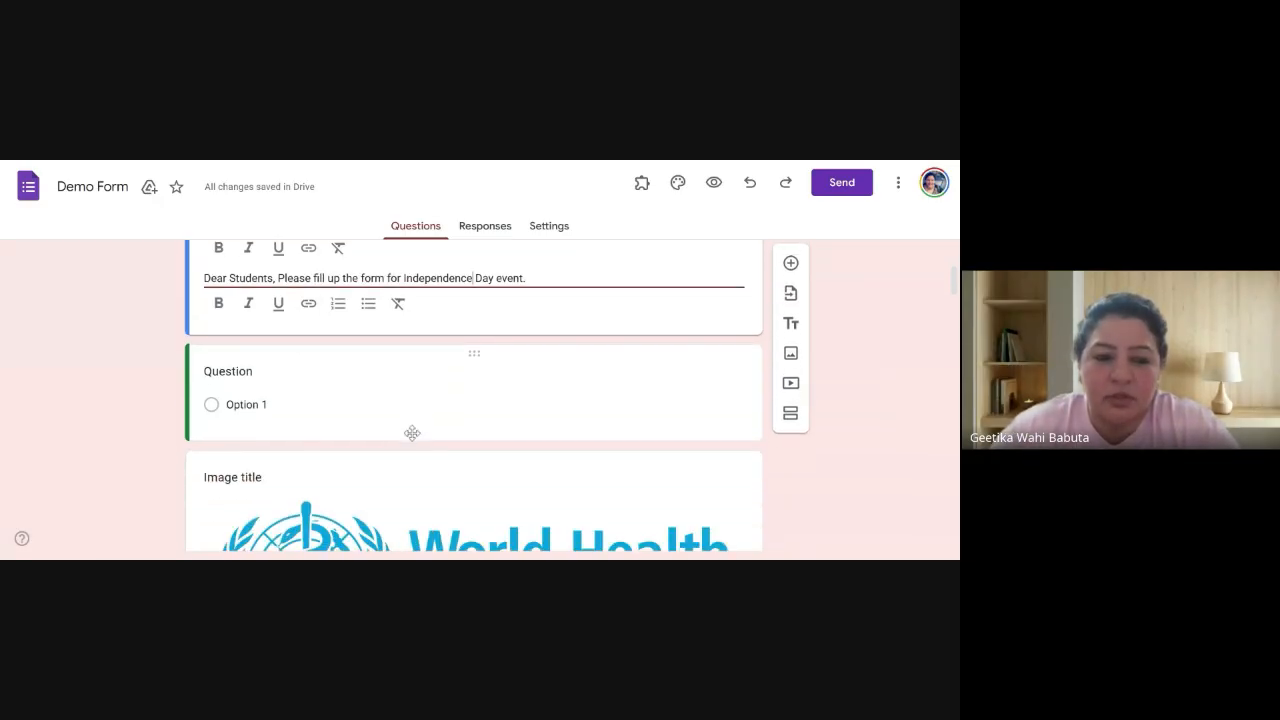
{"action": "left_click", "coordinate": [268, 447]}
{"action": "left_click", "coordinate": [280, 354]}
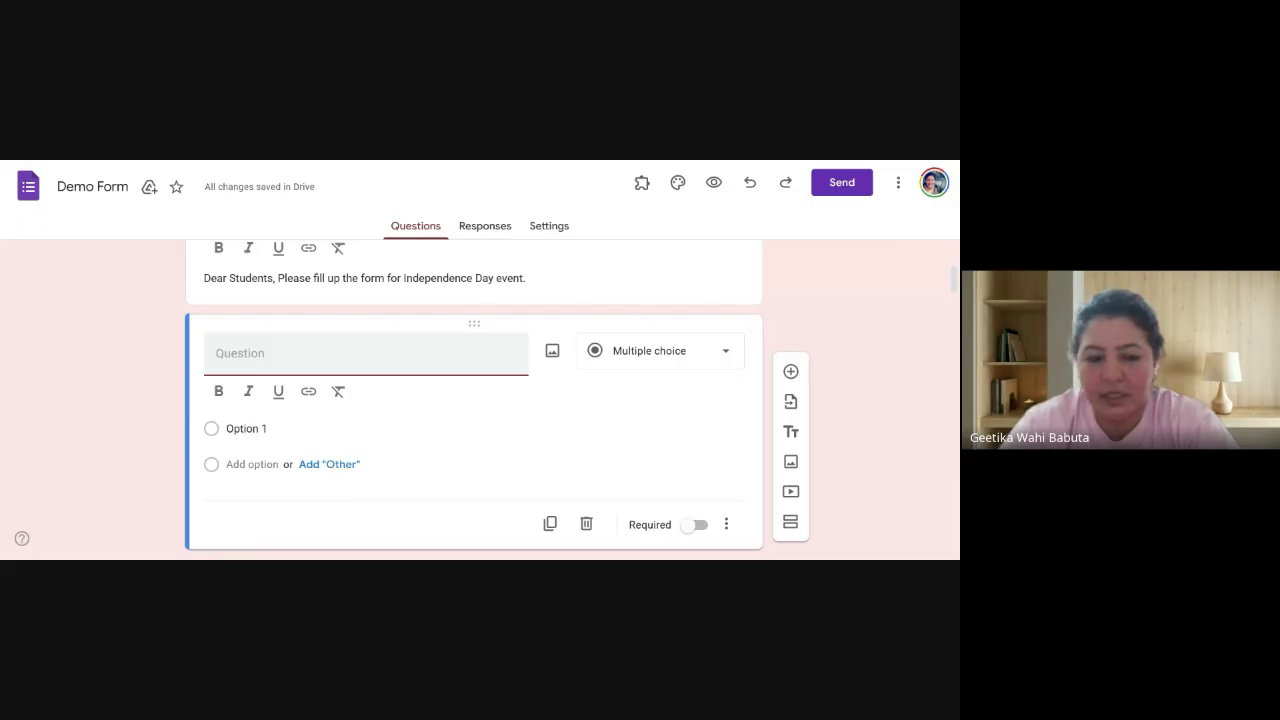
{"action": "type", "text": "N"}
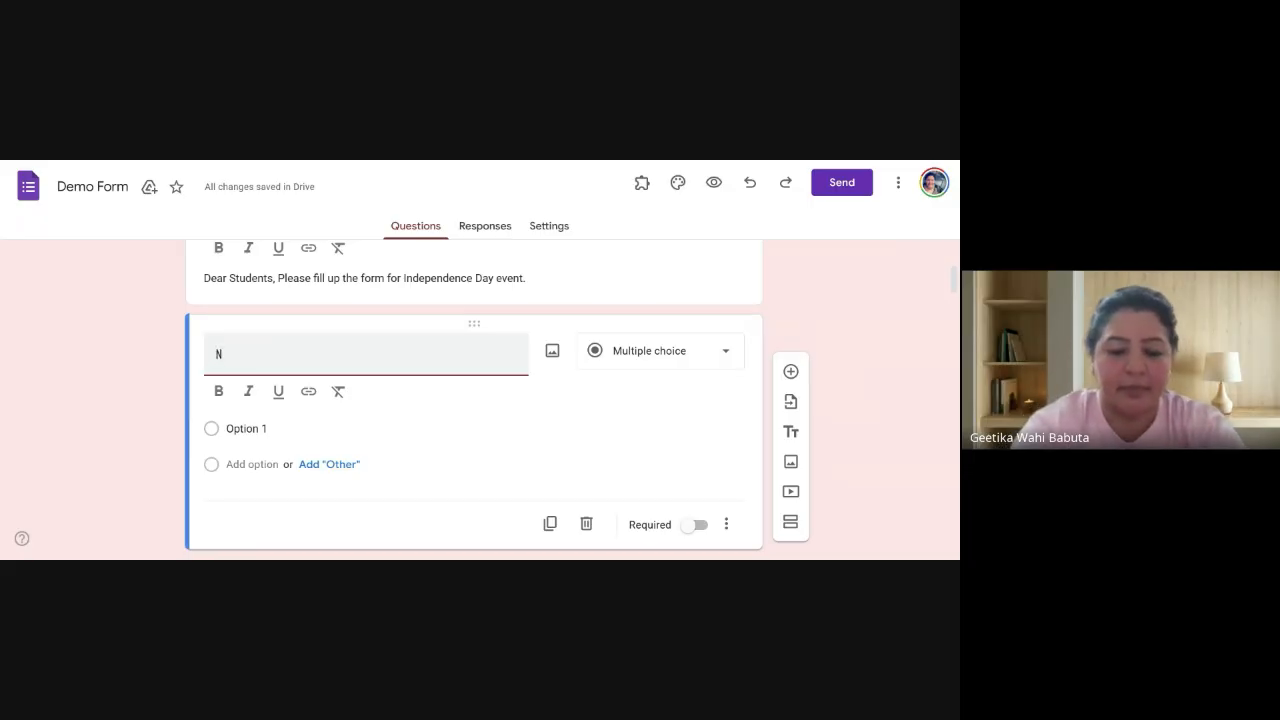
{"action": "type", "text": "ame f"}
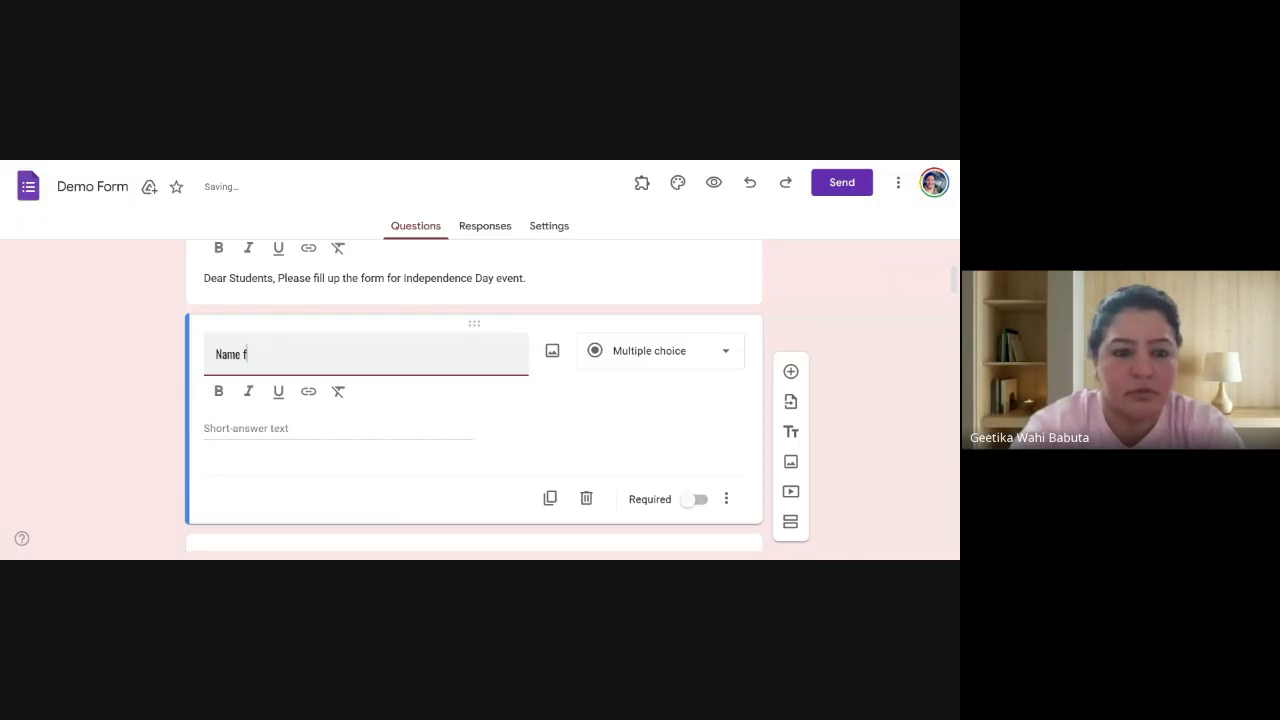
{"action": "type", "text": " thf t"}
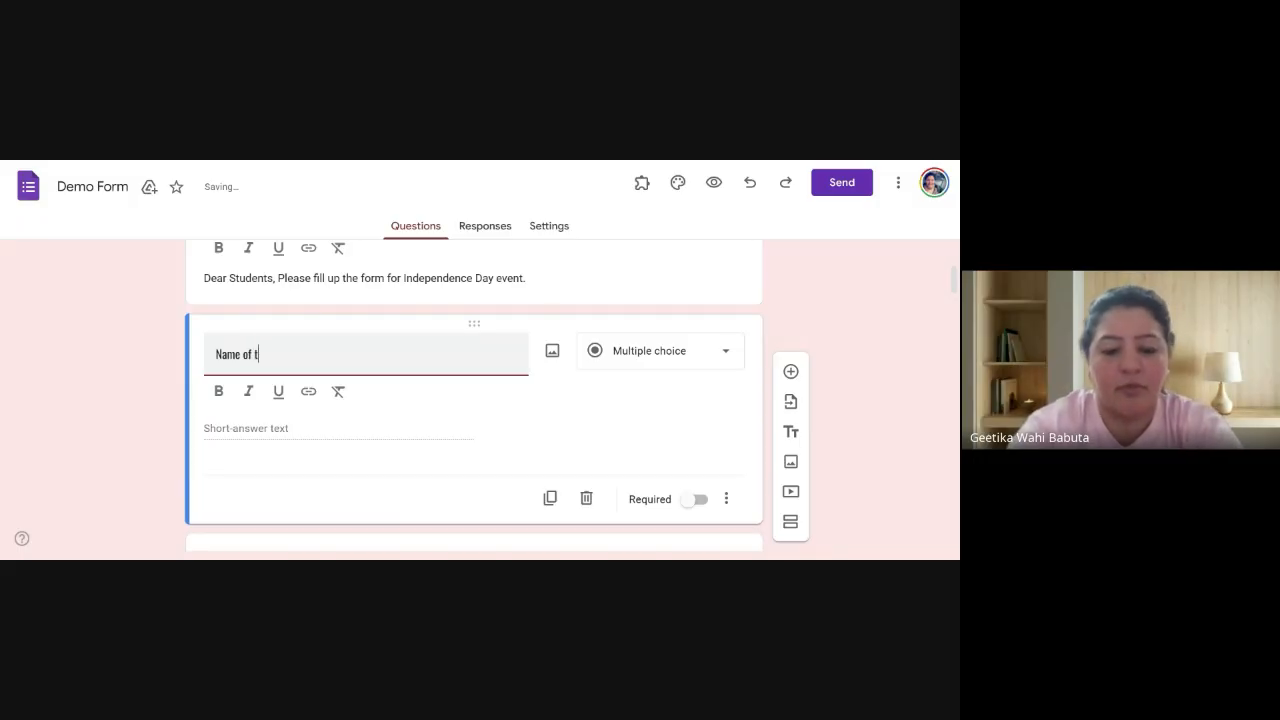
{"action": "type", "text": "he Part"}
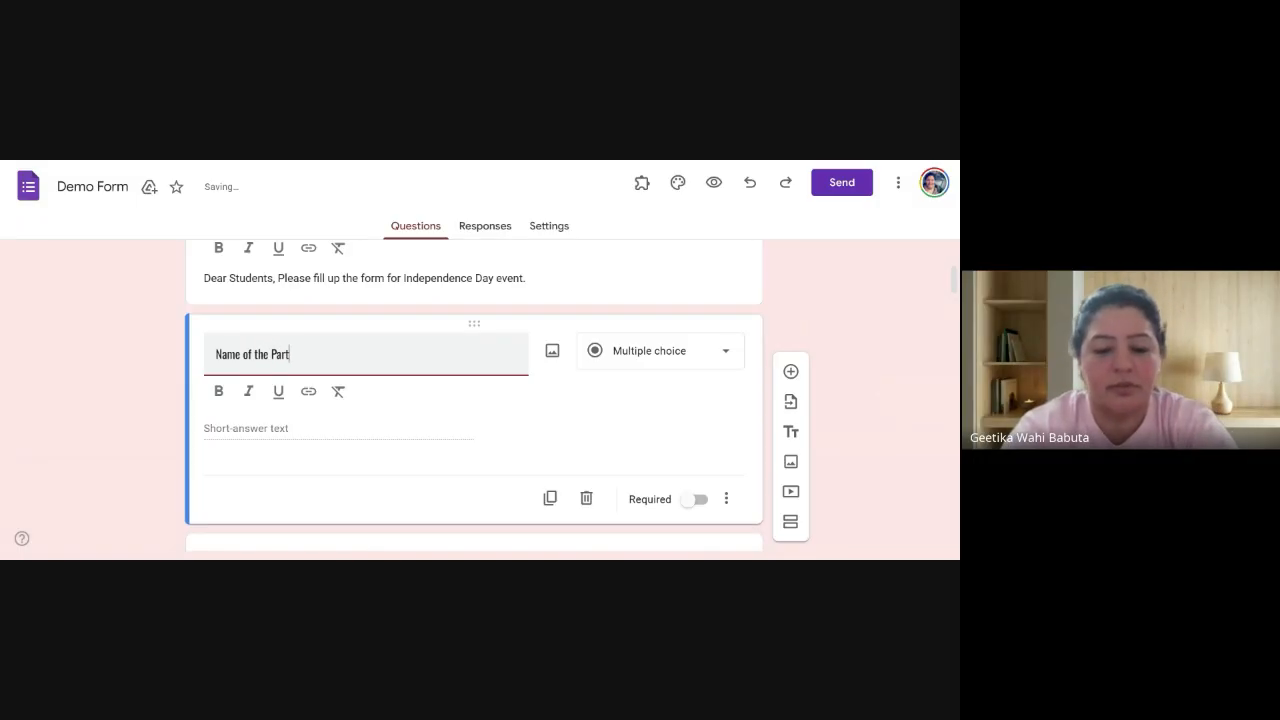
{"action": "type", "text": "icipant"}
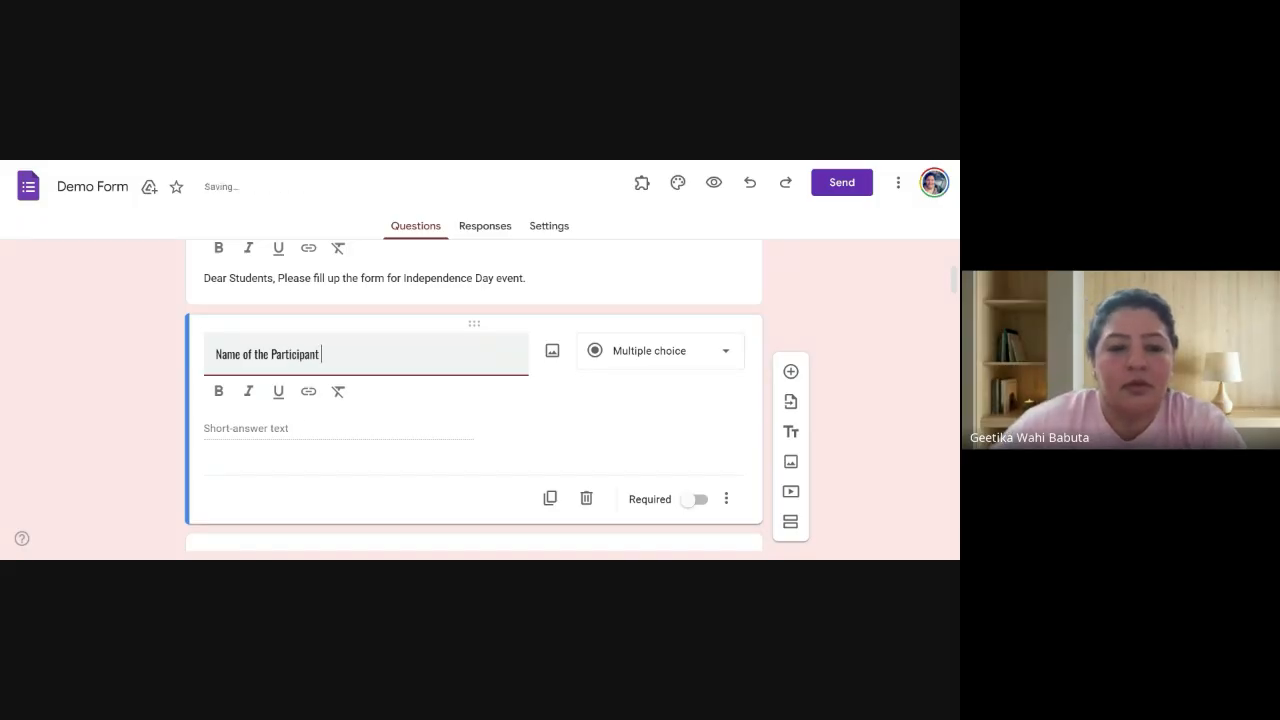
Set the answer type of the "Name of the Participant" question to Short answer
{"action": "left_click", "coordinate": [371, 424]}
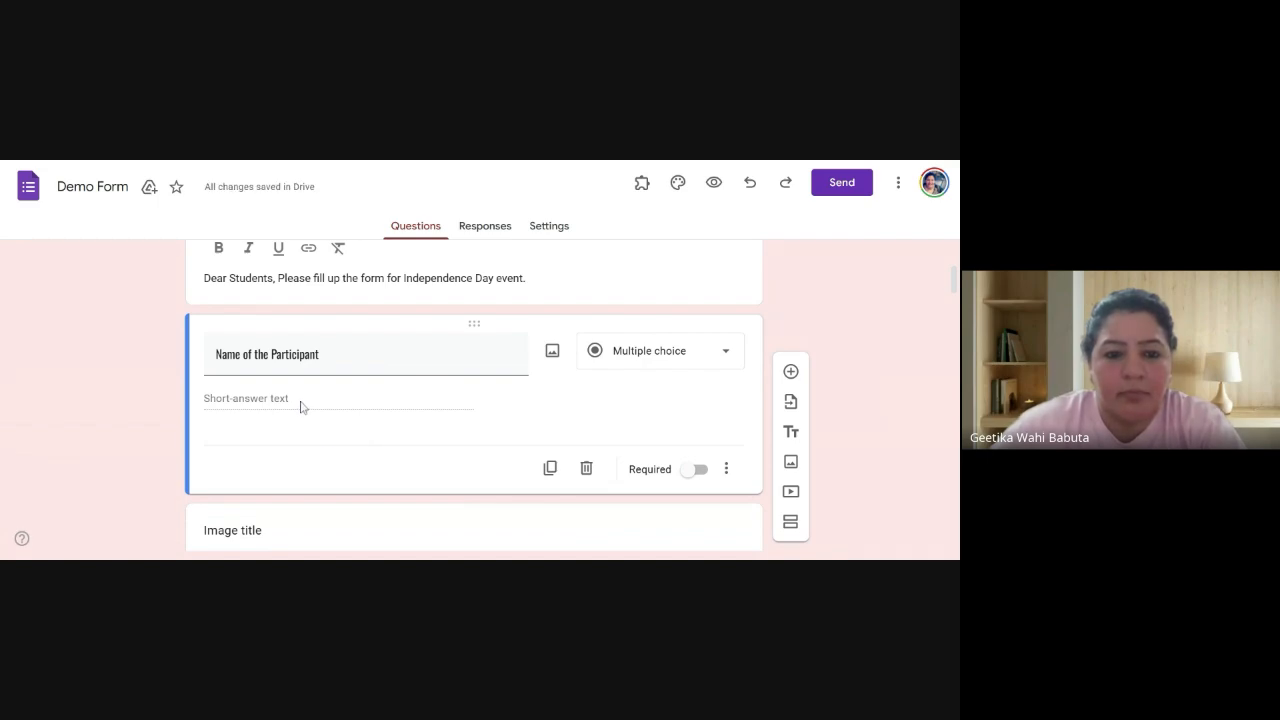
{"action": "left_click", "coordinate": [722, 351]}
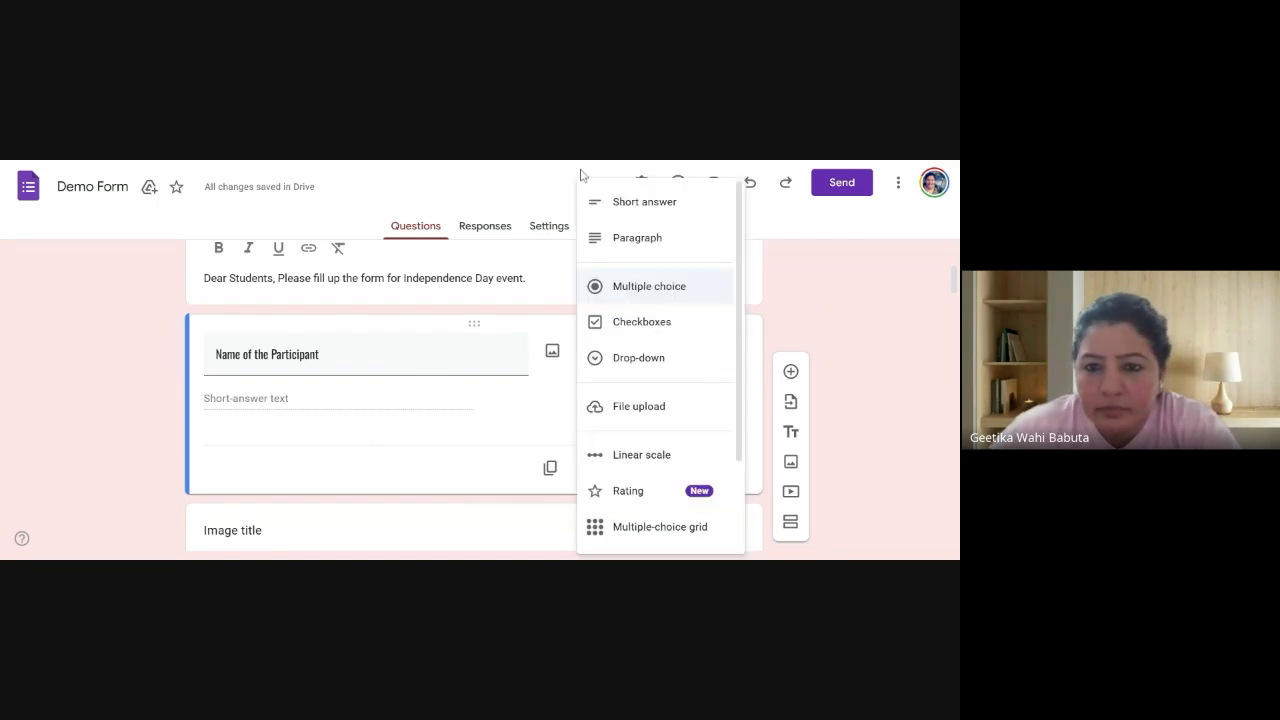
{"action": "left_click", "coordinate": [660, 204]}
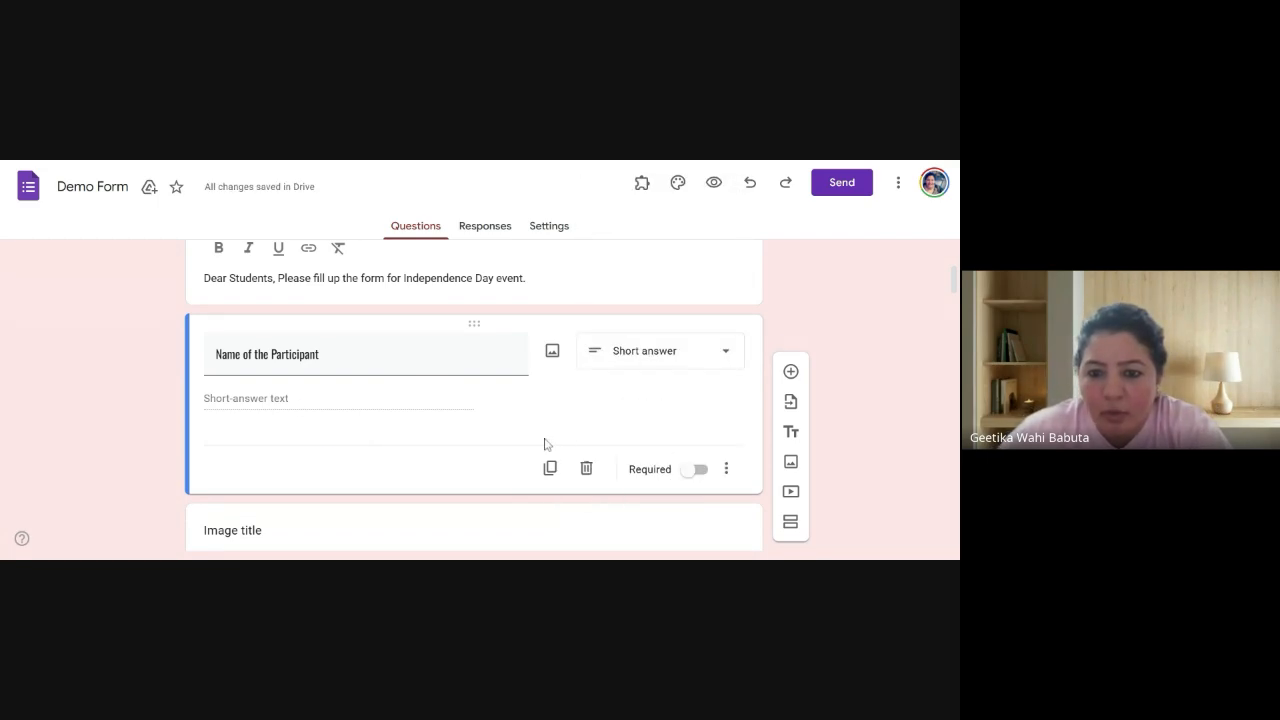
{"action": "left_click", "coordinate": [290, 354]}
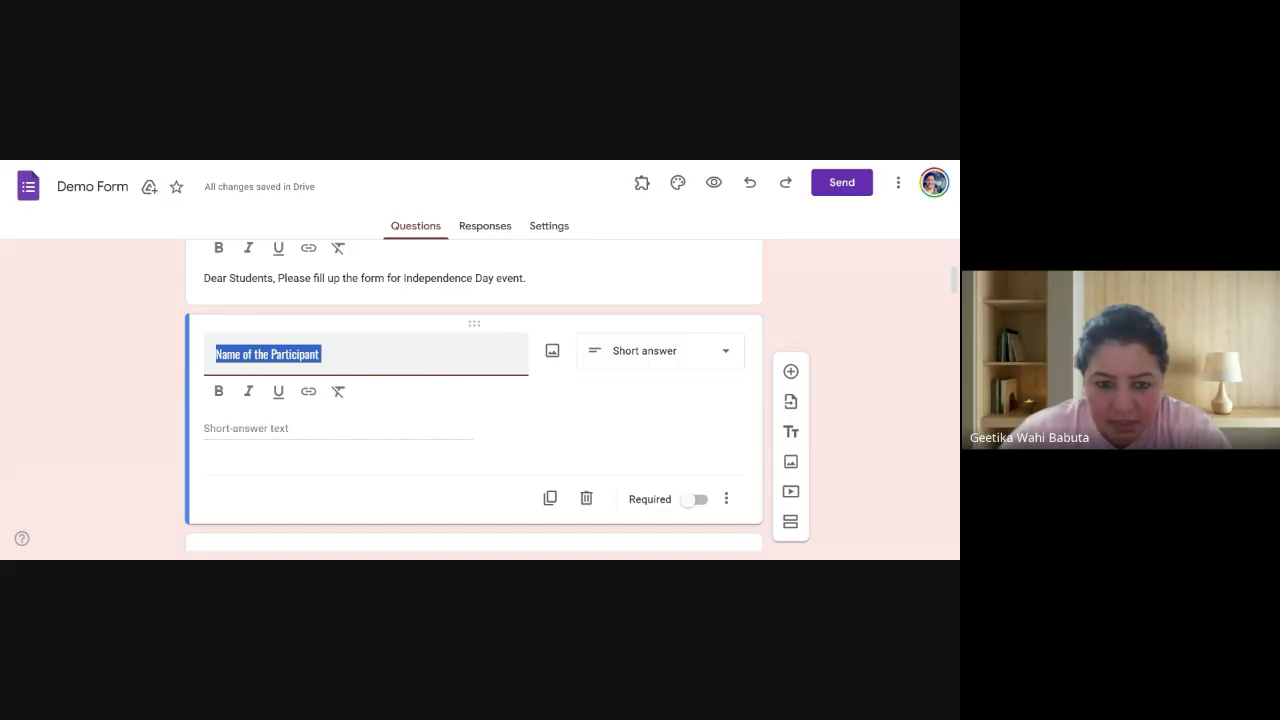
{"action": "left_click", "coordinate": [322, 354]}
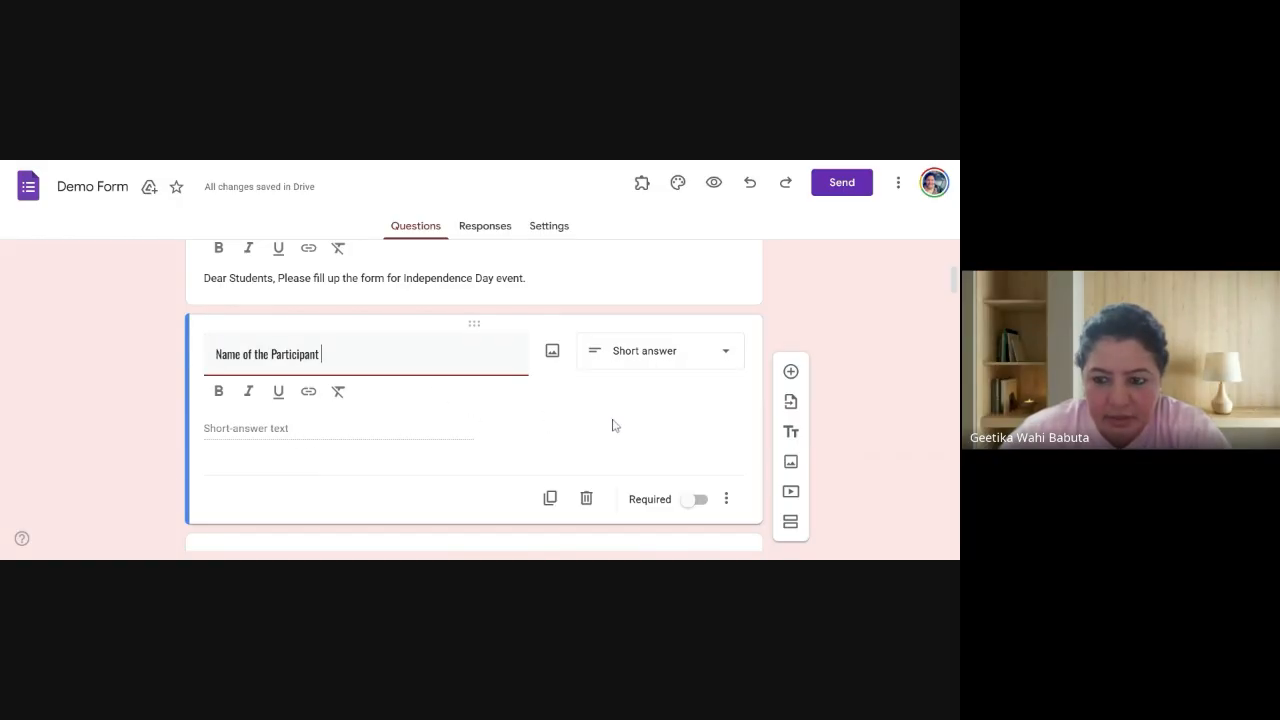
{"action": "scroll", "coordinate": [728, 423], "scroll_direction": "down", "scroll_amount": 3}
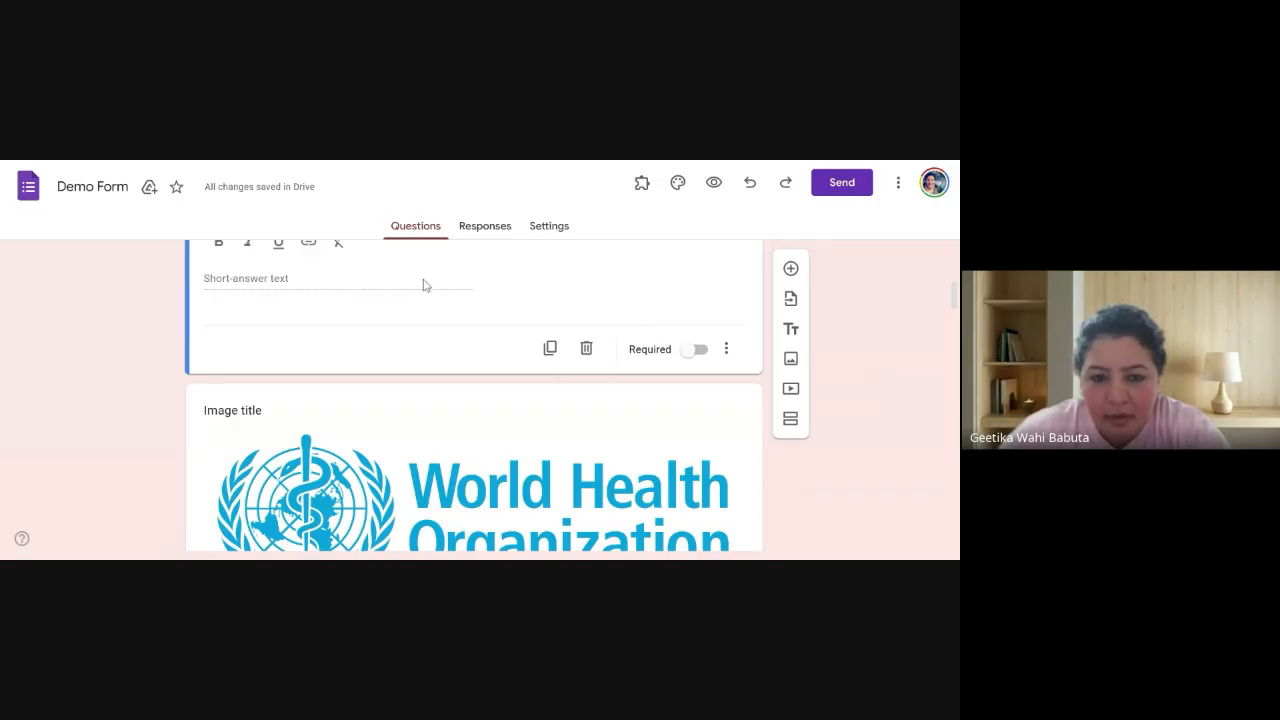
{"action": "scroll", "coordinate": [423, 286], "scroll_direction": "up", "scroll_amount": 2}
{"action": "scroll", "coordinate": [423, 286], "scroll_direction": "down", "scroll_amount": 2}
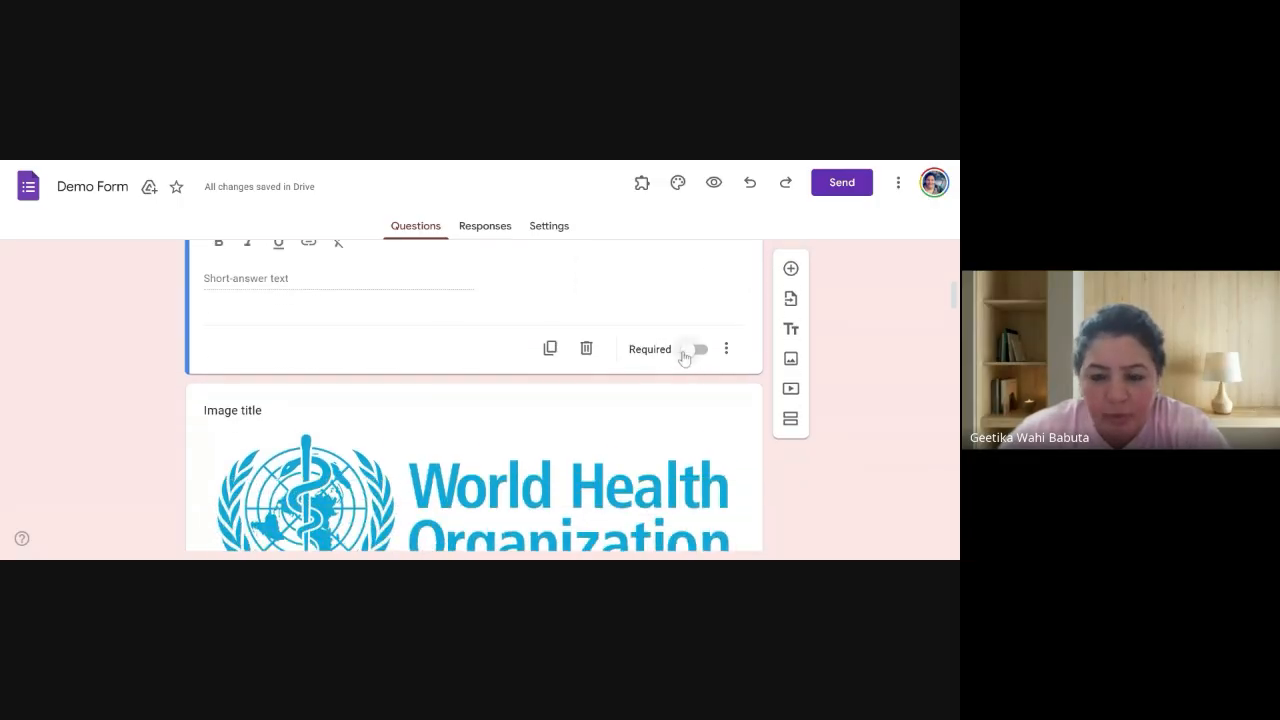
Make the "Name of the Participant" question required and check which additional options it offers
{"action": "scroll", "coordinate": [684, 357], "scroll_direction": "down", "scroll_amount": 1}
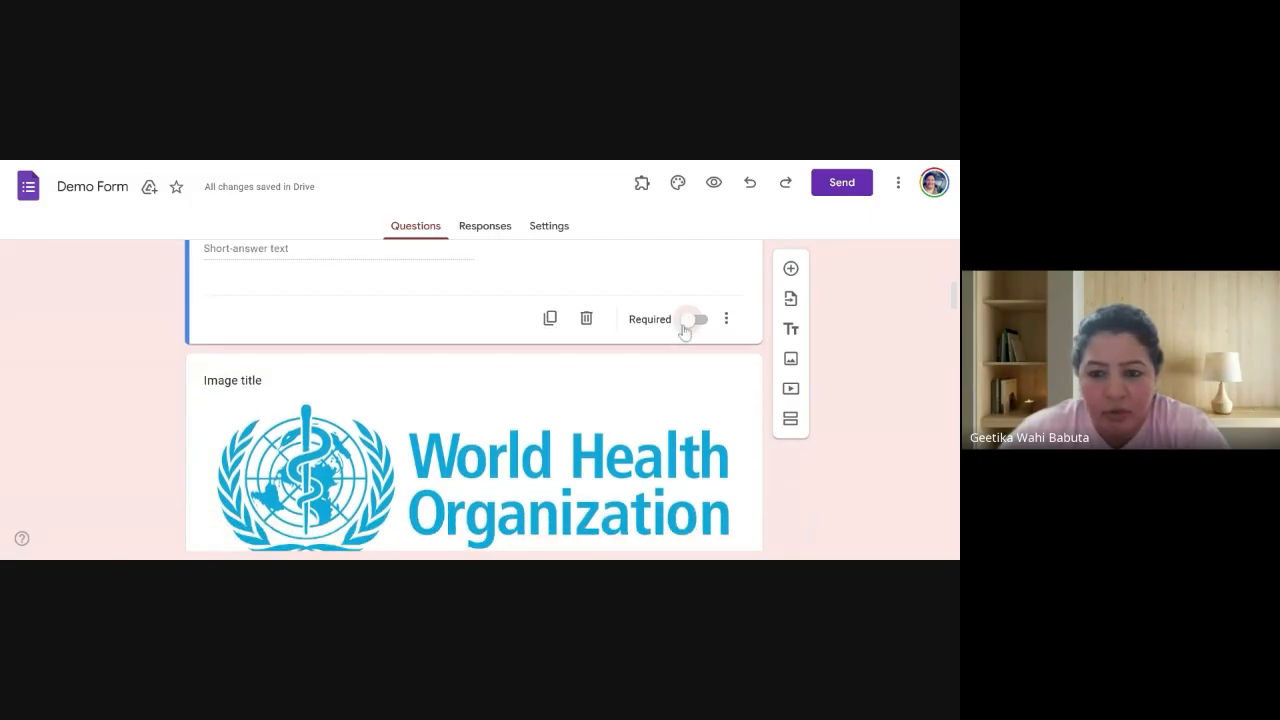
{"action": "left_click", "coordinate": [686, 325]}
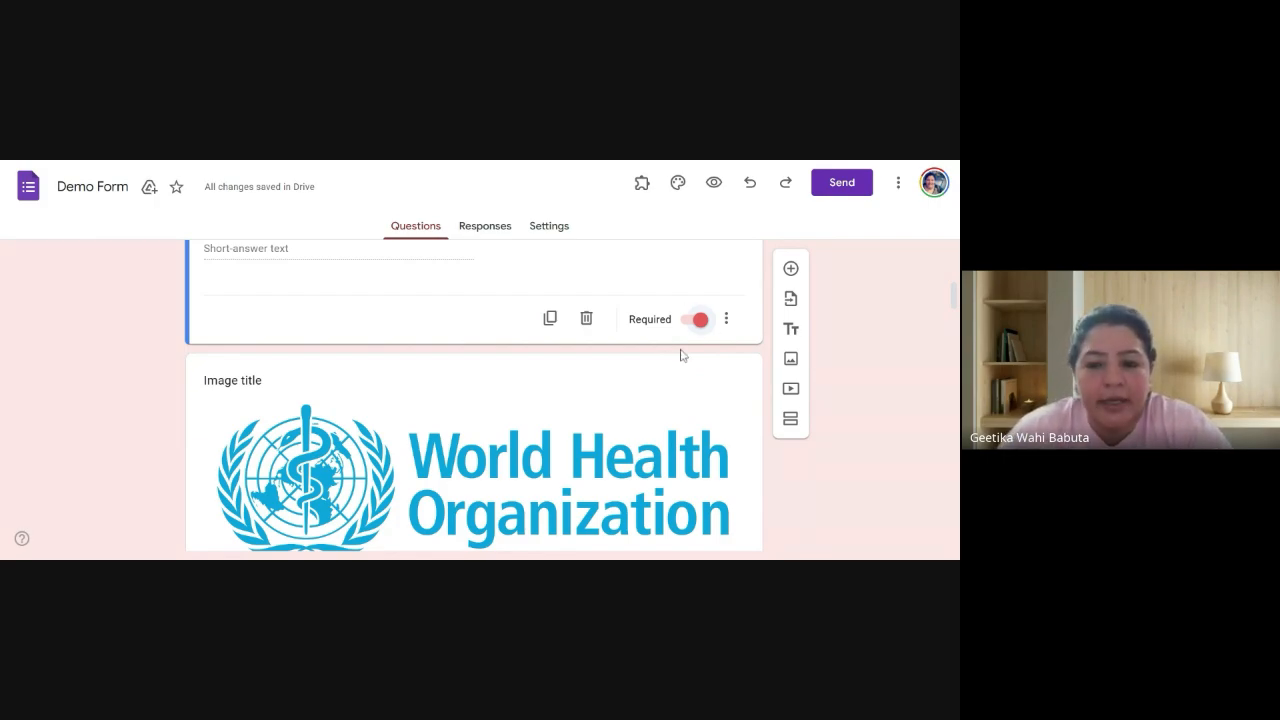
{"action": "scroll", "coordinate": [677, 292], "scroll_direction": "up", "scroll_amount": 1}
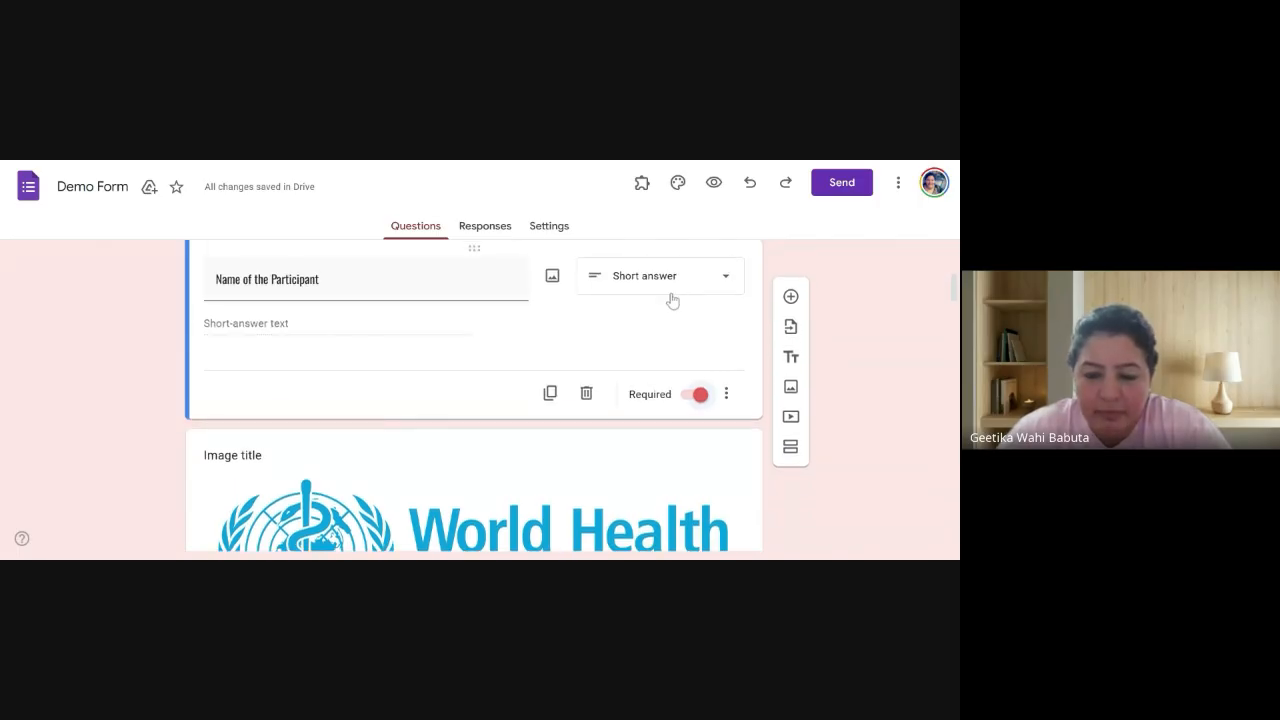
{"action": "left_click", "coordinate": [699, 397]}
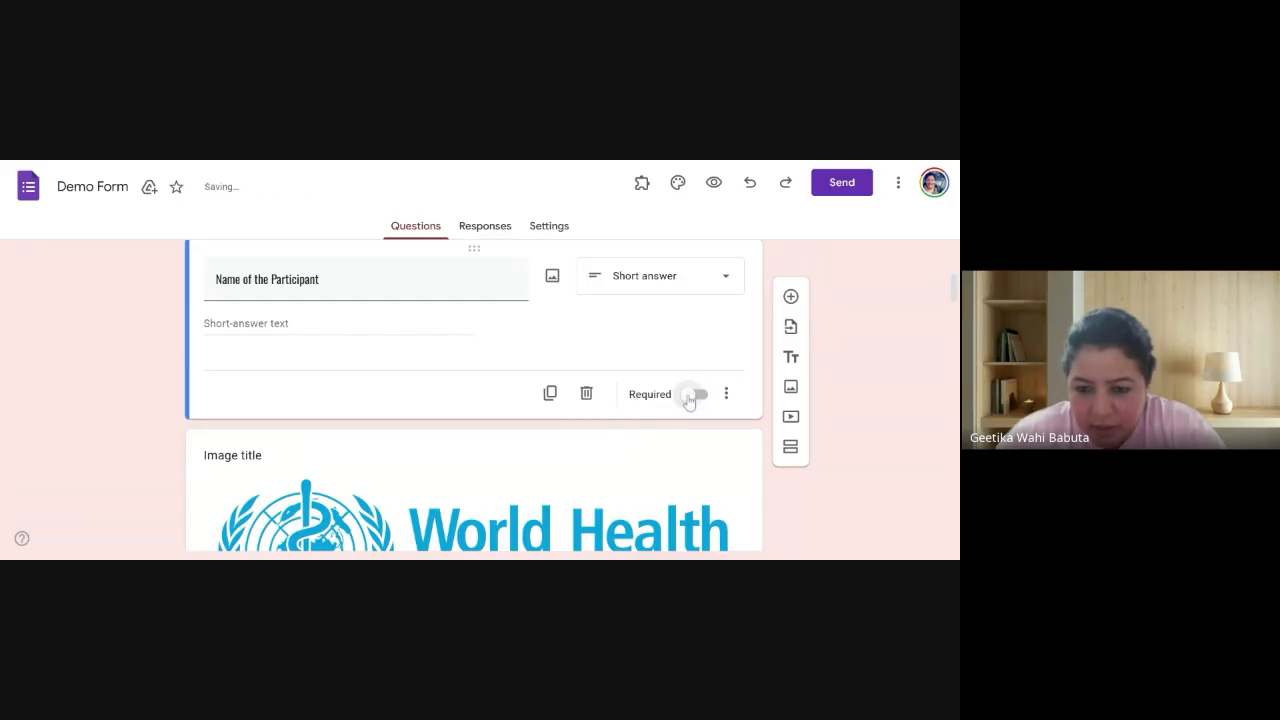
{"action": "left_click", "coordinate": [690, 397]}
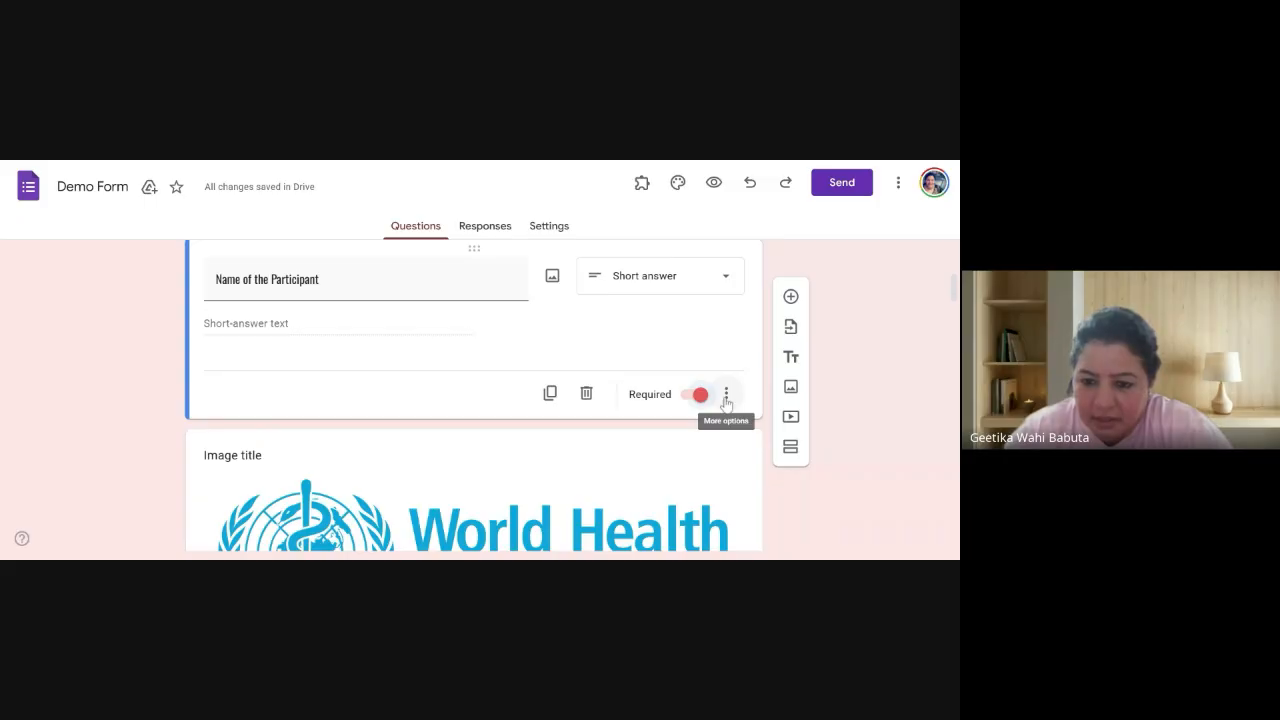
{"action": "left_click", "coordinate": [727, 397]}
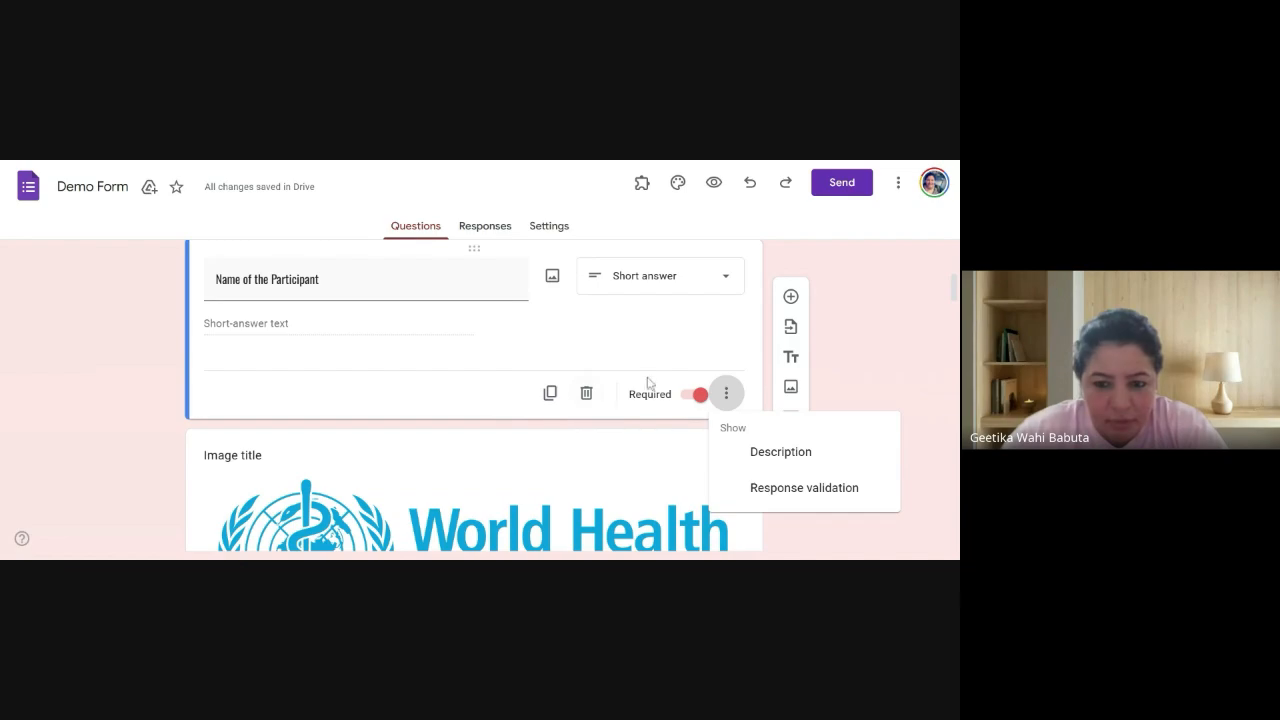
Look through the existing image and question items below the "Name of the Participant" question
{"action": "scroll", "coordinate": [874, 347], "scroll_direction": "down", "scroll_amount": 3}
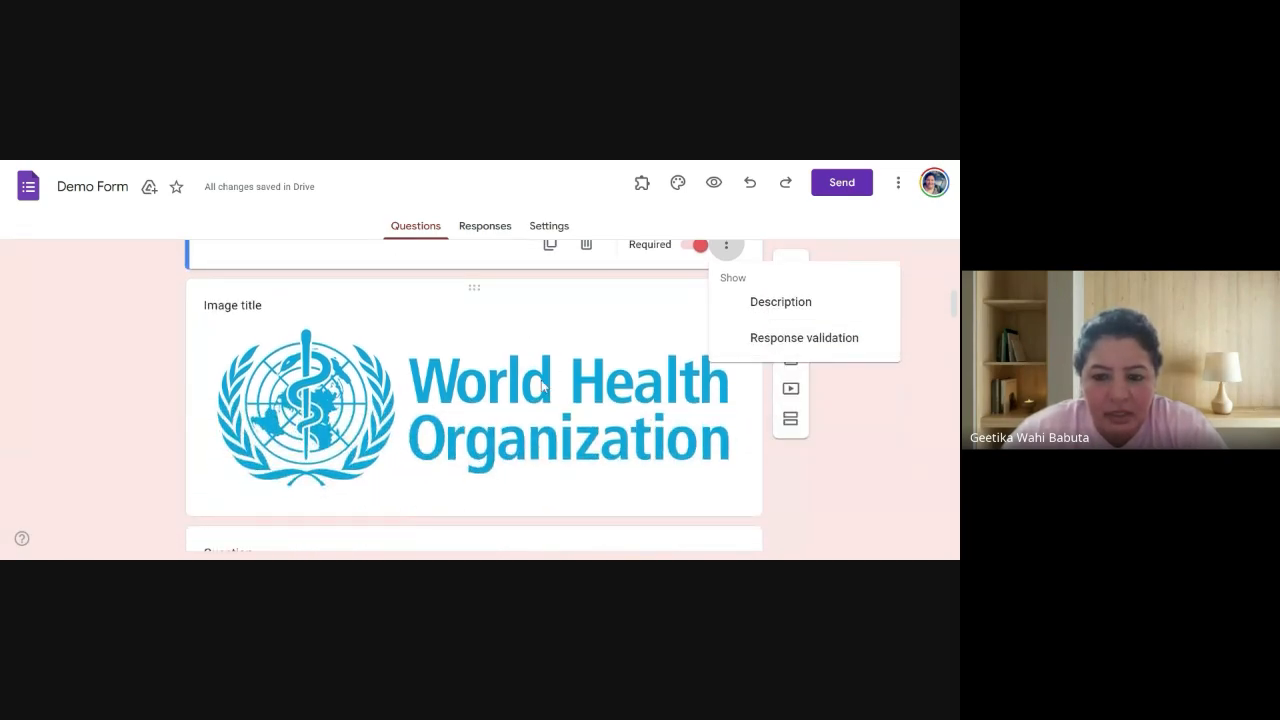
{"action": "scroll", "coordinate": [543, 385], "scroll_direction": "down", "scroll_amount": 2}
{"action": "left_click", "coordinate": [460, 418]}
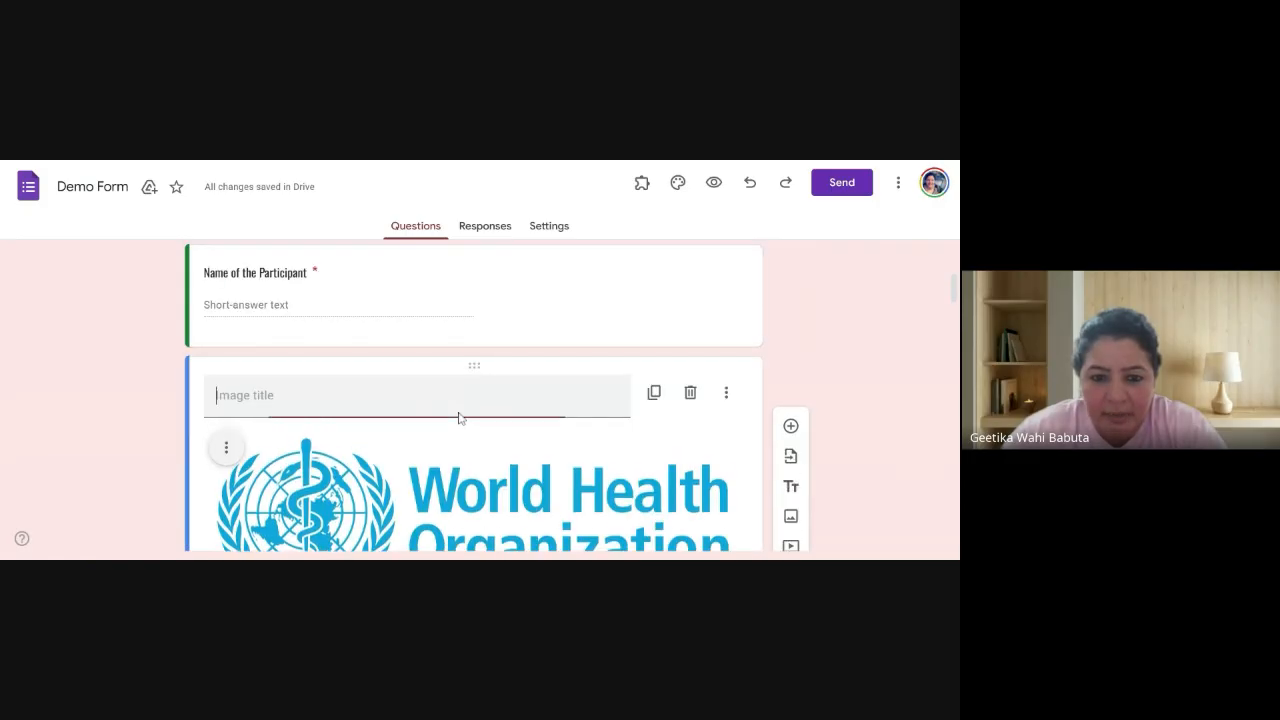
{"action": "scroll", "coordinate": [548, 350], "scroll_direction": "down", "scroll_amount": 1}
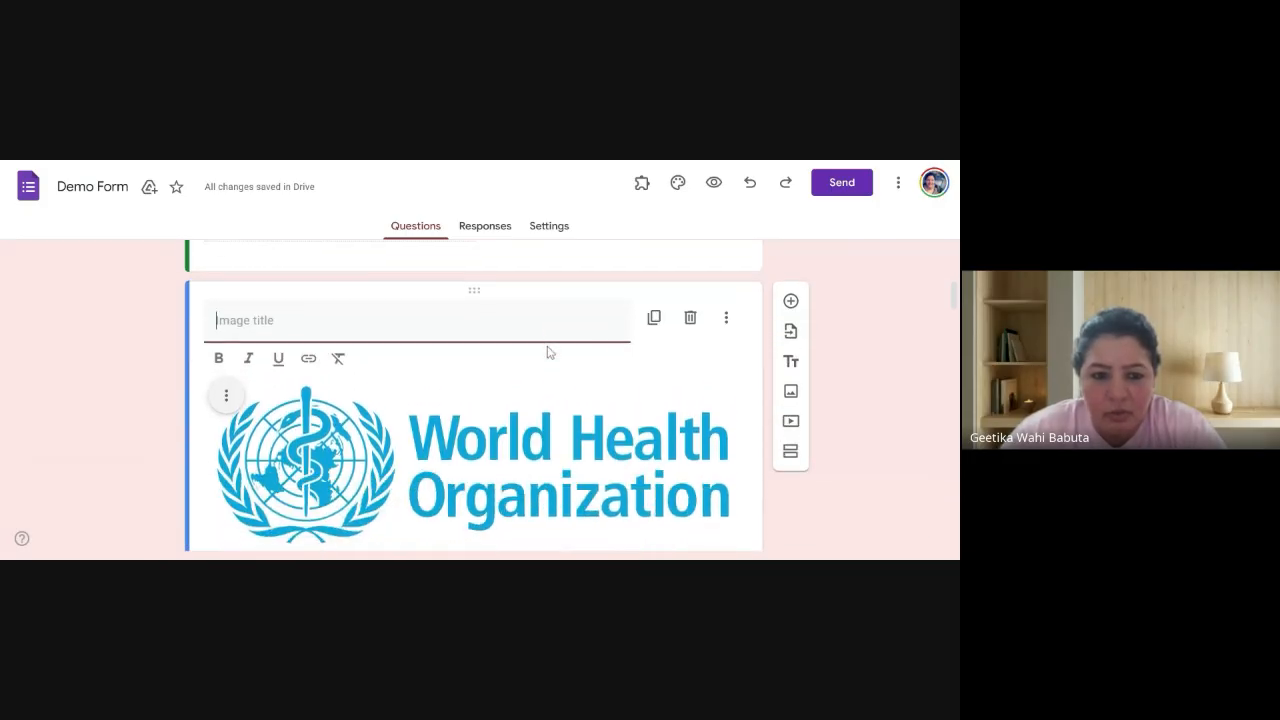
{"action": "scroll", "coordinate": [550, 350], "scroll_direction": "down", "scroll_amount": 2}
{"action": "left_click", "coordinate": [440, 368]}
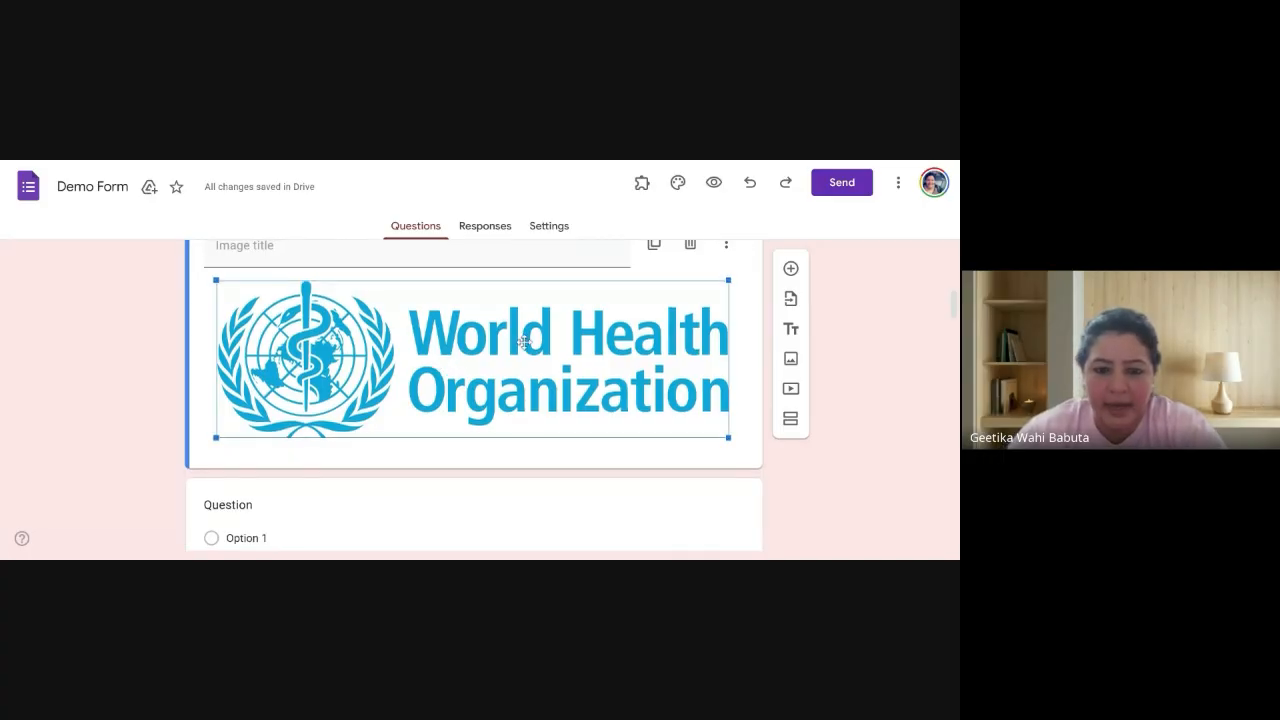
{"action": "left_click", "coordinate": [382, 529]}
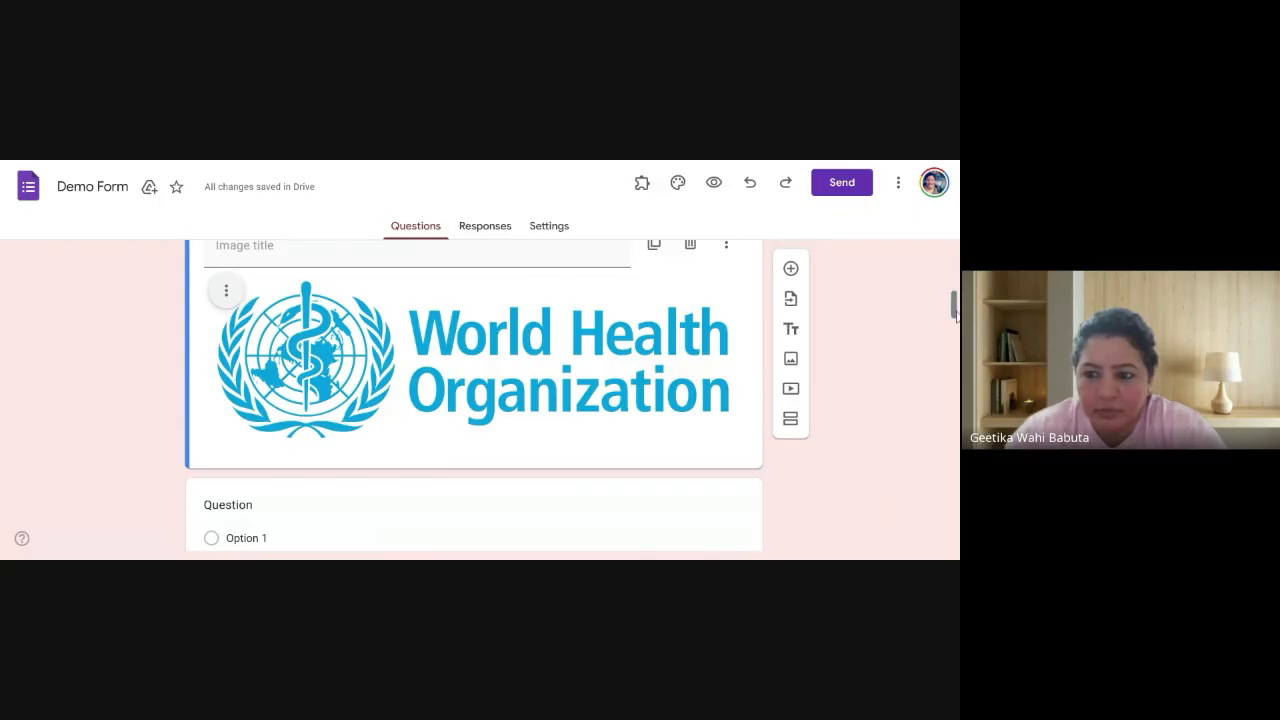
{"action": "left_click_drag", "start_coordinate": [954, 305], "coordinate": [955, 345]}
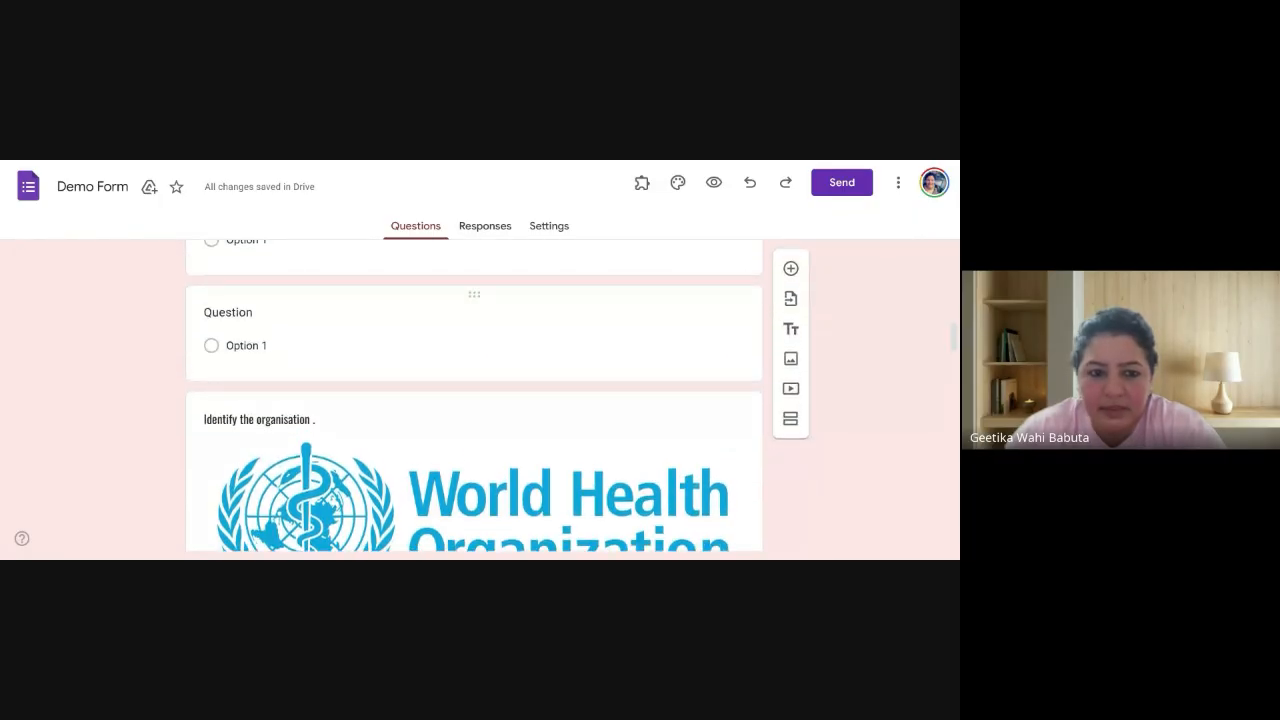
{"action": "scroll", "coordinate": [508, 430], "scroll_direction": "down", "scroll_amount": 5}
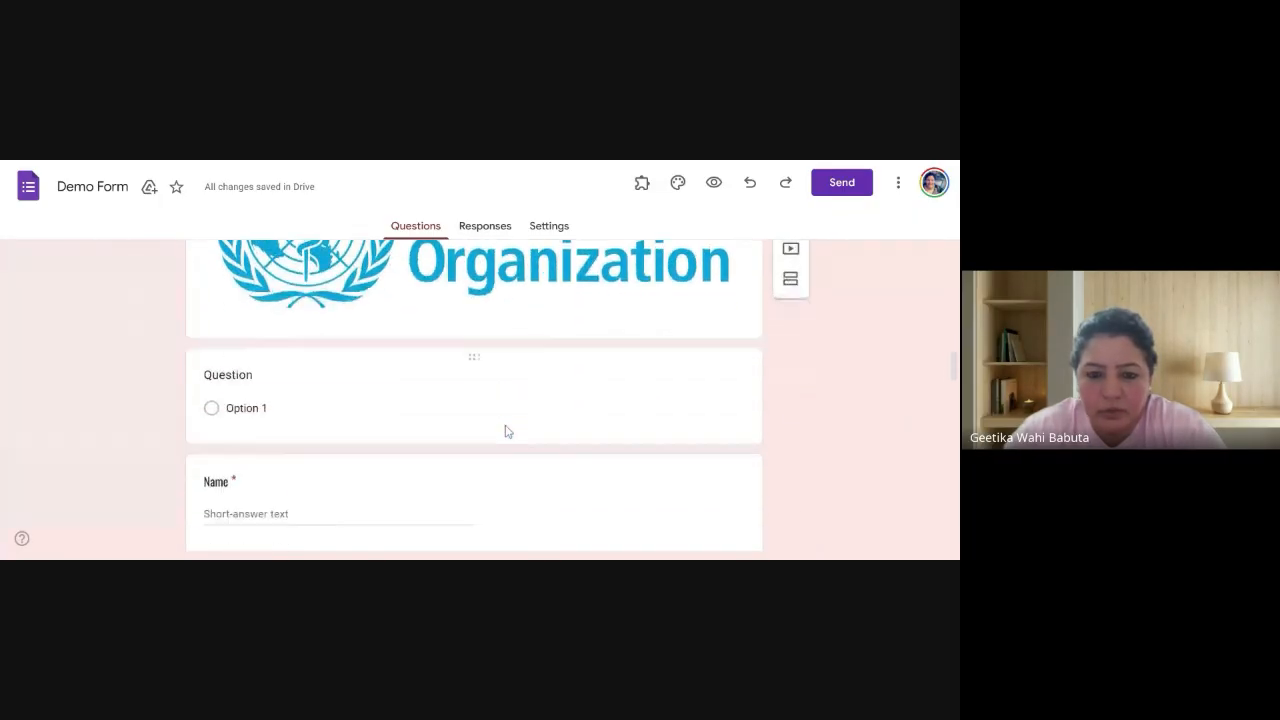
{"action": "scroll", "coordinate": [329, 435], "scroll_direction": "down", "scroll_amount": 5}
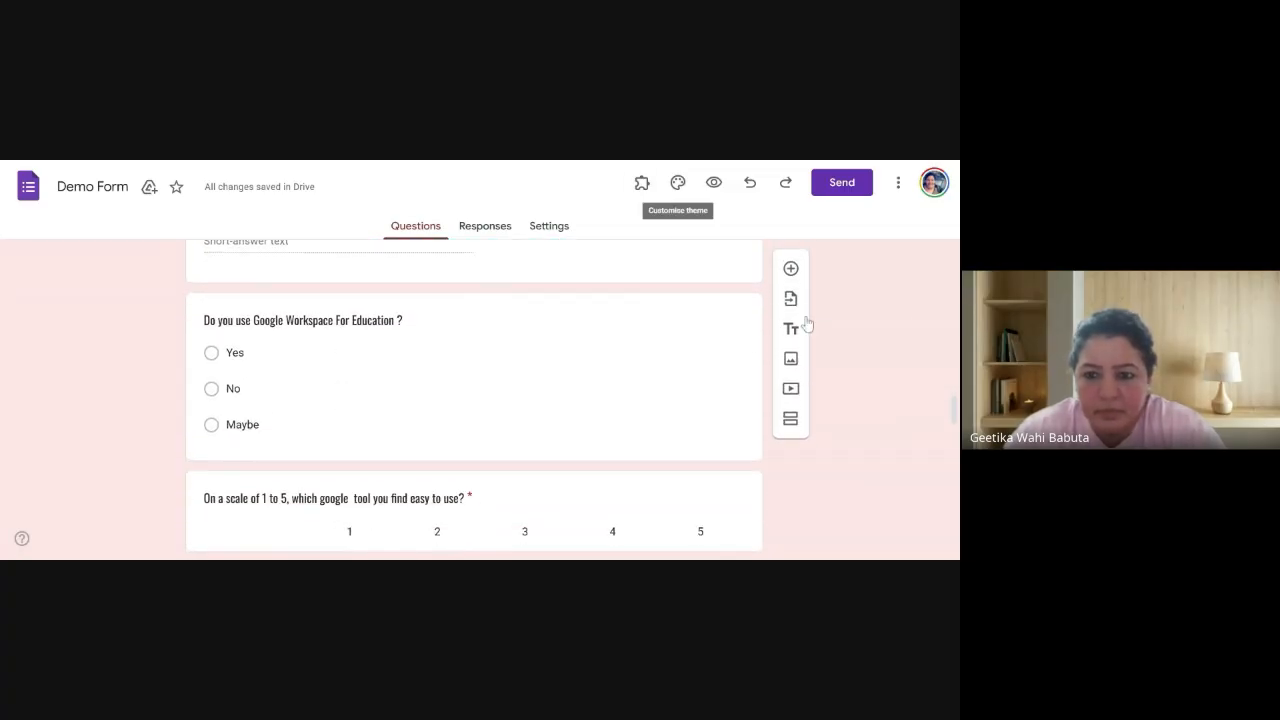
Add a question after the first World Health Organization image and search Google Images for "National flag" to illustrate it
{"action": "left_click", "coordinate": [792, 273]}
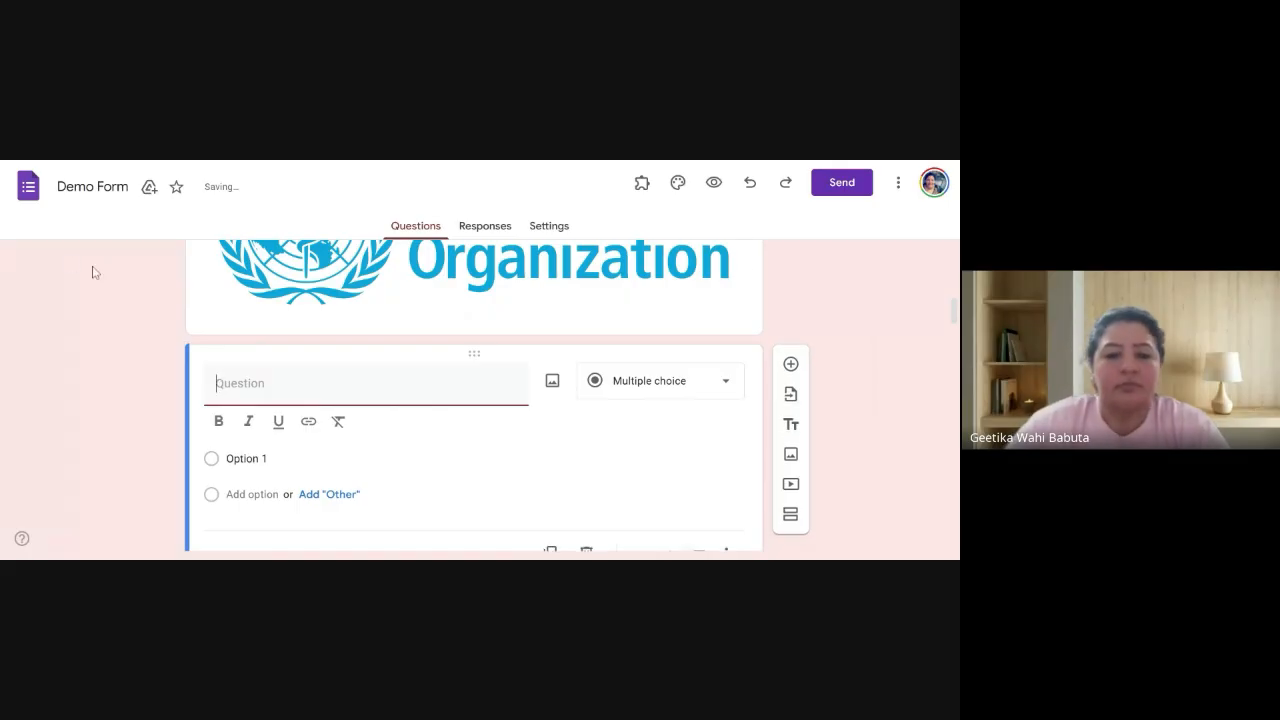
{"action": "left_click", "coordinate": [552, 381]}
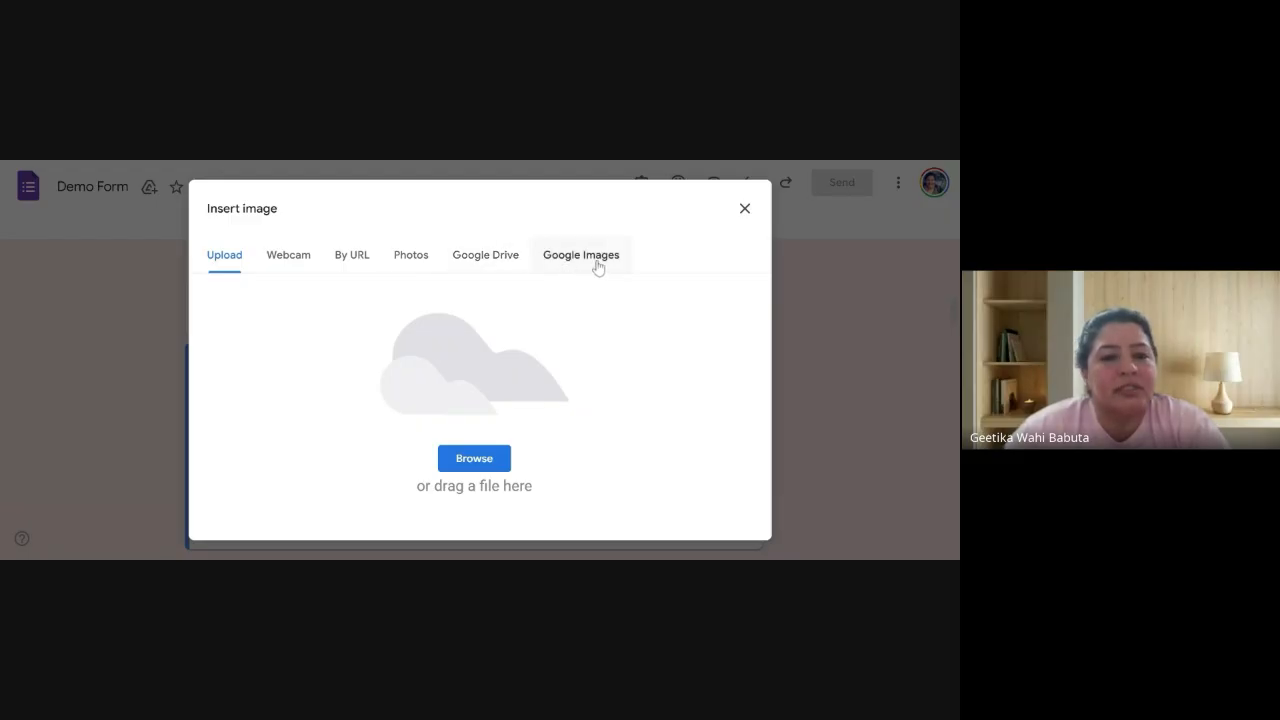
{"action": "left_click", "coordinate": [465, 462]}
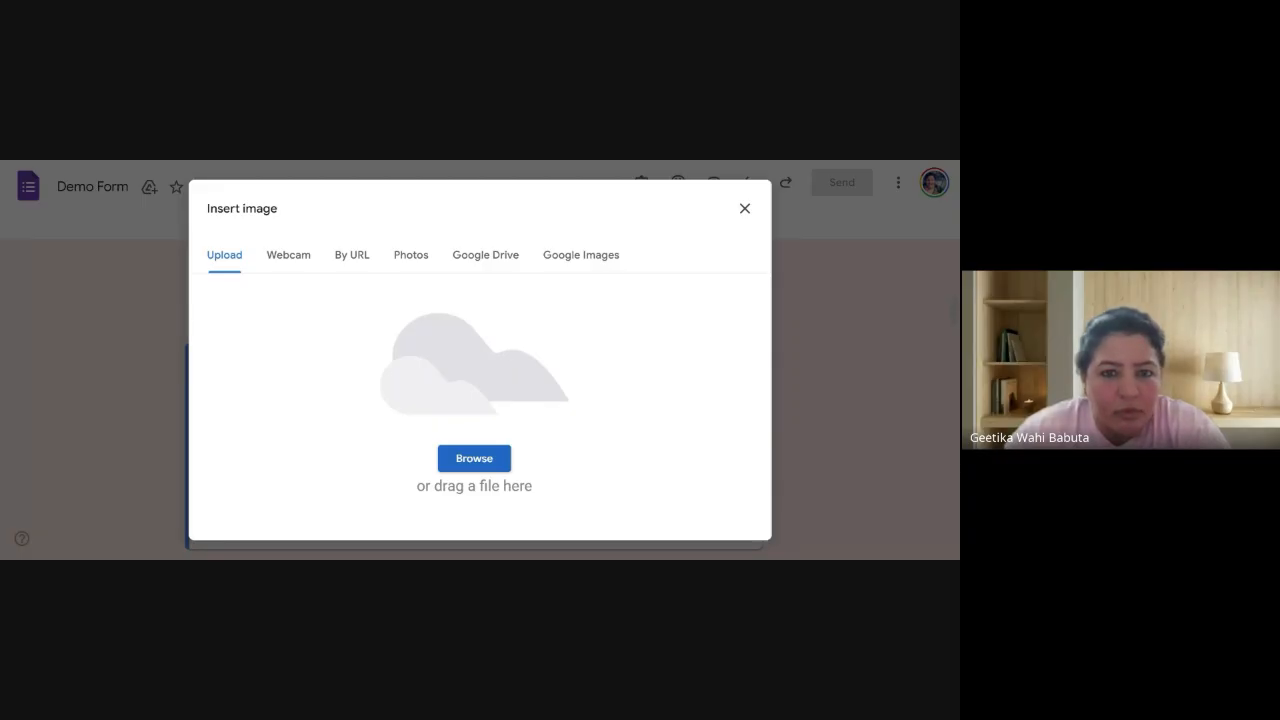
{"action": "left_click", "coordinate": [580, 256]}
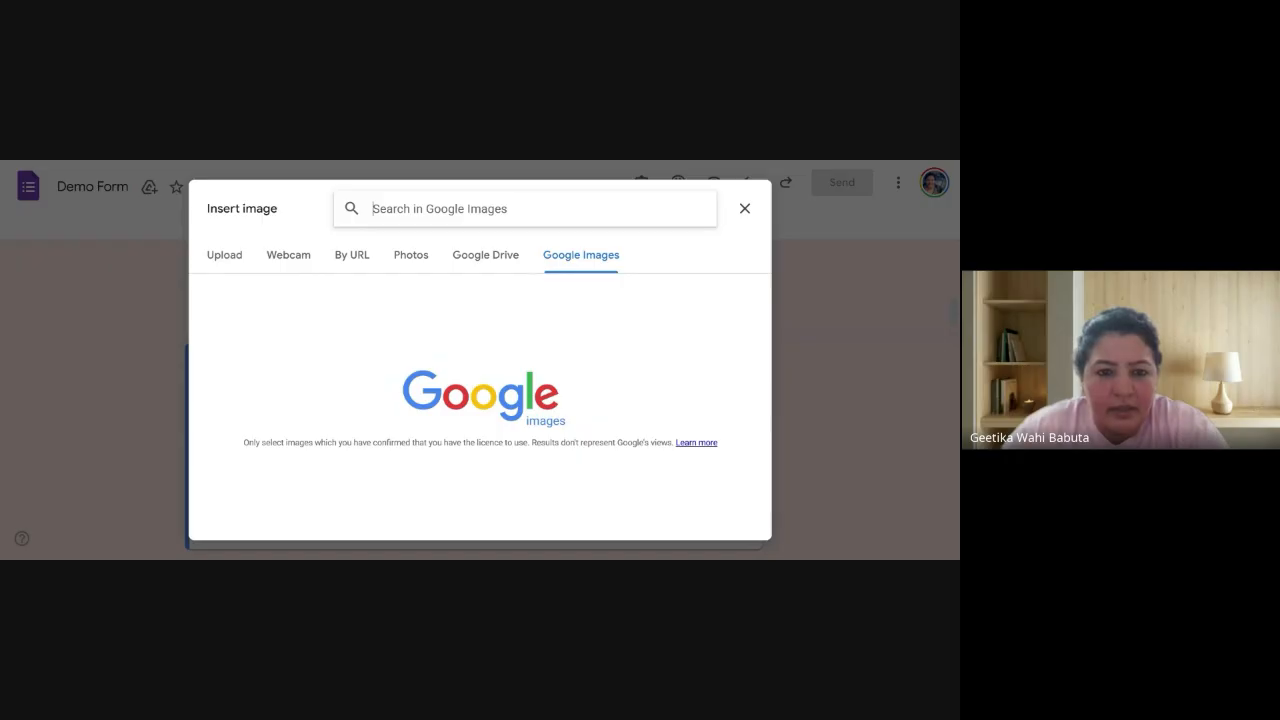
{"action": "type", "text": "Nat"}
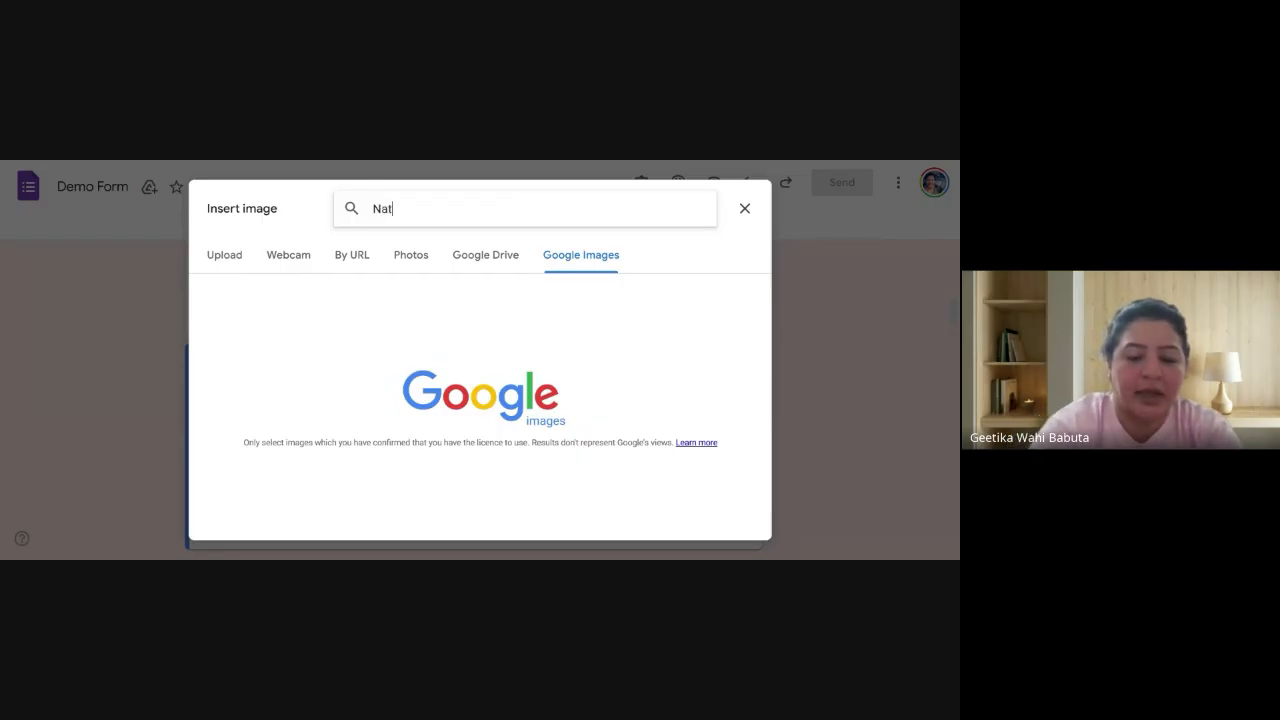
{"action": "type", "text": "ional "}
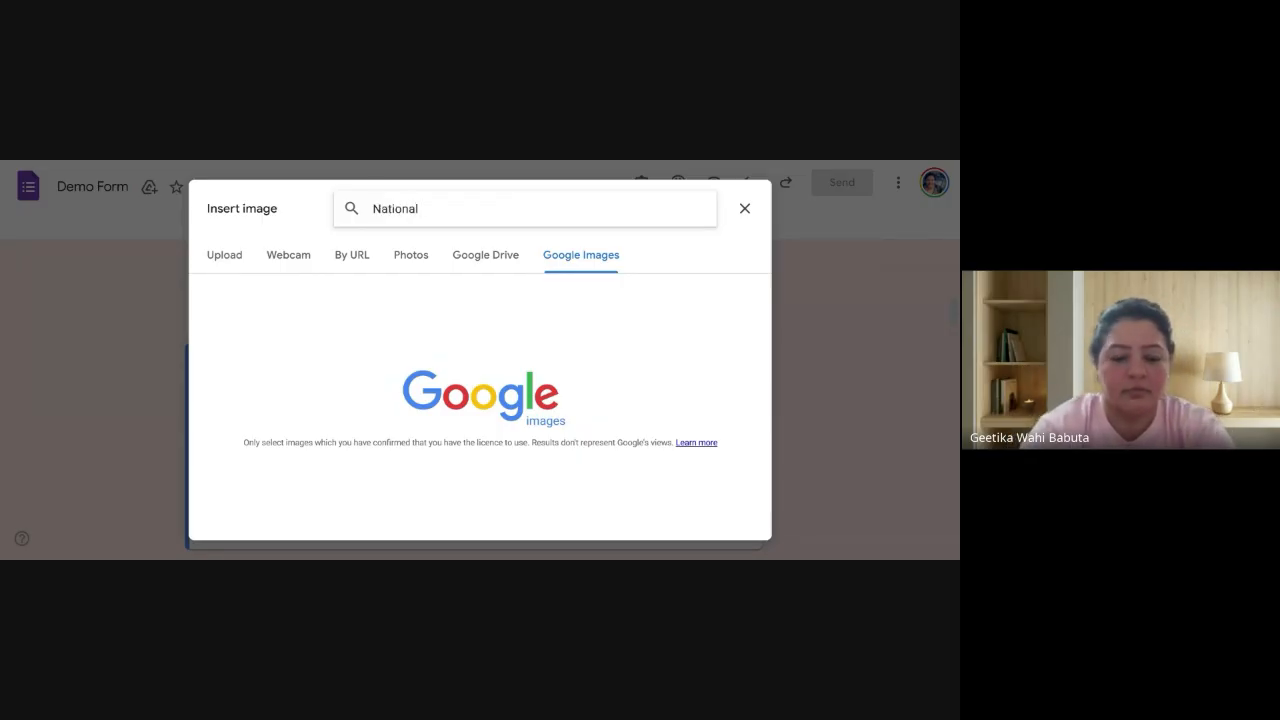
{"action": "type", "text": "fla"}
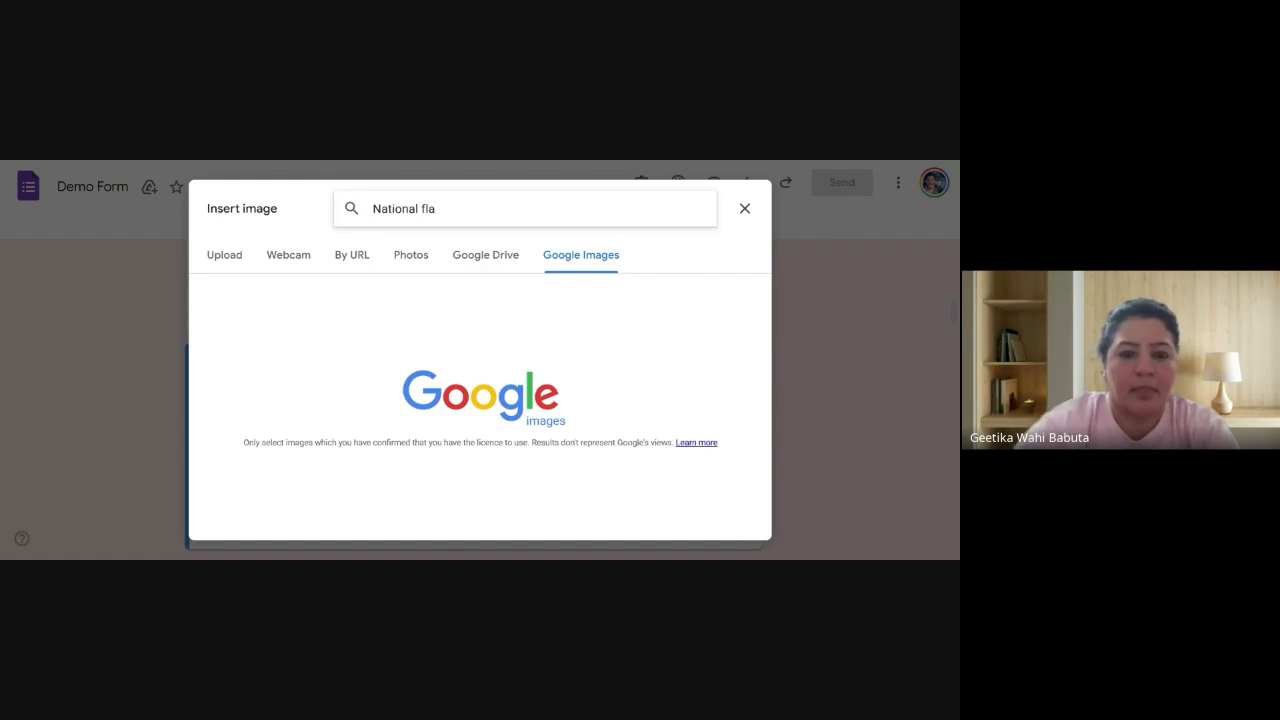
{"action": "type", "text": "g"}
{"action": "key", "text": "Return"}
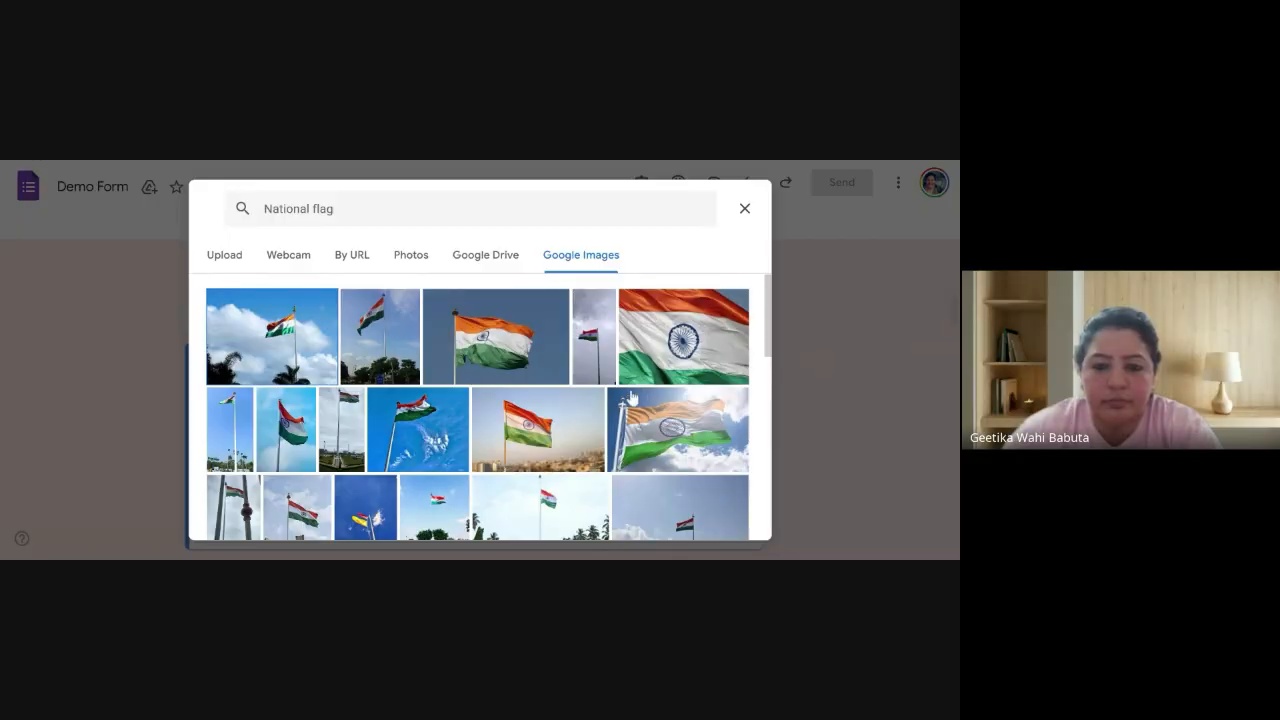
Insert the photo of the Indian flag waving against a cloudy blue sky into the new question
{"action": "scroll", "coordinate": [628, 398], "scroll_direction": "down", "scroll_amount": 5}
{"action": "scroll", "coordinate": [622, 401], "scroll_direction": "down", "scroll_amount": 6}
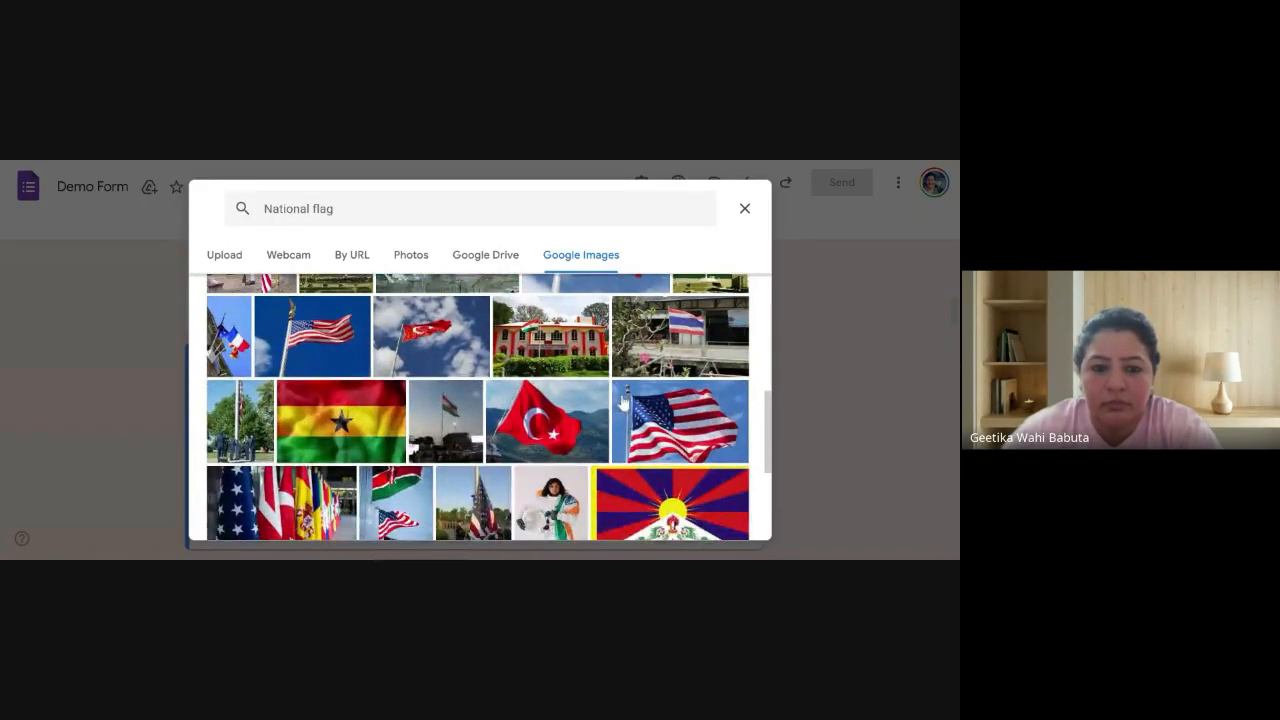
{"action": "scroll", "coordinate": [622, 401], "scroll_direction": "up", "scroll_amount": 2}
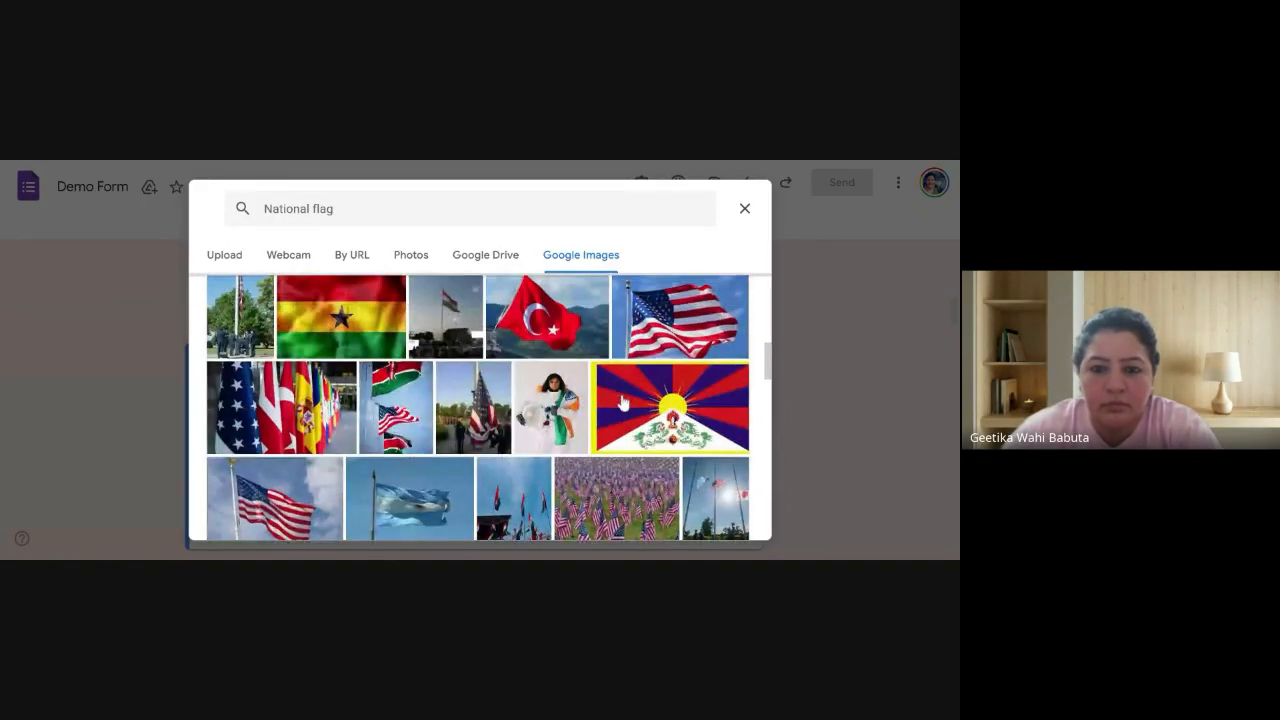
{"action": "scroll", "coordinate": [622, 401], "scroll_direction": "up", "scroll_amount": 3}
{"action": "scroll", "coordinate": [622, 401], "scroll_direction": "up", "scroll_amount": 3}
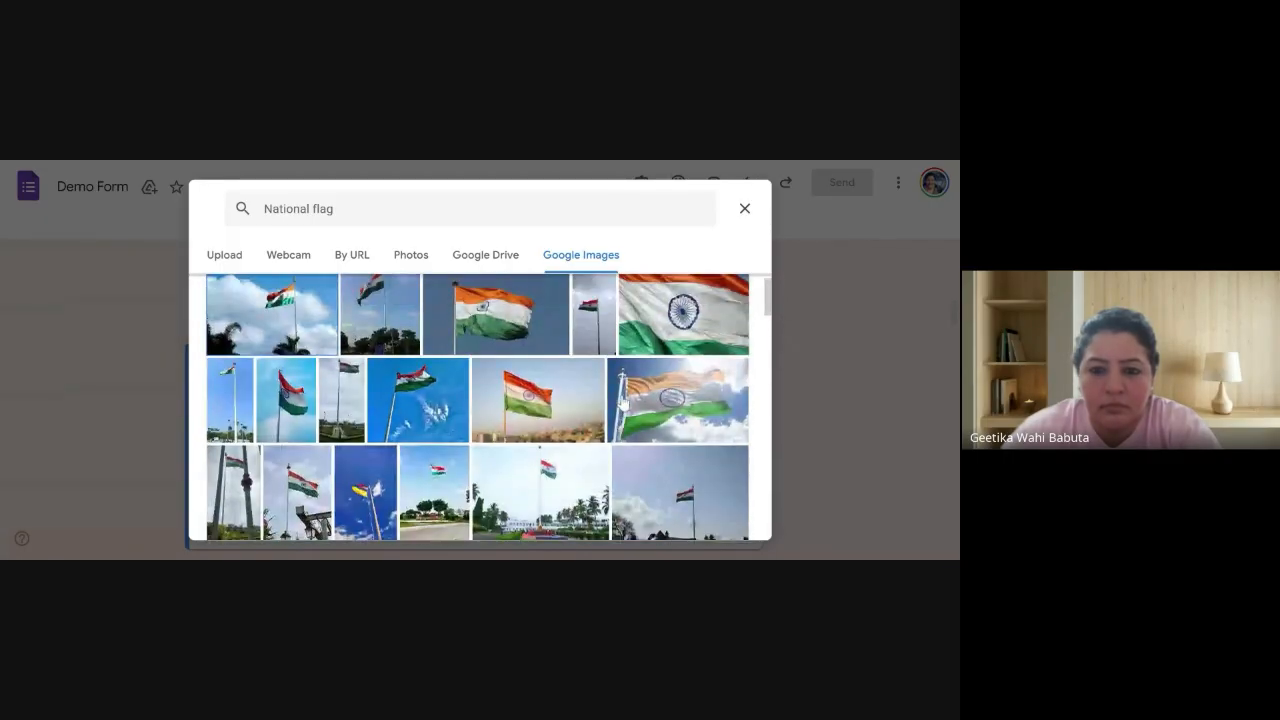
{"action": "scroll", "coordinate": [622, 401], "scroll_direction": "down", "scroll_amount": 1}
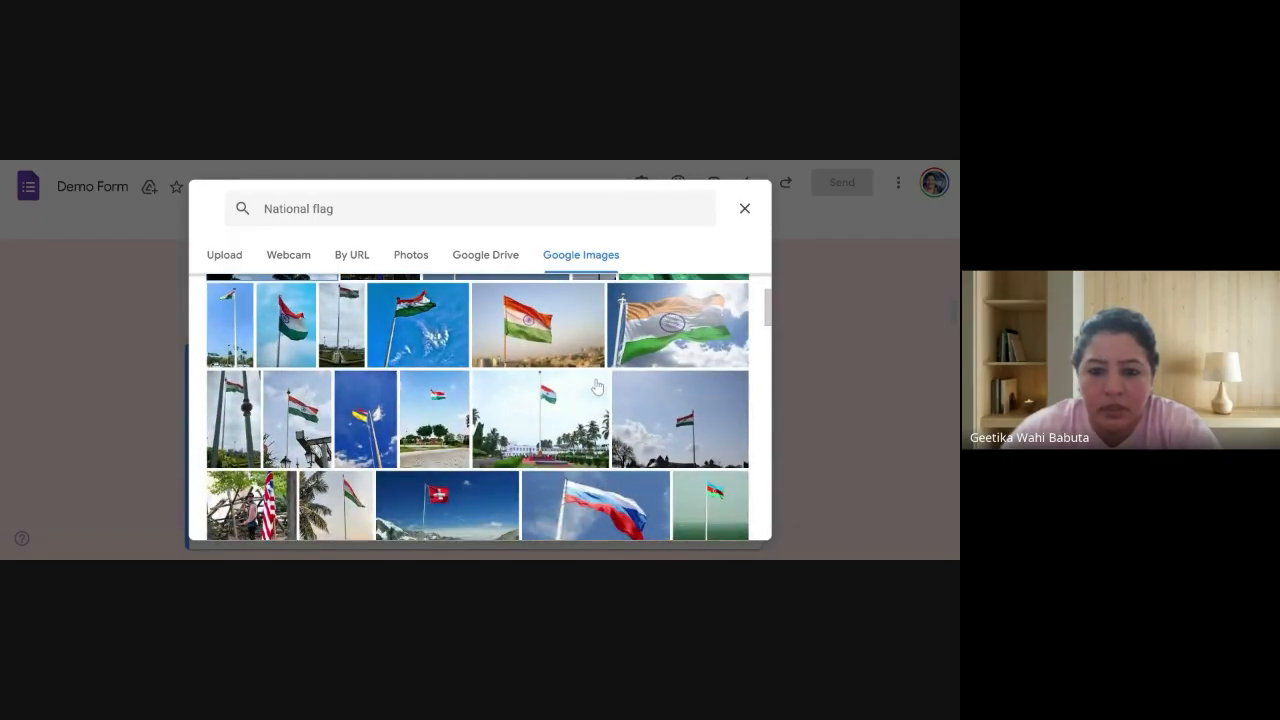
{"action": "left_click", "coordinate": [638, 349]}
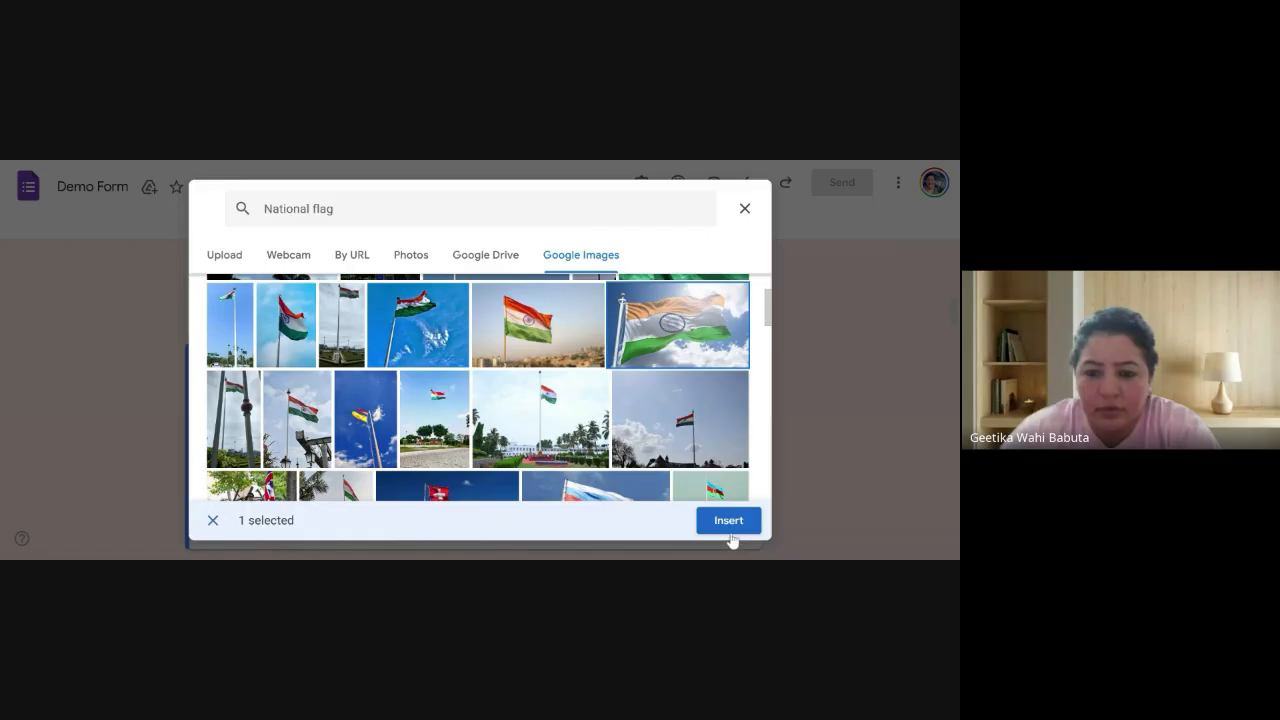
{"action": "left_click", "coordinate": [725, 520]}
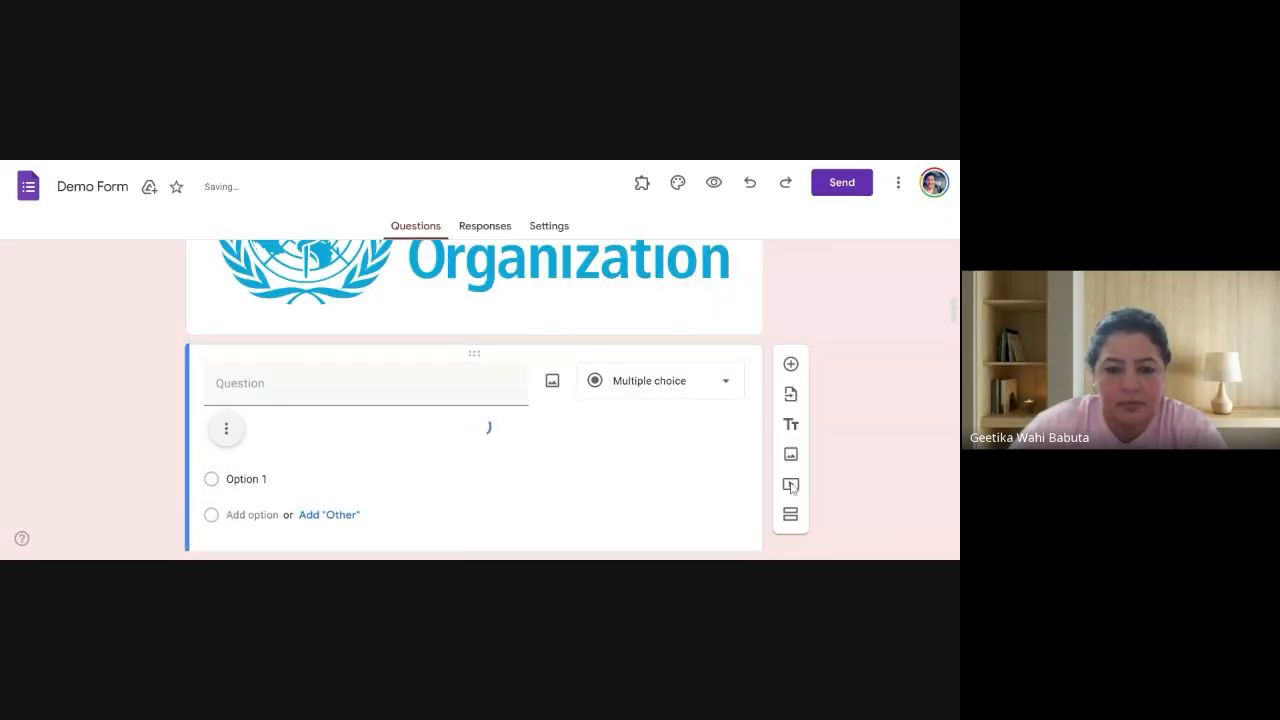
{"action": "scroll", "coordinate": [555, 436], "scroll_direction": "down", "scroll_amount": 3}
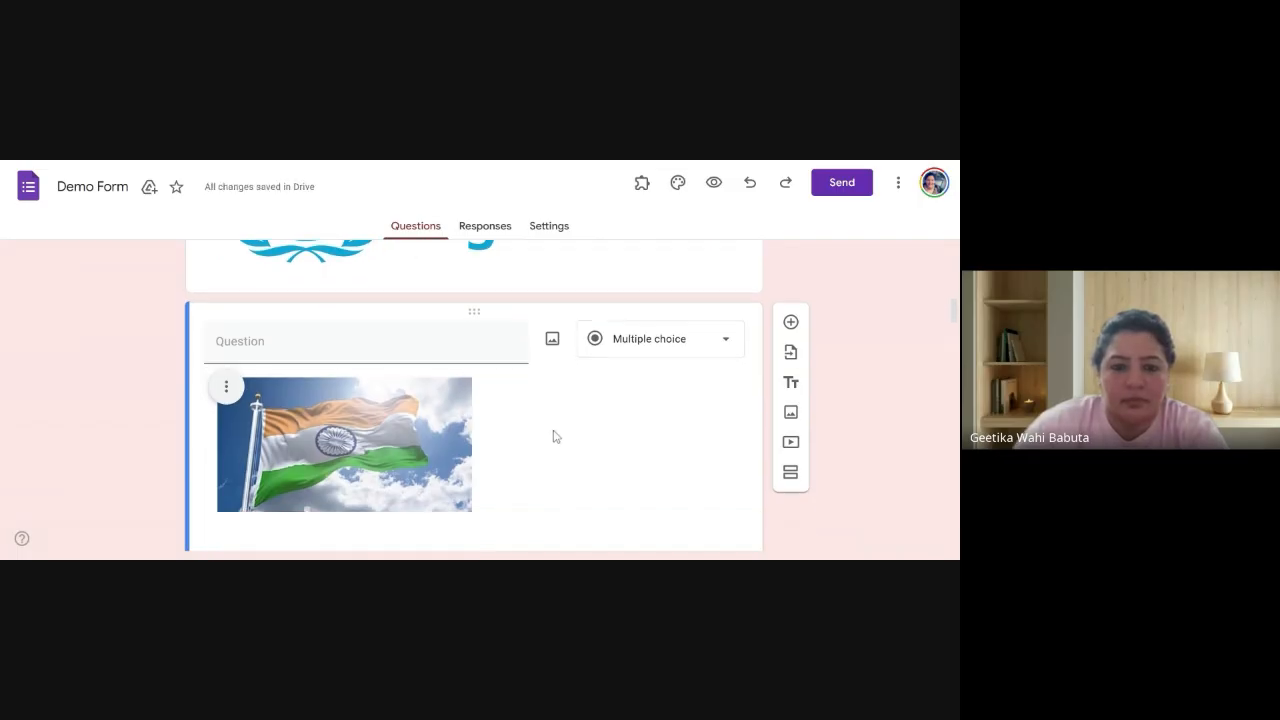
{"action": "scroll", "coordinate": [555, 436], "scroll_direction": "down", "scroll_amount": 1}
{"action": "scroll", "coordinate": [555, 436], "scroll_direction": "up", "scroll_amount": 2}
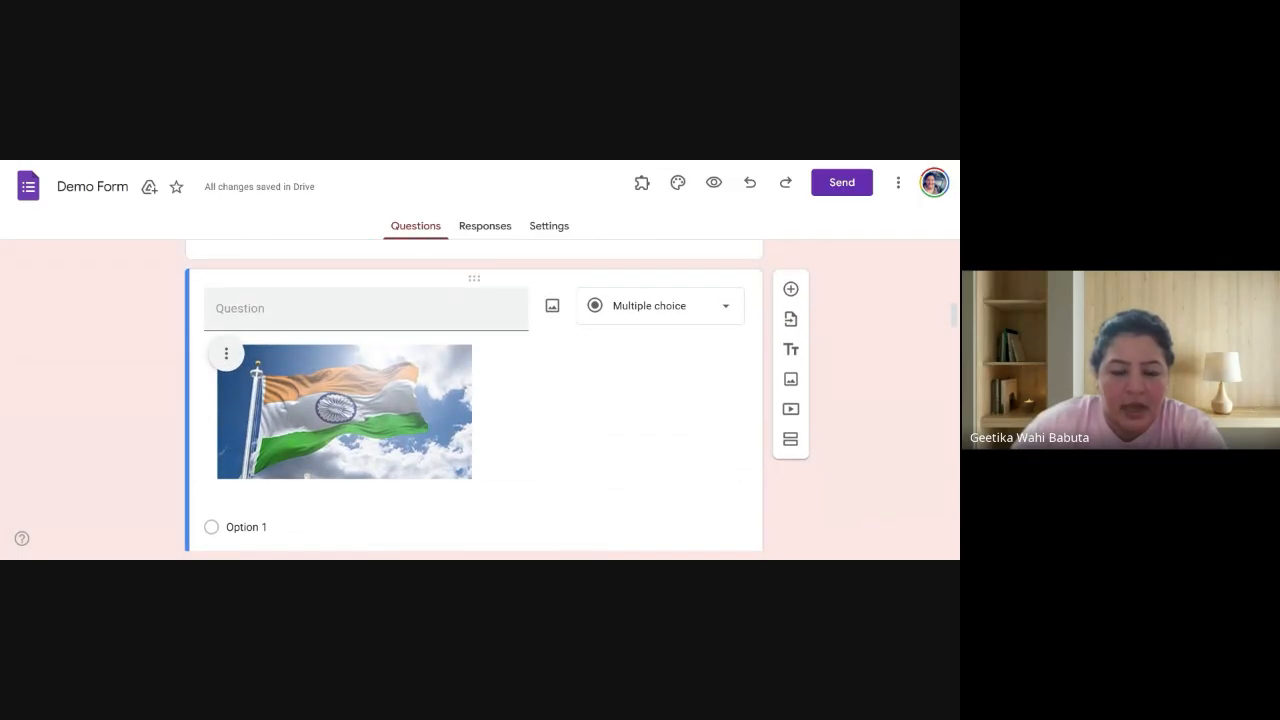
Look through all the question types available for the national flag question, from Short answer to Time
{"action": "left_click", "coordinate": [408, 309]}
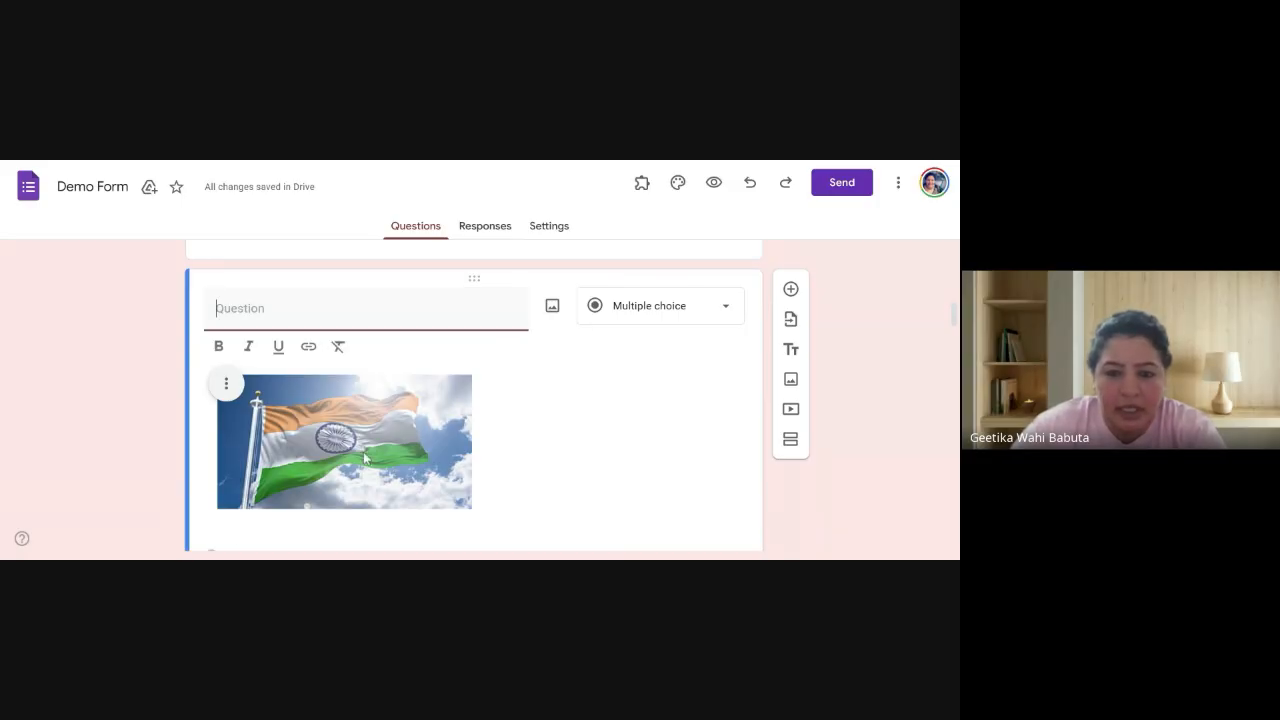
{"action": "left_click", "coordinate": [726, 311]}
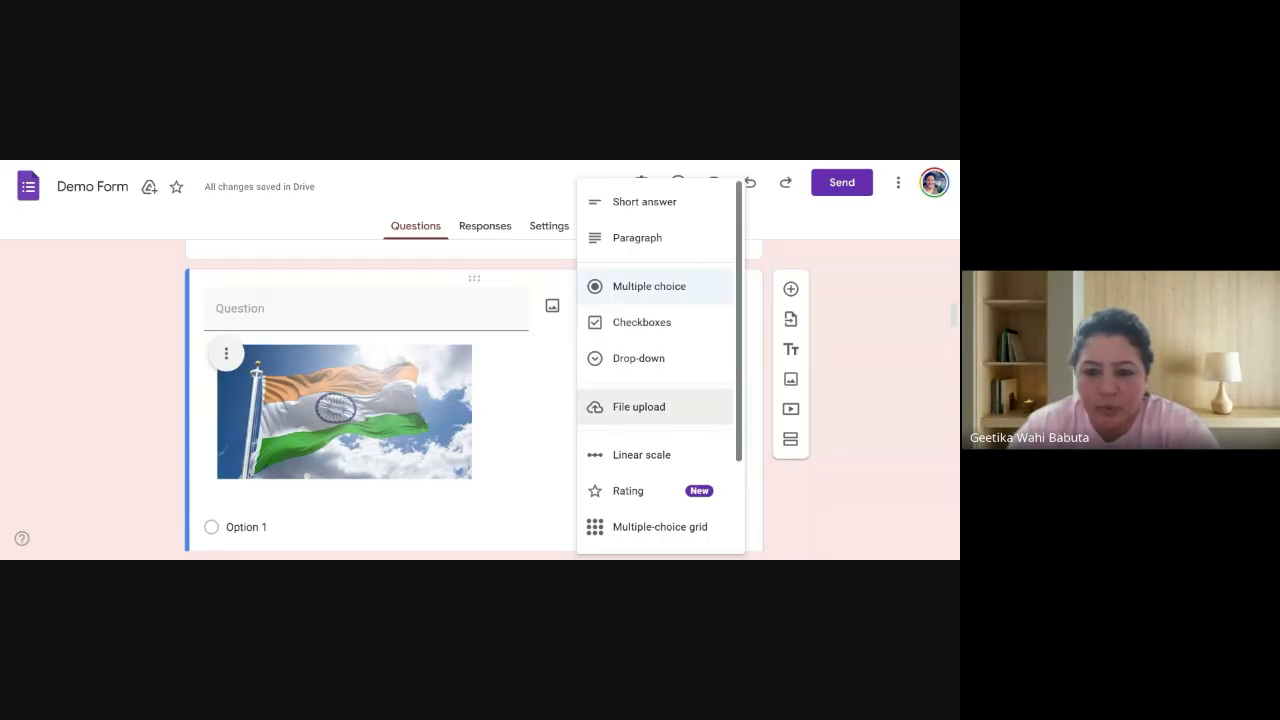
{"action": "scroll", "coordinate": [748, 450], "scroll_direction": "down", "scroll_amount": 1}
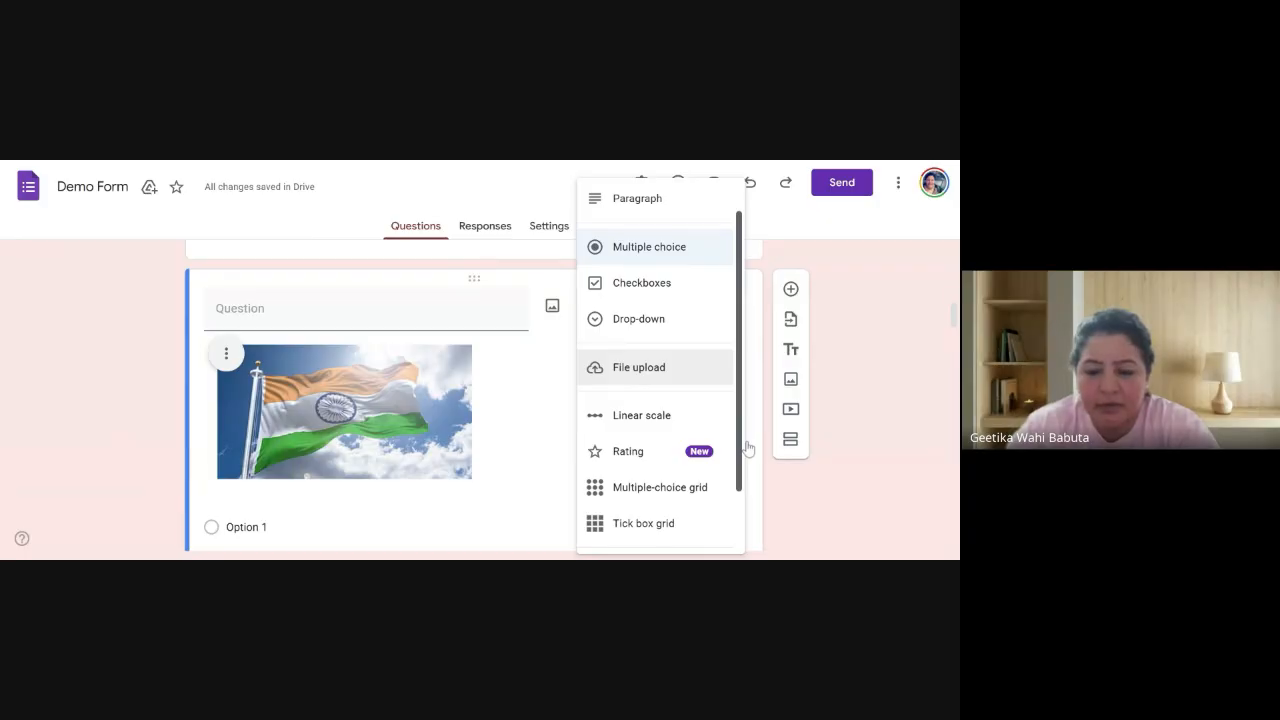
{"action": "scroll", "coordinate": [748, 448], "scroll_direction": "down", "scroll_amount": 1}
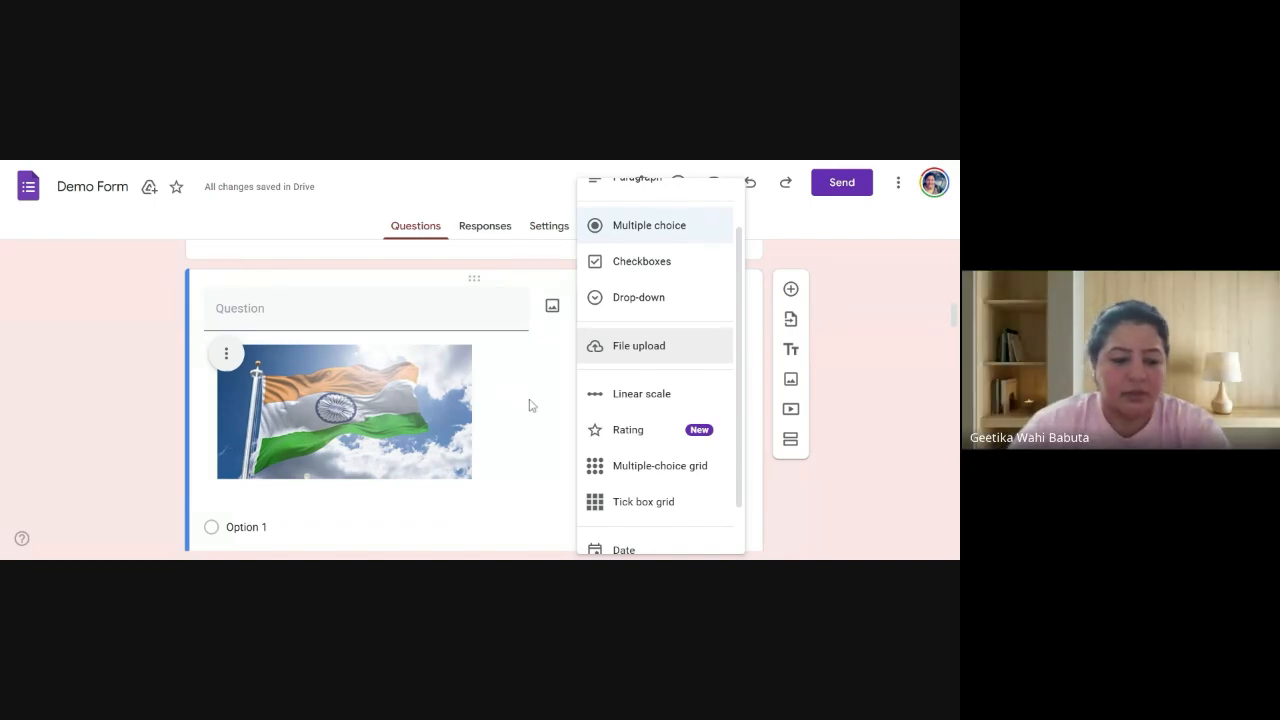
{"action": "key", "text": "ctrl+plus"}
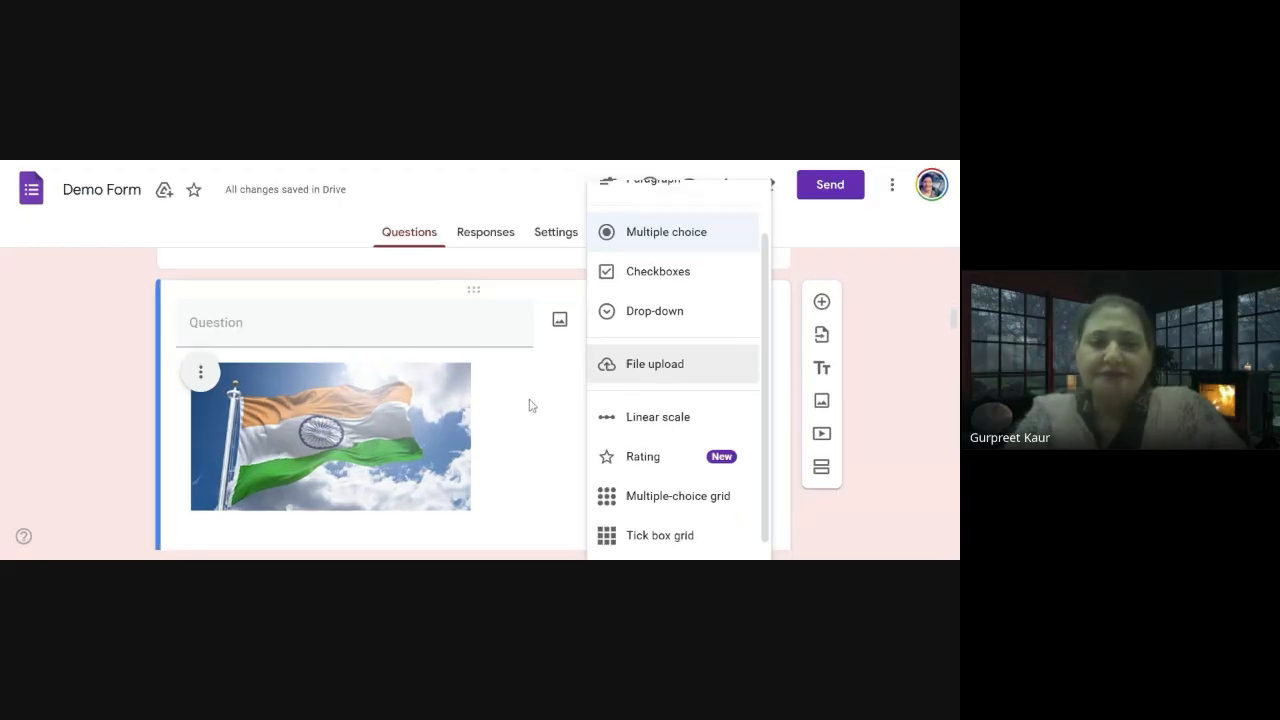
{"action": "key", "text": "ctrl+plus"}
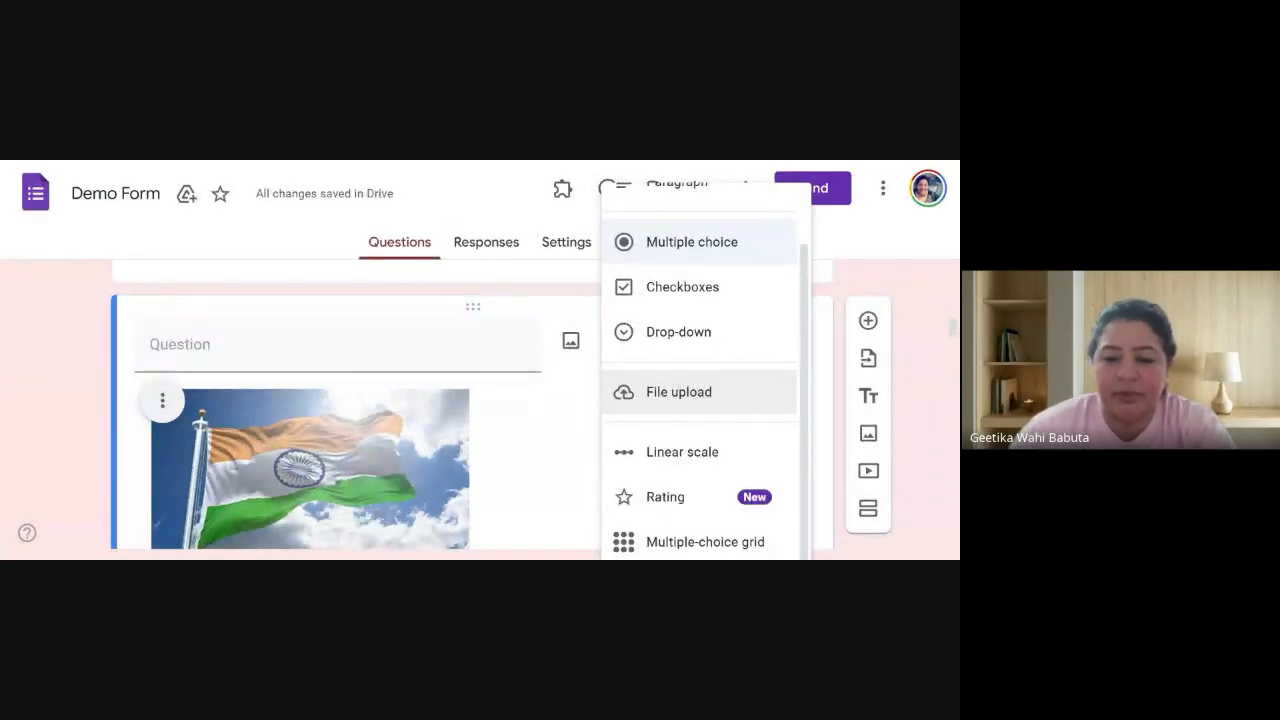
{"action": "left_click_drag", "start_coordinate": [806, 291], "coordinate": [812, 221]}
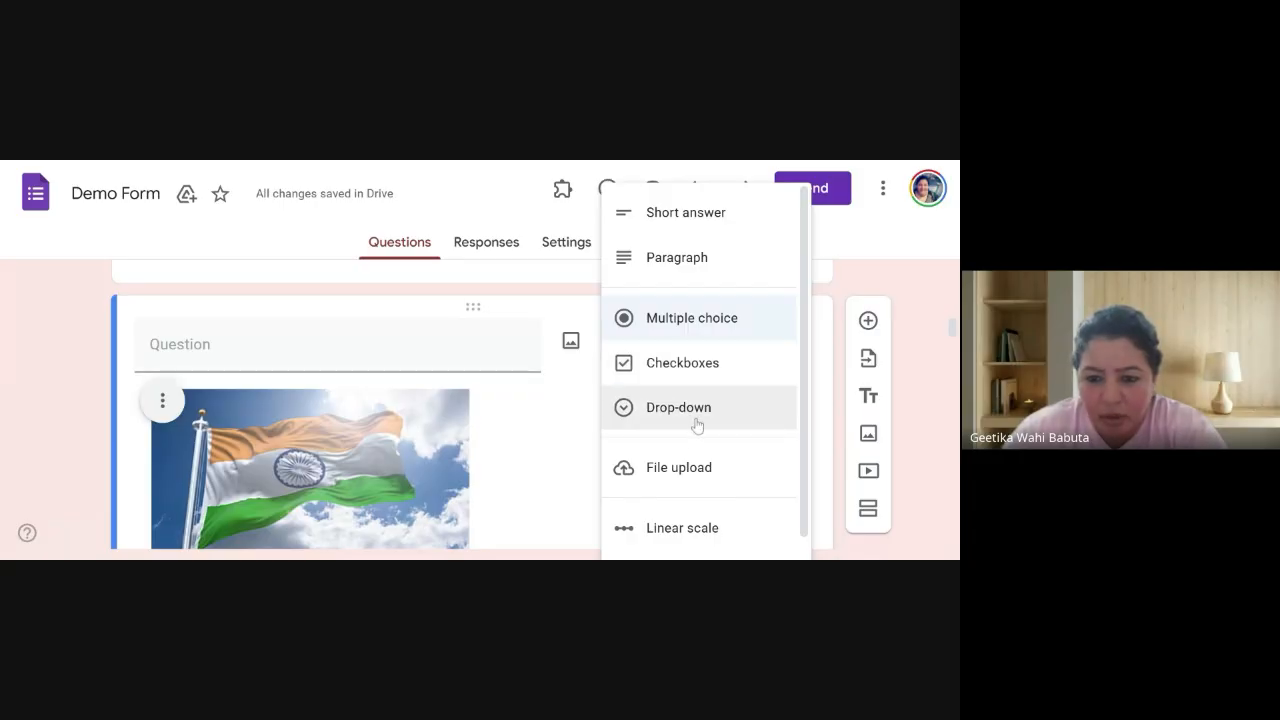
{"action": "left_click_drag", "start_coordinate": [806, 450], "coordinate": [787, 555]}
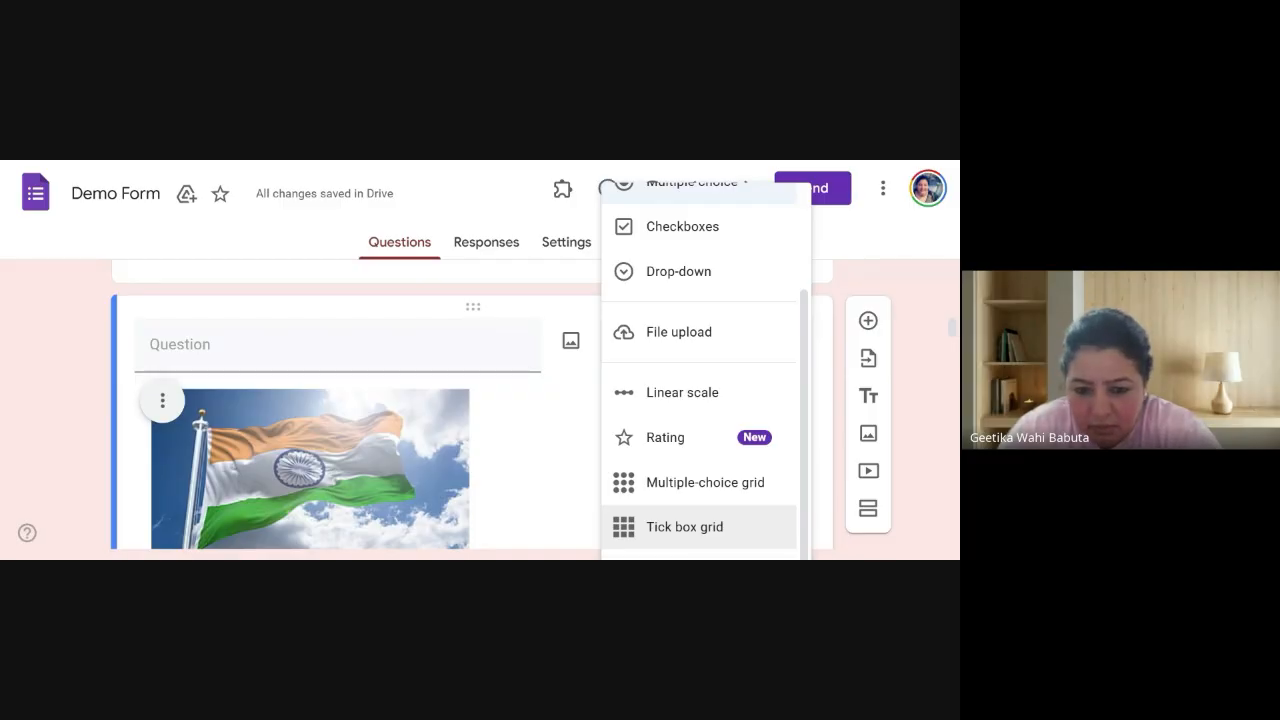
{"action": "left_click", "coordinate": [518, 495]}
{"action": "left_click", "coordinate": [782, 345]}
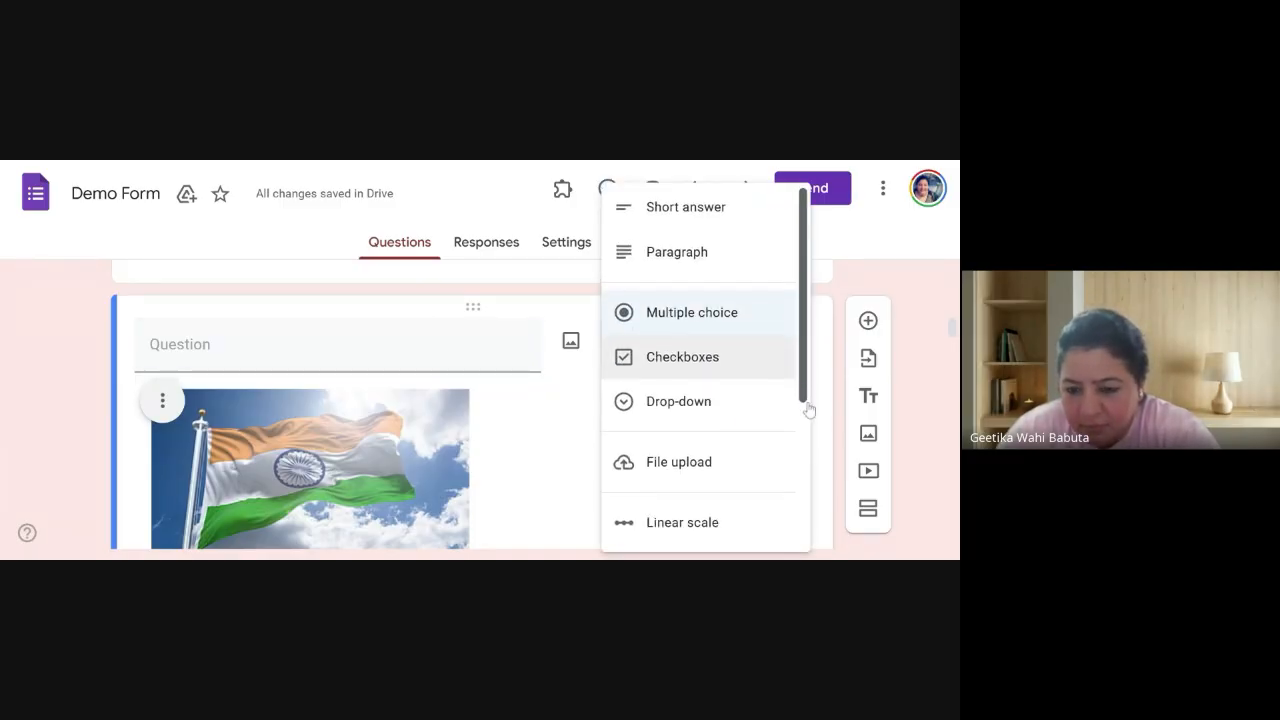
{"action": "left_click_drag", "start_coordinate": [808, 410], "coordinate": [807, 543]}
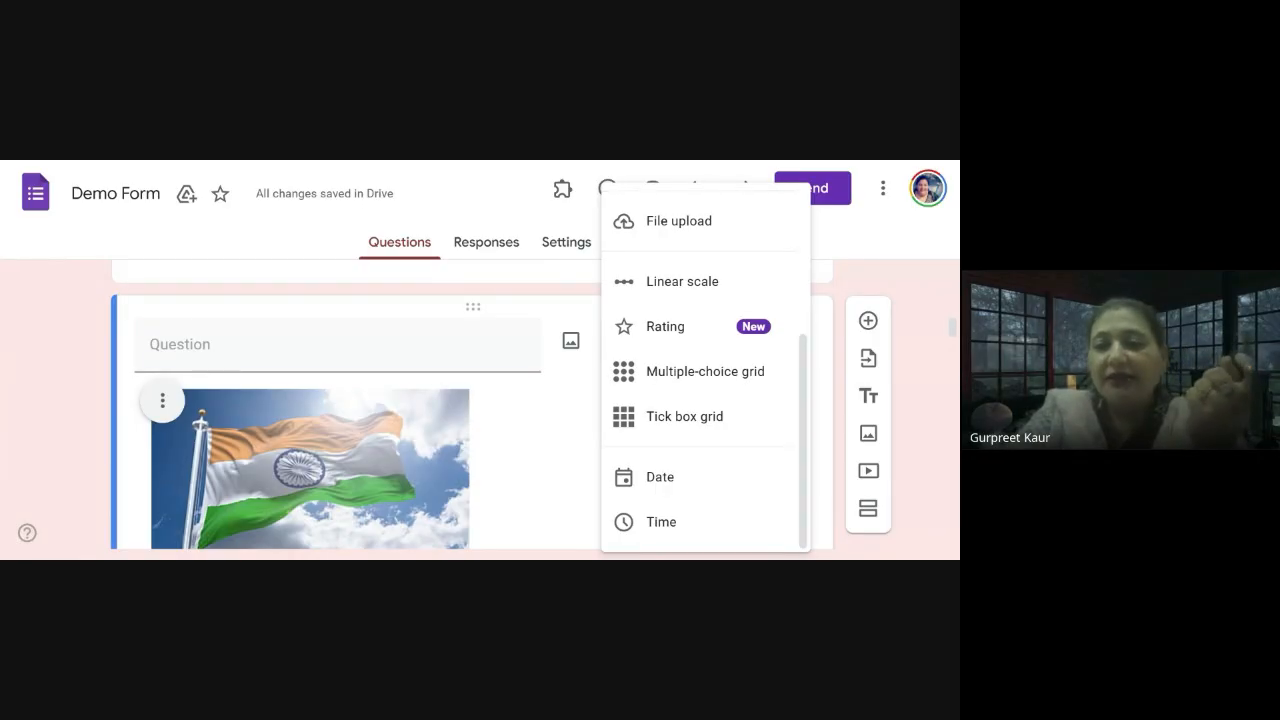
{"action": "scroll", "coordinate": [795, 357], "scroll_direction": "up", "scroll_amount": 1}
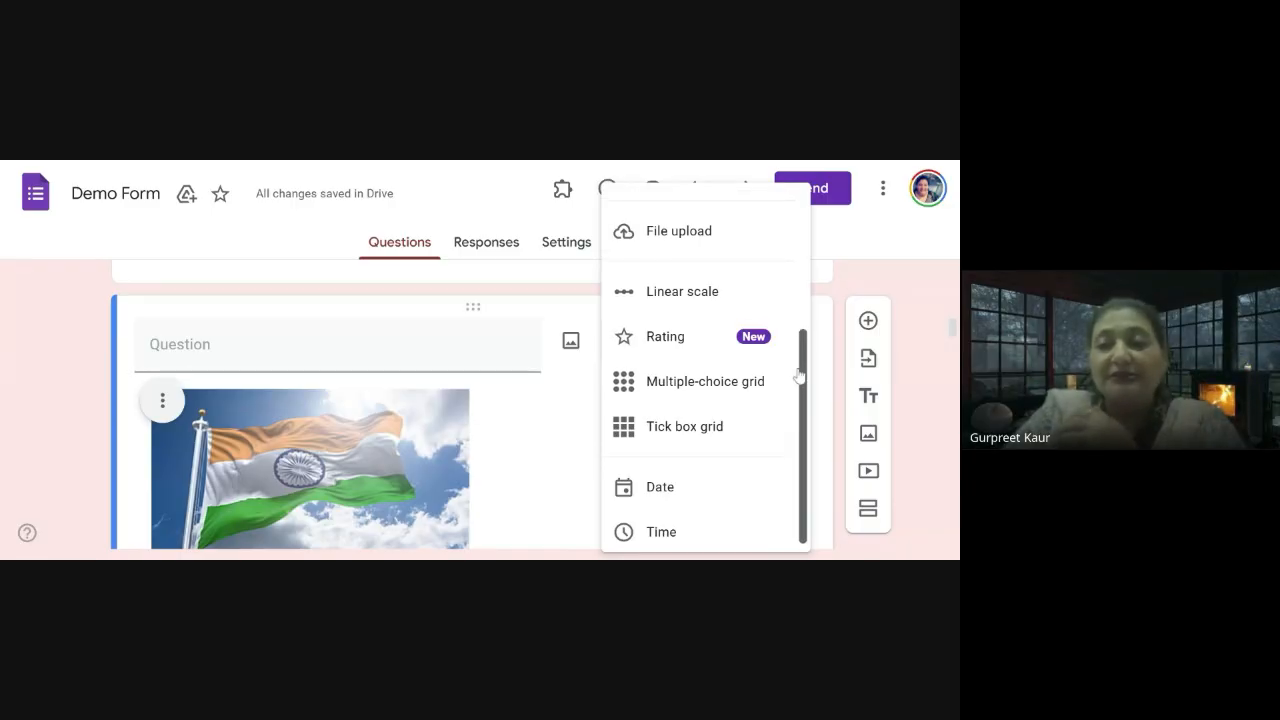
{"action": "scroll", "coordinate": [795, 357], "scroll_direction": "up", "scroll_amount": 2}
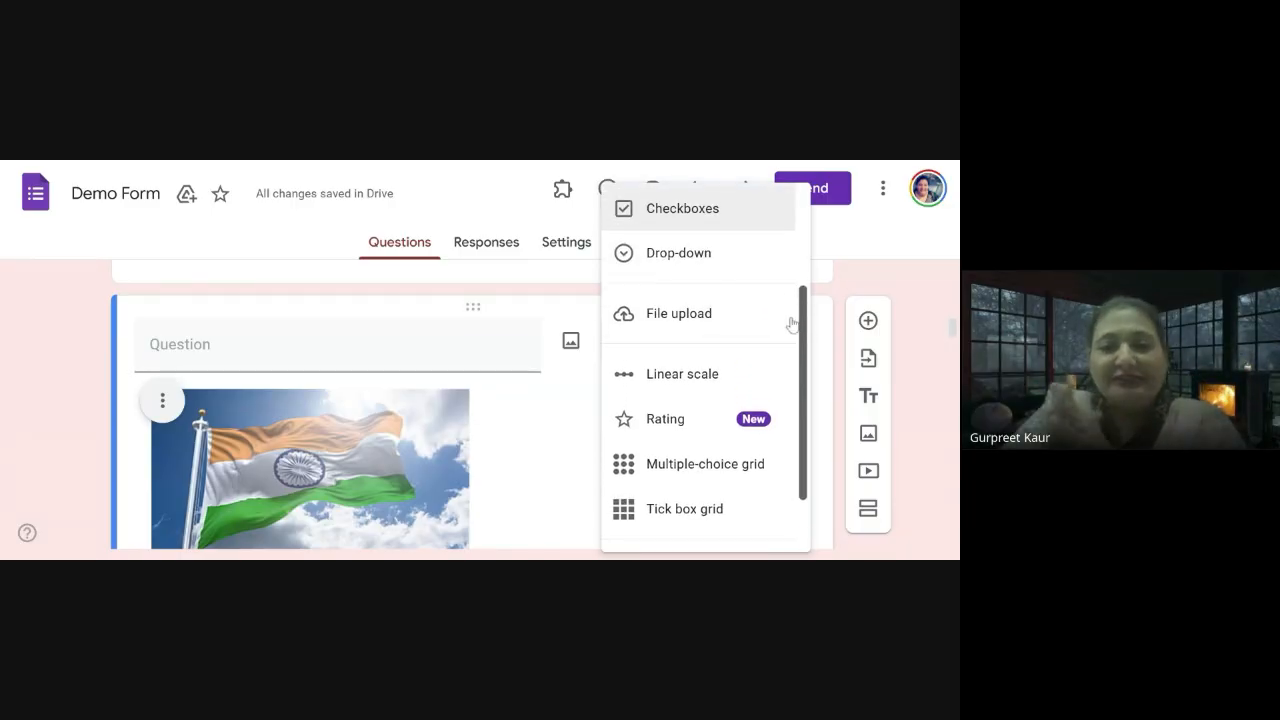
{"action": "scroll", "coordinate": [792, 318], "scroll_direction": "up", "scroll_amount": 1}
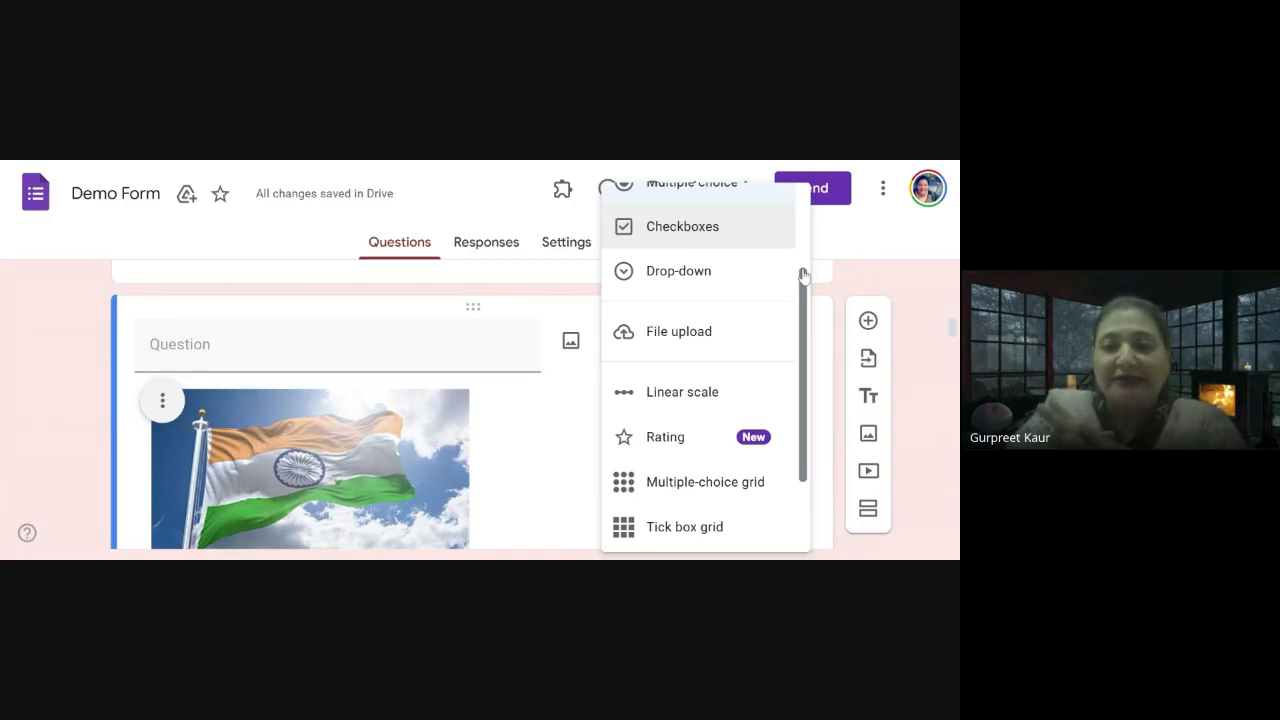
{"action": "left_click_drag", "start_coordinate": [803, 280], "coordinate": [788, 200]}
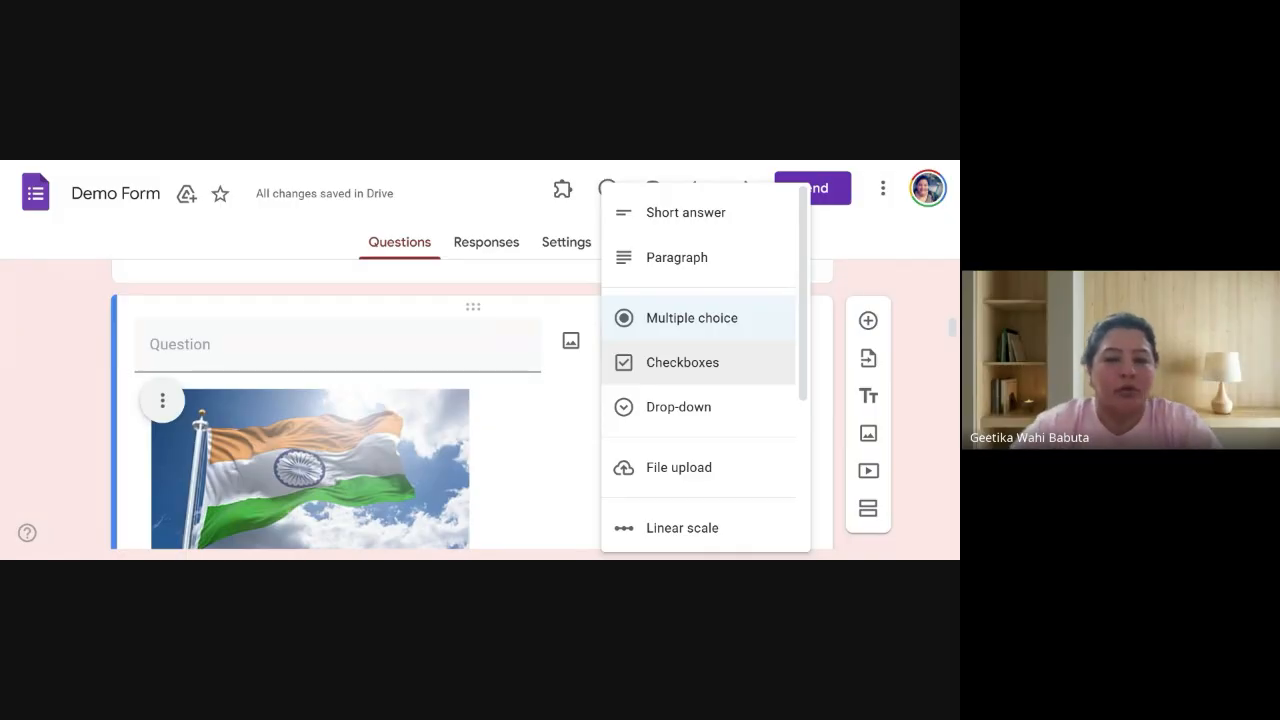
{"action": "left_click", "coordinate": [922, 291]}
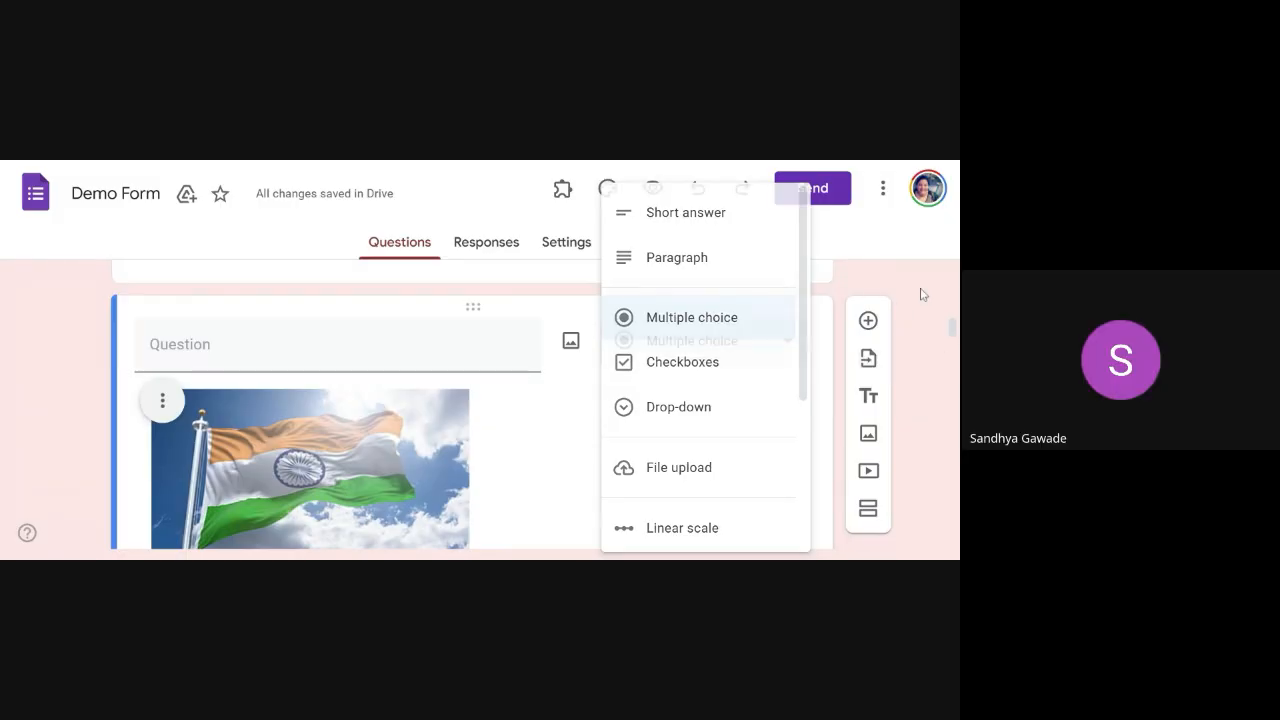
Title the first blank question below the flag question "Please mention our class"
{"action": "scroll", "coordinate": [798, 422], "scroll_direction": "down", "scroll_amount": 3}
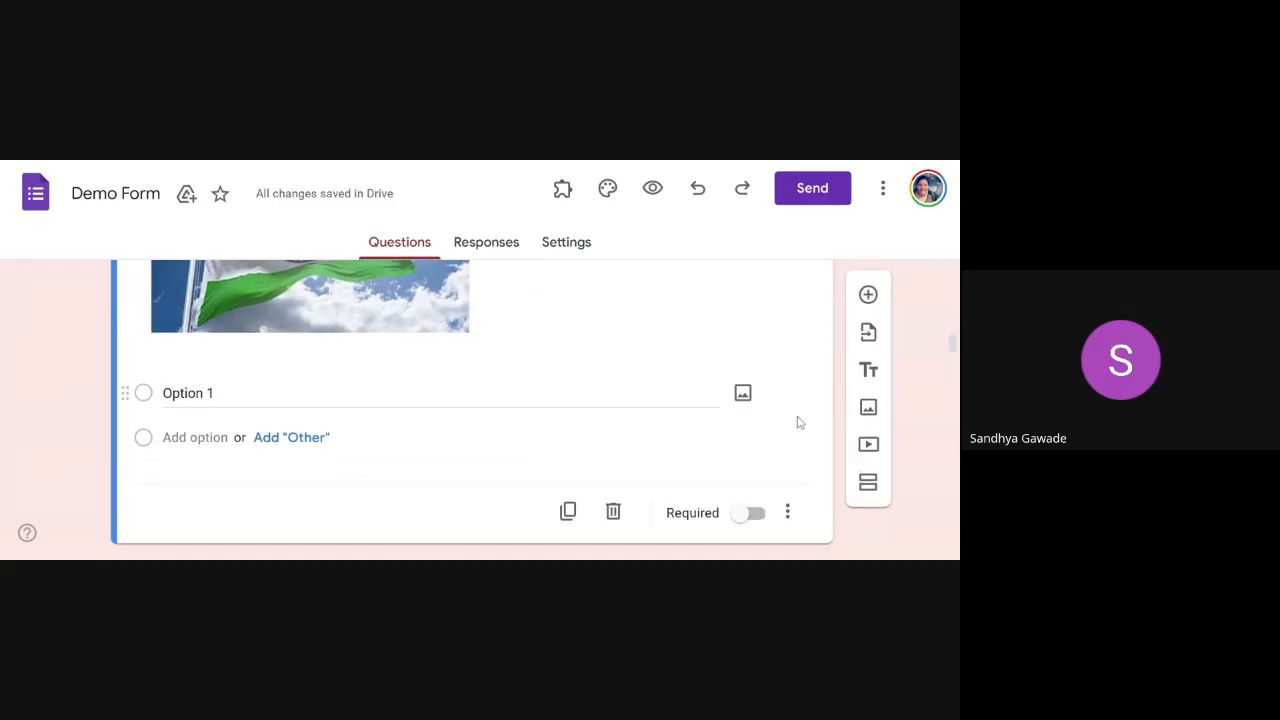
{"action": "scroll", "coordinate": [798, 422], "scroll_direction": "down", "scroll_amount": 3}
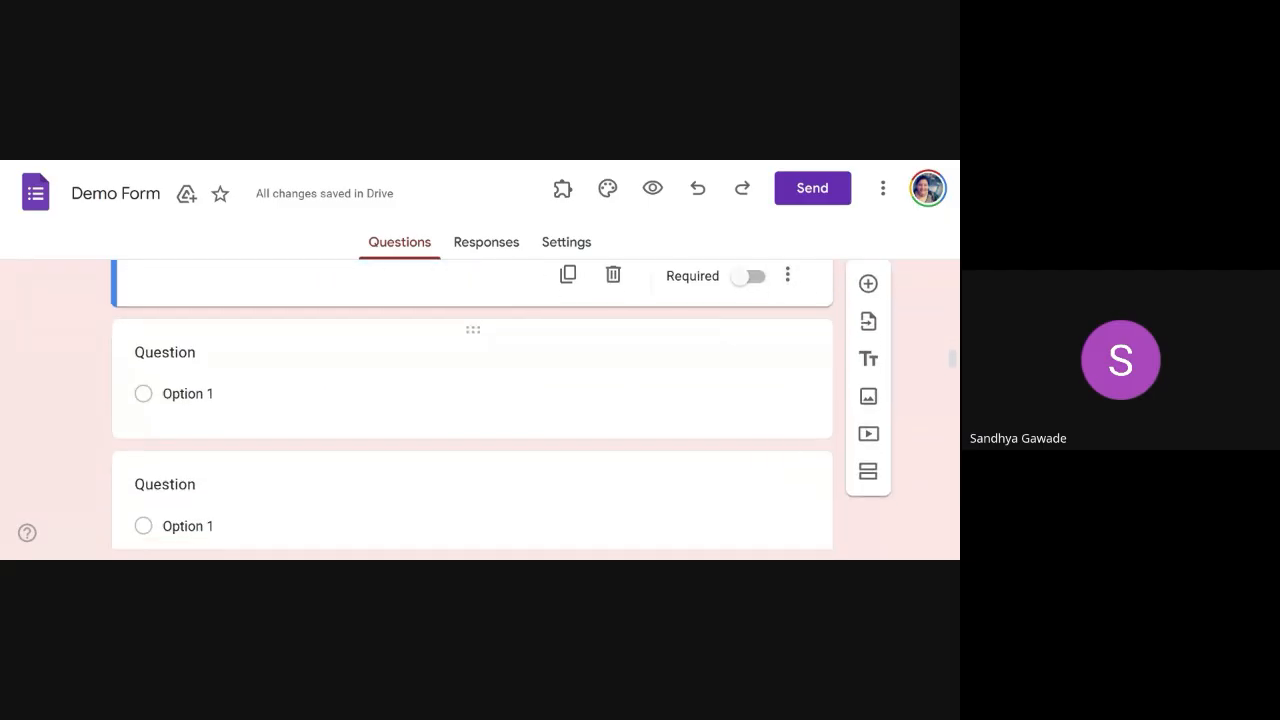
{"action": "scroll", "coordinate": [268, 335], "scroll_direction": "up", "scroll_amount": 2}
{"action": "scroll", "coordinate": [278, 328], "scroll_direction": "up", "scroll_amount": 2}
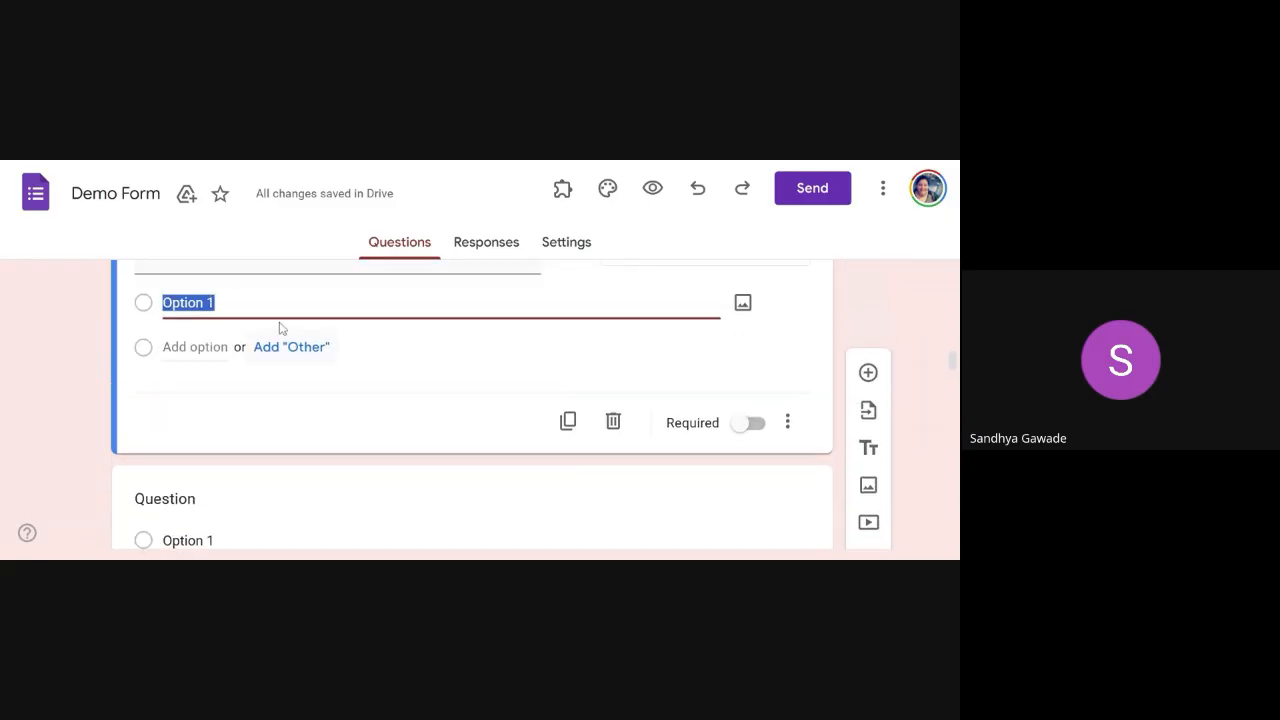
{"action": "left_click", "coordinate": [240, 319]}
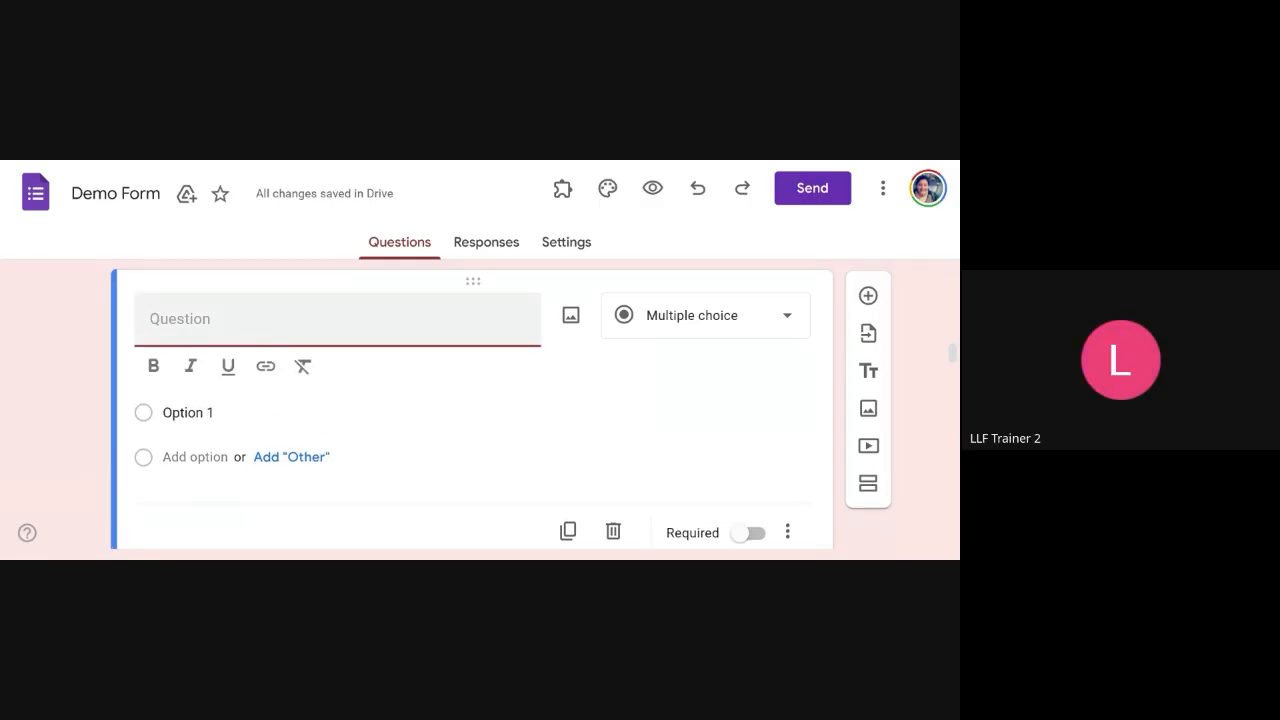
{"action": "type", "text": "Please mentio"}
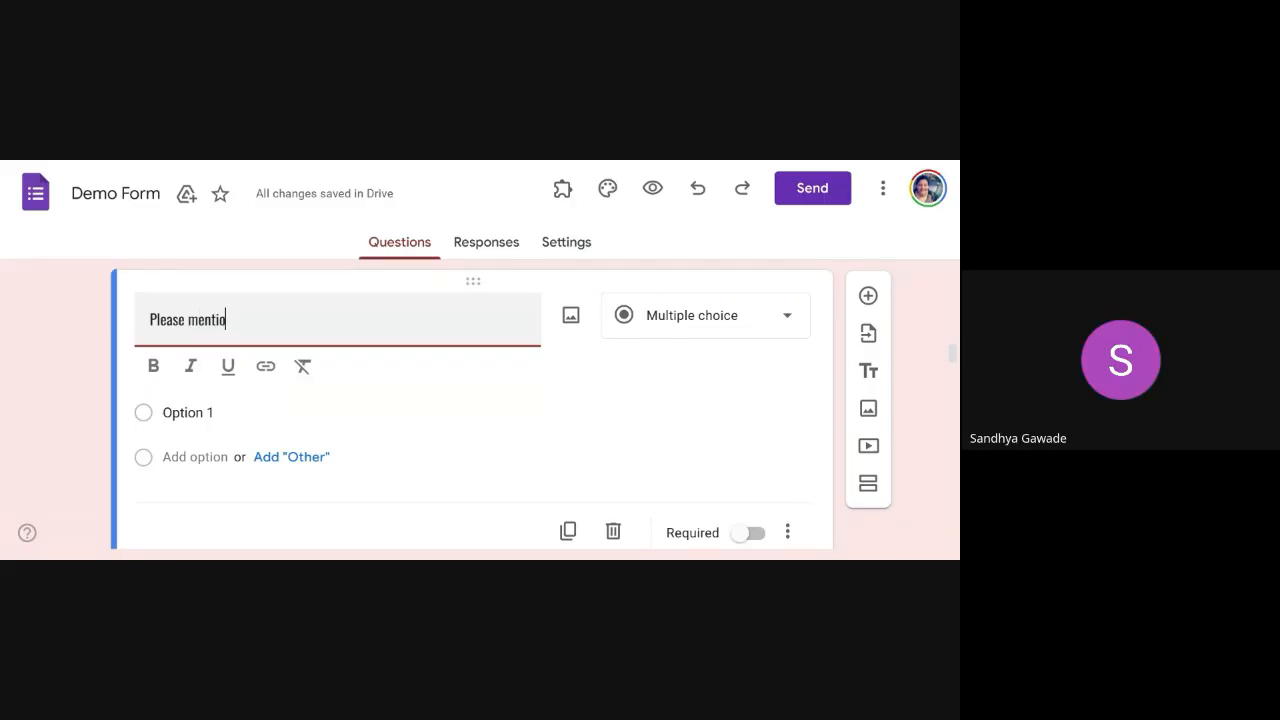
{"action": "type", "text": "n our "}
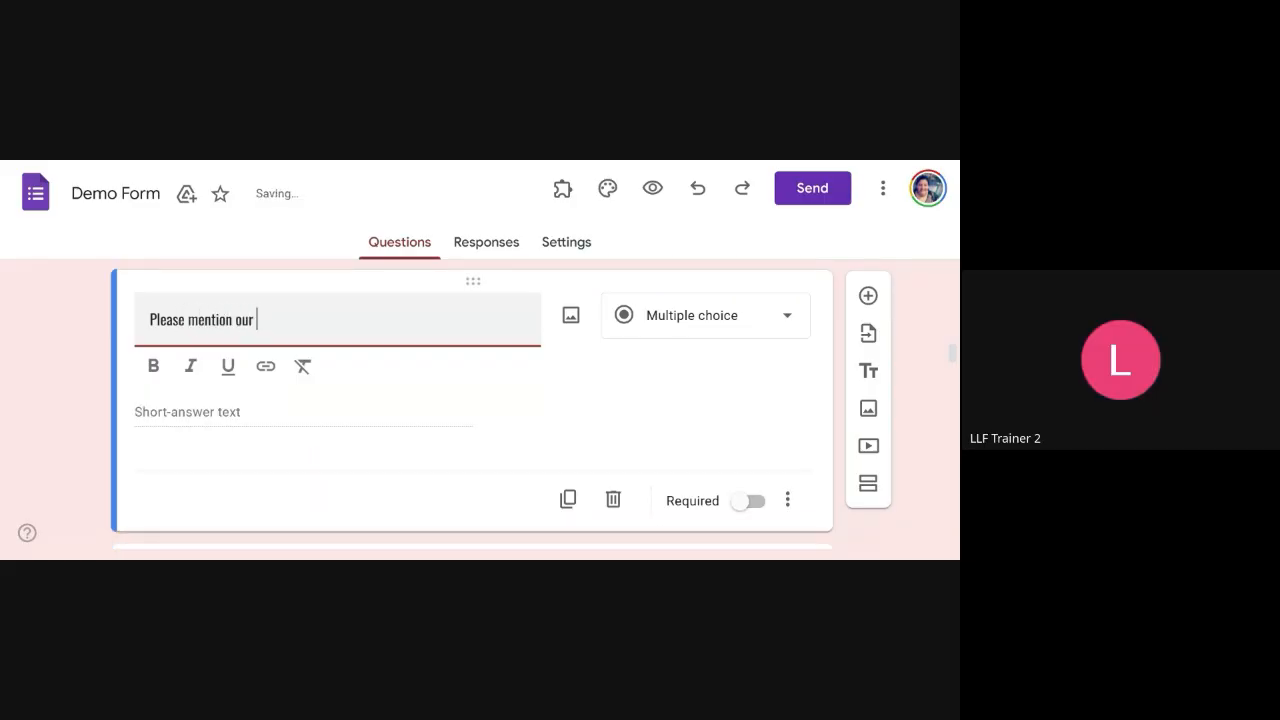
{"action": "type", "text": "class"}
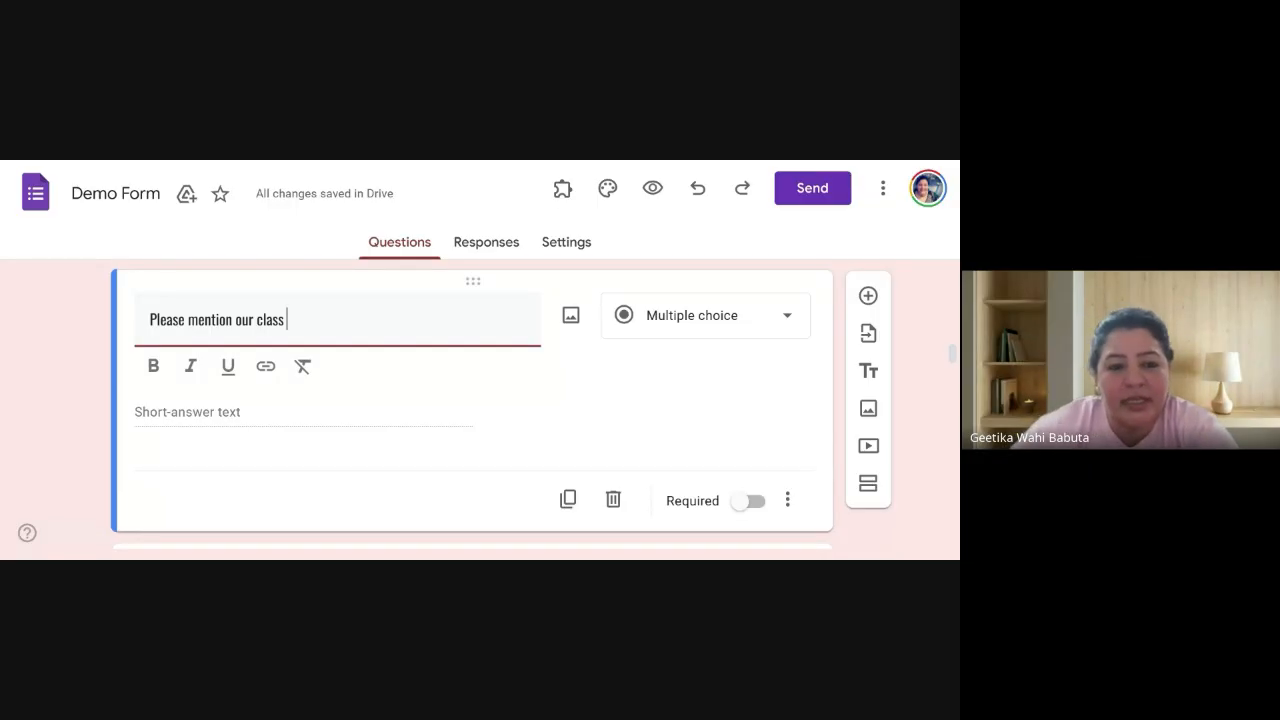
Change the class question's type to Drop-down and name its first option "Class VI"
{"action": "left_click", "coordinate": [760, 329]}
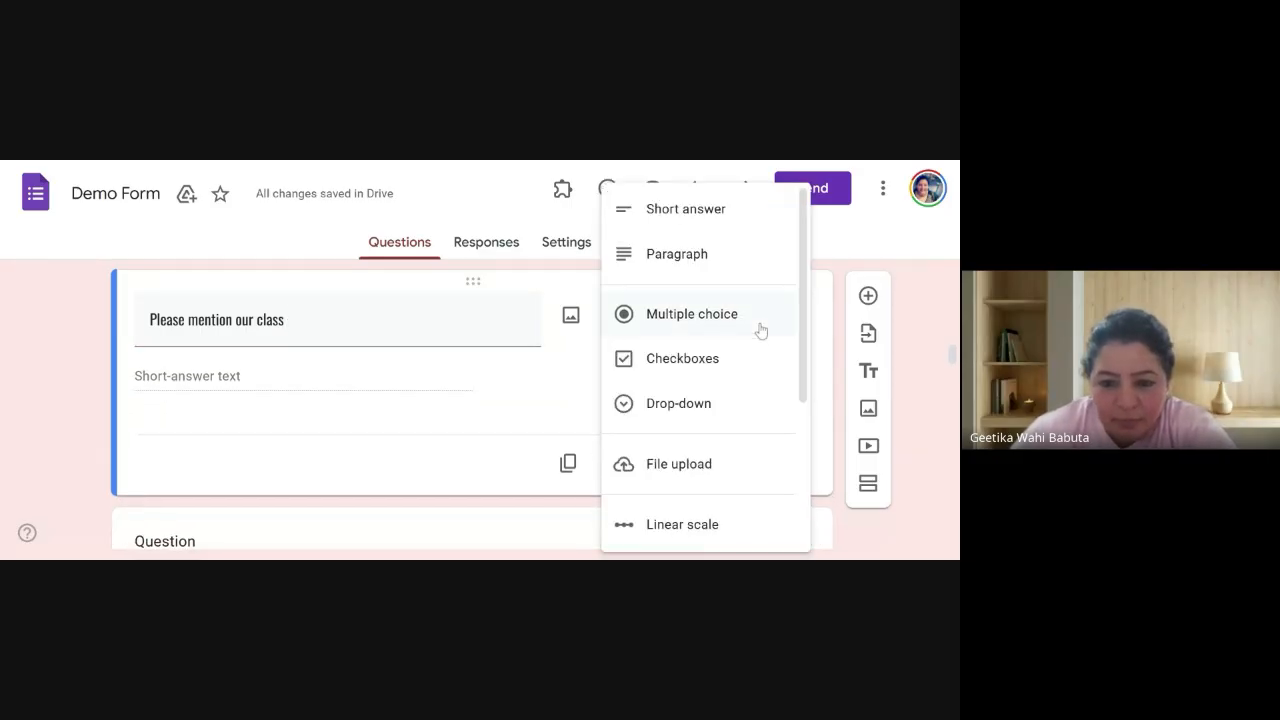
{"action": "left_click", "coordinate": [690, 405]}
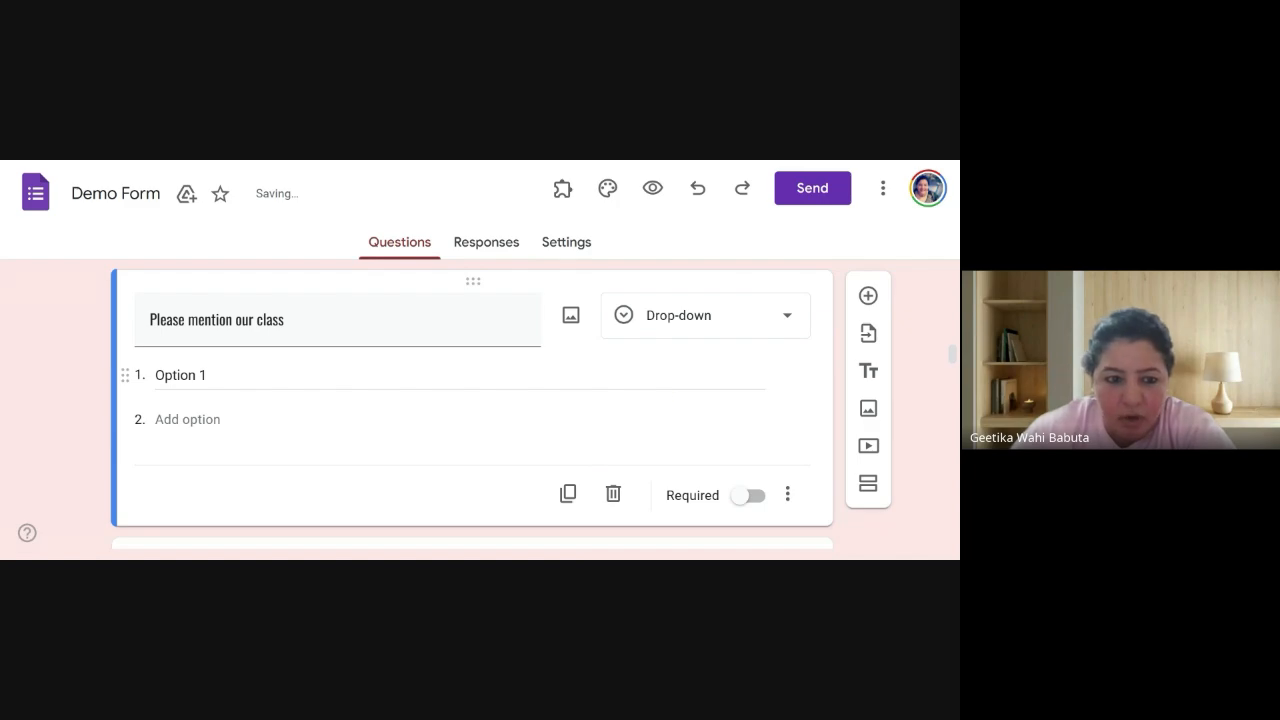
{"action": "left_click", "coordinate": [181, 375]}
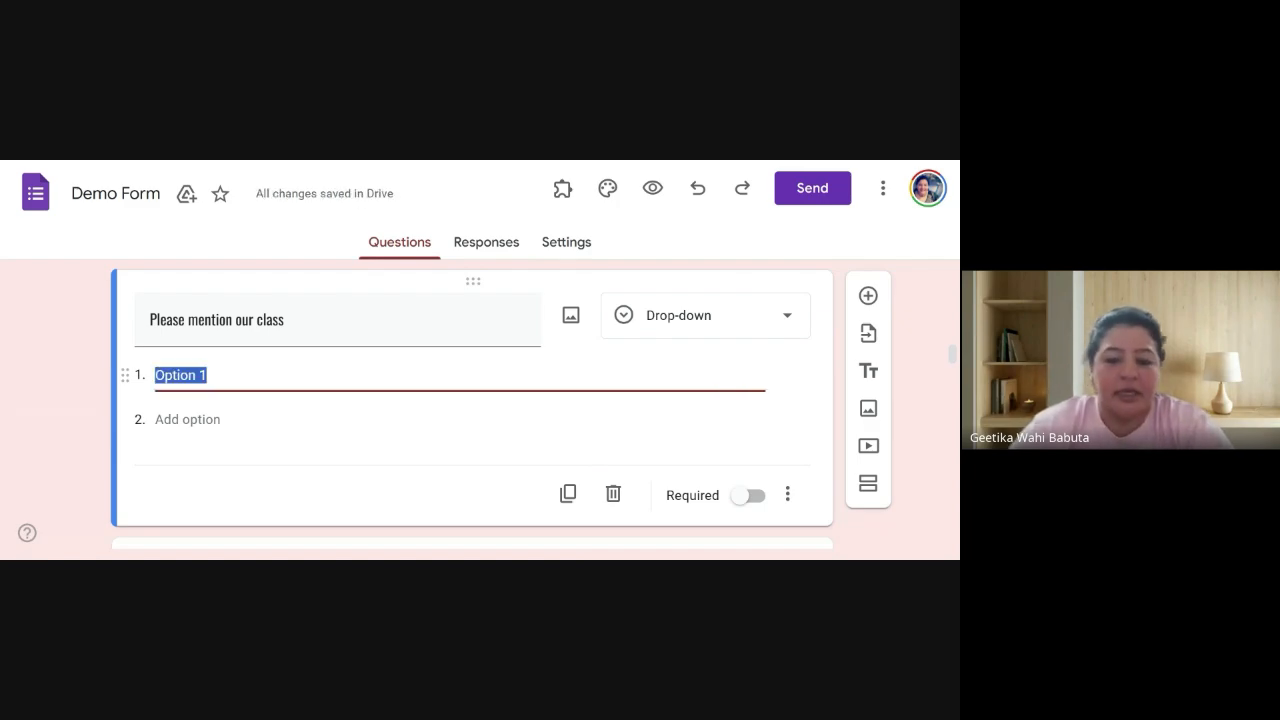
{"action": "key", "text": "BackSpace"}
{"action": "type", "text": "C"}
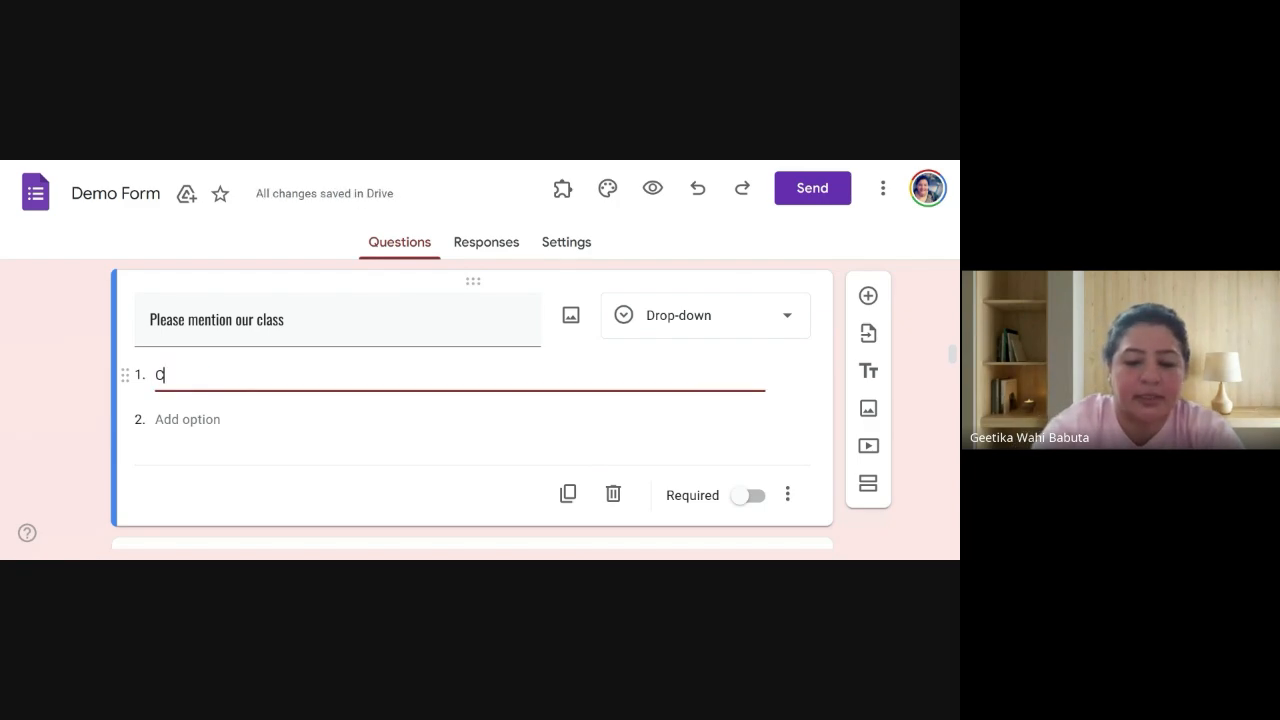
{"action": "type", "text": "lass VI"}
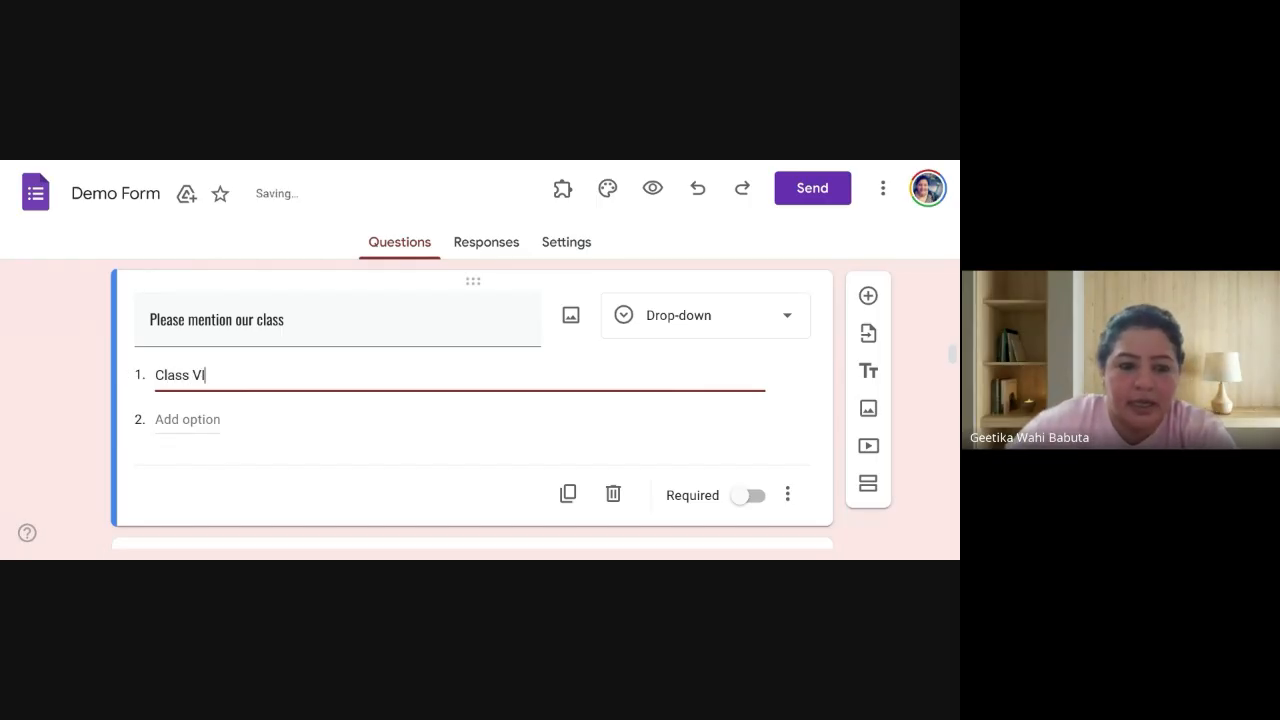
Add "Class VII" and "Class VIII" as the second and third options of the class question
{"action": "left_click", "coordinate": [215, 440]}
{"action": "type", "text": "Cl"}
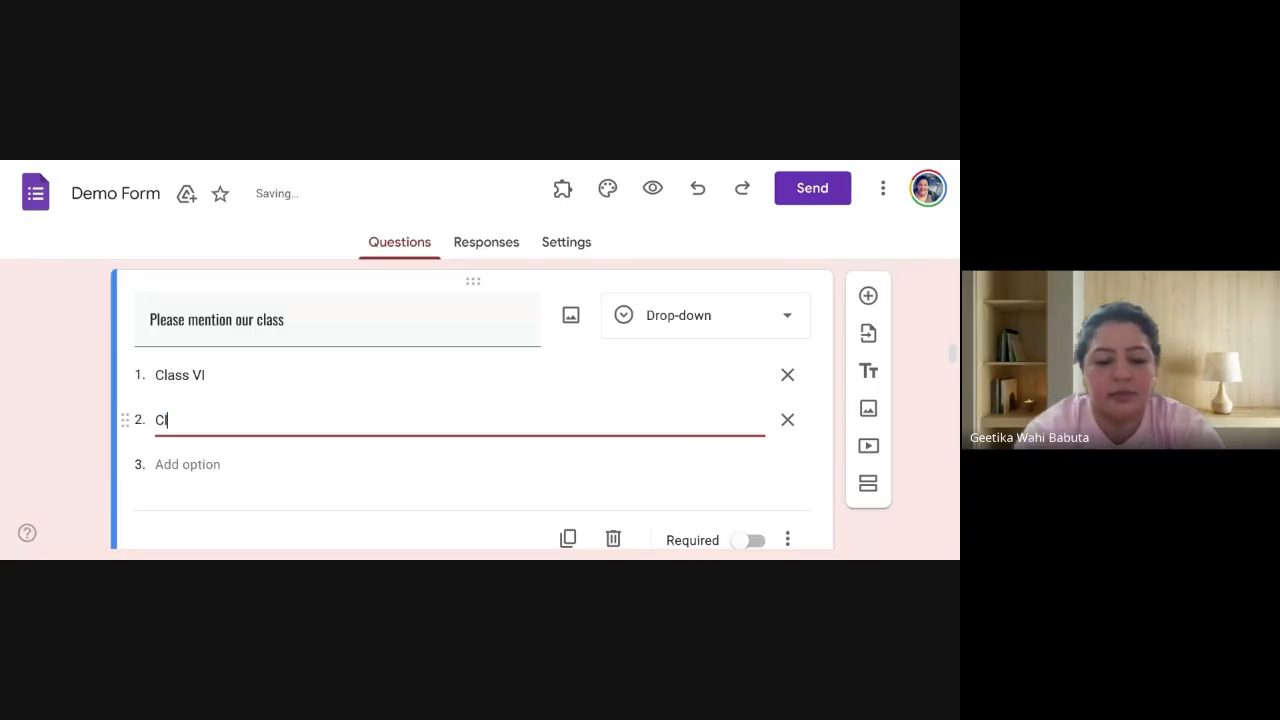
{"action": "type", "text": "ass "}
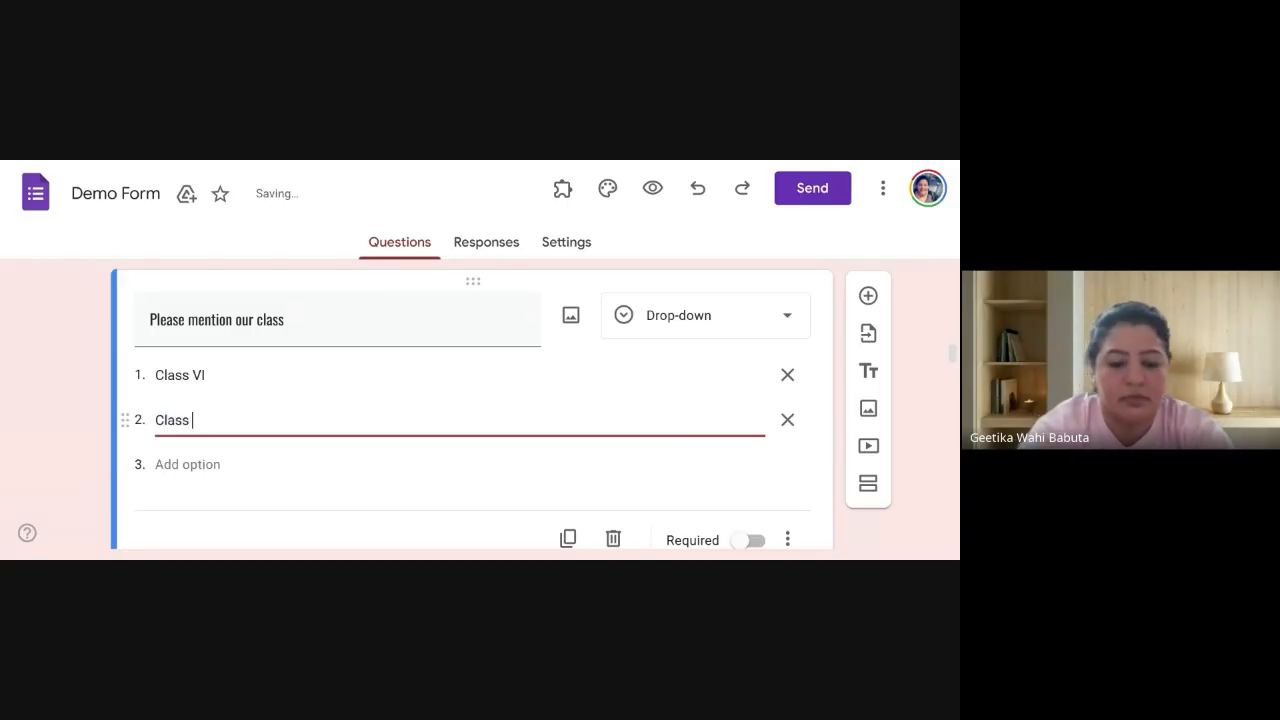
{"action": "type", "text": "VII"}
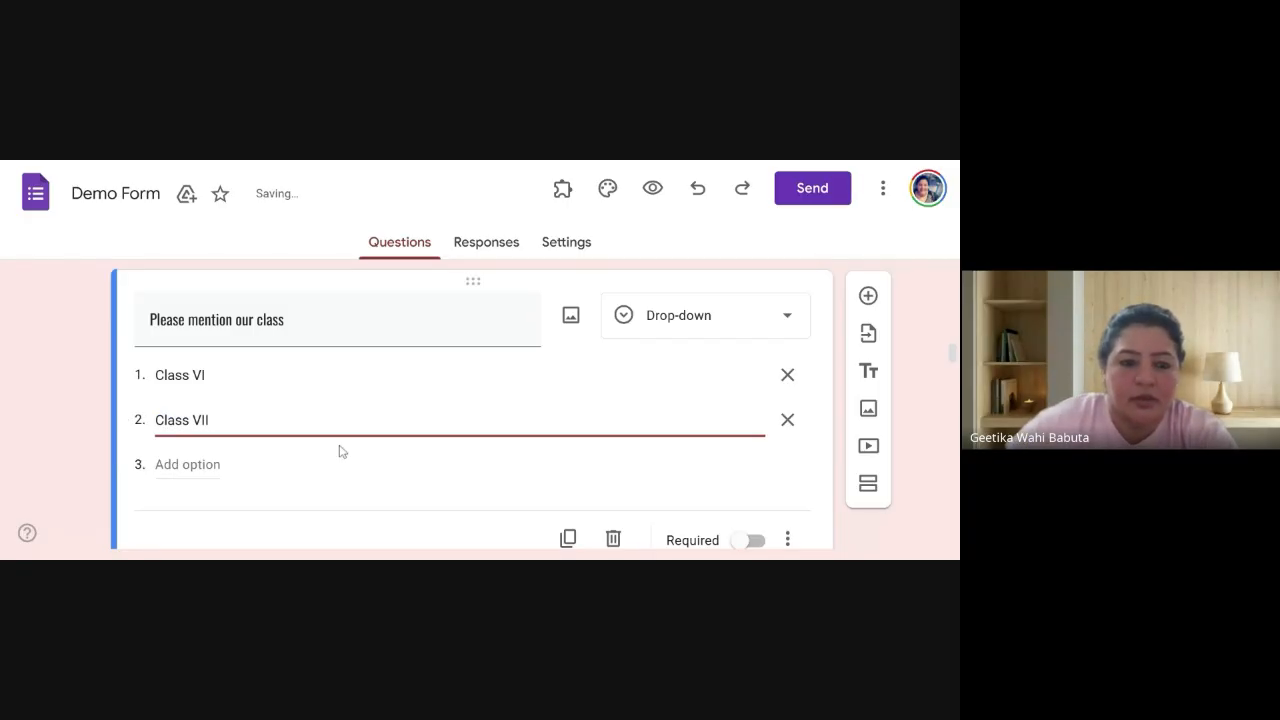
{"action": "key", "text": "Return"}
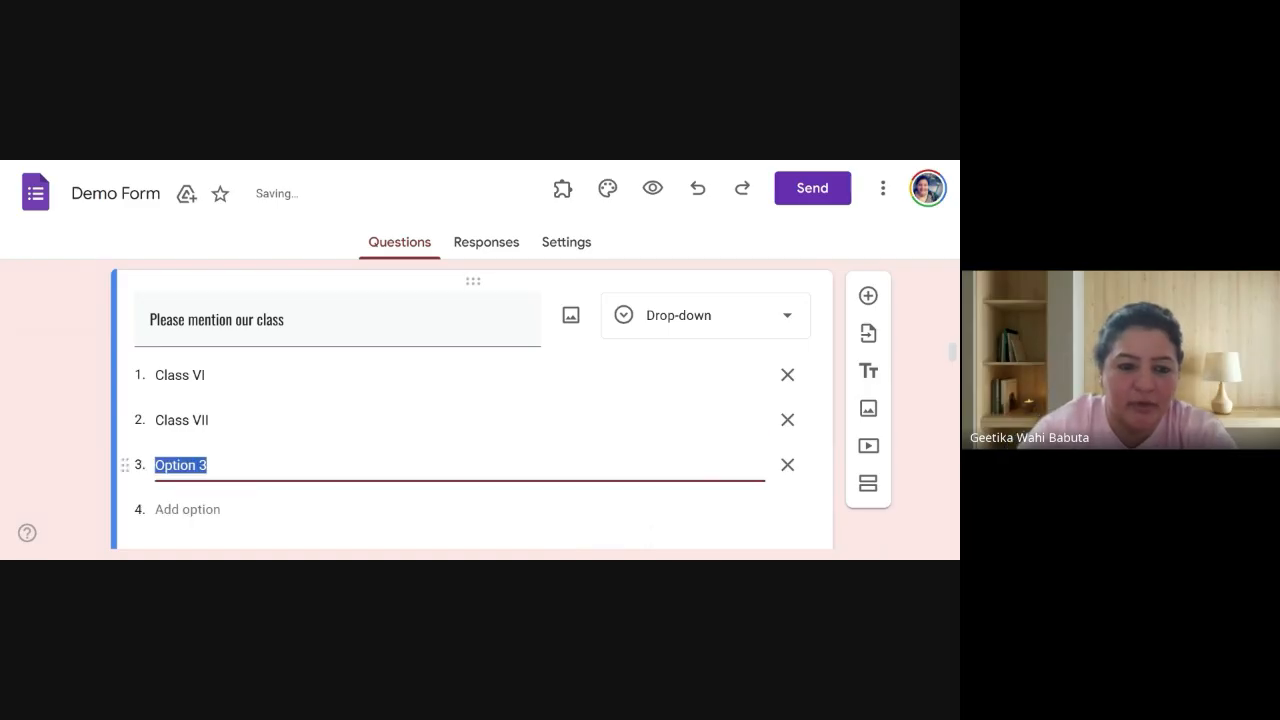
{"action": "key", "text": "BackSpace"}
{"action": "type", "text": "C"}
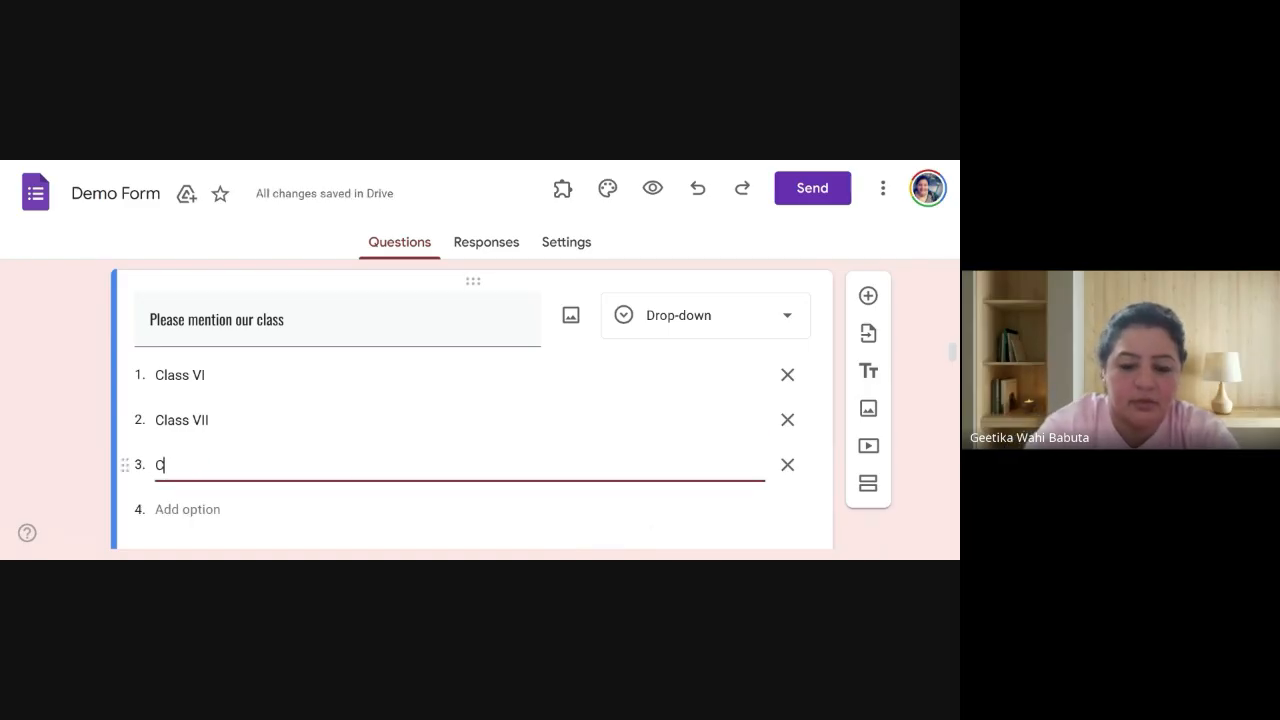
{"action": "type", "text": "lass VIII"}
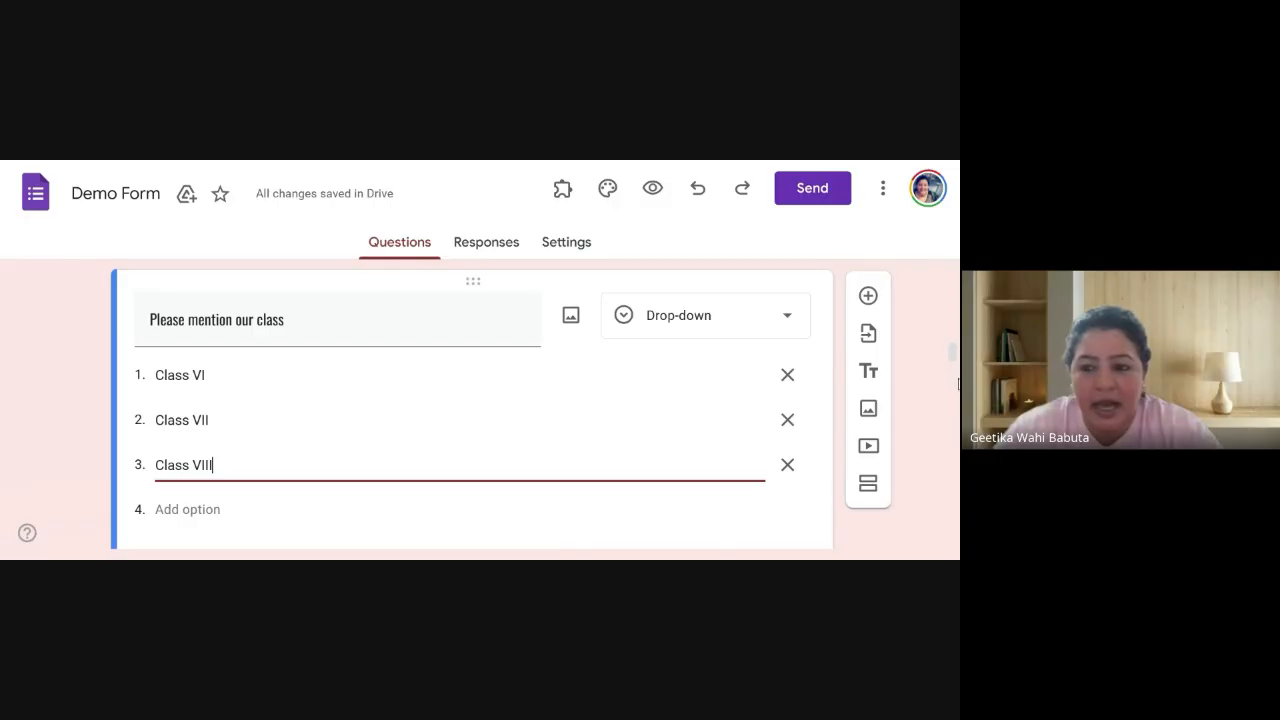
Title the blank question below the class question "Section" and change its type to Checkboxes
{"action": "left_click_drag", "start_coordinate": [953, 360], "coordinate": [950, 374]}
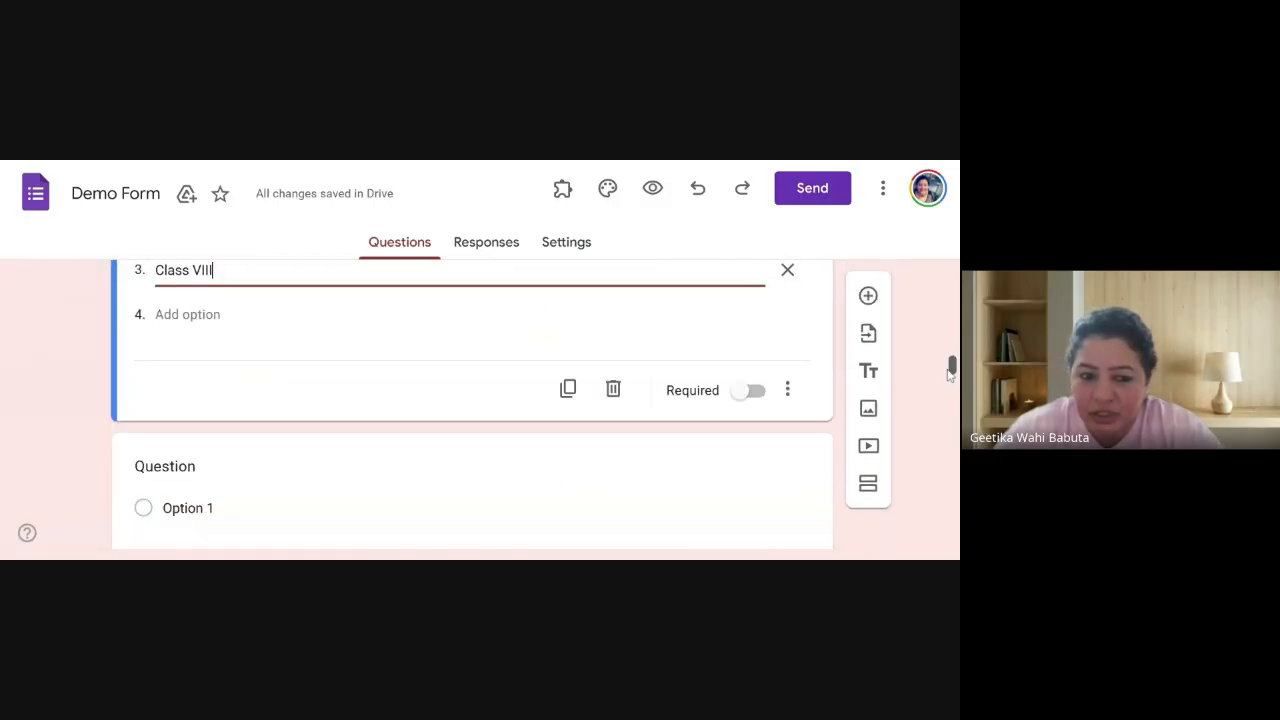
{"action": "left_click", "coordinate": [163, 475]}
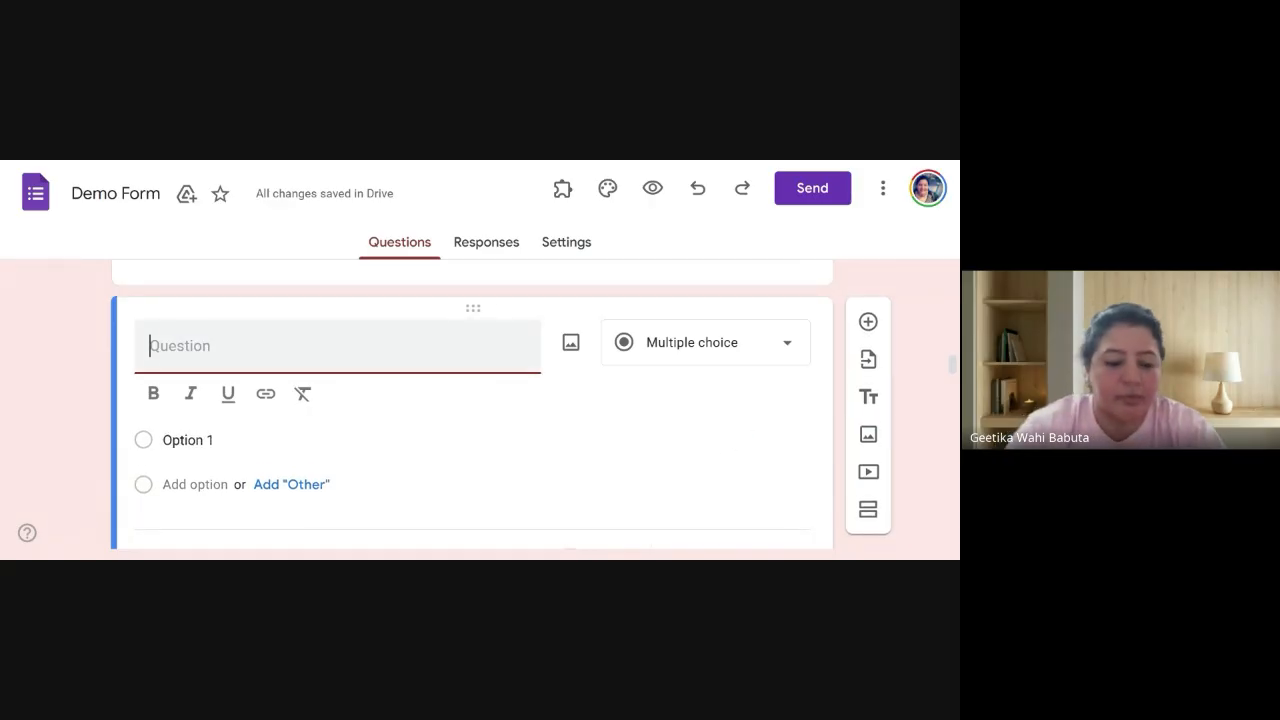
{"action": "type", "text": "Section"}
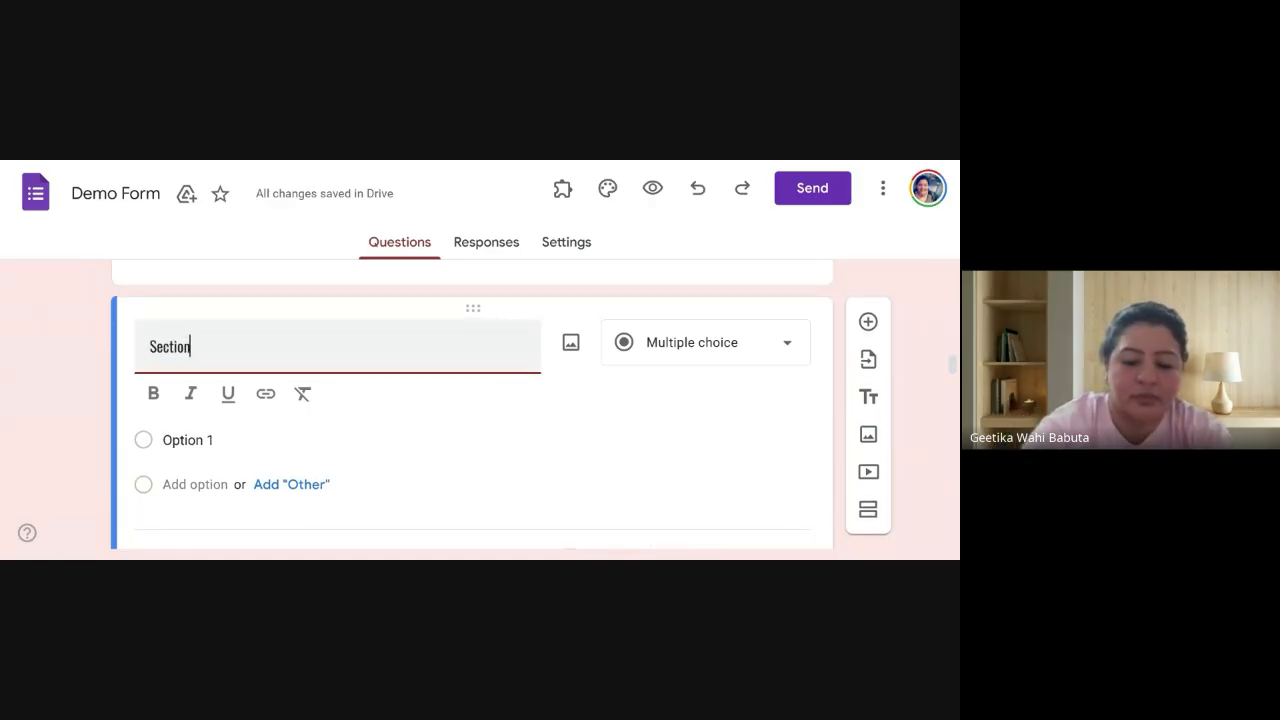
{"action": "left_click", "coordinate": [744, 363]}
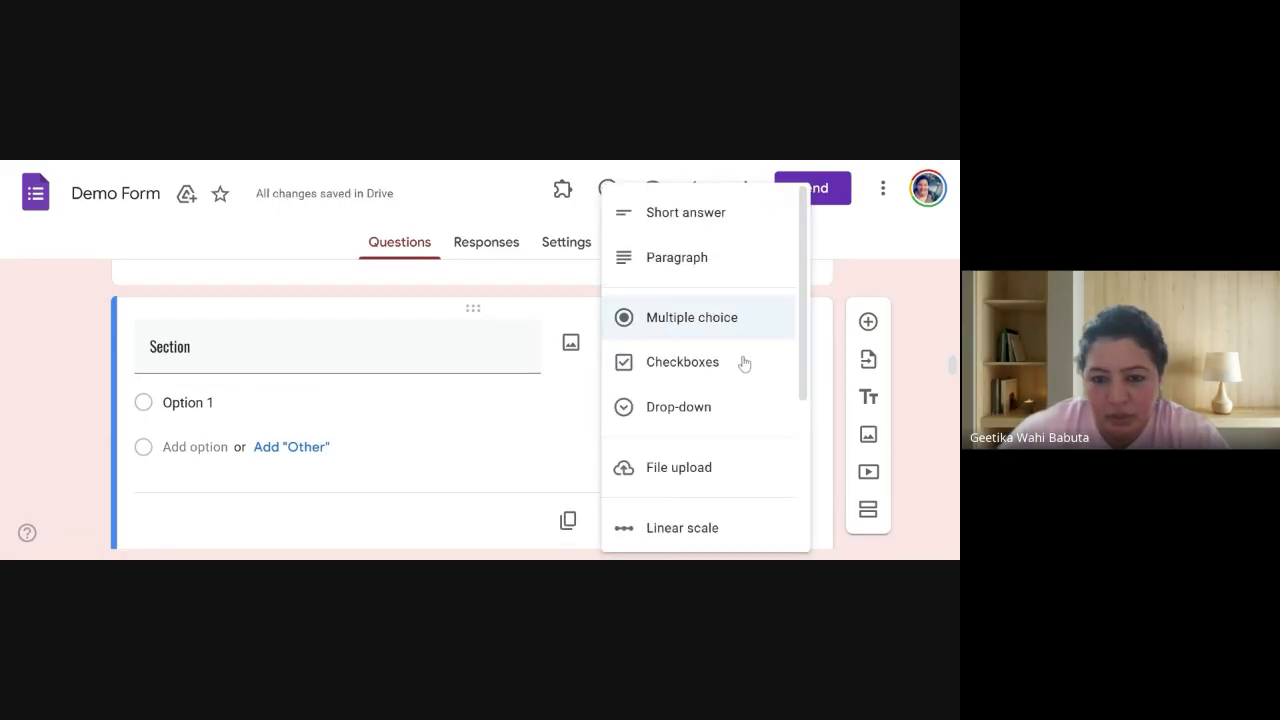
{"action": "left_click", "coordinate": [669, 366]}
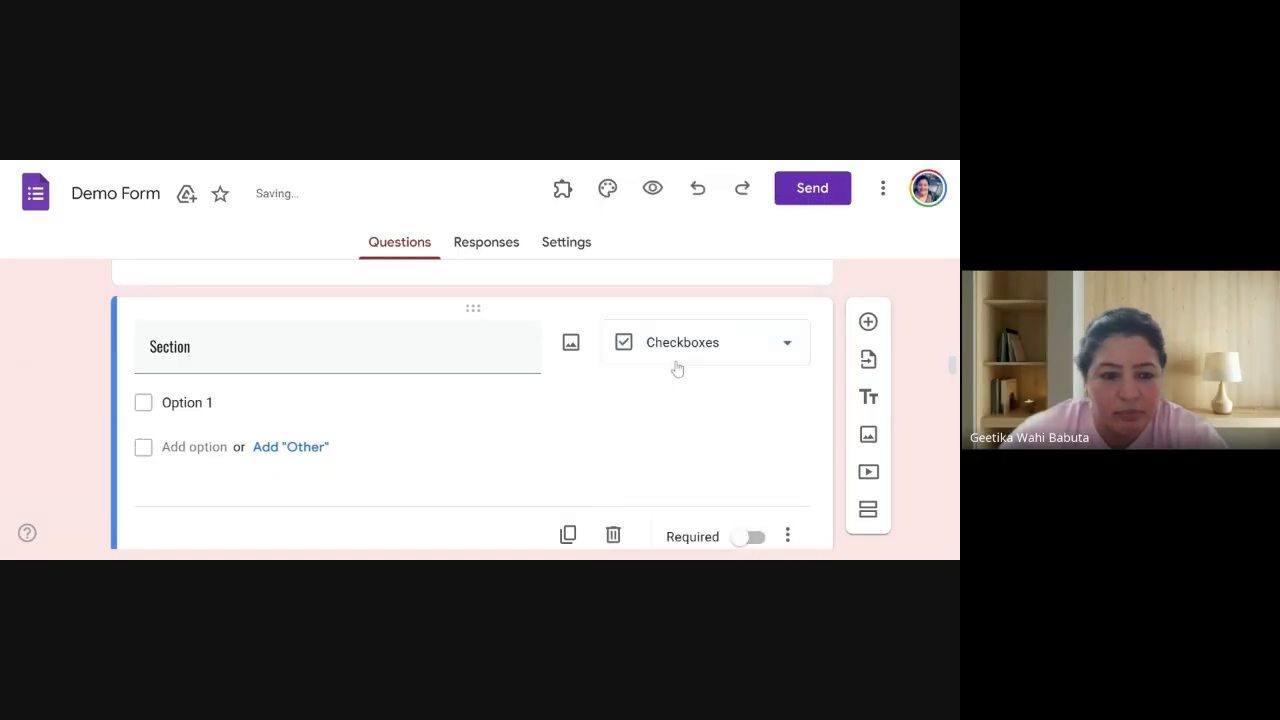
Name the Section question's first option "A" and add all the suggested options B, C and D
{"action": "left_click", "coordinate": [145, 404]}
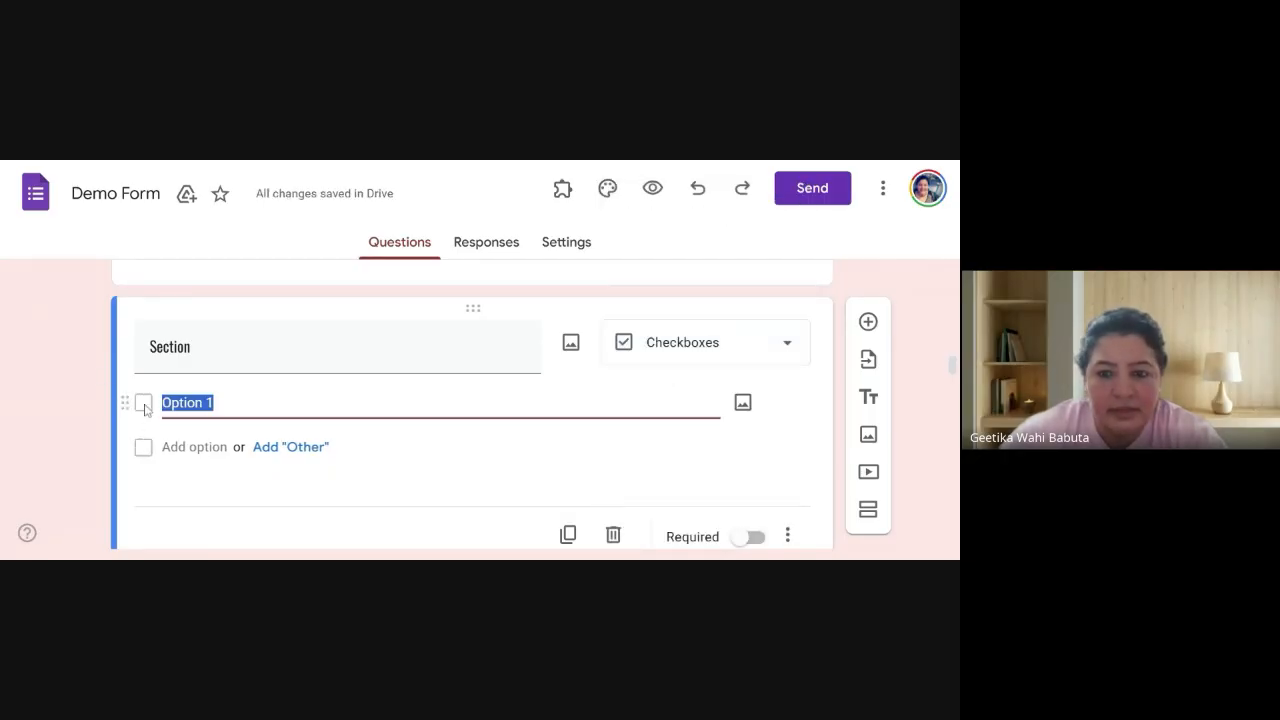
{"action": "type", "text": "A"}
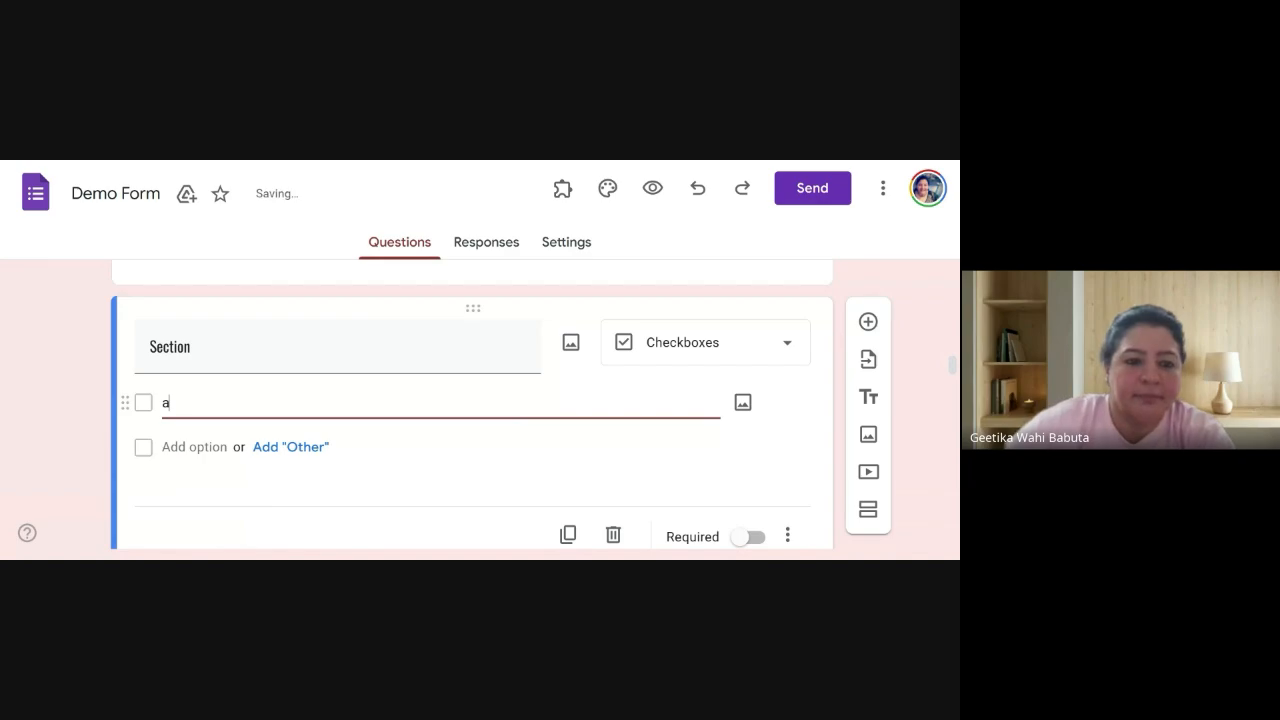
{"action": "key", "text": "BackSpace"}
{"action": "type", "text": "A"}
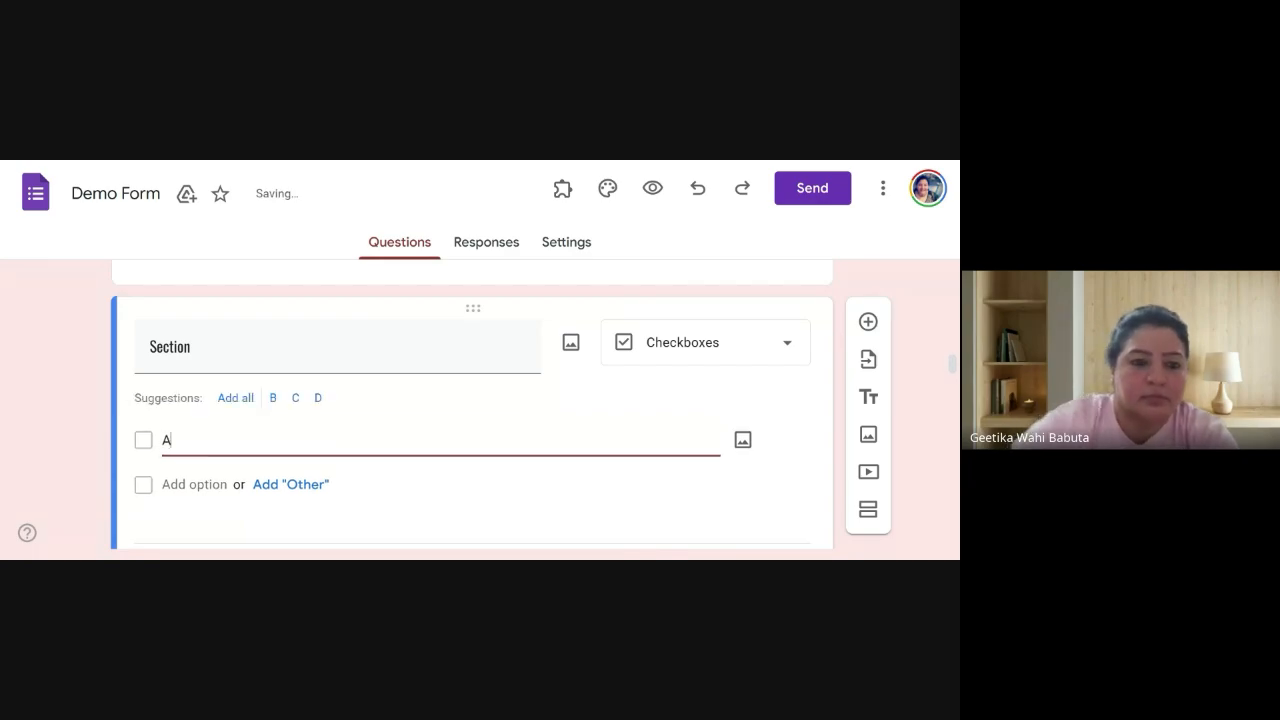
{"action": "left_click", "coordinate": [237, 398]}
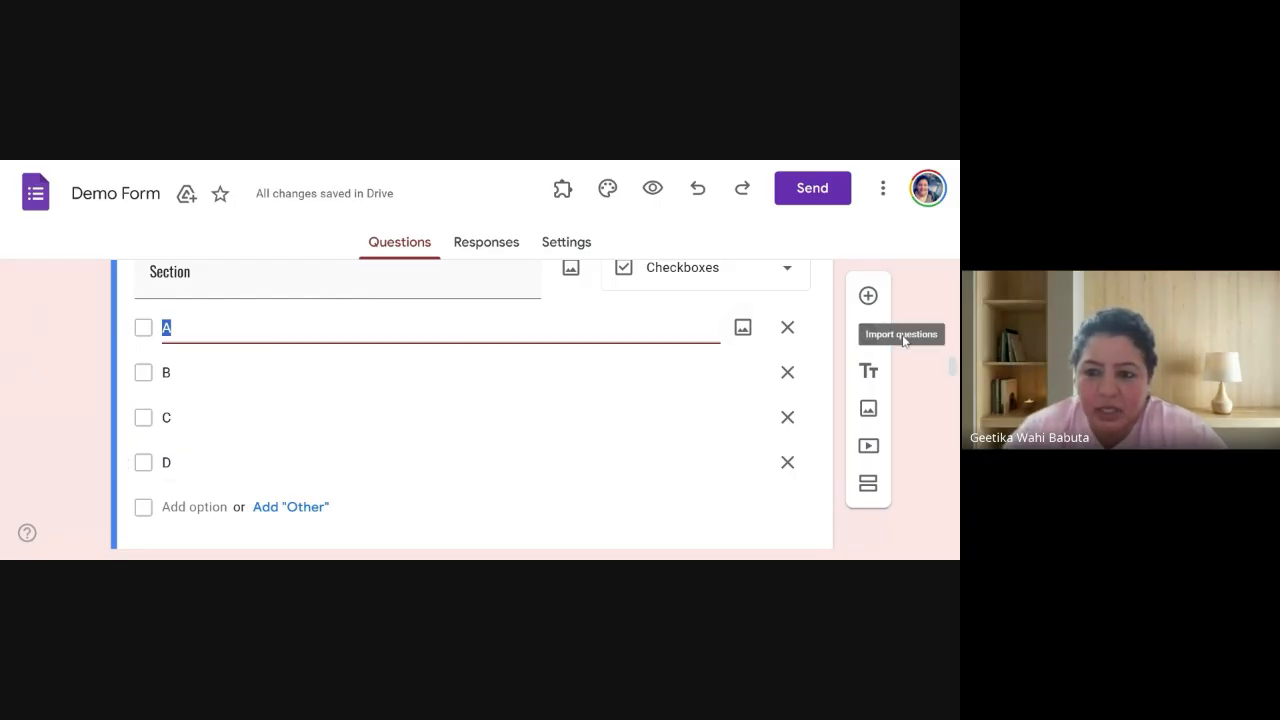
Make the "Please mention our class" question required
{"action": "scroll", "coordinate": [937, 383], "scroll_direction": "up", "scroll_amount": 1}
{"action": "scroll", "coordinate": [937, 383], "scroll_direction": "up", "scroll_amount": 3}
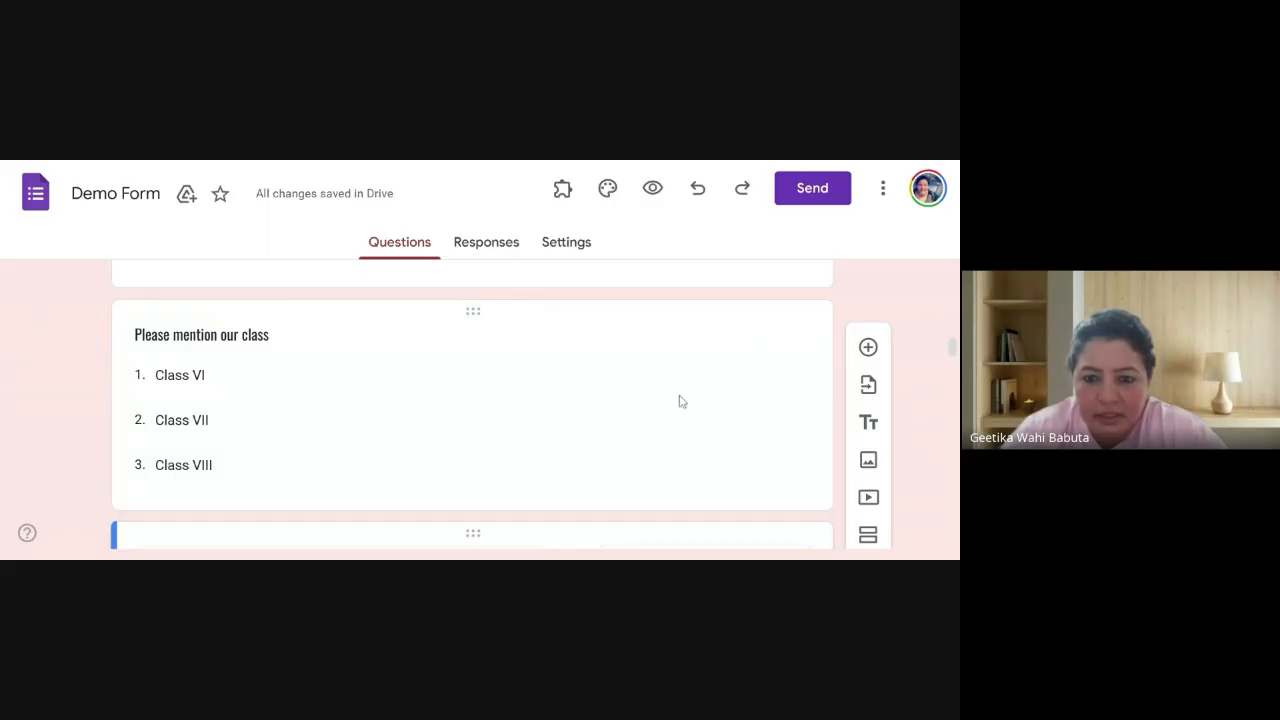
{"action": "left_click", "coordinate": [678, 401]}
{"action": "scroll", "coordinate": [714, 467], "scroll_direction": "down", "scroll_amount": 2}
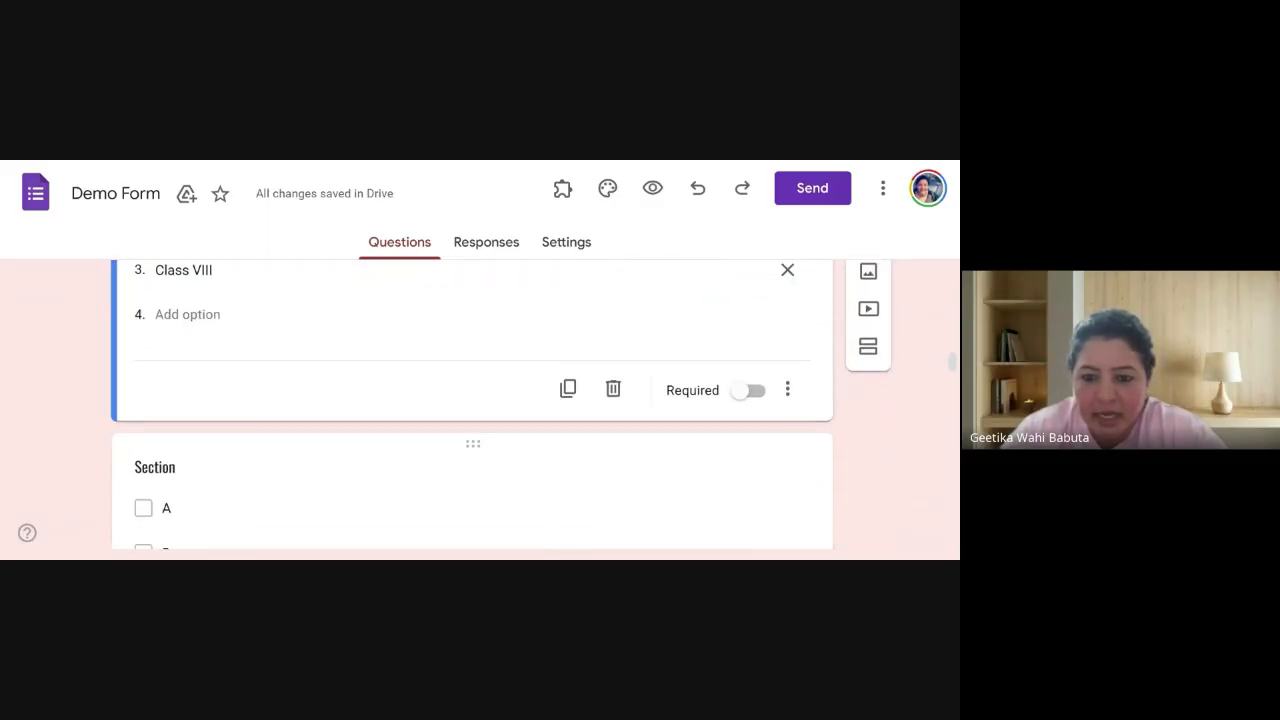
{"action": "left_click", "coordinate": [756, 392]}
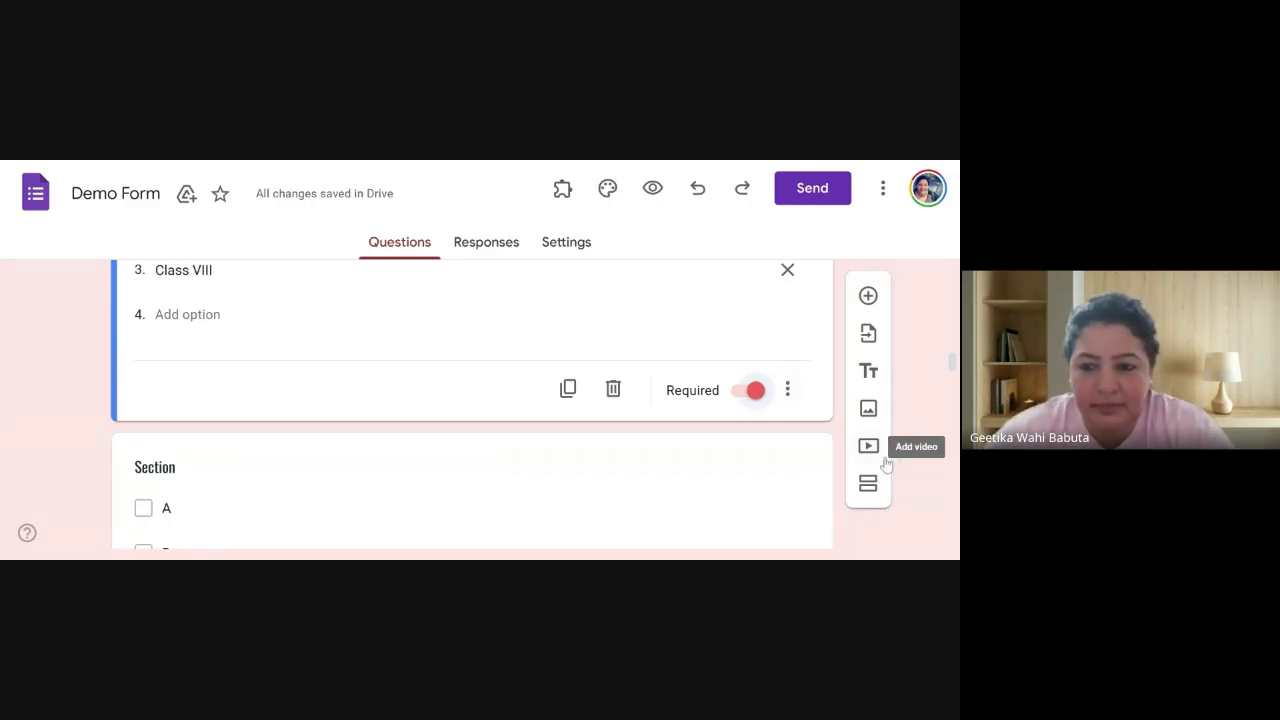
Make the Section question required
{"action": "scroll", "coordinate": [920, 477], "scroll_direction": "down", "scroll_amount": 3}
{"action": "left_click", "coordinate": [720, 378]}
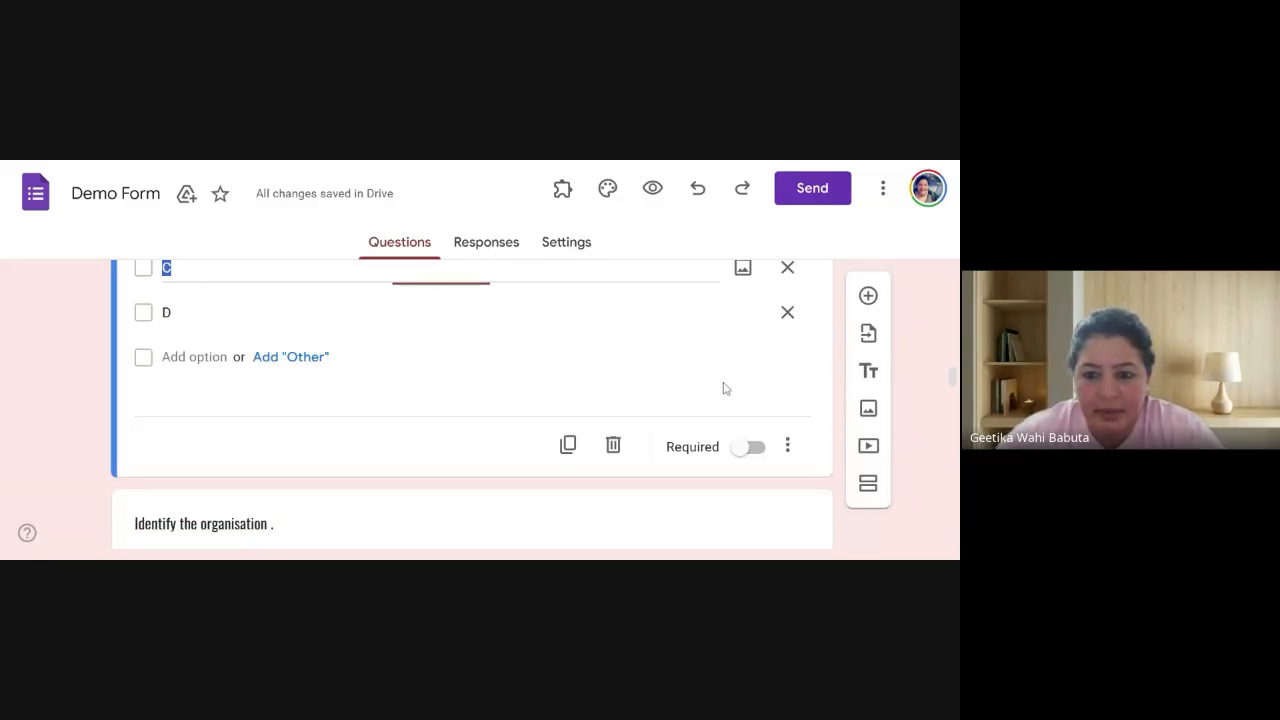
{"action": "left_click", "coordinate": [745, 452]}
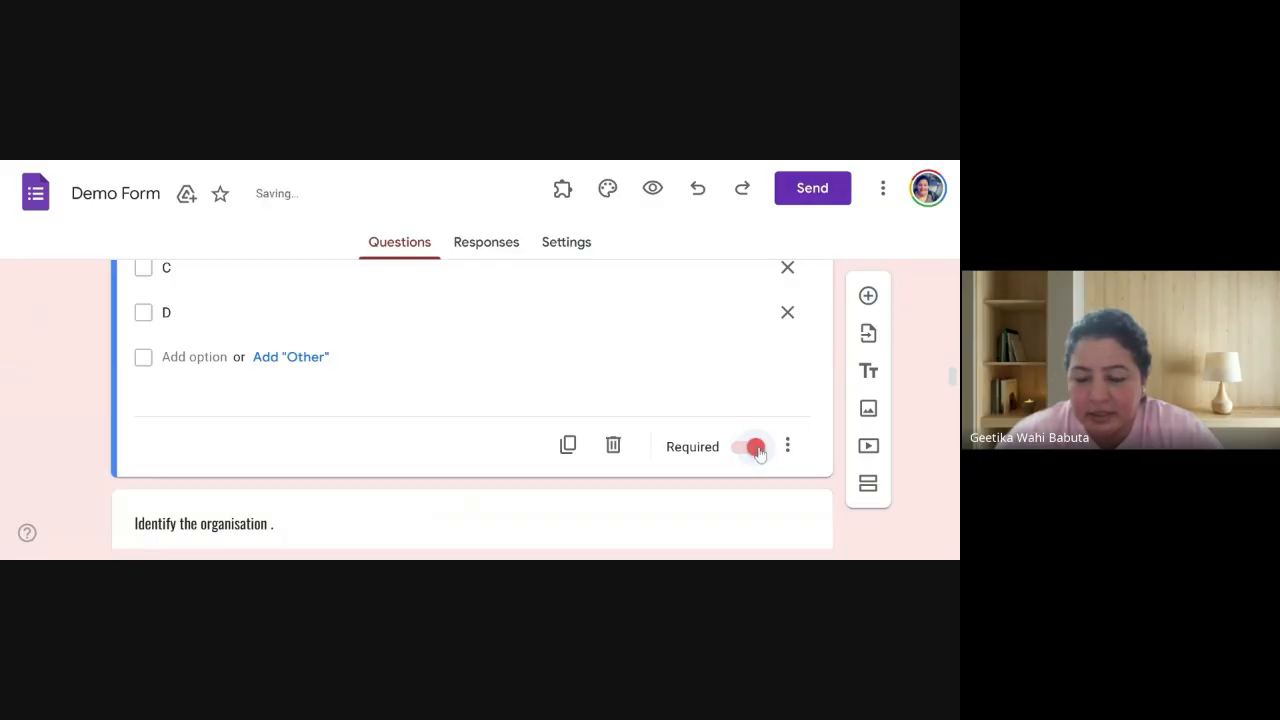
Change the type of the blank question below the World Health Organization image to Multiple-choice grid
{"action": "scroll", "coordinate": [925, 474], "scroll_direction": "down", "scroll_amount": 1}
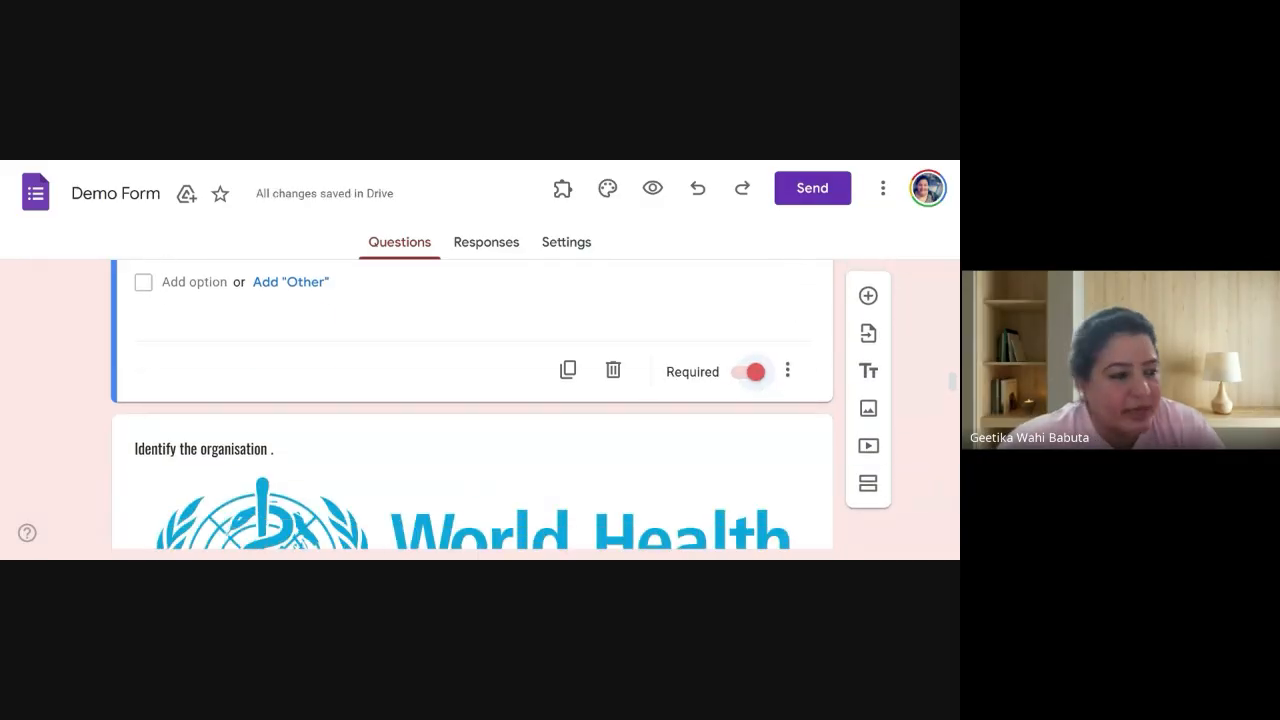
{"action": "scroll", "coordinate": [925, 474], "scroll_direction": "up", "scroll_amount": 4}
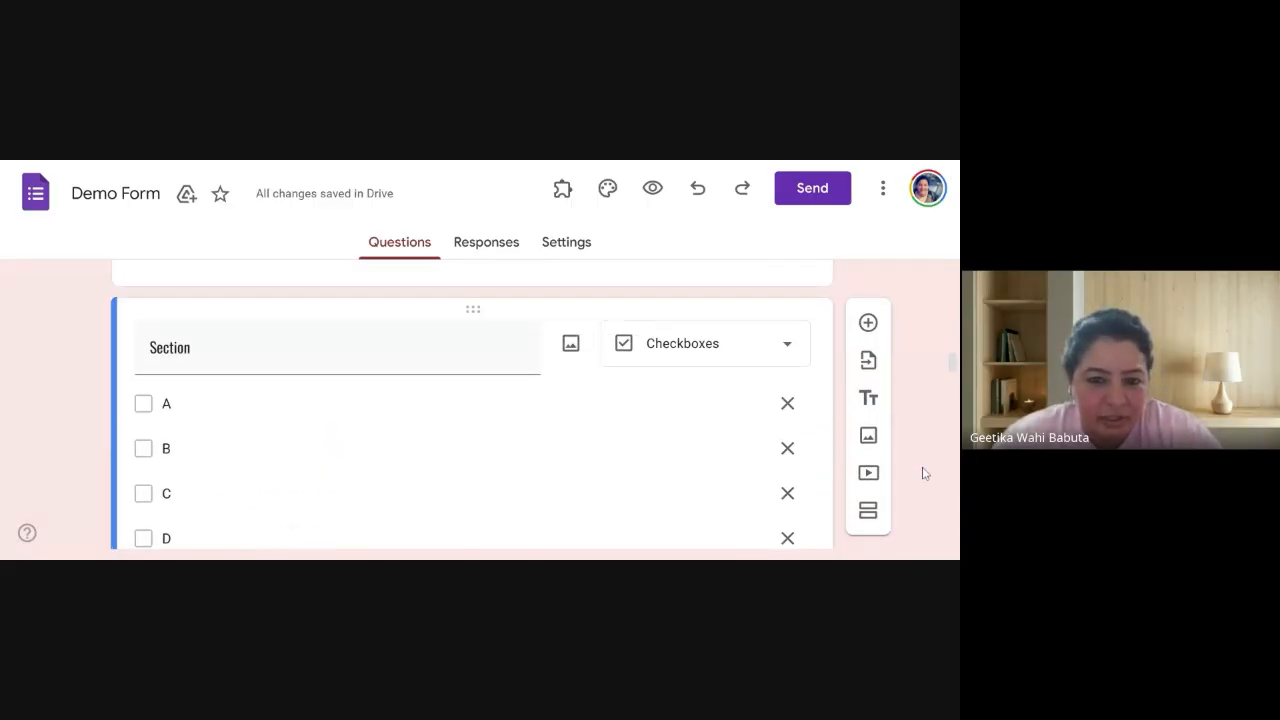
{"action": "scroll", "coordinate": [925, 474], "scroll_direction": "up", "scroll_amount": 5}
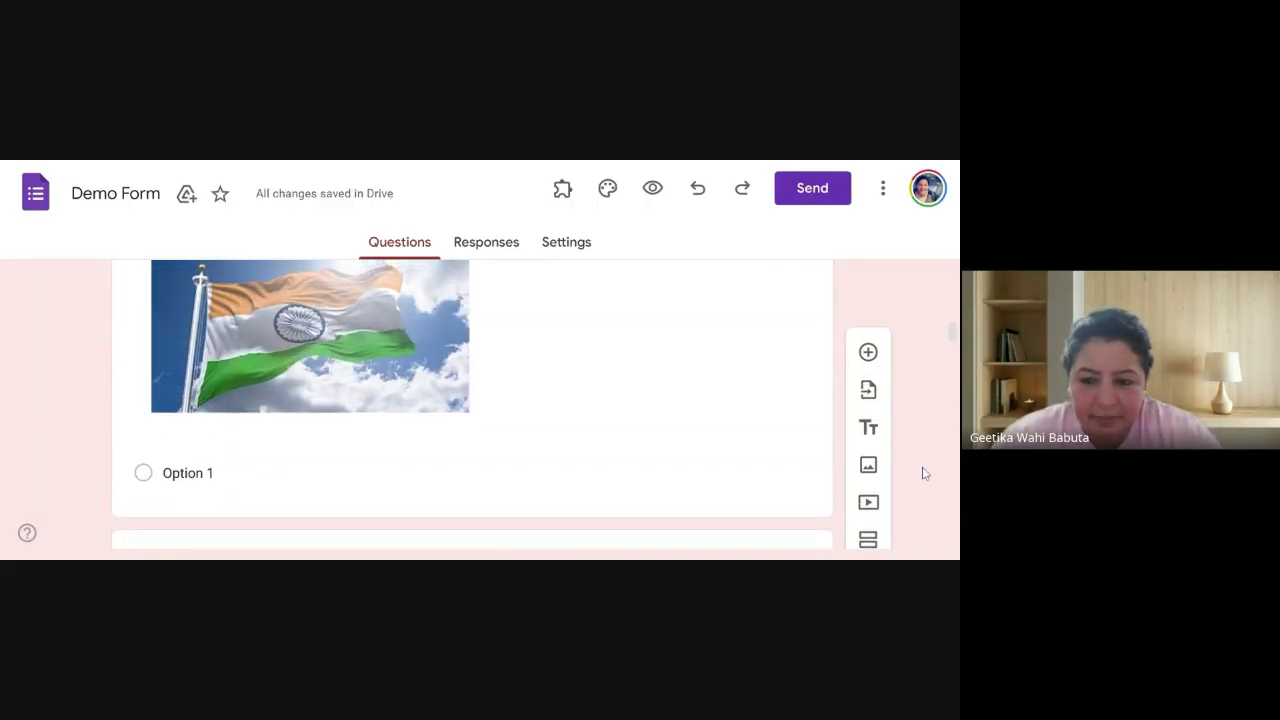
{"action": "scroll", "coordinate": [925, 474], "scroll_direction": "up", "scroll_amount": 1}
{"action": "scroll", "coordinate": [925, 474], "scroll_direction": "down", "scroll_amount": 3}
{"action": "scroll", "coordinate": [925, 474], "scroll_direction": "down", "scroll_amount": 12}
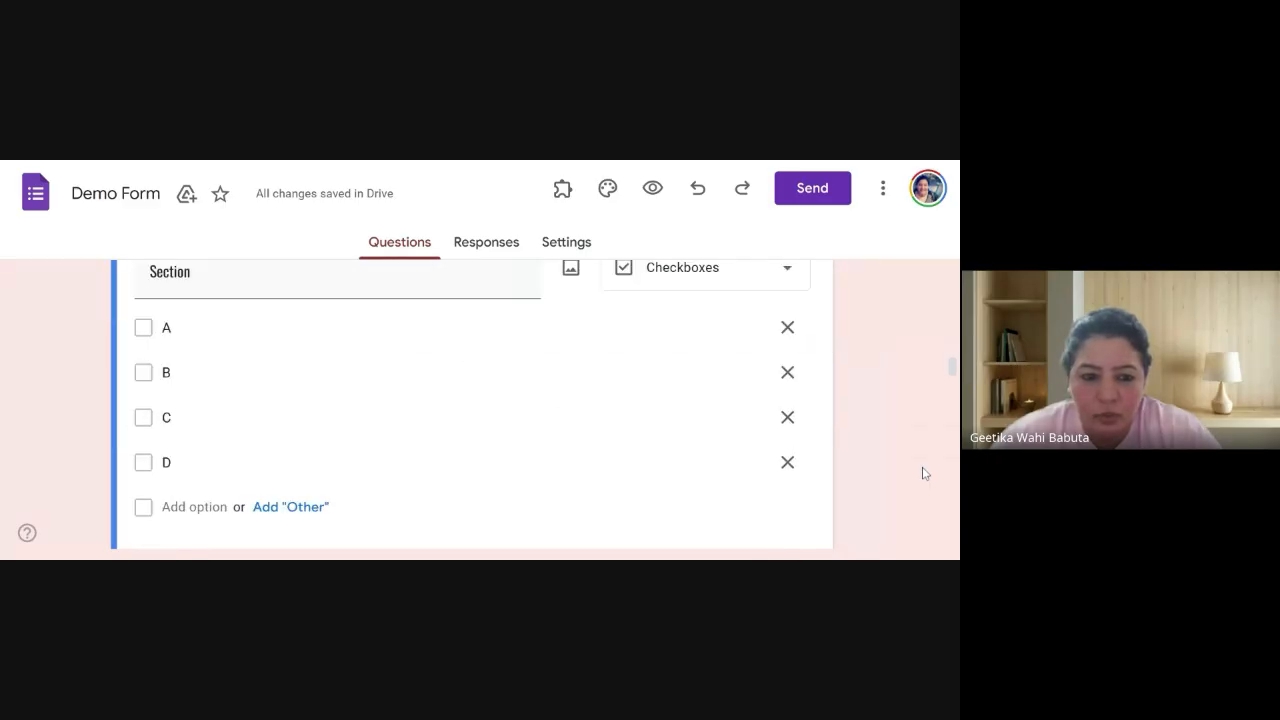
{"action": "scroll", "coordinate": [925, 474], "scroll_direction": "down", "scroll_amount": 1}
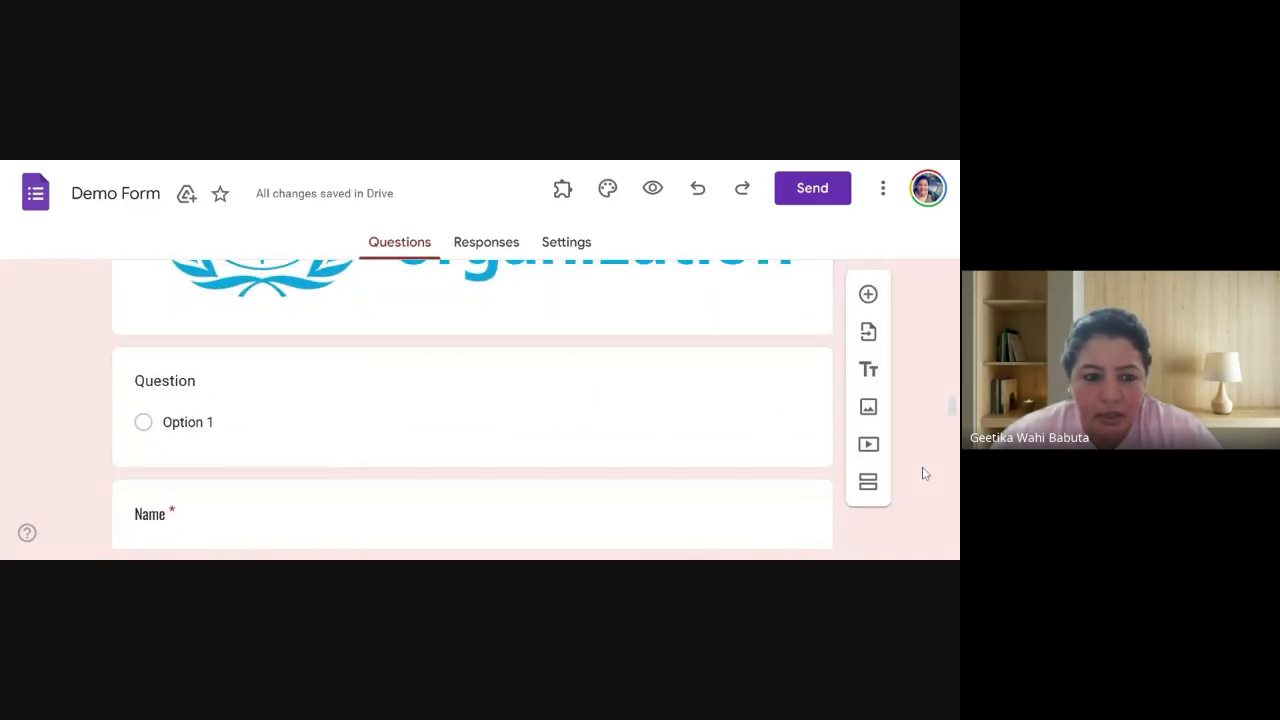
{"action": "left_click", "coordinate": [280, 357]}
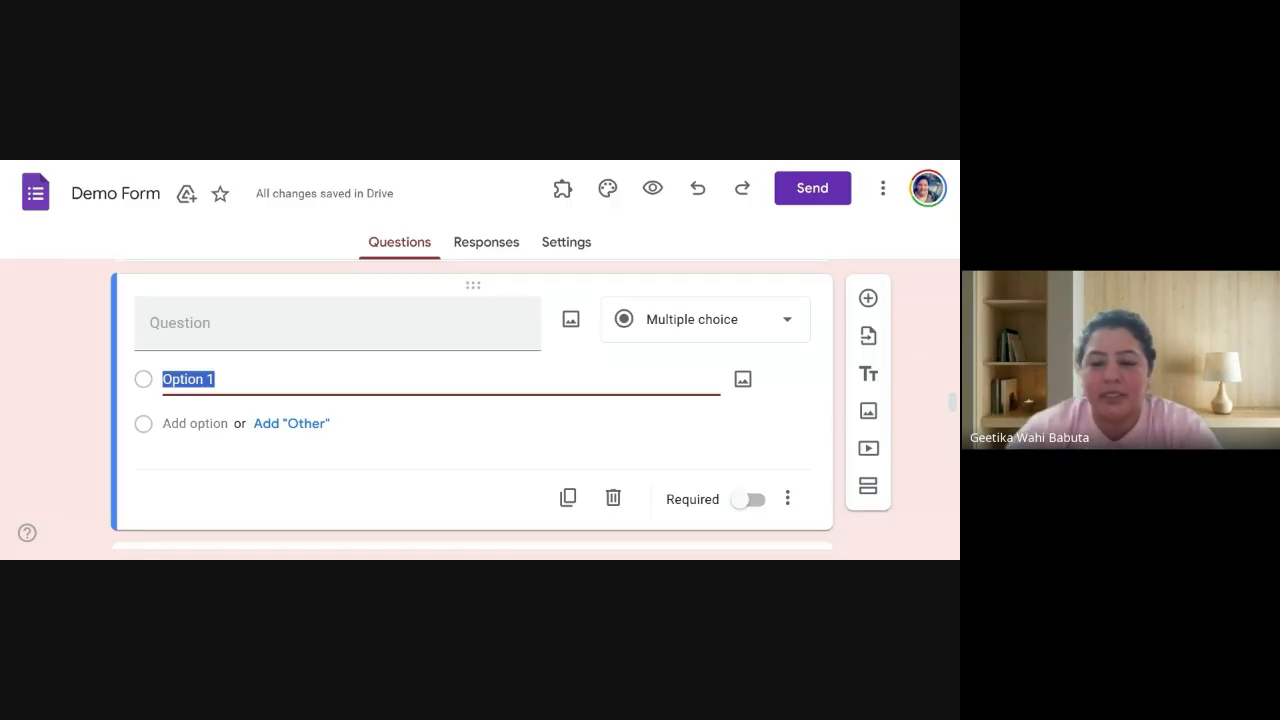
{"action": "left_click", "coordinate": [787, 322]}
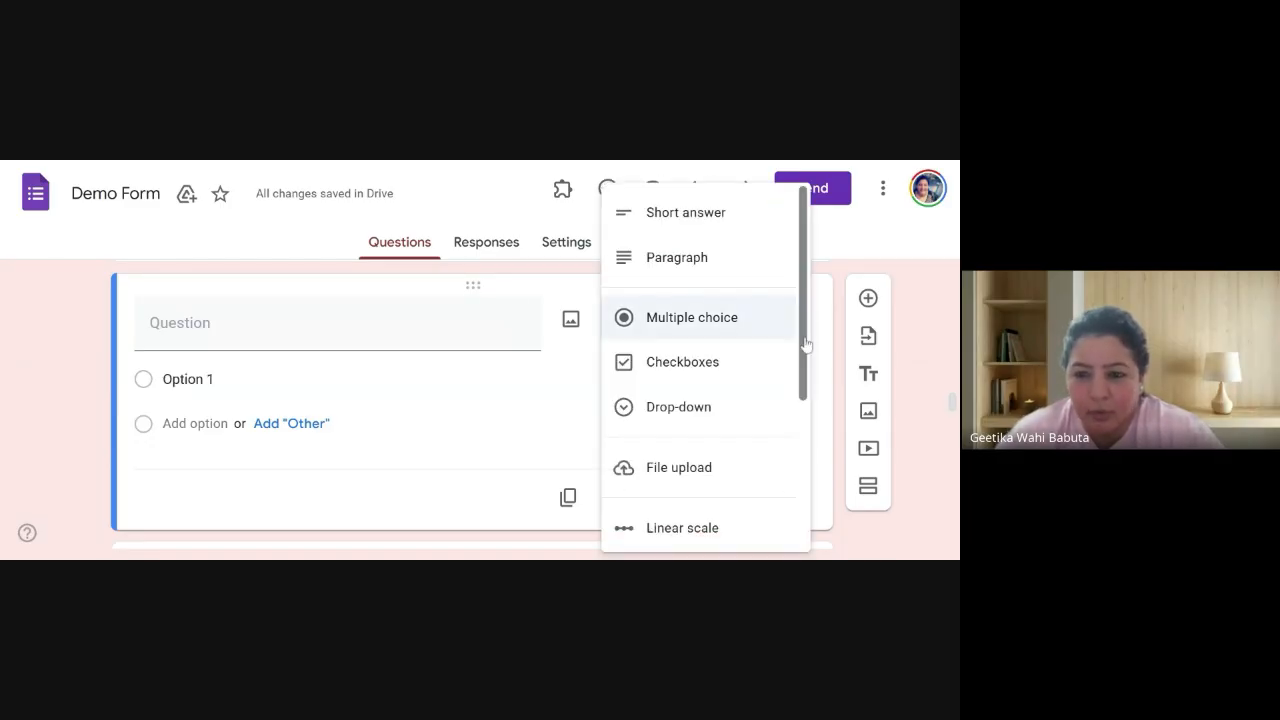
{"action": "scroll", "coordinate": [808, 370], "scroll_direction": "down", "scroll_amount": 2}
{"action": "scroll", "coordinate": [808, 370], "scroll_direction": "down", "scroll_amount": 5}
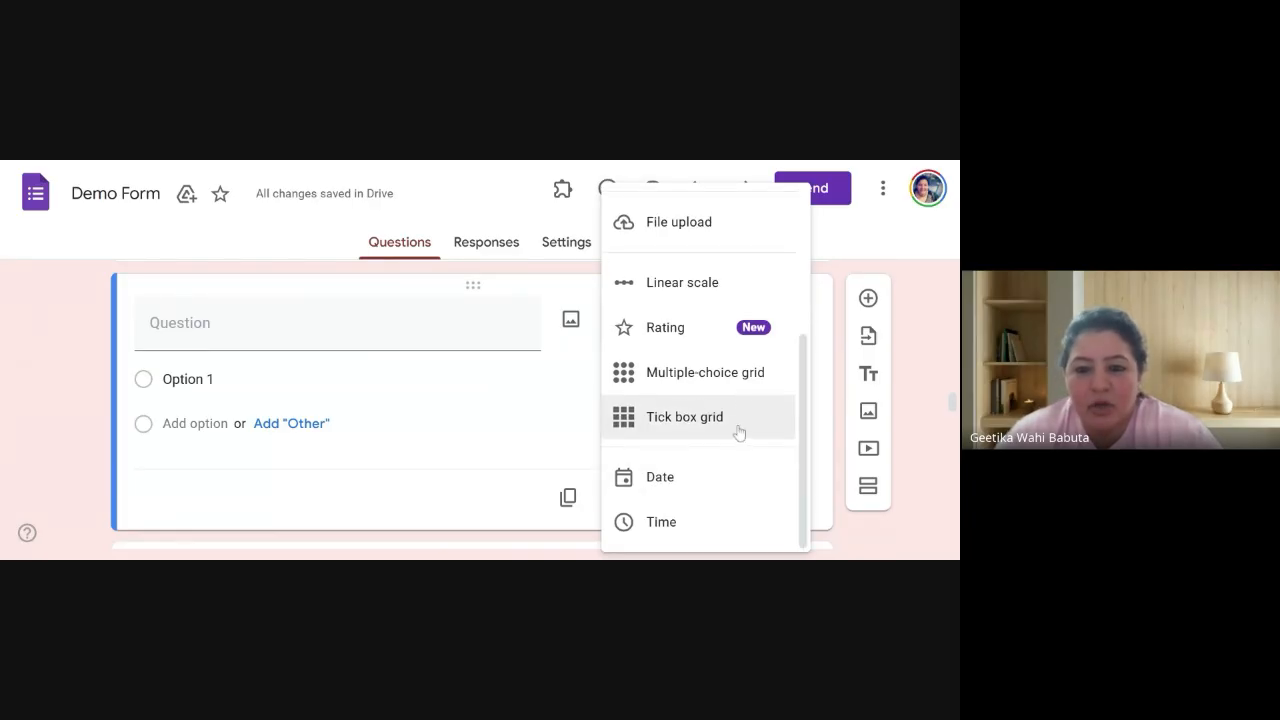
{"action": "left_click", "coordinate": [695, 378]}
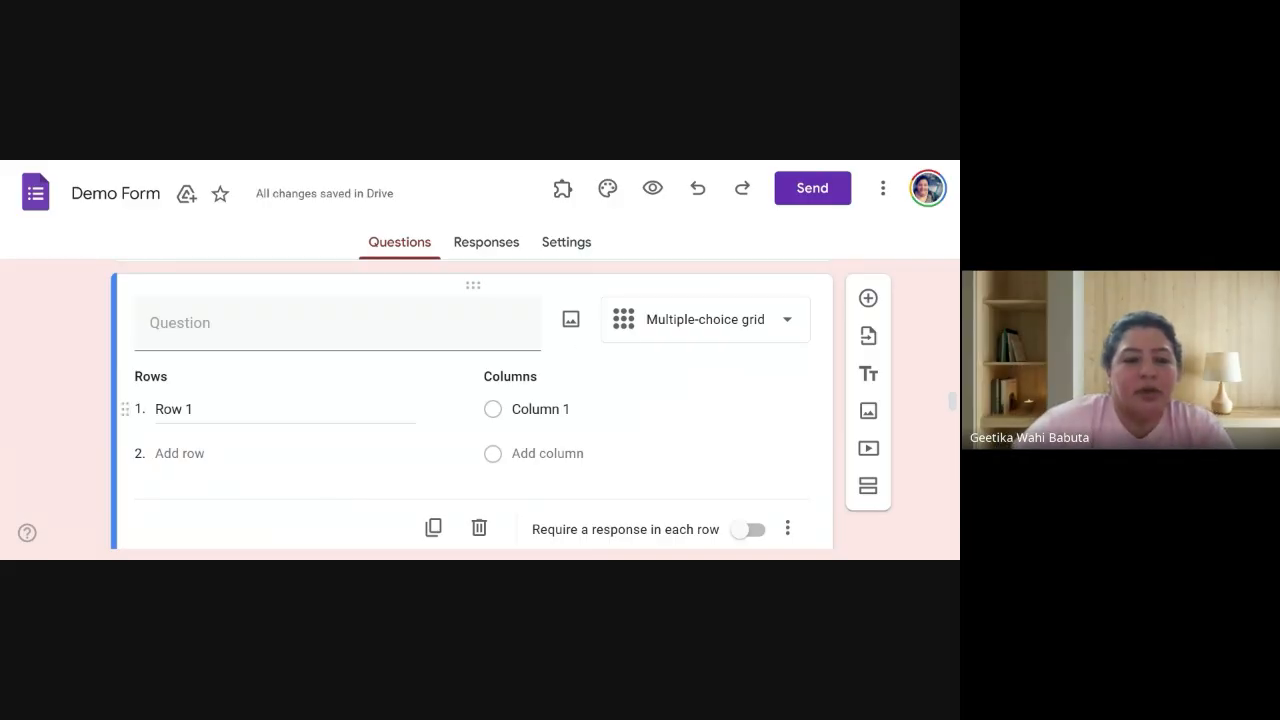
Name the grid question's first row "Vegetarian"
{"action": "left_click", "coordinate": [176, 409]}
{"action": "key", "text": "BackSpace"}
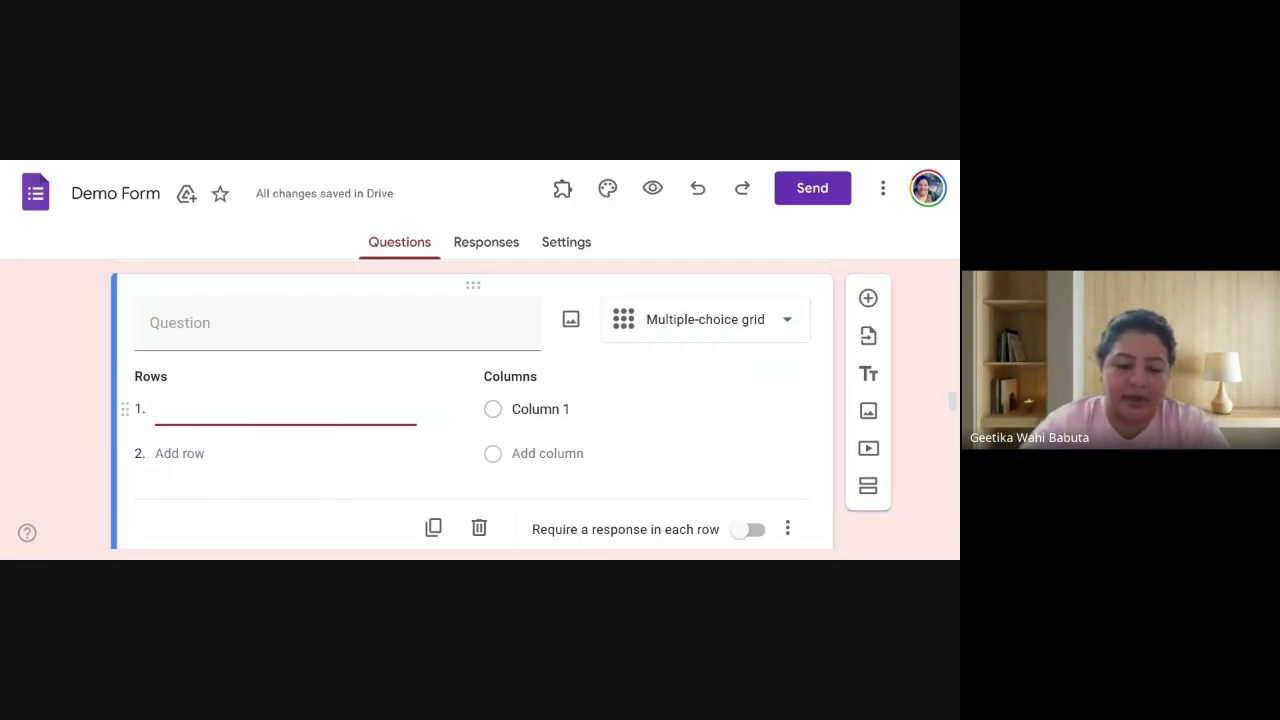
{"action": "type", "text": "V"}
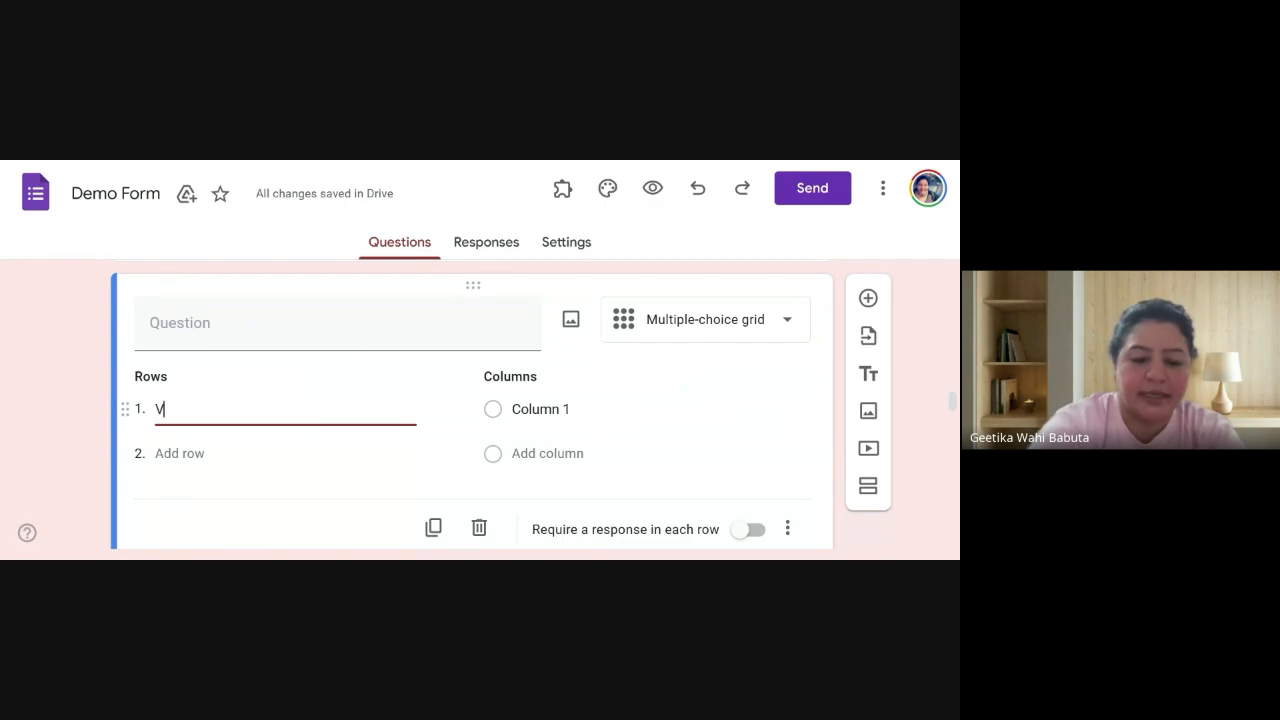
{"action": "type", "text": "egeta"}
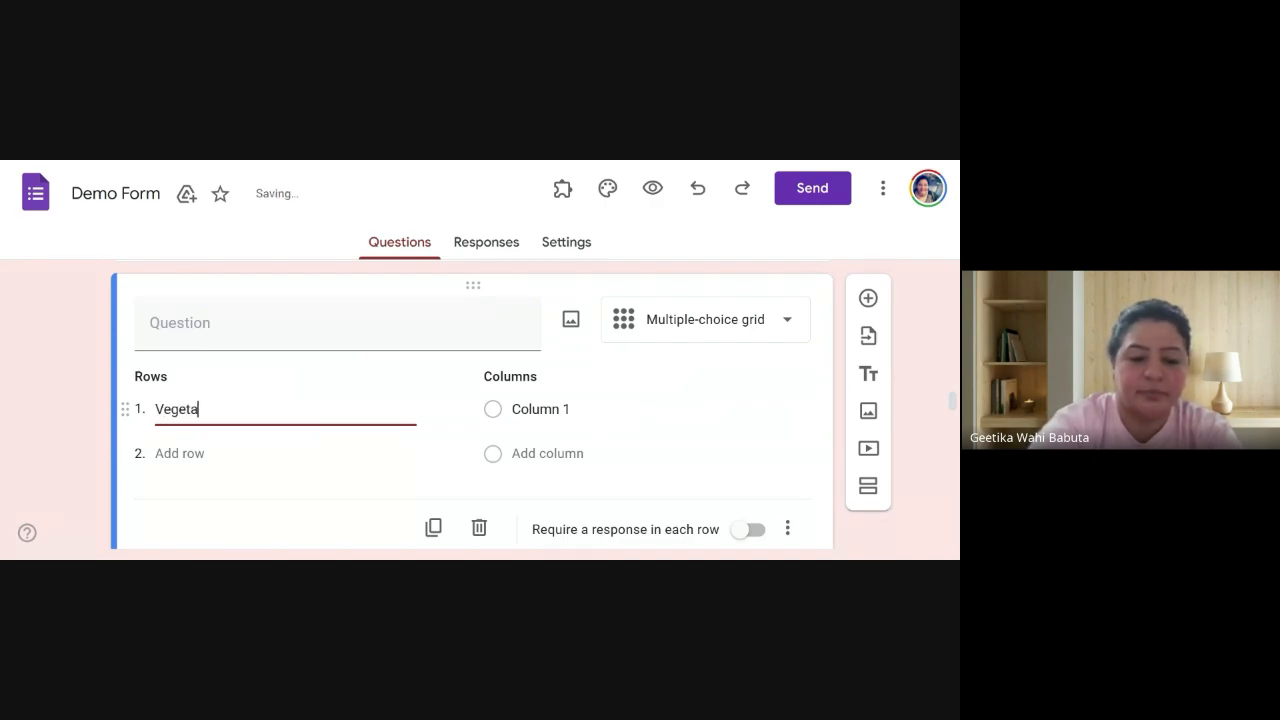
{"action": "type", "text": "ria"}
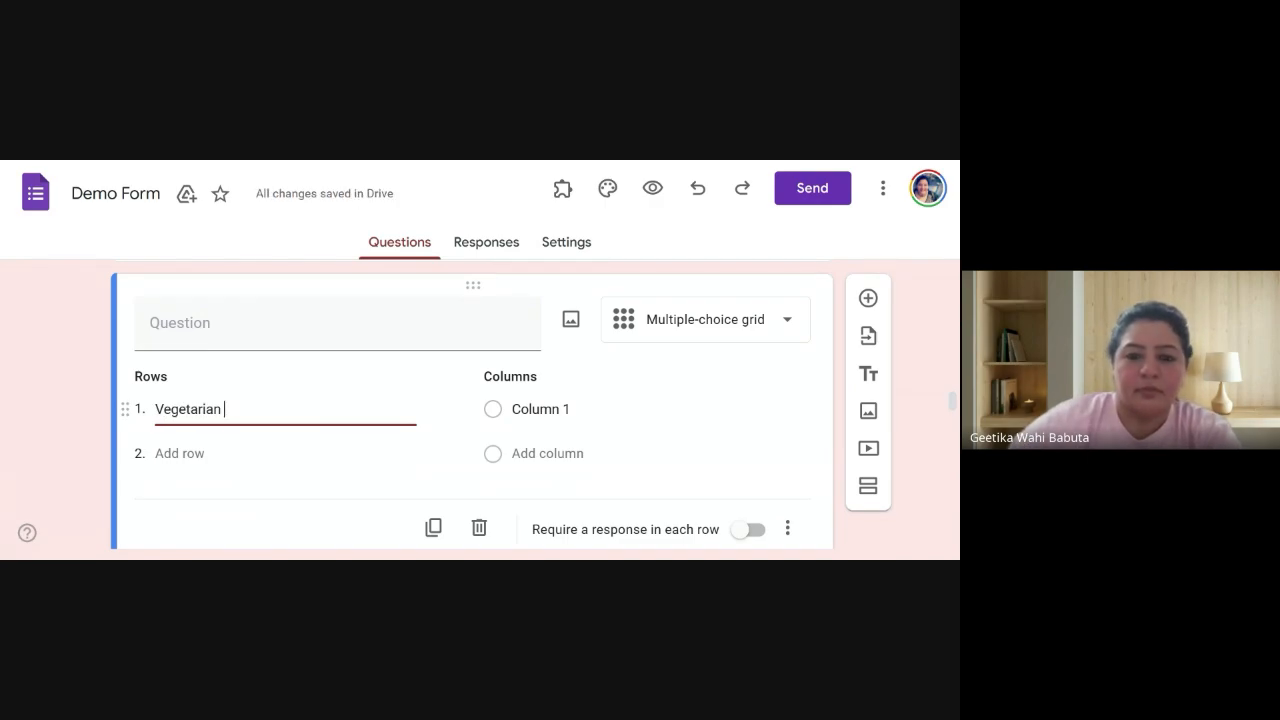
{"action": "type", "text": "n"}
Name the grid question's first column "Mixed Veg"
{"action": "left_click", "coordinate": [495, 411]}
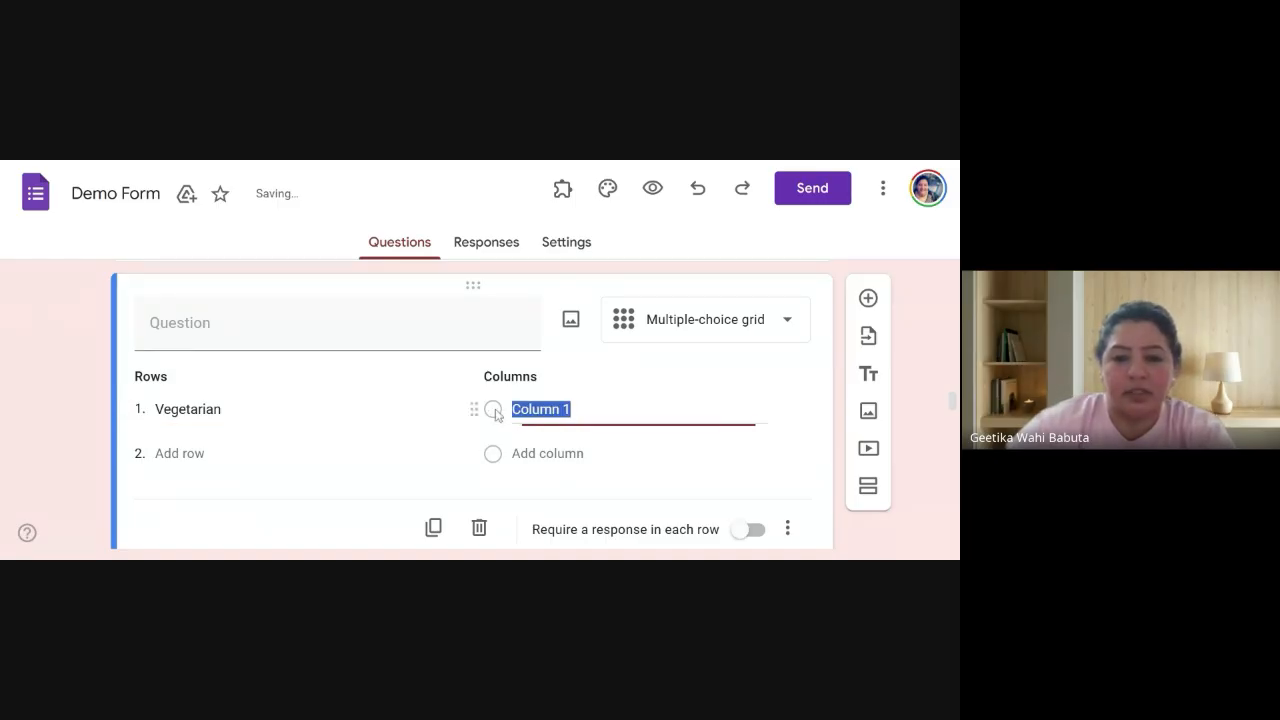
{"action": "key", "text": "BackSpace"}
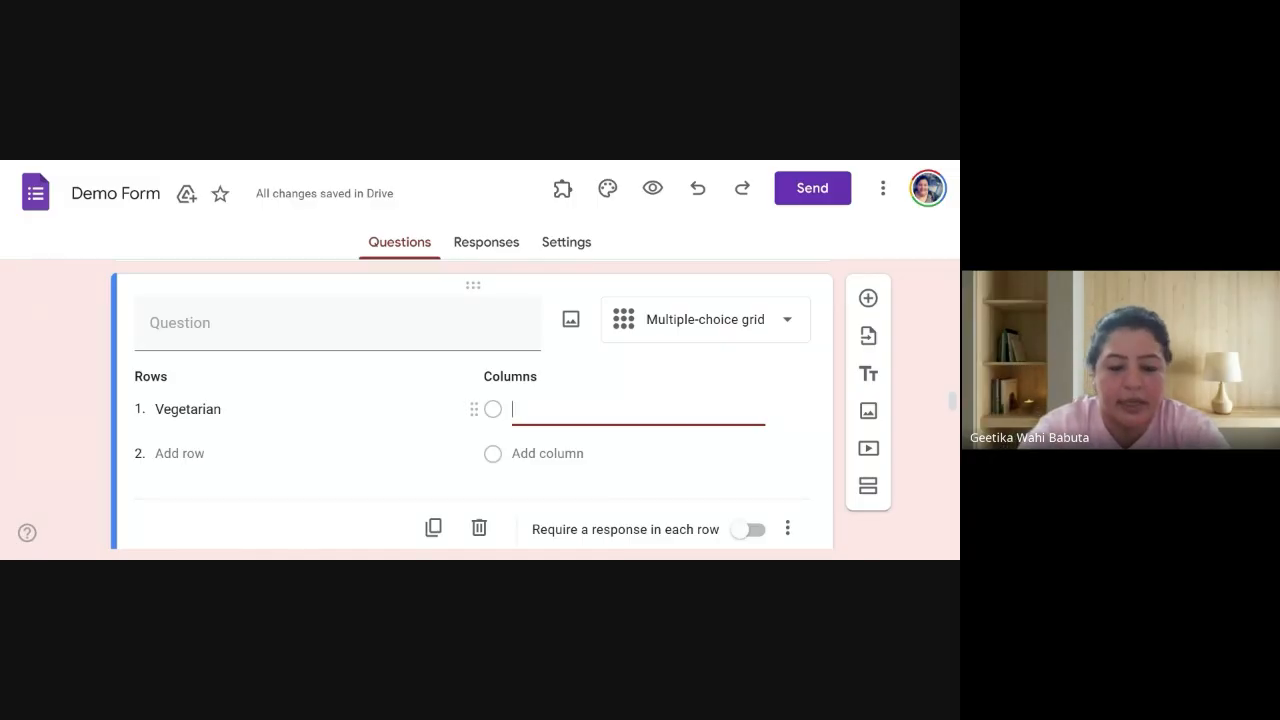
{"action": "type", "text": "Mixed "}
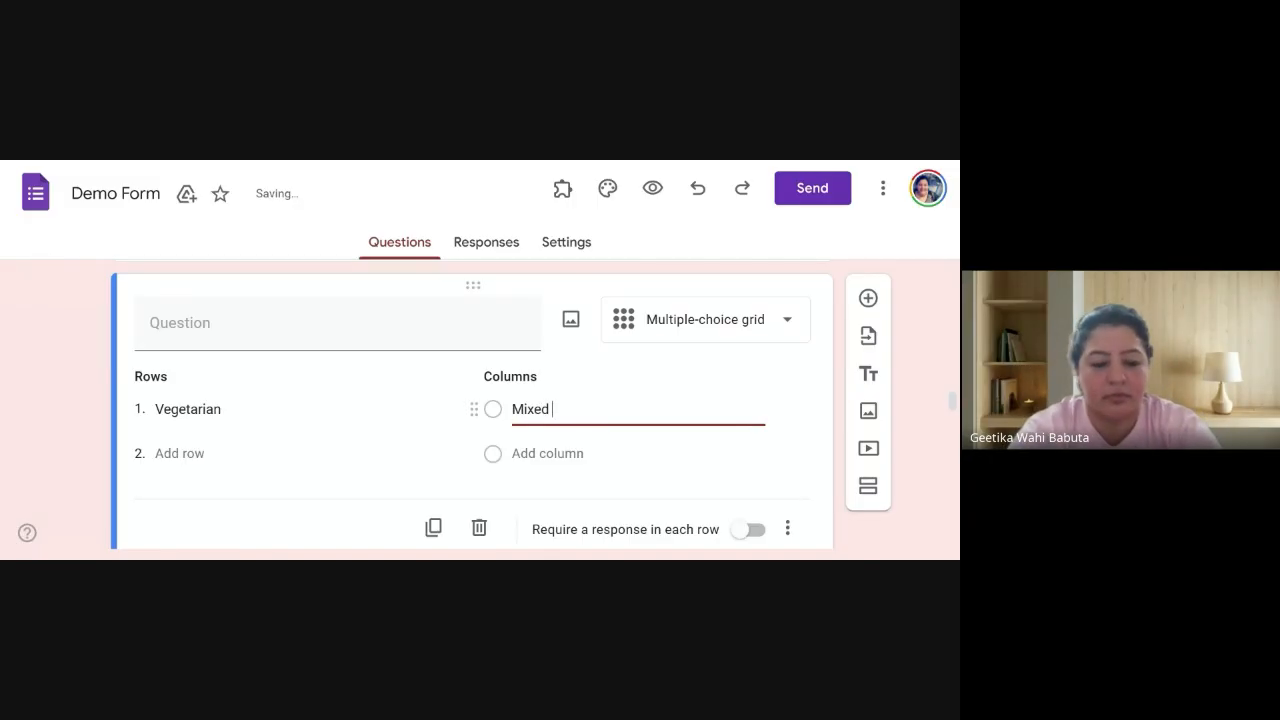
{"action": "type", "text": "B"}
{"action": "key", "text": "BackSpace"}
{"action": "key", "text": "BackSpace"}
{"action": "type", "text": "V"}
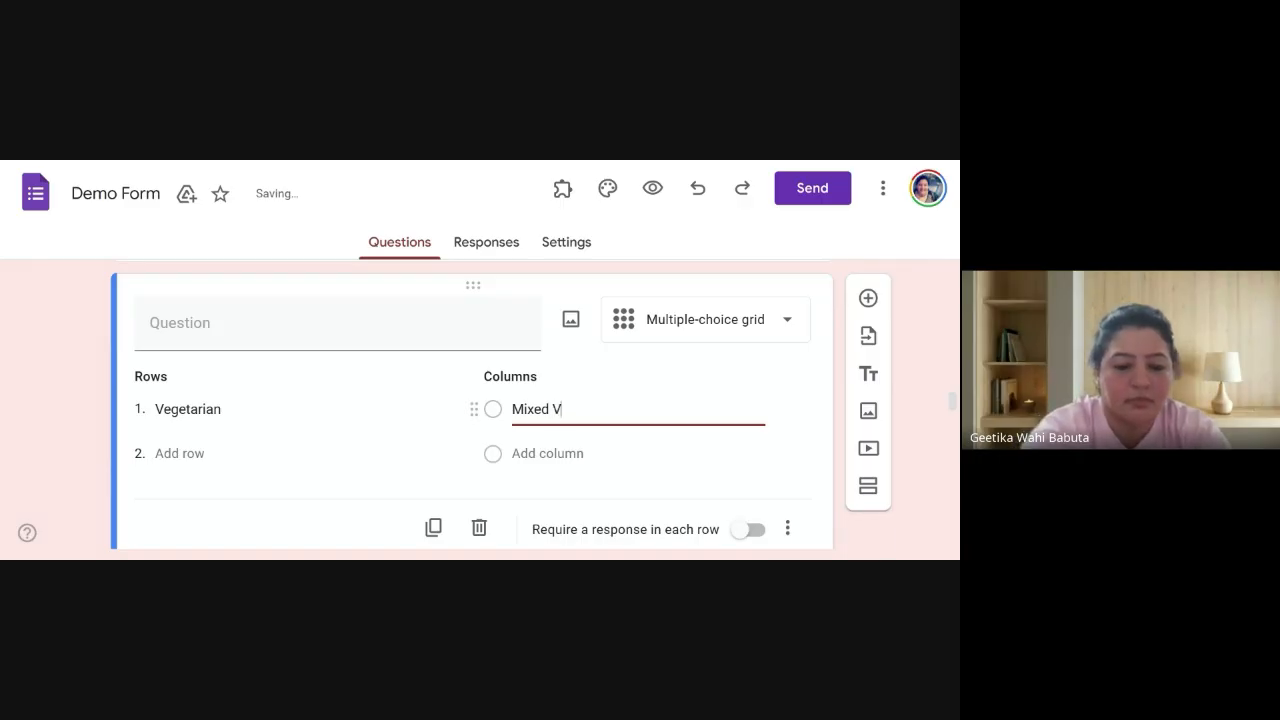
{"action": "type", "text": "eg"}
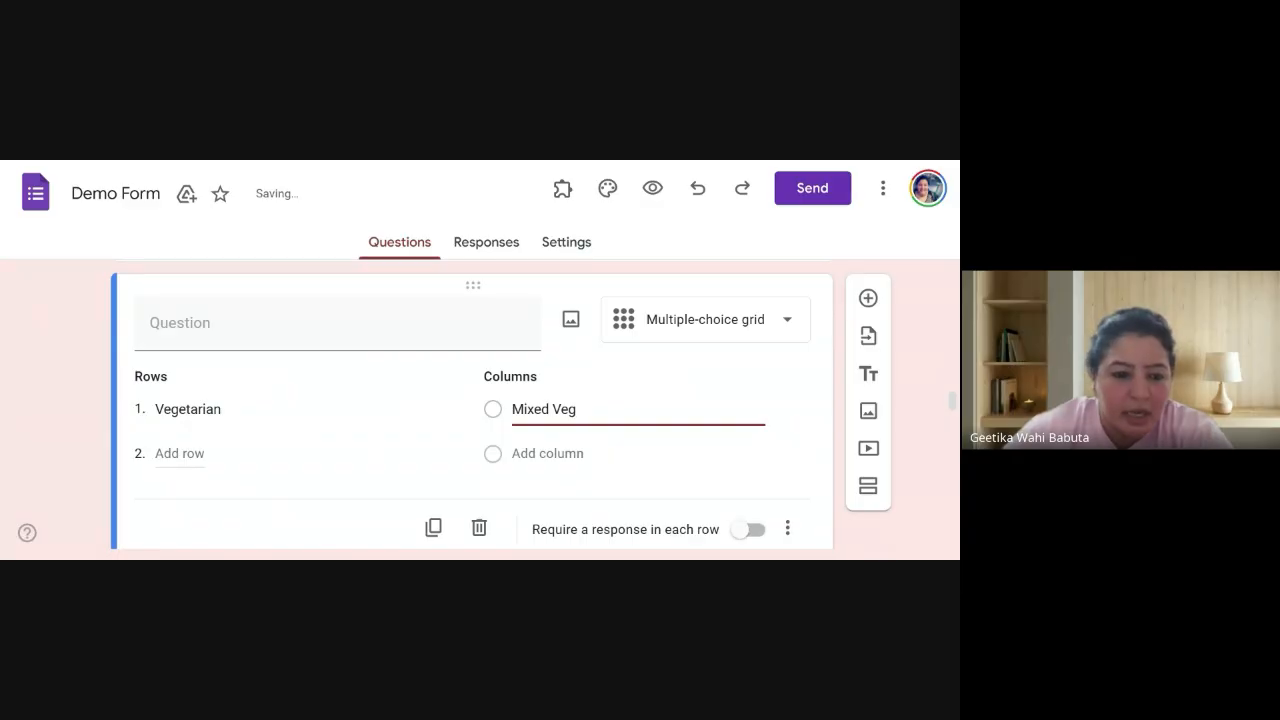
Add a second row named "Non Veg" to the grid question
{"action": "left_click", "coordinate": [177, 460]}
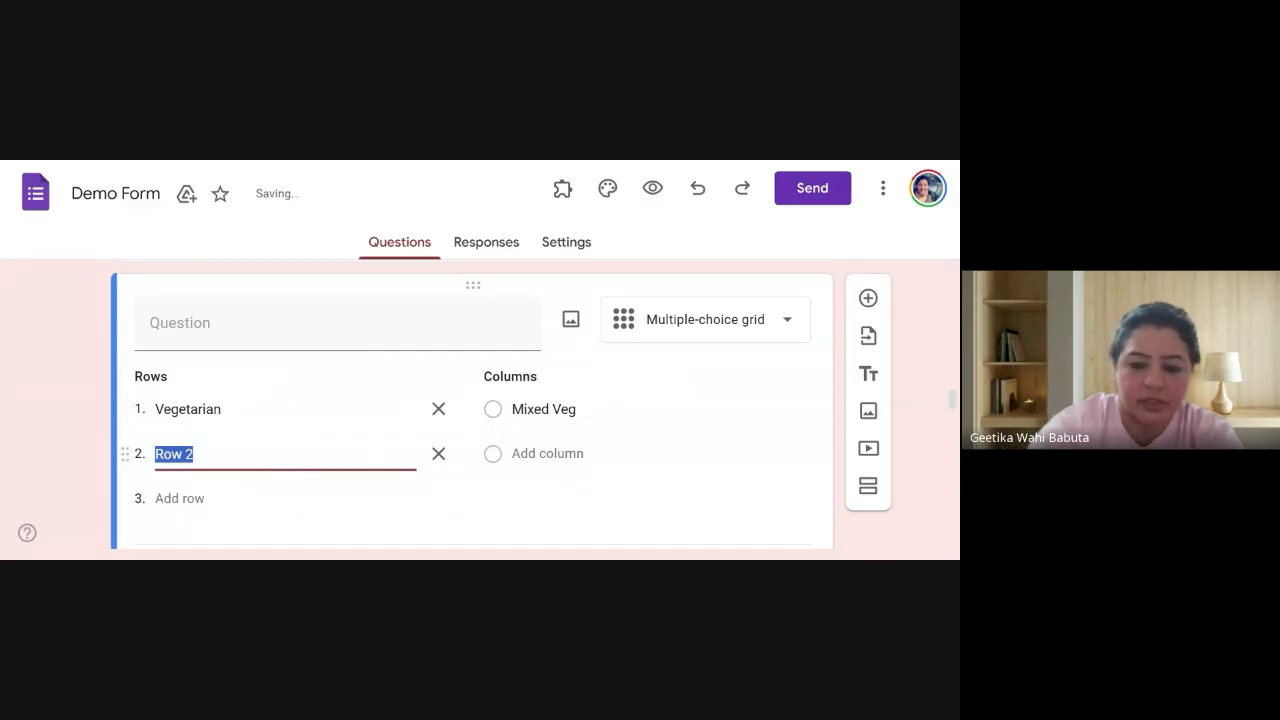
{"action": "key", "text": "BackSpace"}
{"action": "type", "text": "Non "}
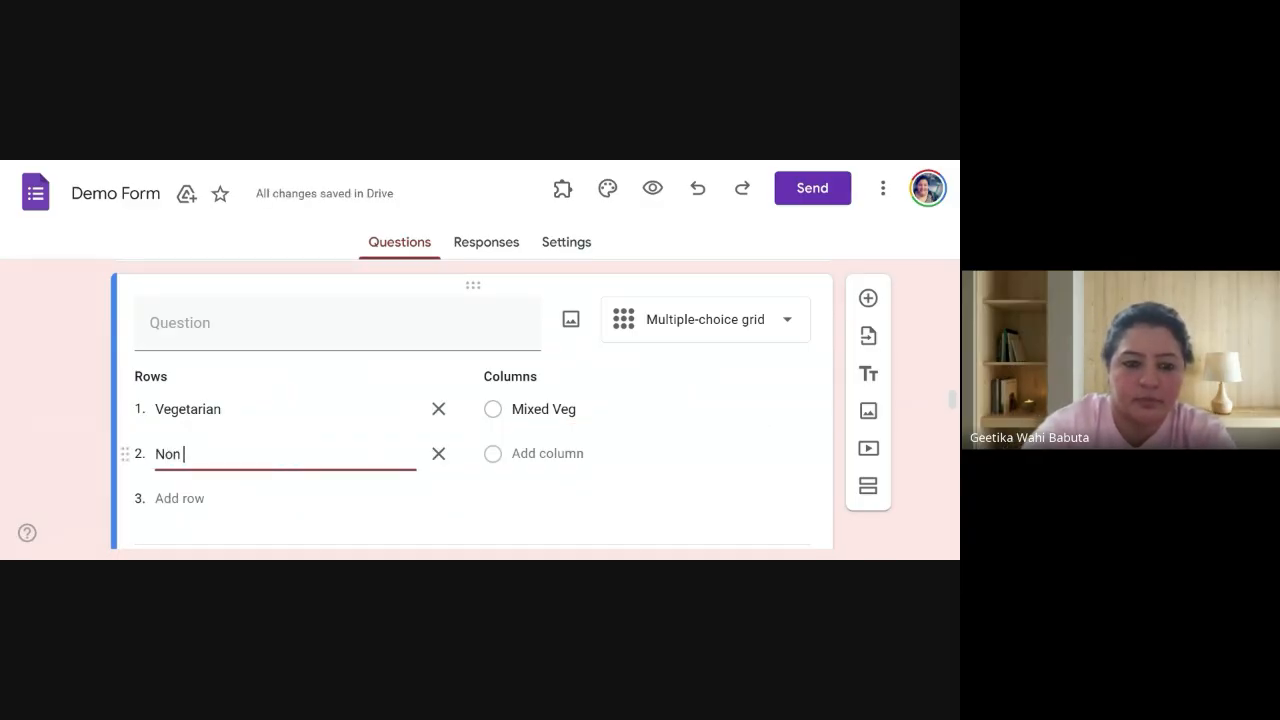
{"action": "type", "text": "Veg"}
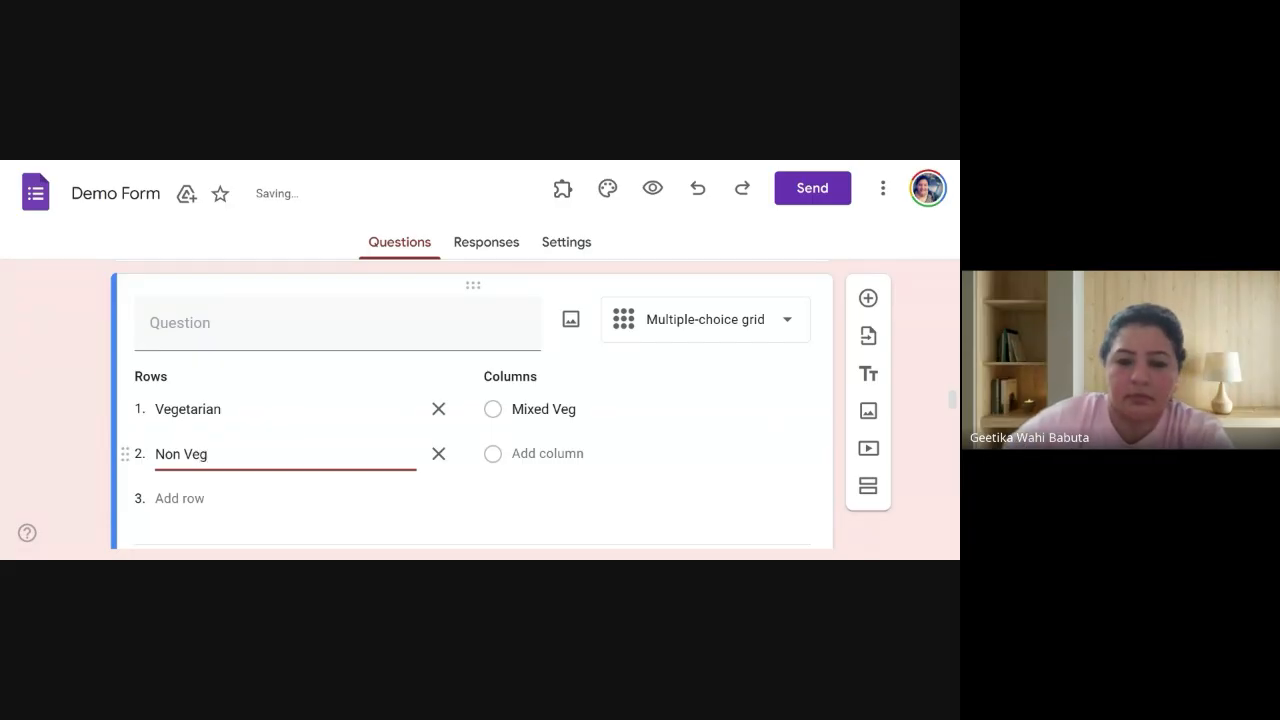
Add a second column named "Biryani" to the multiple-choice grid question
{"action": "left_click", "coordinate": [498, 457]}
{"action": "left_click", "coordinate": [520, 455]}
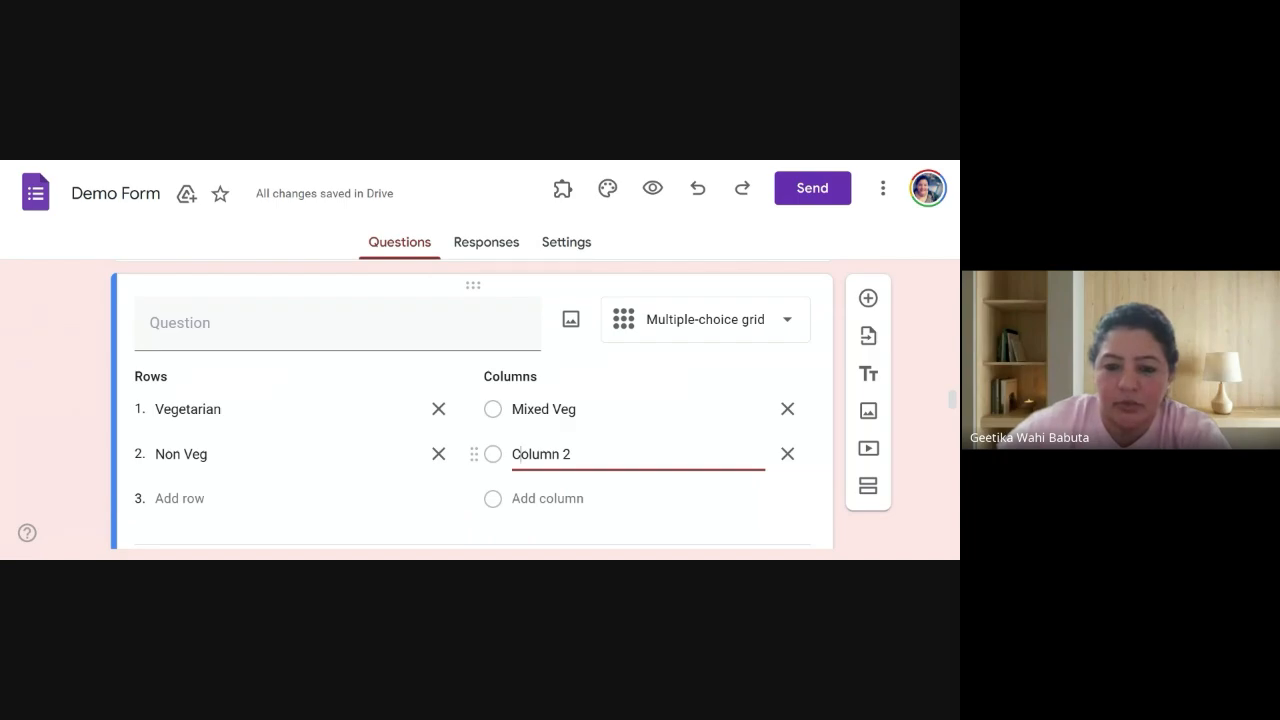
{"action": "key", "text": "BackSpace"}
{"action": "key", "text": "BackSpace"}
{"action": "key", "text": "BackSpace"}
{"action": "key", "text": "BackSpace"}
{"action": "key", "text": "BackSpace"}
{"action": "key", "text": "BackSpace"}
{"action": "key", "text": "BackSpace"}
{"action": "key", "text": "BackSpace"}
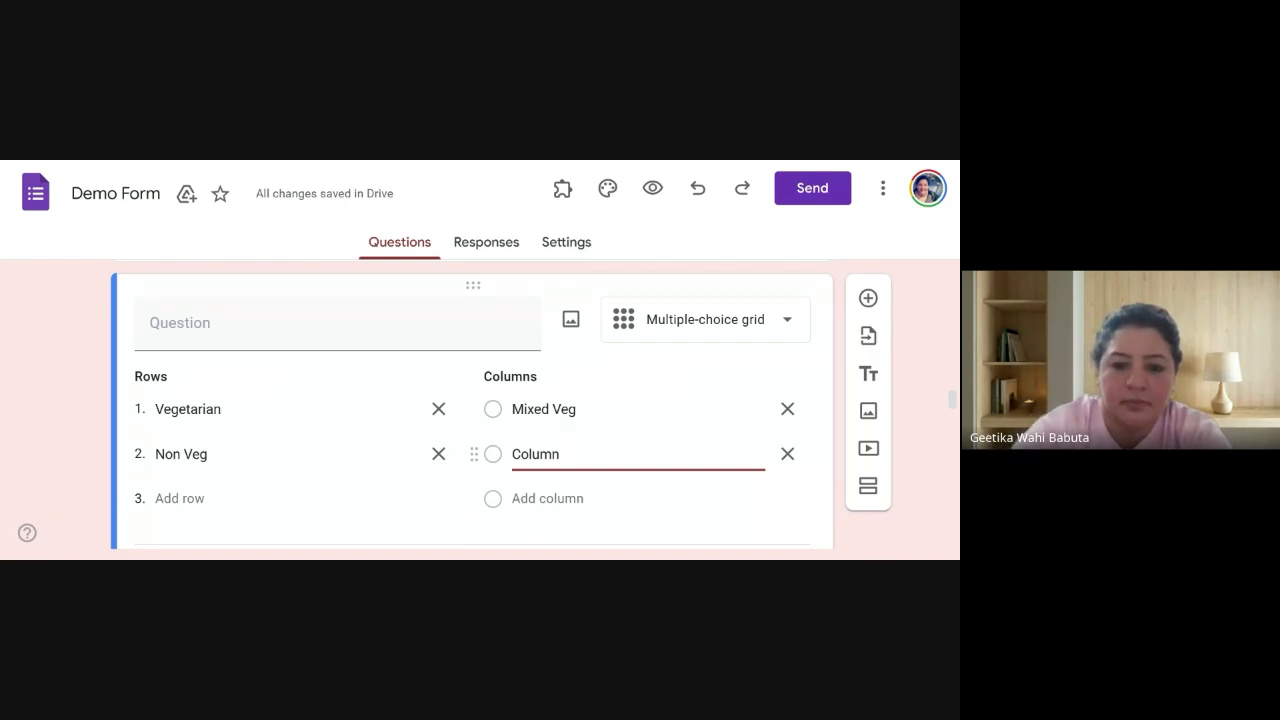
{"action": "type", "text": "B"}
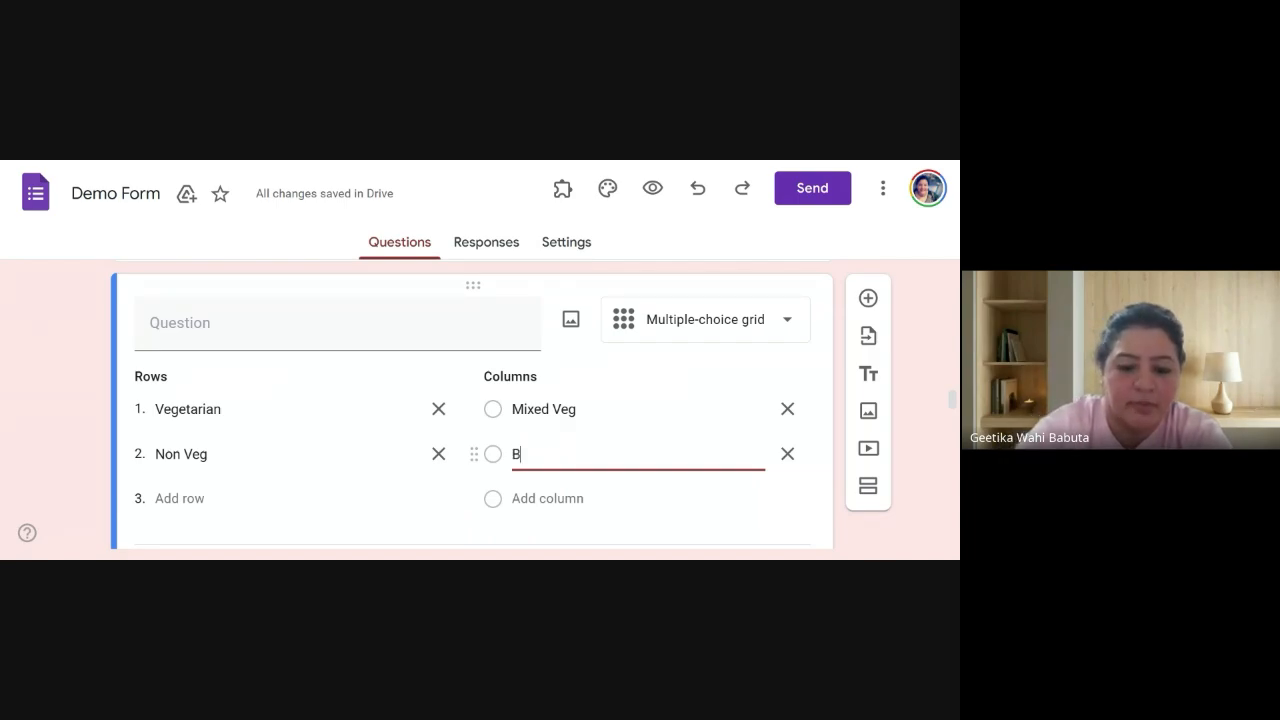
{"action": "type", "text": "iryani"}
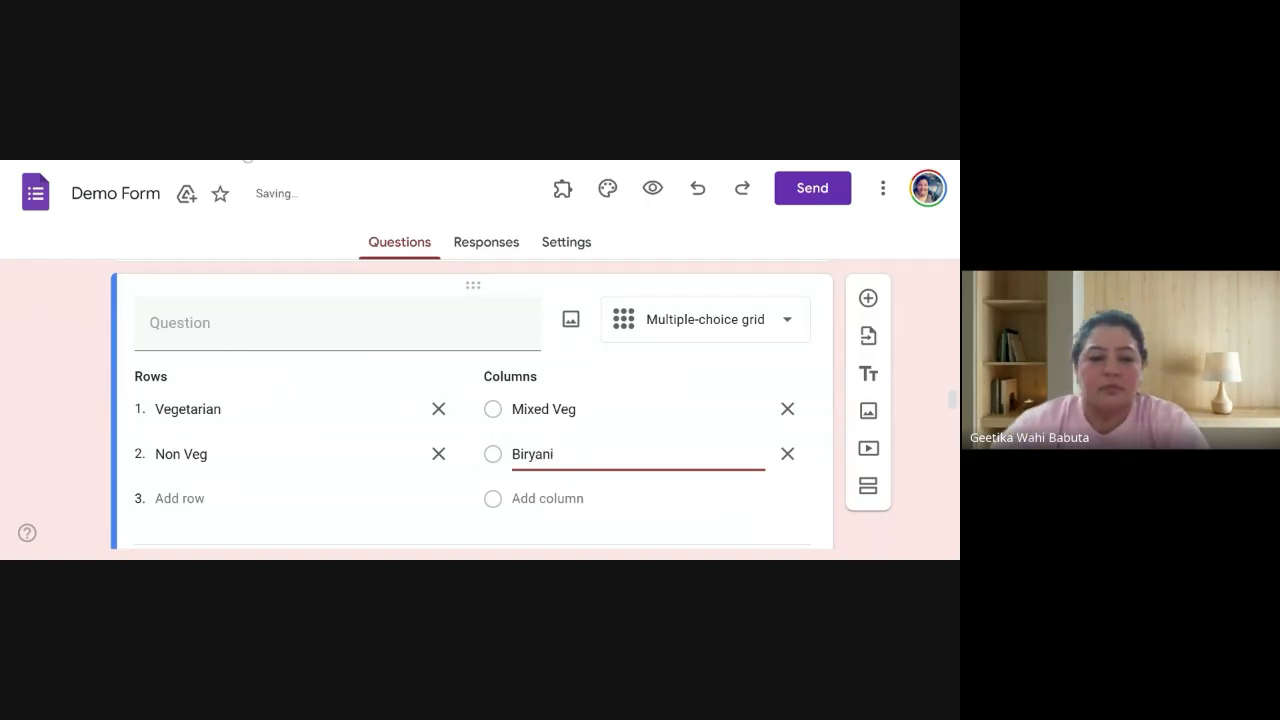
{"action": "left_click", "coordinate": [157, 494]}
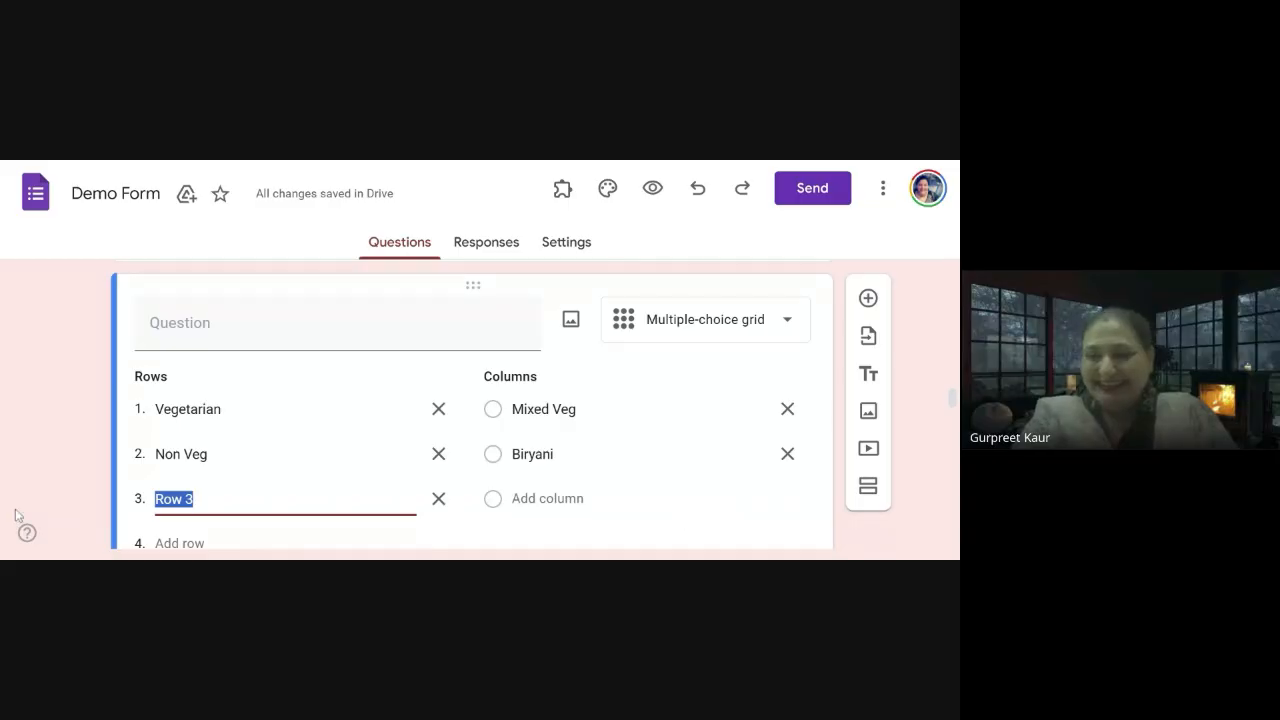
{"action": "key", "text": "BackSpace"}
{"action": "key", "text": "BackSpace"}
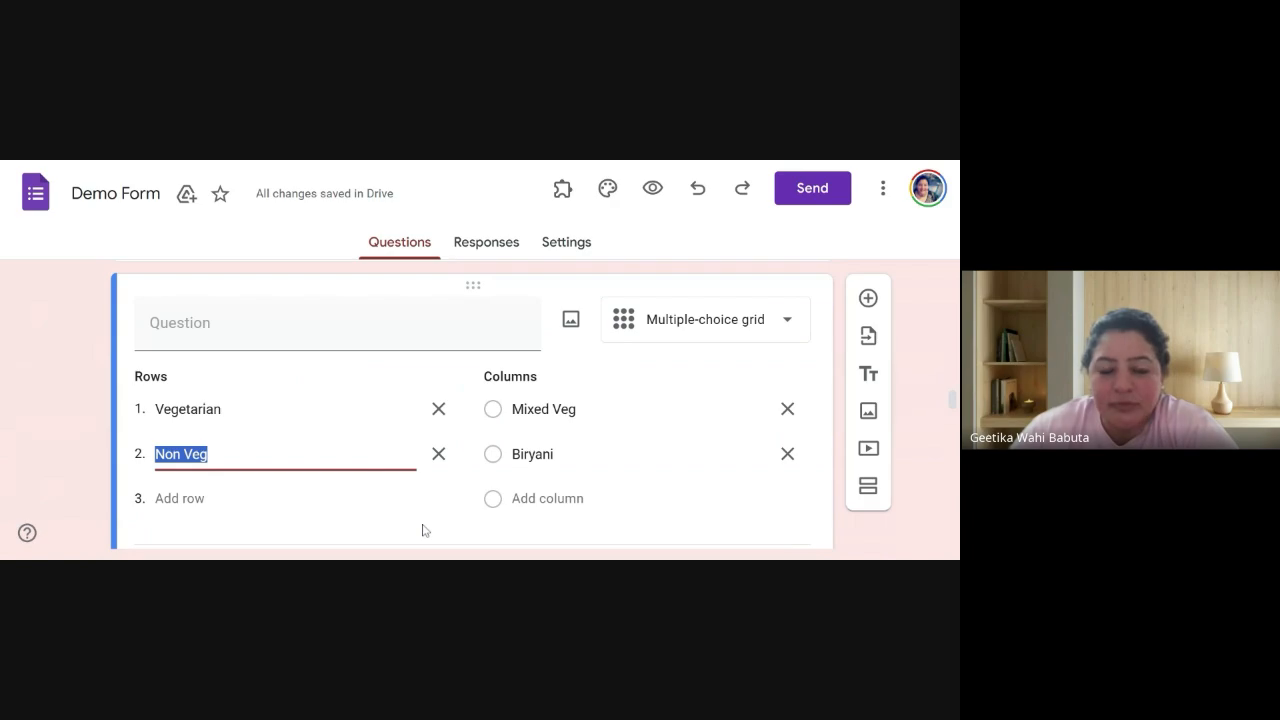
{"action": "scroll", "coordinate": [405, 515], "scroll_direction": "down", "scroll_amount": 1}
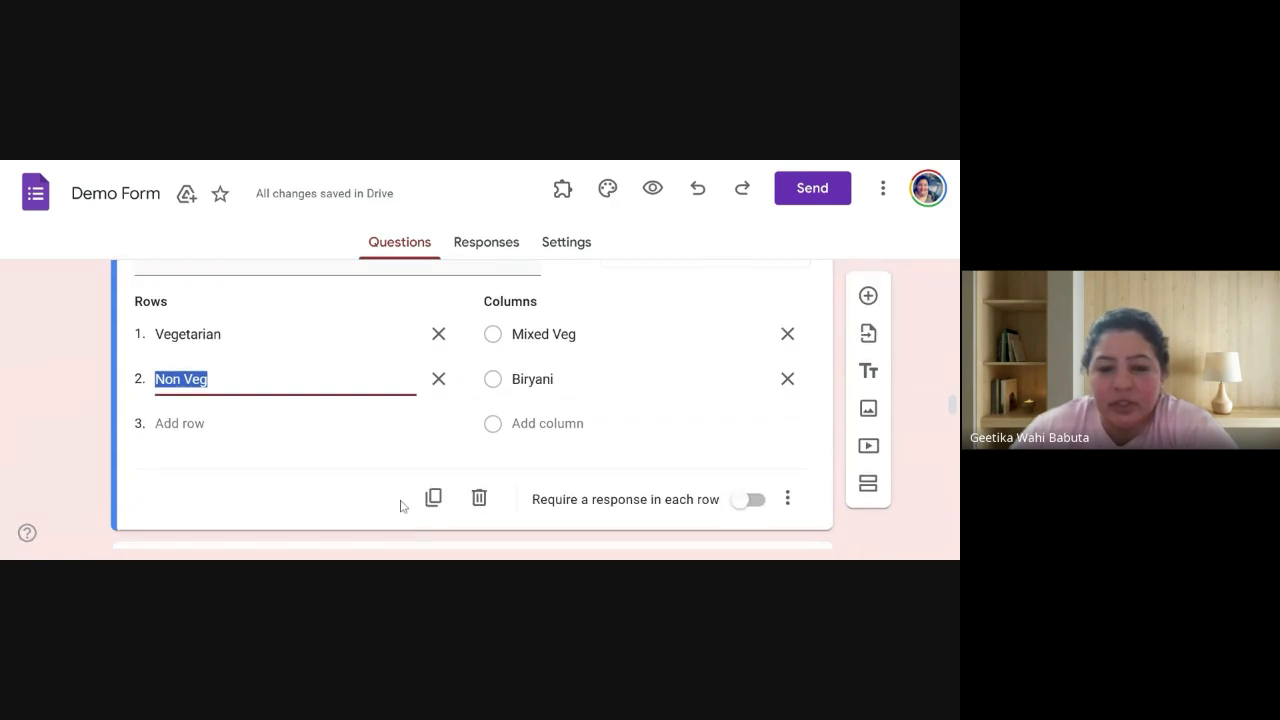
{"action": "scroll", "coordinate": [400, 506], "scroll_direction": "up", "scroll_amount": 1}
{"action": "scroll", "coordinate": [400, 506], "scroll_direction": "down", "scroll_amount": 1}
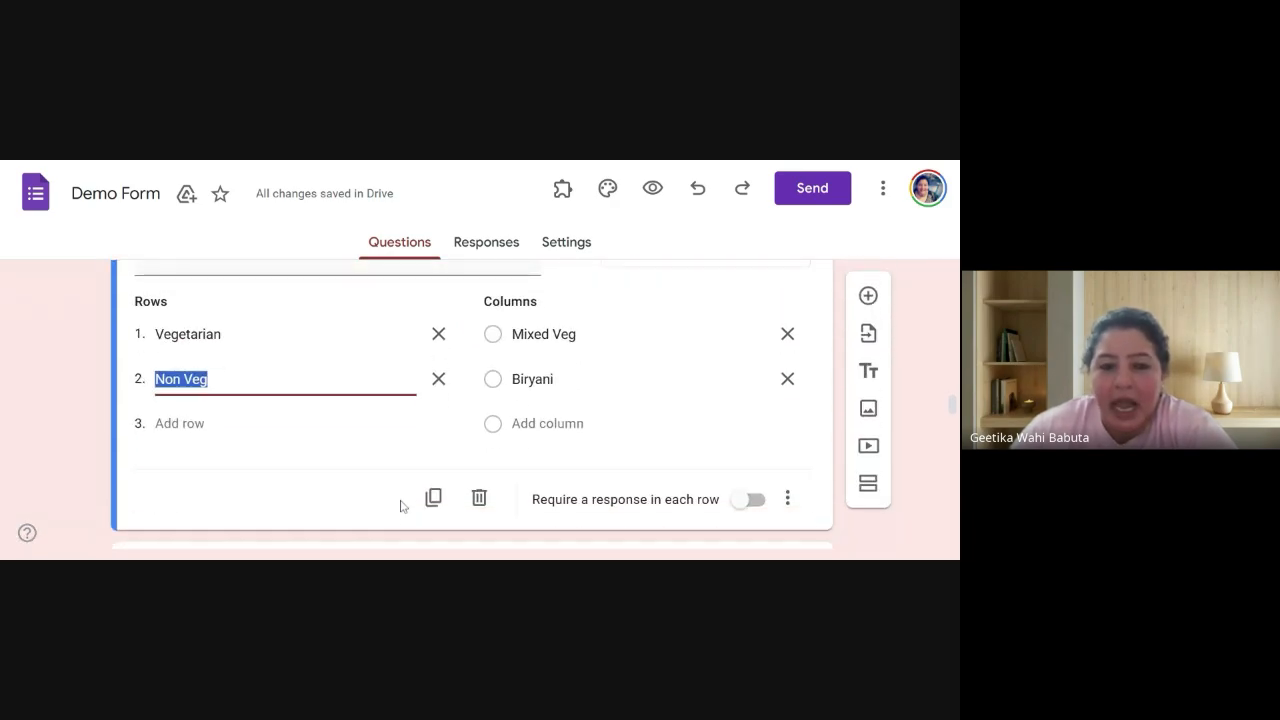
{"action": "scroll", "coordinate": [400, 506], "scroll_direction": "up", "scroll_amount": 1}
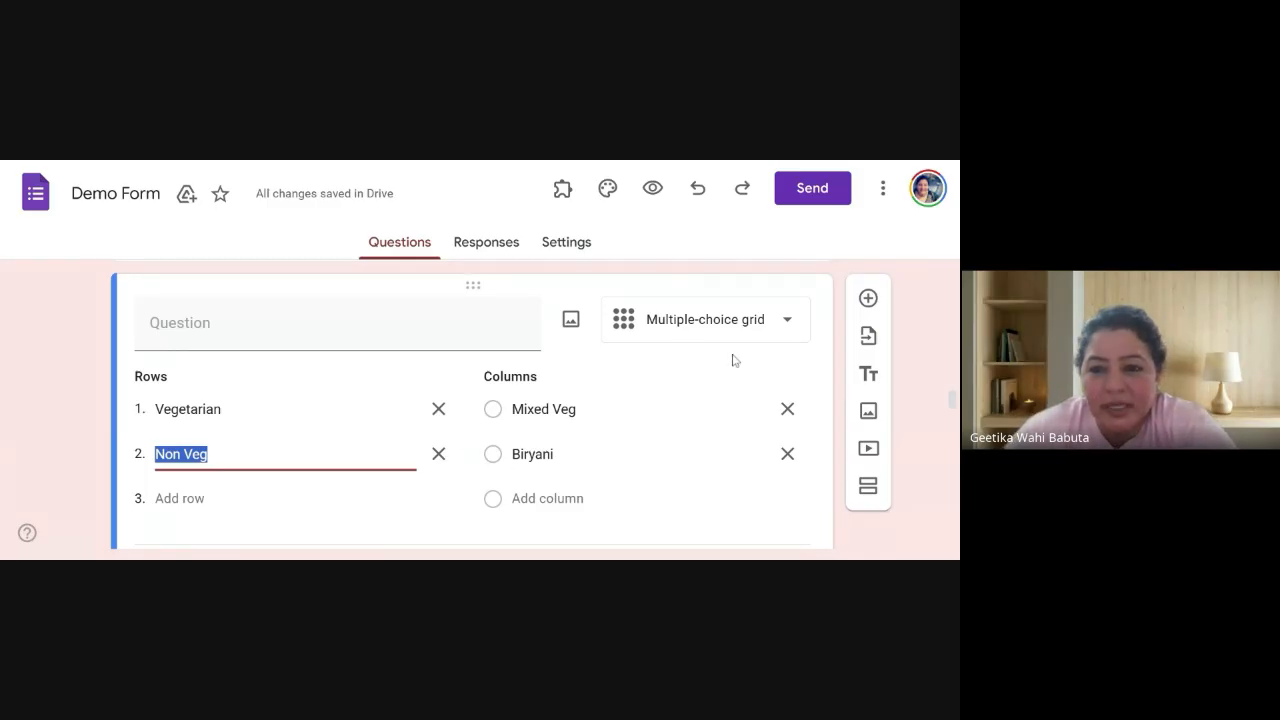
{"action": "left_click", "coordinate": [787, 322]}
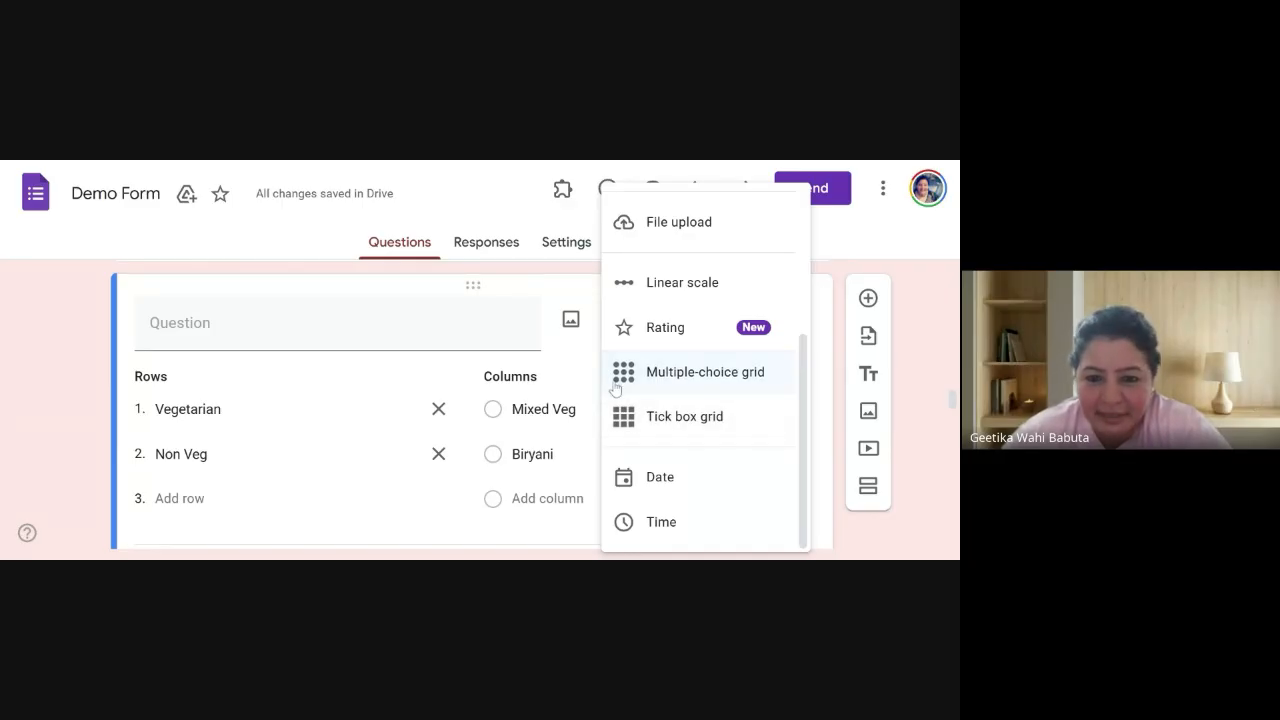
{"action": "left_click", "coordinate": [556, 372]}
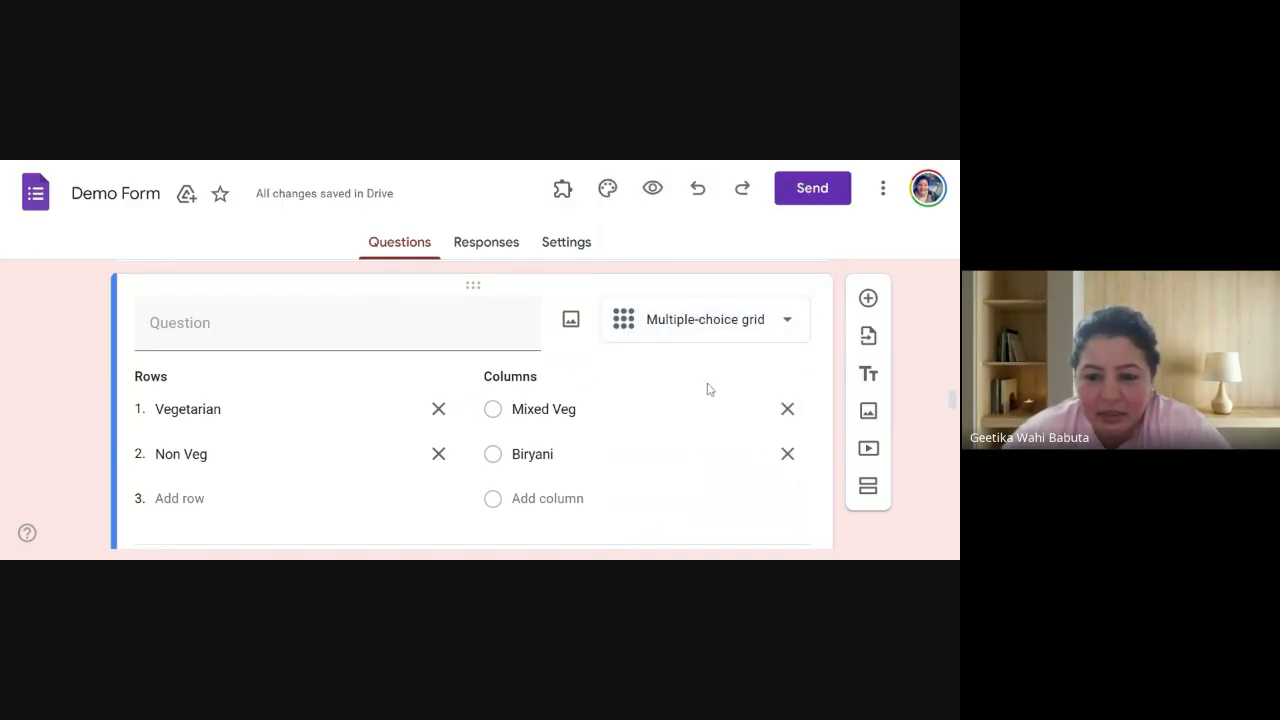
Add a new question below the multiple-choice grid and change its type to Linear scale
{"action": "scroll", "coordinate": [706, 389], "scroll_direction": "down", "scroll_amount": 3}
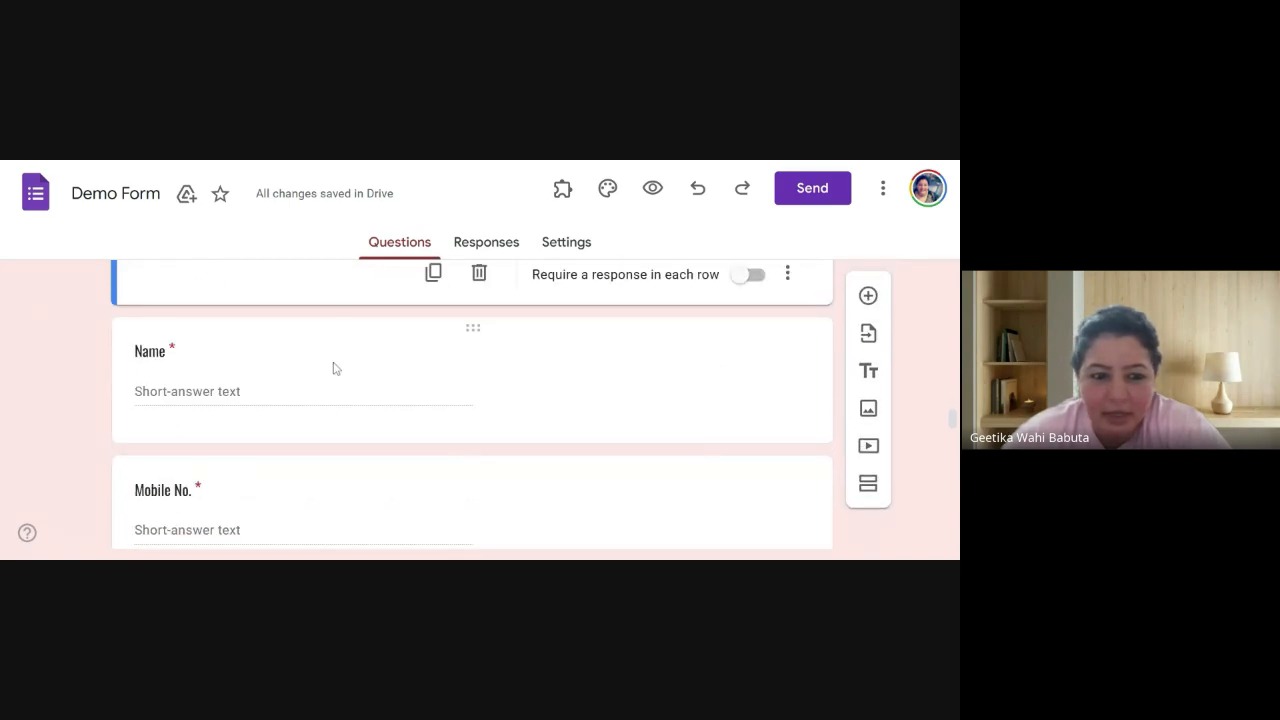
{"action": "scroll", "coordinate": [334, 365], "scroll_direction": "down", "scroll_amount": 2}
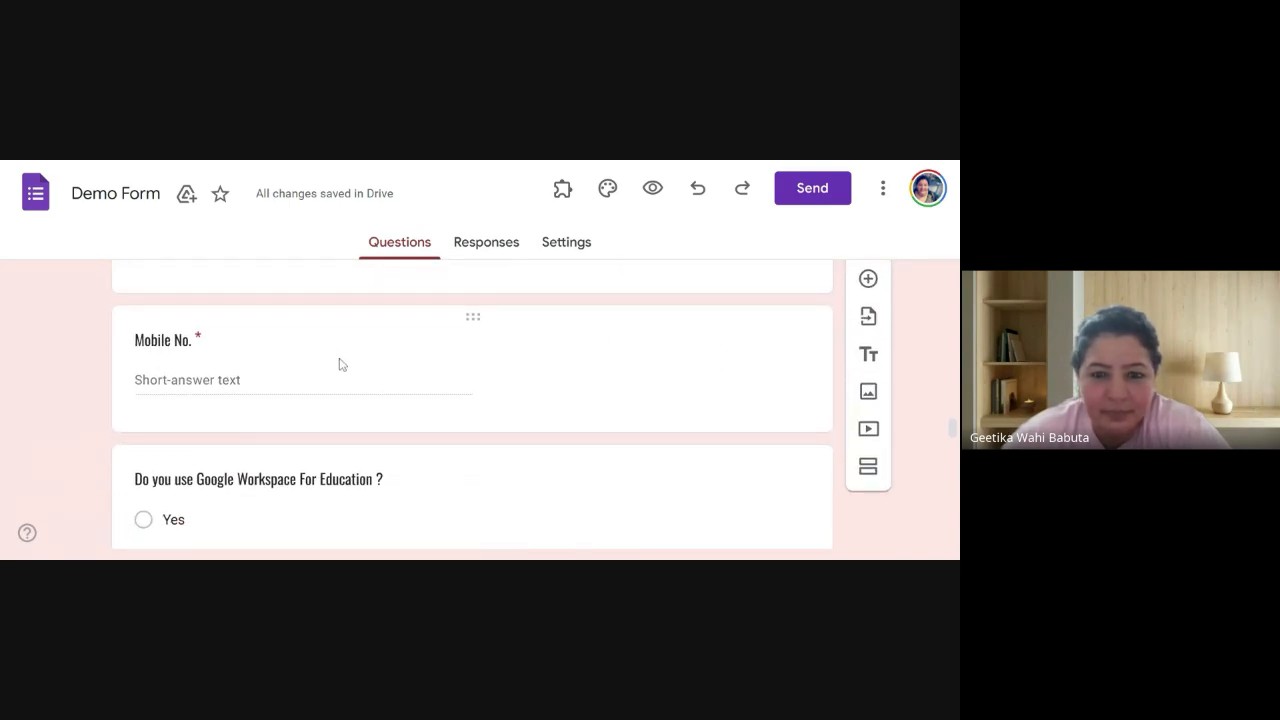
{"action": "left_click", "coordinate": [866, 297]}
{"action": "left_click", "coordinate": [790, 310]}
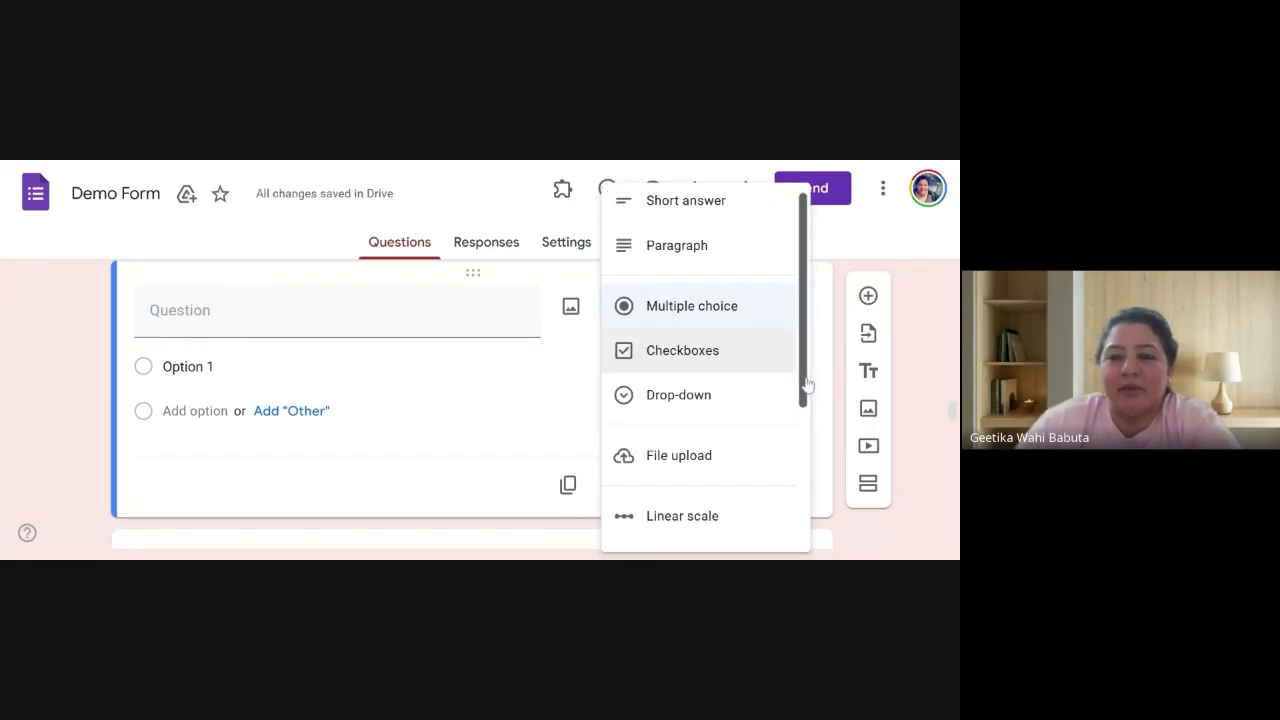
{"action": "left_click_drag", "start_coordinate": [806, 384], "coordinate": [802, 485]}
{"action": "left_click", "coordinate": [693, 339]}
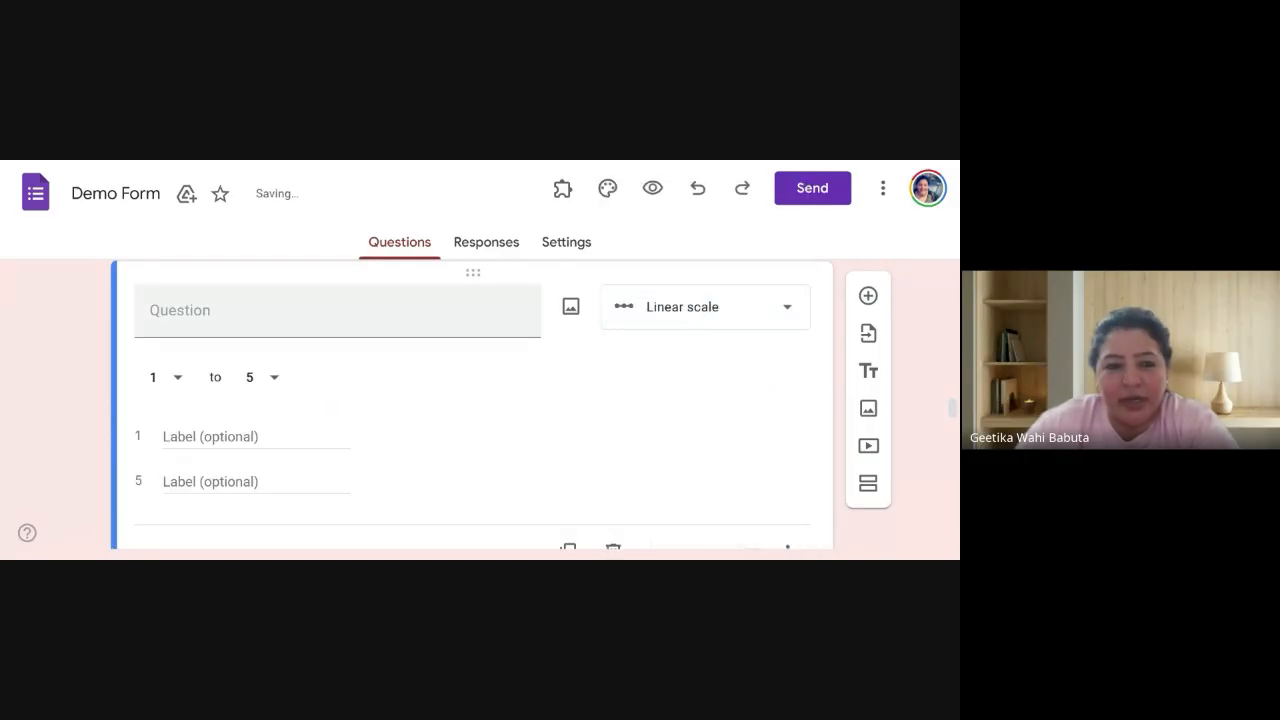
Title the linear scale question "Feedback"
{"action": "left_click", "coordinate": [337, 311]}
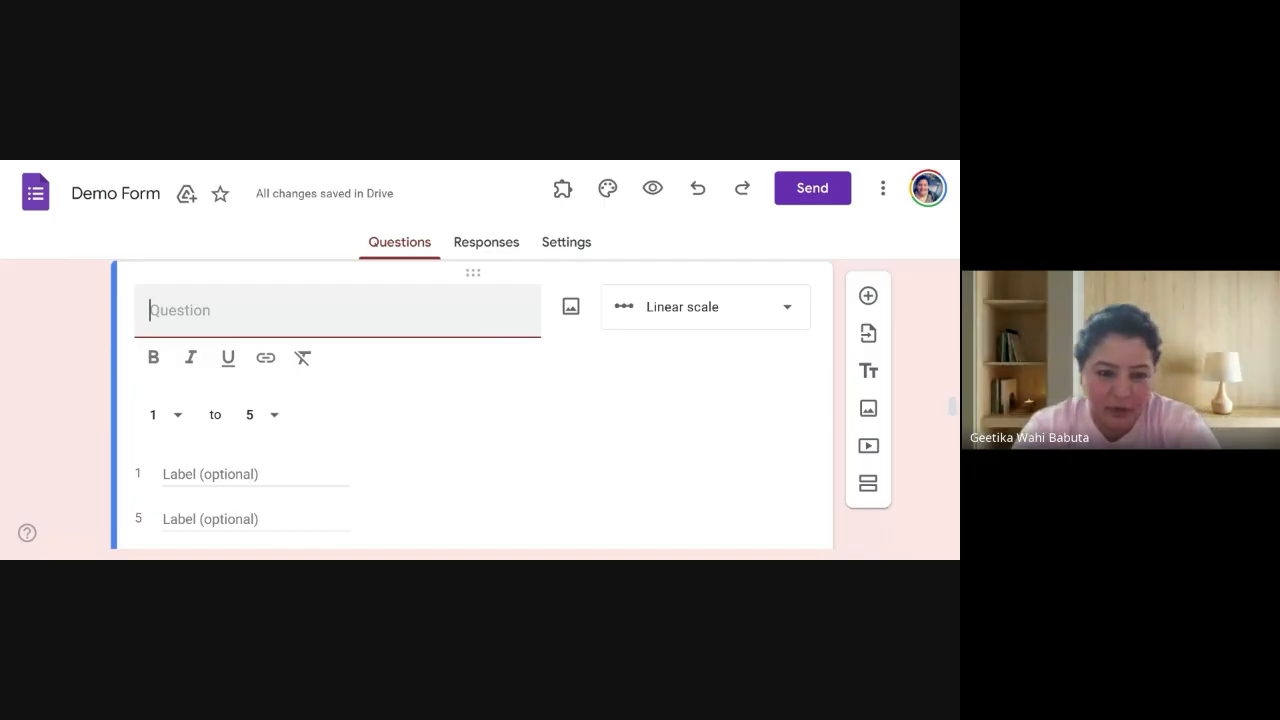
{"action": "type", "text": "Fe"}
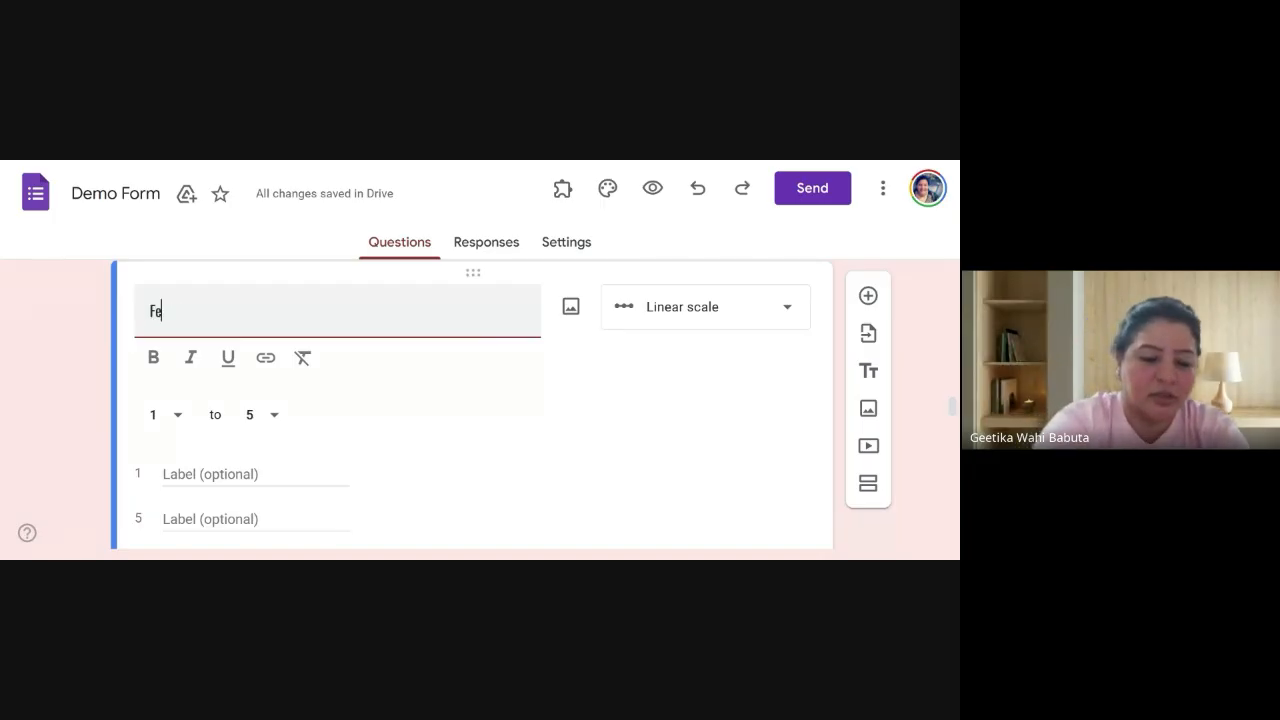
{"action": "type", "text": "edback"}
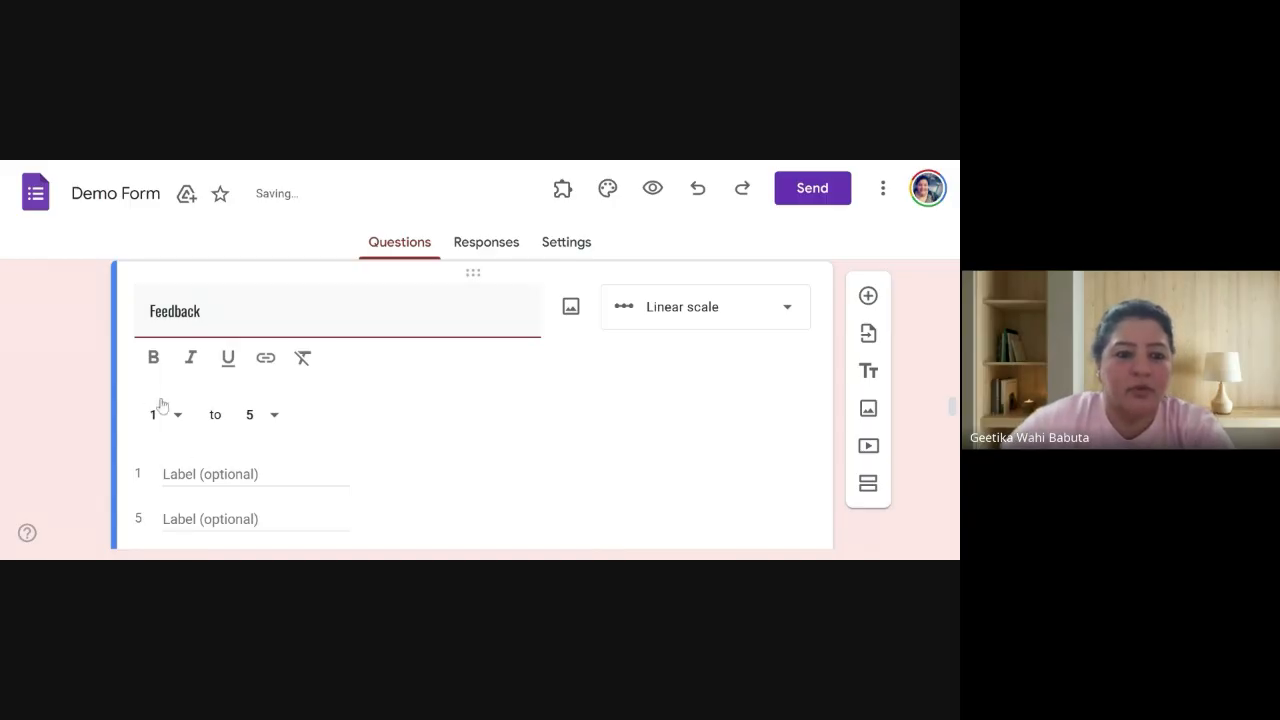
Label value 1 of the Feedback scale "Very bad" and value 5 "Excellent"
{"action": "left_click", "coordinate": [170, 474]}
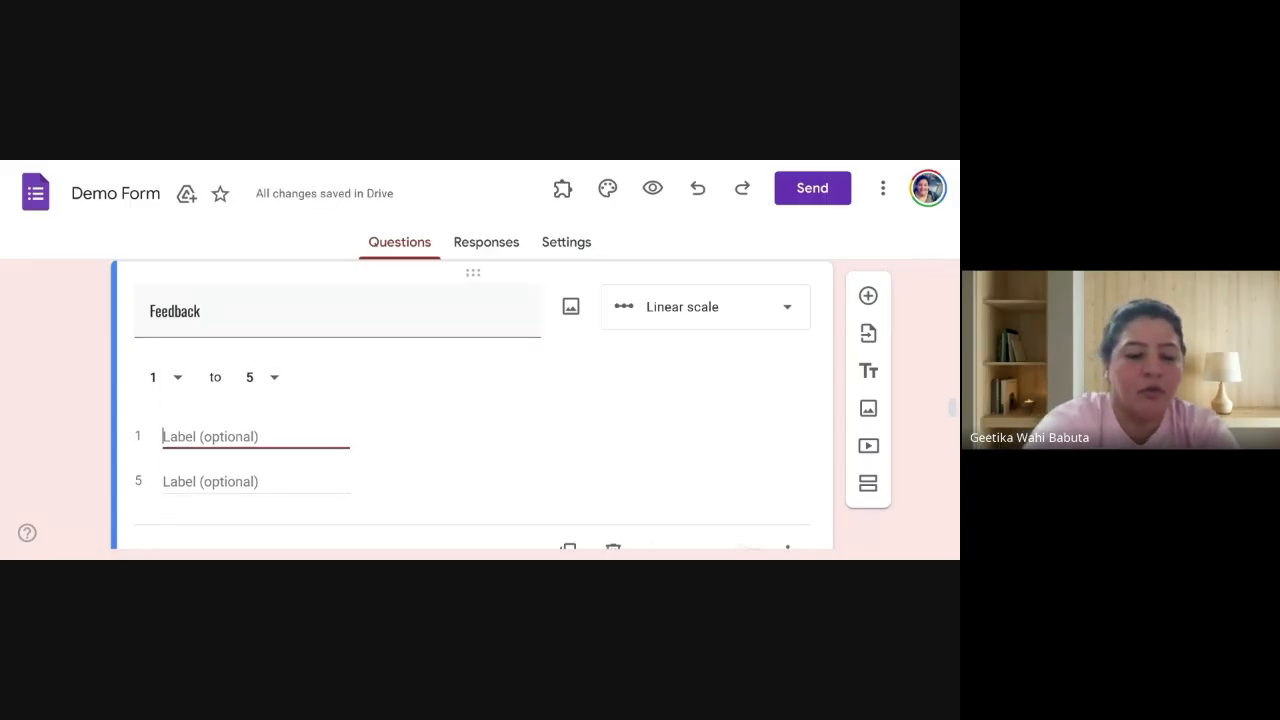
{"action": "type", "text": "1"}
{"action": "key", "text": "BackSpace"}
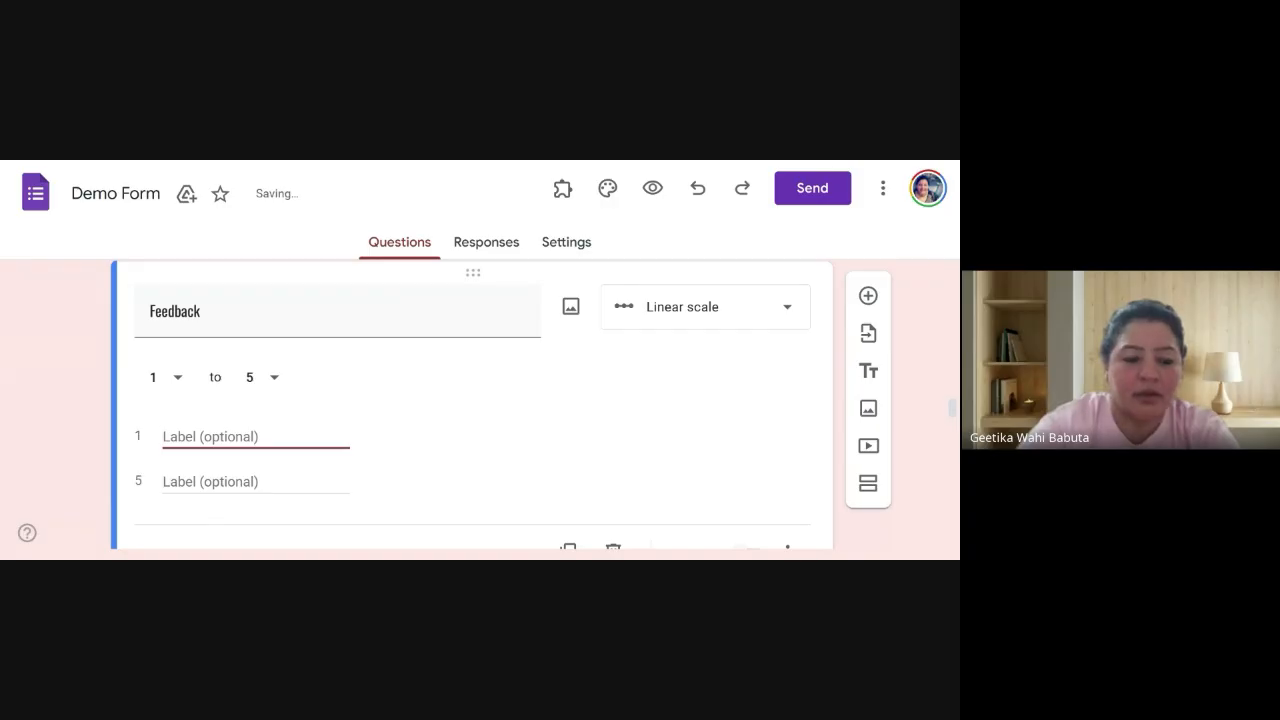
{"action": "type", "text": "Very"}
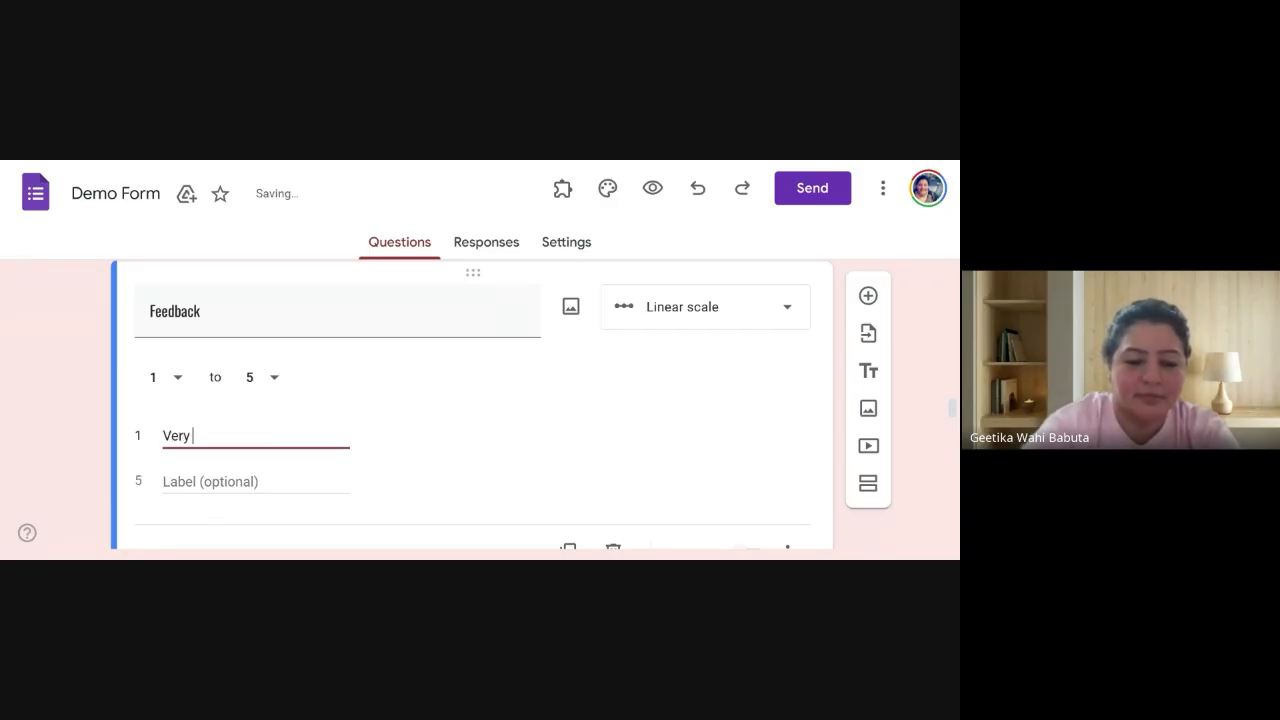
{"action": "type", "text": " bad"}
{"action": "left_click", "coordinate": [177, 482]}
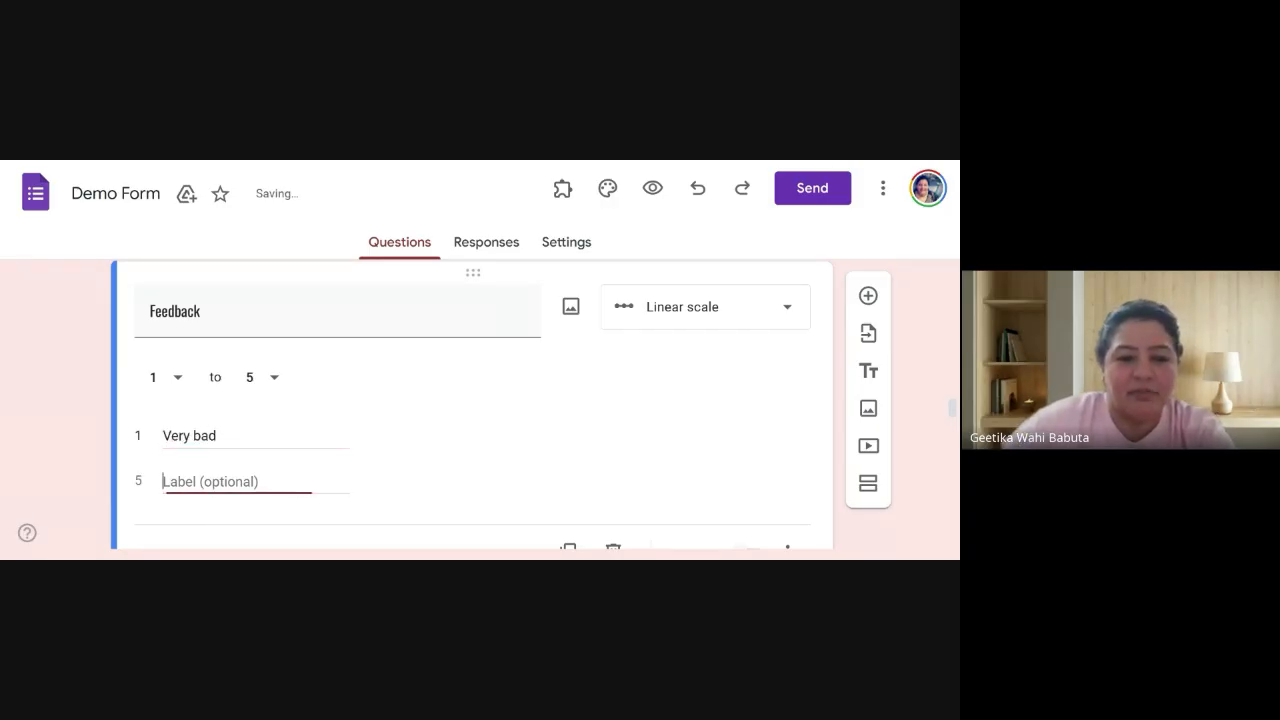
{"action": "type", "text": "Exc"}
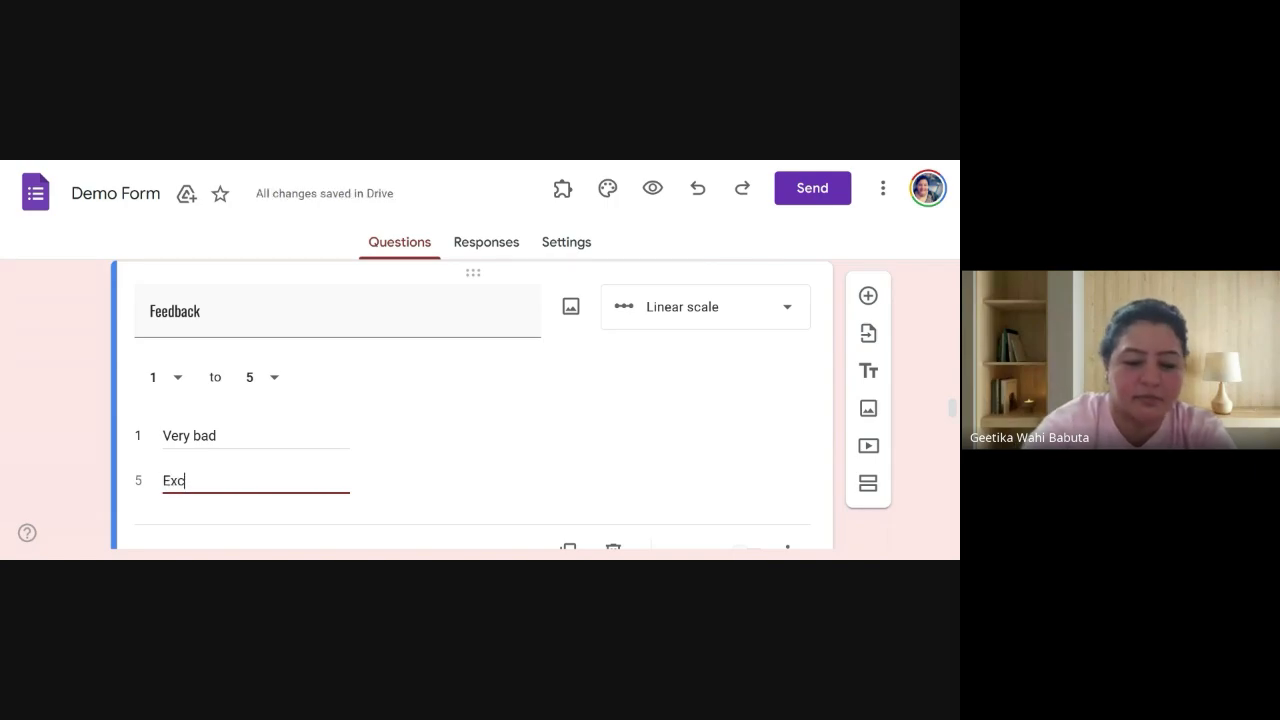
{"action": "type", "text": "ellent"}
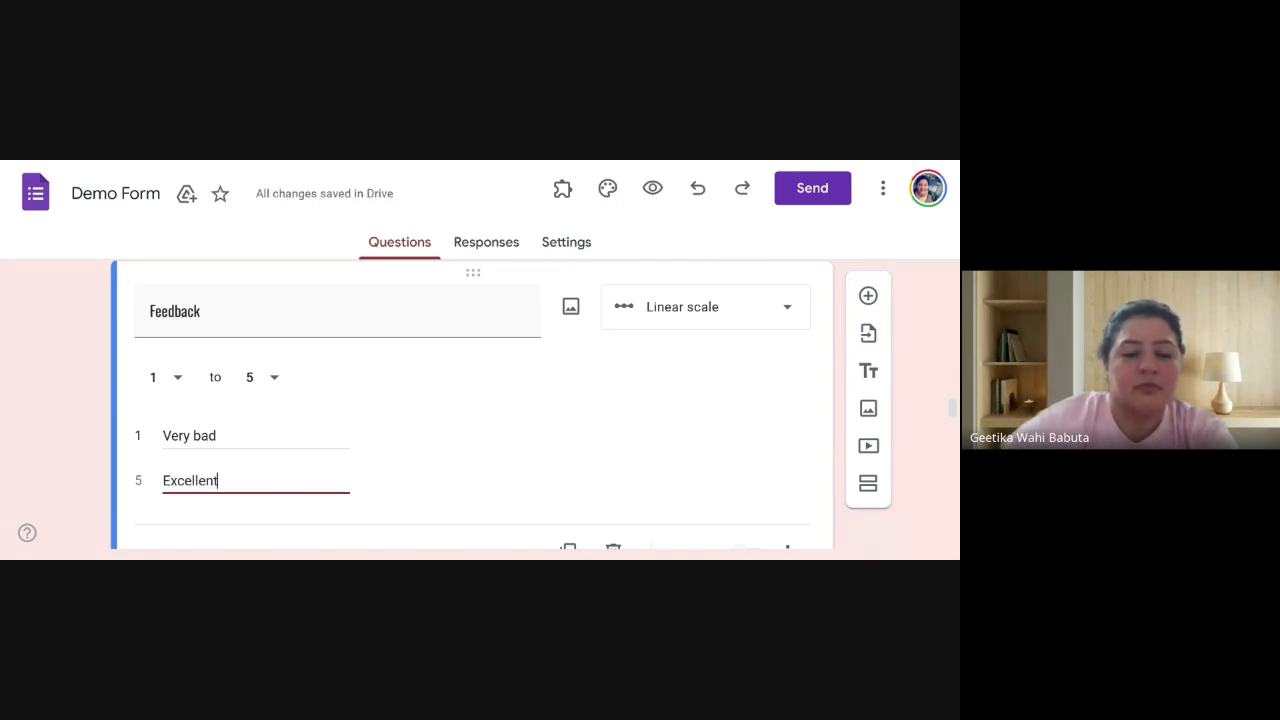
Preview the form and examine its questions from the food grid back up to the header, including the choices of the class drop-down
{"action": "scroll", "coordinate": [473, 416], "scroll_direction": "down", "scroll_amount": 3}
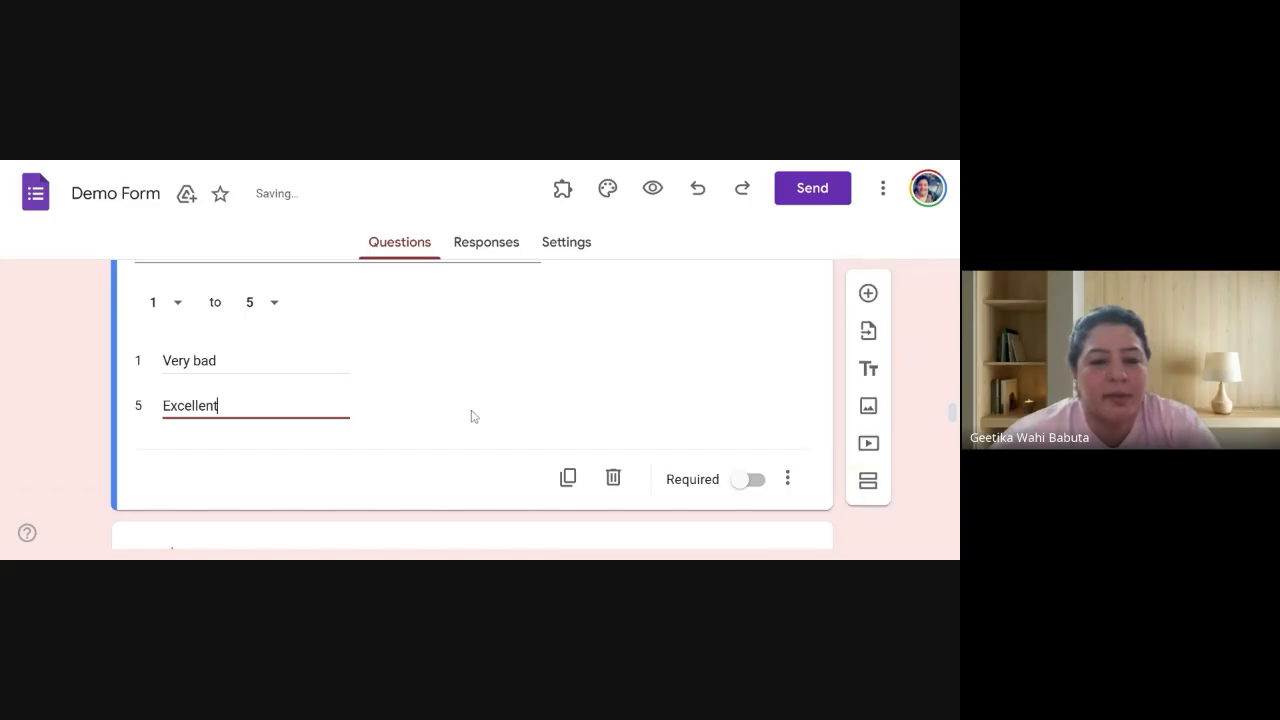
{"action": "scroll", "coordinate": [451, 394], "scroll_direction": "up", "scroll_amount": 2}
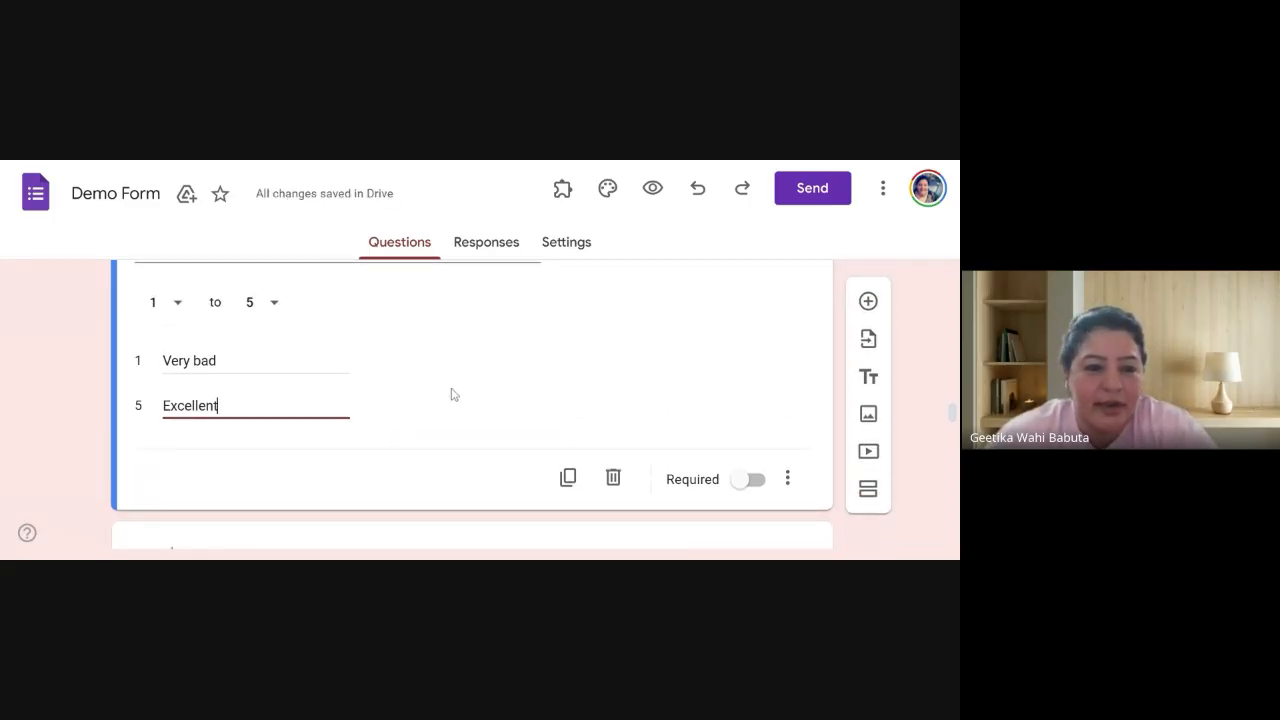
{"action": "scroll", "coordinate": [420, 363], "scroll_direction": "up", "scroll_amount": 2}
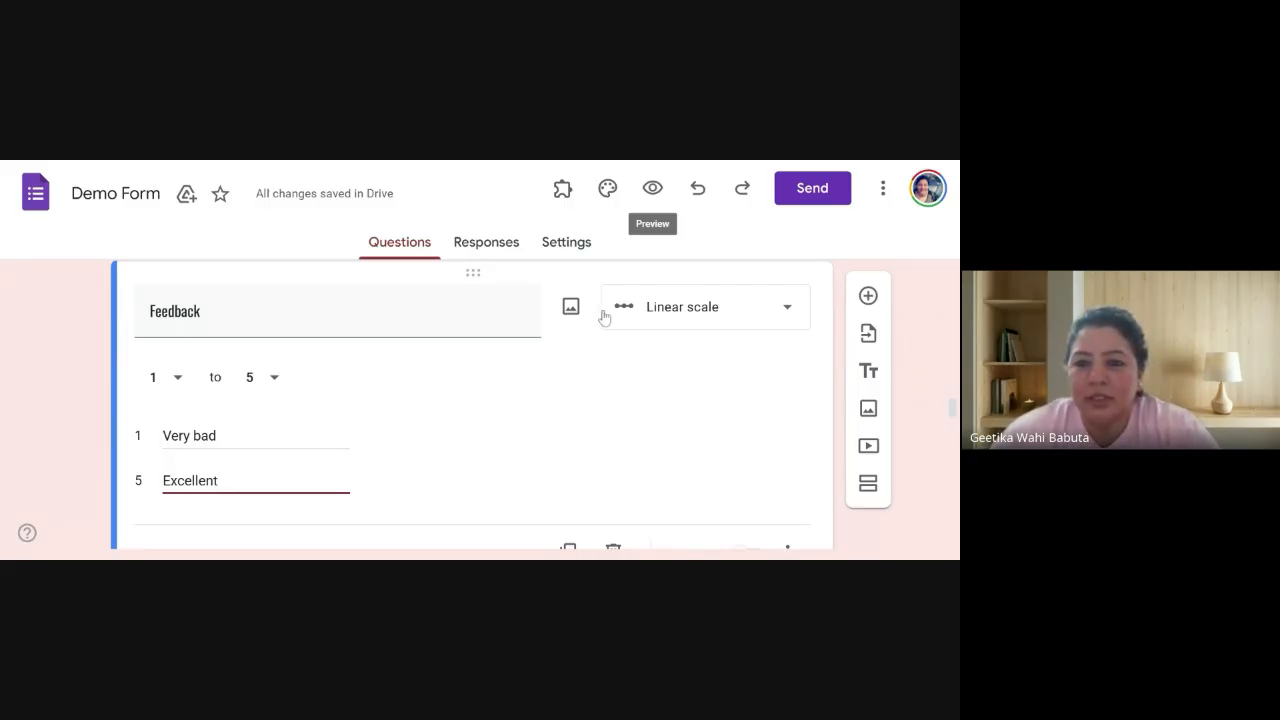
{"action": "left_click", "coordinate": [650, 196]}
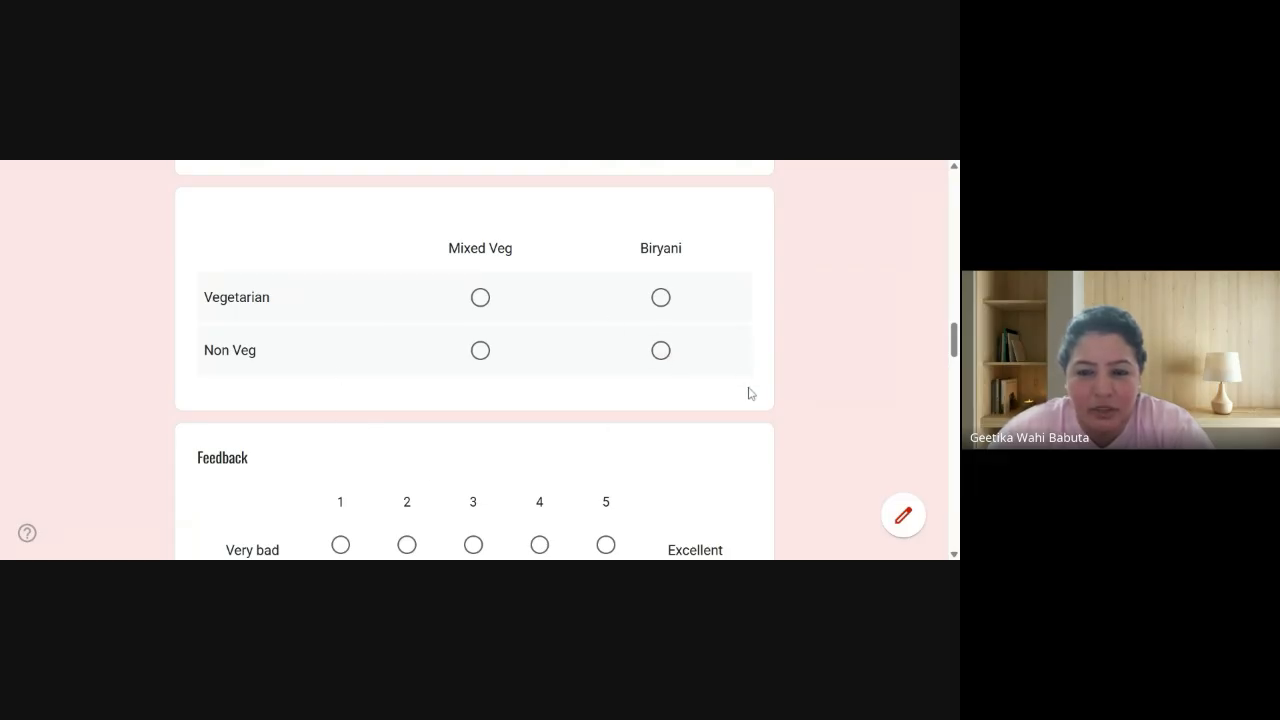
{"action": "scroll", "coordinate": [750, 393], "scroll_direction": "up", "scroll_amount": 3}
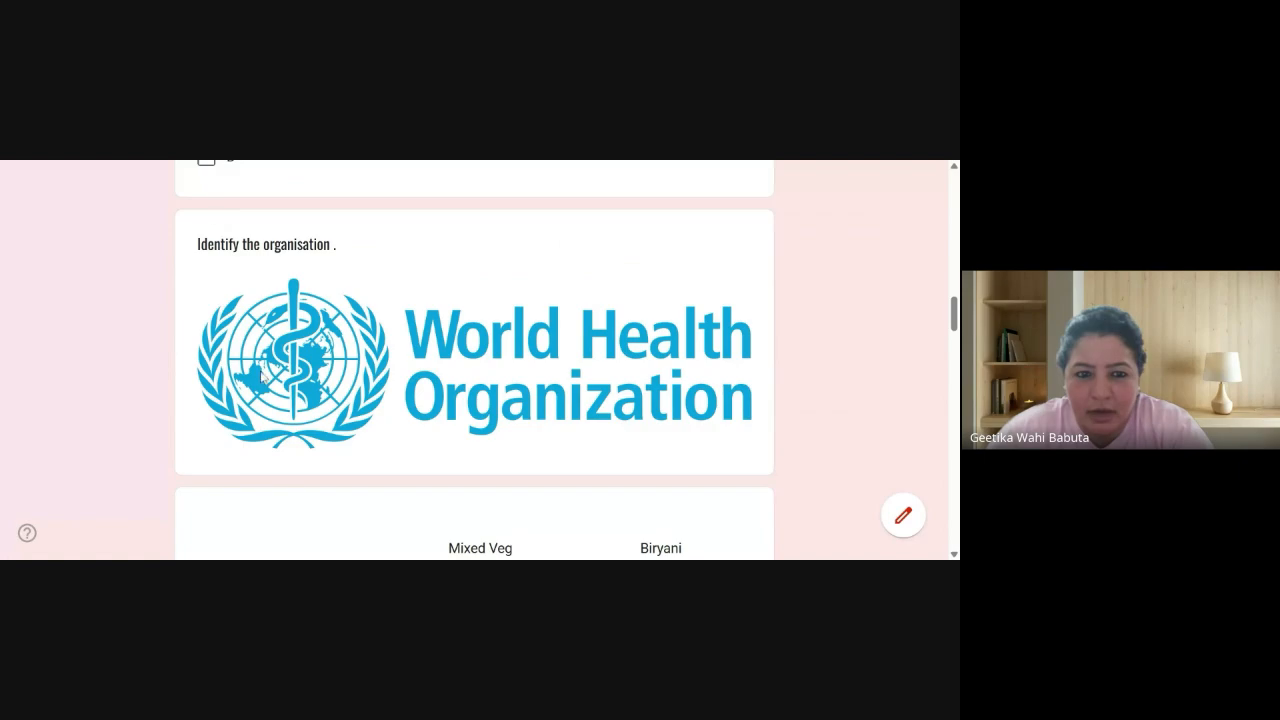
{"action": "scroll", "coordinate": [557, 309], "scroll_direction": "up", "scroll_amount": 1}
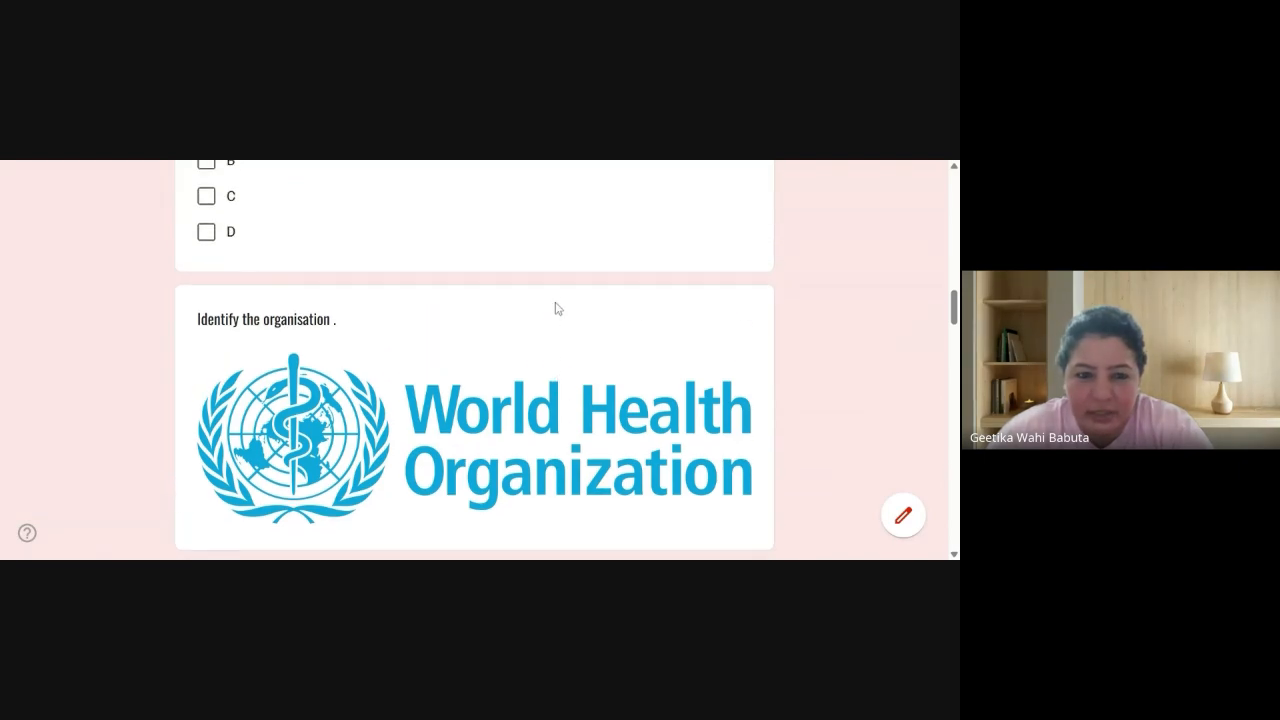
{"action": "scroll", "coordinate": [557, 309], "scroll_direction": "up", "scroll_amount": 3}
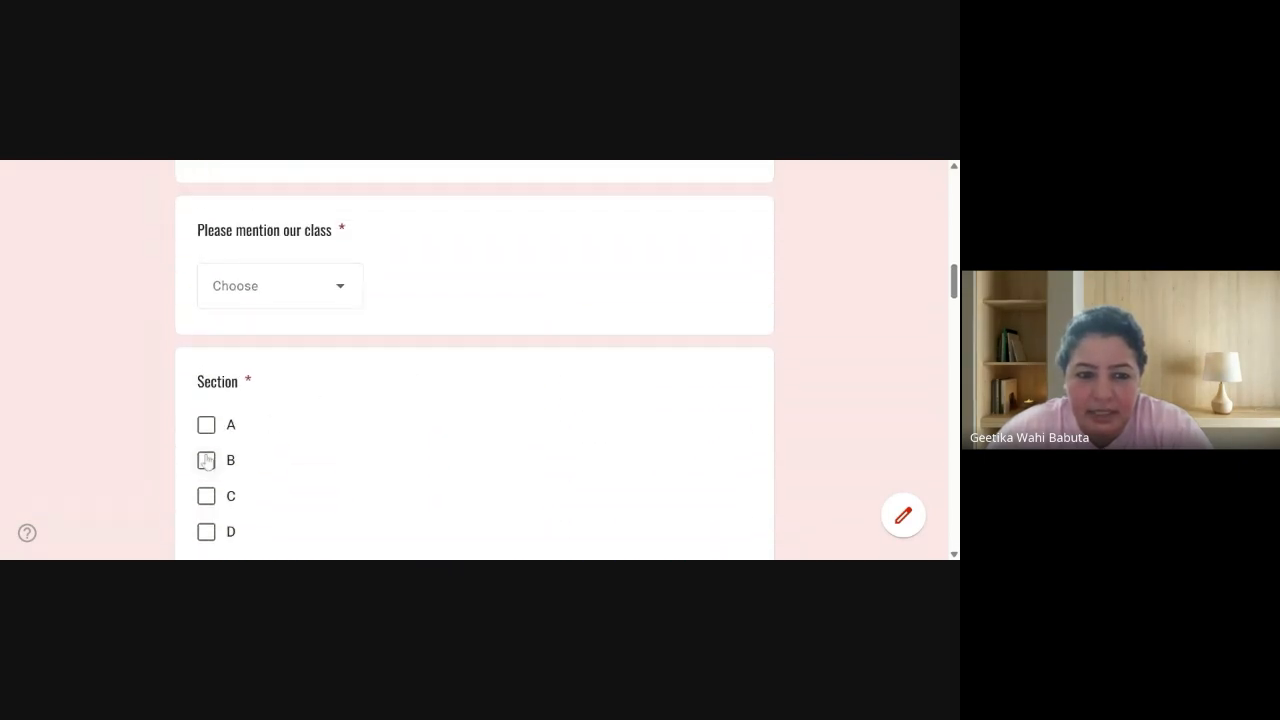
{"action": "left_click", "coordinate": [347, 290]}
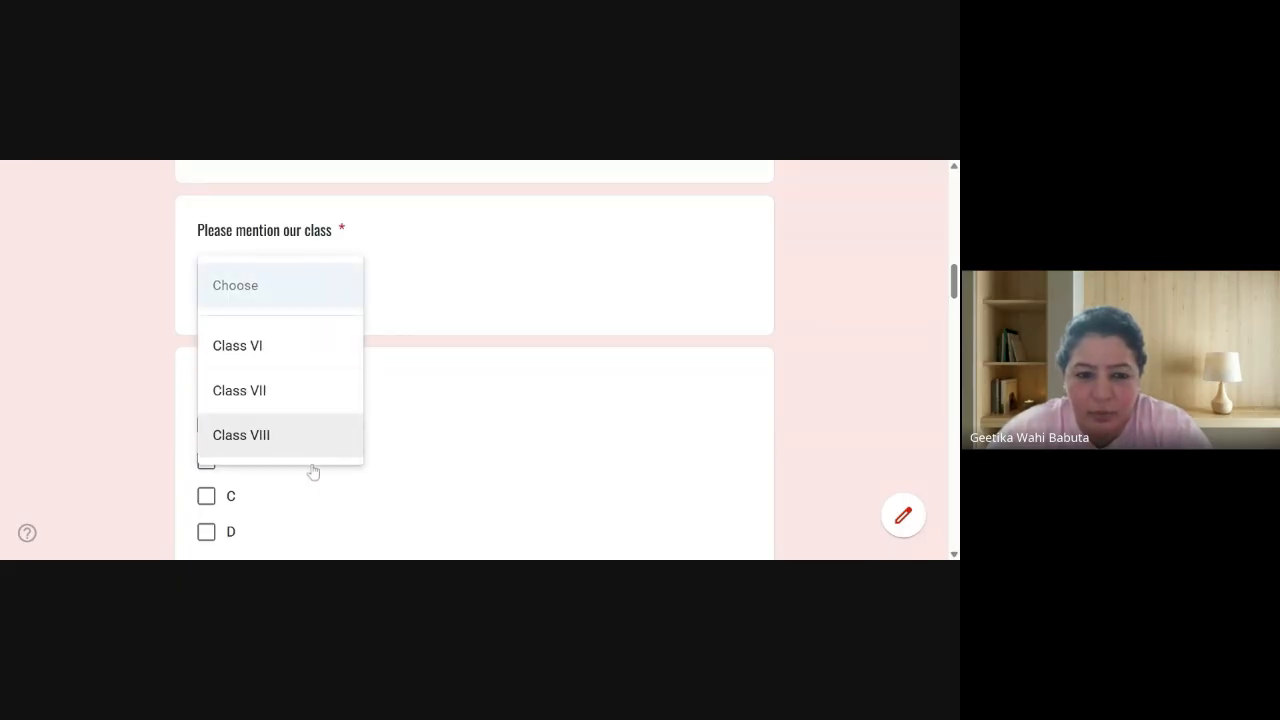
{"action": "scroll", "coordinate": [458, 300], "scroll_direction": "up", "scroll_amount": 3}
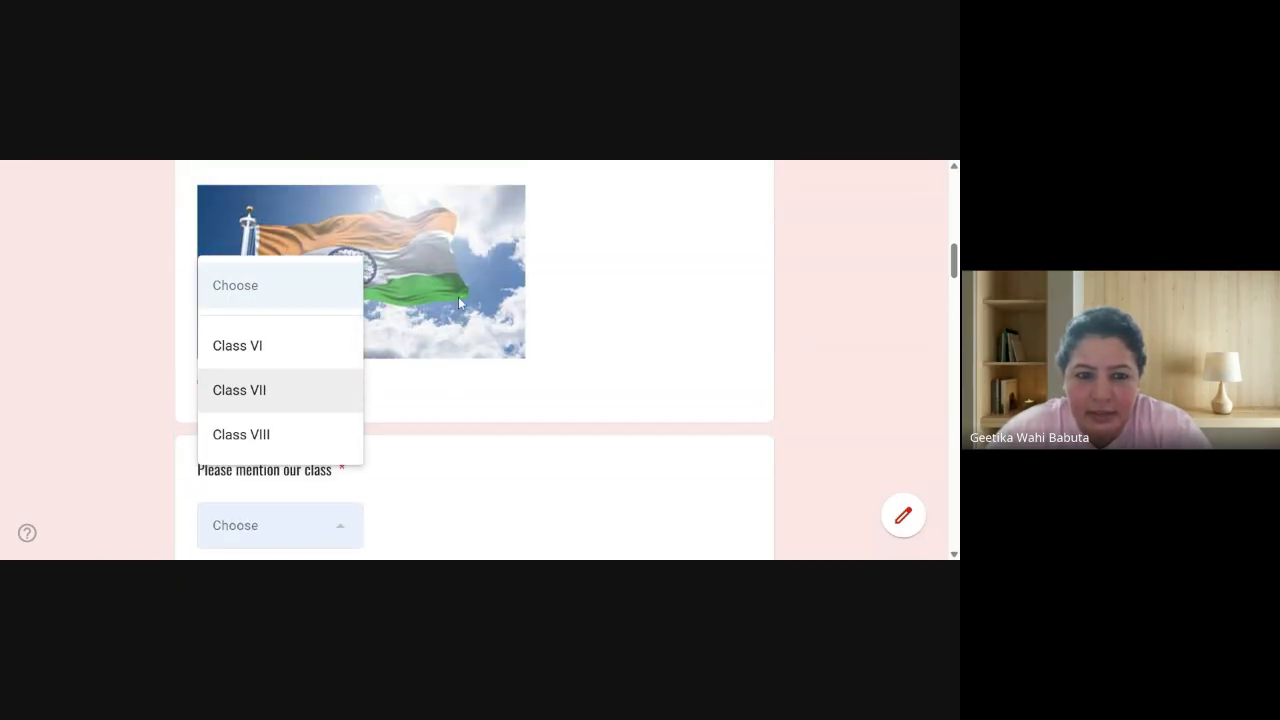
{"action": "scroll", "coordinate": [458, 297], "scroll_direction": "up", "scroll_amount": 1}
{"action": "left_click", "coordinate": [618, 299]}
{"action": "scroll", "coordinate": [600, 337], "scroll_direction": "up", "scroll_amount": 5}
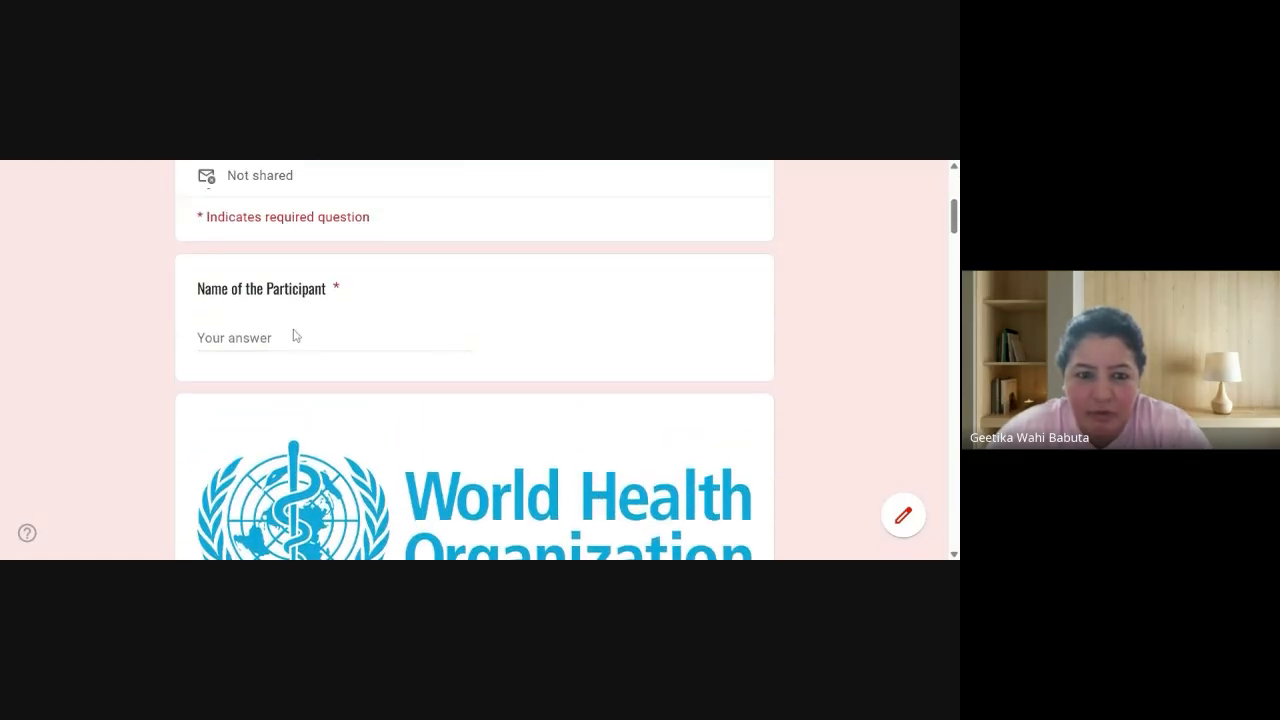
{"action": "scroll", "coordinate": [510, 360], "scroll_direction": "up", "scroll_amount": 3}
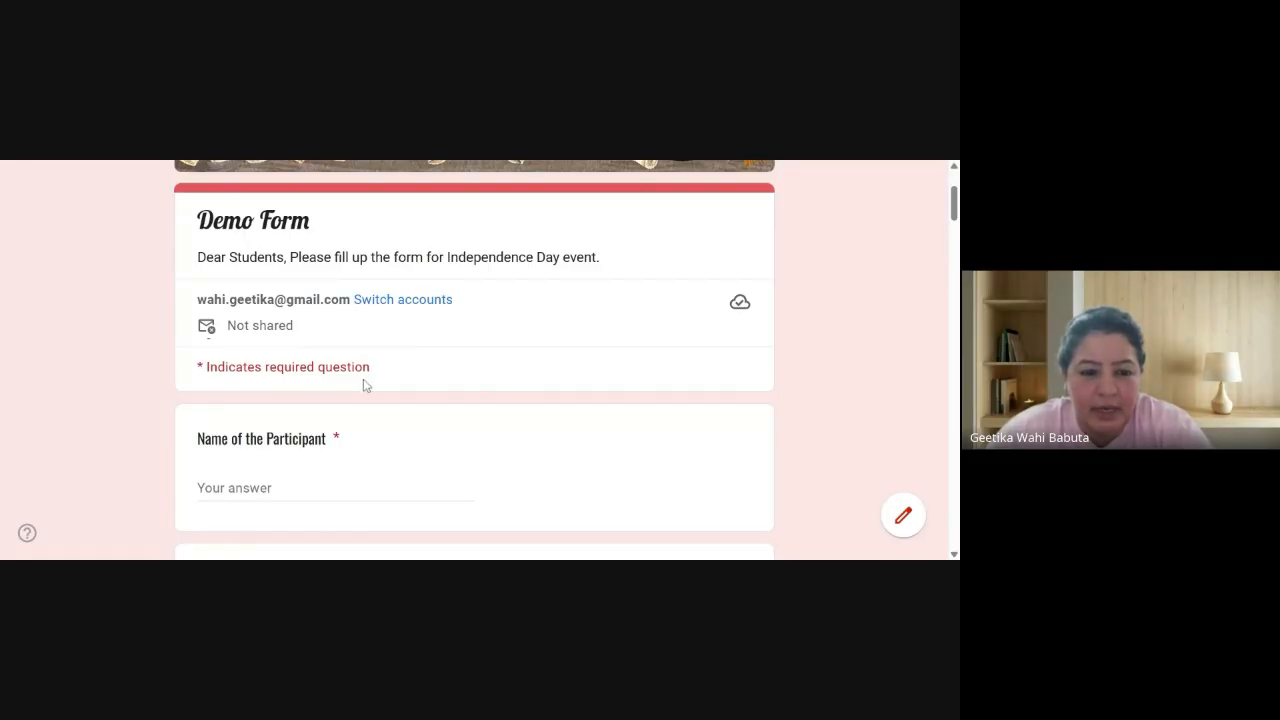
Review the previewed form from its header down through the class question to the Feedback scale and back up
{"action": "scroll", "coordinate": [411, 420], "scroll_direction": "down", "scroll_amount": 1}
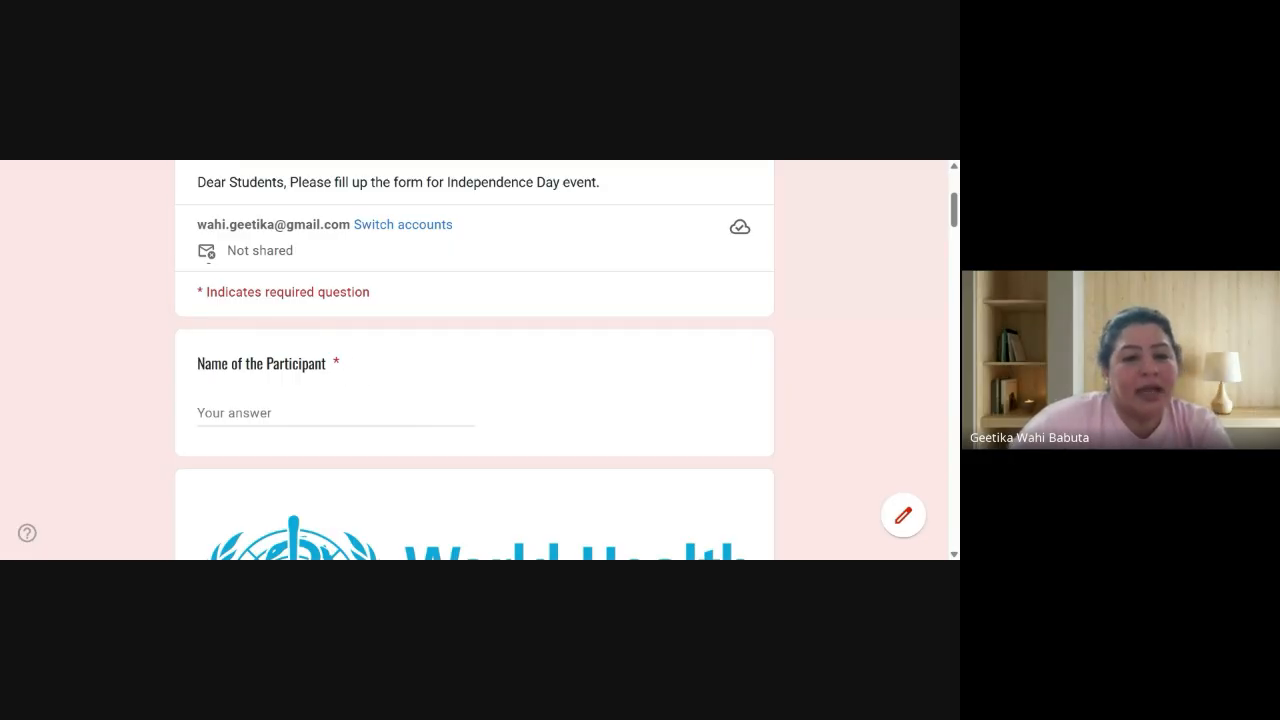
{"action": "scroll", "coordinate": [406, 374], "scroll_direction": "down", "scroll_amount": 3}
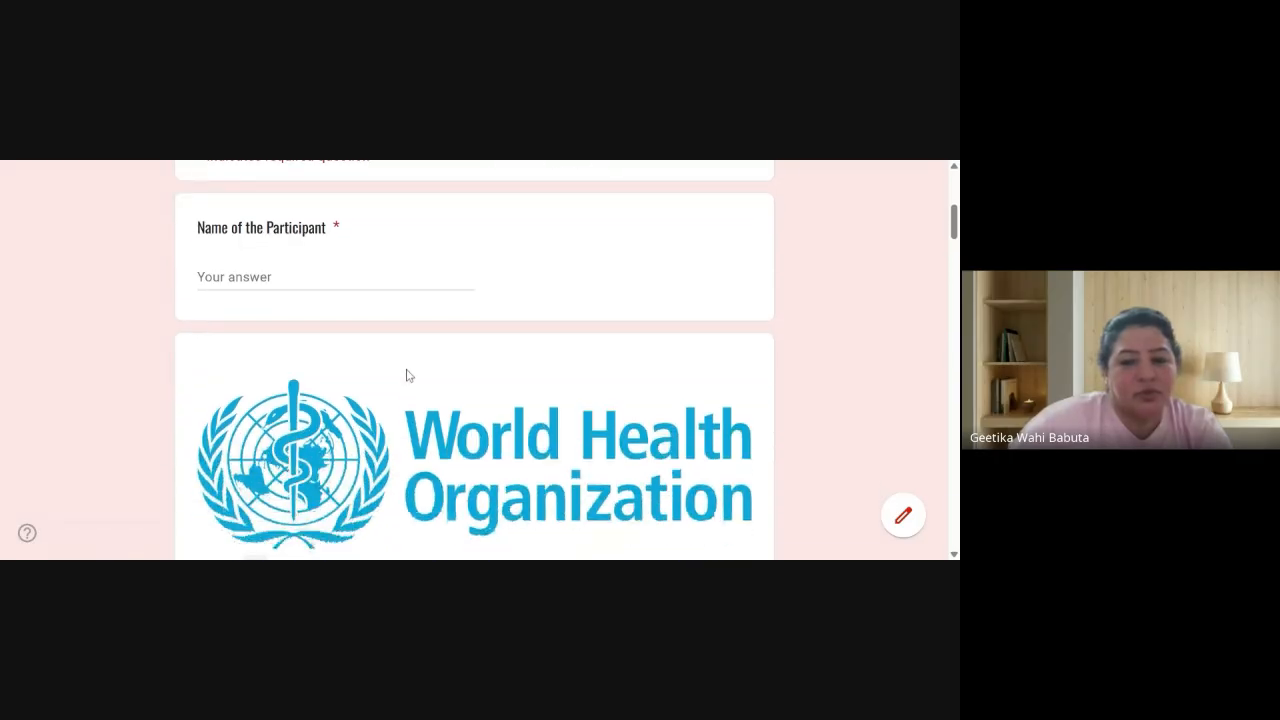
{"action": "scroll", "coordinate": [406, 374], "scroll_direction": "down", "scroll_amount": 6}
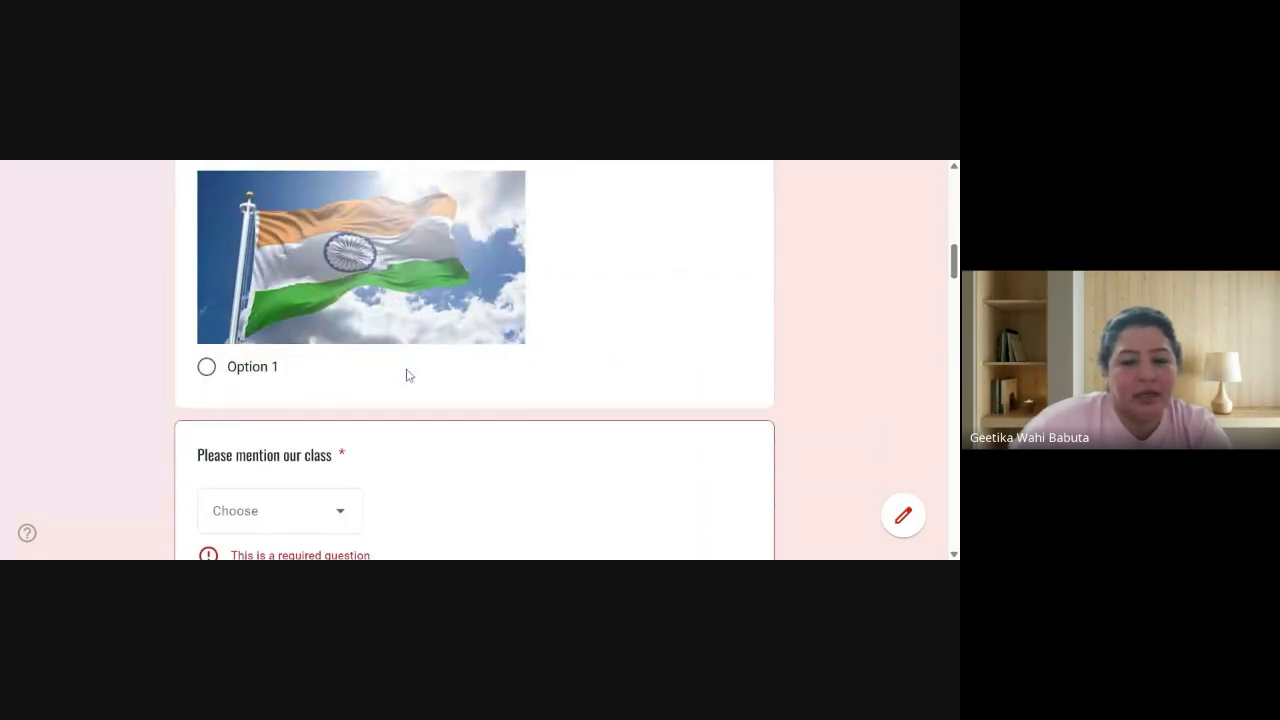
{"action": "scroll", "coordinate": [406, 374], "scroll_direction": "down", "scroll_amount": 1}
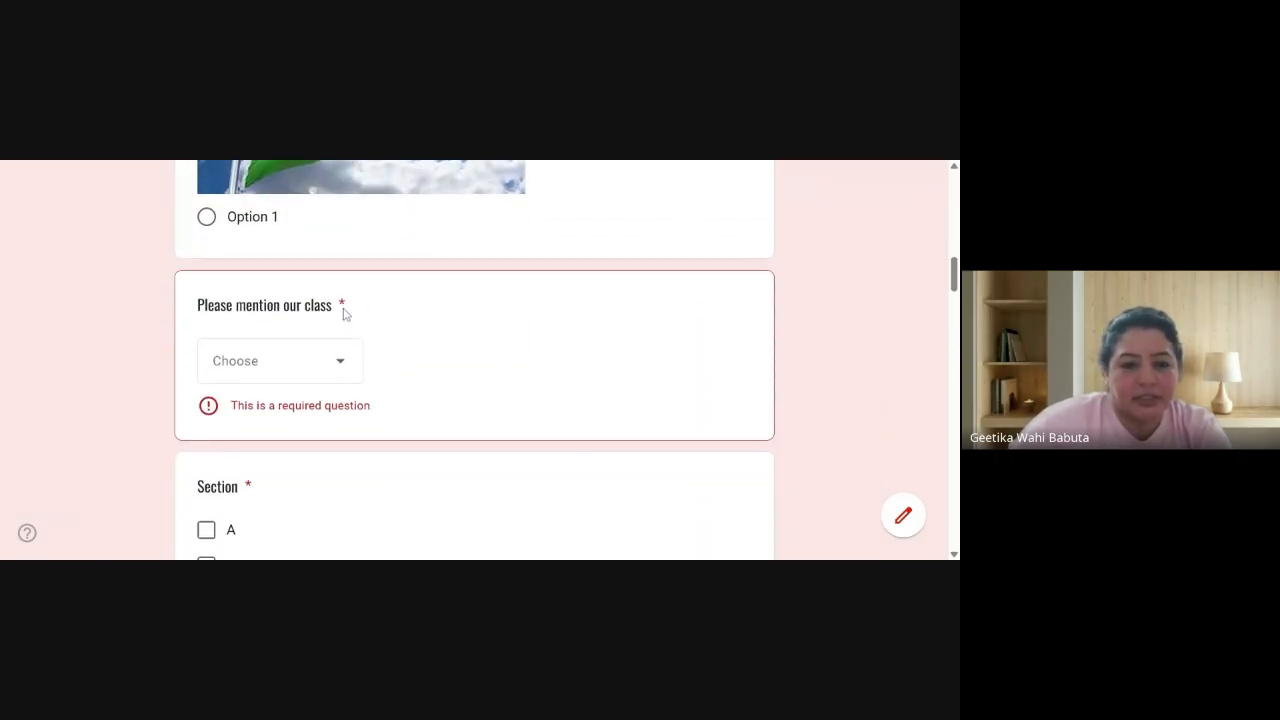
{"action": "scroll", "coordinate": [469, 387], "scroll_direction": "down", "scroll_amount": 3}
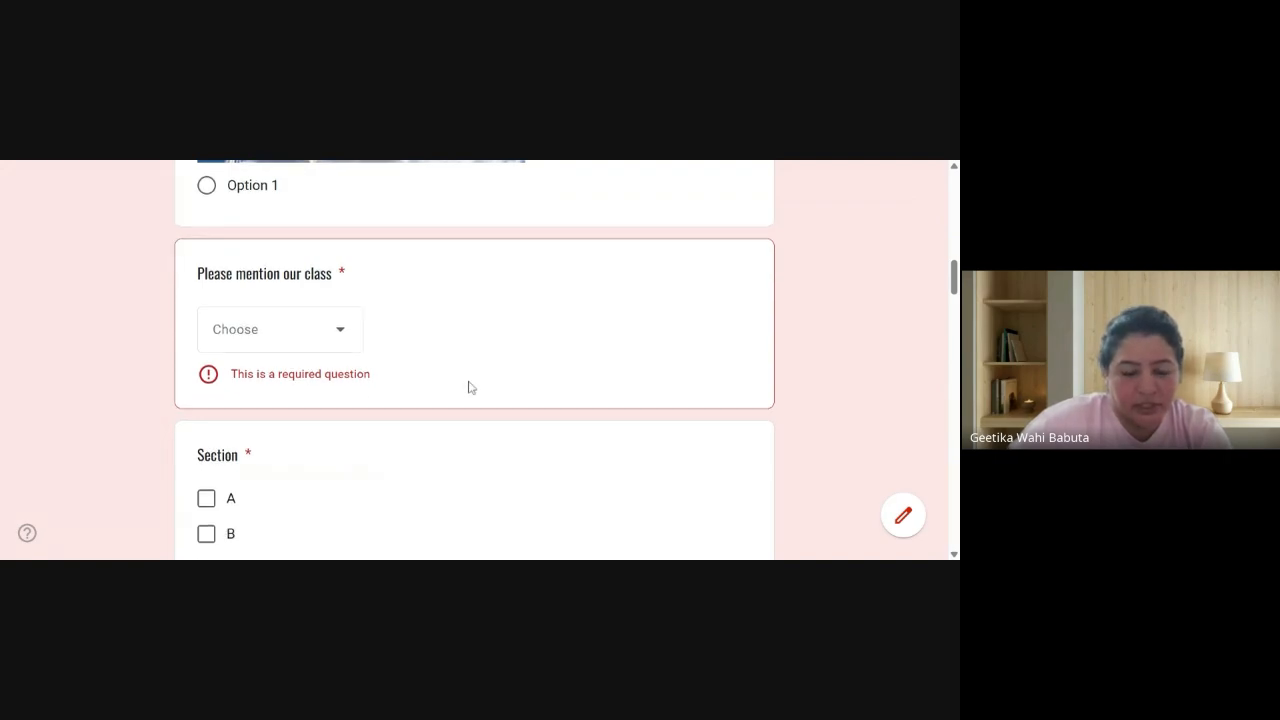
{"action": "scroll", "coordinate": [469, 387], "scroll_direction": "down", "scroll_amount": 10}
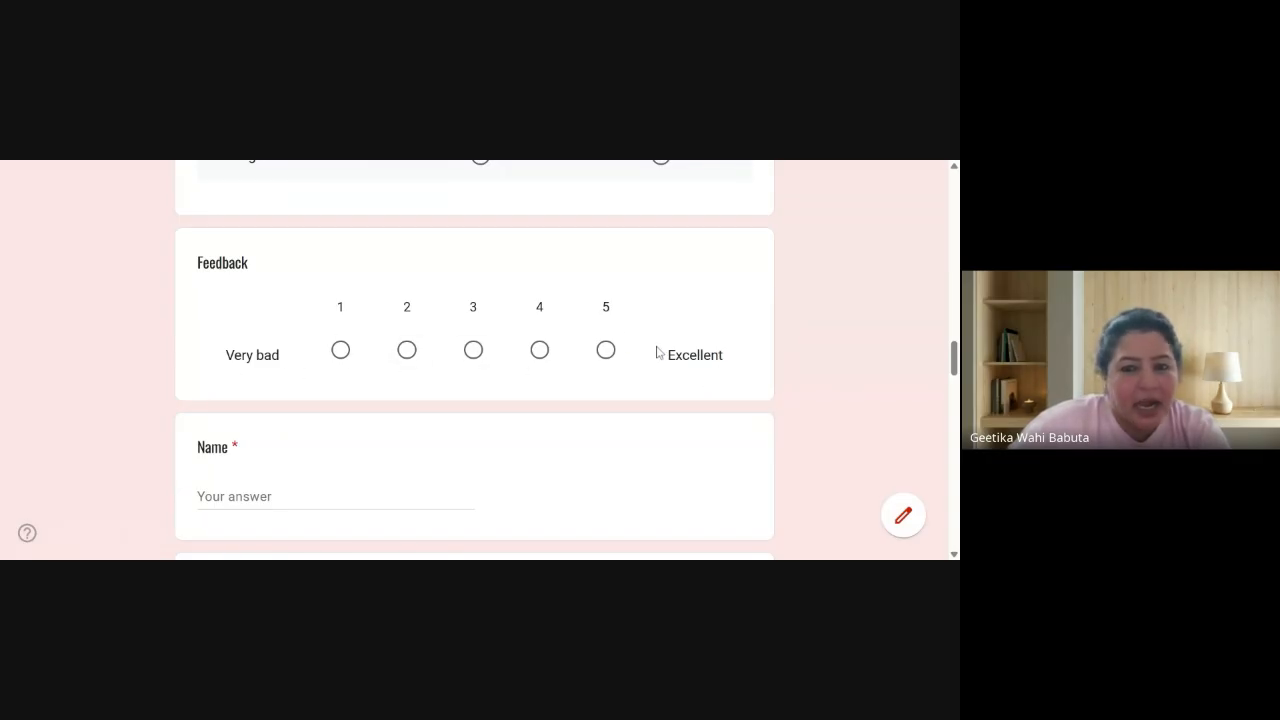
{"action": "scroll", "coordinate": [606, 391], "scroll_direction": "down", "scroll_amount": 1}
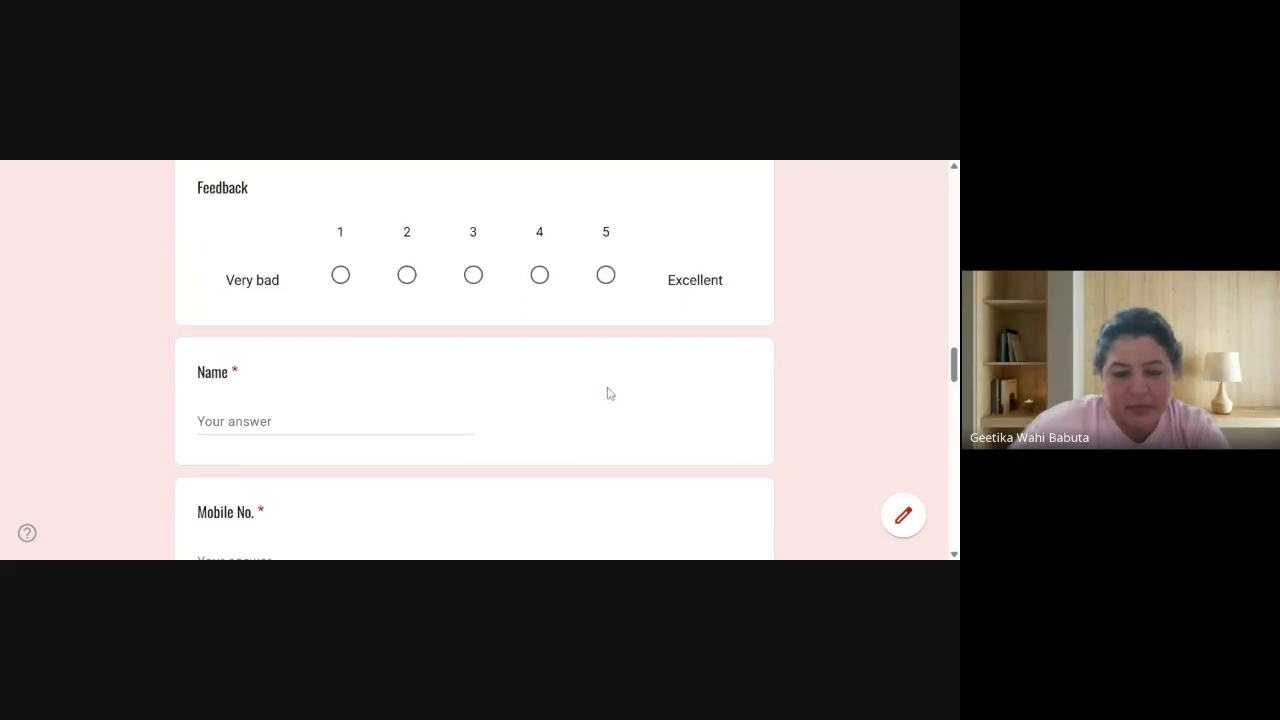
{"action": "scroll", "coordinate": [606, 391], "scroll_direction": "up", "scroll_amount": 10}
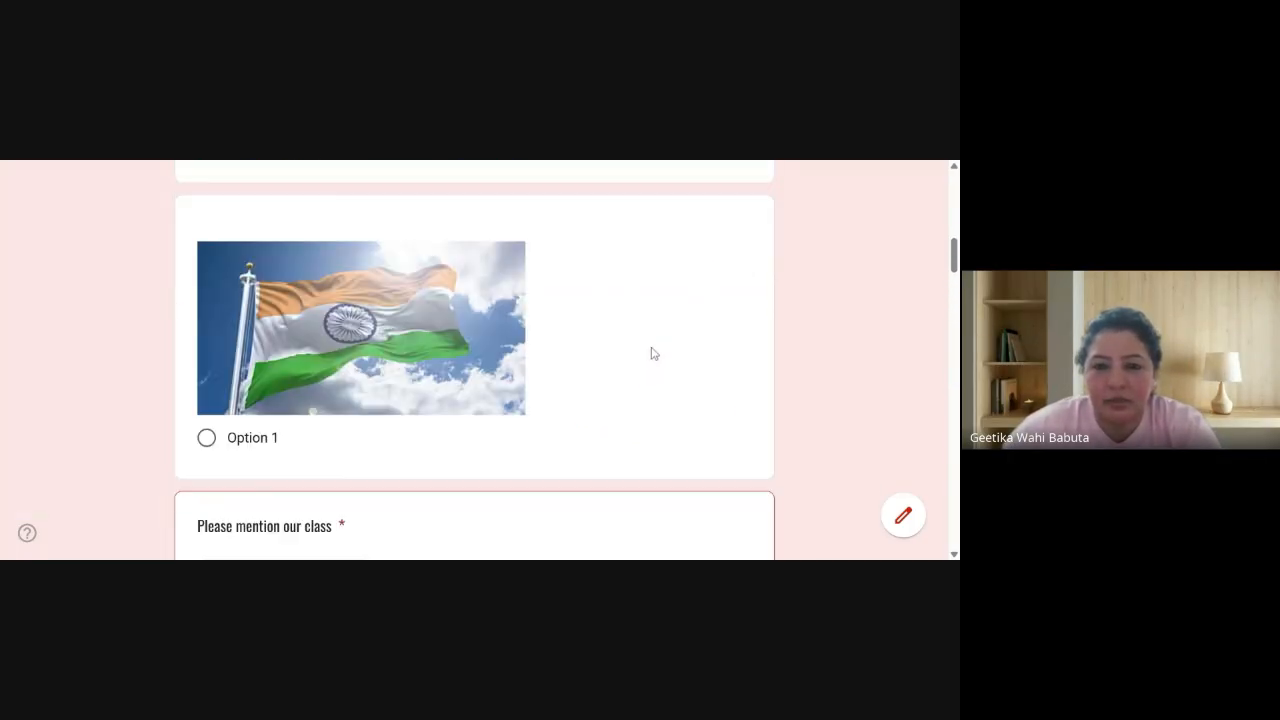
{"action": "scroll", "coordinate": [651, 352], "scroll_direction": "up", "scroll_amount": 10}
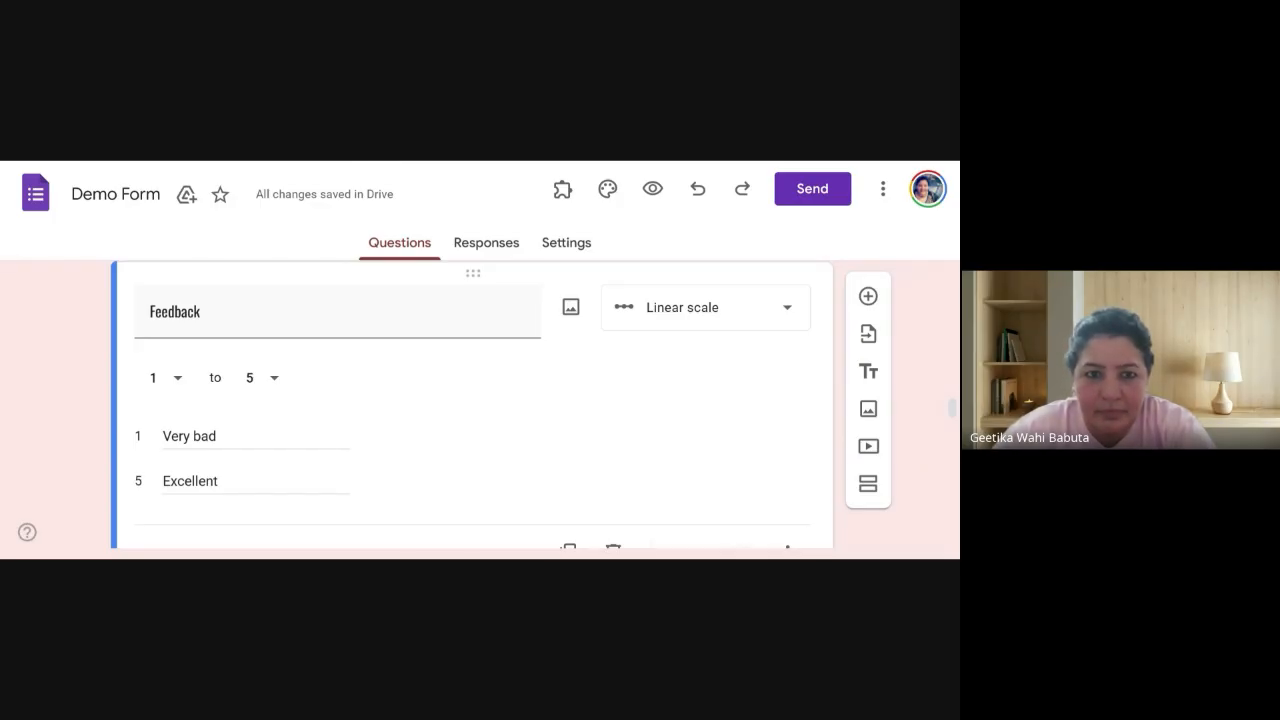
Open the Demo Form's responses and switch accepting responses off and back on
{"action": "left_click", "coordinate": [489, 246]}
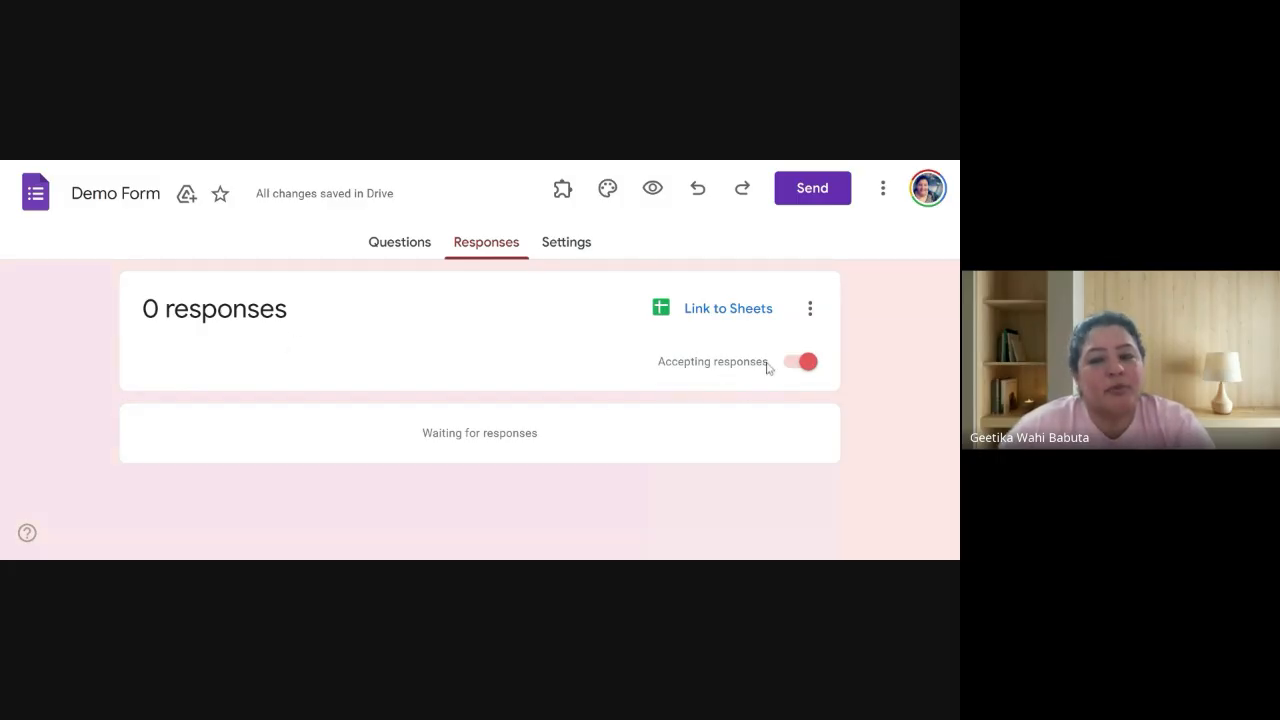
{"action": "left_click", "coordinate": [806, 365]}
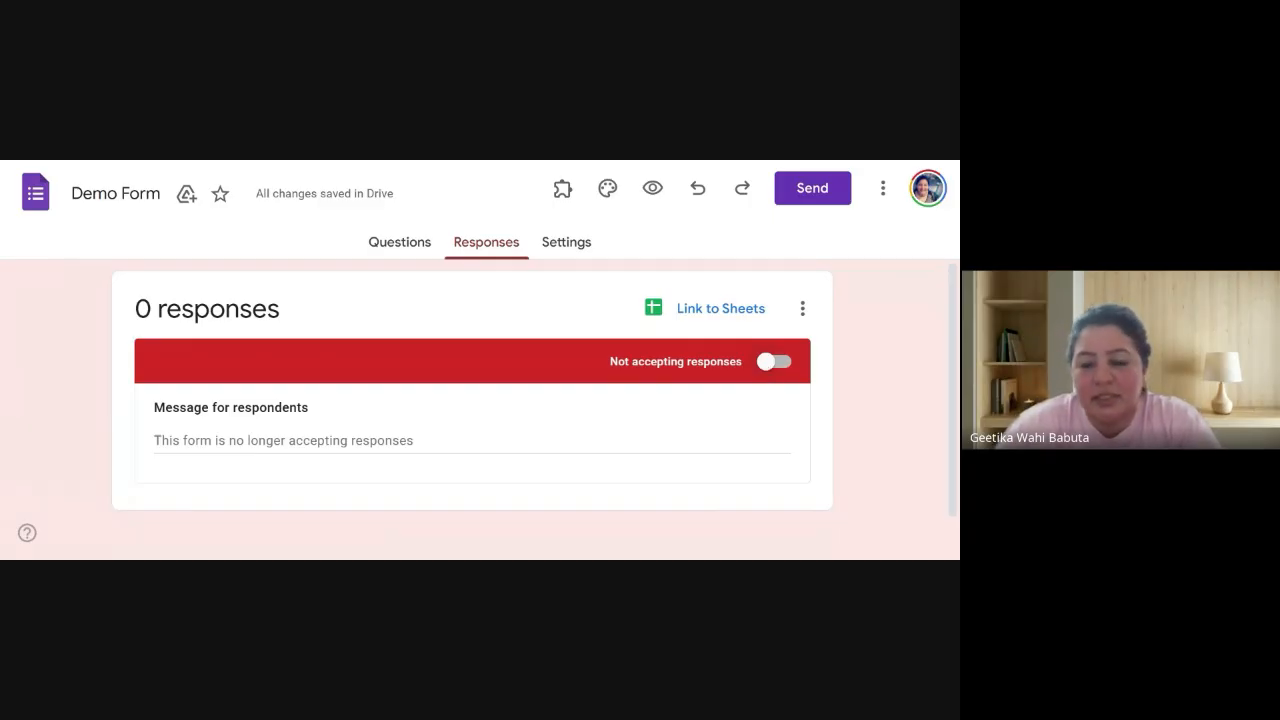
{"action": "left_click", "coordinate": [768, 362]}
{"action": "left_click", "coordinate": [767, 363]}
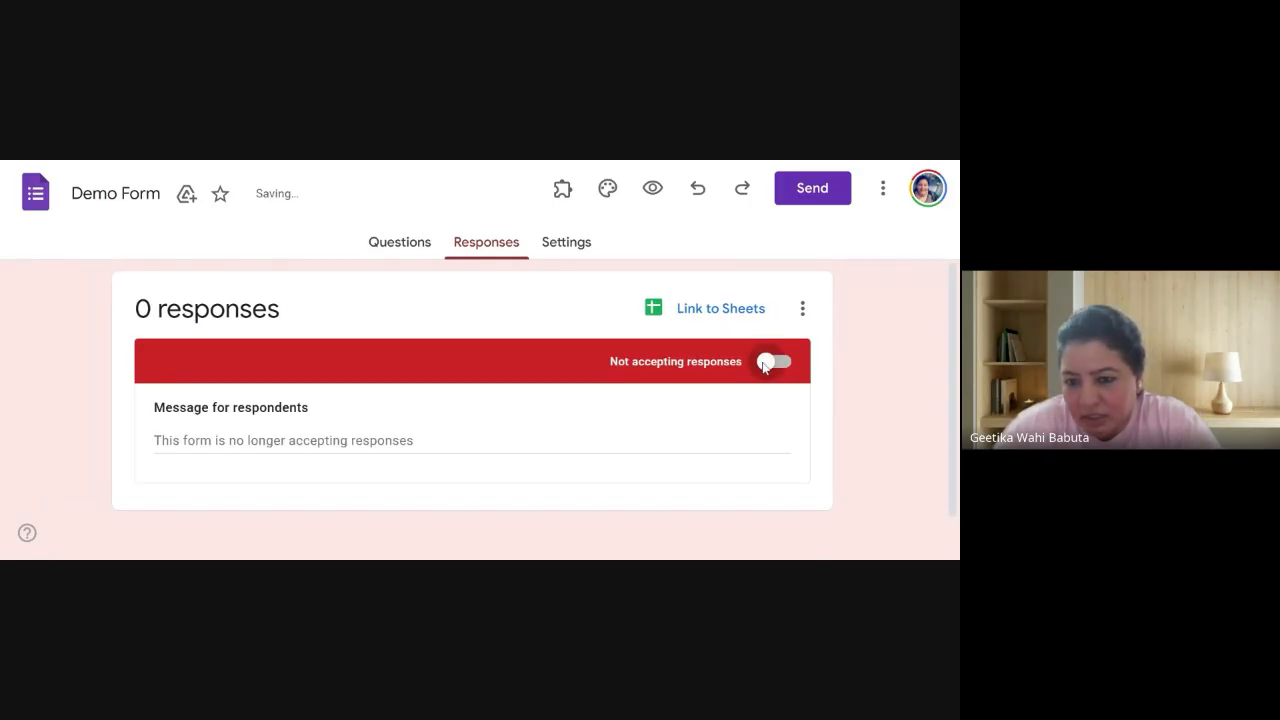
{"action": "left_click", "coordinate": [766, 365]}
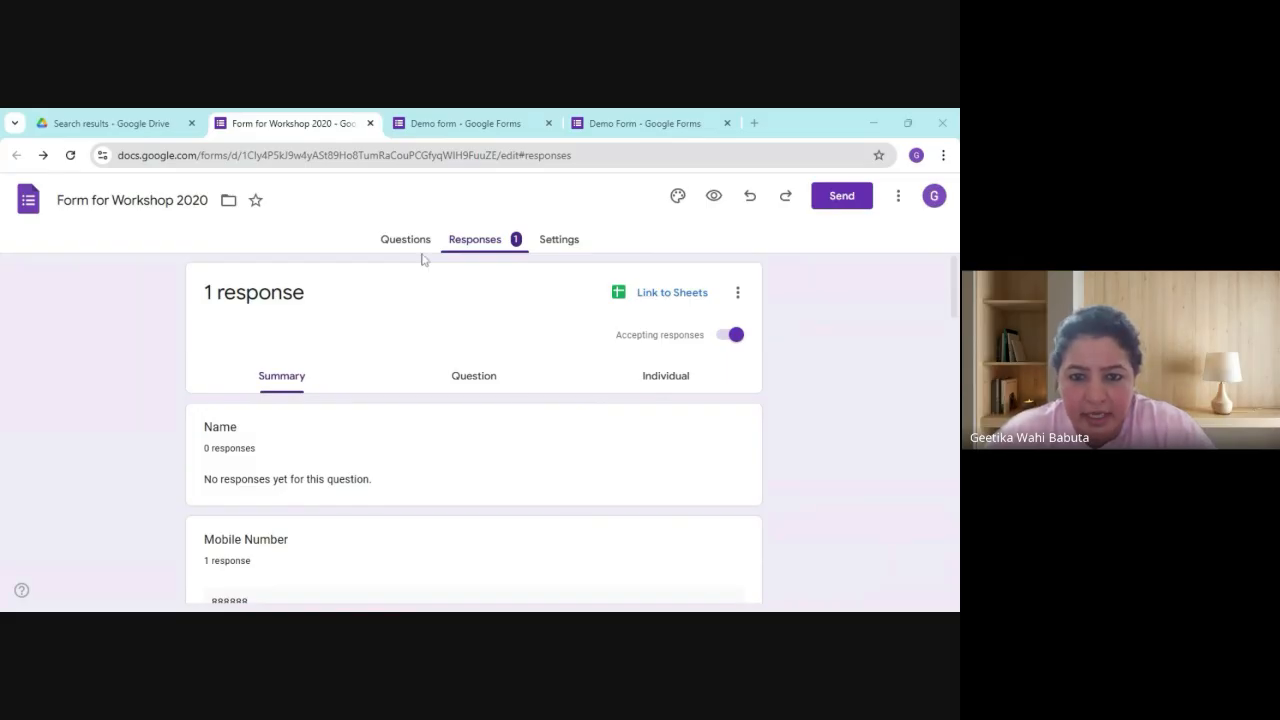
Link the Form for Workshop 2020 responses to a newly created spreadsheet and bring that spreadsheet into view
{"action": "left_click", "coordinate": [680, 300]}
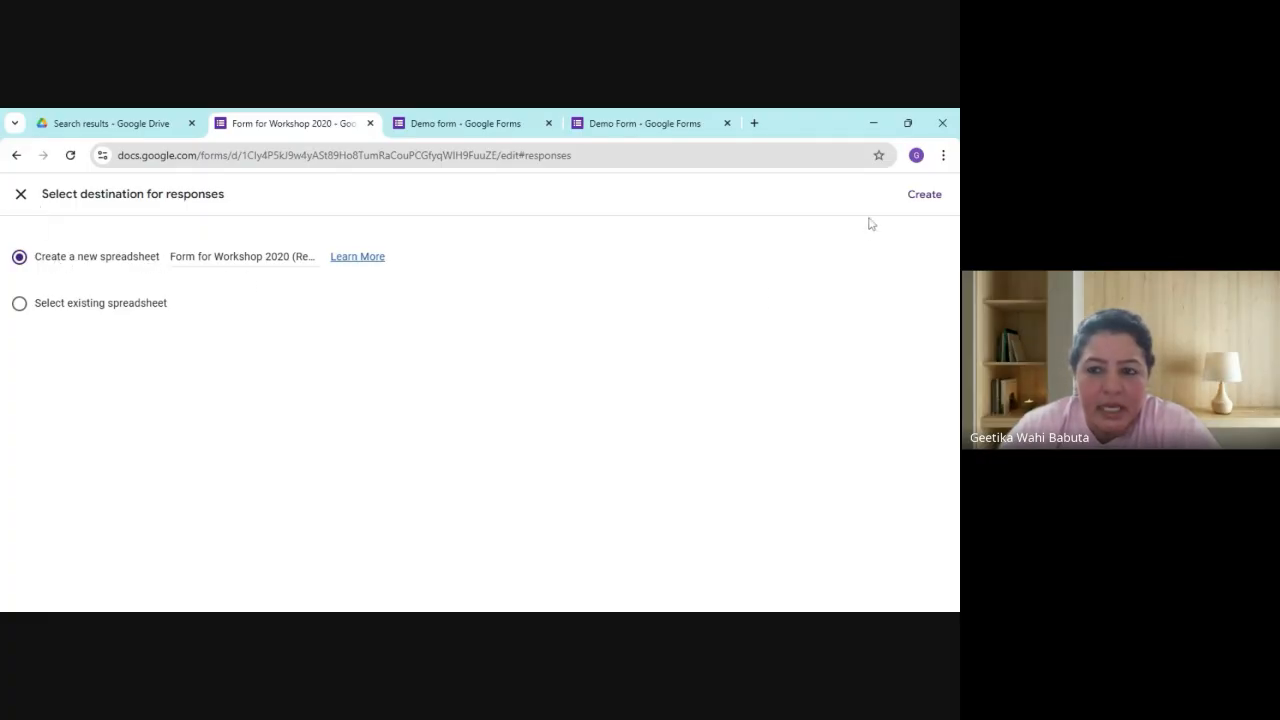
{"action": "left_click", "coordinate": [927, 196]}
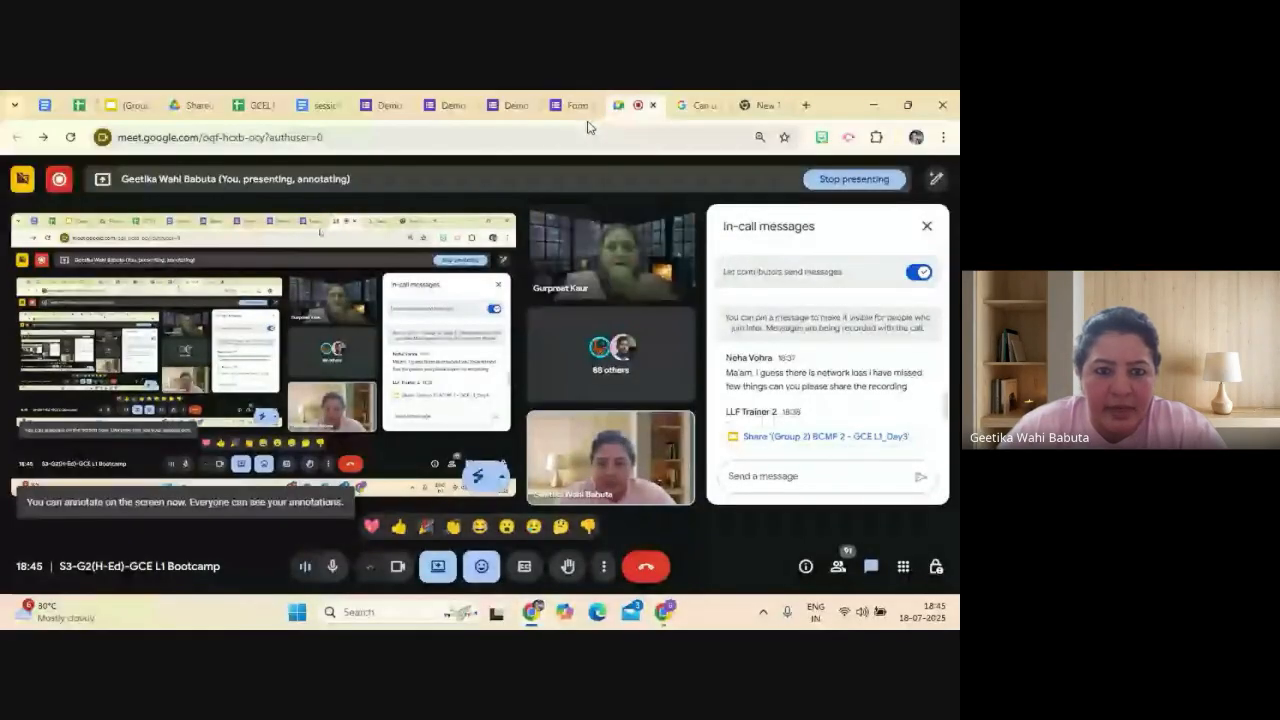
{"action": "mouse_move", "coordinate": [532, 618]}
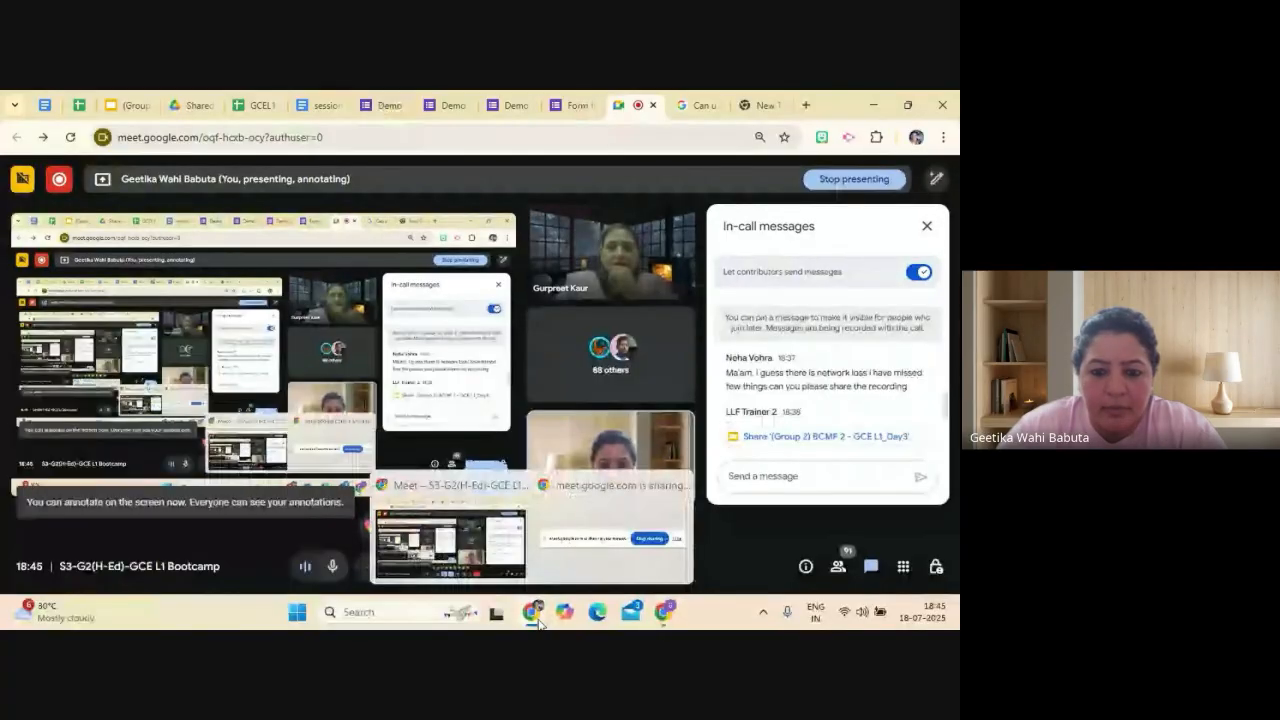
{"action": "left_click", "coordinate": [666, 616]}
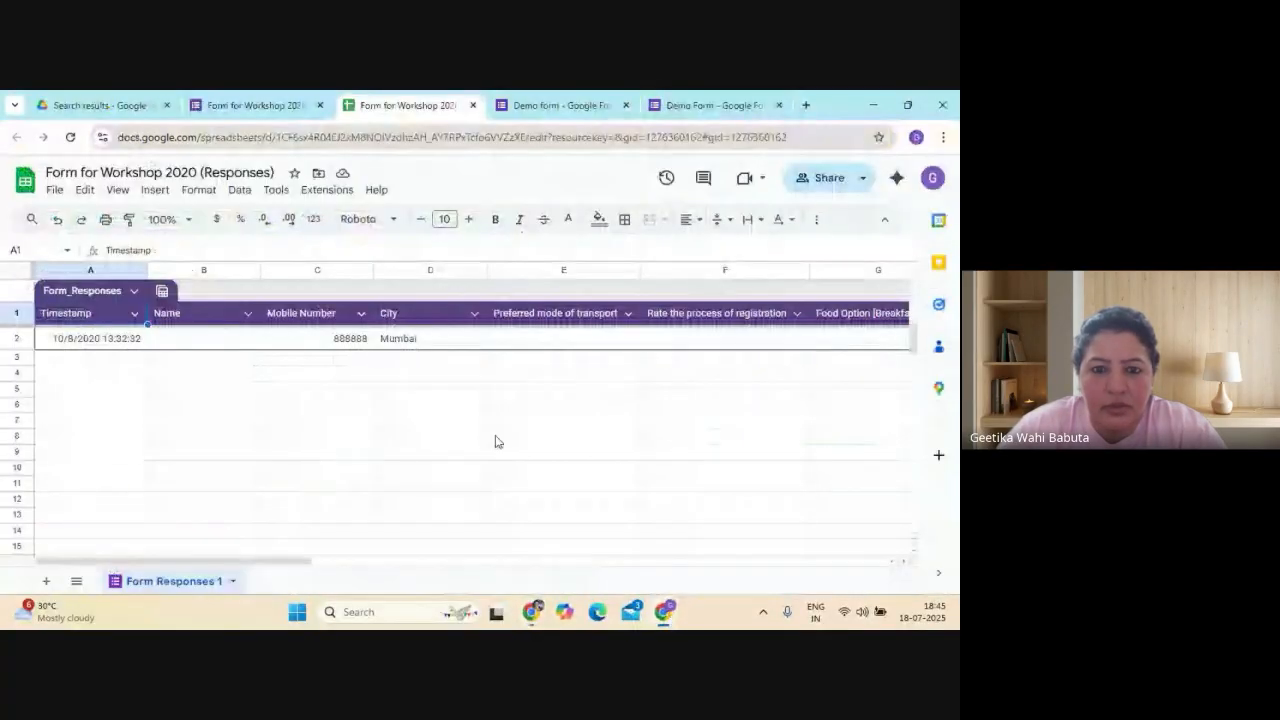
Return to Form for Workshop 2020 and open its settings
{"action": "left_click", "coordinate": [558, 106]}
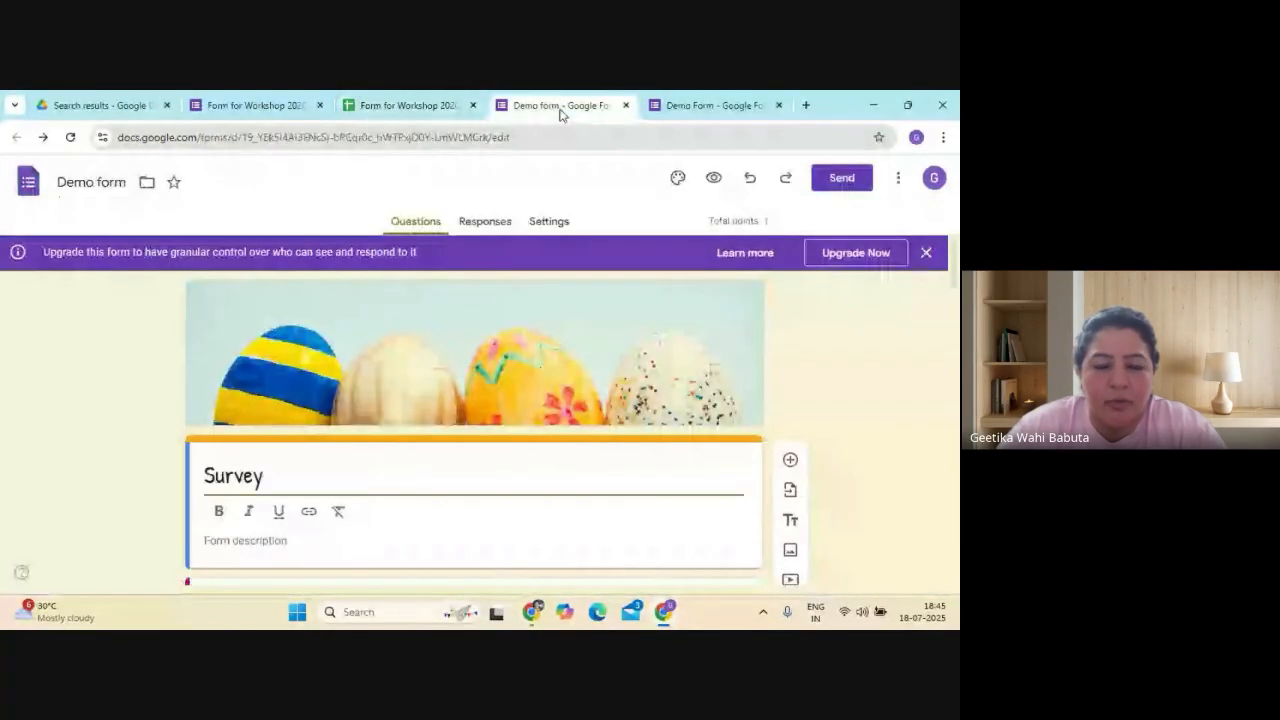
{"action": "left_click", "coordinate": [228, 106]}
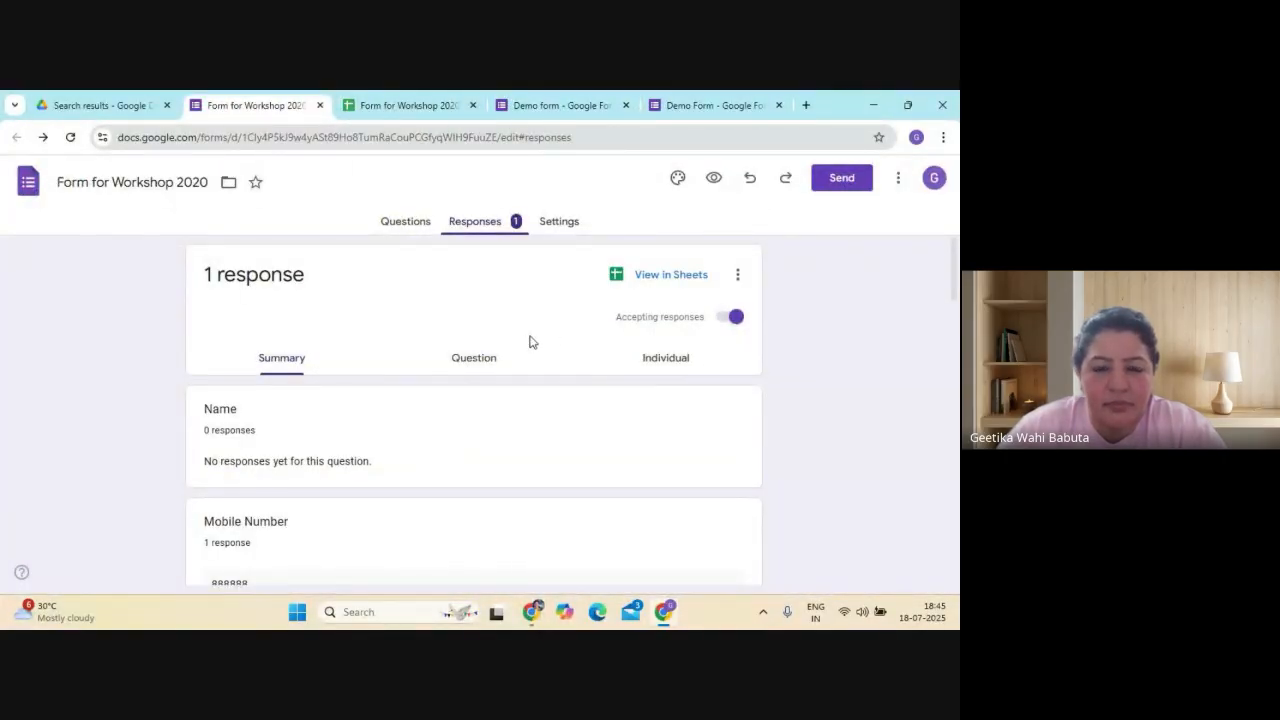
{"action": "left_click", "coordinate": [557, 223]}
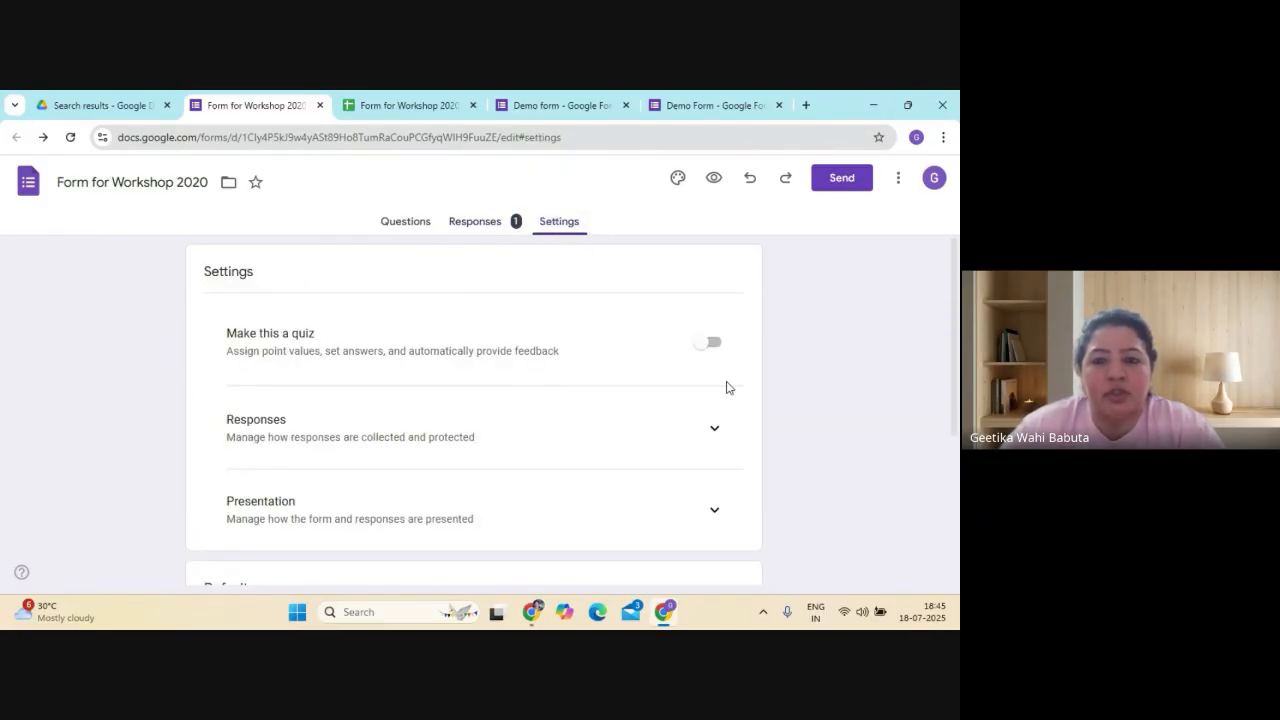
Make the form a quiz, trying grade release after manual review before restoring release immediately after each submission
{"action": "left_click", "coordinate": [699, 346]}
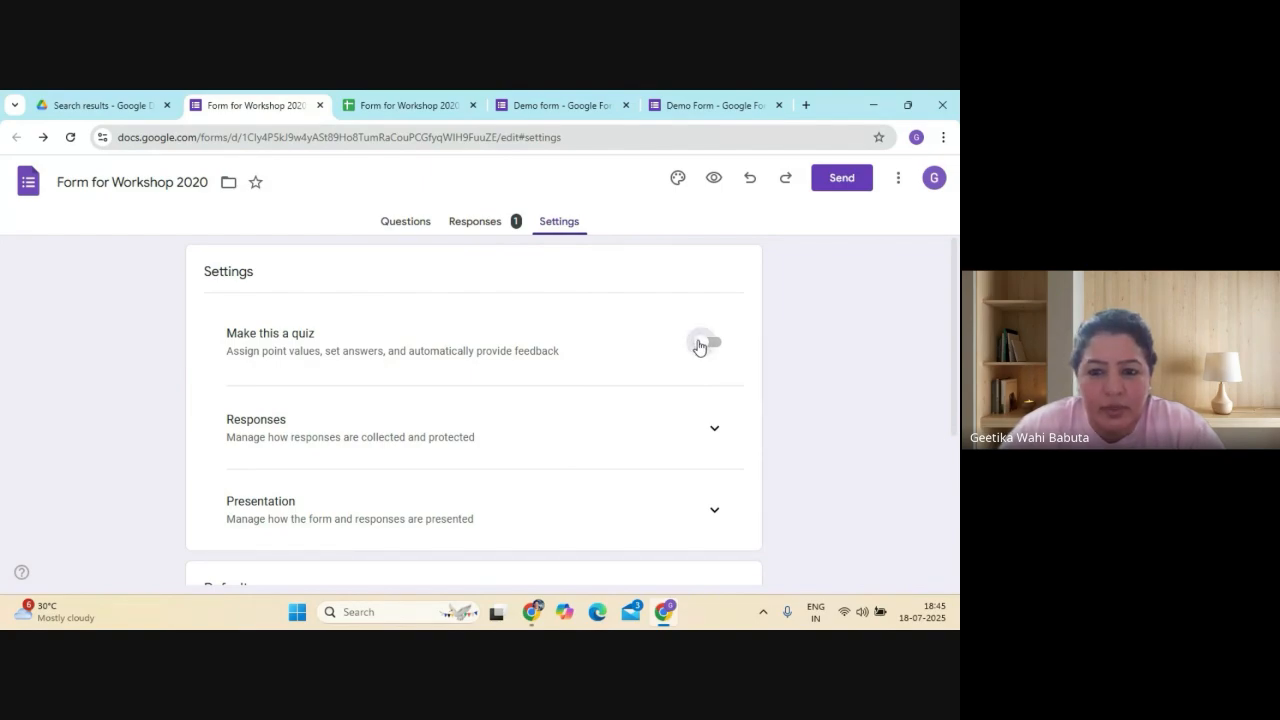
{"action": "scroll", "coordinate": [619, 375], "scroll_direction": "down", "scroll_amount": 1}
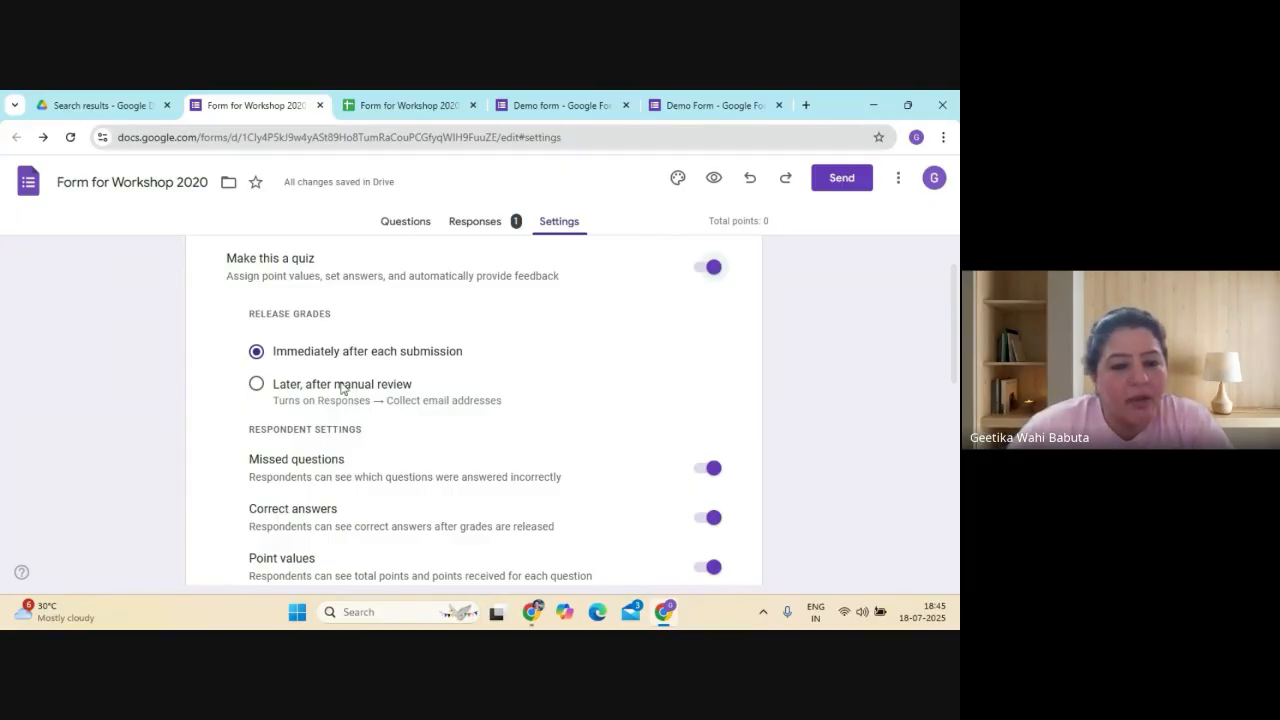
{"action": "left_click", "coordinate": [257, 386]}
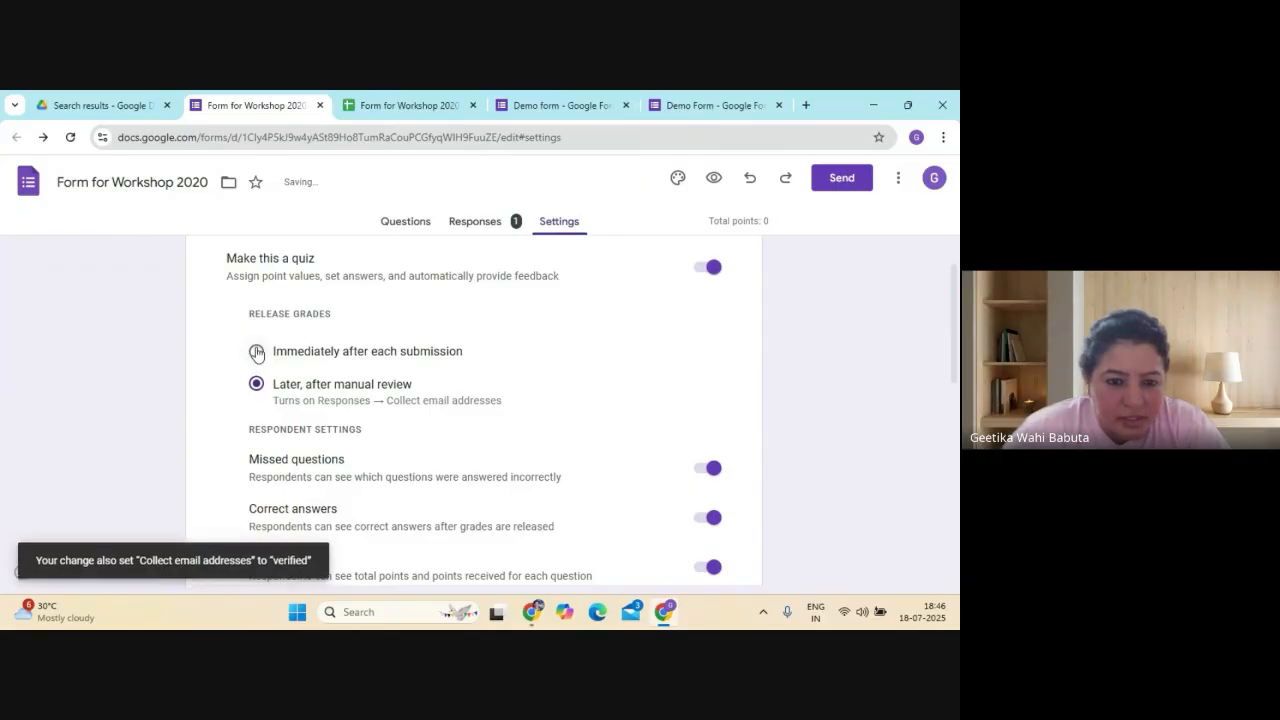
{"action": "left_click", "coordinate": [257, 355]}
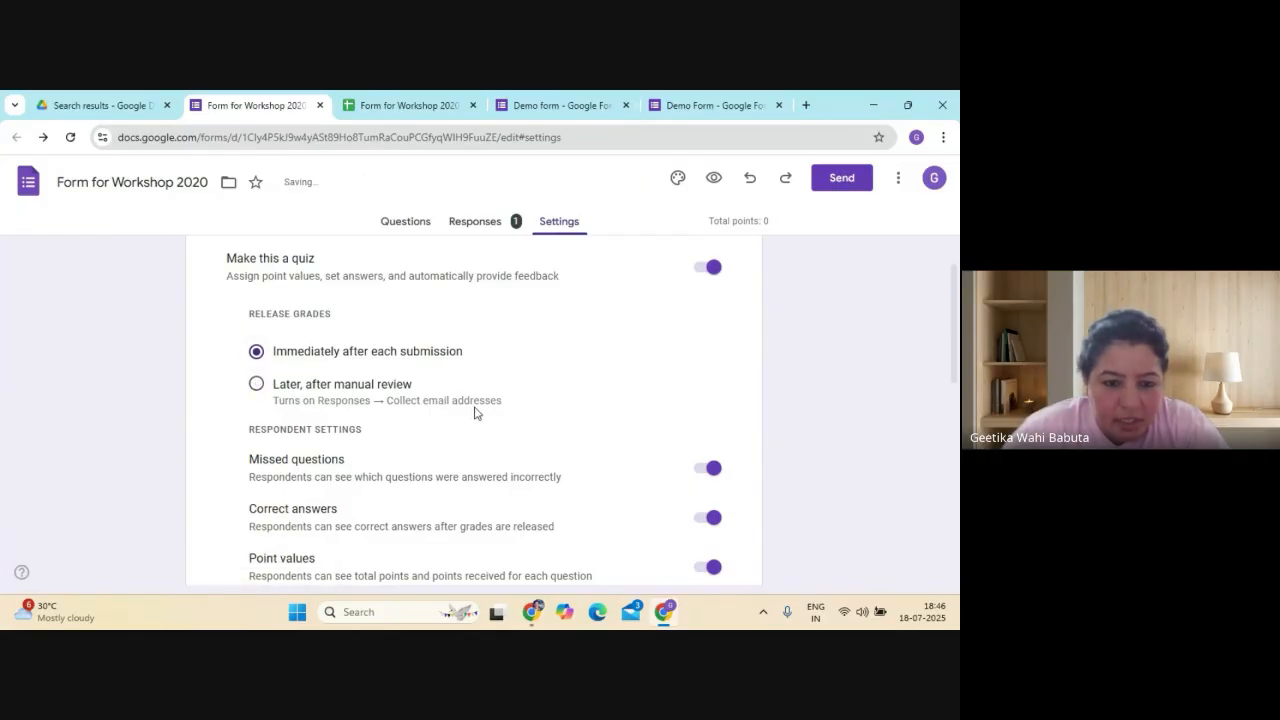
Review the quiz's respondent settings and default question point value, and turn the quiz option off
{"action": "scroll", "coordinate": [548, 435], "scroll_direction": "down", "scroll_amount": 2}
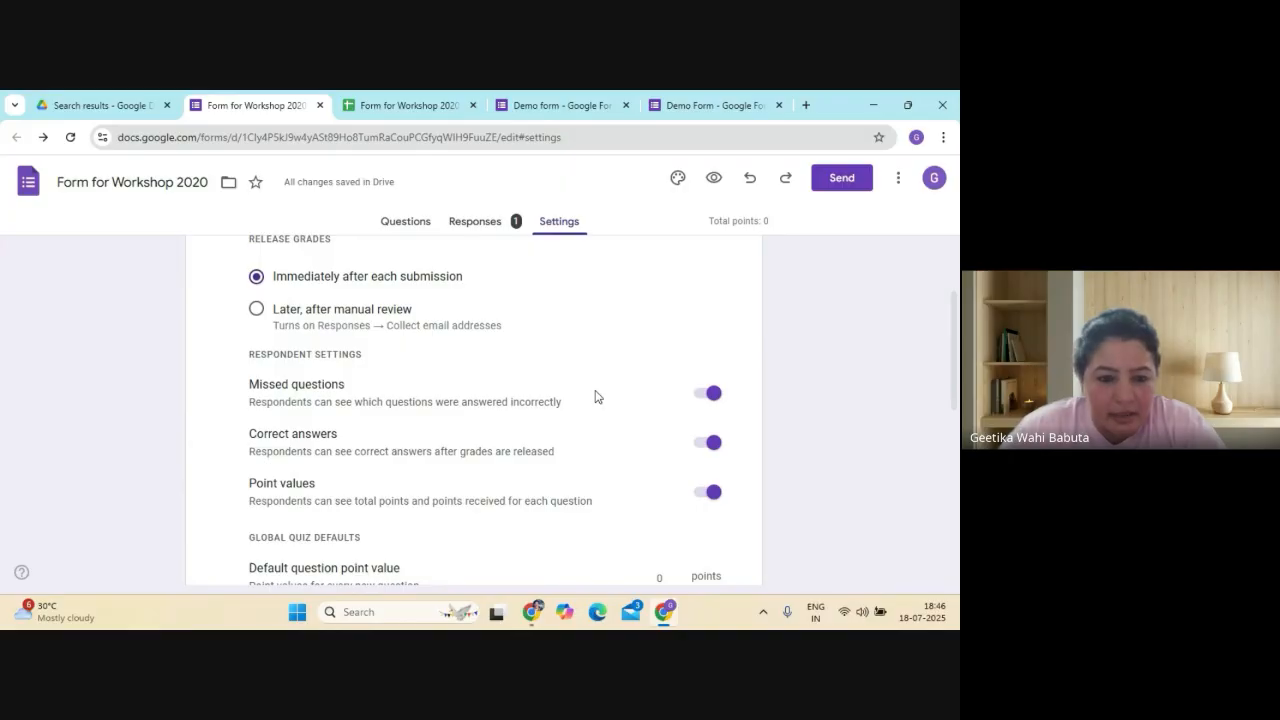
{"action": "scroll", "coordinate": [595, 397], "scroll_direction": "down", "scroll_amount": 2}
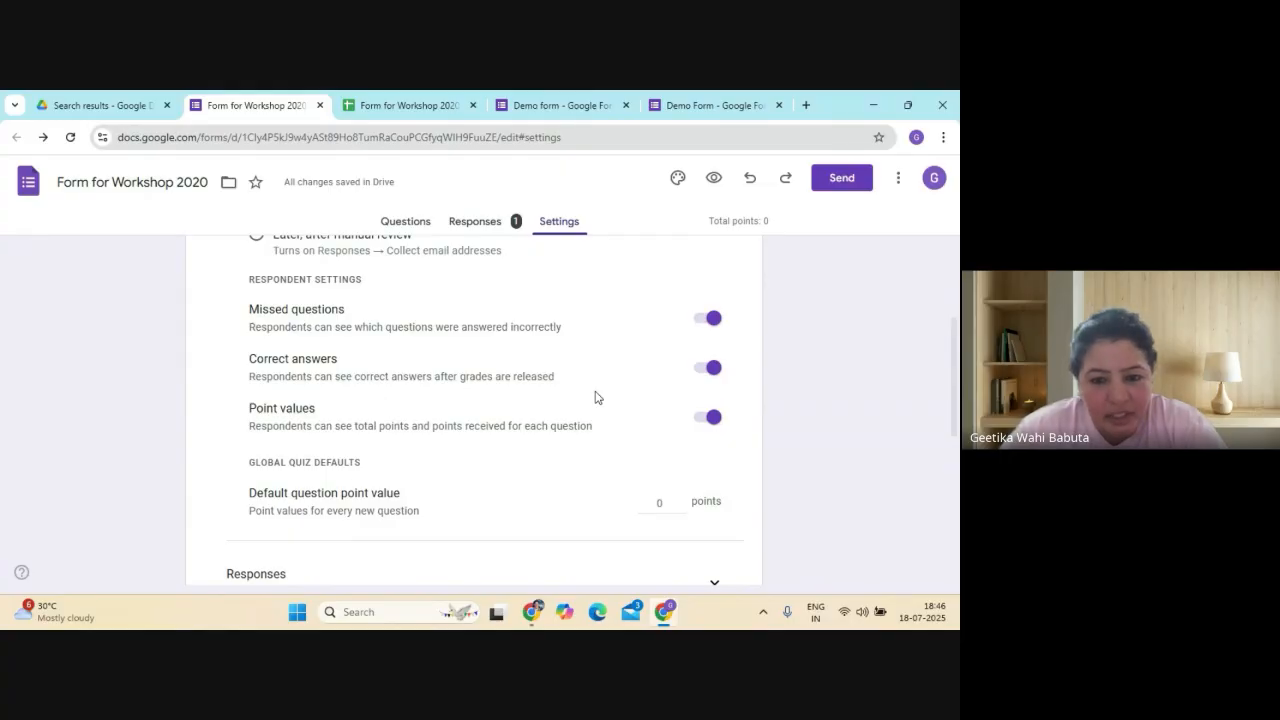
{"action": "scroll", "coordinate": [595, 397], "scroll_direction": "down", "scroll_amount": 4}
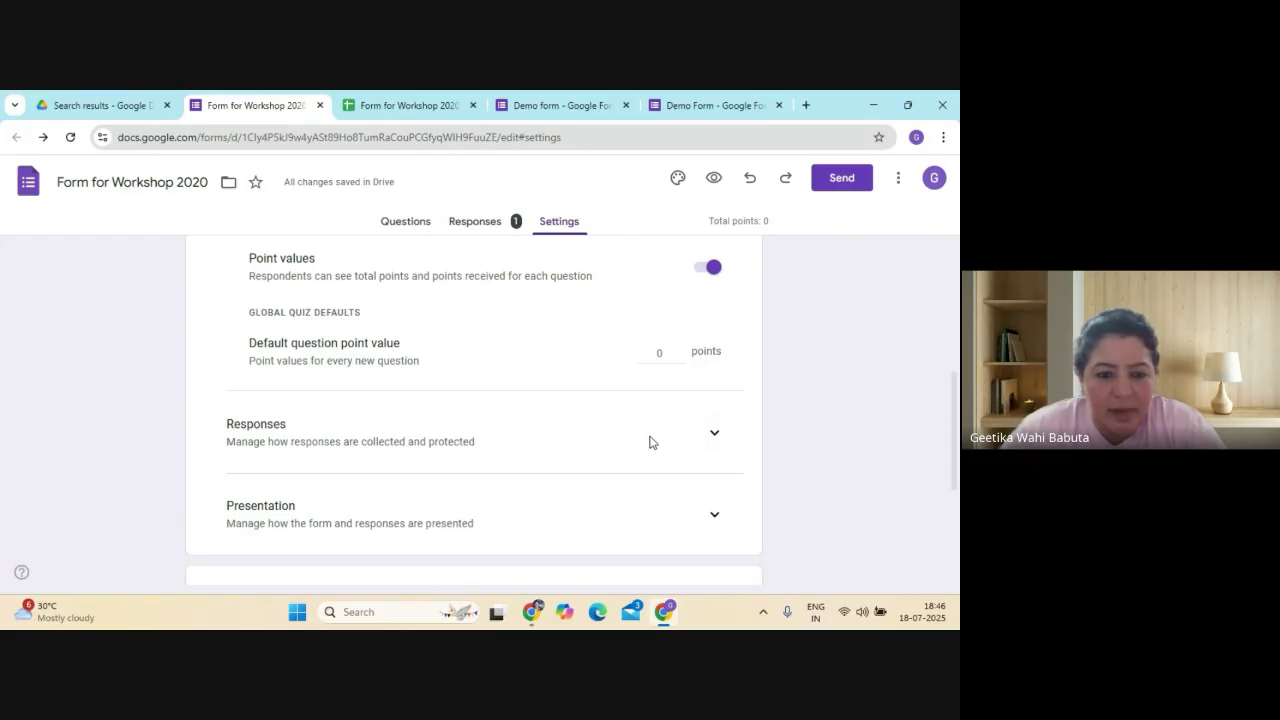
{"action": "scroll", "coordinate": [650, 442], "scroll_direction": "down", "scroll_amount": 1}
{"action": "scroll", "coordinate": [650, 442], "scroll_direction": "down", "scroll_amount": 1}
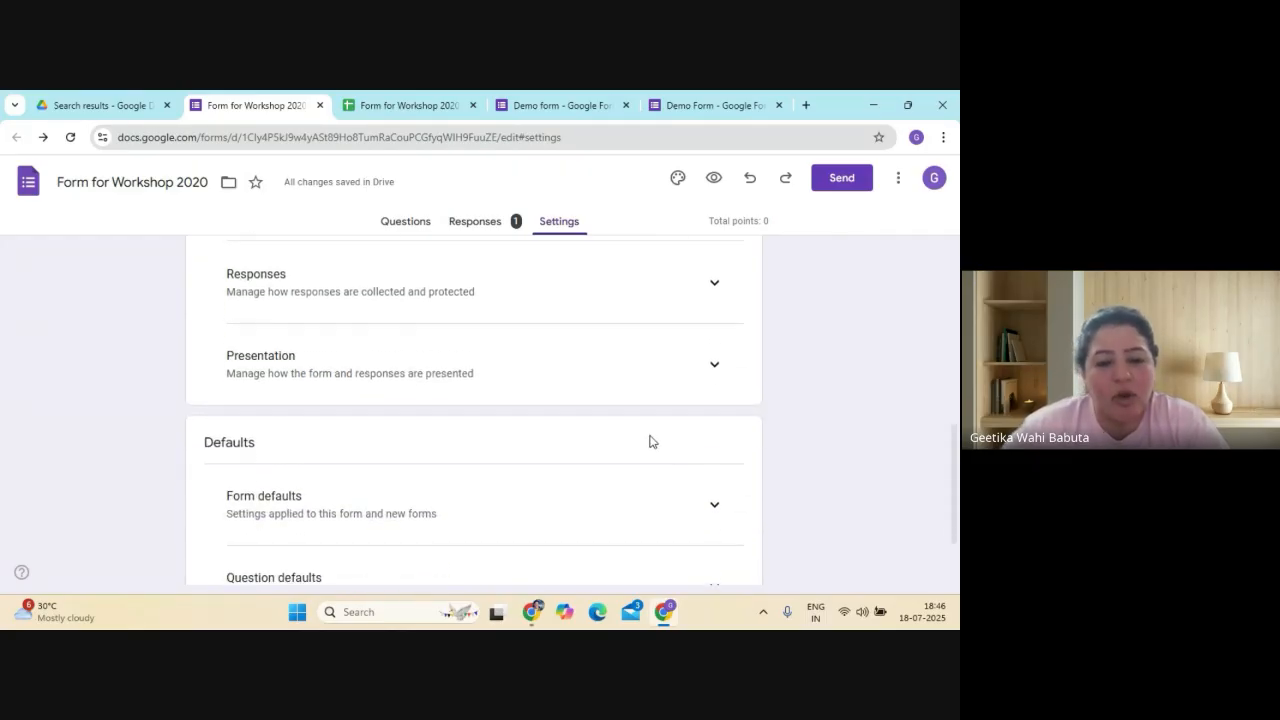
{"action": "scroll", "coordinate": [652, 441], "scroll_direction": "up", "scroll_amount": 7}
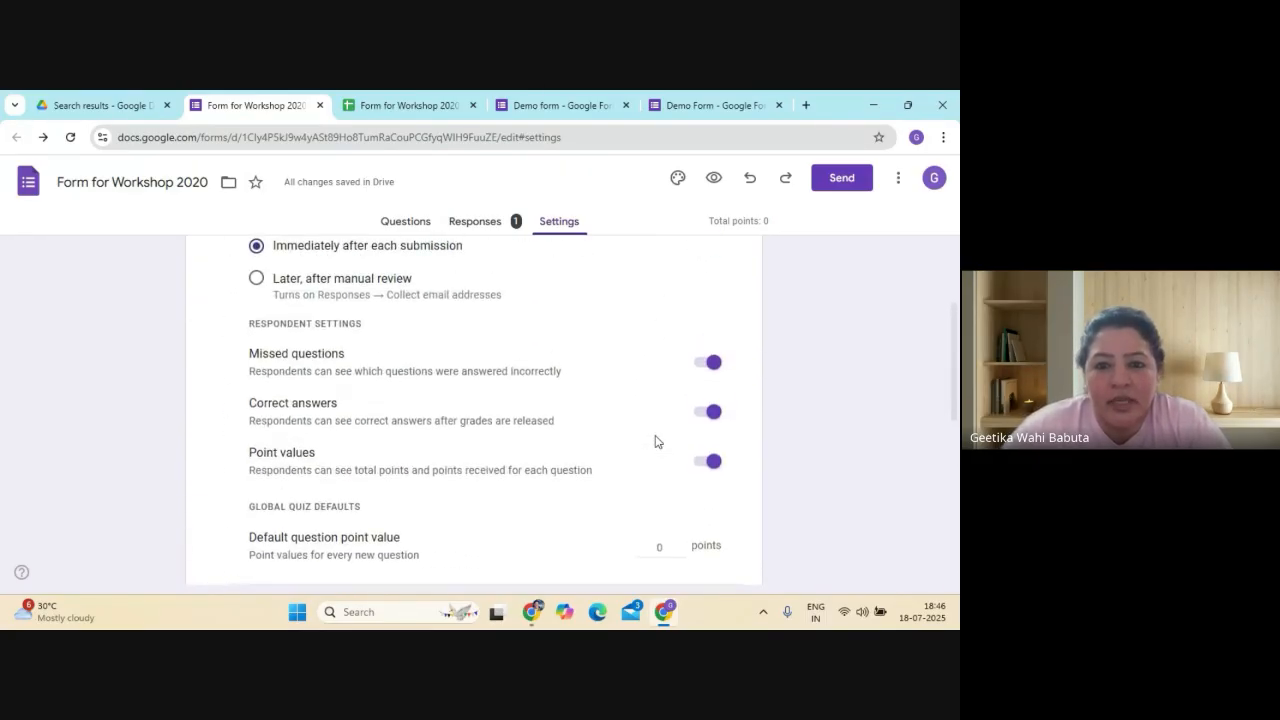
{"action": "left_click", "coordinate": [713, 343]}
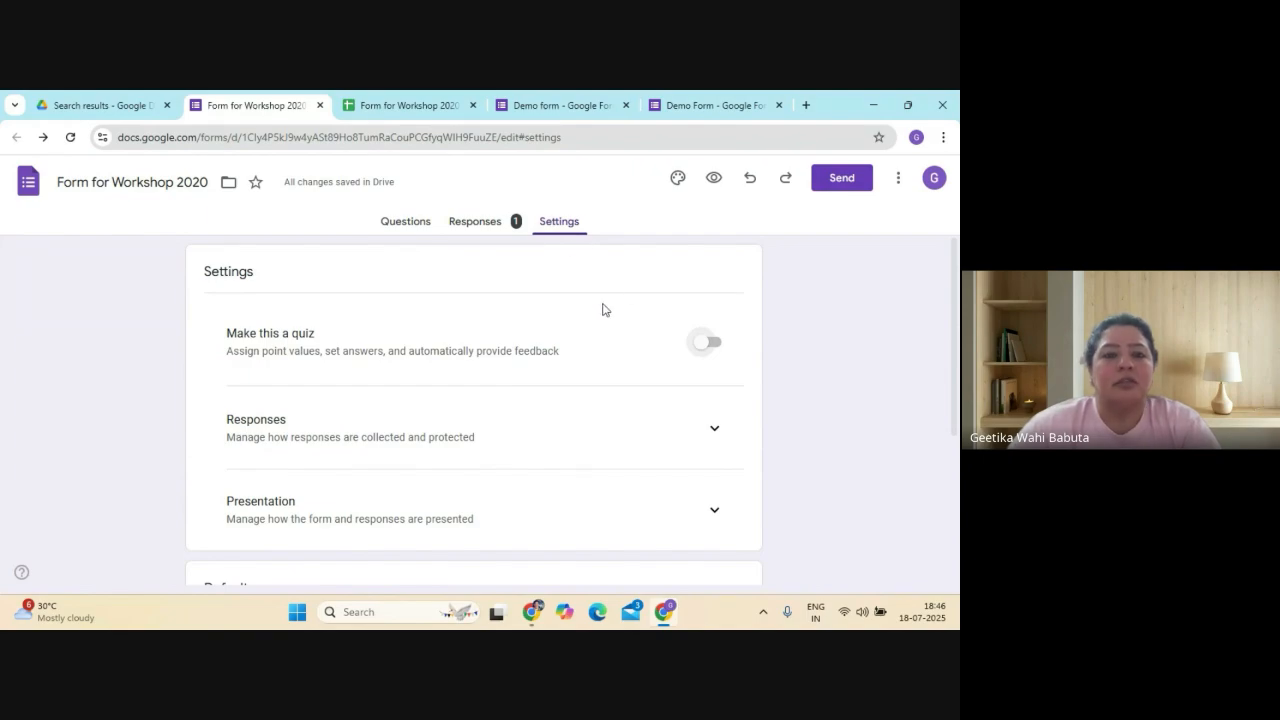
In the response settings, keep email address collection on Verified and set responders to always receive a copy of their response
{"action": "scroll", "coordinate": [603, 310], "scroll_direction": "down", "scroll_amount": 4}
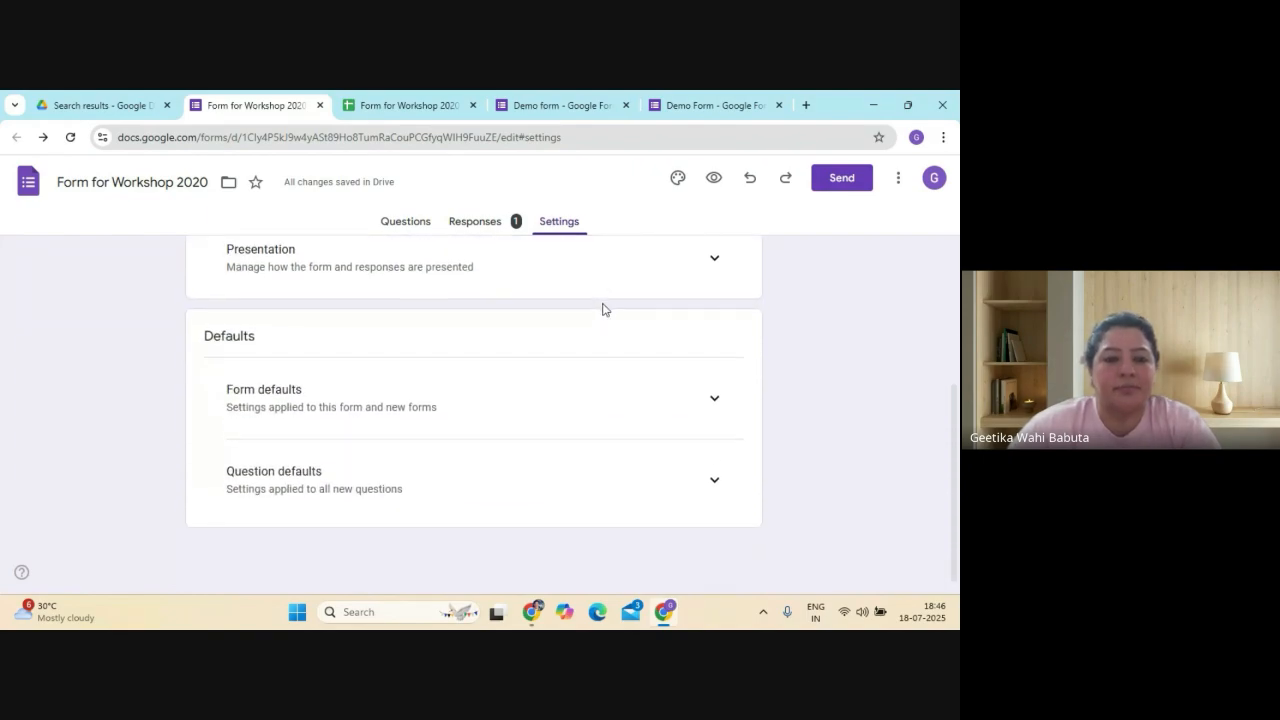
{"action": "scroll", "coordinate": [603, 310], "scroll_direction": "up", "scroll_amount": 4}
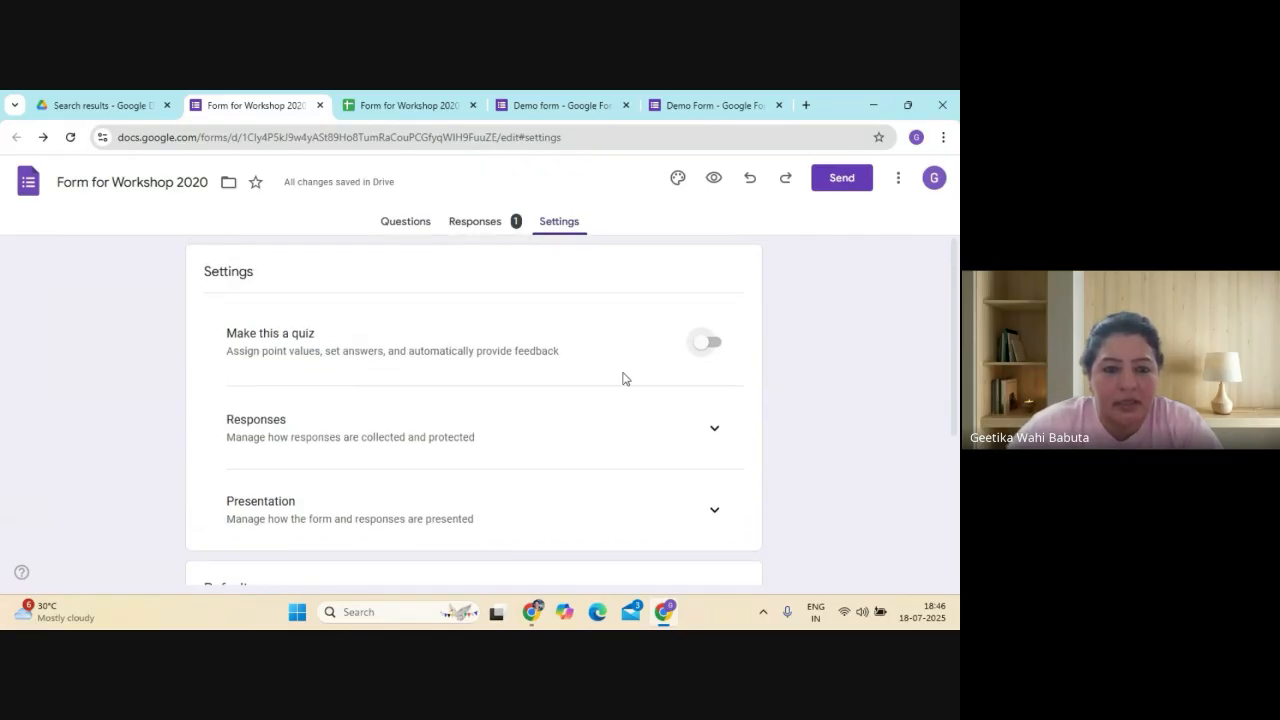
{"action": "left_click", "coordinate": [716, 436]}
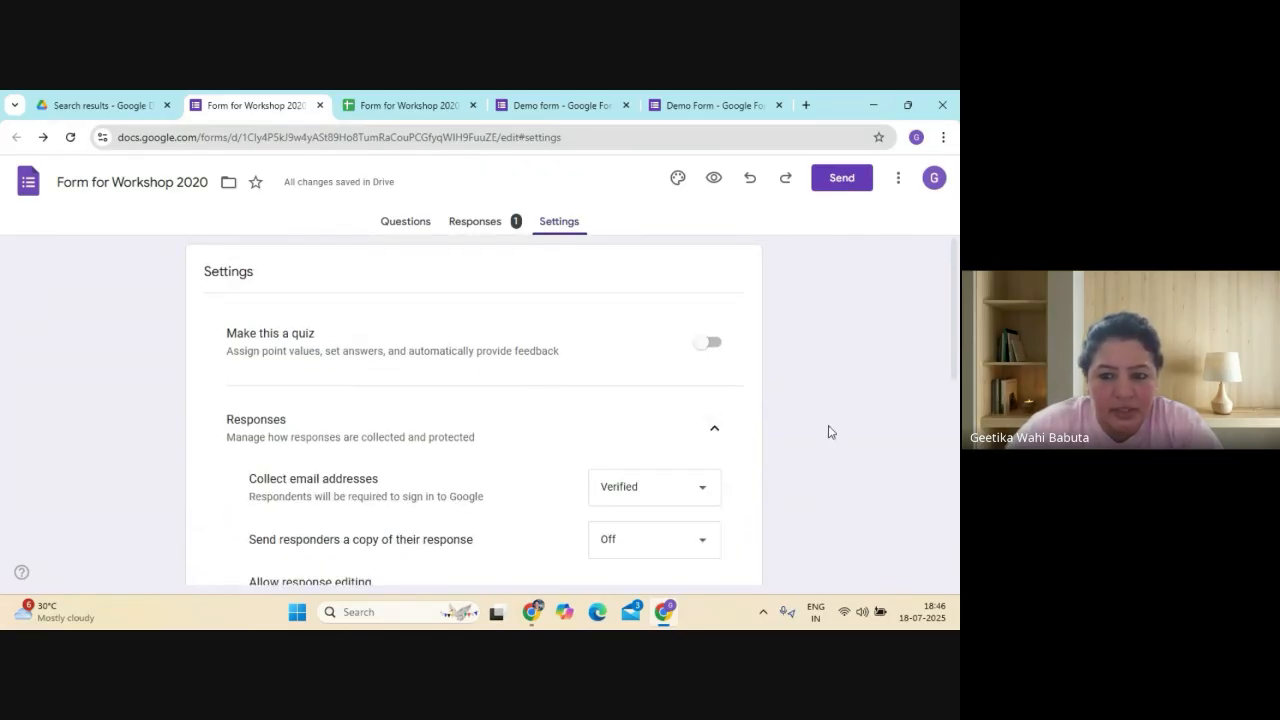
{"action": "scroll", "coordinate": [829, 432], "scroll_direction": "down", "scroll_amount": 1}
{"action": "scroll", "coordinate": [806, 437], "scroll_direction": "down", "scroll_amount": 1}
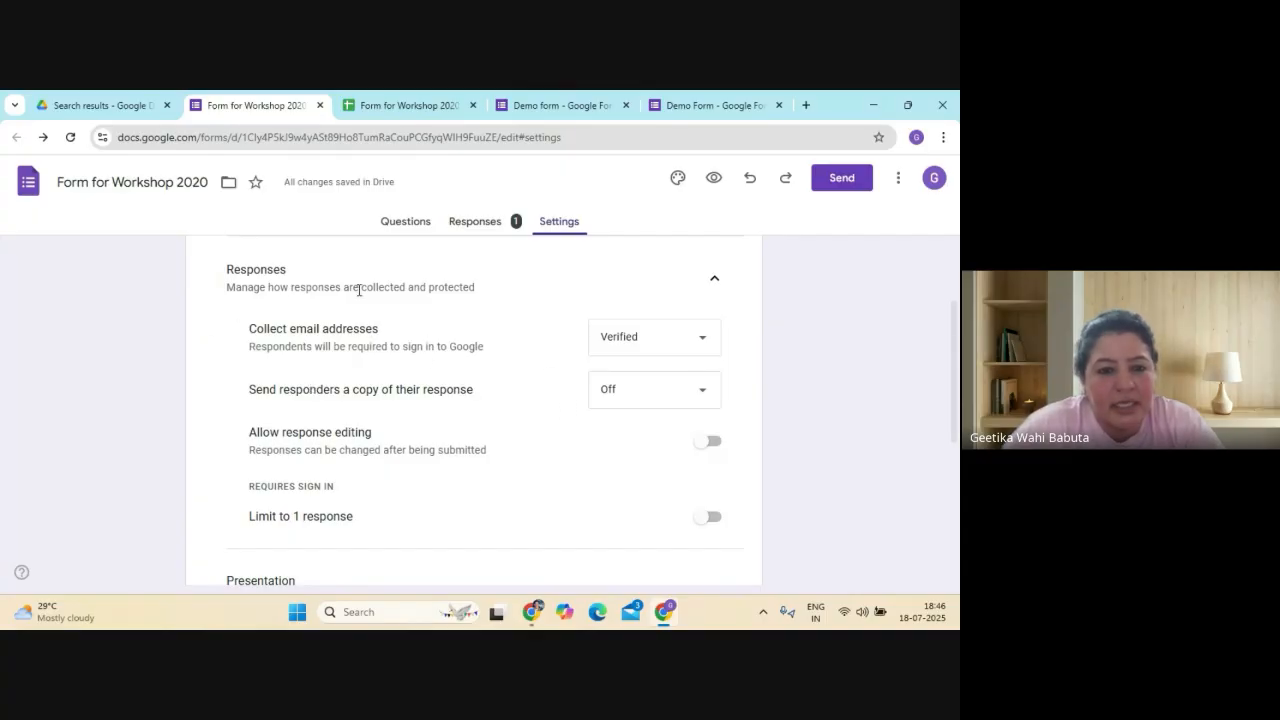
{"action": "left_click", "coordinate": [704, 343]}
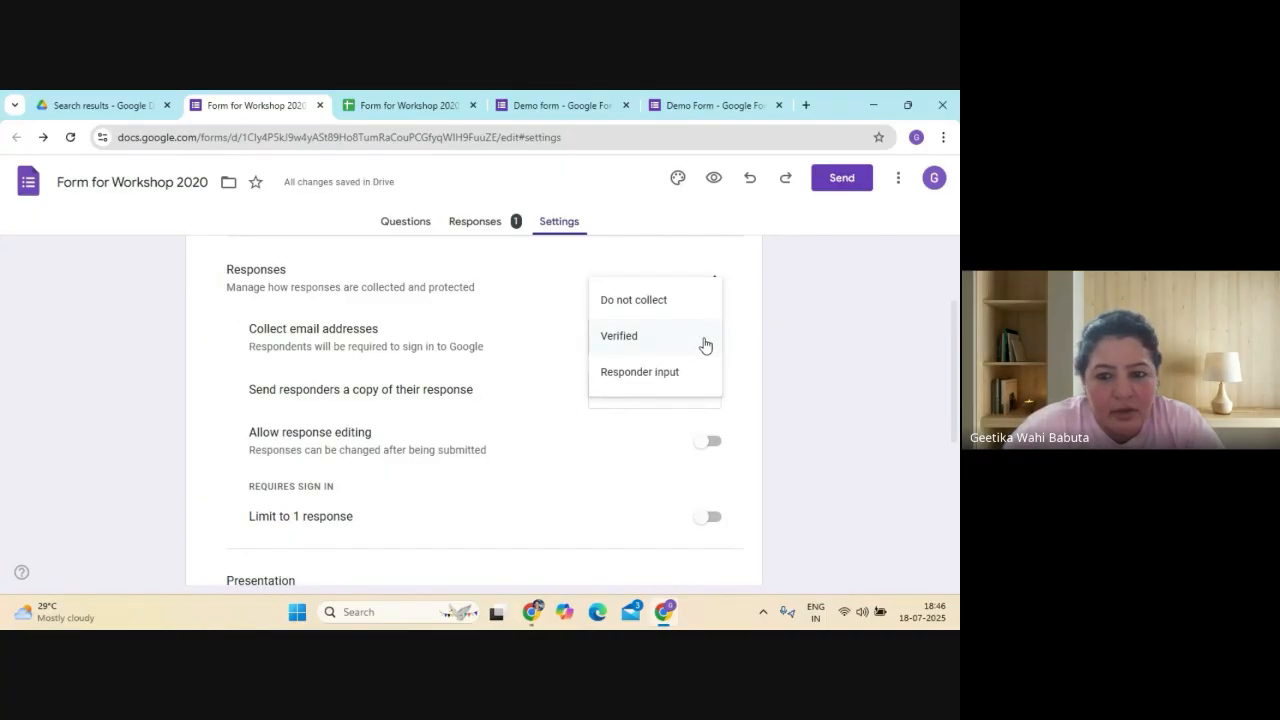
{"action": "left_click", "coordinate": [630, 340]}
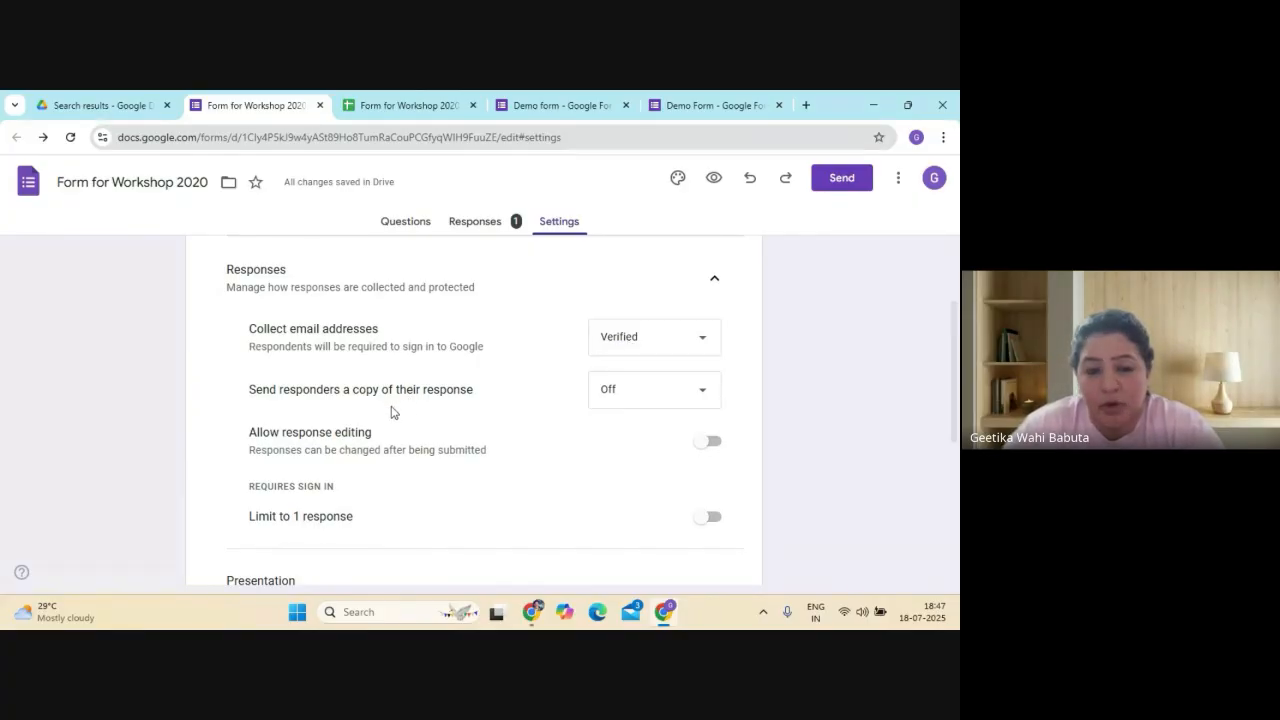
{"action": "left_click", "coordinate": [684, 400]}
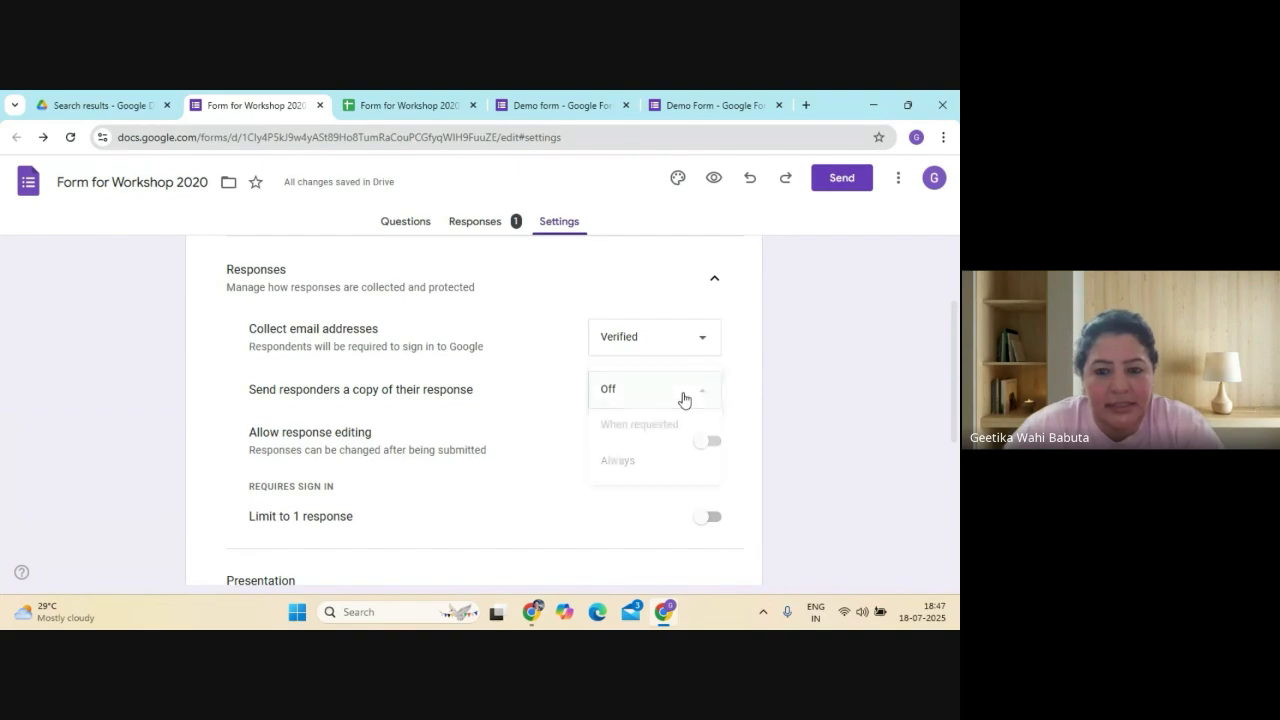
{"action": "left_click", "coordinate": [606, 466]}
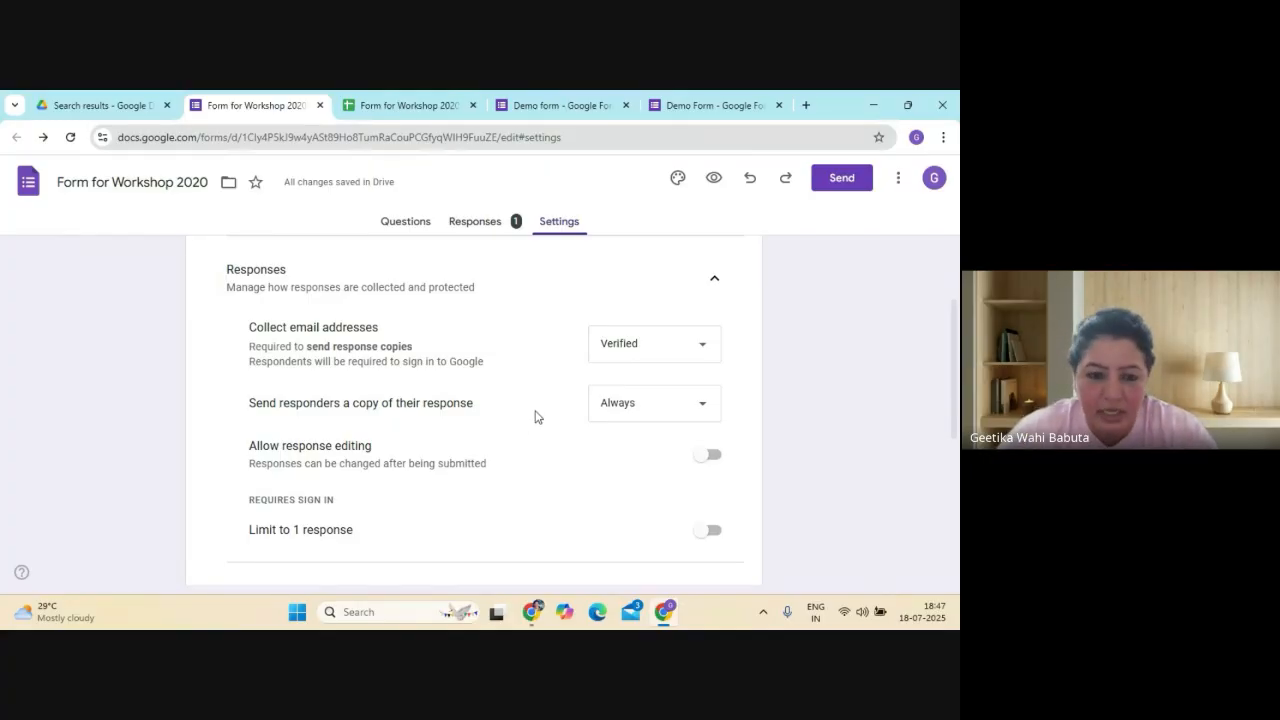
Review the form's presentation settings, opening the confirmation message for editing and saving it with its default text
{"action": "scroll", "coordinate": [535, 417], "scroll_direction": "down", "scroll_amount": 1}
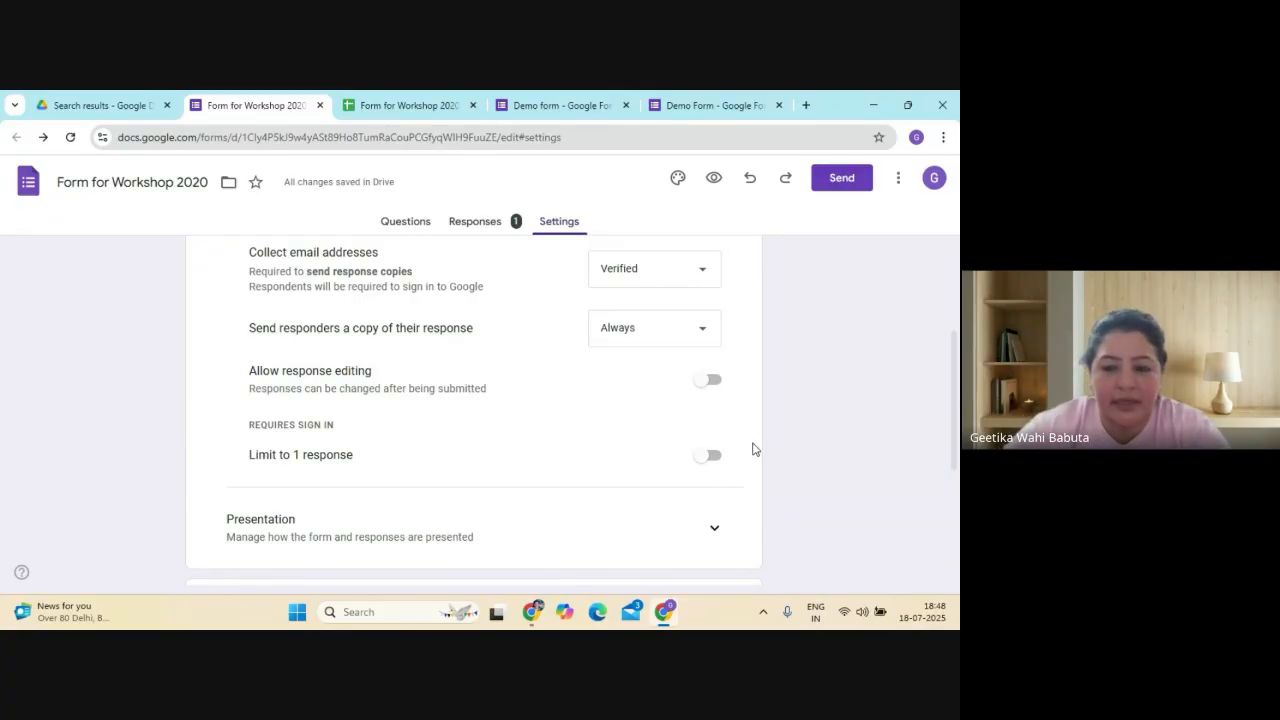
{"action": "scroll", "coordinate": [741, 449], "scroll_direction": "down", "scroll_amount": 3}
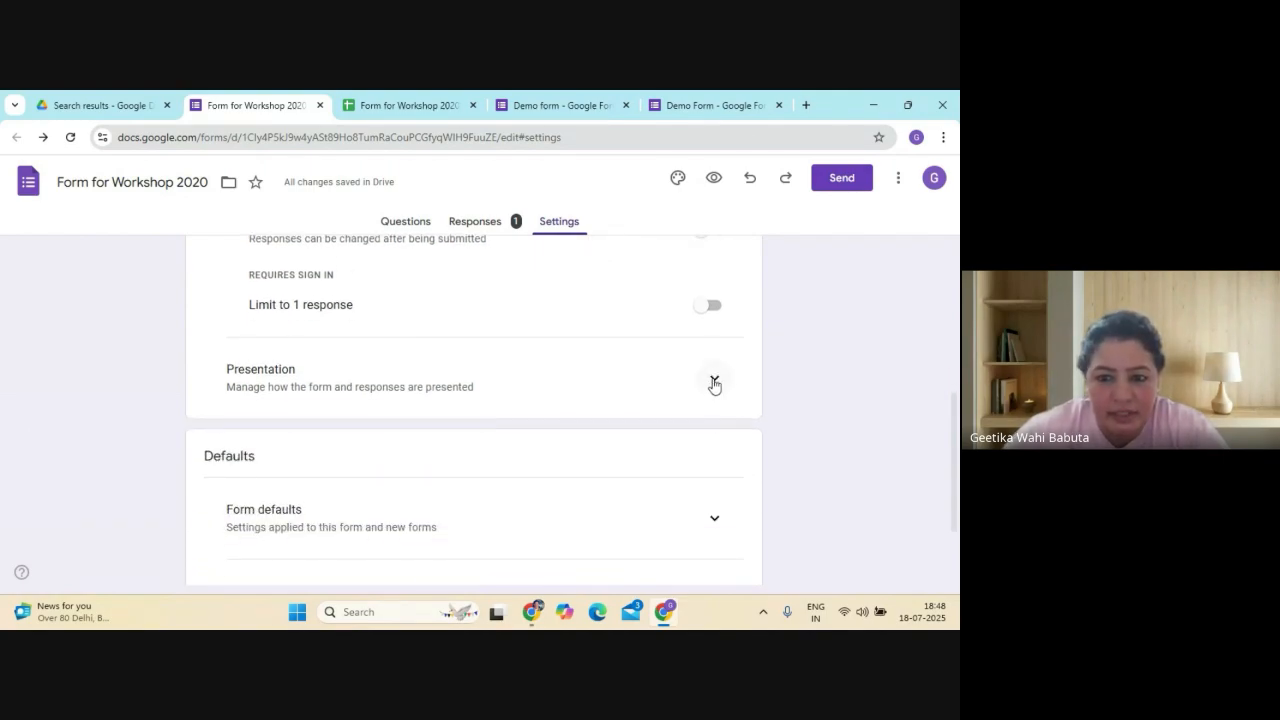
{"action": "left_click", "coordinate": [714, 379]}
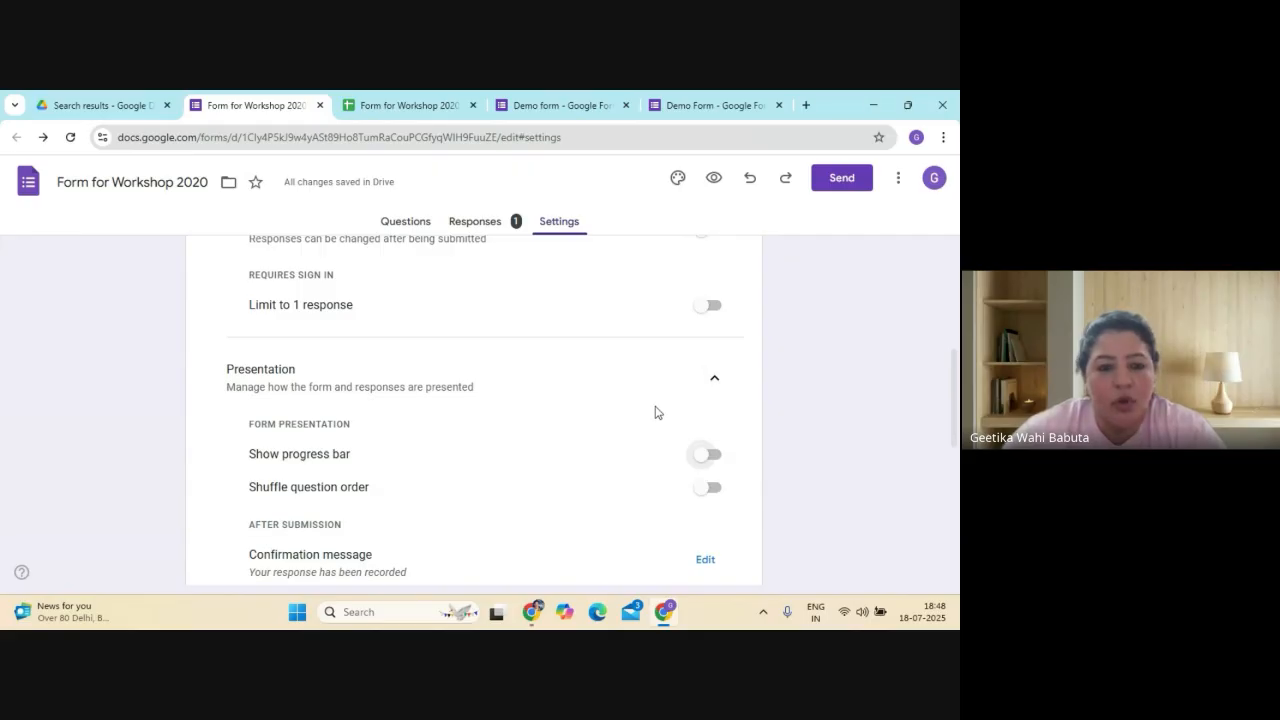
{"action": "scroll", "coordinate": [655, 412], "scroll_direction": "down", "scroll_amount": 1}
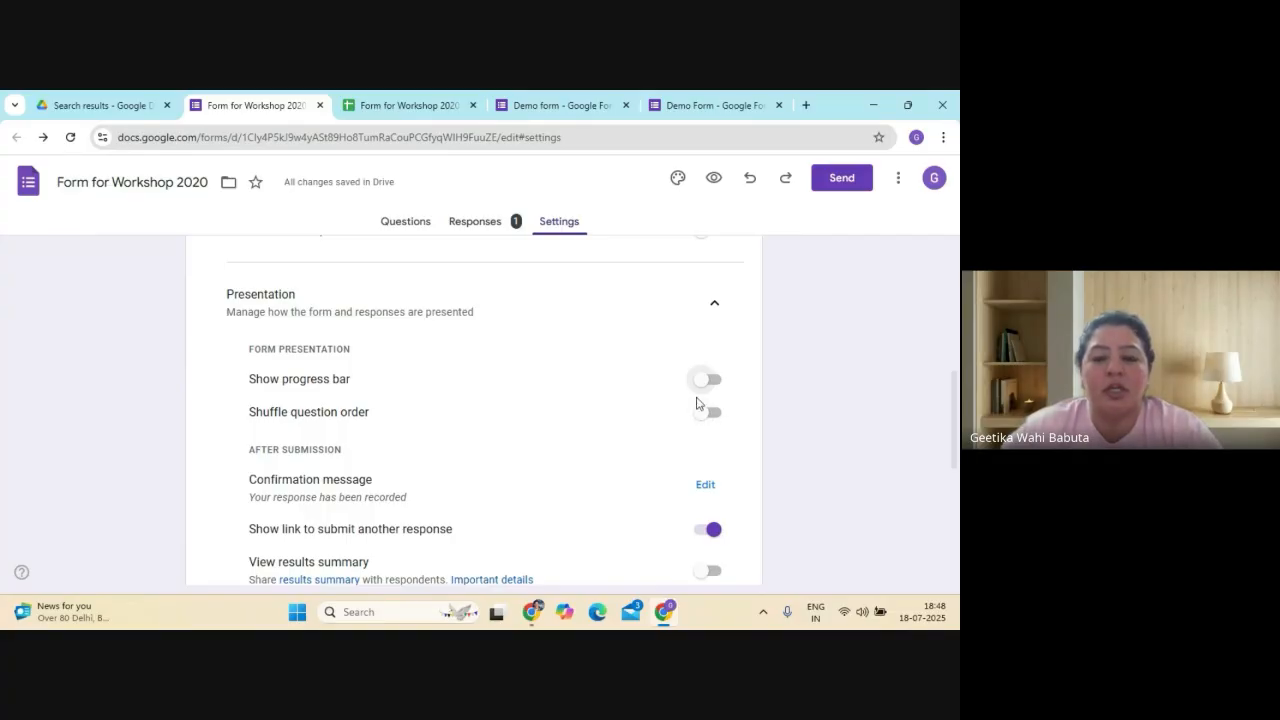
{"action": "scroll", "coordinate": [726, 439], "scroll_direction": "down", "scroll_amount": 1}
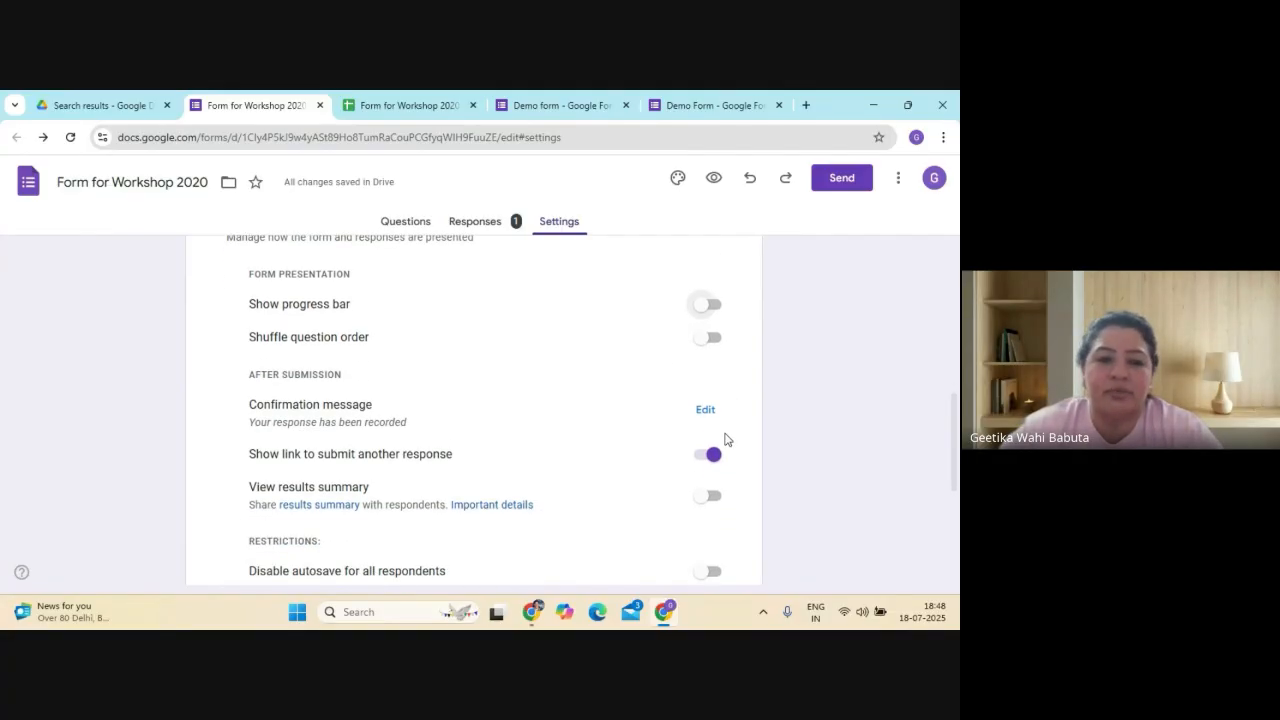
{"action": "scroll", "coordinate": [726, 439], "scroll_direction": "up", "scroll_amount": 1}
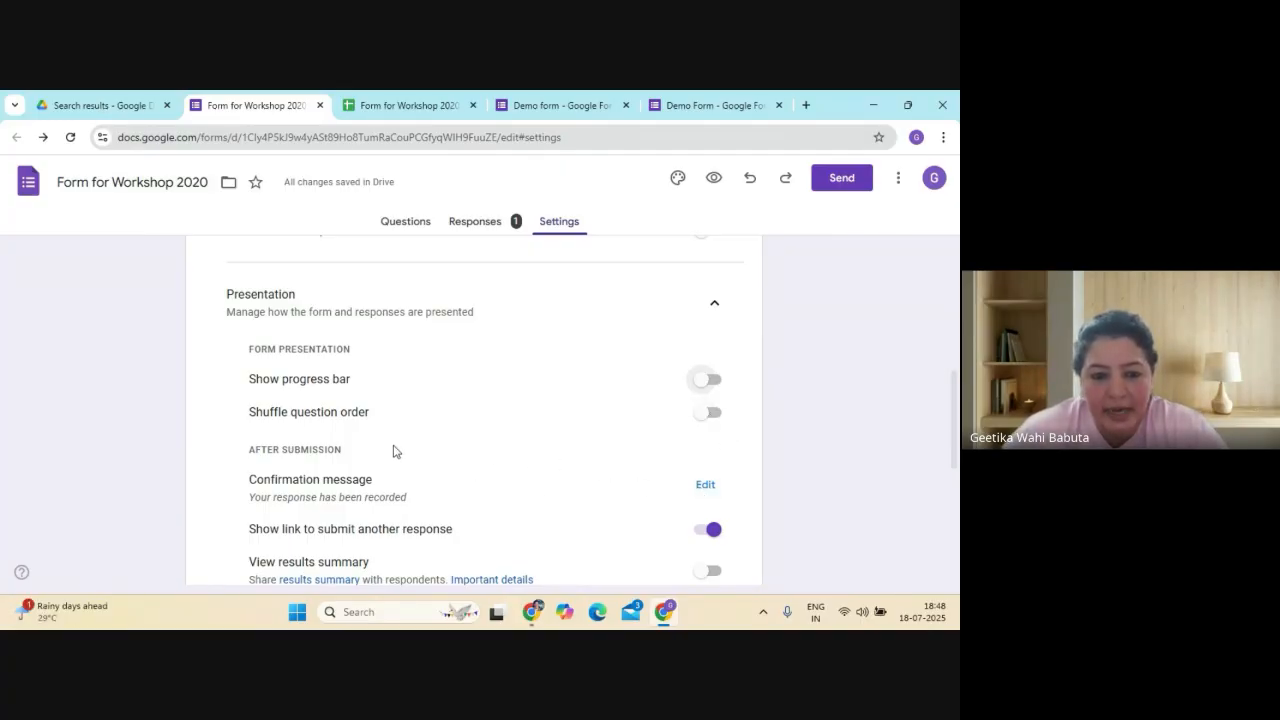
{"action": "scroll", "coordinate": [490, 465], "scroll_direction": "down", "scroll_amount": 1}
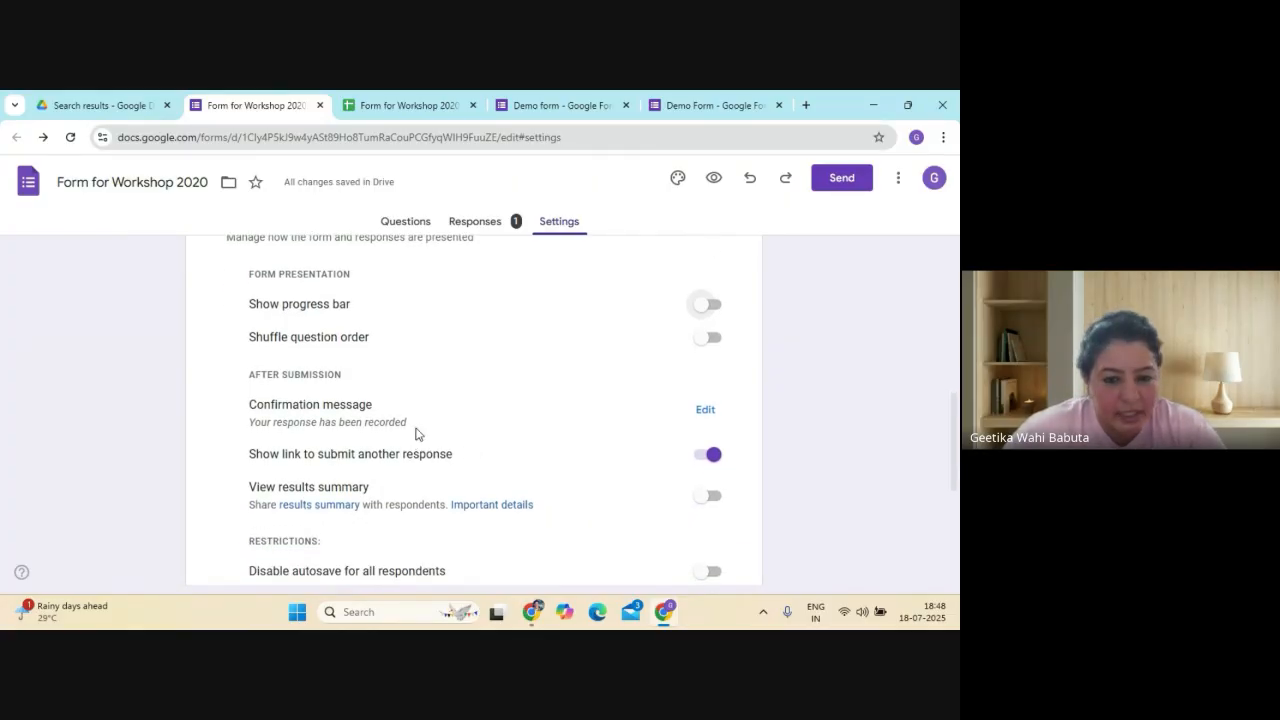
{"action": "left_click", "coordinate": [707, 411]}
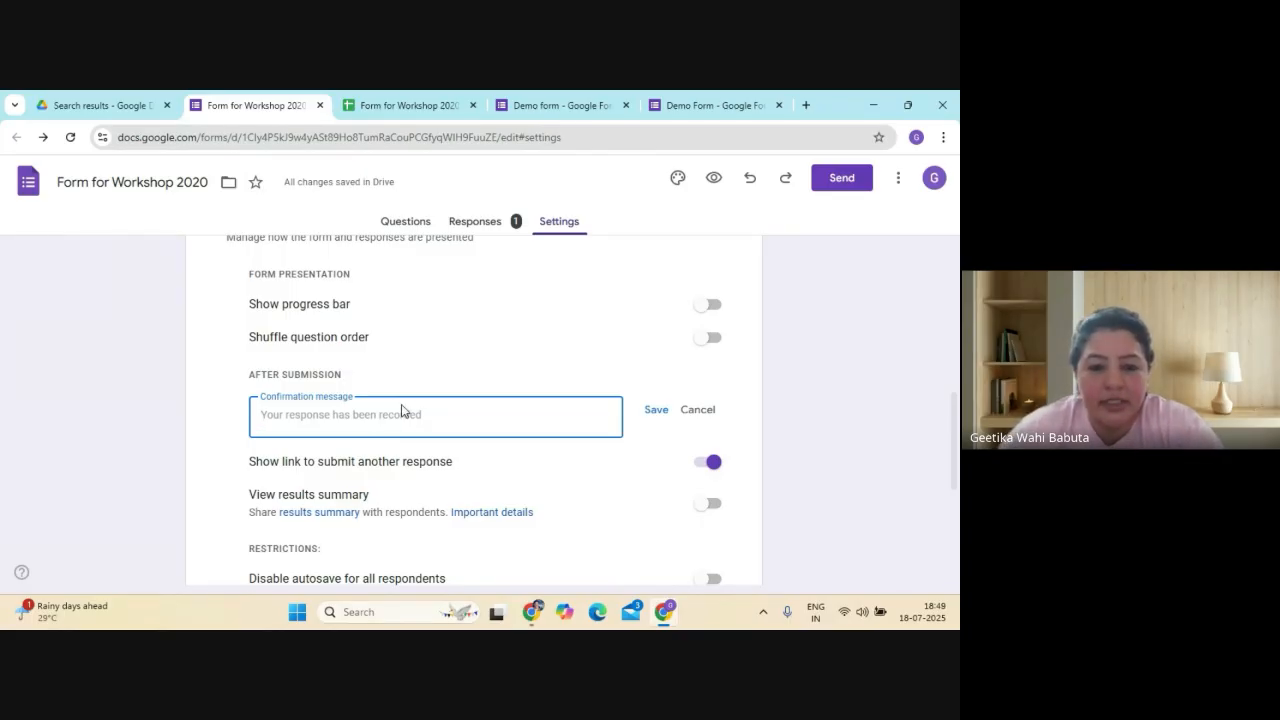
{"action": "left_click", "coordinate": [653, 413]}
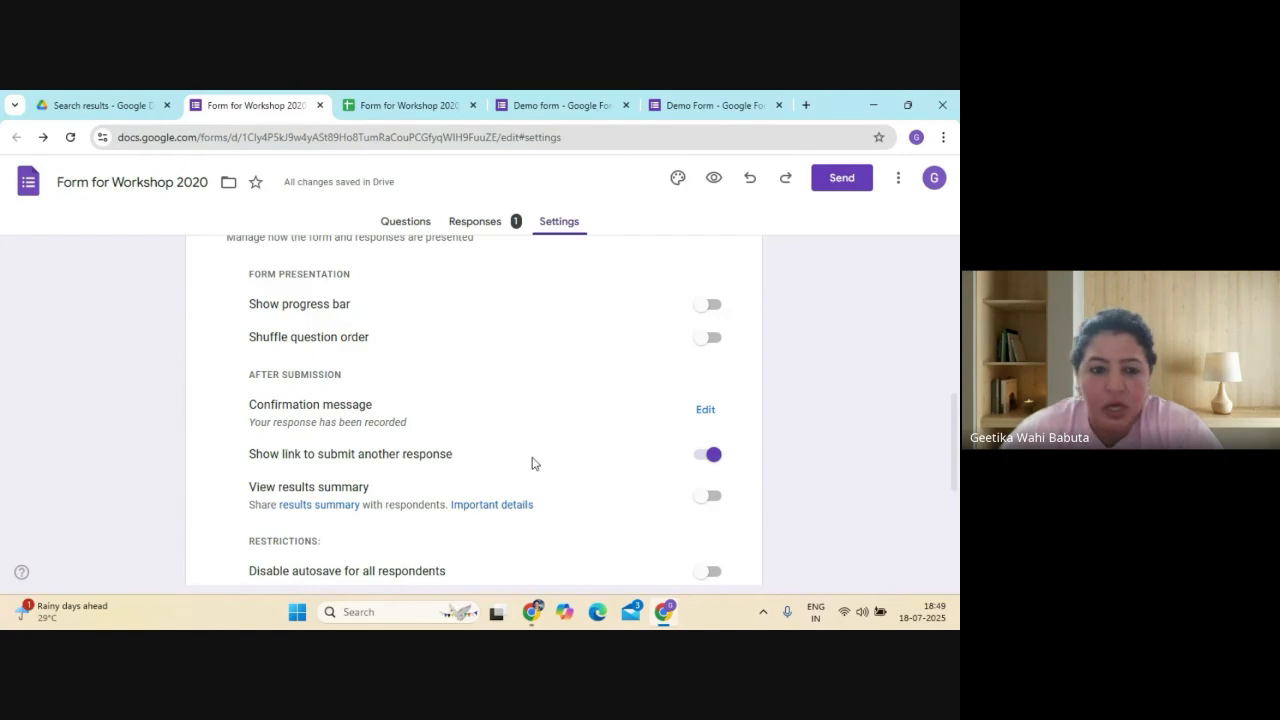
Turn off the link to submit another response and disable autosave for all respondents
{"action": "scroll", "coordinate": [543, 452], "scroll_direction": "down", "scroll_amount": 1}
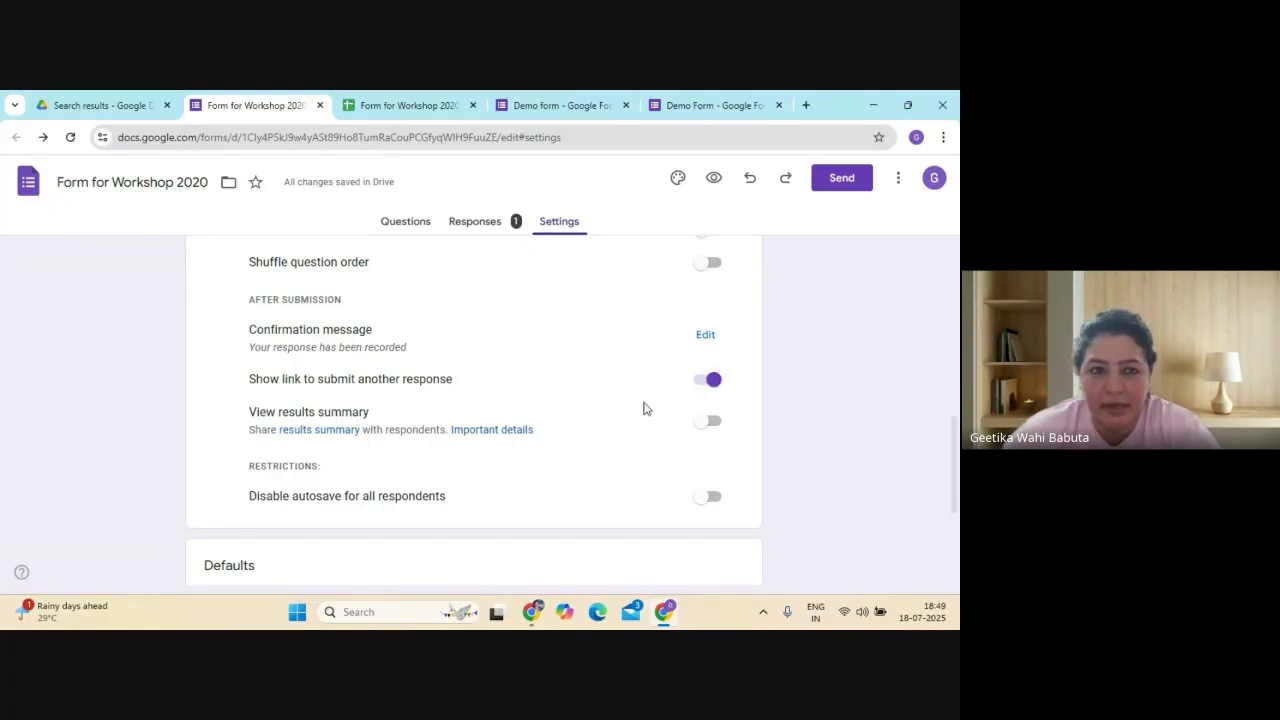
{"action": "scroll", "coordinate": [644, 408], "scroll_direction": "up", "scroll_amount": 1}
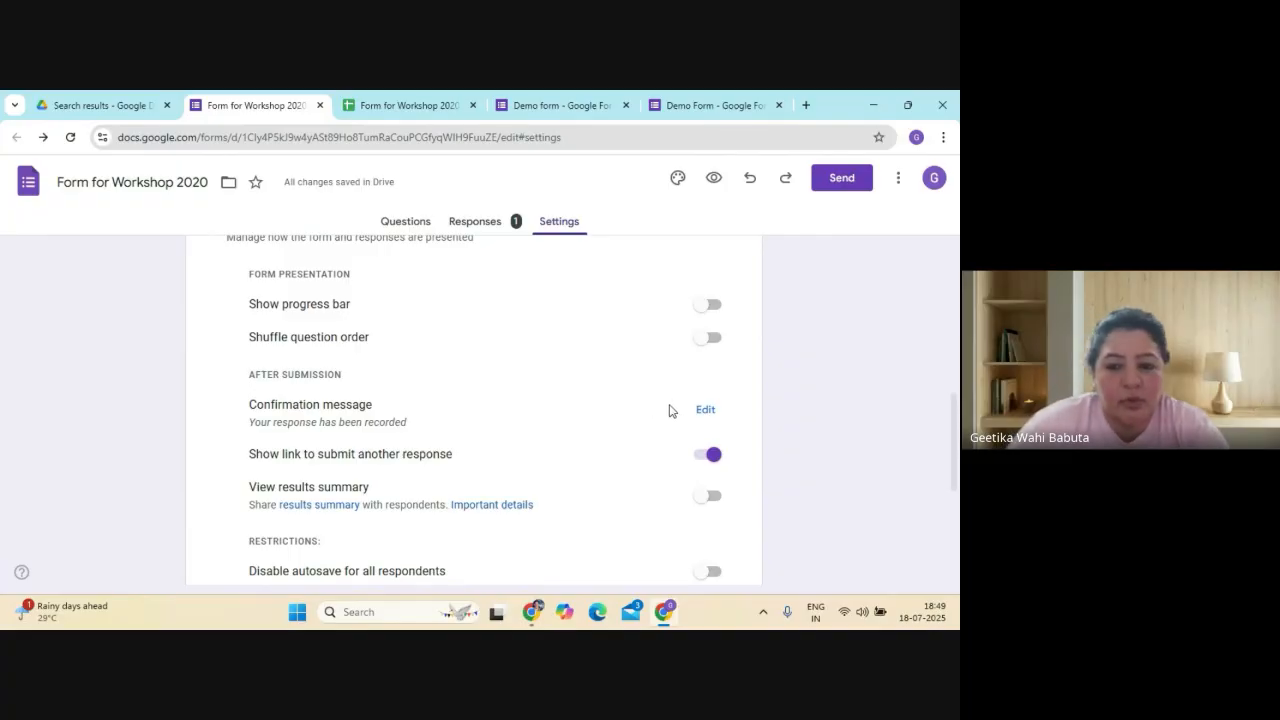
{"action": "left_click", "coordinate": [713, 457]}
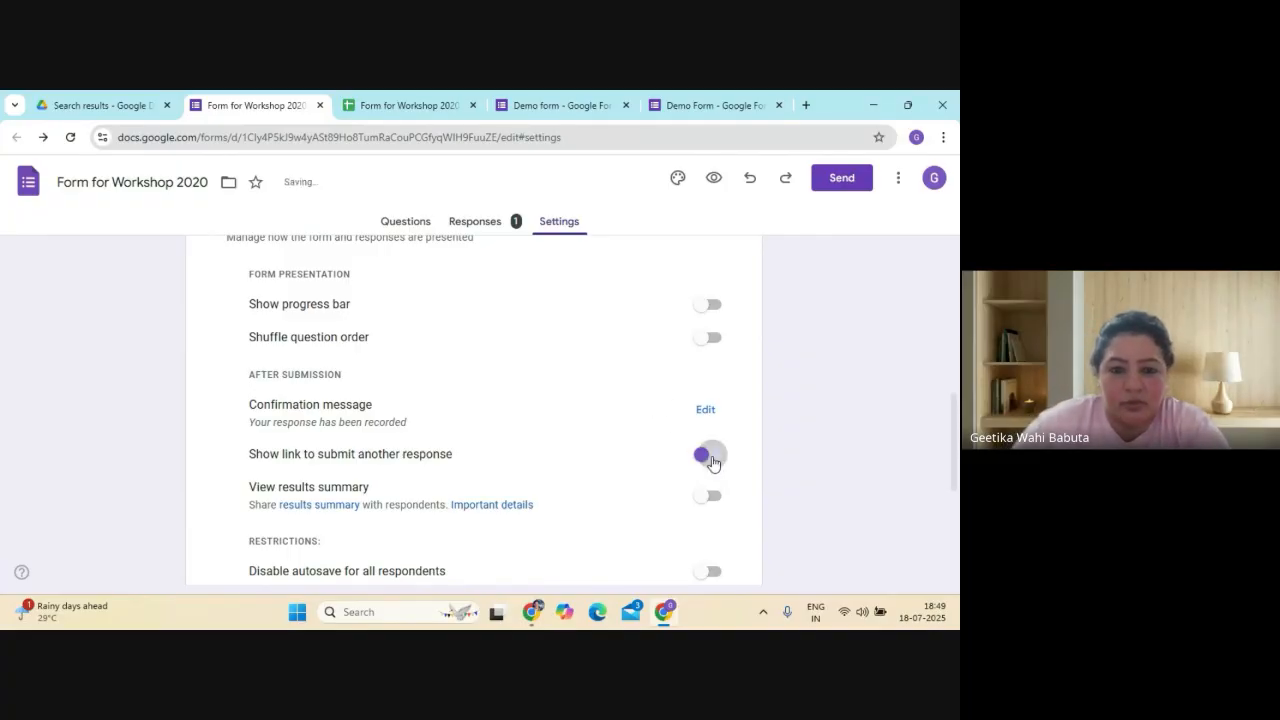
{"action": "scroll", "coordinate": [588, 485], "scroll_direction": "down", "scroll_amount": 1}
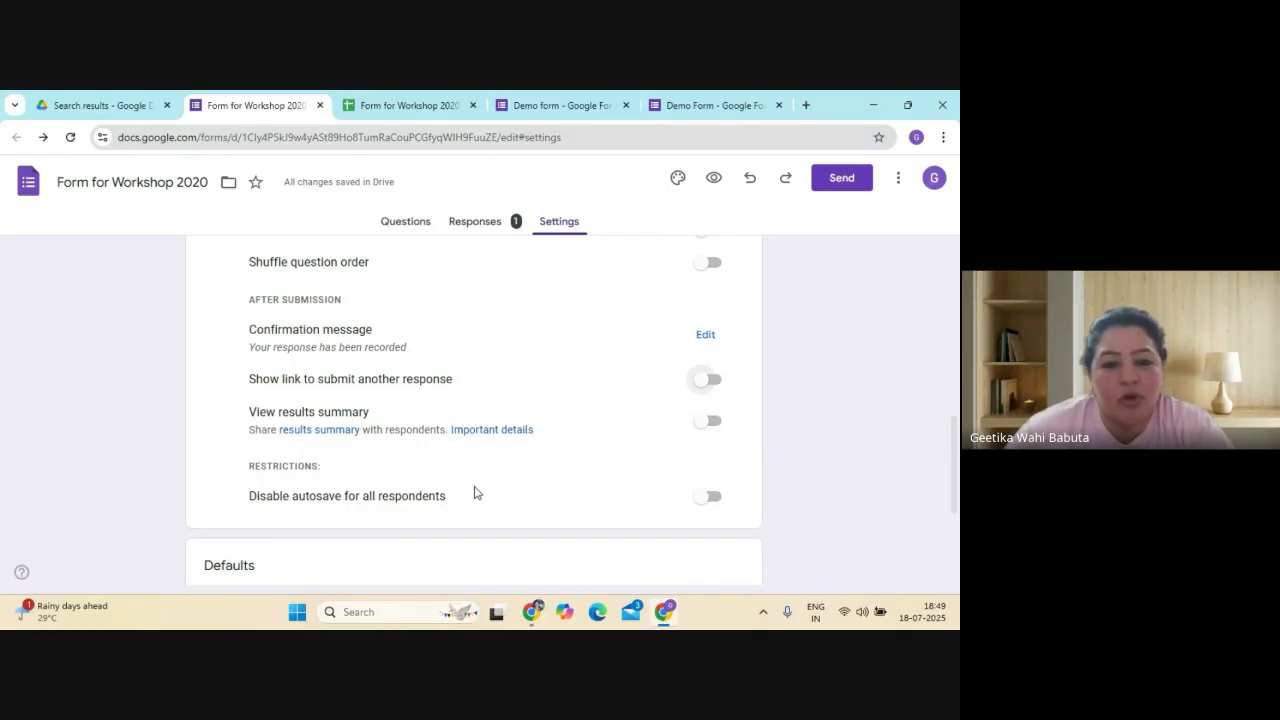
{"action": "left_click", "coordinate": [706, 498]}
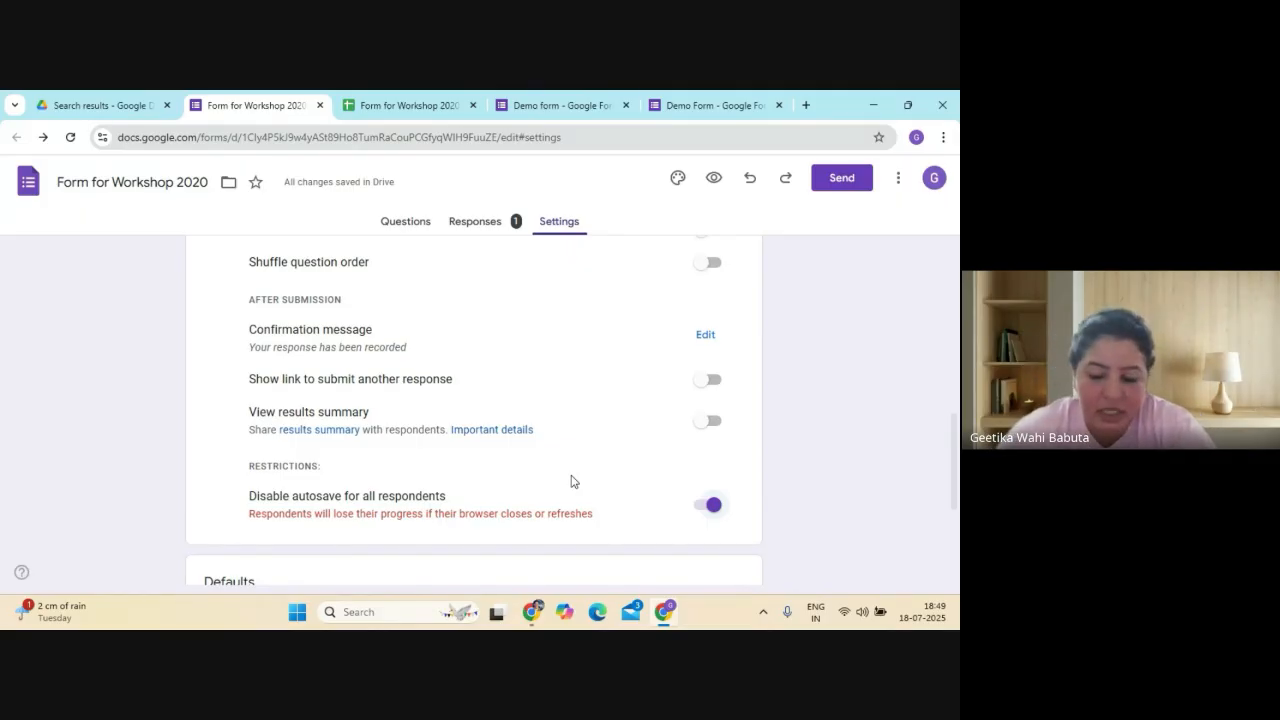
{"action": "mouse_move", "coordinate": [117, 96]}
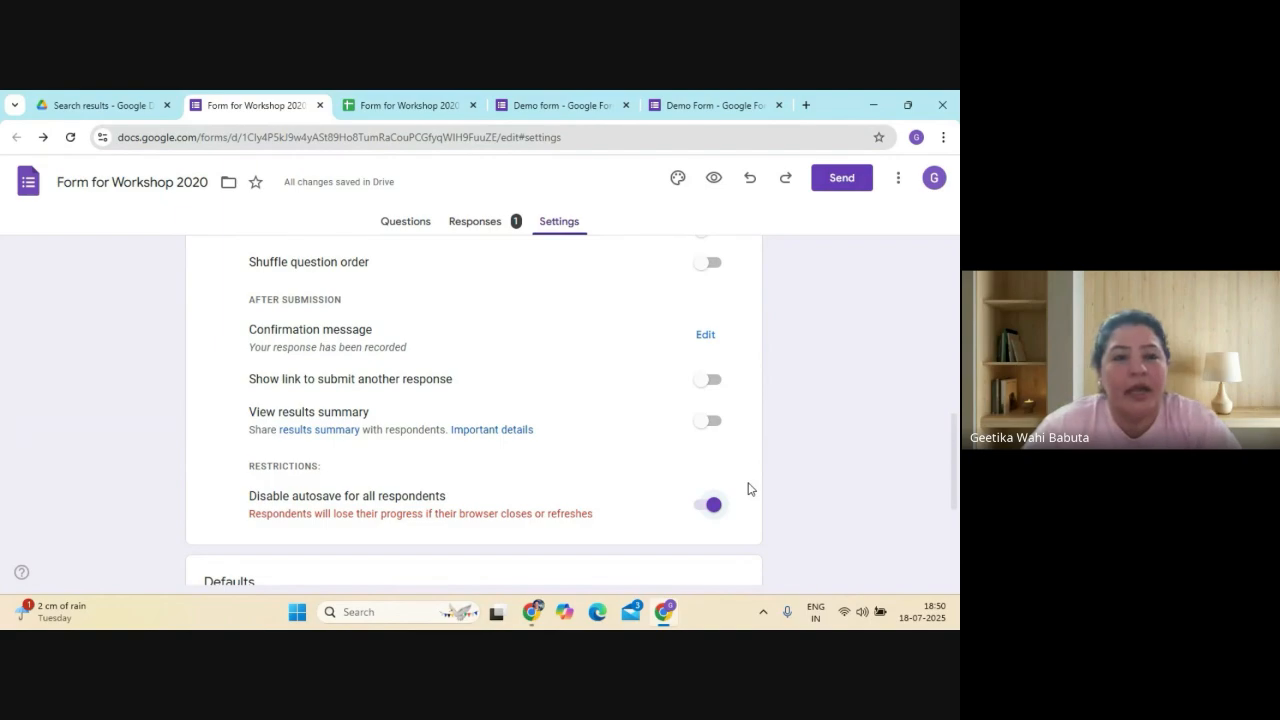
Set the form defaults to collect email addresses as Verified
{"action": "scroll", "coordinate": [738, 477], "scroll_direction": "down", "scroll_amount": 4}
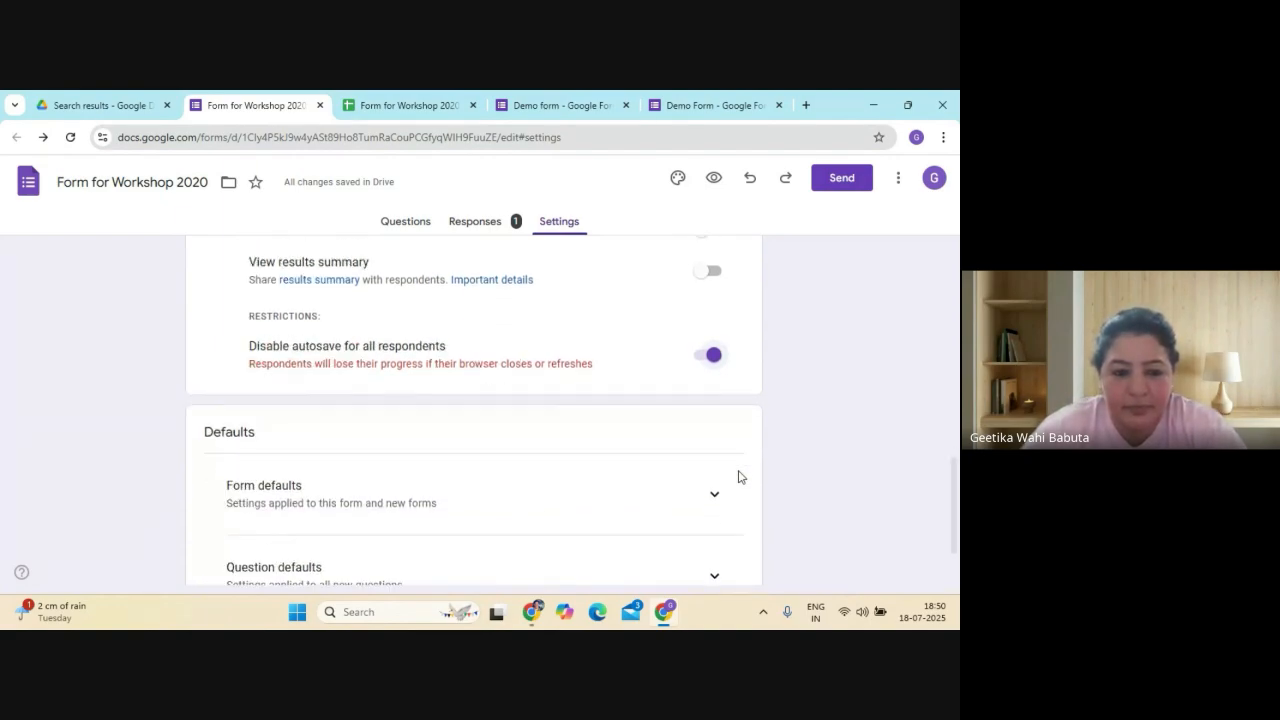
{"action": "scroll", "coordinate": [738, 477], "scroll_direction": "down", "scroll_amount": 1}
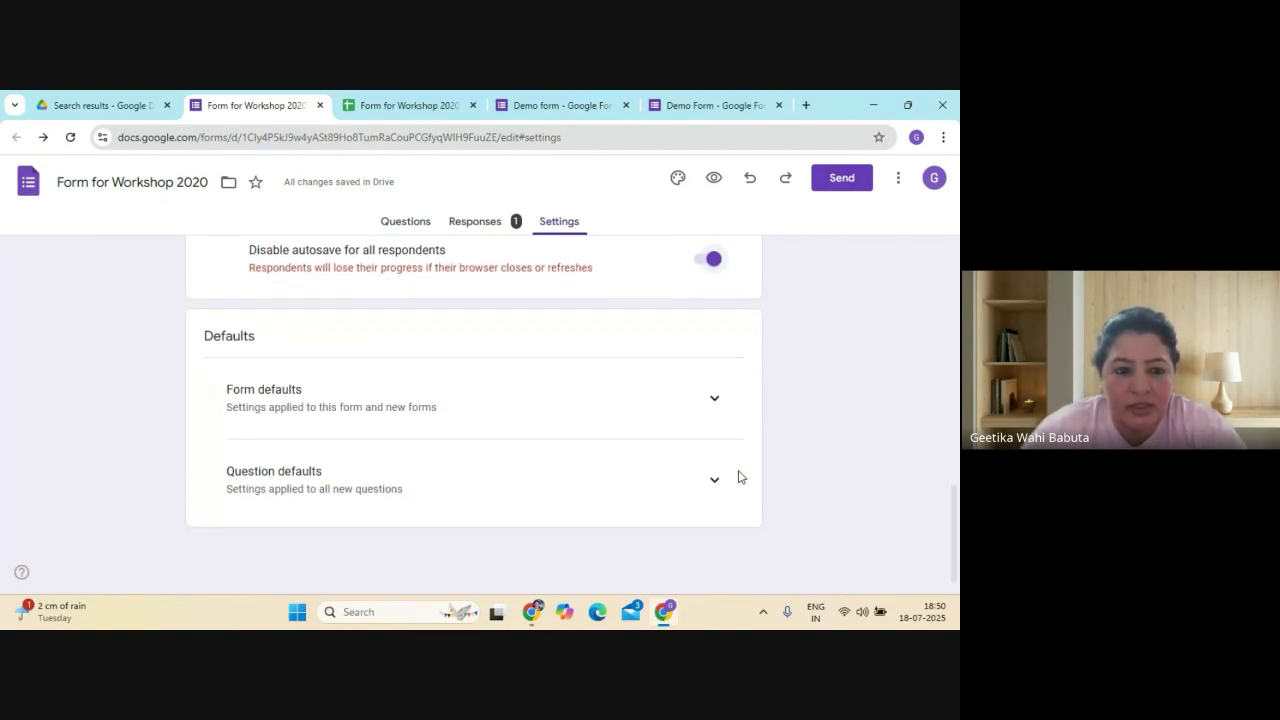
{"action": "left_click", "coordinate": [714, 399]}
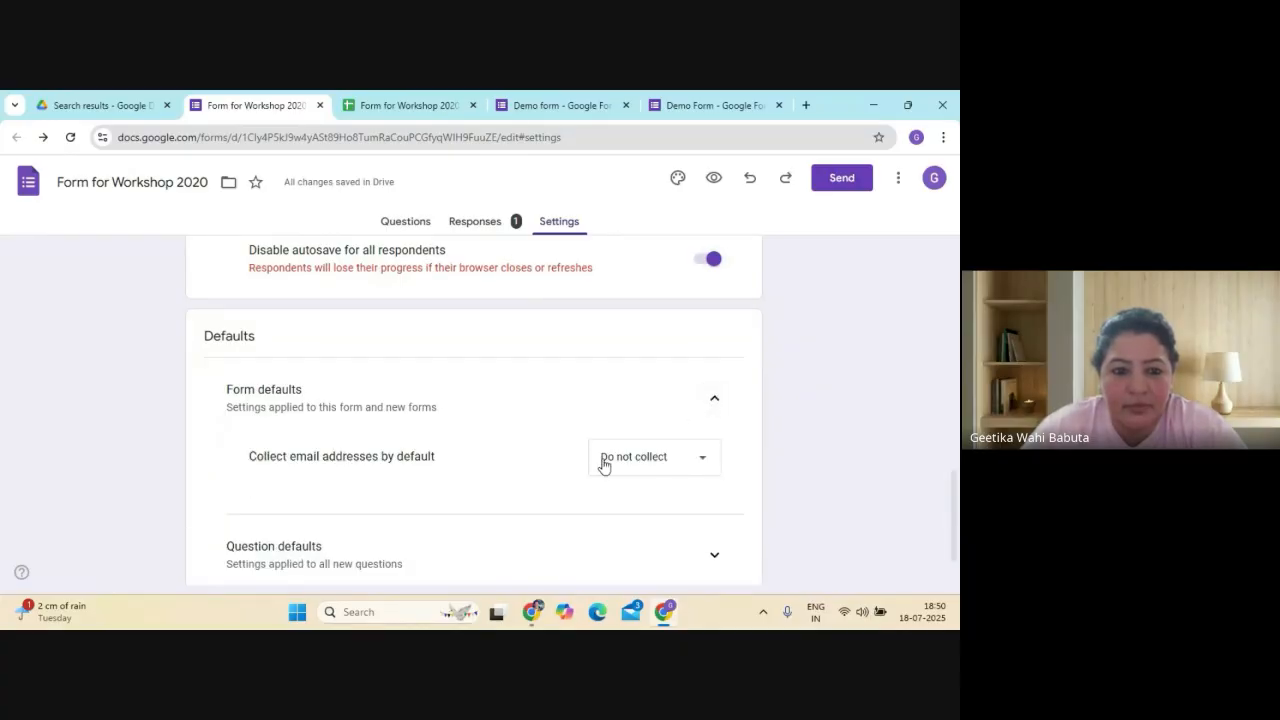
{"action": "left_click", "coordinate": [692, 464]}
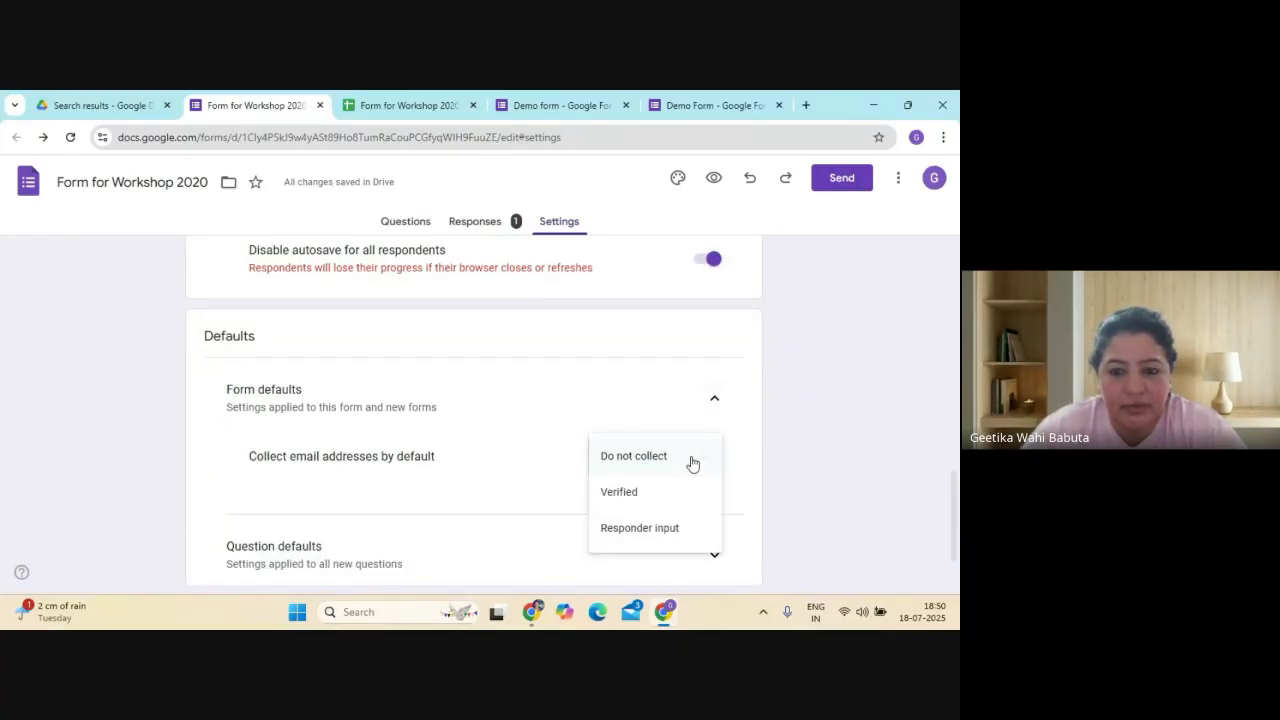
{"action": "left_click", "coordinate": [641, 506]}
{"action": "scroll", "coordinate": [520, 482], "scroll_direction": "down", "scroll_amount": 1}
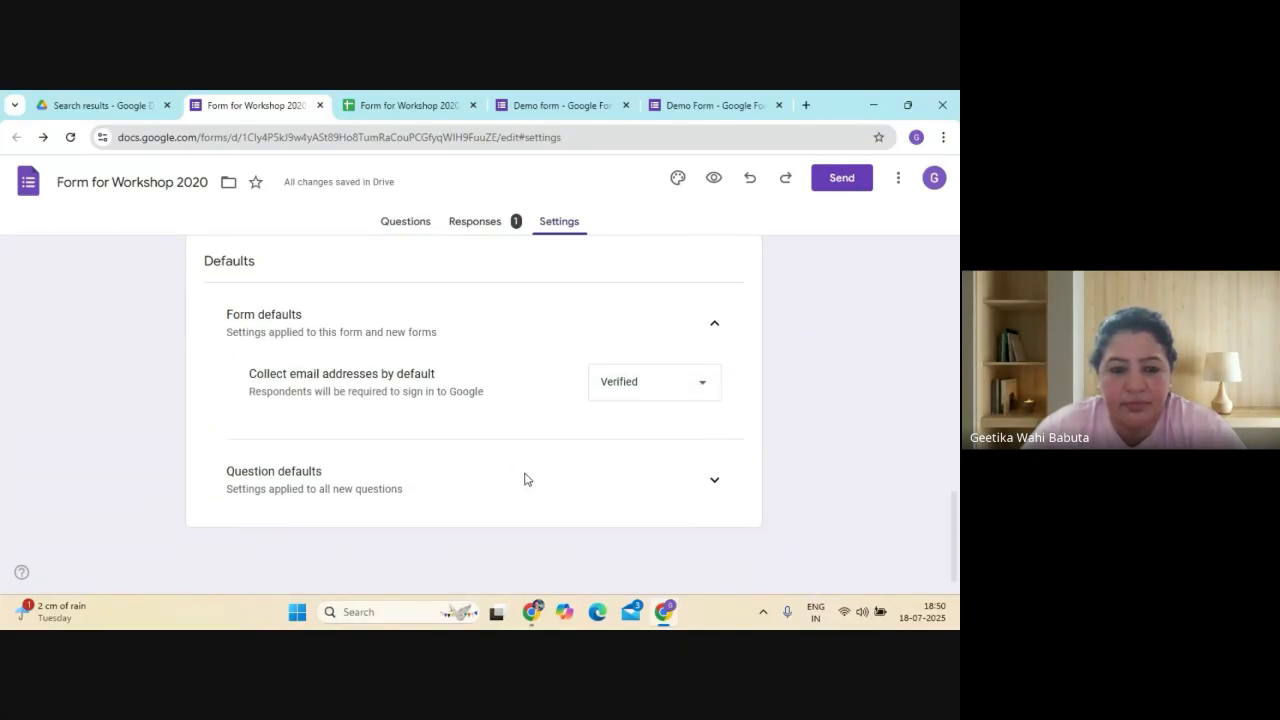
Make questions required by default in the question defaults
{"action": "left_click", "coordinate": [716, 486]}
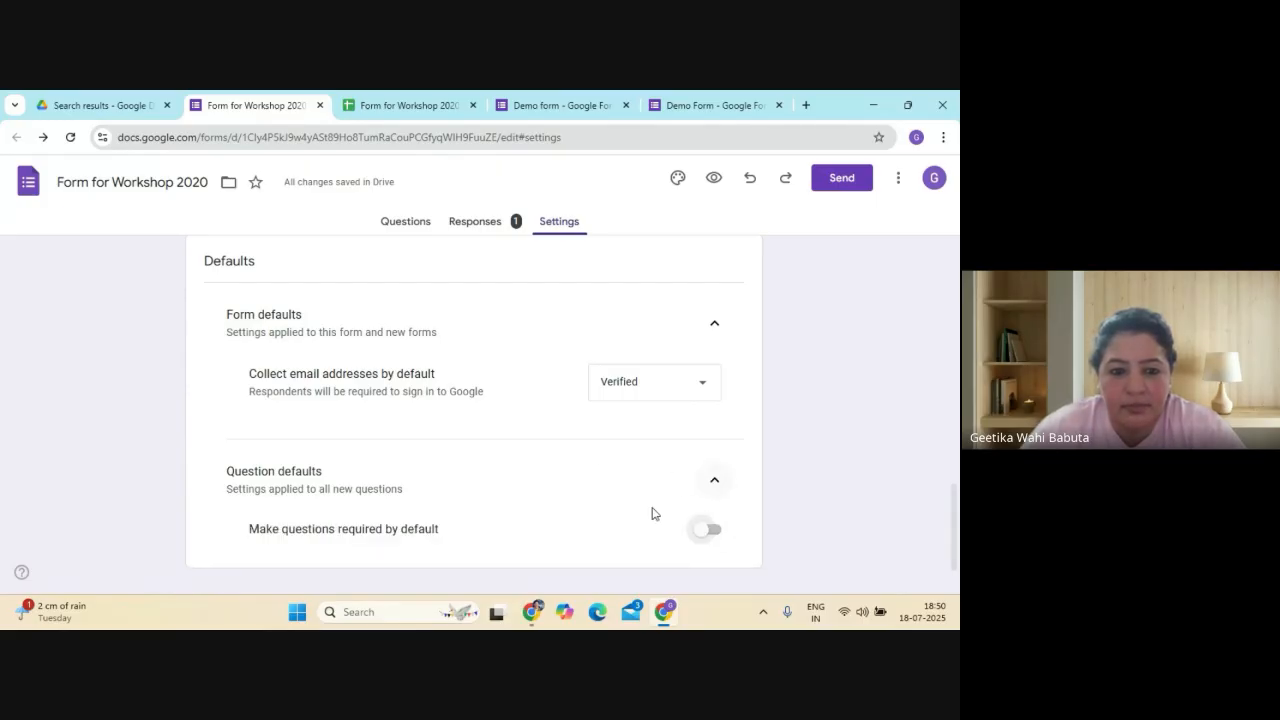
{"action": "scroll", "coordinate": [652, 513], "scroll_direction": "down", "scroll_amount": 1}
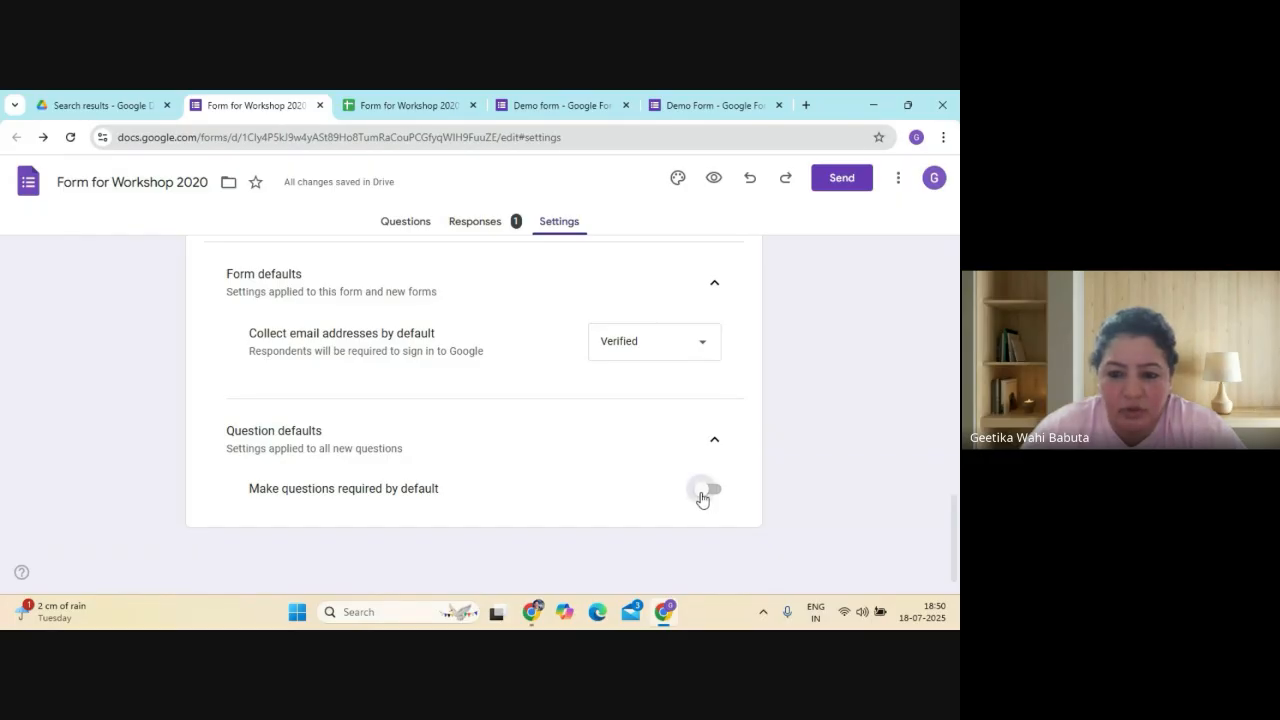
{"action": "left_click", "coordinate": [703, 496]}
Look over the options for sending the form, close them without sending, and show the form's additional actions
{"action": "scroll", "coordinate": [628, 464], "scroll_direction": "up", "scroll_amount": 7}
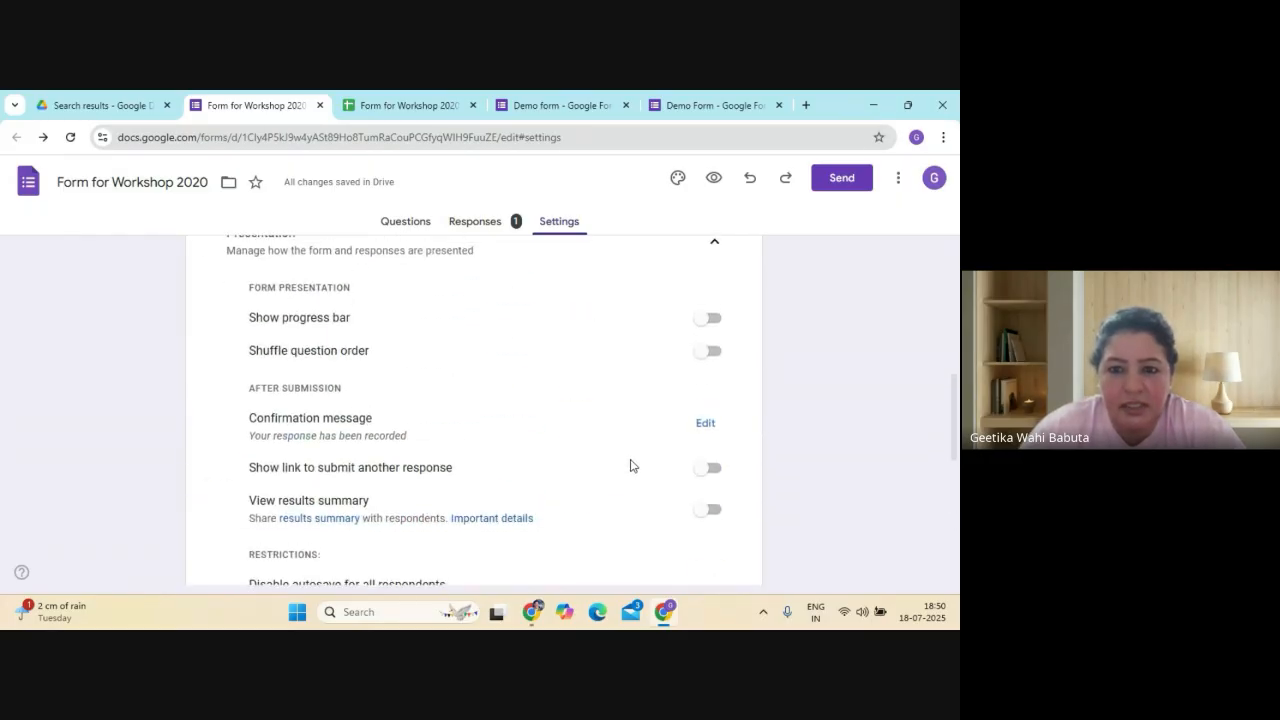
{"action": "scroll", "coordinate": [630, 465], "scroll_direction": "up", "scroll_amount": 3}
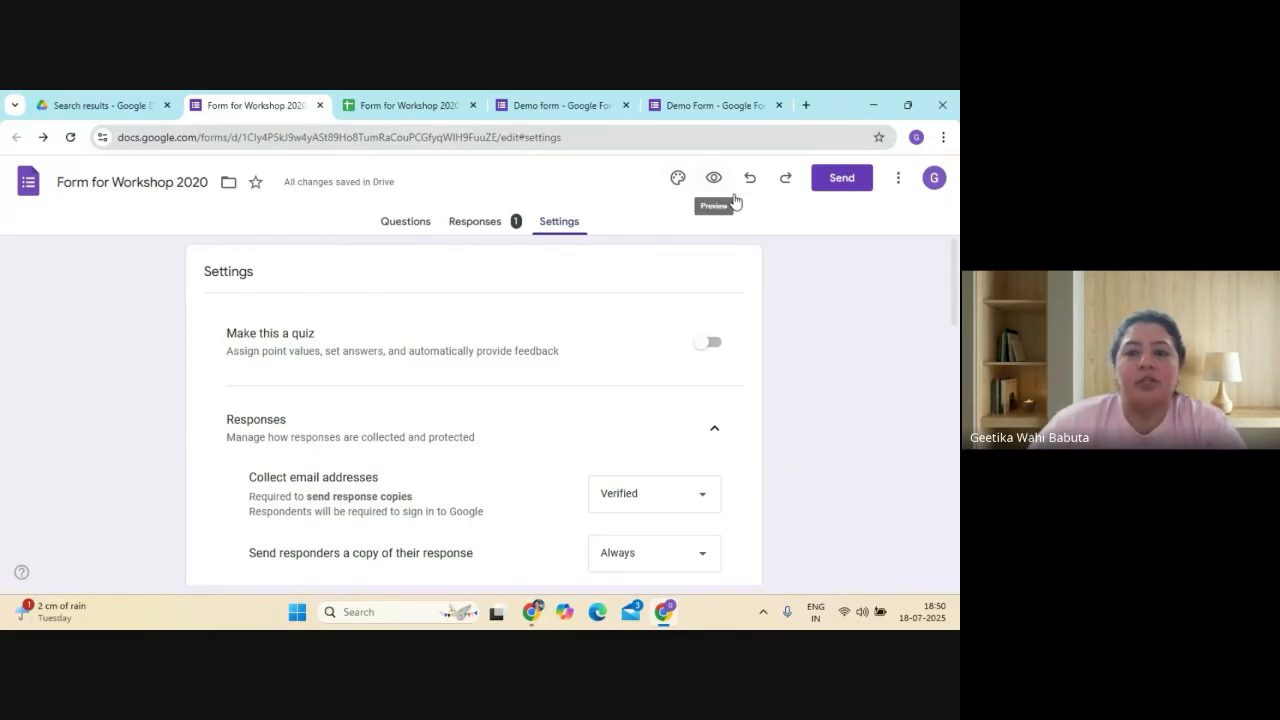
{"action": "left_click", "coordinate": [843, 185]}
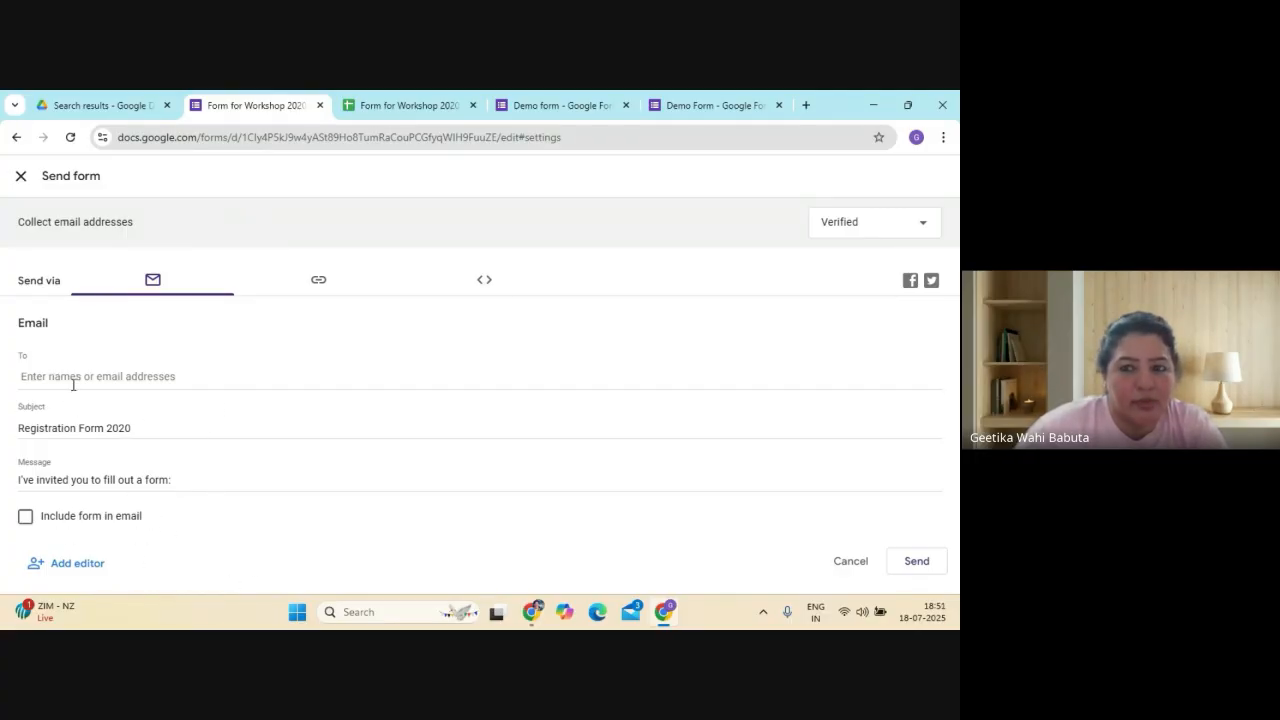
{"action": "left_click", "coordinate": [20, 176]}
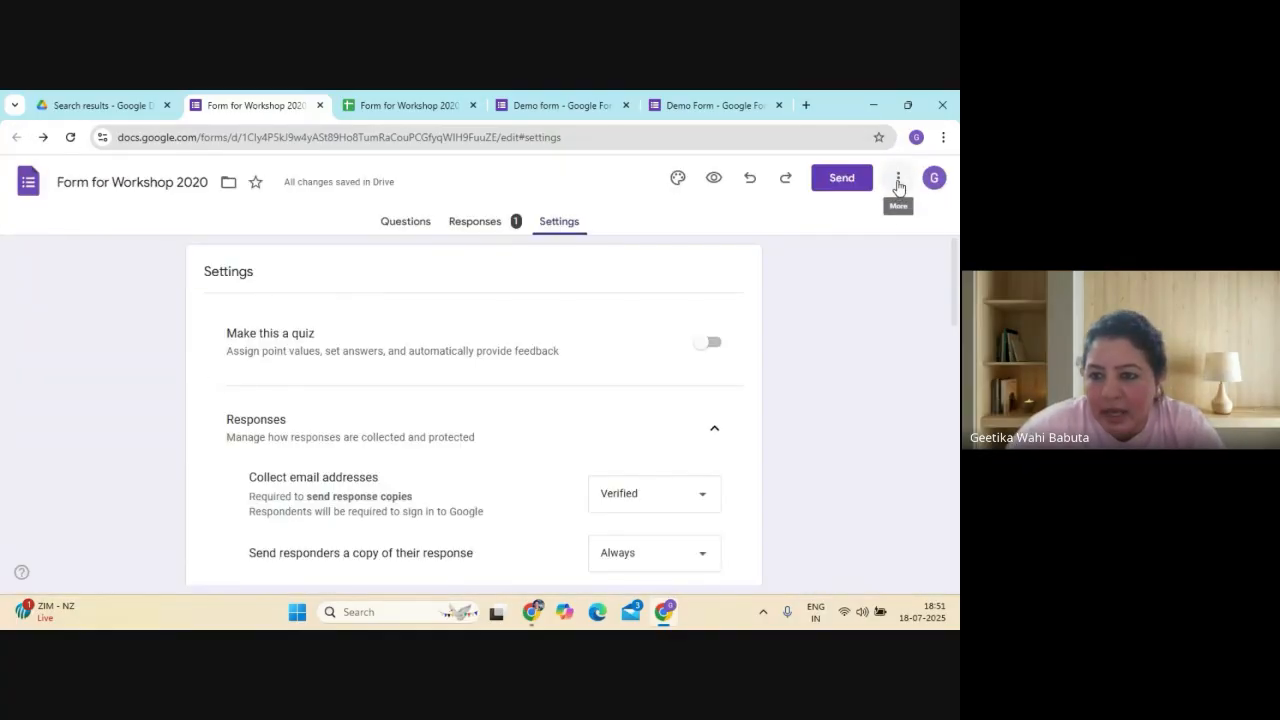
{"action": "left_click", "coordinate": [898, 183]}
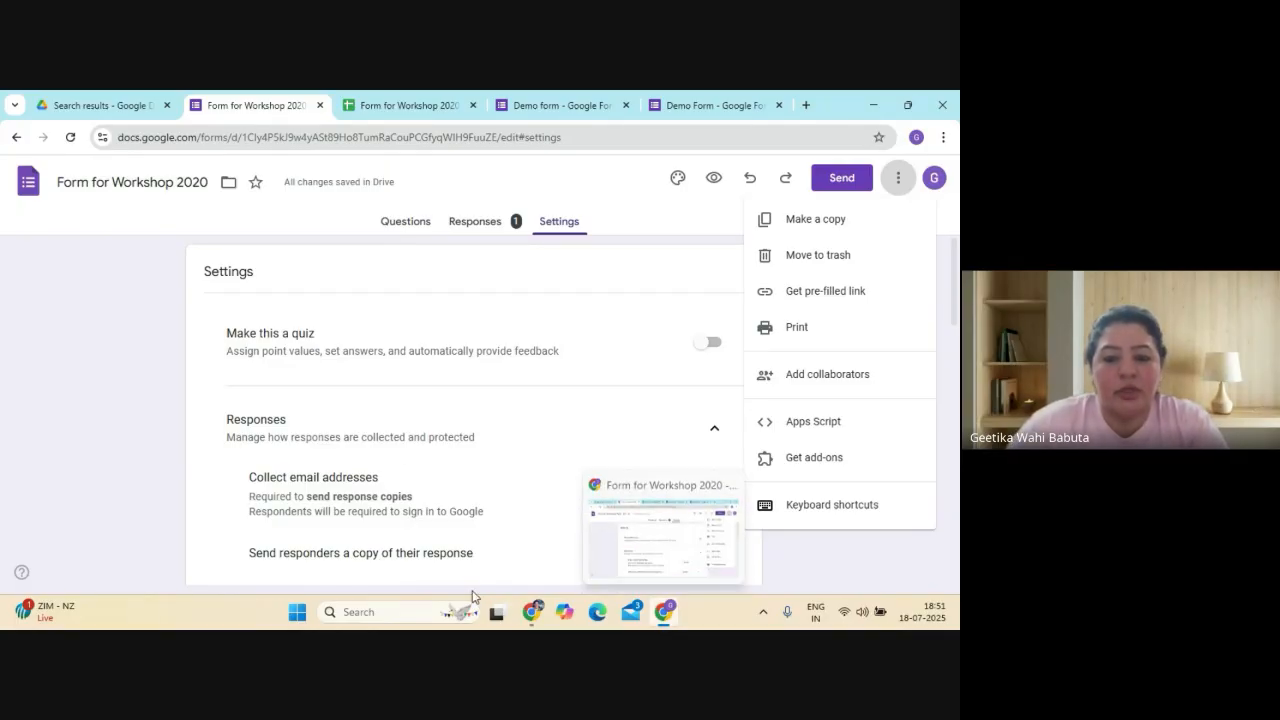
Switch to the Google Meet call and stop presenting the screen
{"action": "mouse_move", "coordinate": [532, 616]}
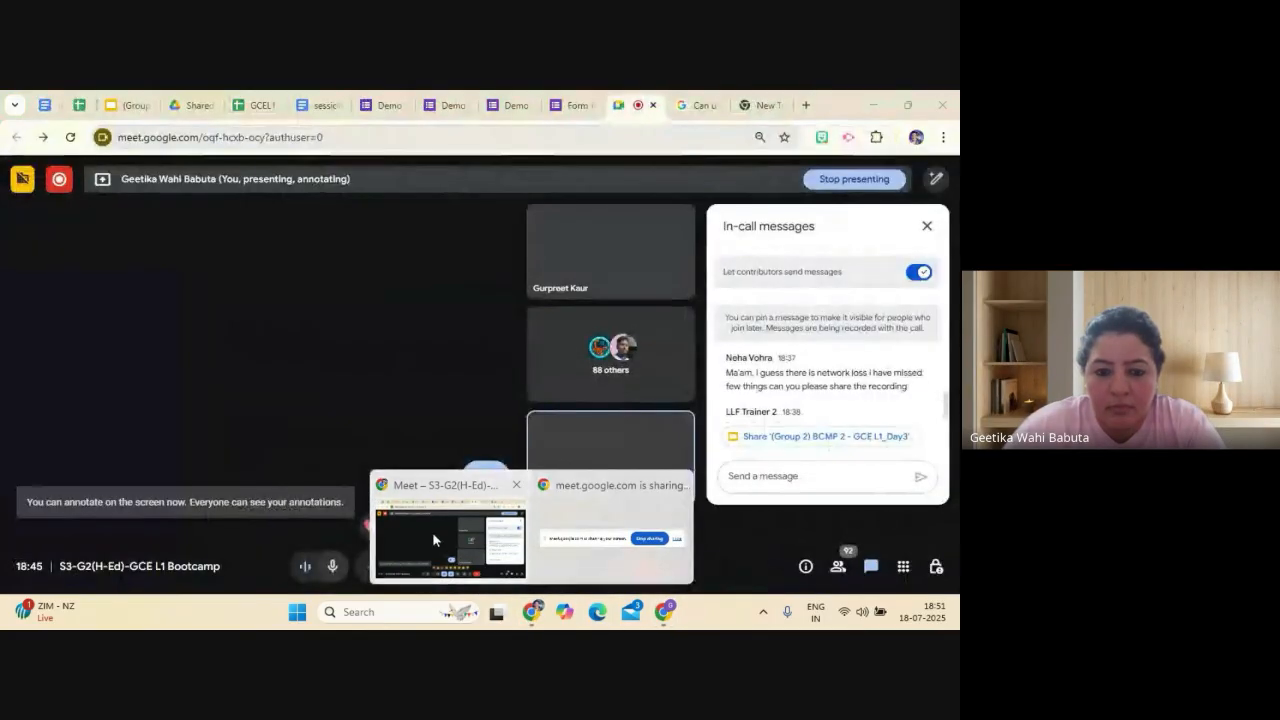
{"action": "left_click", "coordinate": [432, 540]}
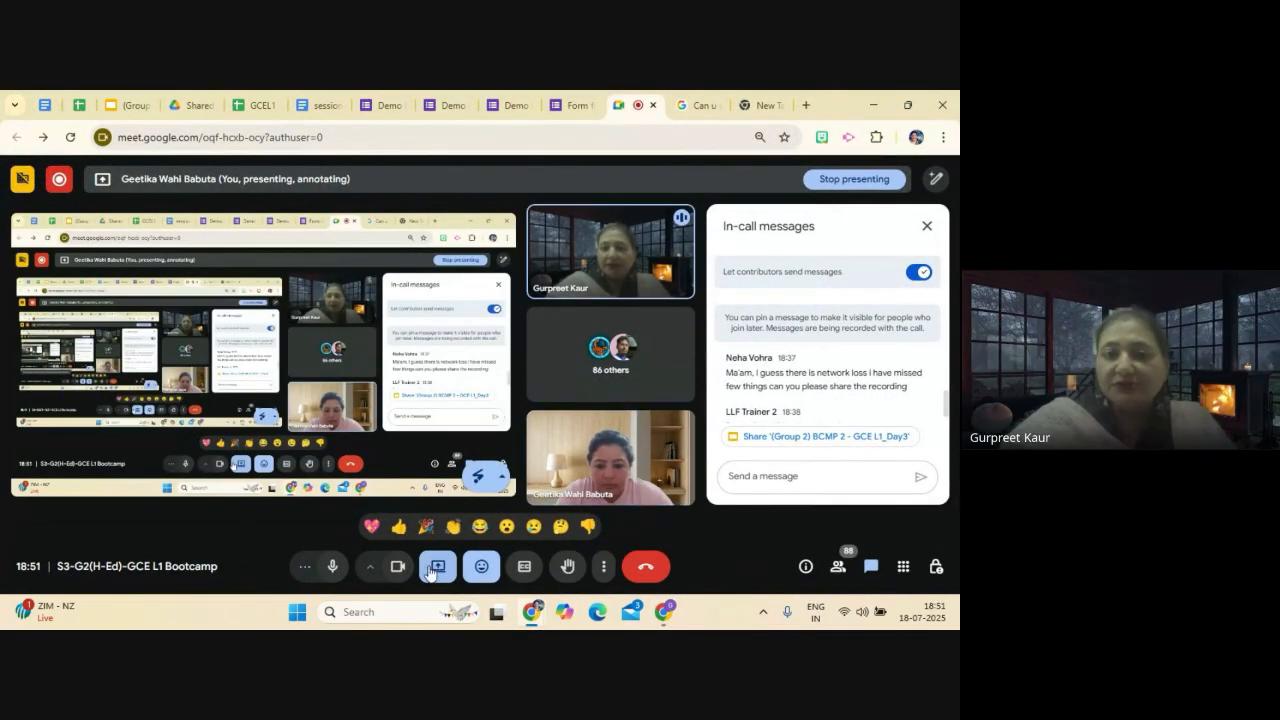
{"action": "left_click", "coordinate": [435, 568]}
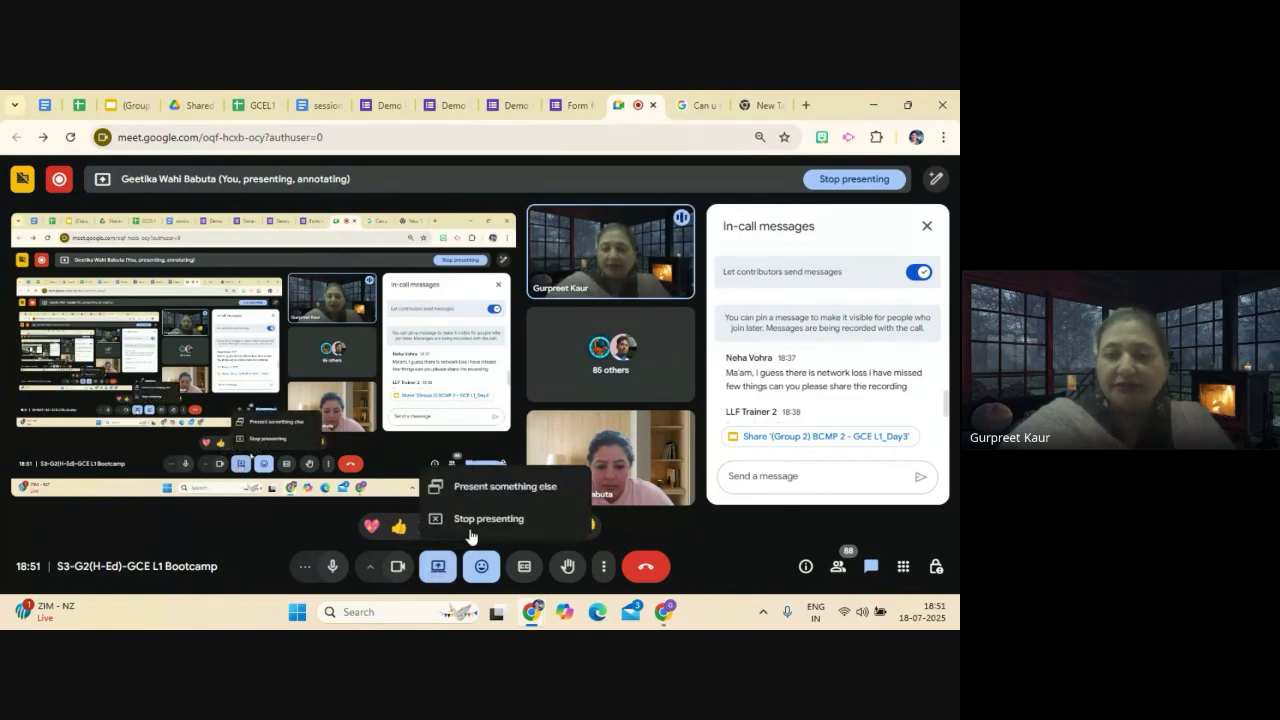
{"action": "left_click", "coordinate": [484, 519]}
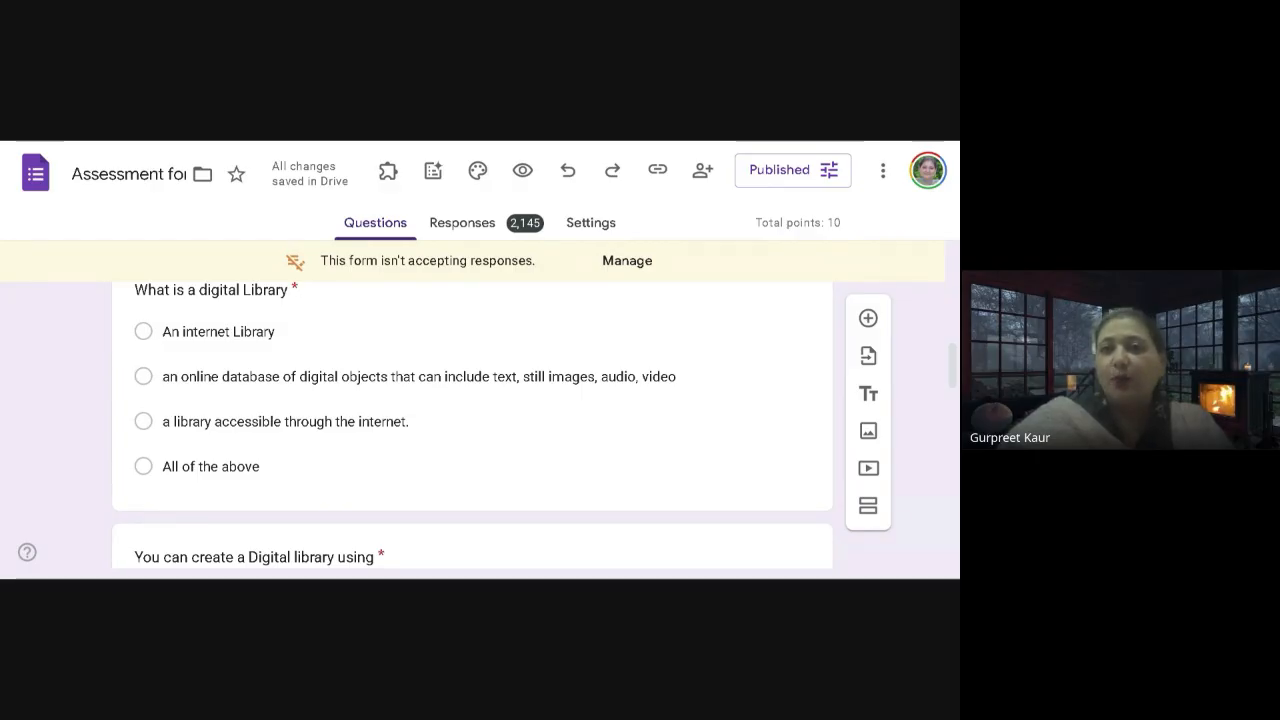
Try switching the assessment form to accepting responses in its published options, turn it back off, and cancel without saving
{"action": "left_click", "coordinate": [778, 196]}
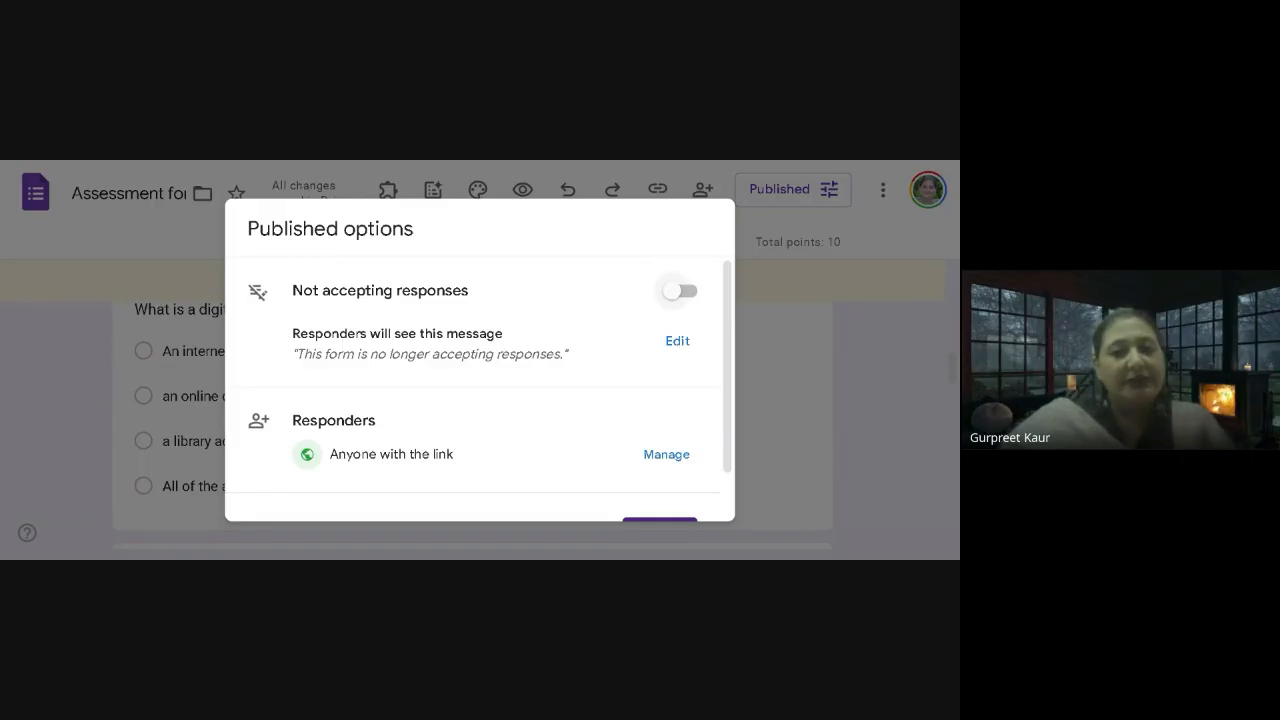
{"action": "left_click", "coordinate": [676, 292]}
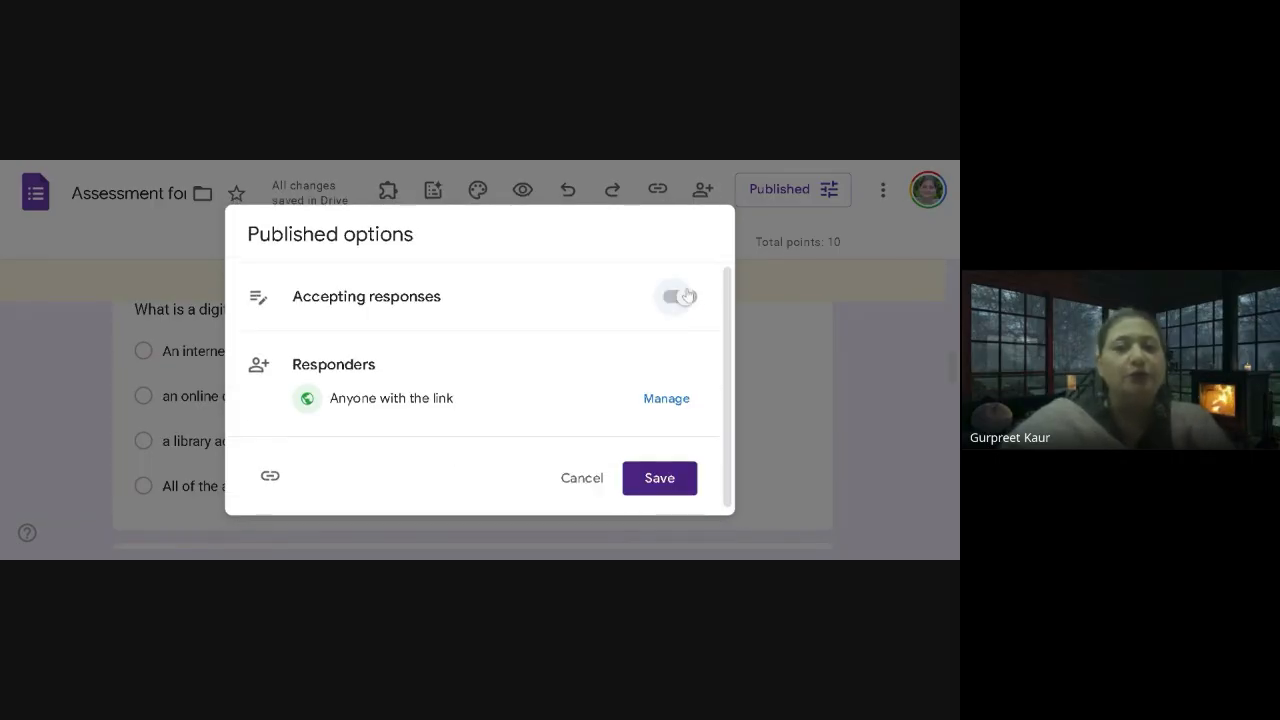
{"action": "left_click", "coordinate": [663, 300]}
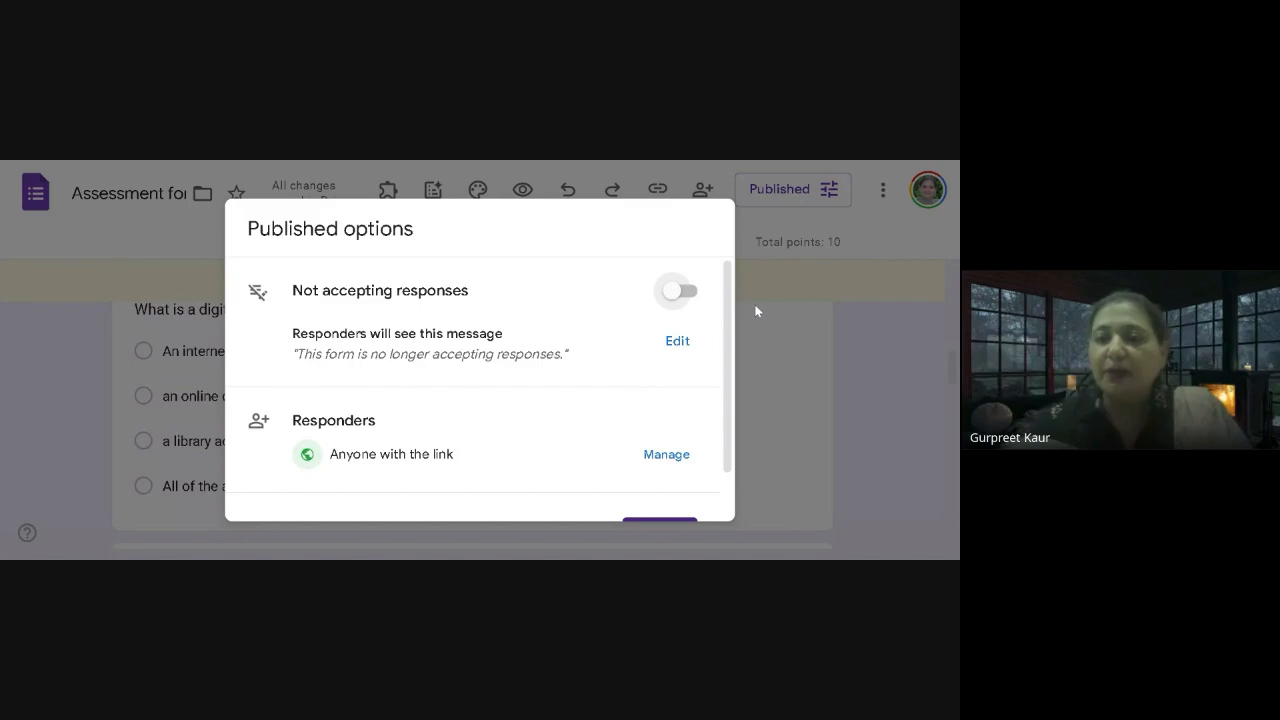
{"action": "scroll", "coordinate": [646, 390], "scroll_direction": "down", "scroll_amount": 1}
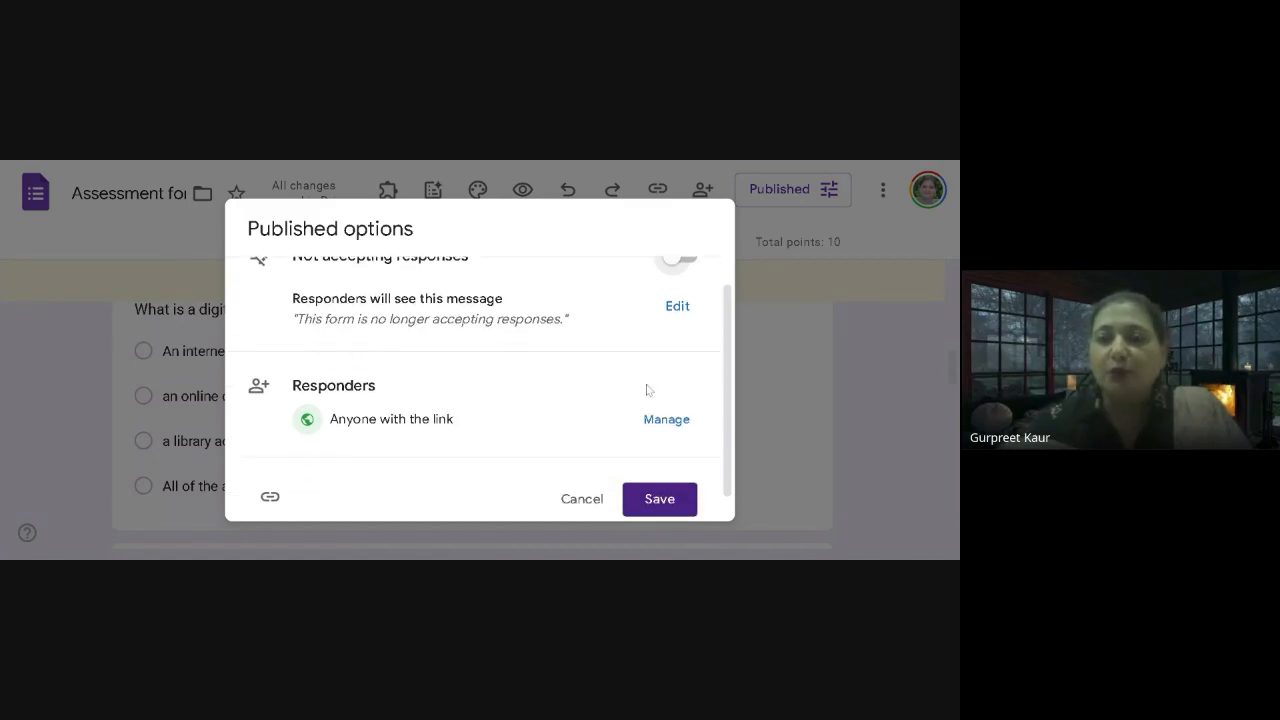
{"action": "left_click", "coordinate": [585, 498]}
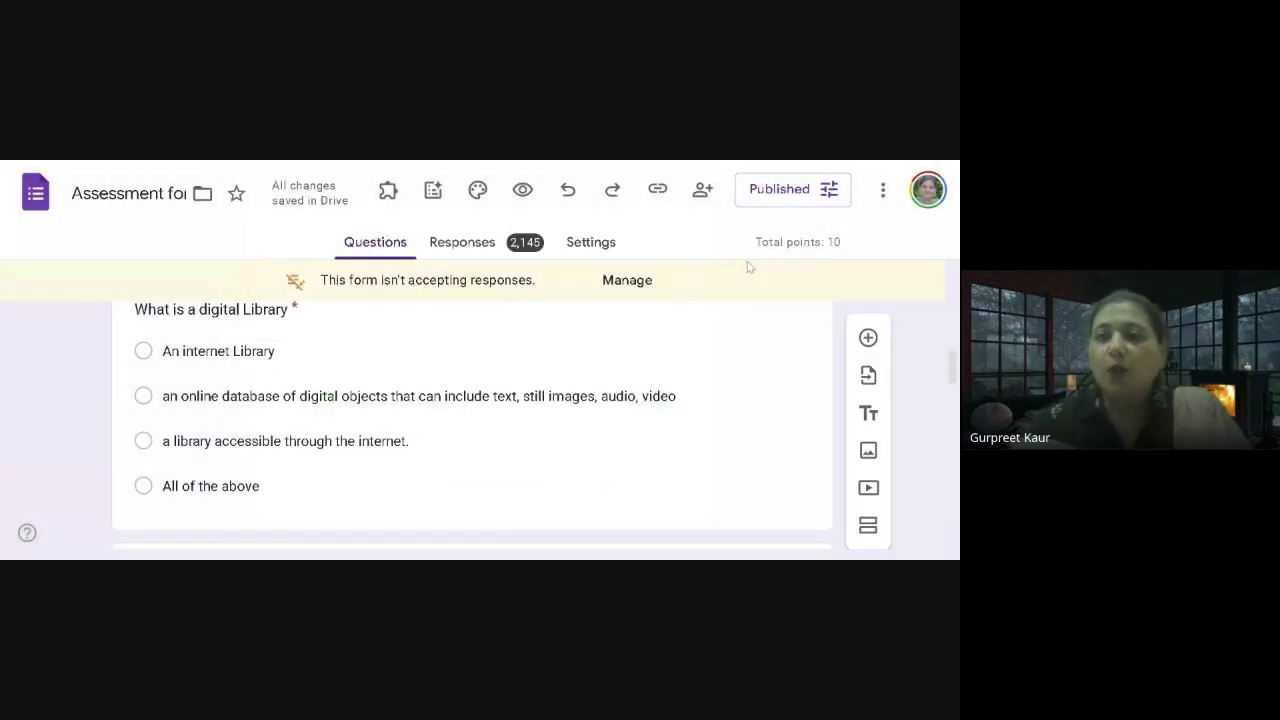
Review the assessment form's general access and the Responder and Editor roles for an invited contact, without sending the invitation
{"action": "left_click", "coordinate": [704, 191]}
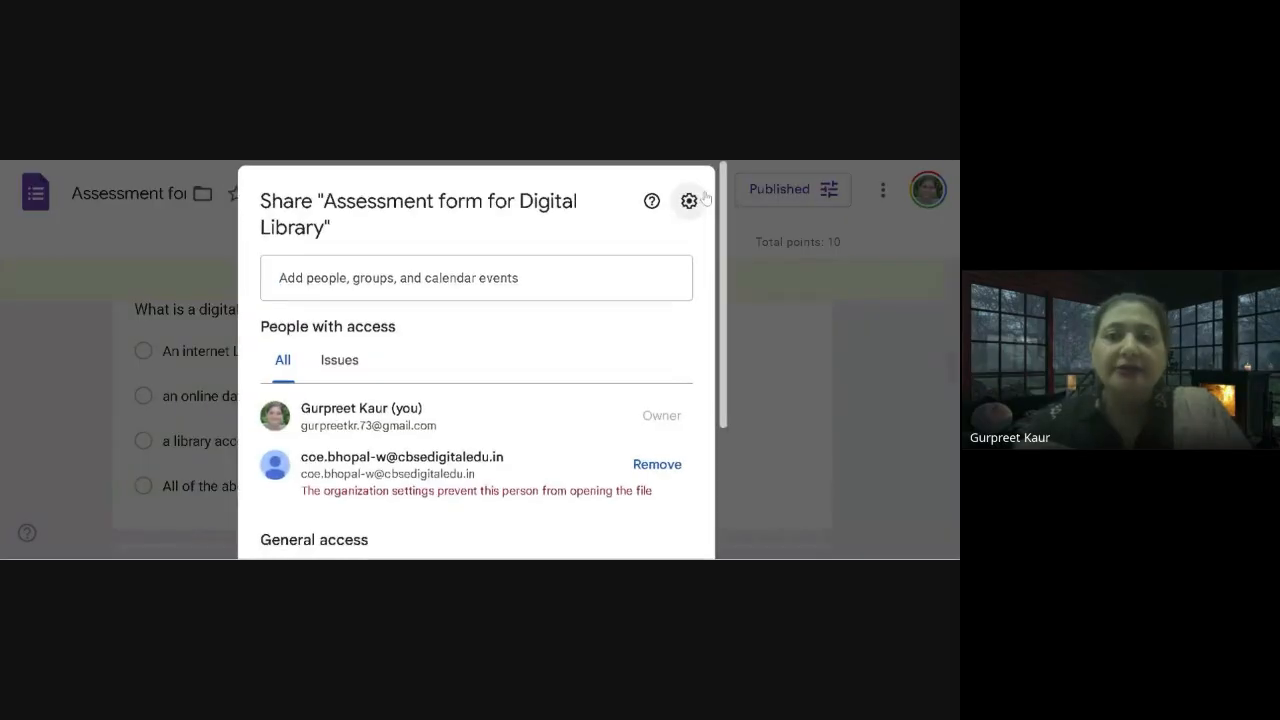
{"action": "scroll", "coordinate": [465, 386], "scroll_direction": "down", "scroll_amount": 2}
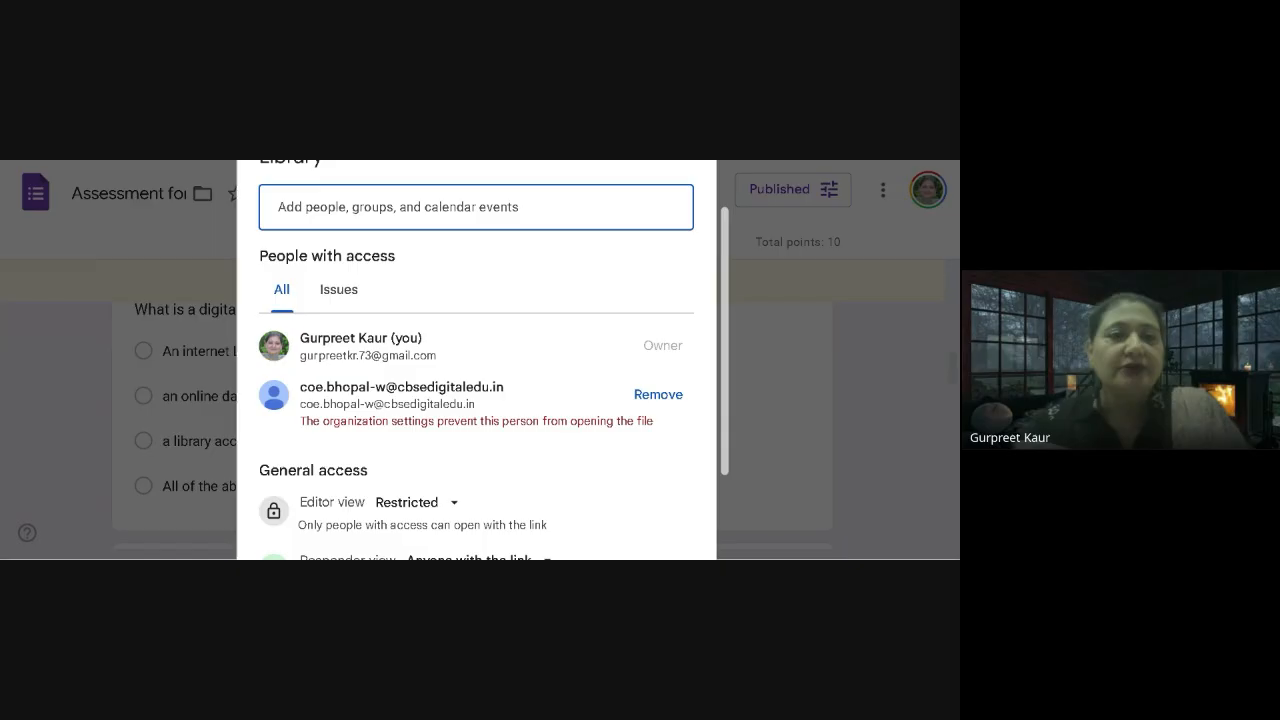
{"action": "left_click", "coordinate": [278, 207]}
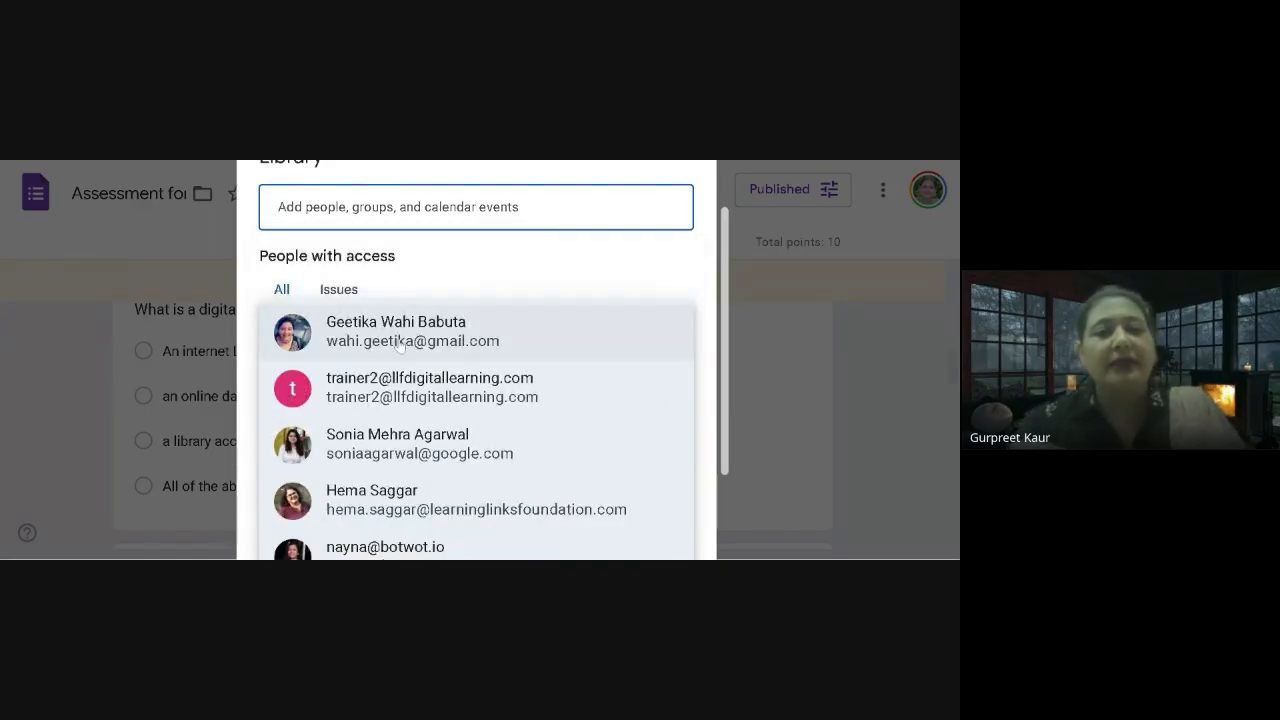
{"action": "left_click", "coordinate": [400, 344]}
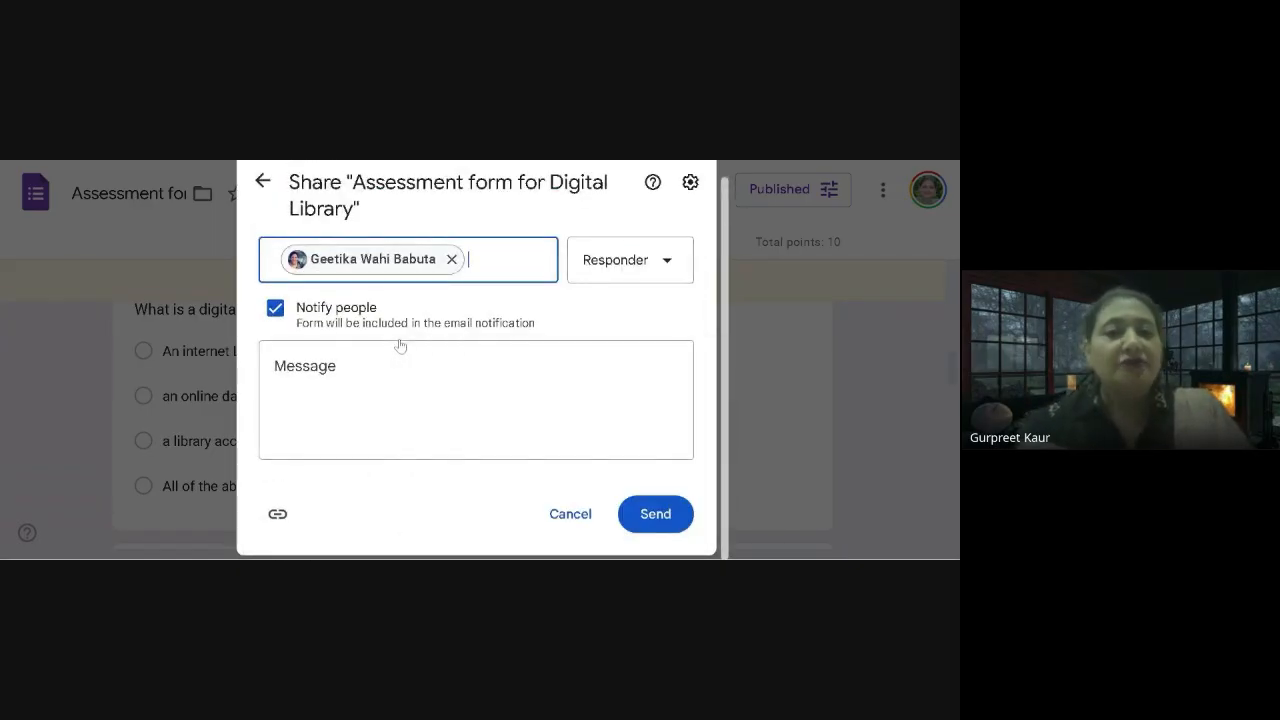
{"action": "left_click", "coordinate": [614, 265]}
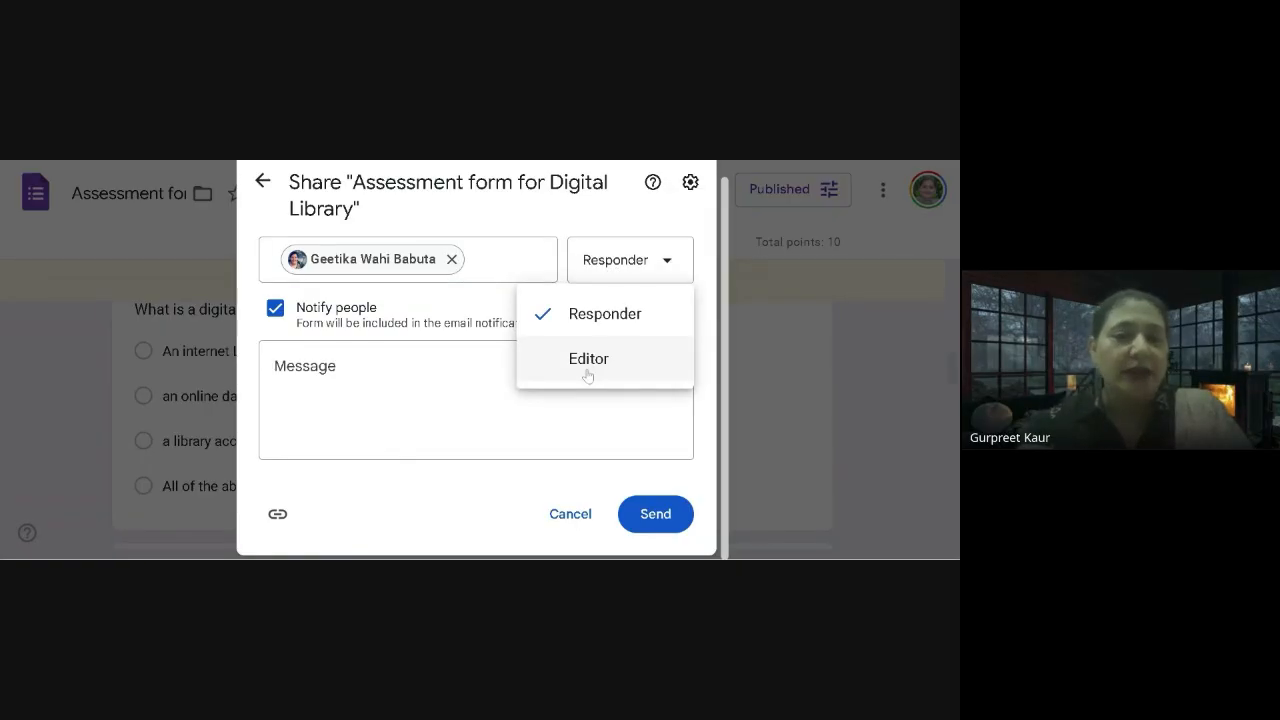
{"action": "left_click", "coordinate": [572, 514]}
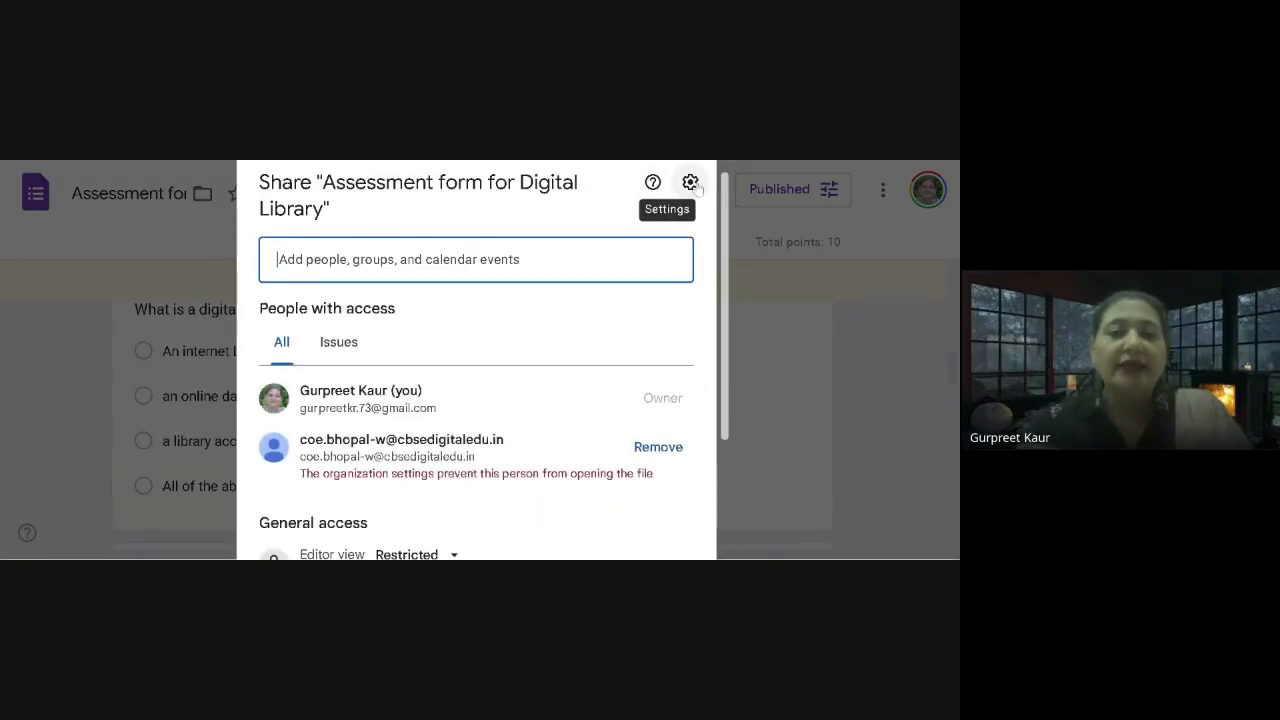
{"action": "scroll", "coordinate": [533, 390], "scroll_direction": "down", "scroll_amount": 2}
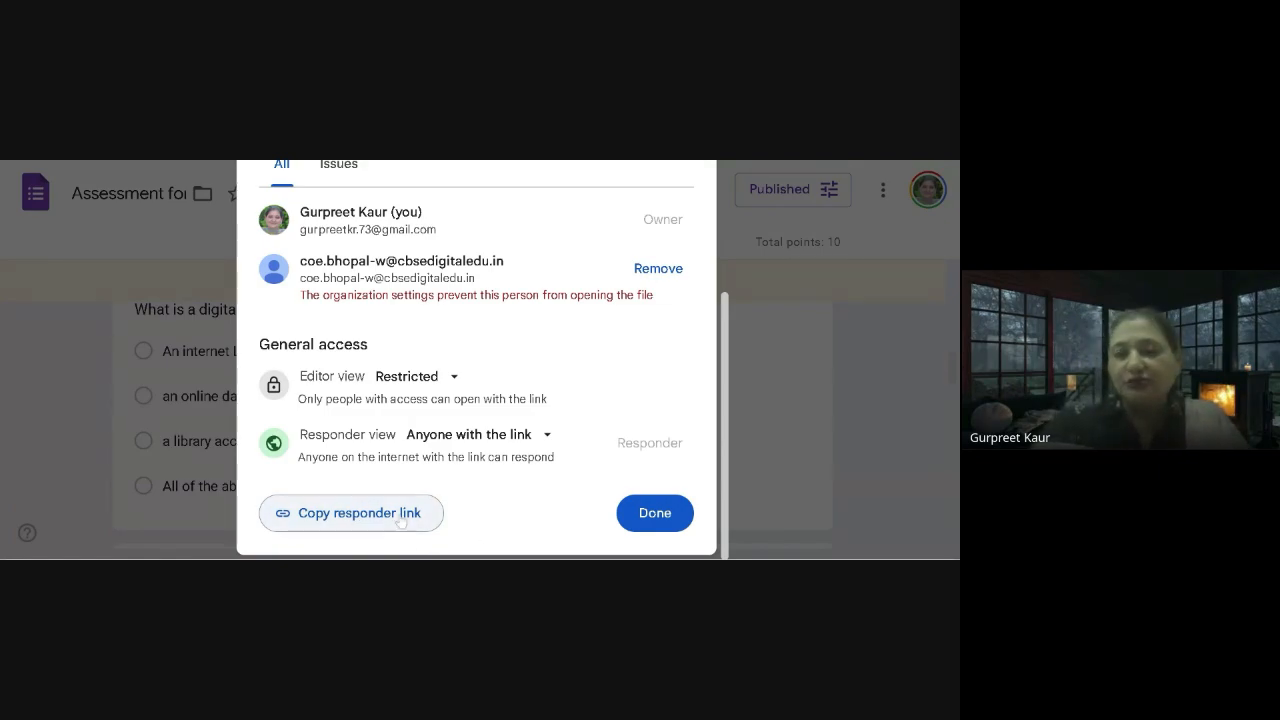
{"action": "left_click", "coordinate": [654, 513]}
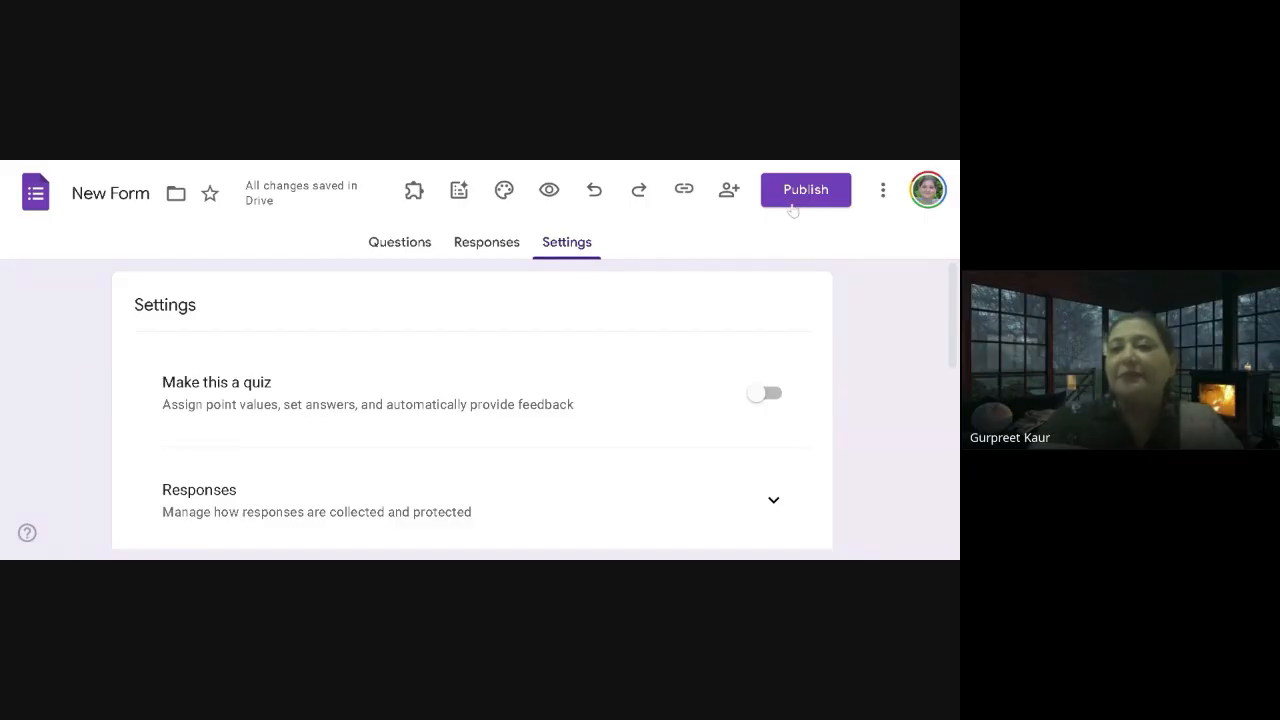
Review the responder access in the publishing options of New Form and dismiss them without publishing
{"action": "left_click", "coordinate": [826, 200]}
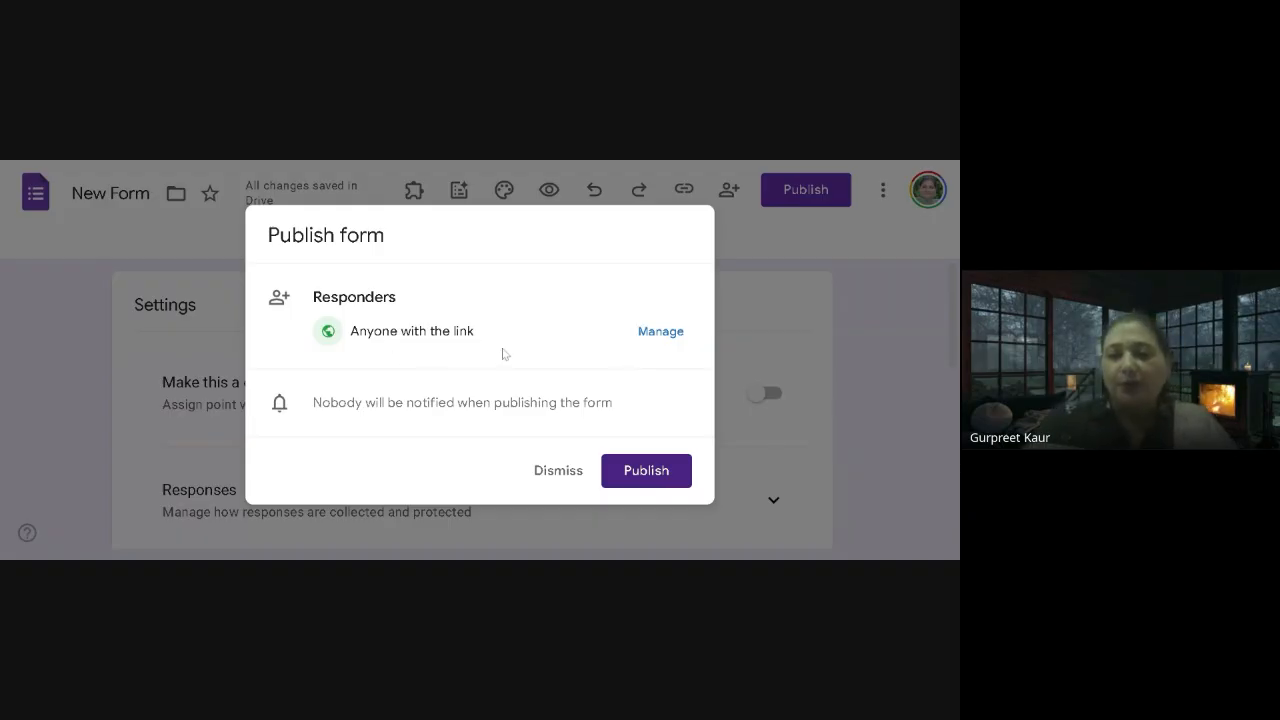
{"action": "left_click", "coordinate": [660, 332]}
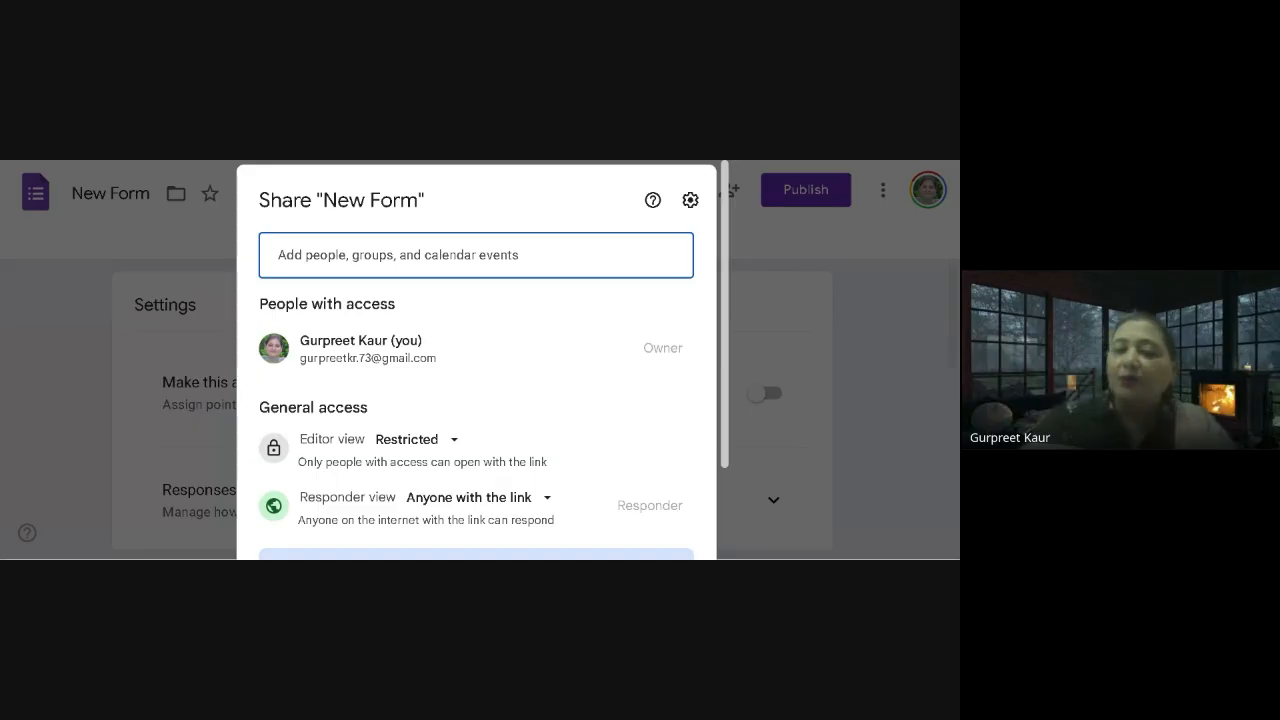
{"action": "scroll", "coordinate": [466, 366], "scroll_direction": "down", "scroll_amount": 3}
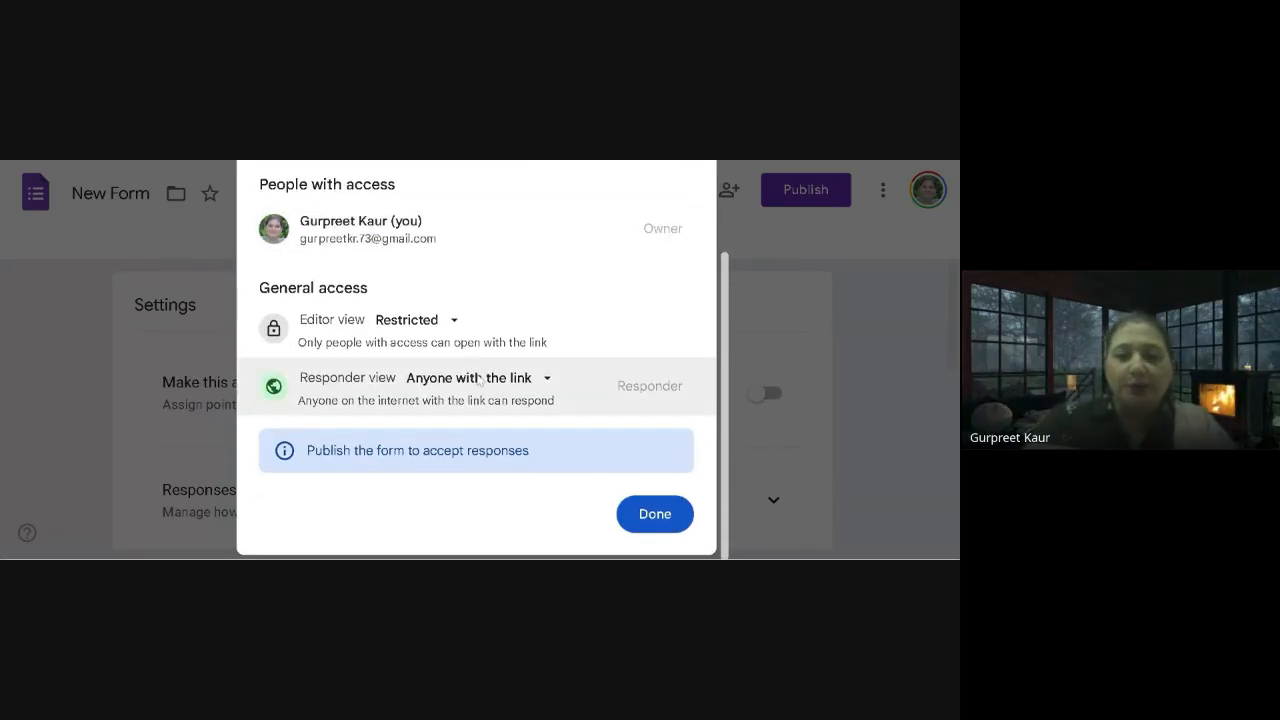
{"action": "left_click", "coordinate": [652, 514]}
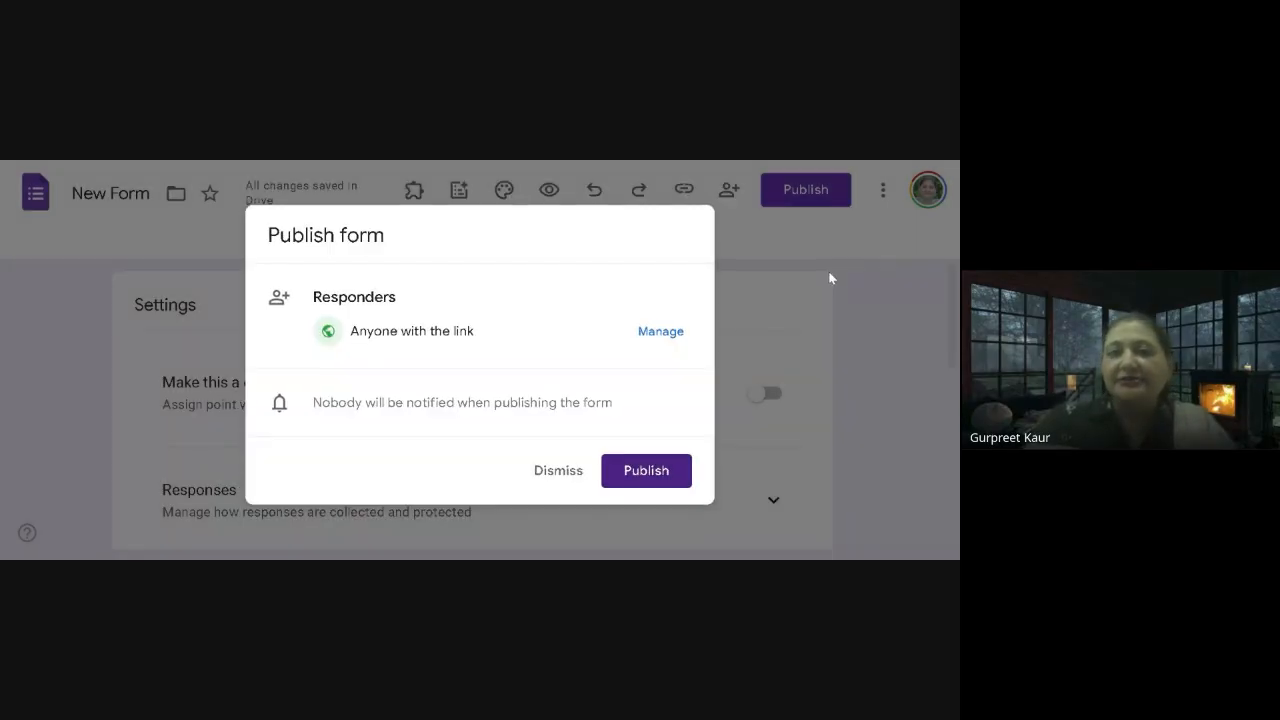
{"action": "left_click", "coordinate": [563, 472]}
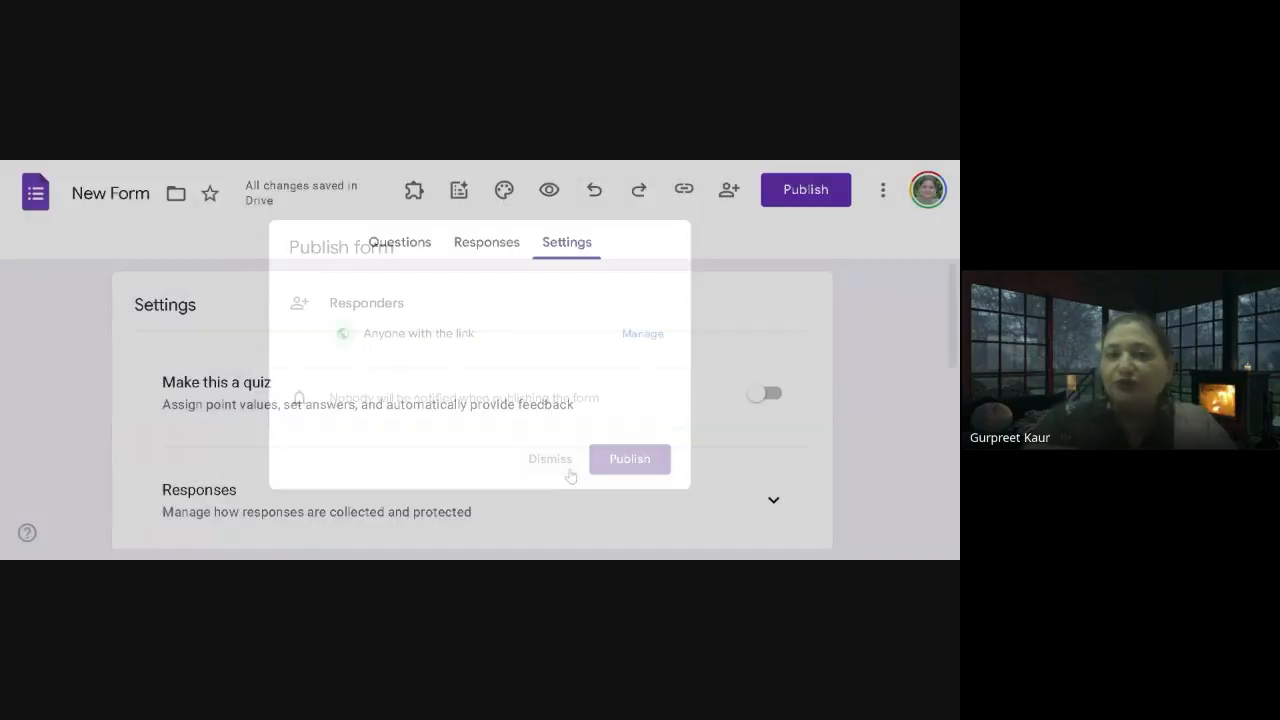